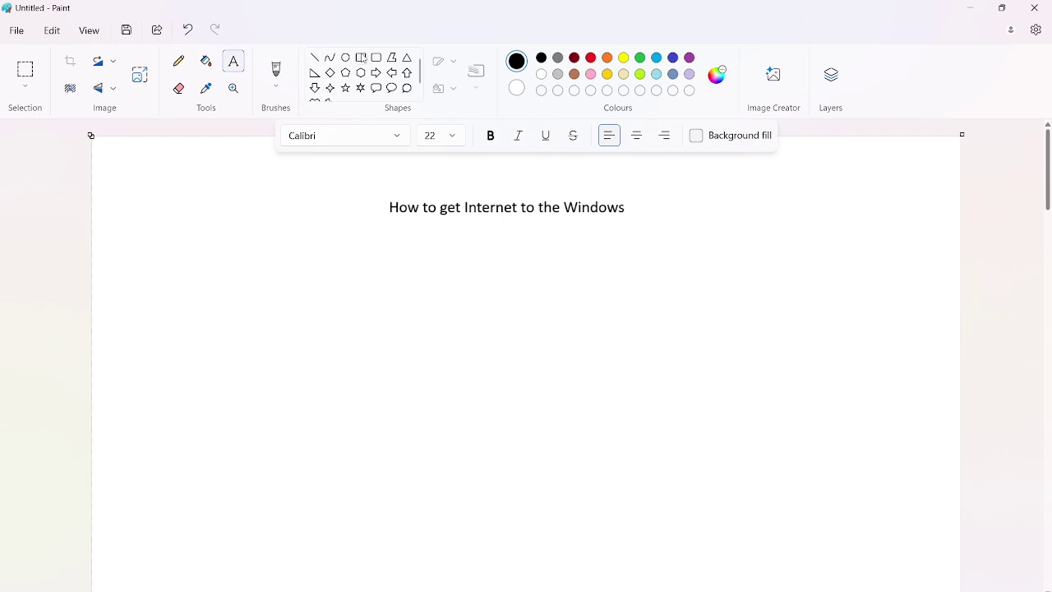
Draw a rectangle under the title and a rounded box to its lower left, joined by a line
click(361, 57)
drag(498, 275, 657, 359)
drag(585, 305, 540, 301)
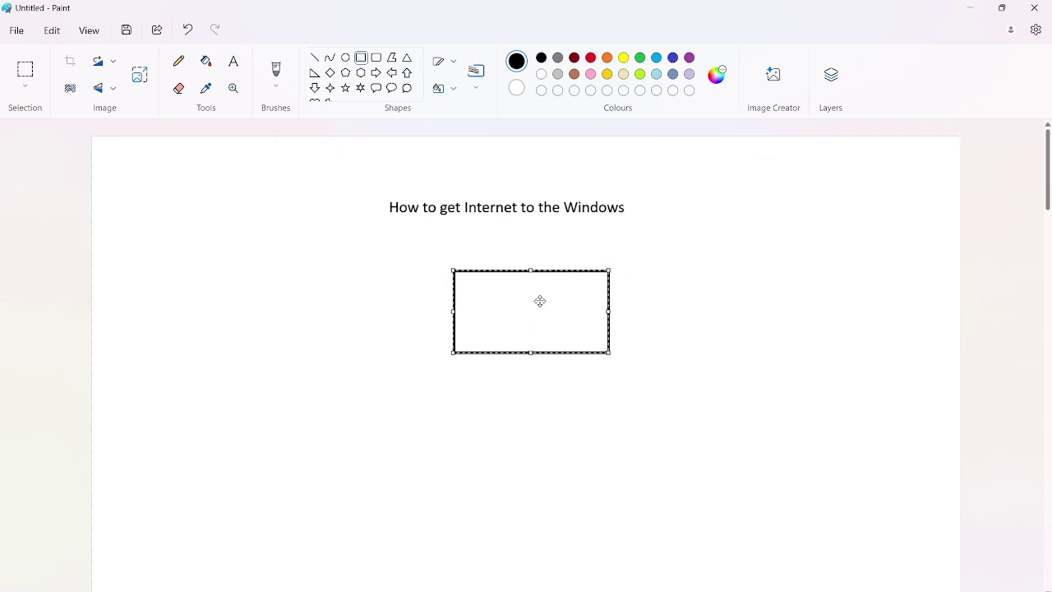
click(377, 58)
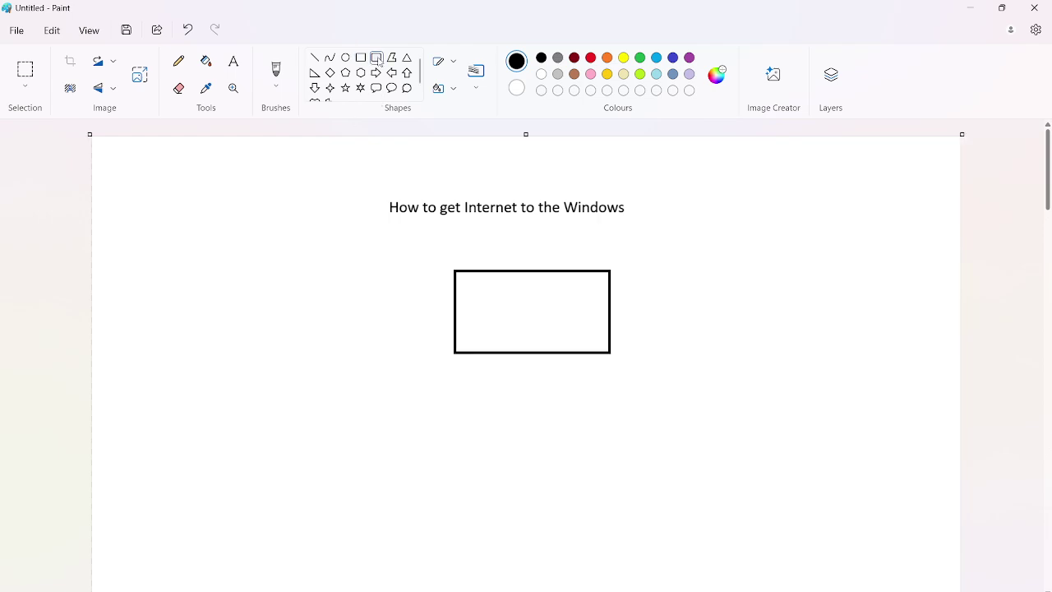
drag(307, 426, 390, 496)
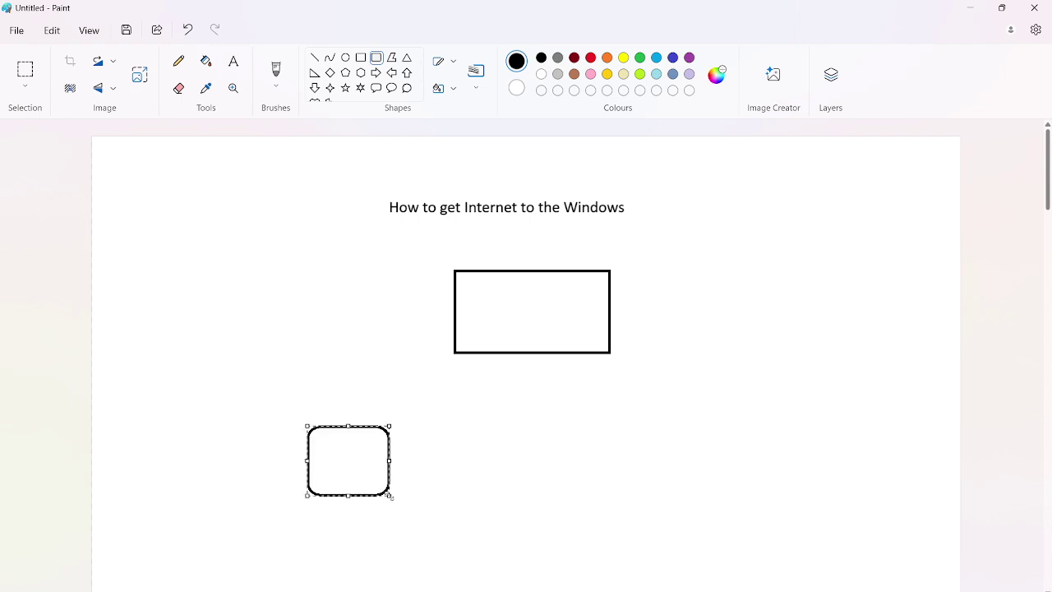
click(316, 60)
drag(342, 426, 454, 306)
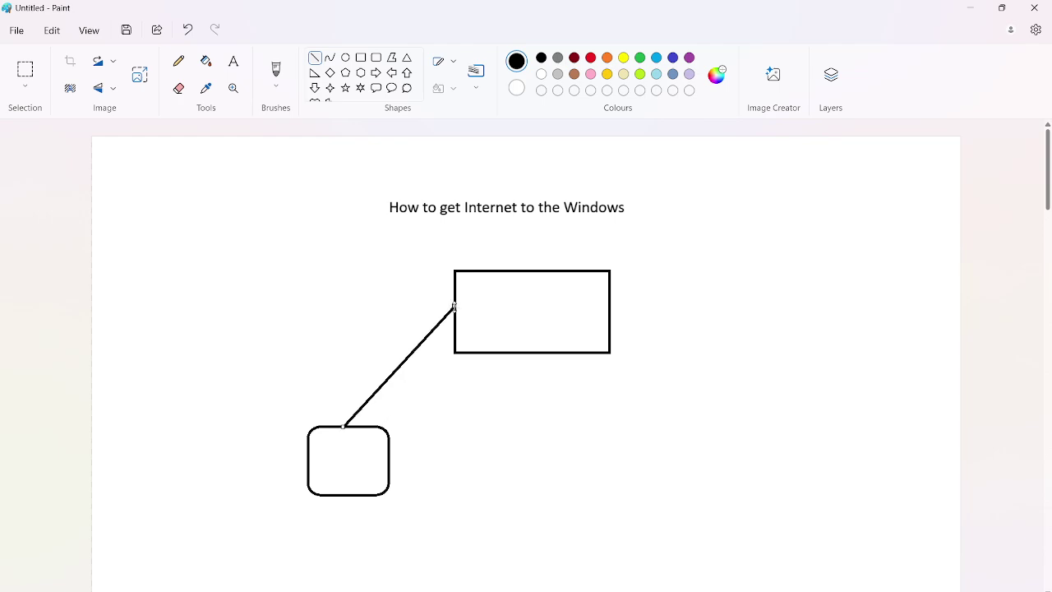
Add a thought-bubble cloud right of the rectangle and connect it with a line
click(408, 89)
drag(814, 274, 906, 385)
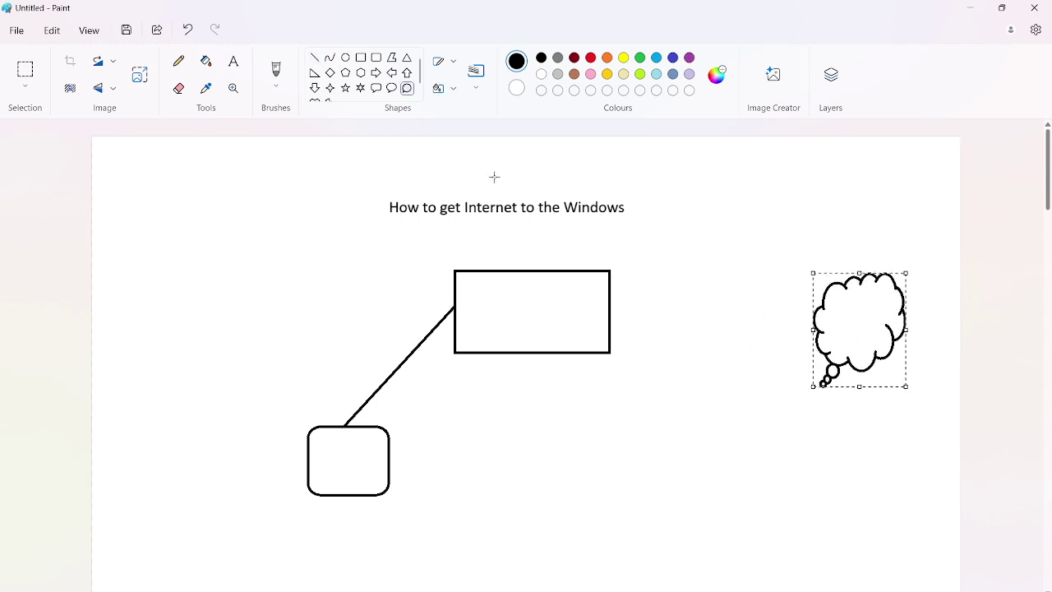
click(315, 58)
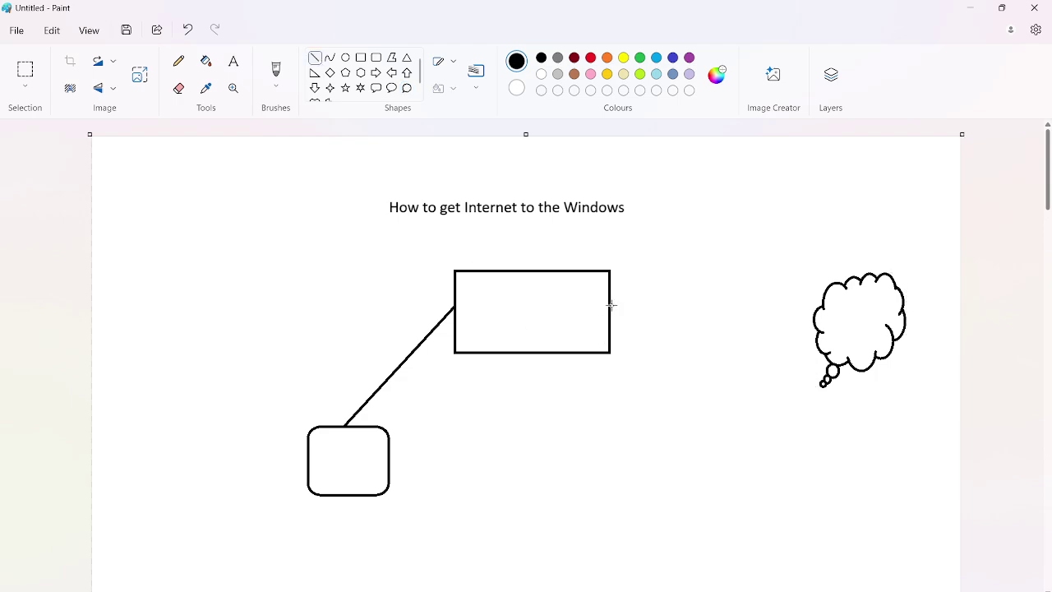
drag(611, 306, 814, 315)
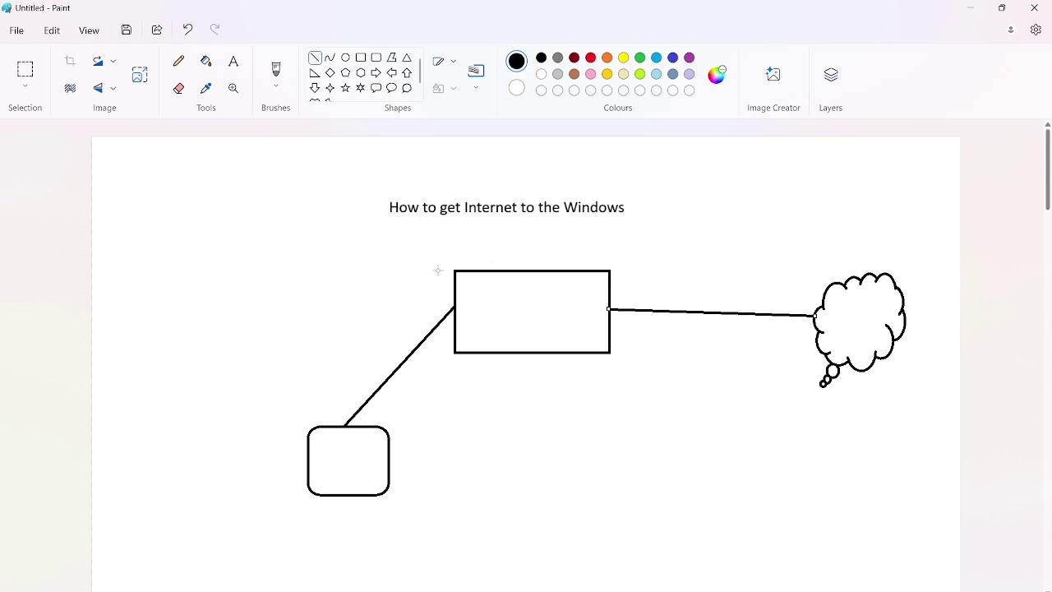
click(233, 59)
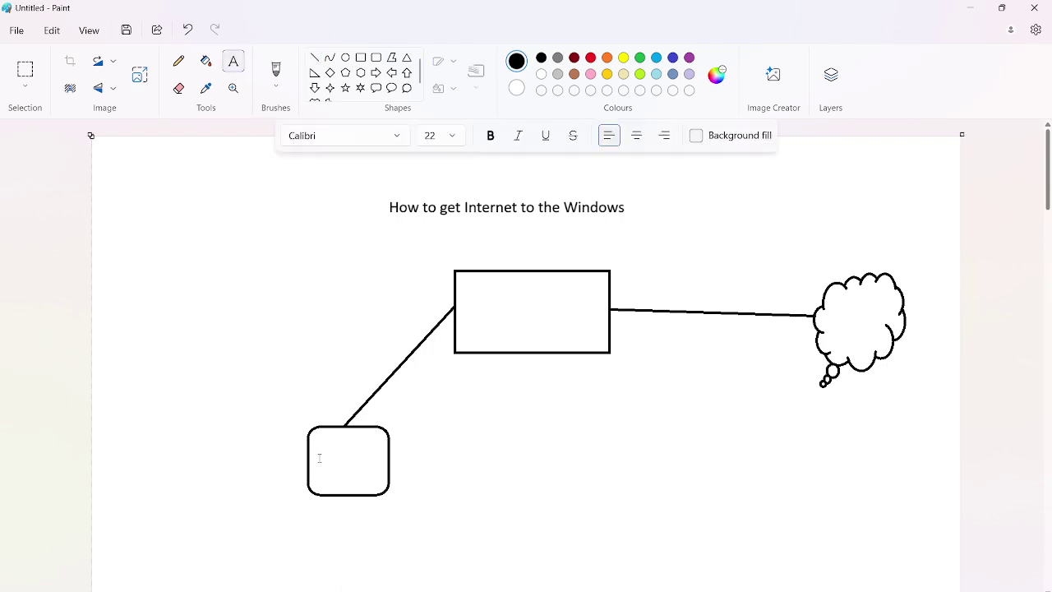
Label the rounded box 'Win' and the rectangle 'FW'
click(320, 457)
text(Wind)
key(BackSpace)
click(496, 308)
click(501, 305)
text(FW)
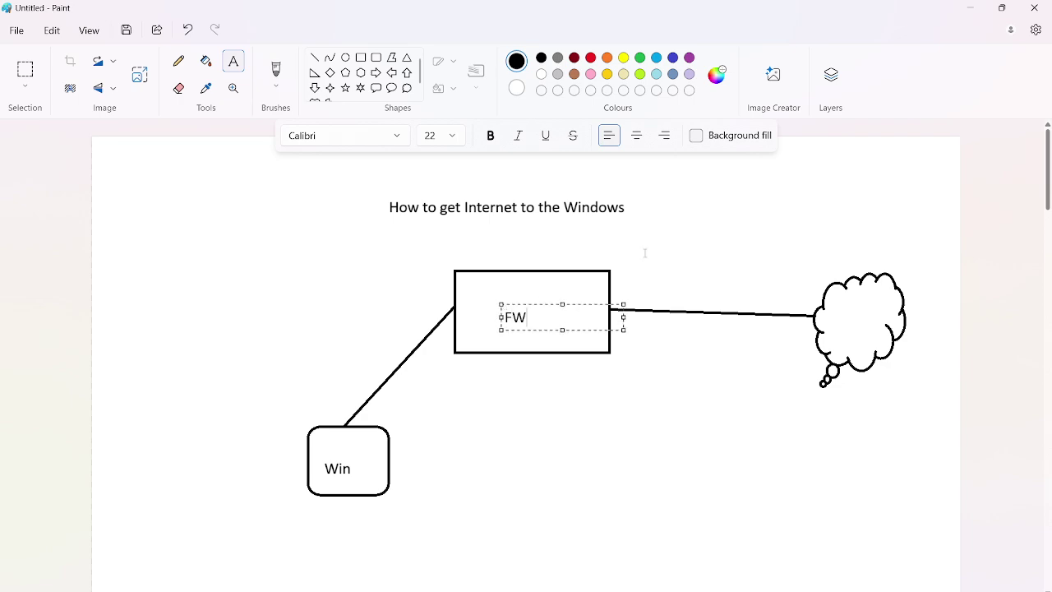
click(652, 245)
Label the links 'Eth1/1' left of FW and 'Eth1/4' right of FW
click(401, 306)
text(E)
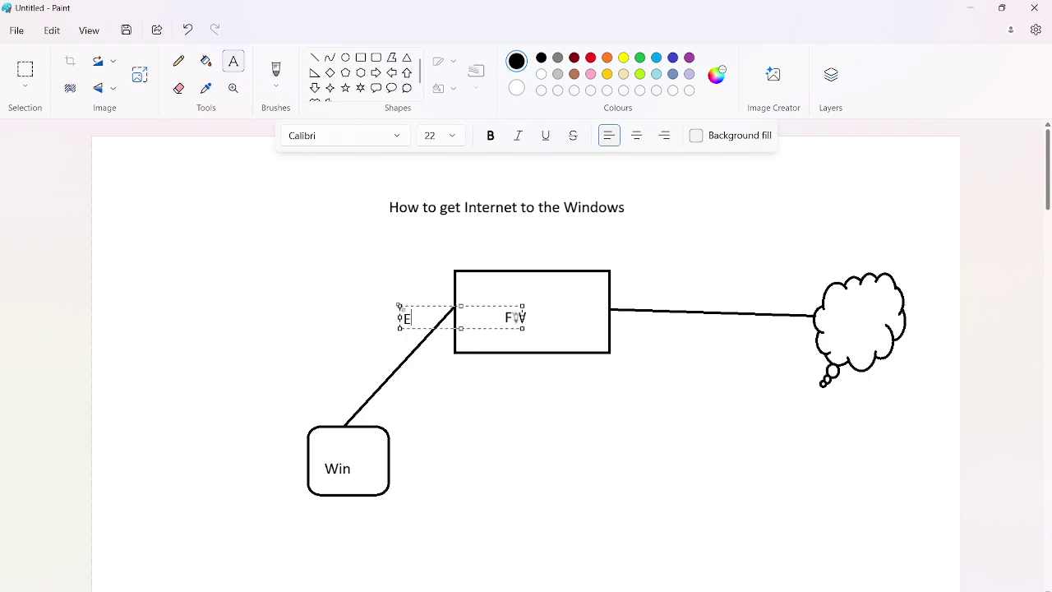
text(th1/1)
drag(399, 305, 396, 295)
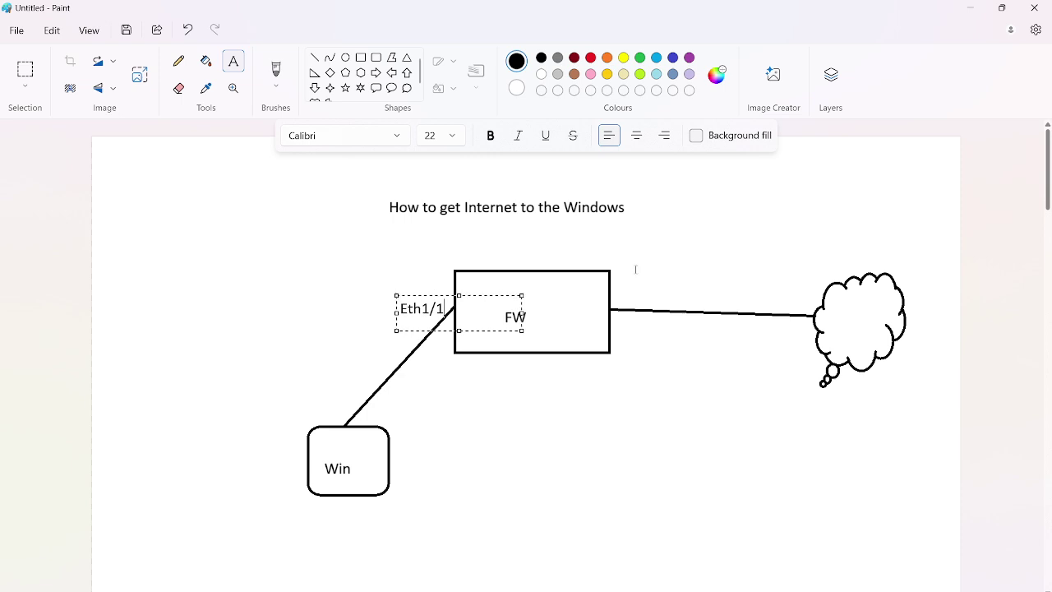
click(619, 292)
click(616, 294)
text(Eth)
drag(614, 293, 615, 287)
text(1/4)
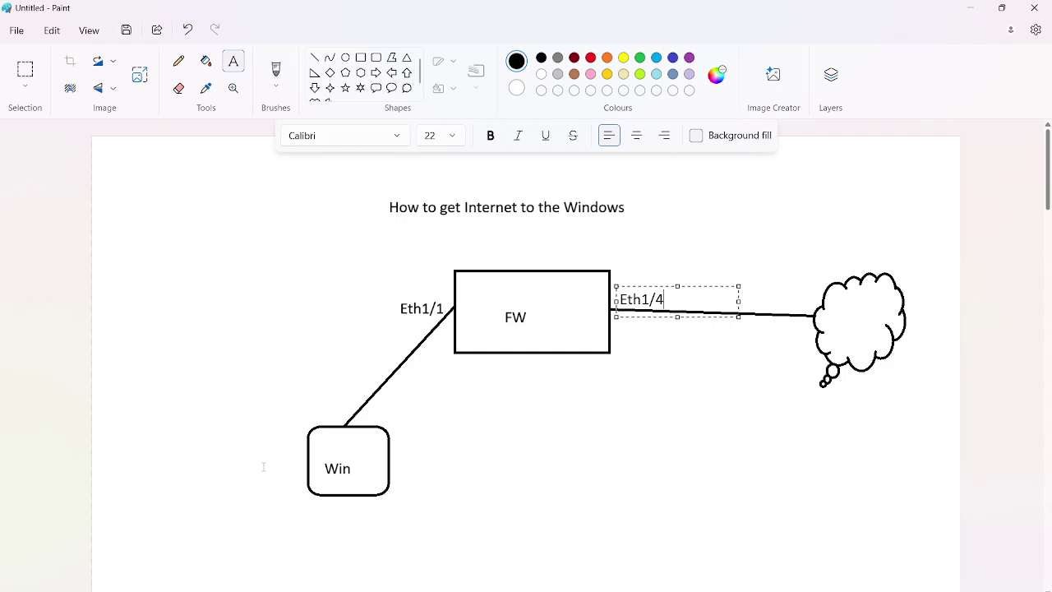
click(750, 250)
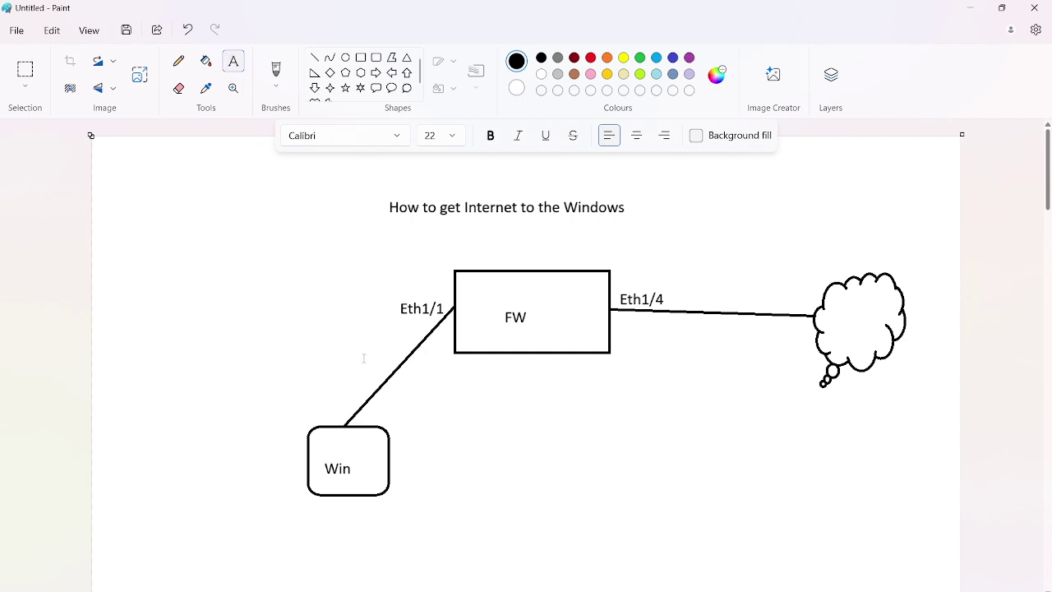
Add 'Inside' beside the Win link and 'Outside' above the cloud link
click(337, 350)
text(Inside)
click(690, 277)
click(686, 294)
text(Outside)
drag(684, 292, 678, 282)
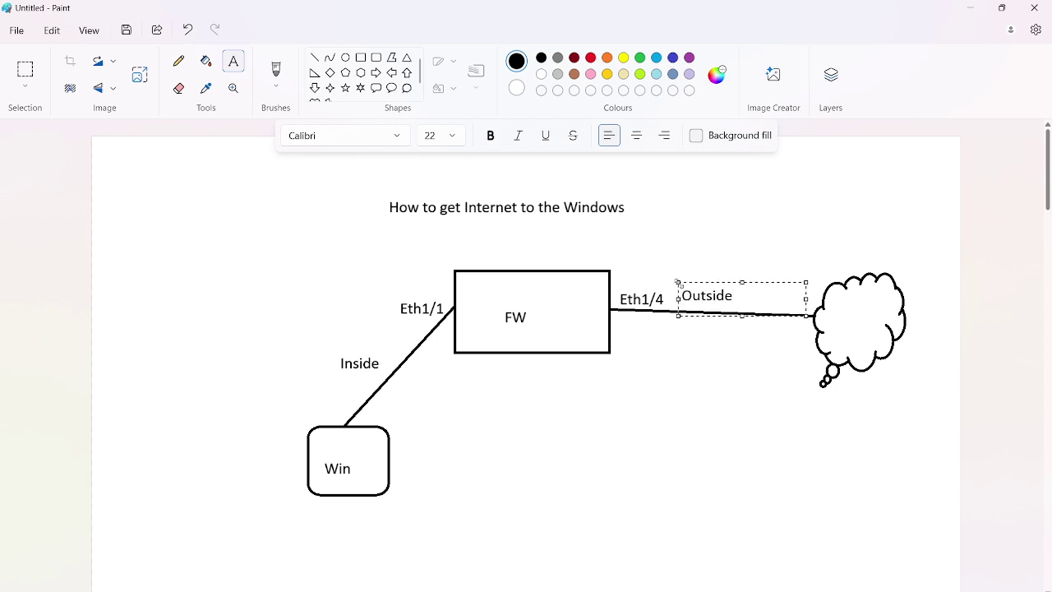
click(747, 236)
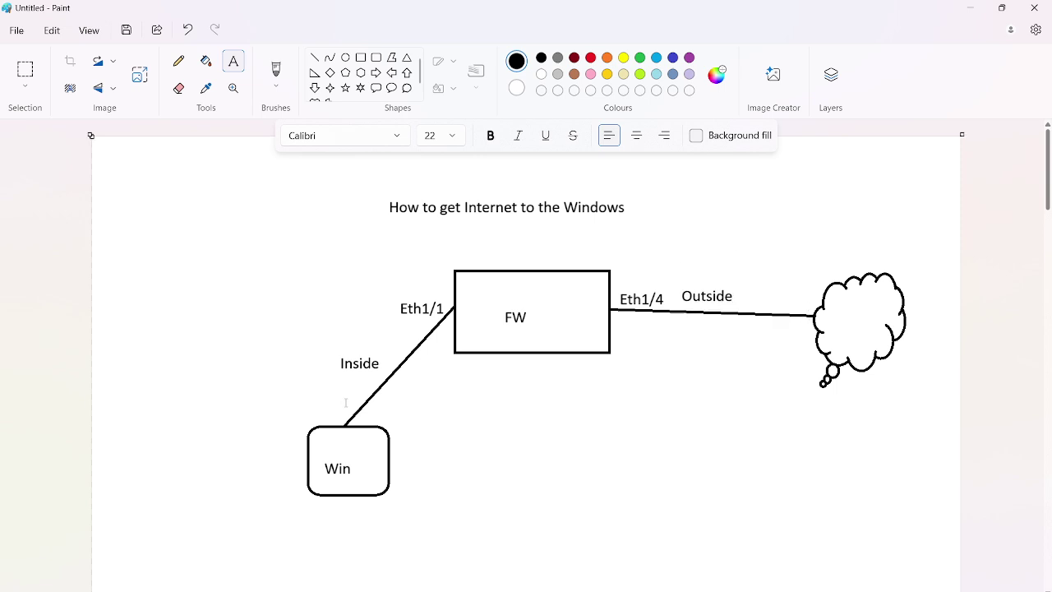
drag(342, 361, 380, 364)
drag(681, 292, 794, 314)
Start a note below the FW box with the line '1. Zones- Type L3'
click(703, 240)
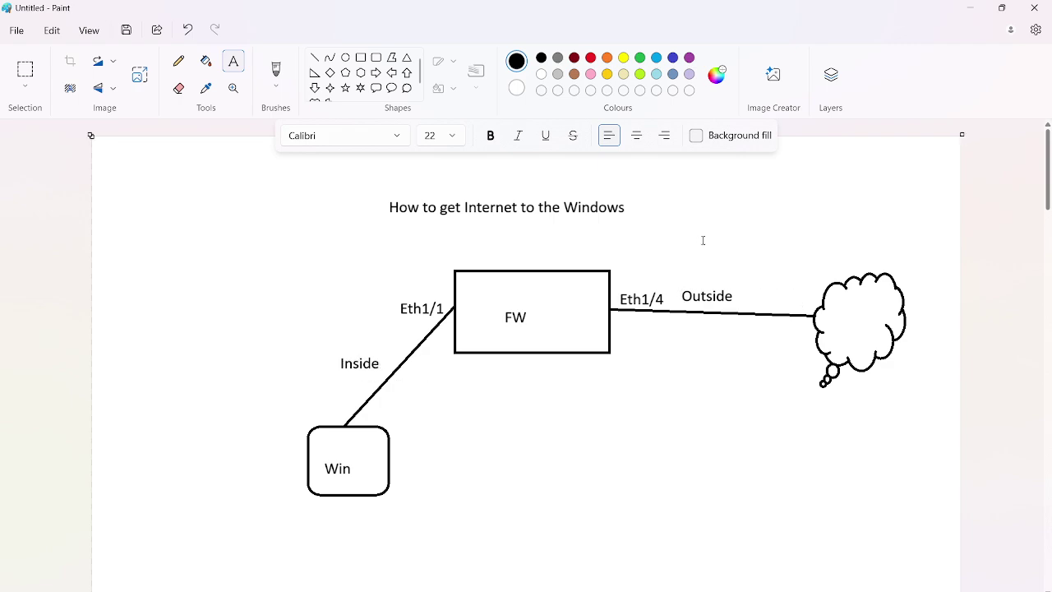
click(483, 396)
text(1. Zones- Type L3)
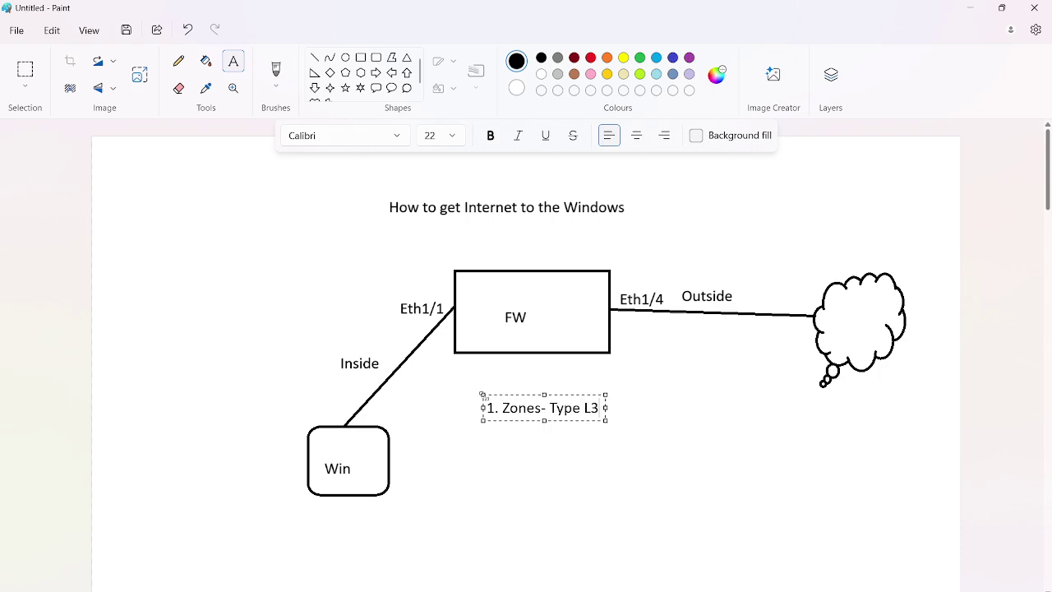
key(Return)
Add '2. Enable interface- Config IPs,' on a widened text box, then begin 'Enable'
text(2. Enable)
text(interface)
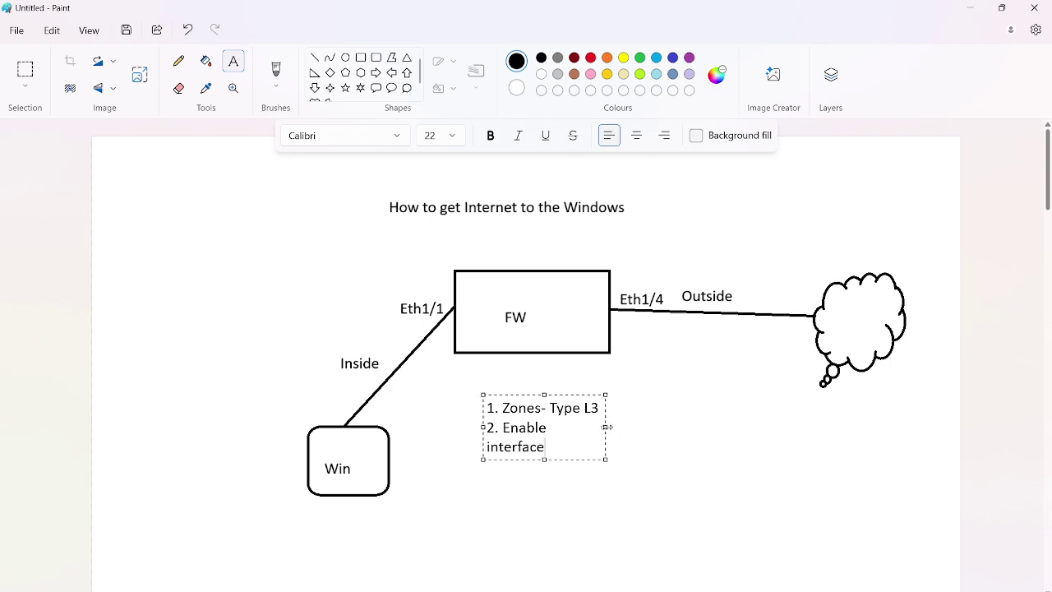
drag(606, 426, 713, 427)
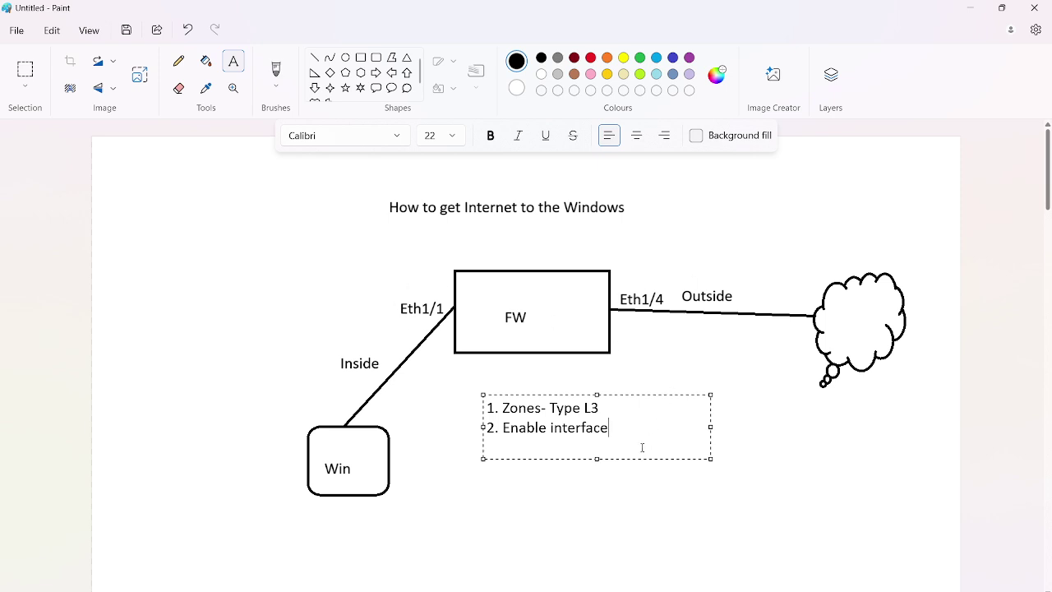
text(- Config IPs,)
key(Return)
text(Enab)
key(BackSpace)
Correct the 'Enable' typo and insert 'L3, ' before 'Config IPs'
text(able)
scroll(702, 445, down, 1)
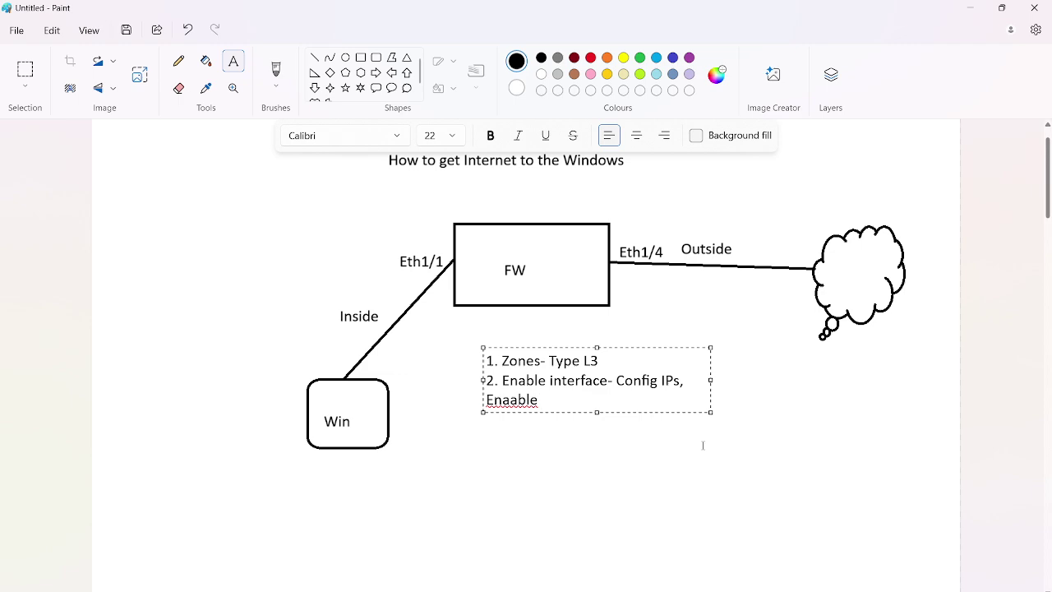
scroll(702, 446, up, 1)
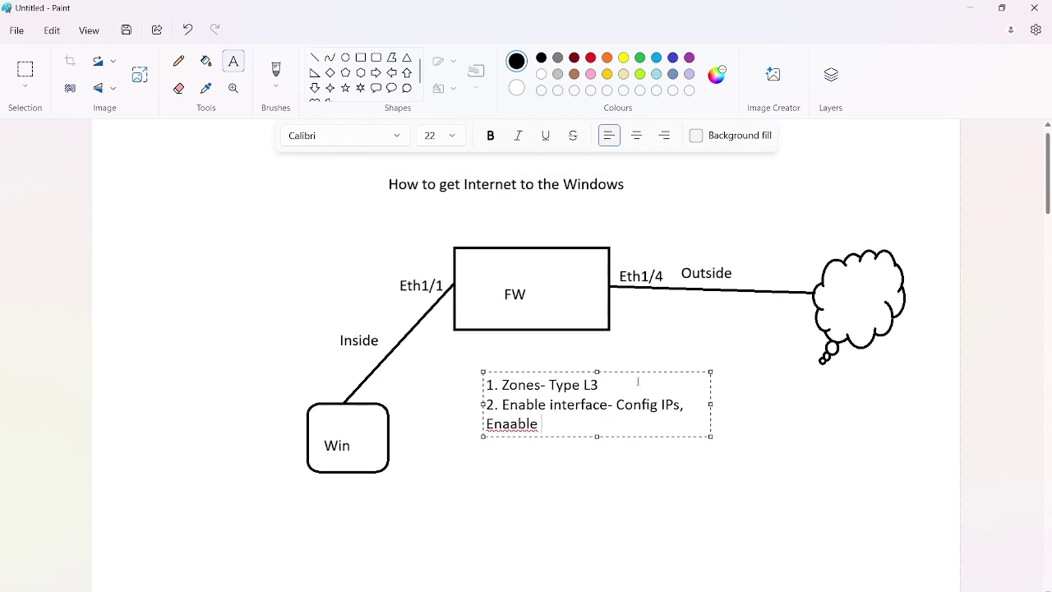
key(BackSpace)
key(BackSpace)
key(BackSpace)
key(BackSpace)
key(BackSpace)
text(ble)
click(616, 405)
text(L3)
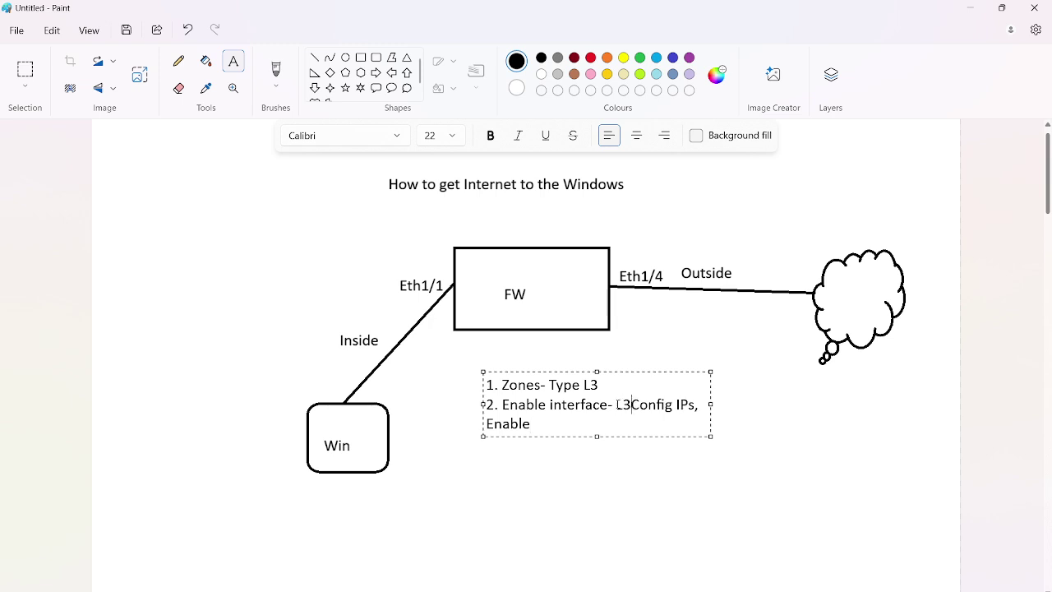
text(,)
drag(642, 405, 707, 405)
click(588, 404)
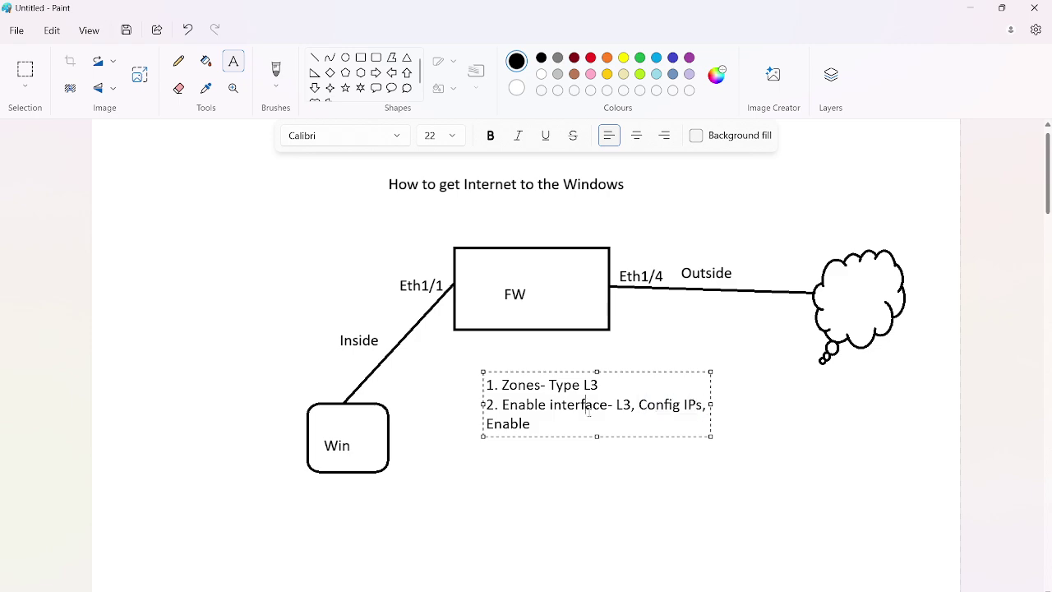
Add 'Zone, Virtual Router' after 'Enable' in step 2
click(532, 424)
text(ZOne)
key(BackSpace)
key(BackSpace)
key(BackSpace)
text(one)
text(,)
double_click(617, 405)
click(585, 423)
text(Virtual Router)
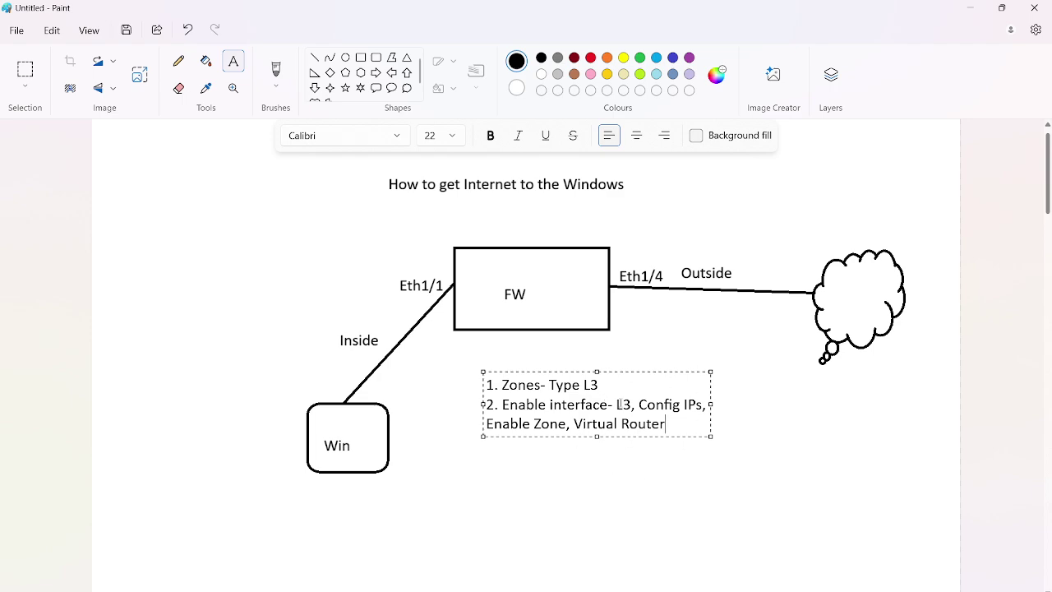
Highlight the added 'L3' and 'Virtual Router' text to check it, ending after 'Router'
drag(617, 405, 633, 405)
drag(573, 423, 667, 426)
drag(615, 404, 634, 404)
drag(570, 423, 663, 424)
click(674, 425)
Add '3. Interface Management Profile- Assign to the inside interface' as a new checklist line
text(, In)
key(BackSpace)
key(BackSpace)
key(BackSpace)
key(BackSpace)
key(Return)
text(3. In)
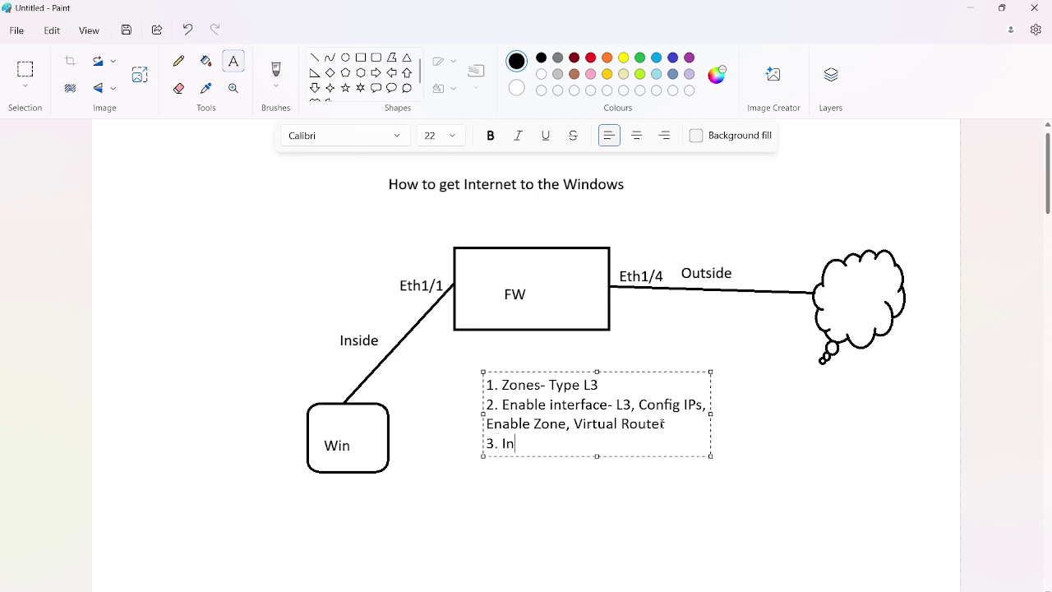
text(terface Manag)
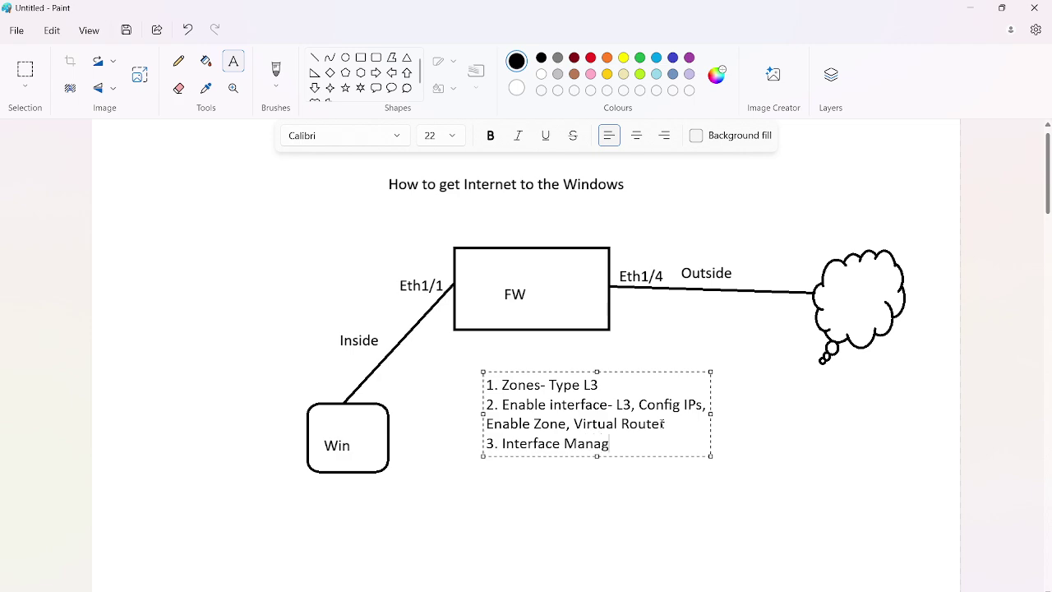
text(ement Profile)
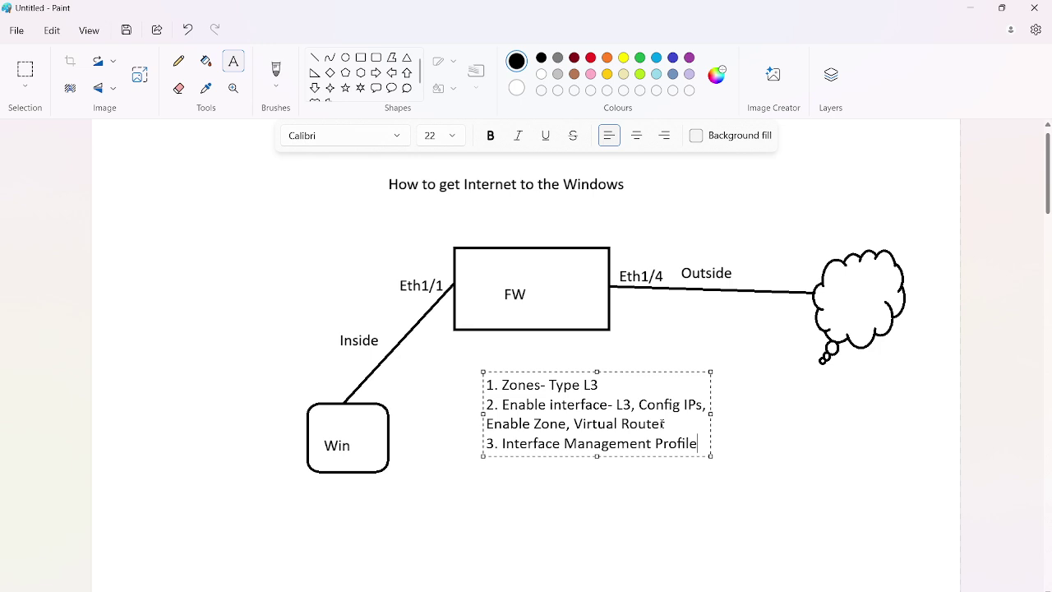
text(-As)
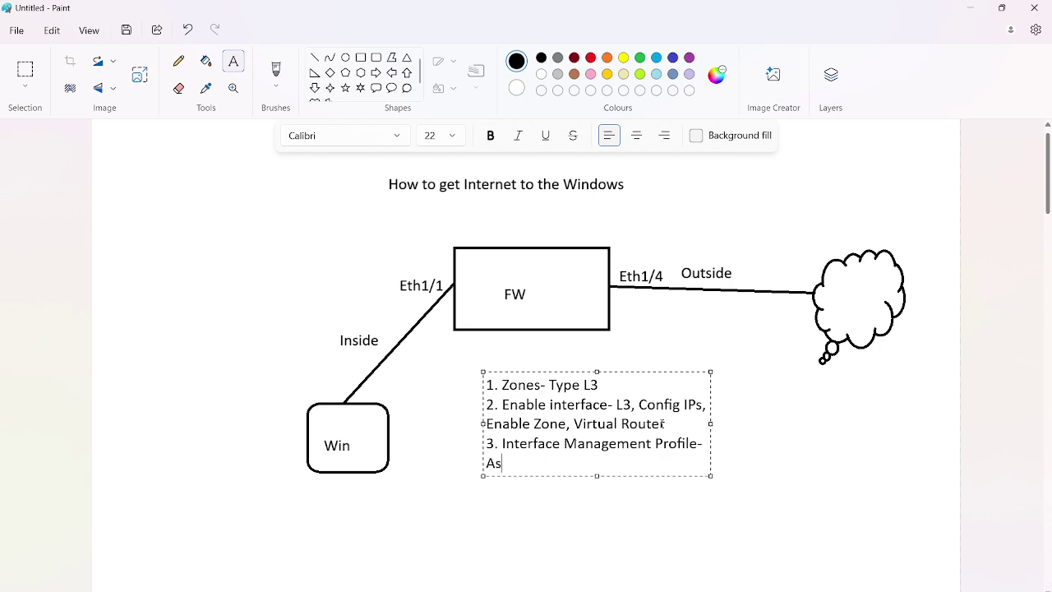
text(sign to the indie)
key(BackSpace)
key(BackSpace)
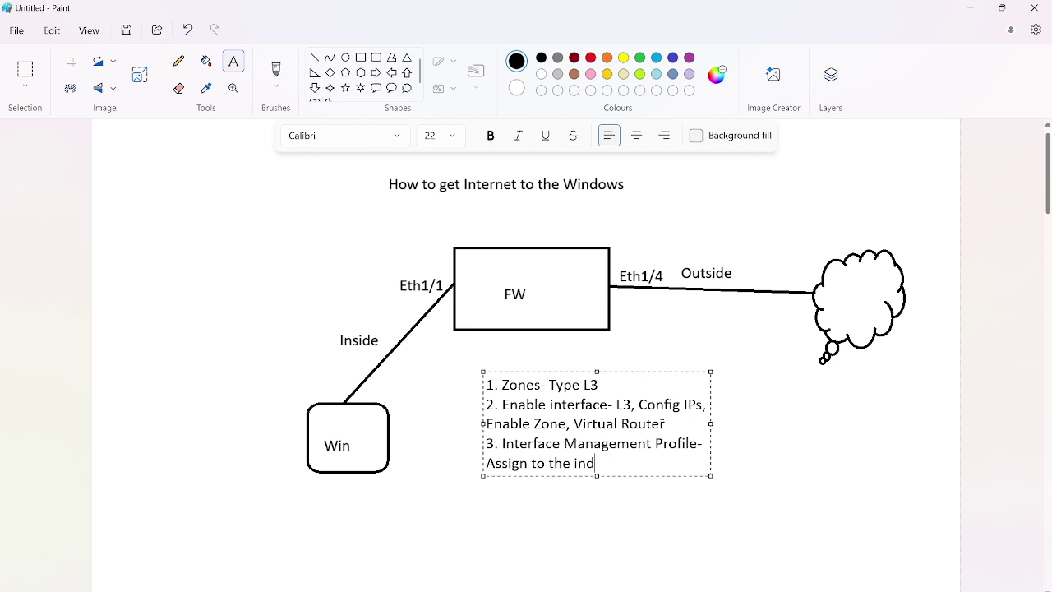
key(BackSpace)
text(side)
text(interface)
Add '4. Security Policy' and '5. NAT Policy' and commit the list onto the canvas
key(Return)
text(4. )
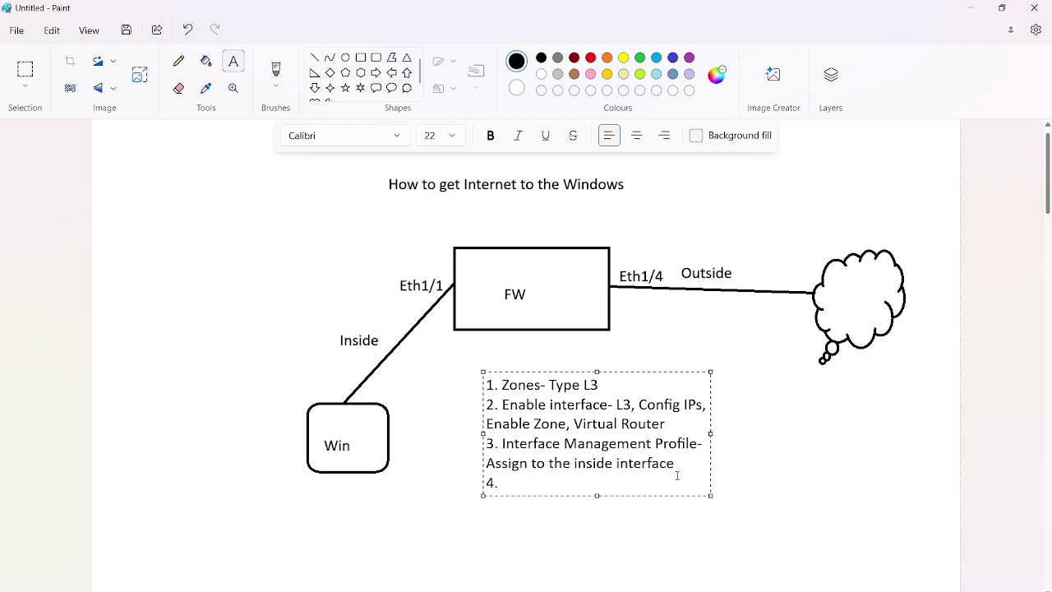
text(Security Policy)
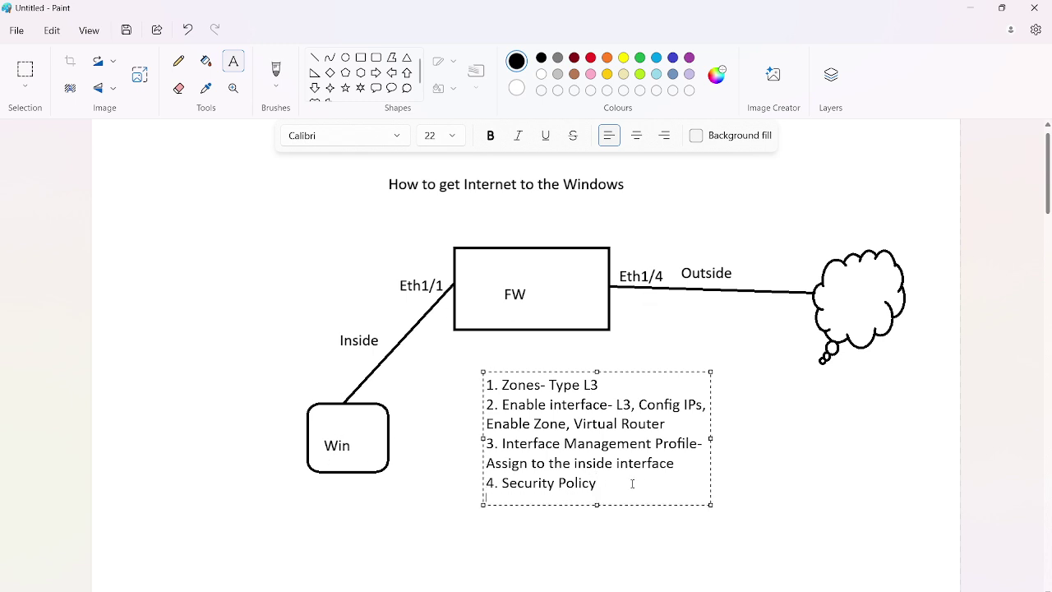
key(Return)
text(5. NAT Policy)
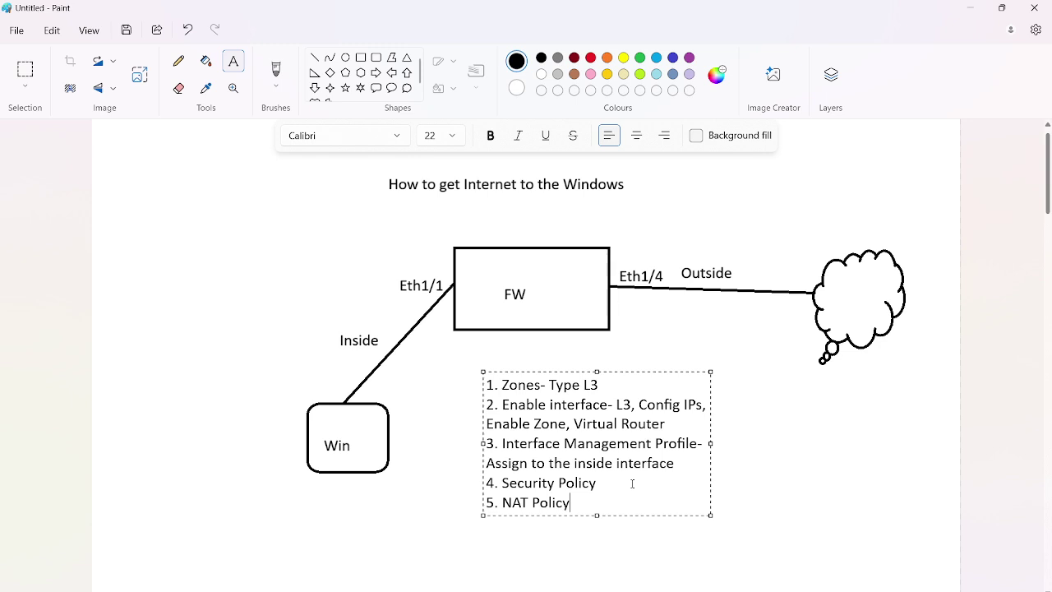
drag(502, 503, 599, 508)
click(591, 504)
drag(502, 483, 630, 483)
click(402, 412)
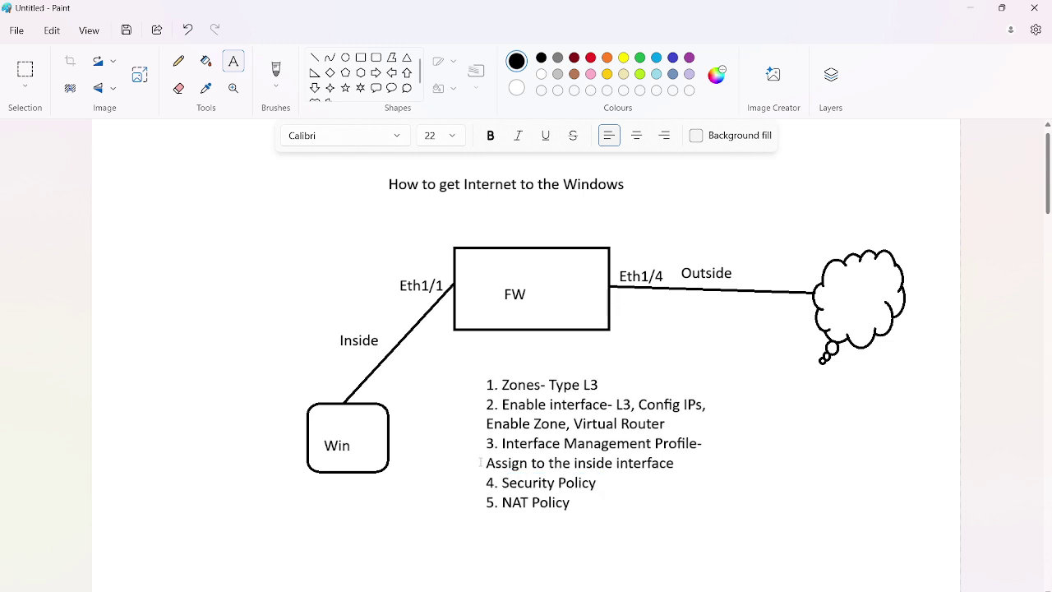
Try reselecting the committed Security Policy and NAT Policy lines, discarding empty text boxes
click(504, 502)
key(Escape)
drag(500, 479, 626, 502)
click(249, 396)
drag(503, 483, 631, 486)
click(682, 485)
Switch to the EVE | Topology tab in Chrome and nudge the outside Net cloud up
mouse_move(678, 590)
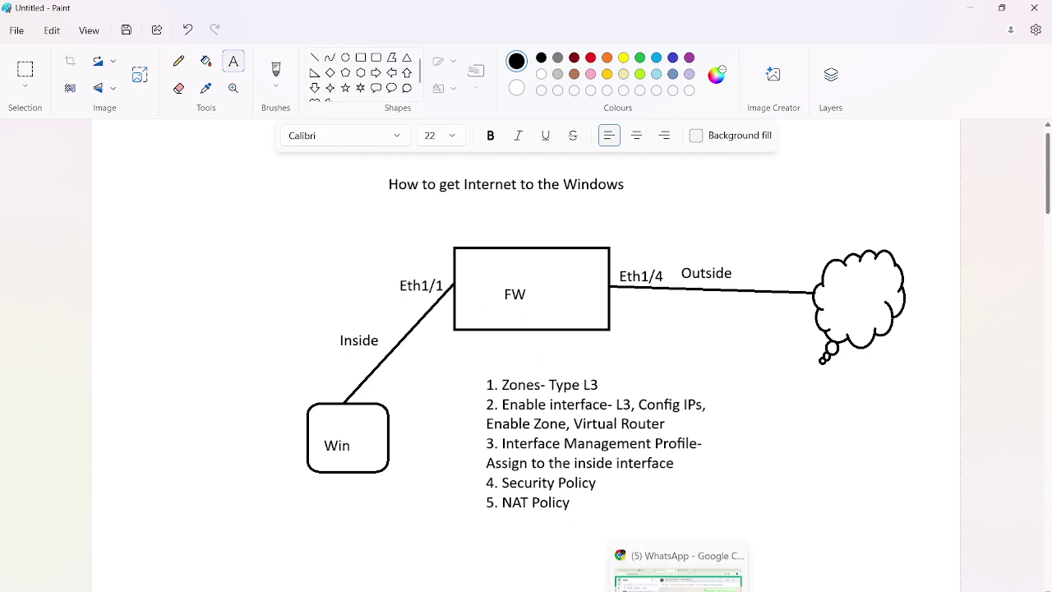
click(673, 571)
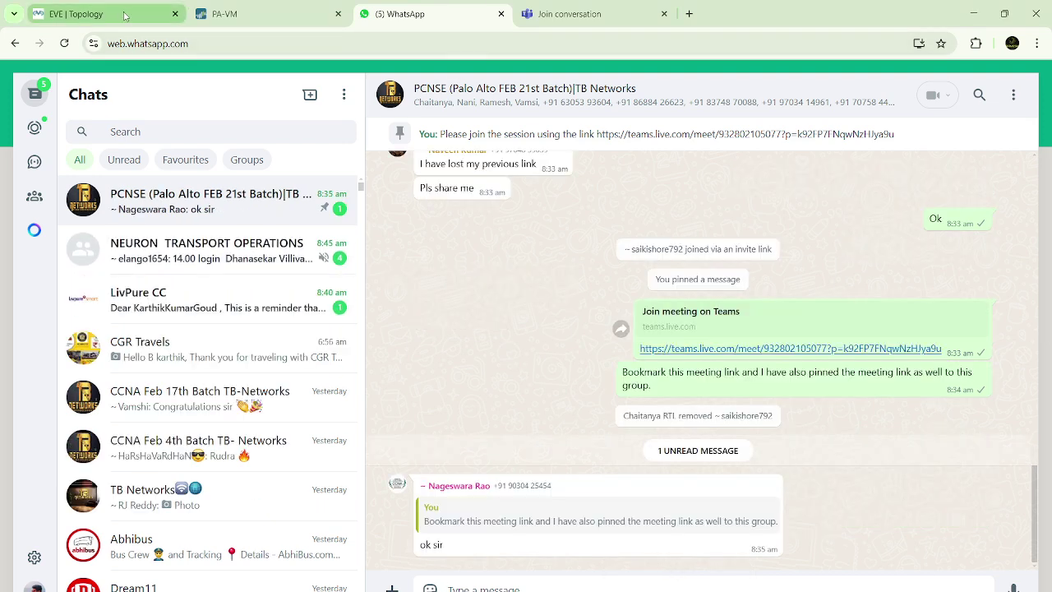
click(123, 14)
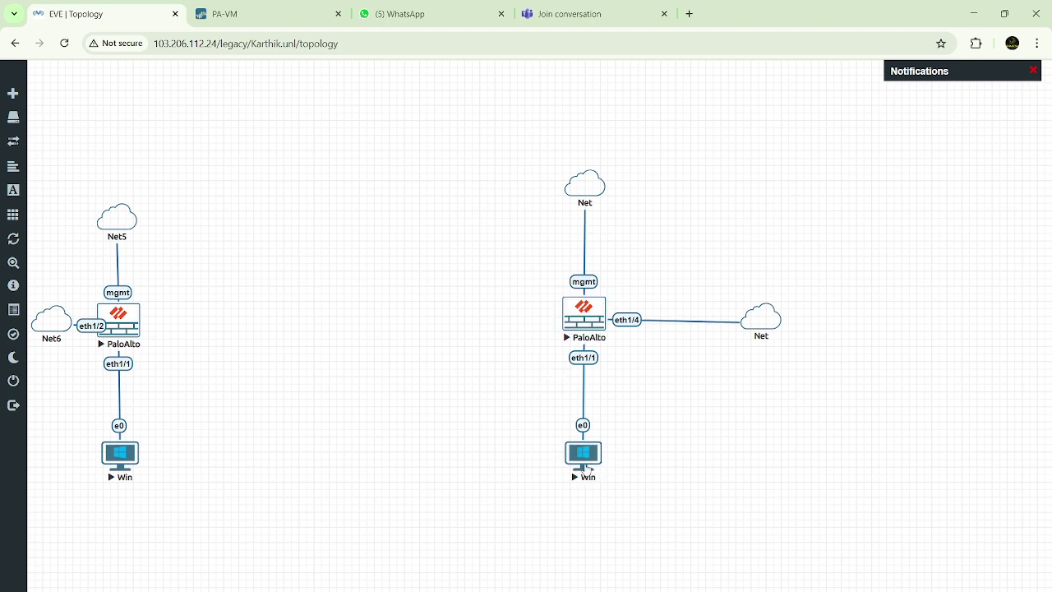
mouse_move(777, 339)
mouse_move(776, 316)
drag(760, 325, 761, 322)
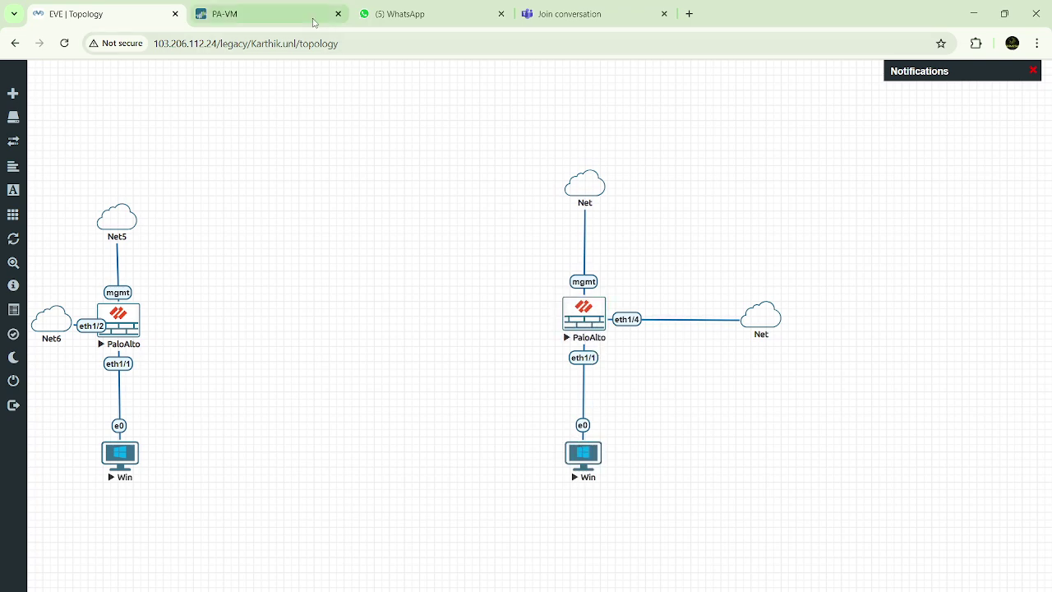
click(282, 18)
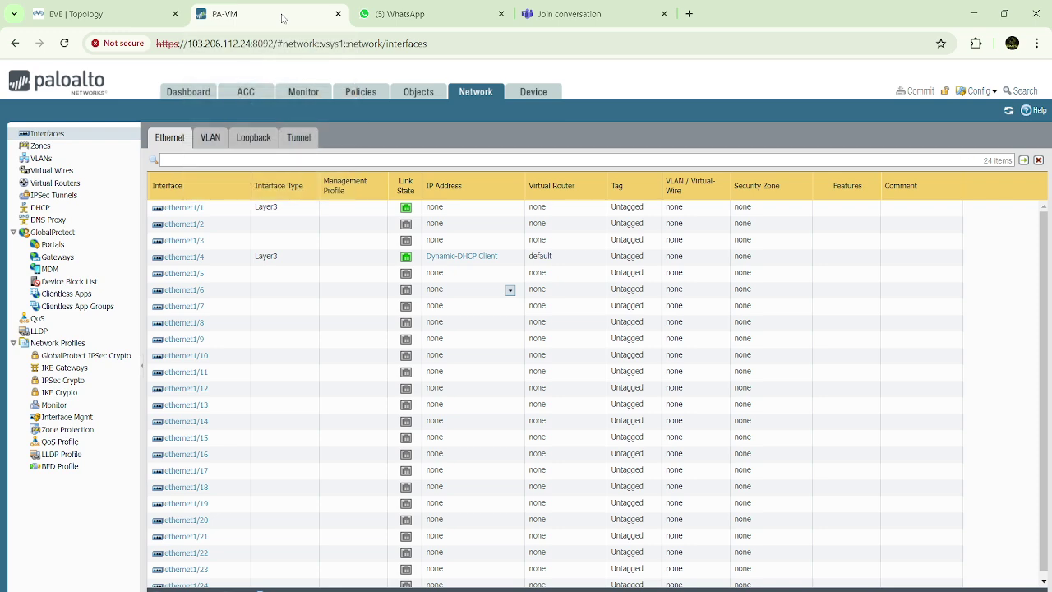
click(194, 94)
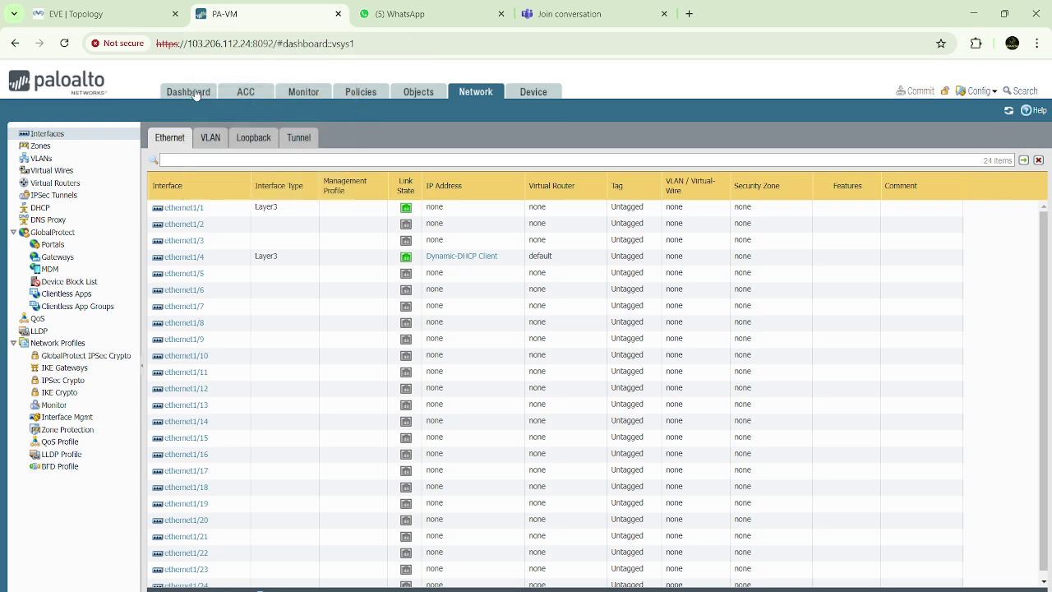
click(111, 15)
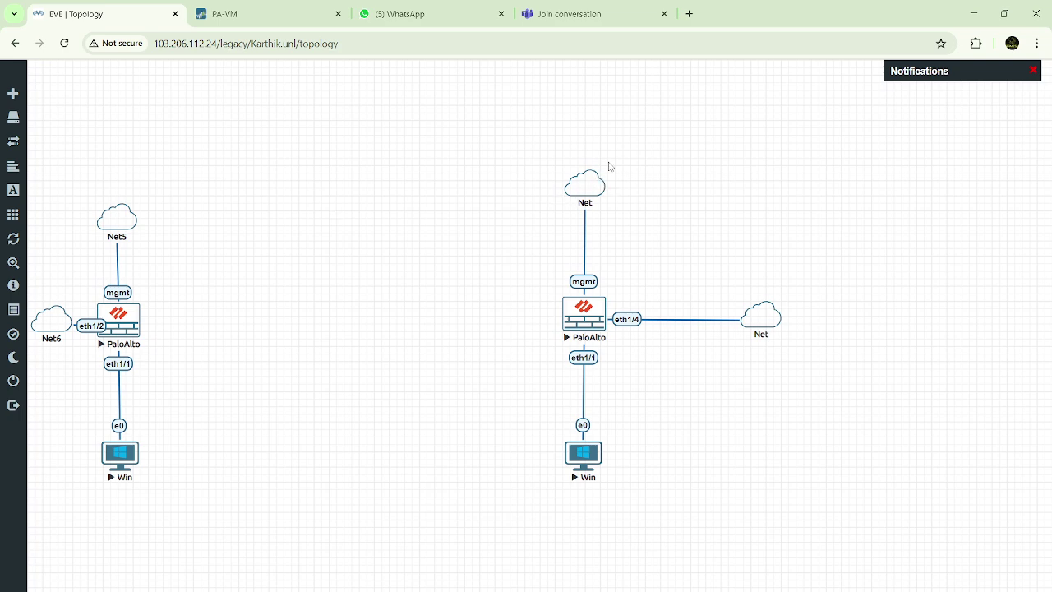
Add a new node using the Palo Alto template found by searching 'Palo'
right_click(334, 210)
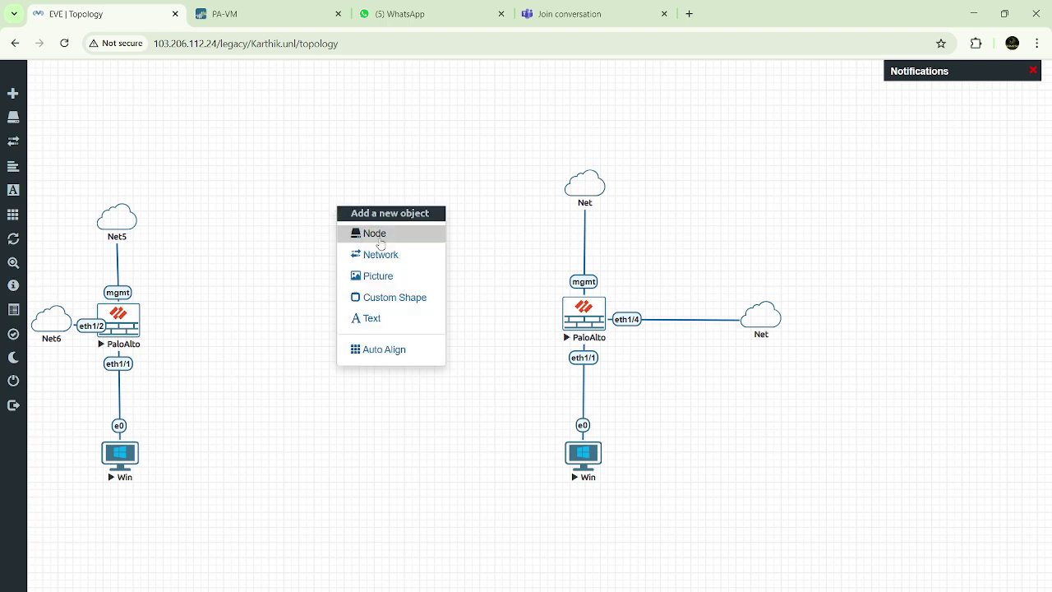
click(367, 235)
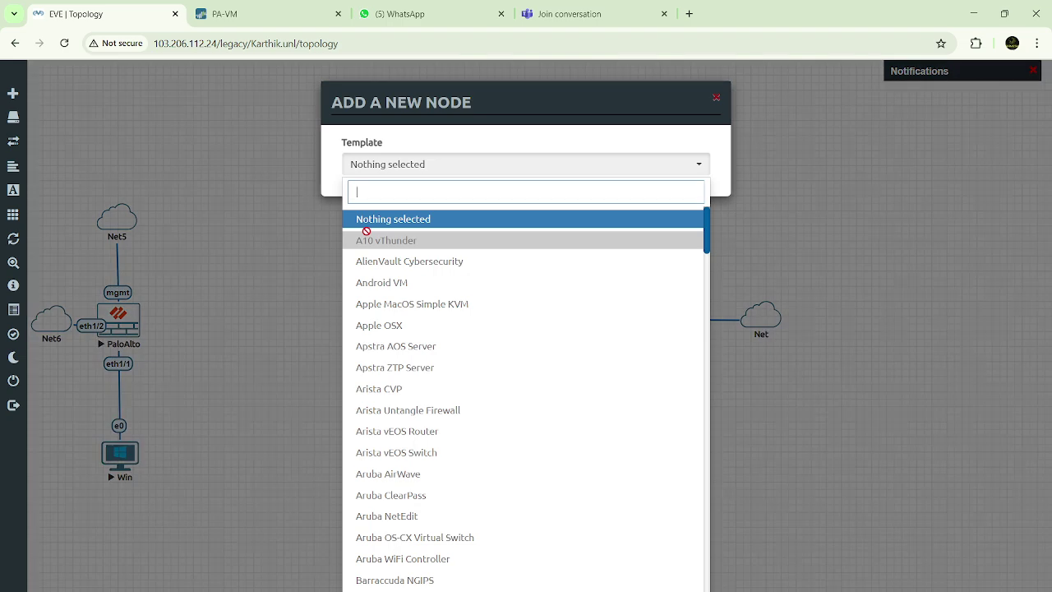
text(Palo)
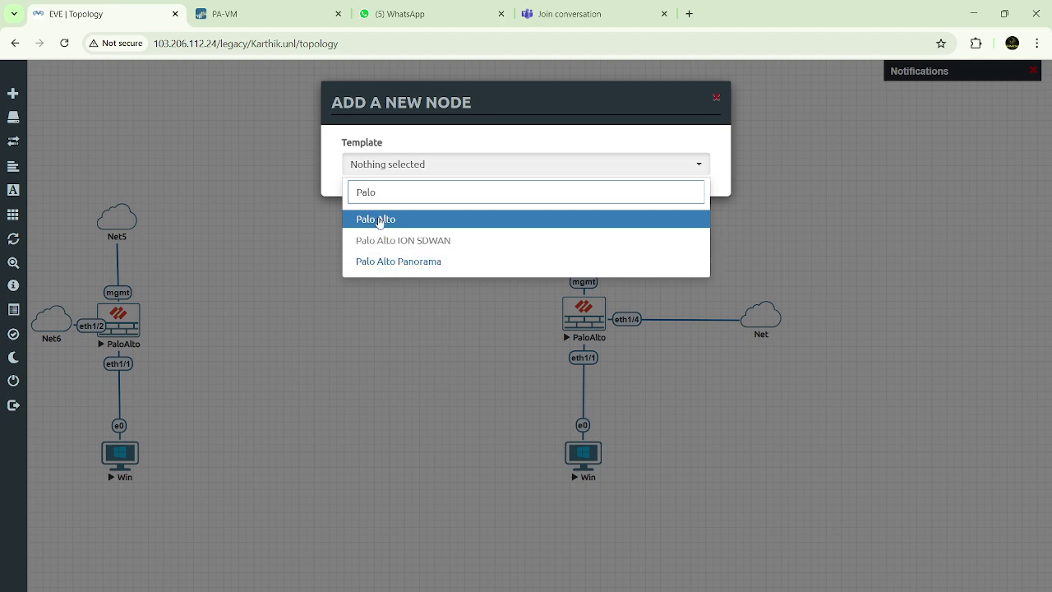
click(380, 221)
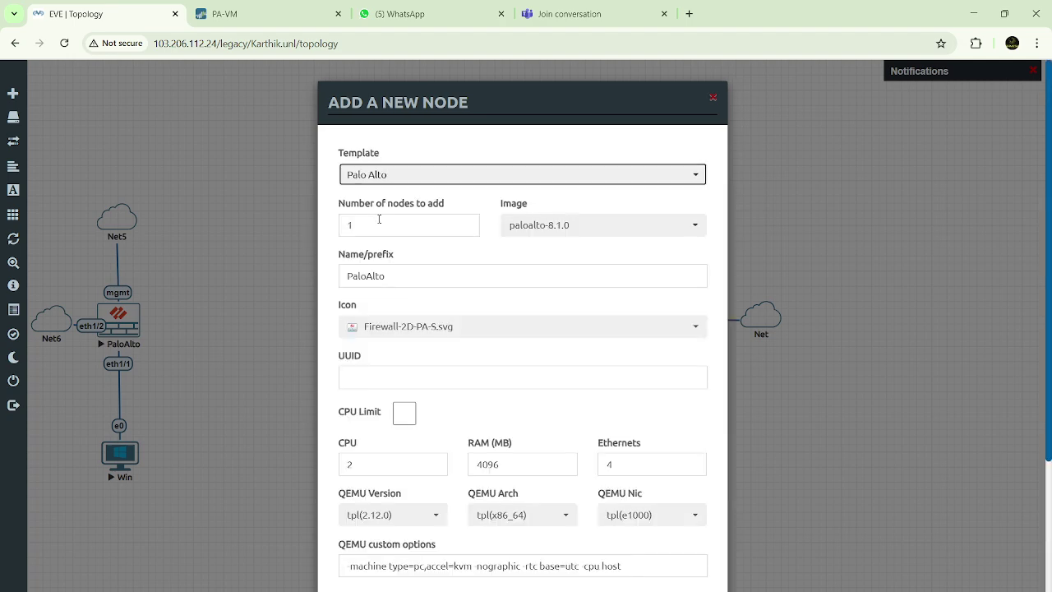
scroll(493, 356, down, 5)
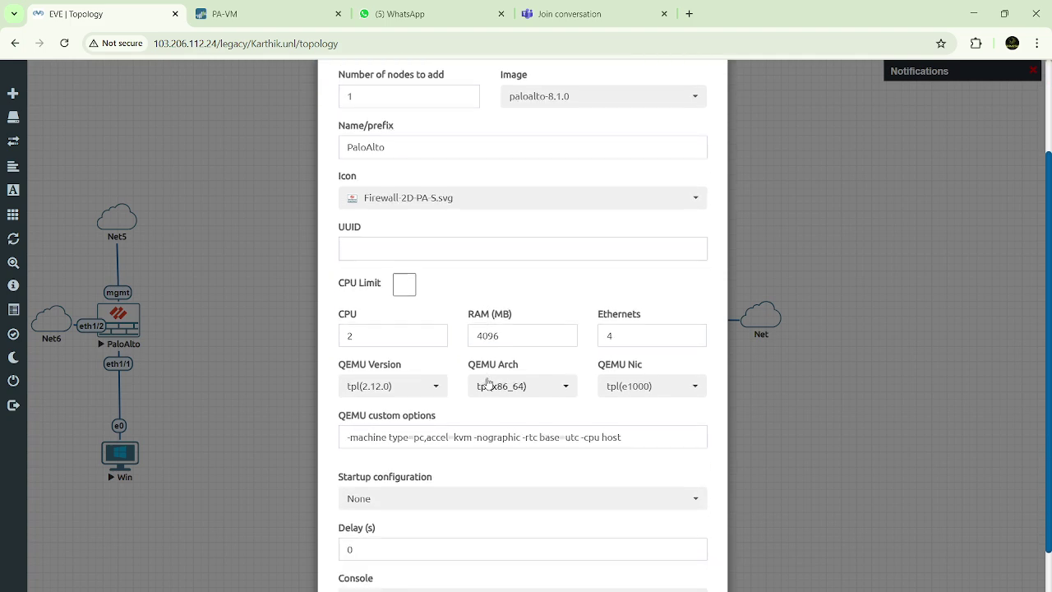
scroll(488, 382, up, 5)
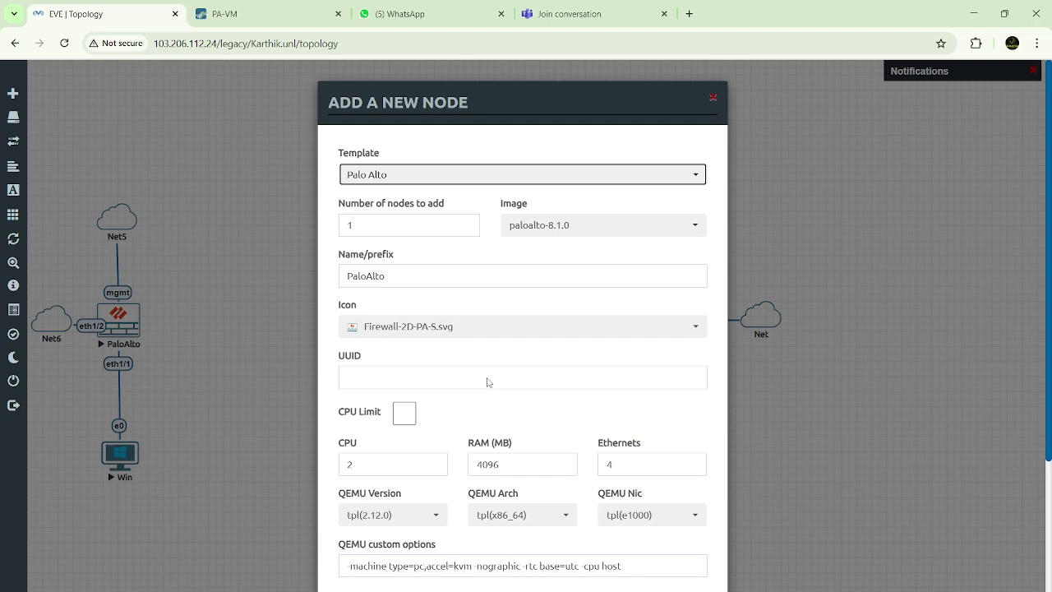
scroll(487, 379, down, 5)
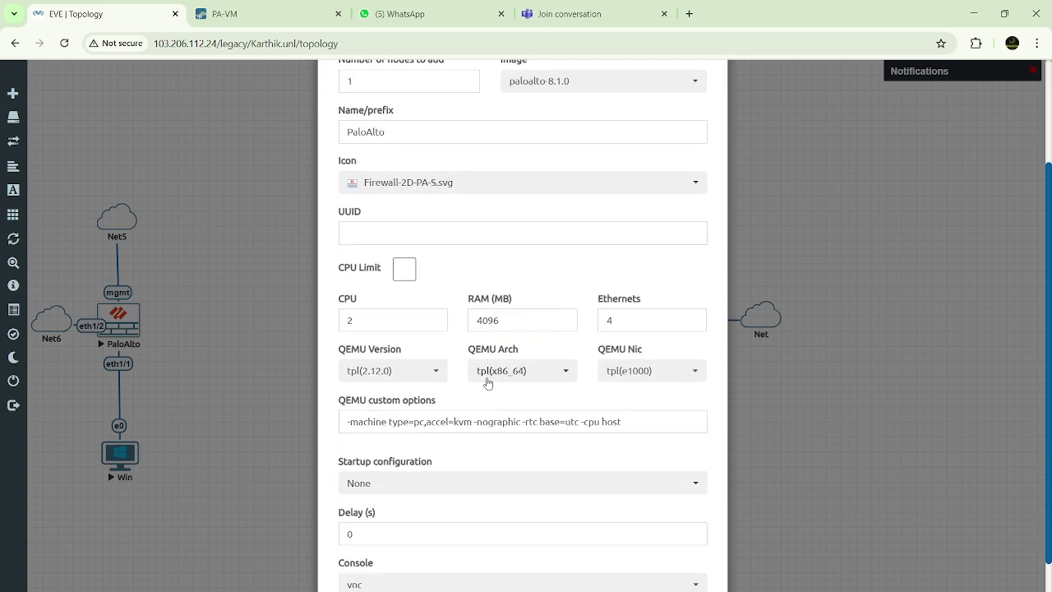
scroll(487, 382, up, 5)
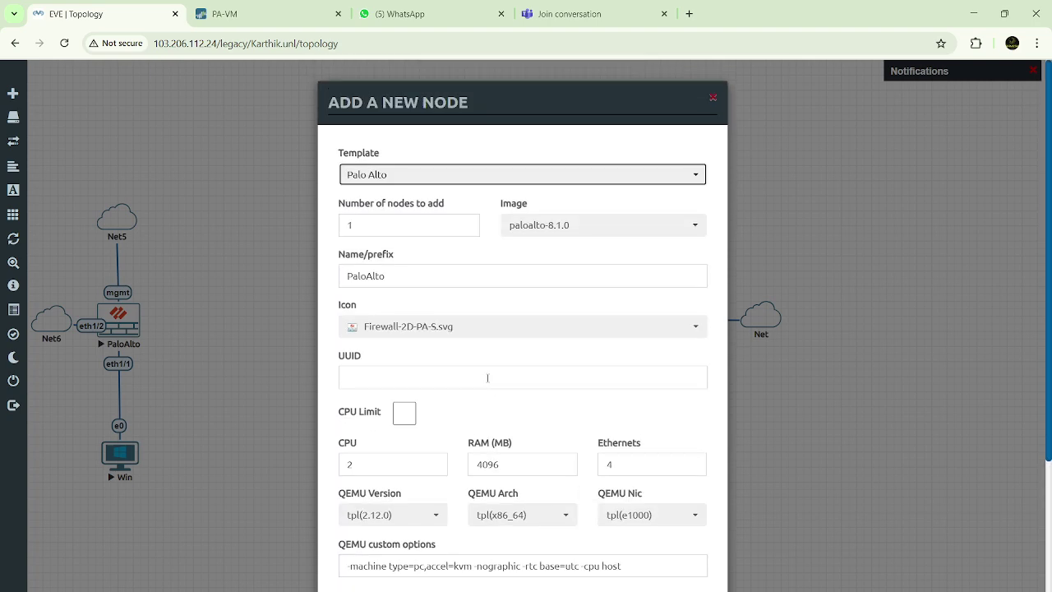
Raise the node's RAM to 8000 MB, save it, and nudge it between the setups
double_click(504, 465)
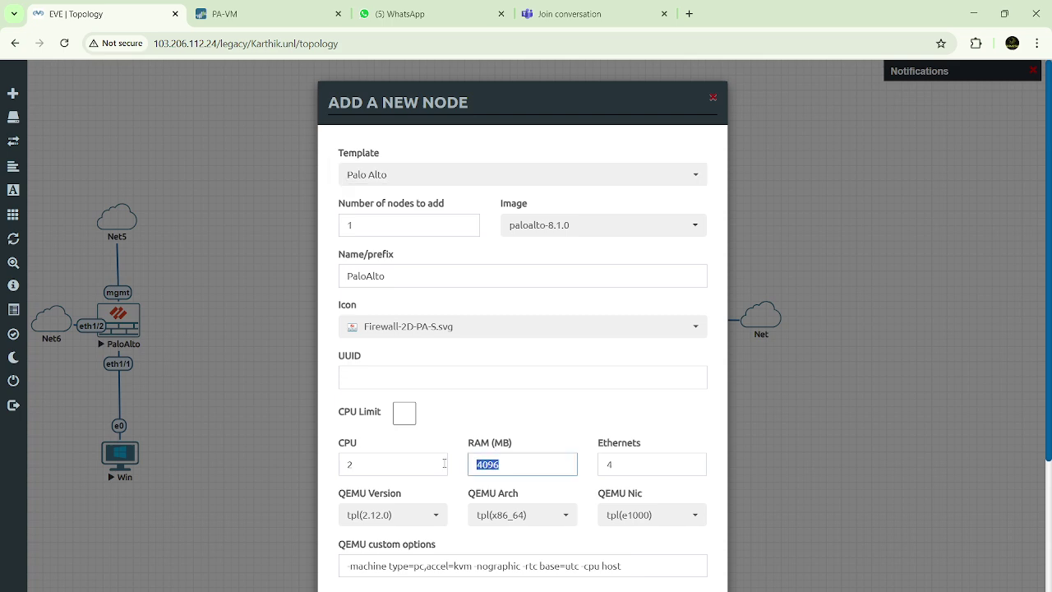
text(7000)
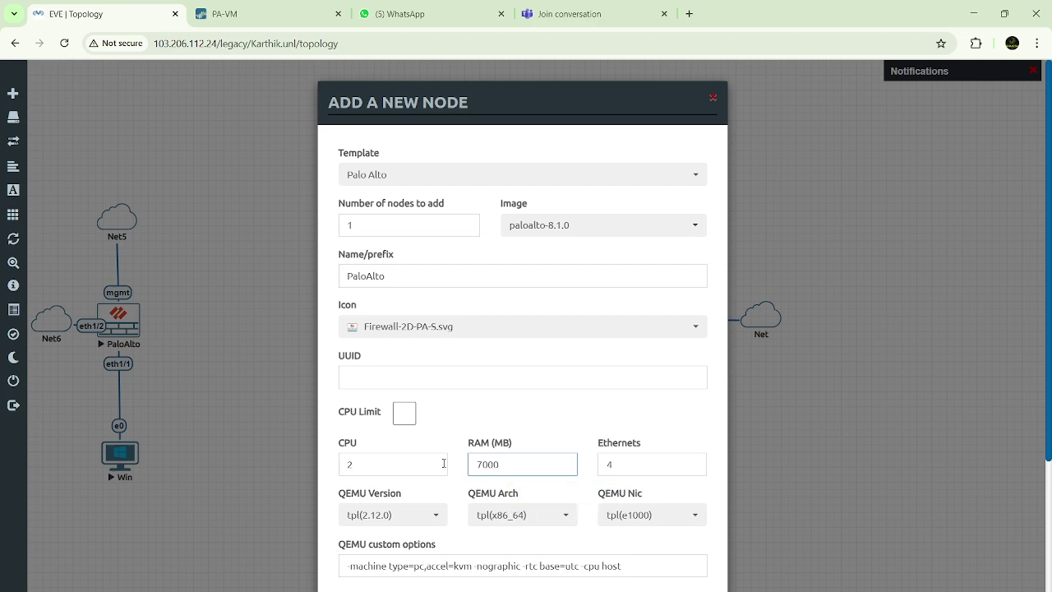
scroll(444, 463, down, 4)
scroll(443, 464, down, 1)
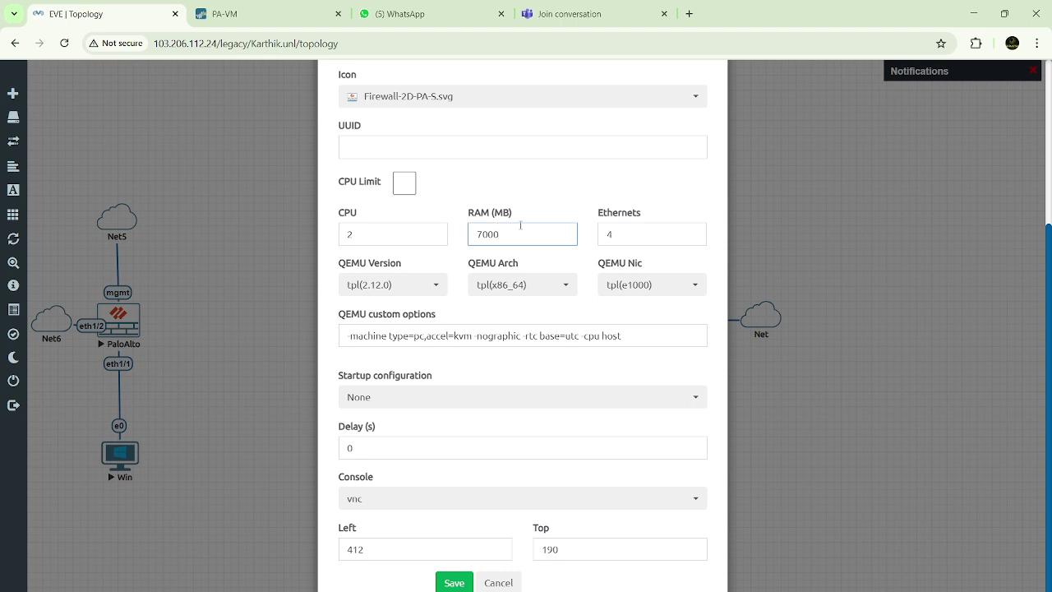
drag(503, 236, 474, 235)
text(8000)
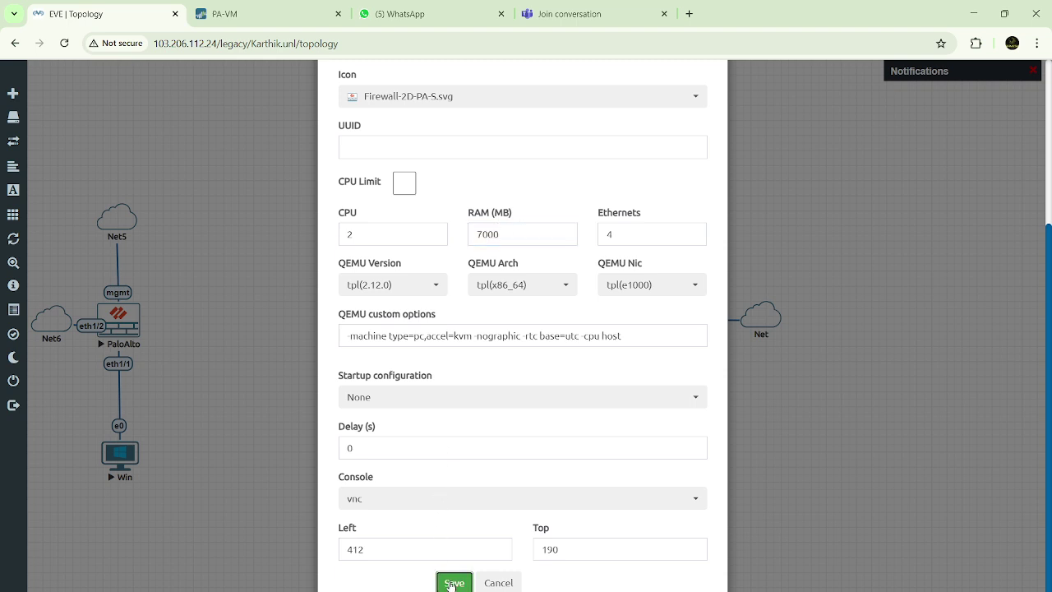
click(454, 582)
drag(376, 219, 391, 214)
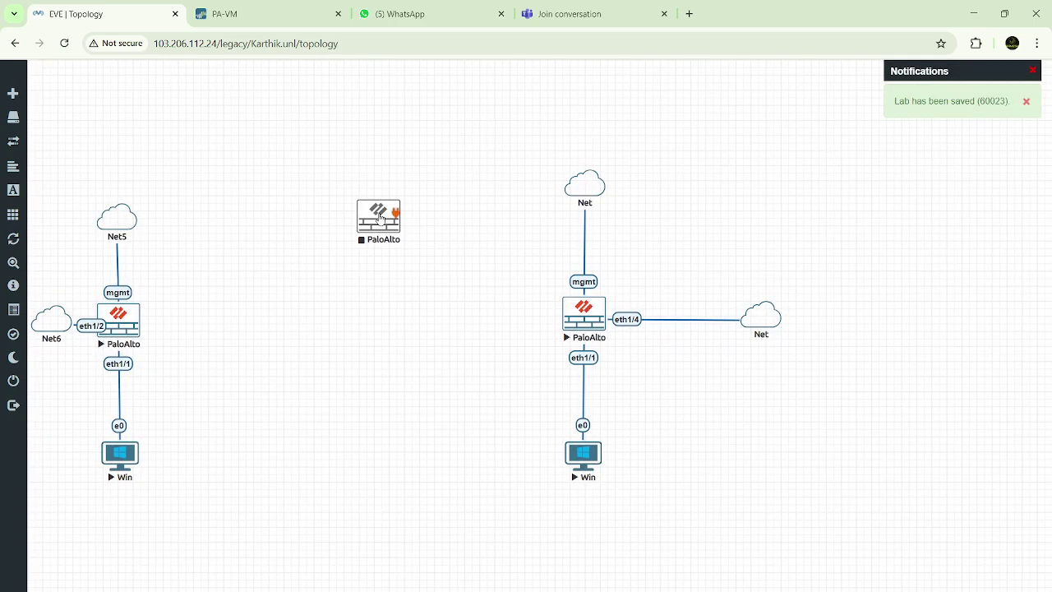
Add a Windows node from the 'Wind' search, keeping the win-7-x86-IPCC image
right_click(379, 358)
click(408, 380)
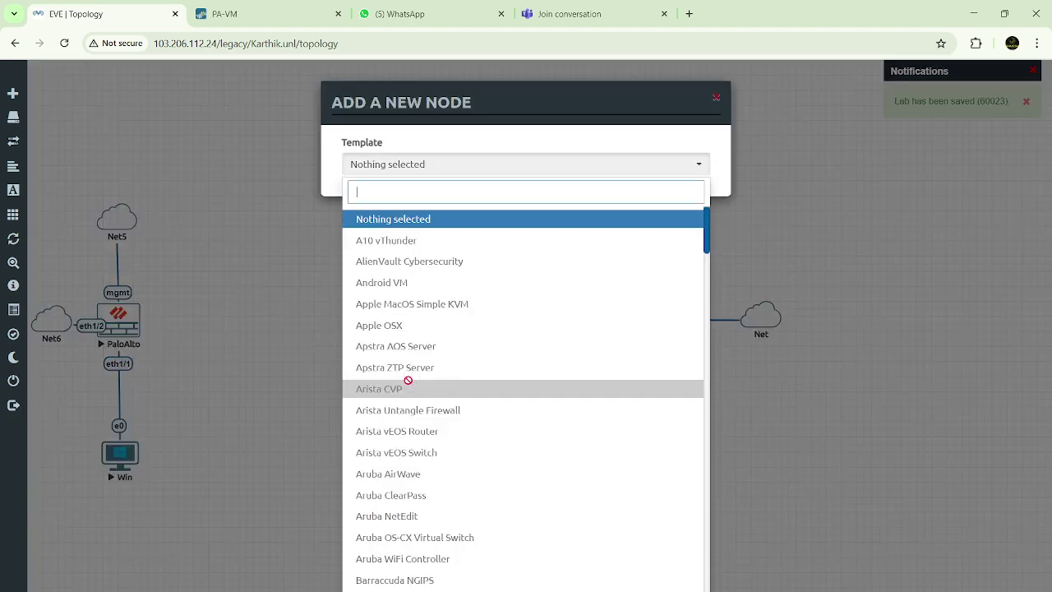
text(Wind)
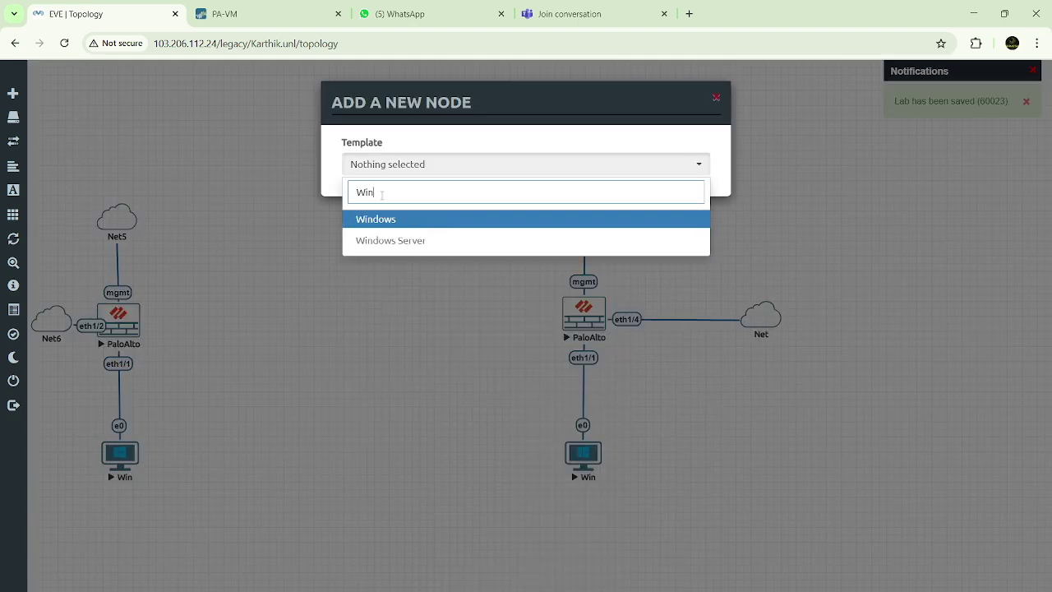
click(387, 222)
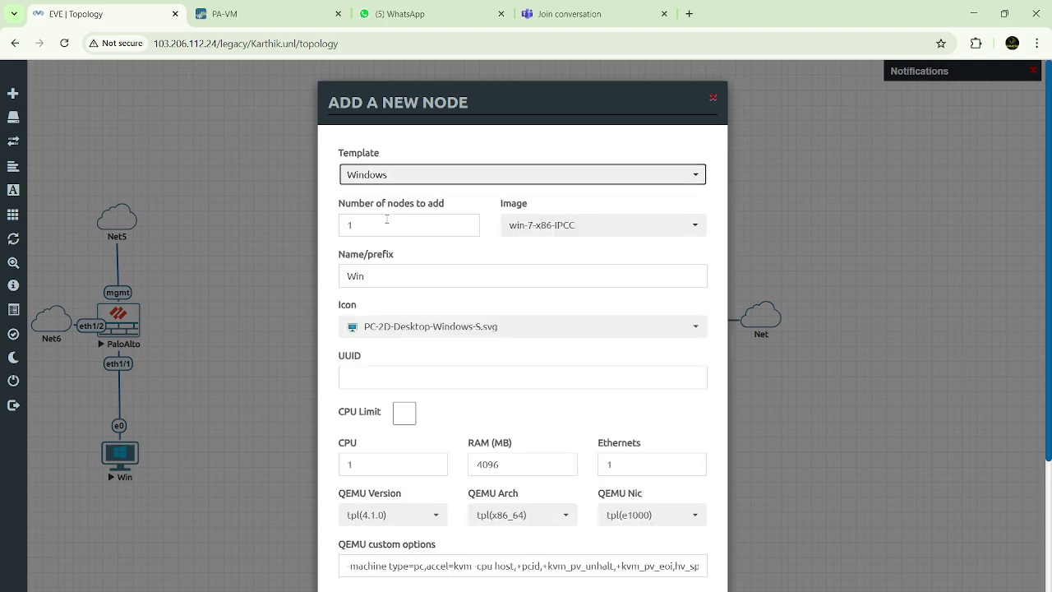
double_click(501, 466)
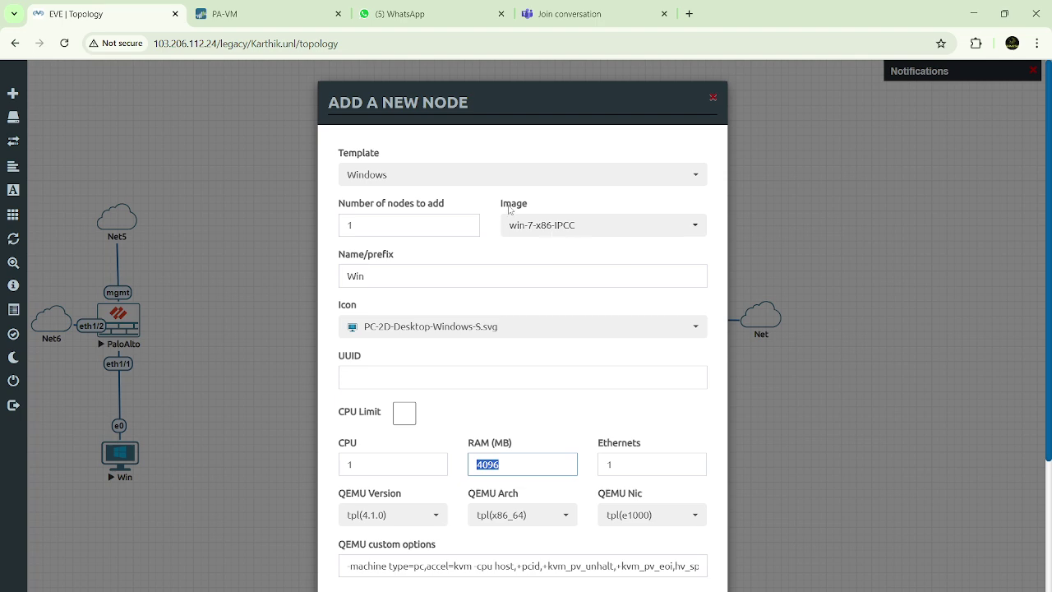
click(549, 227)
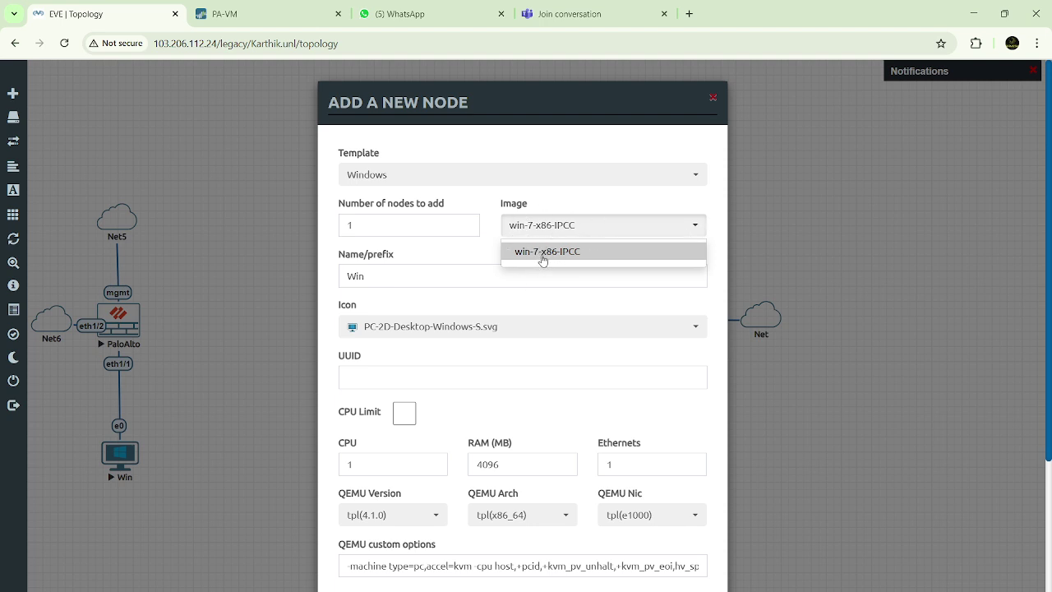
click(544, 253)
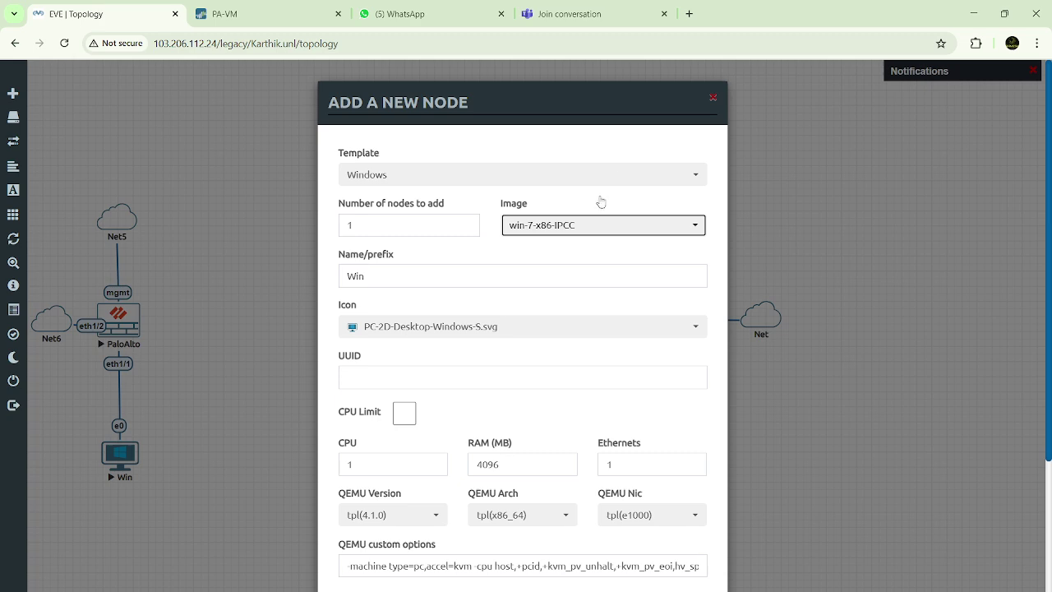
click(504, 234)
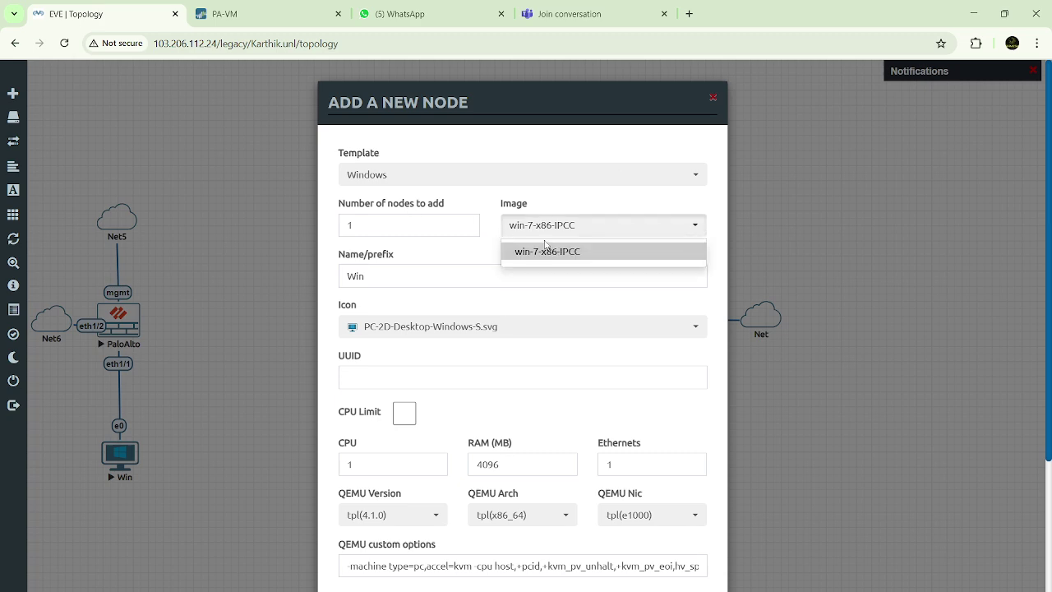
click(534, 272)
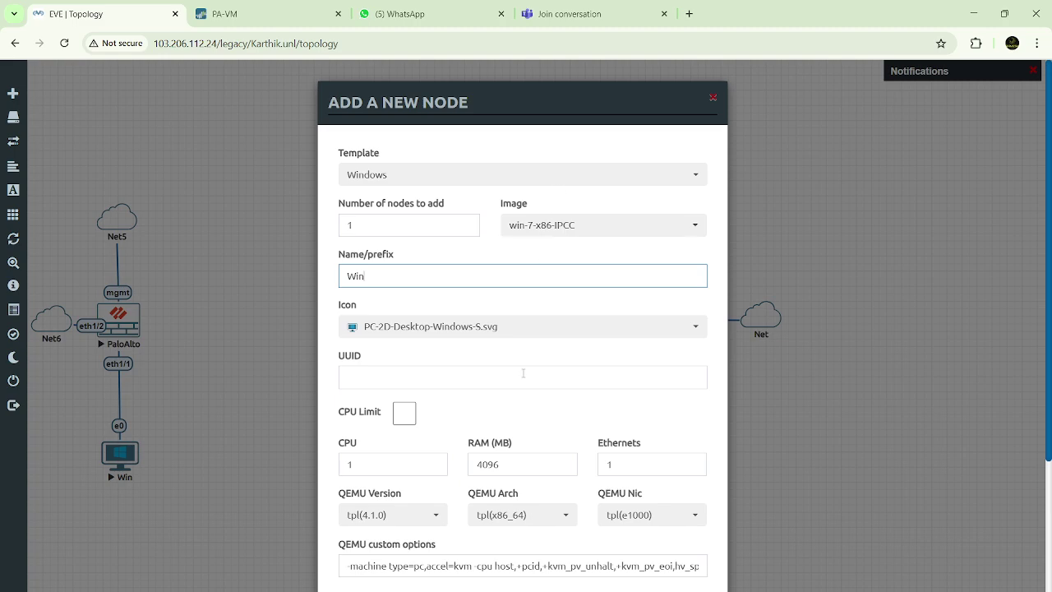
Save the Win node and move it just below the middle PaloAlto firewall
scroll(523, 372, down, 2)
scroll(523, 373, down, 2)
scroll(521, 375, up, 3)
scroll(523, 373, down, 3)
scroll(523, 373, up, 3)
scroll(521, 376, down, 3)
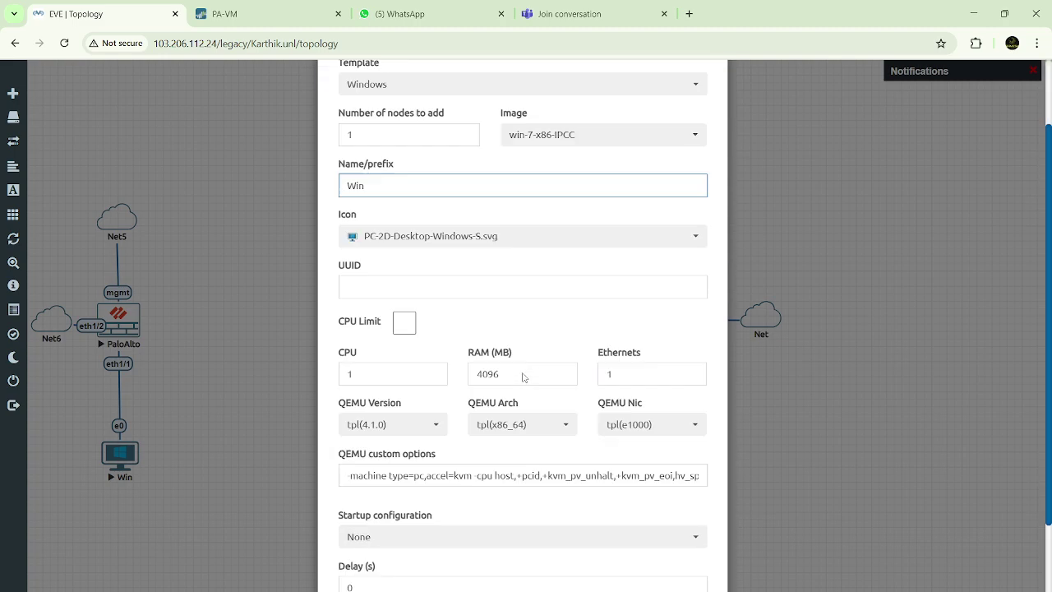
click(453, 583)
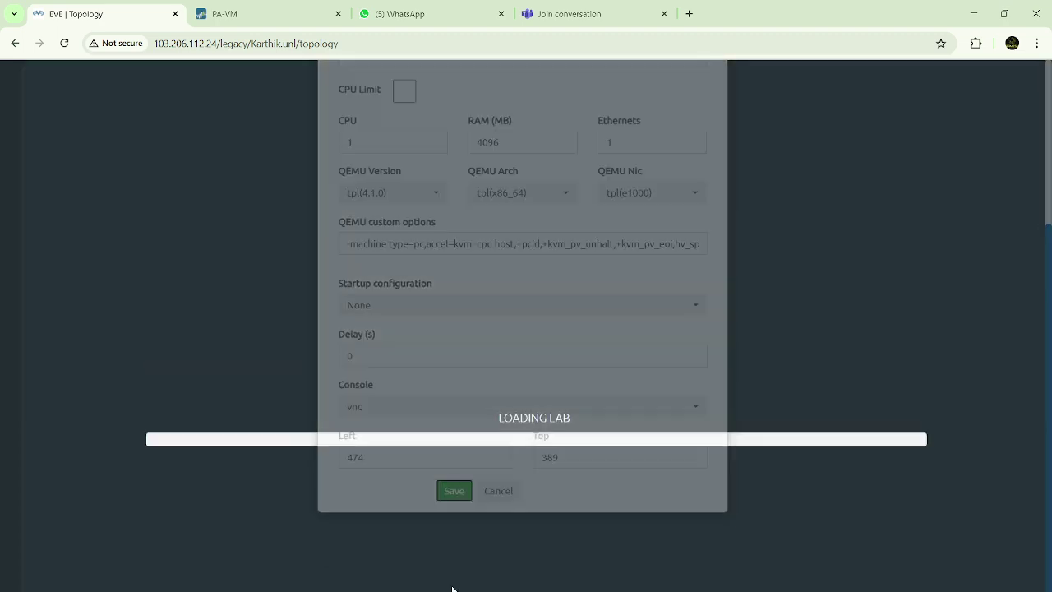
drag(402, 372, 371, 355)
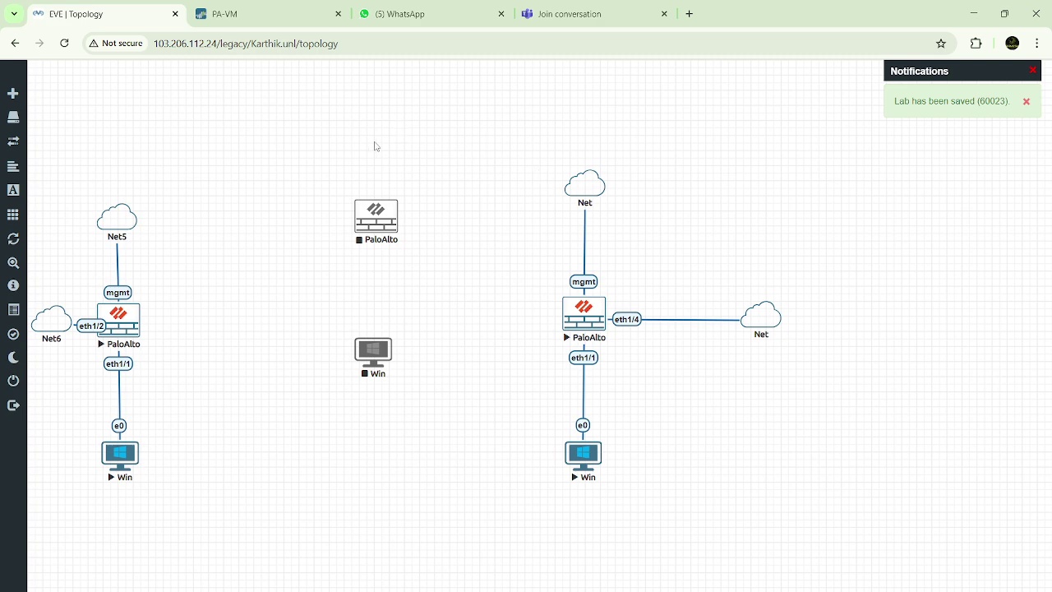
Add a network object with name prefix MgmtCloud, count 2, type Management(Cloud0)
right_click(331, 107)
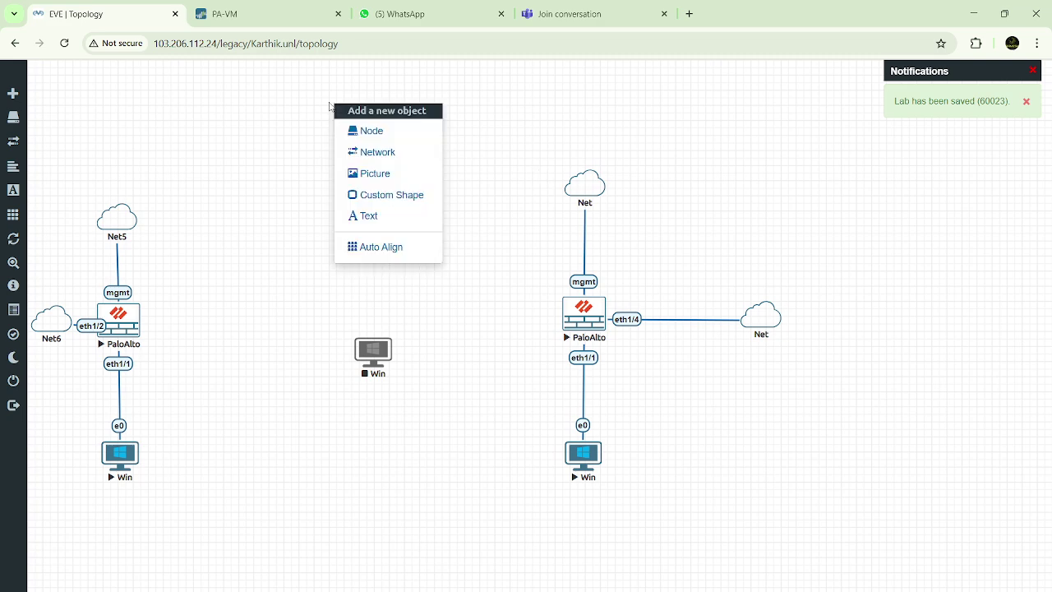
click(289, 135)
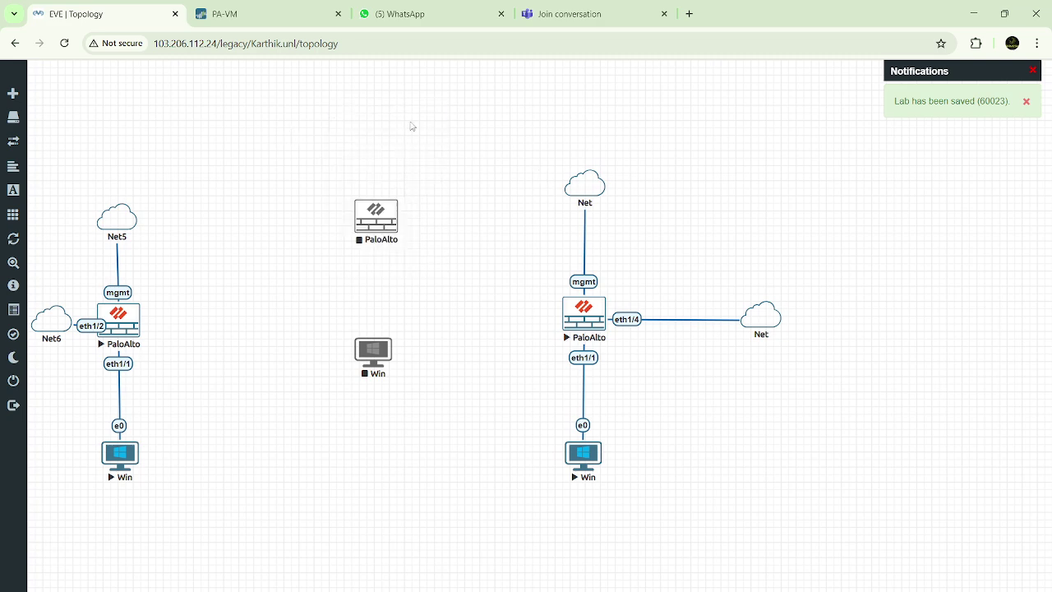
right_click(355, 113)
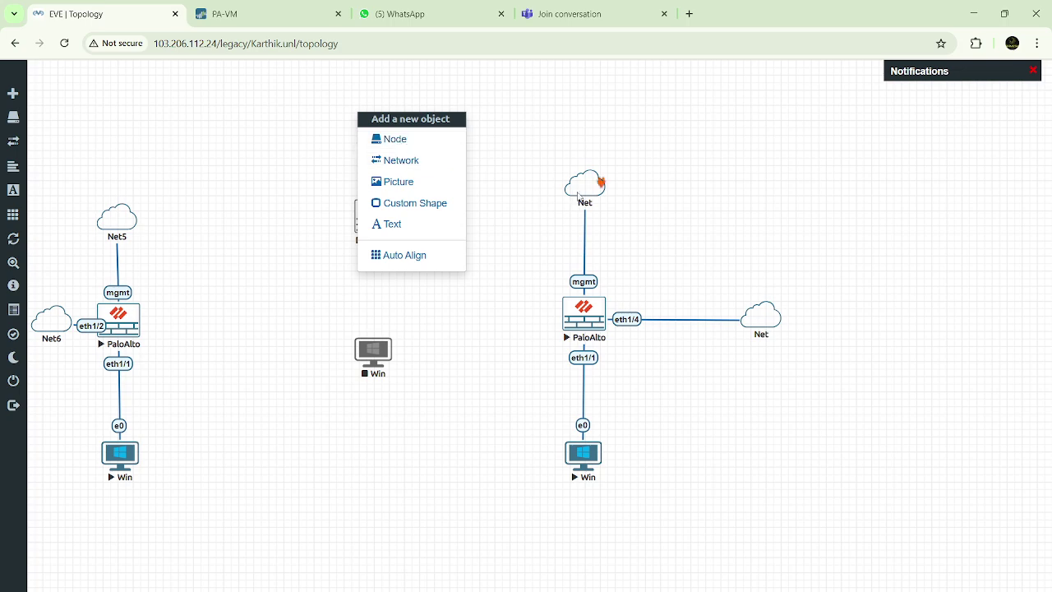
click(403, 162)
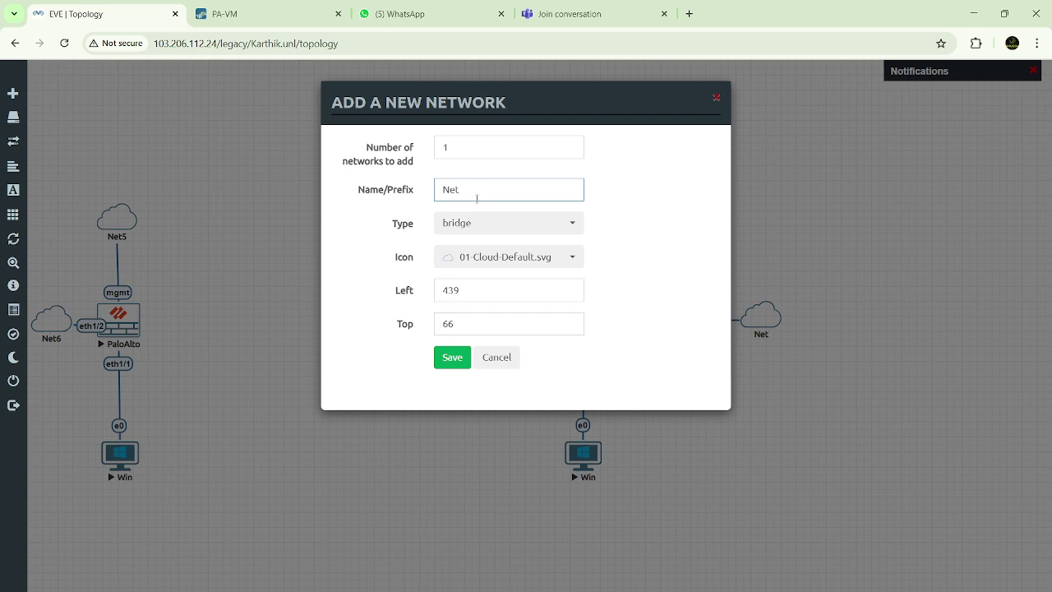
drag(475, 194, 429, 200)
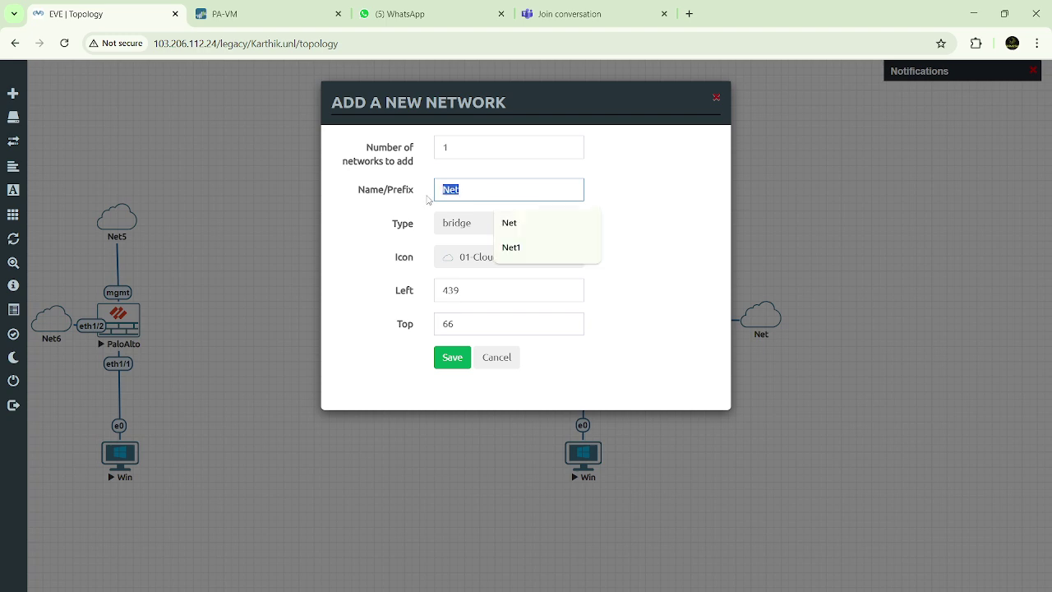
text(MgmtCloud)
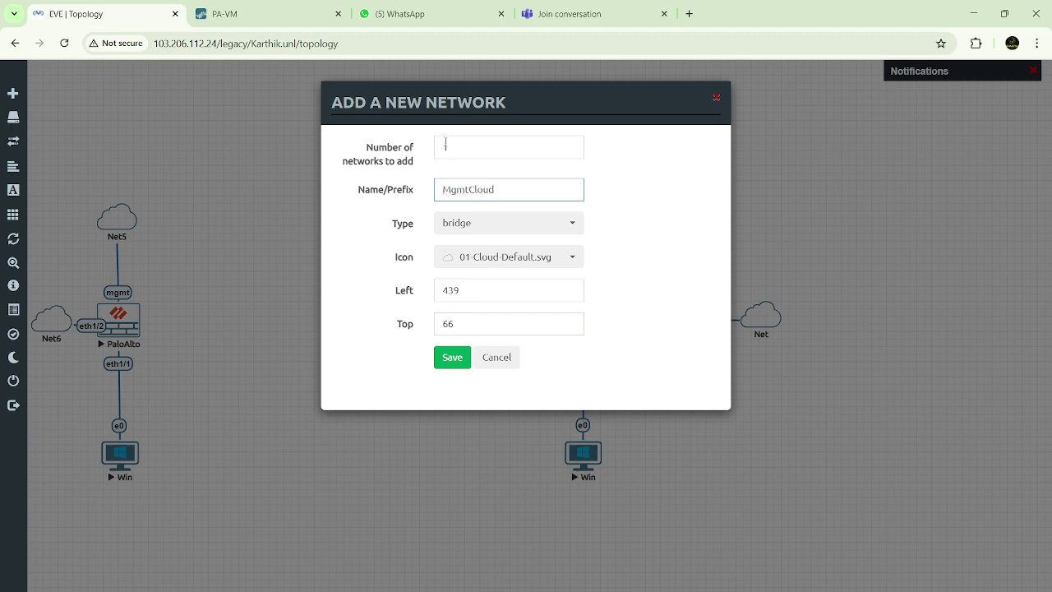
drag(457, 149, 434, 150)
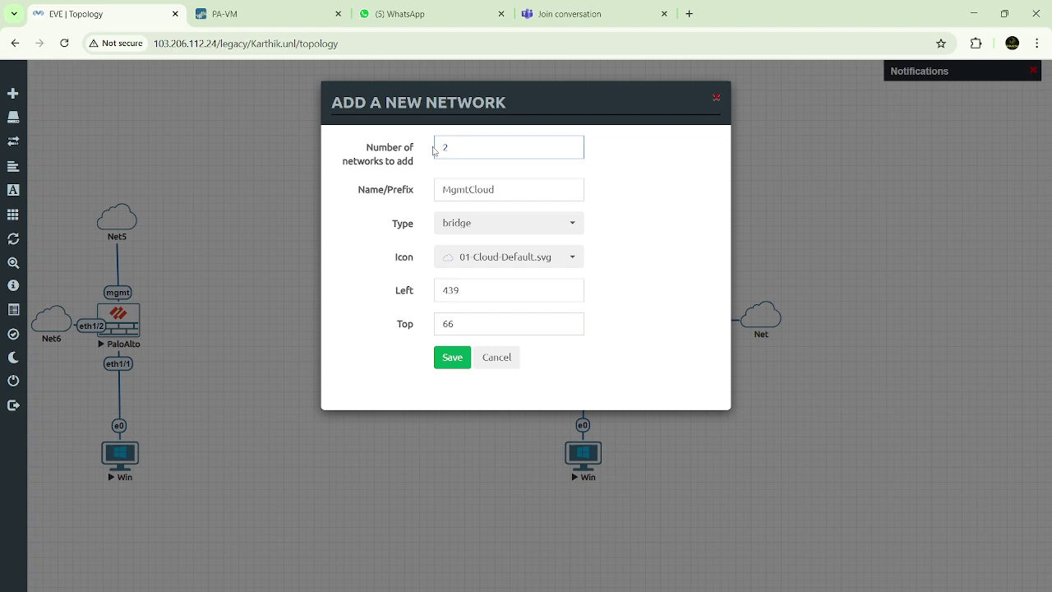
click(574, 224)
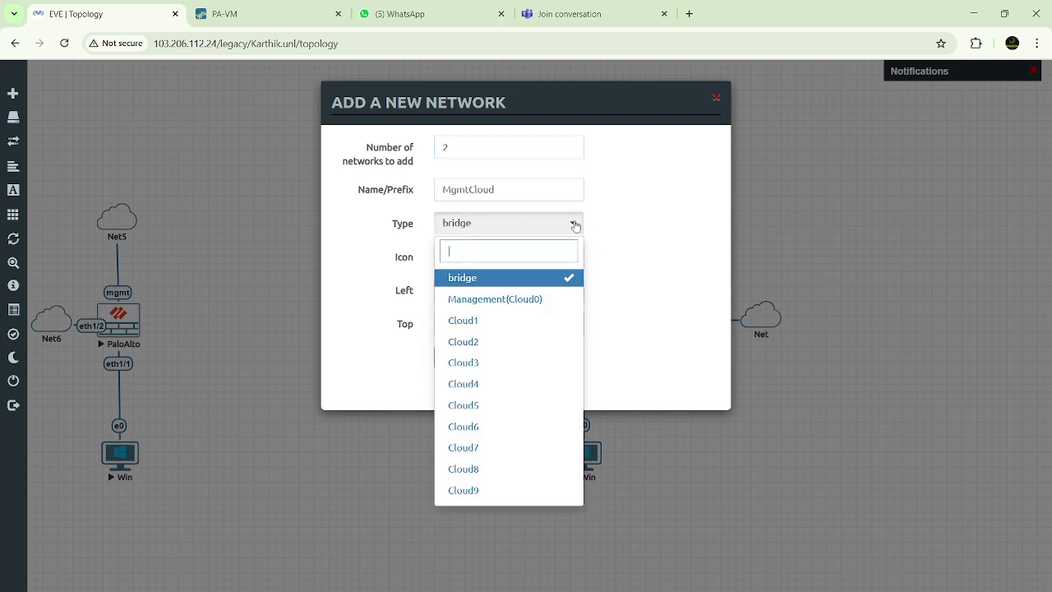
click(475, 298)
click(451, 359)
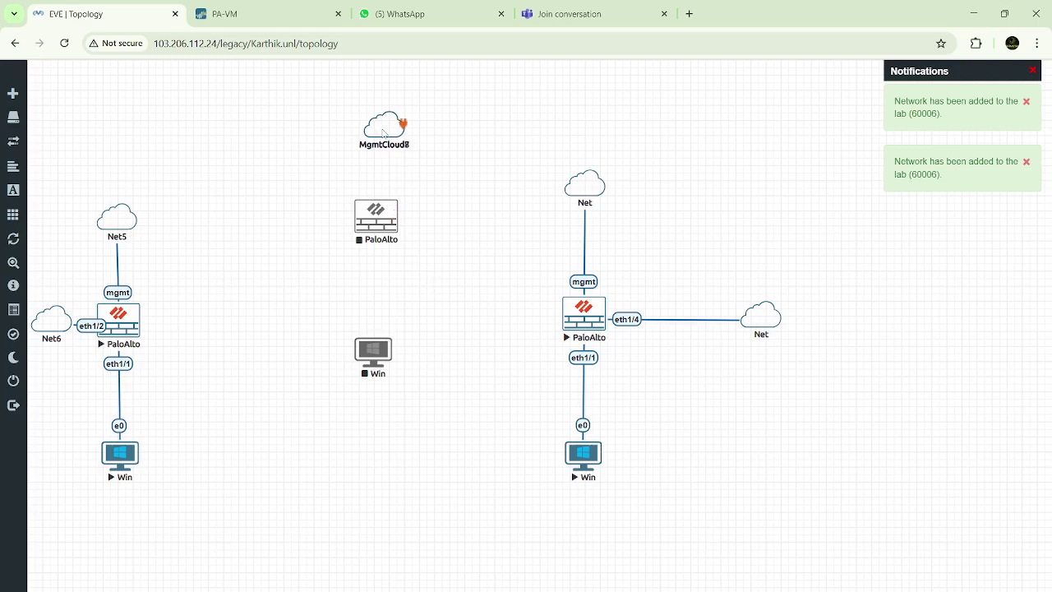
Separate the clouds, placing MgmtCloud7 above and MgmtCloud8 right of the middle PaloAlto
drag(384, 133, 491, 224)
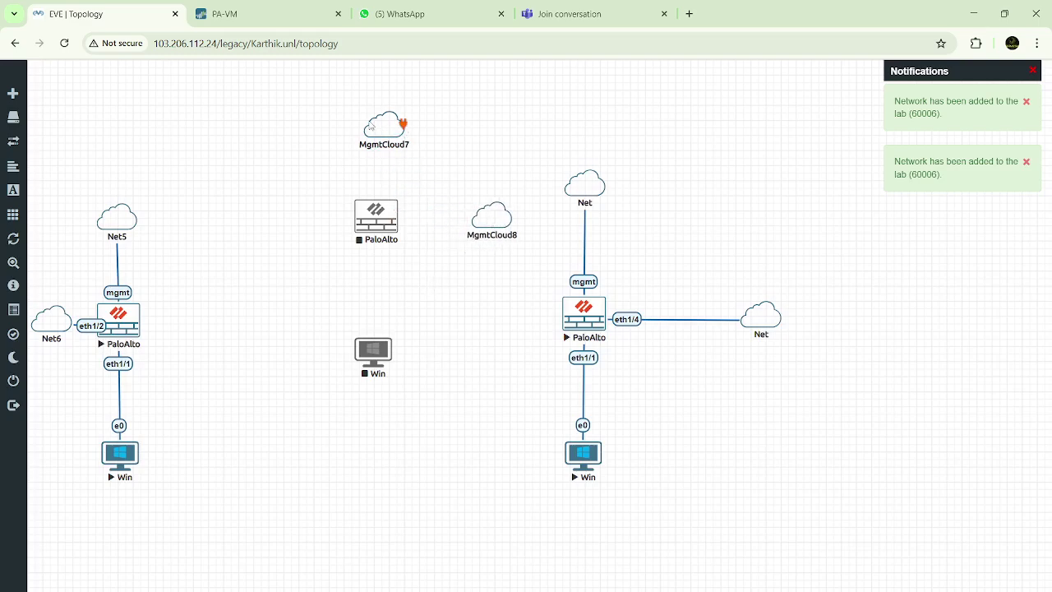
drag(386, 134, 374, 134)
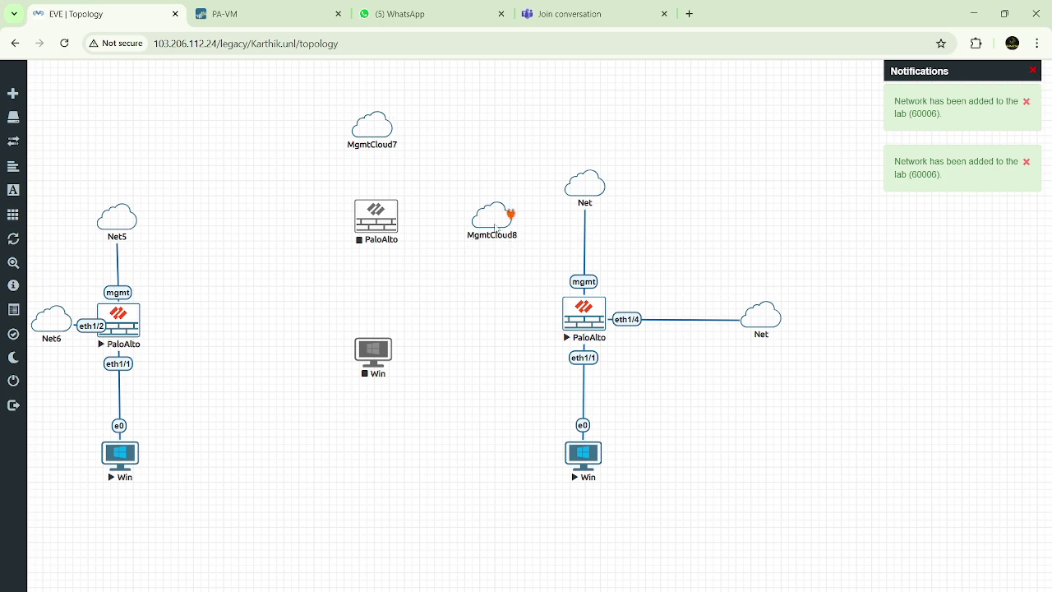
mouse_move(492, 224)
mouse_down()
mouse_move(373, 132)
mouse_move(503, 223)
mouse_up()
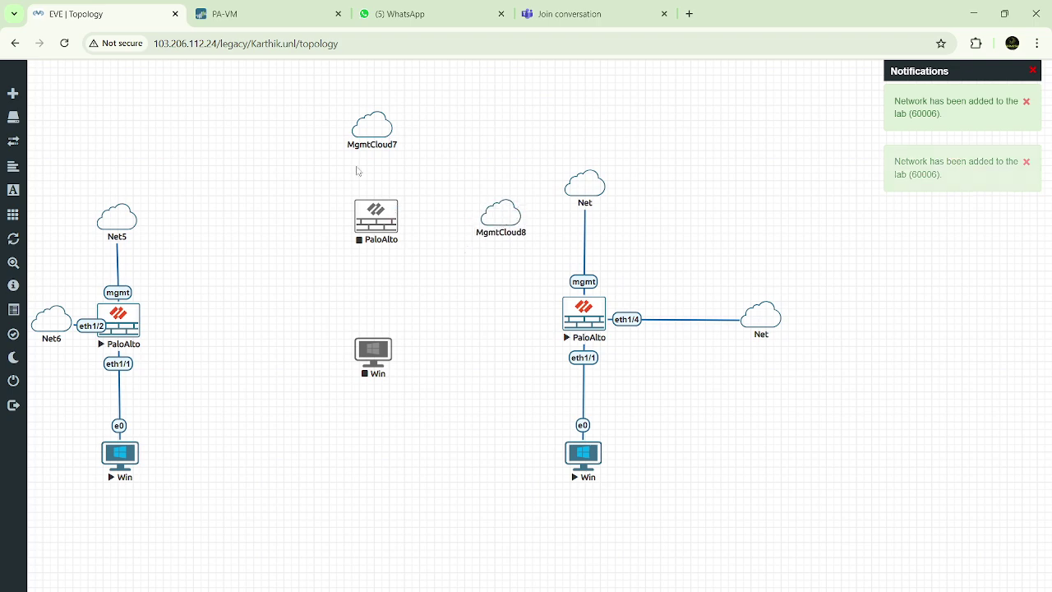
drag(377, 125, 381, 125)
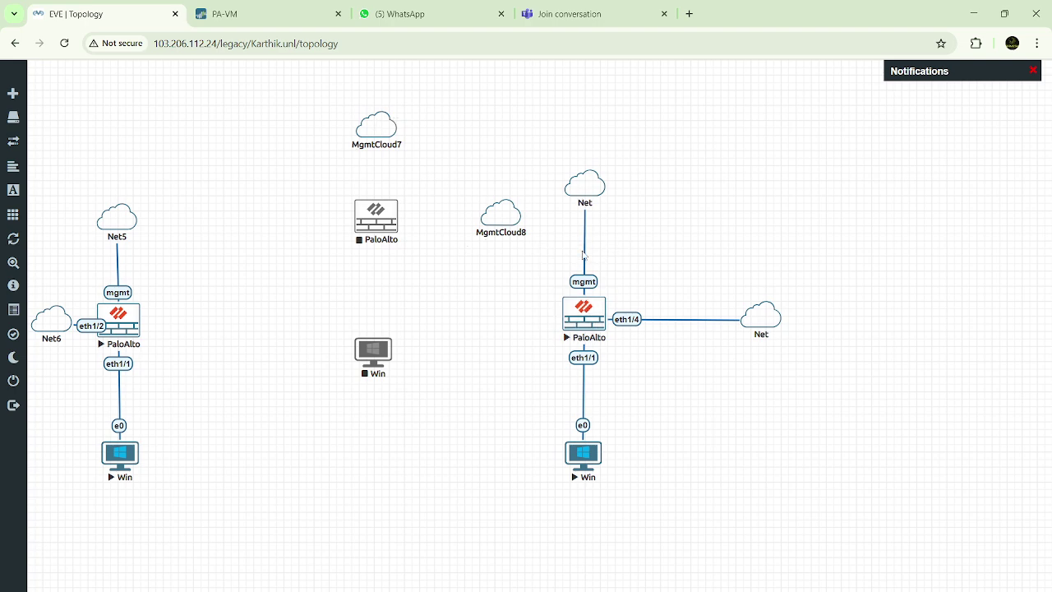
drag(374, 213, 370, 227)
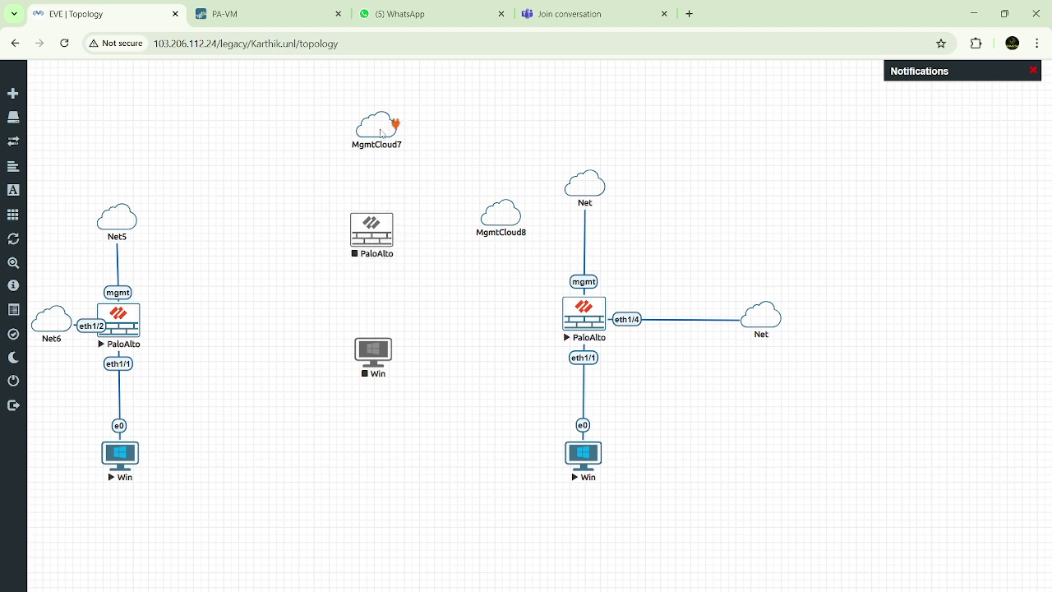
drag(381, 133, 375, 135)
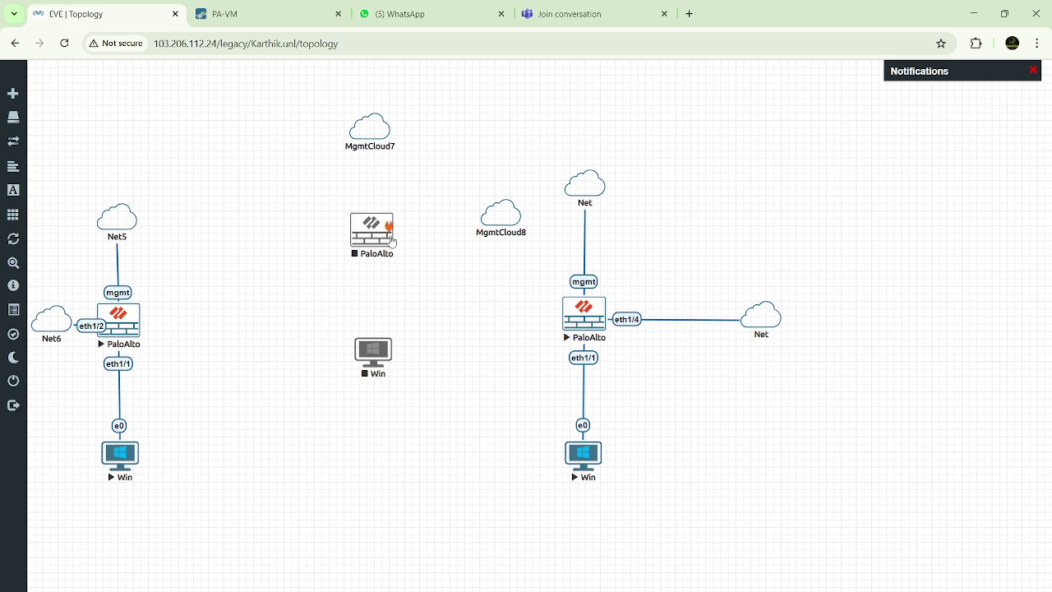
drag(497, 218, 498, 232)
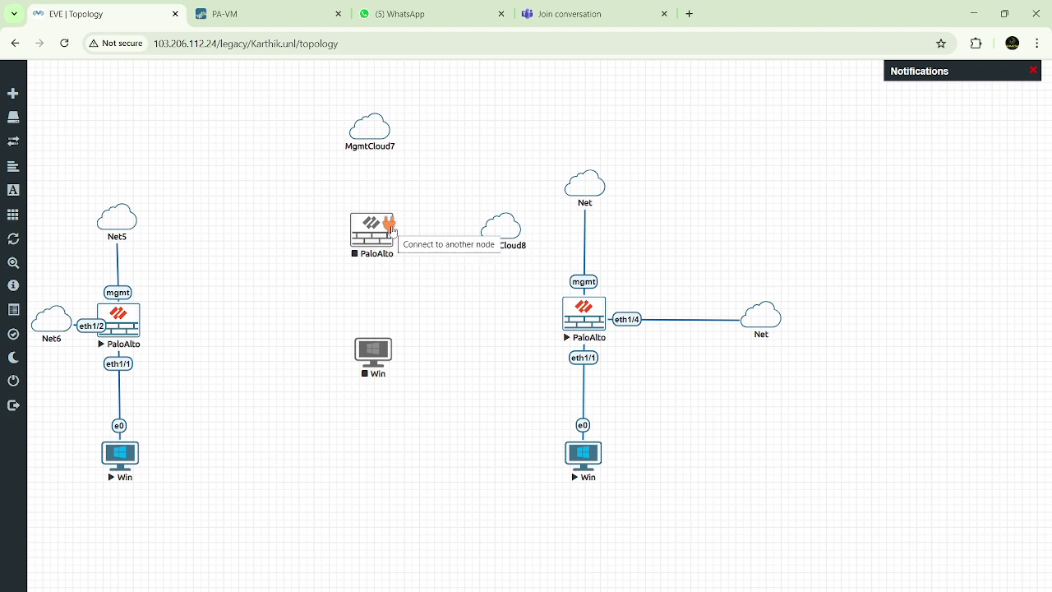
Link the middle PaloAlto's mgmt interface to MgmtCloud7
drag(392, 231, 386, 129)
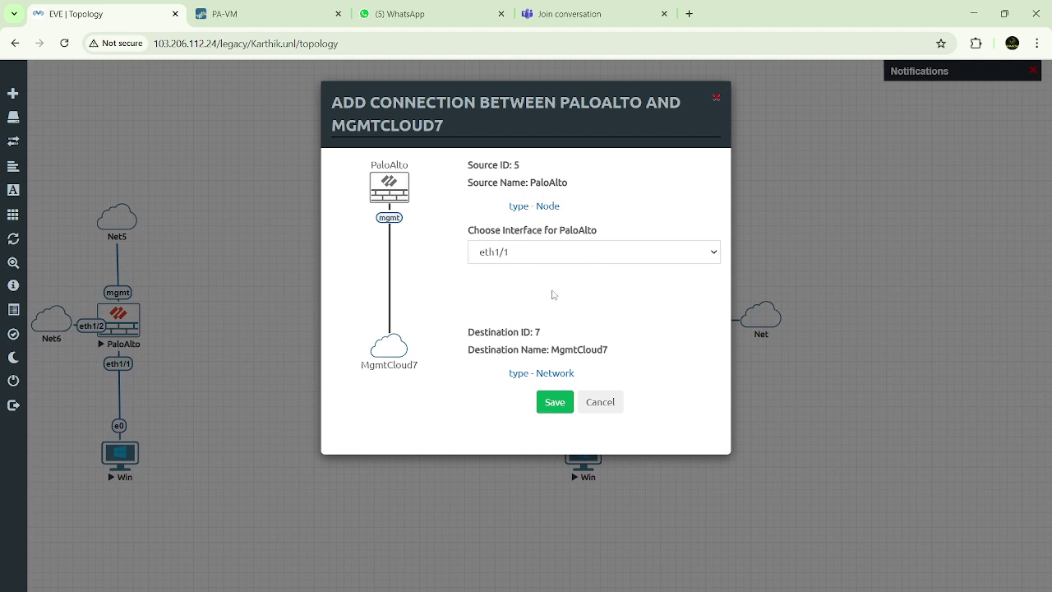
click(714, 255)
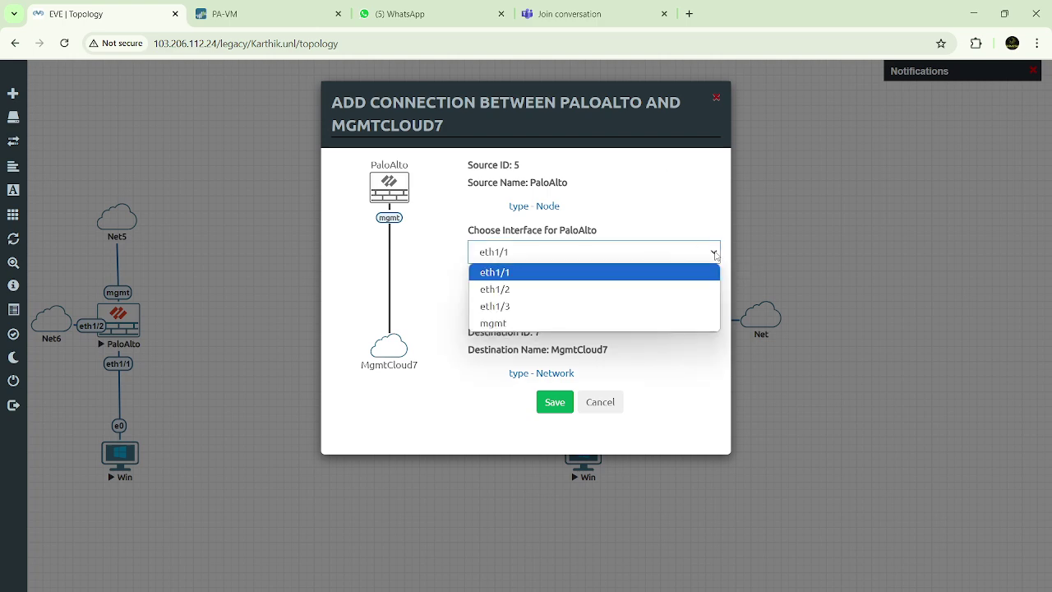
click(493, 324)
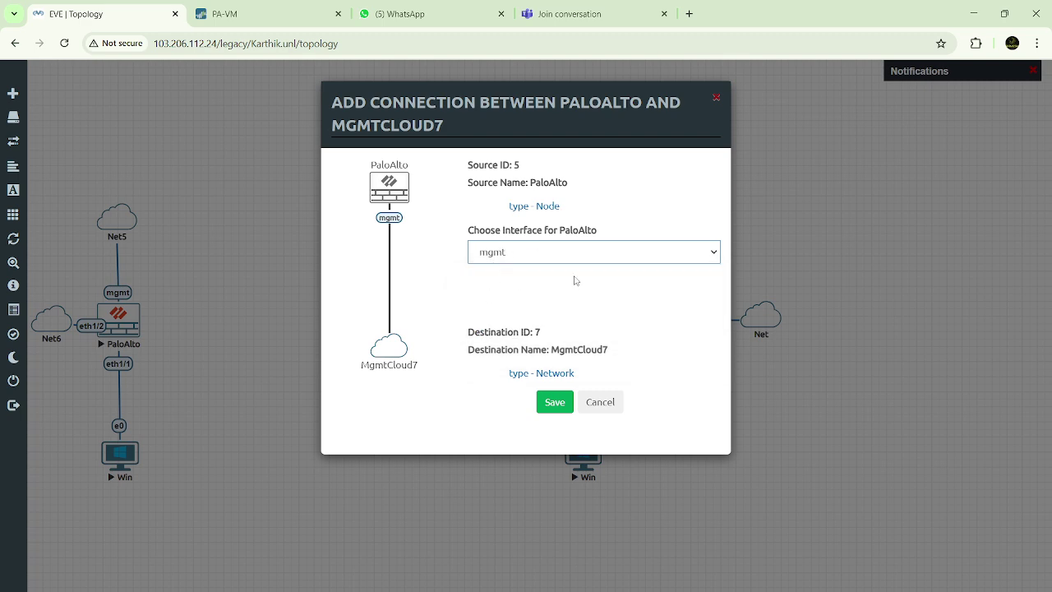
click(554, 401)
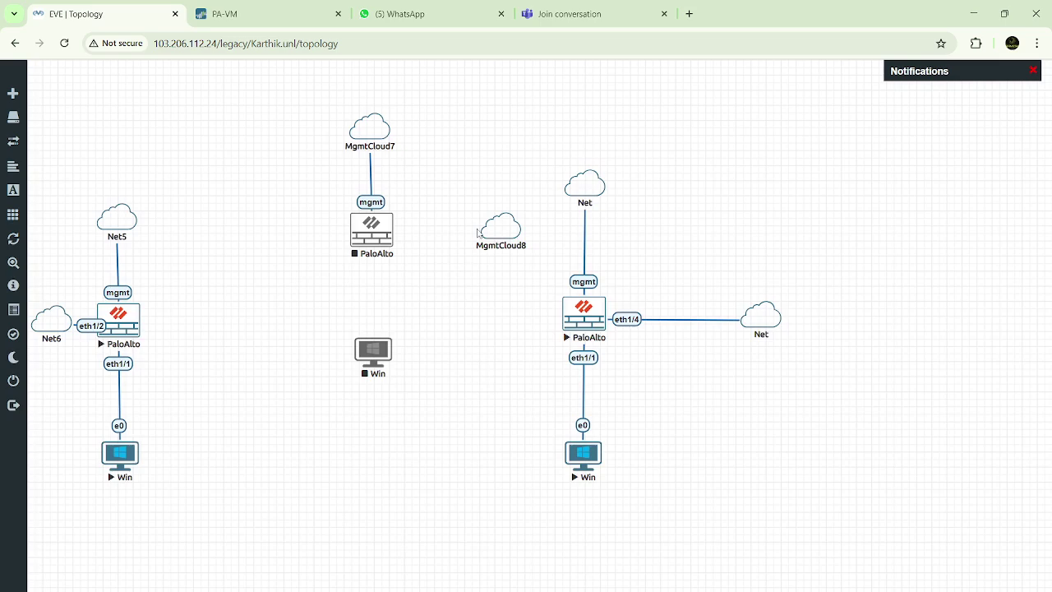
Nudge MgmtCloud7 slightly, then link the PaloAlto's eth1/3 interface to MgmtCloud8
mouse_move(371, 122)
drag(373, 121, 375, 120)
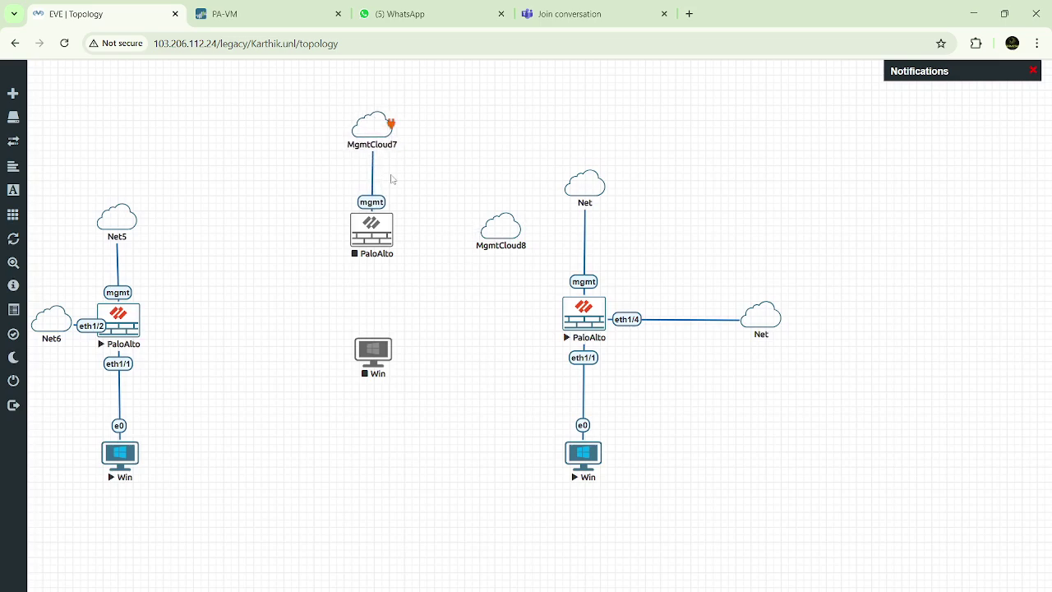
click(388, 231)
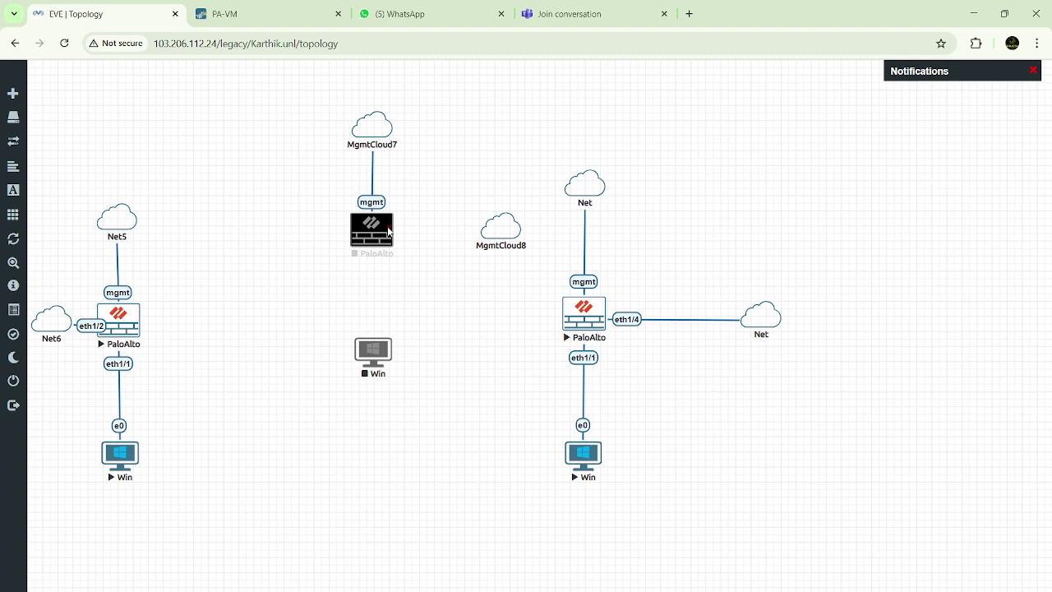
drag(390, 233, 502, 233)
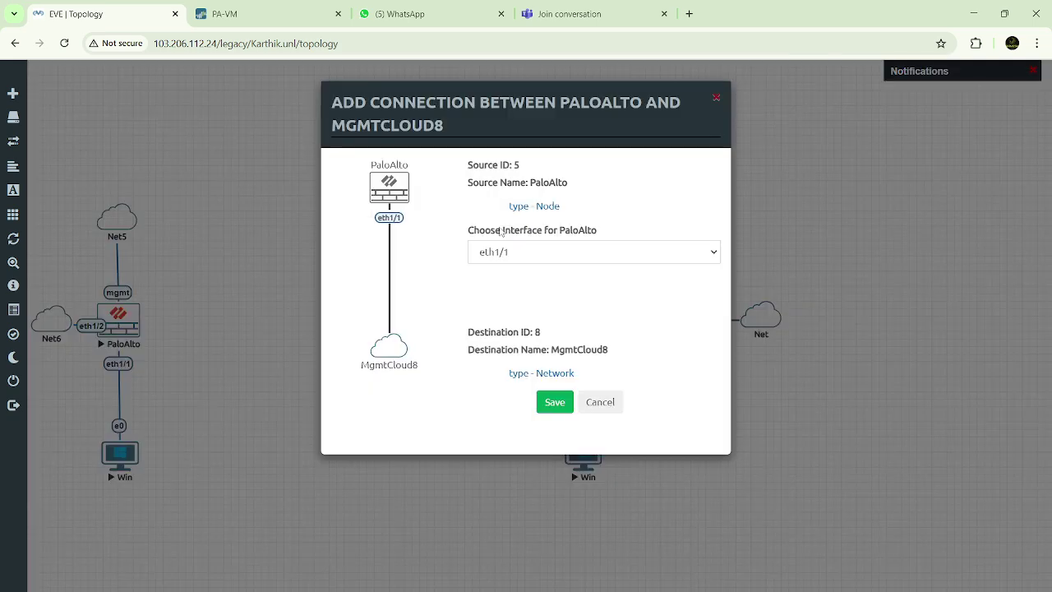
click(536, 253)
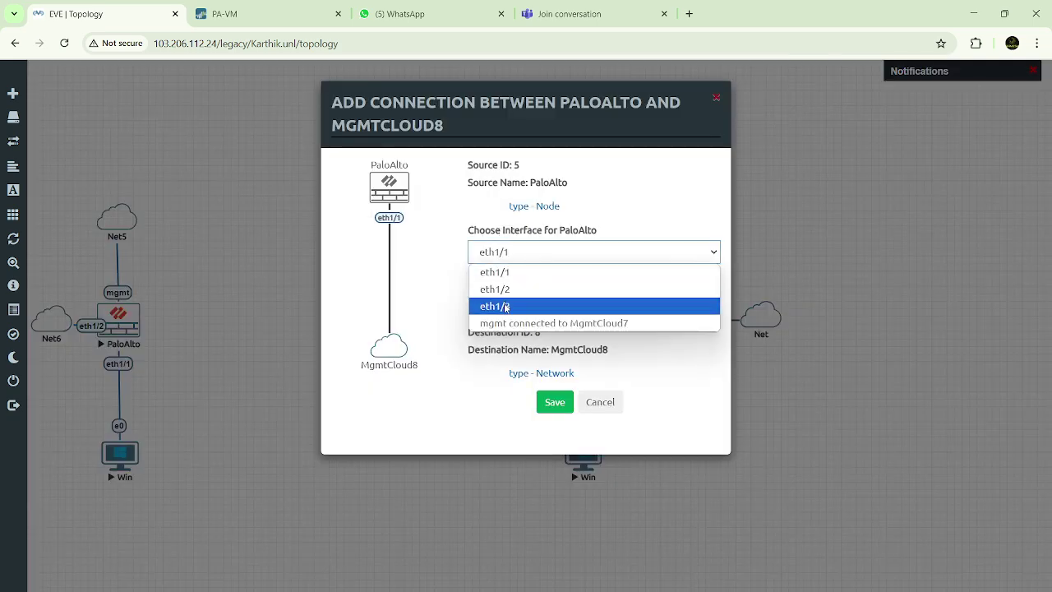
click(505, 307)
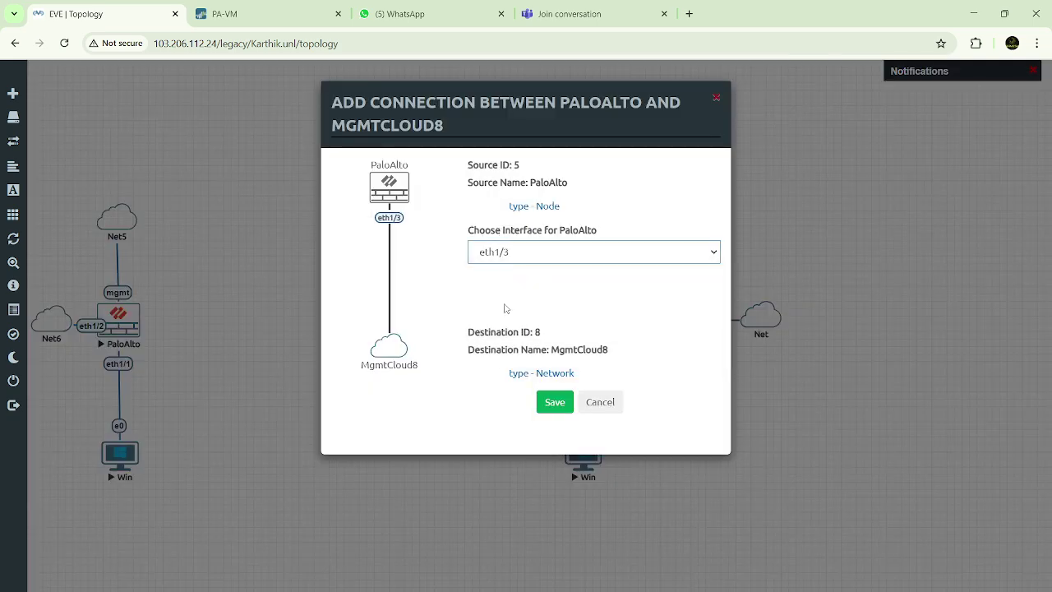
click(526, 260)
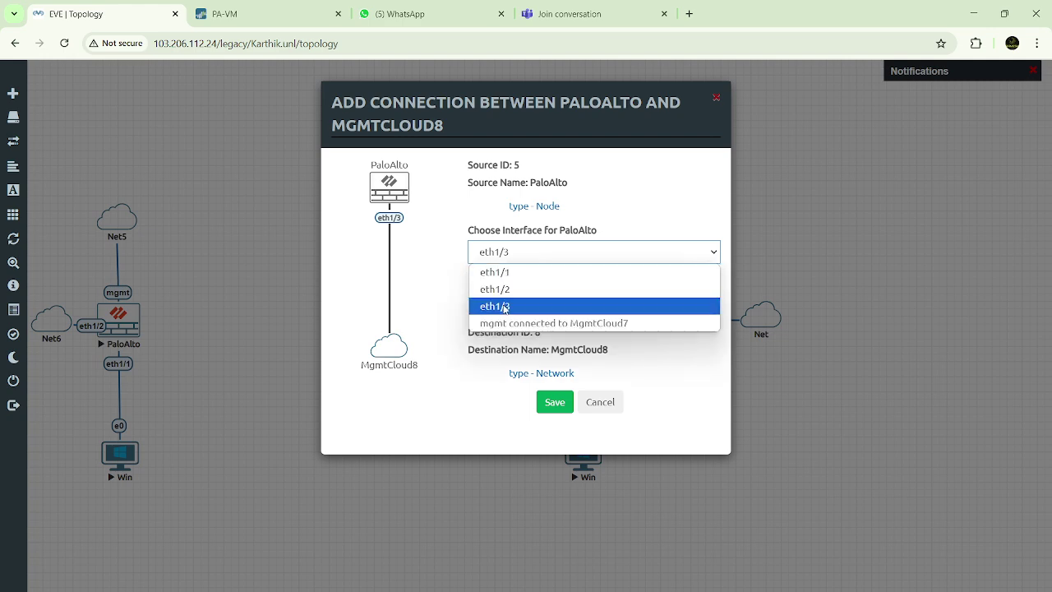
click(504, 307)
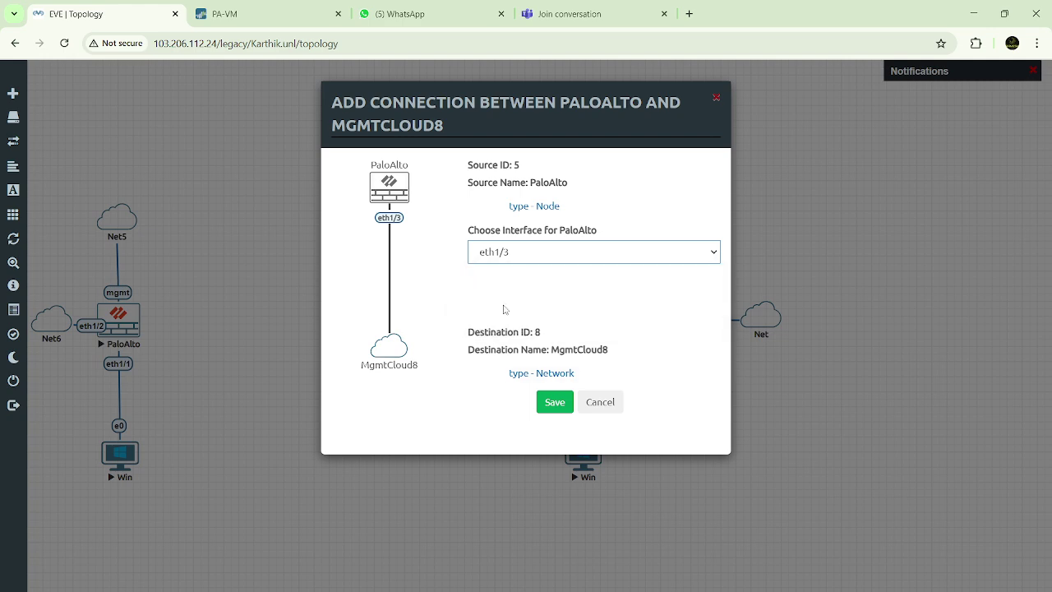
click(554, 402)
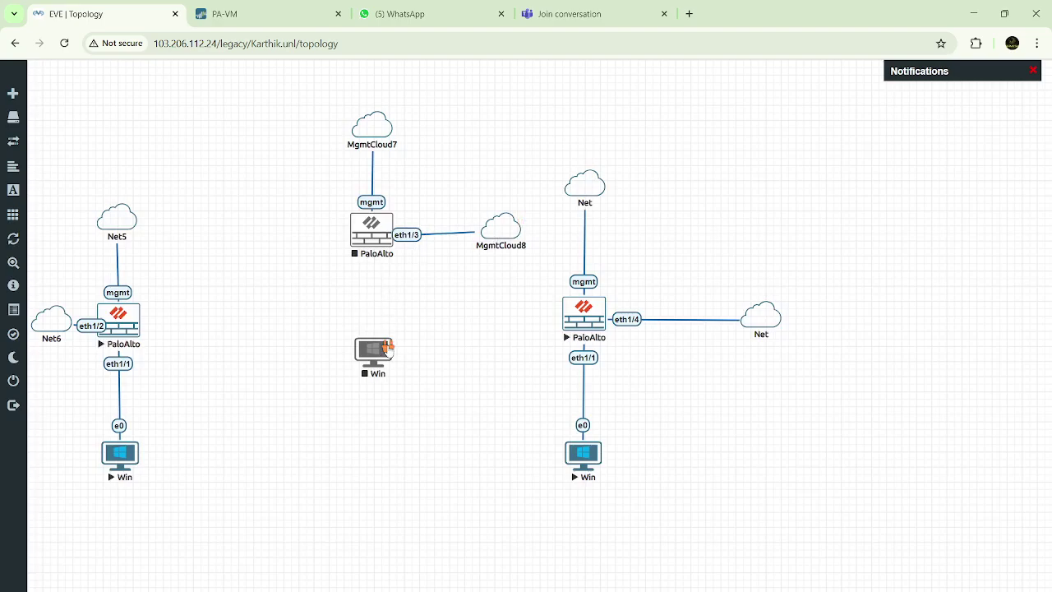
Cable the middle Win host's e0 to the PaloAlto's eth1/1
drag(390, 346, 383, 228)
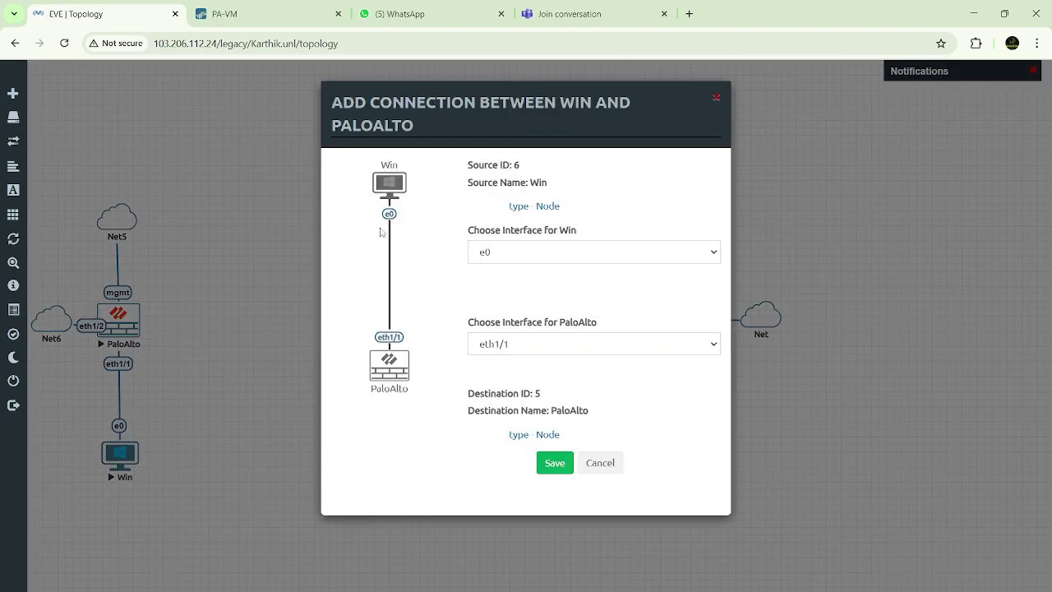
click(527, 260)
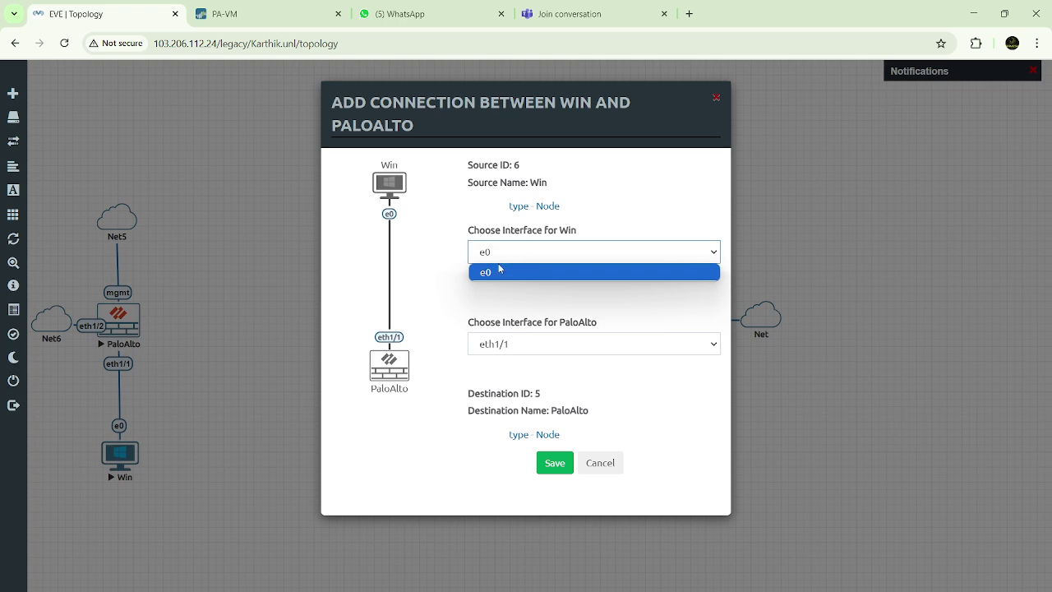
click(449, 279)
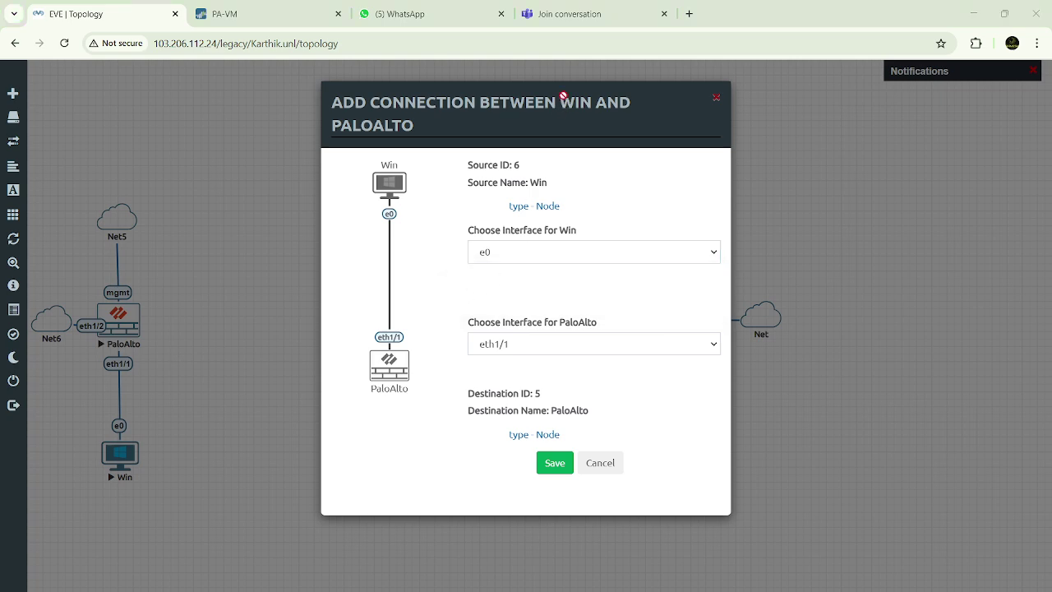
click(555, 463)
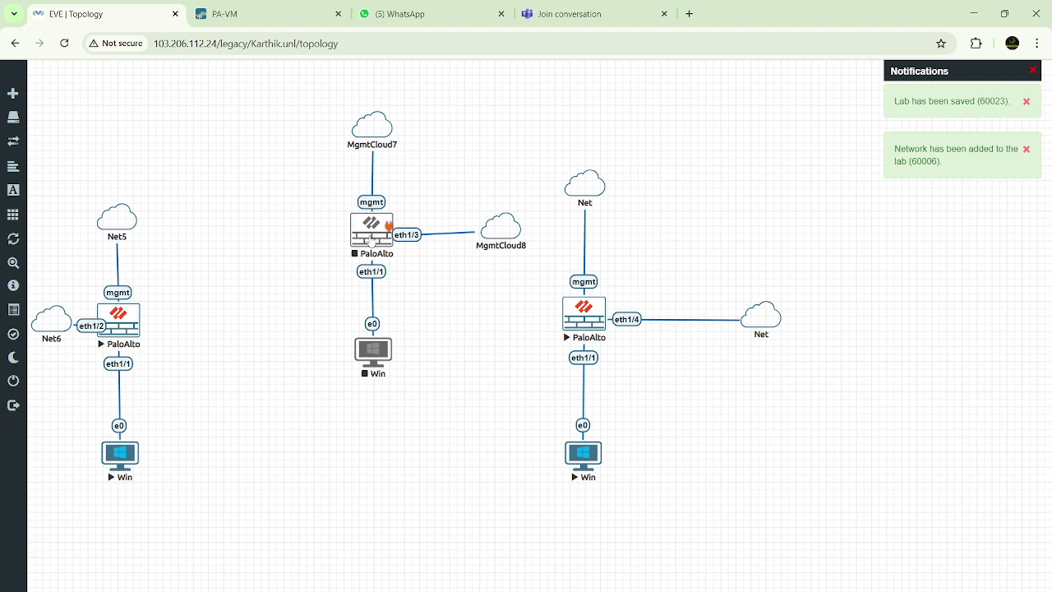
Start the centre PaloAlto node, then bring the Teams meeting window forward from the taskbar
right_click(372, 240)
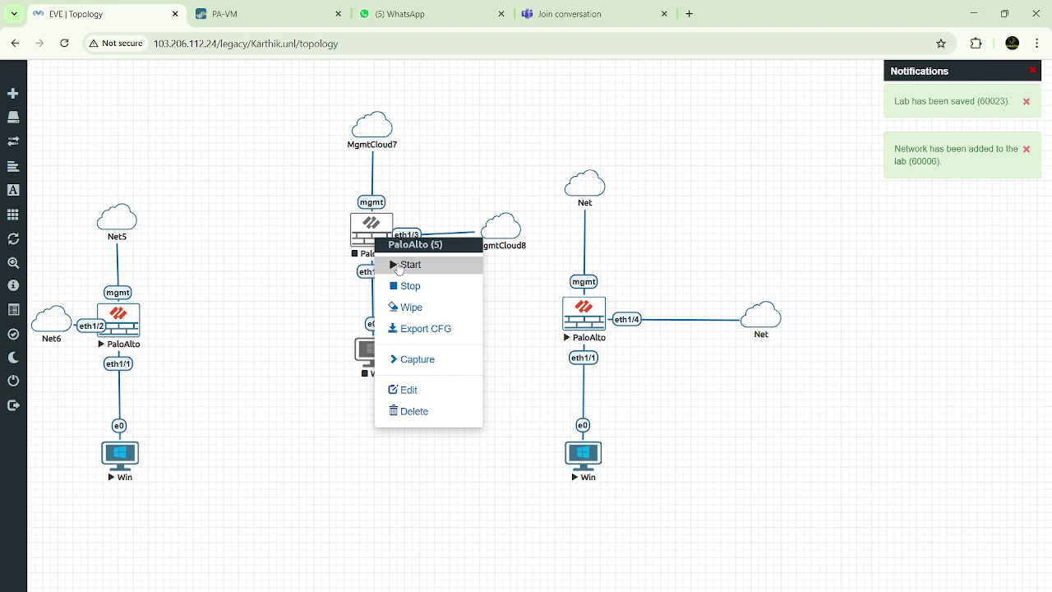
click(278, 345)
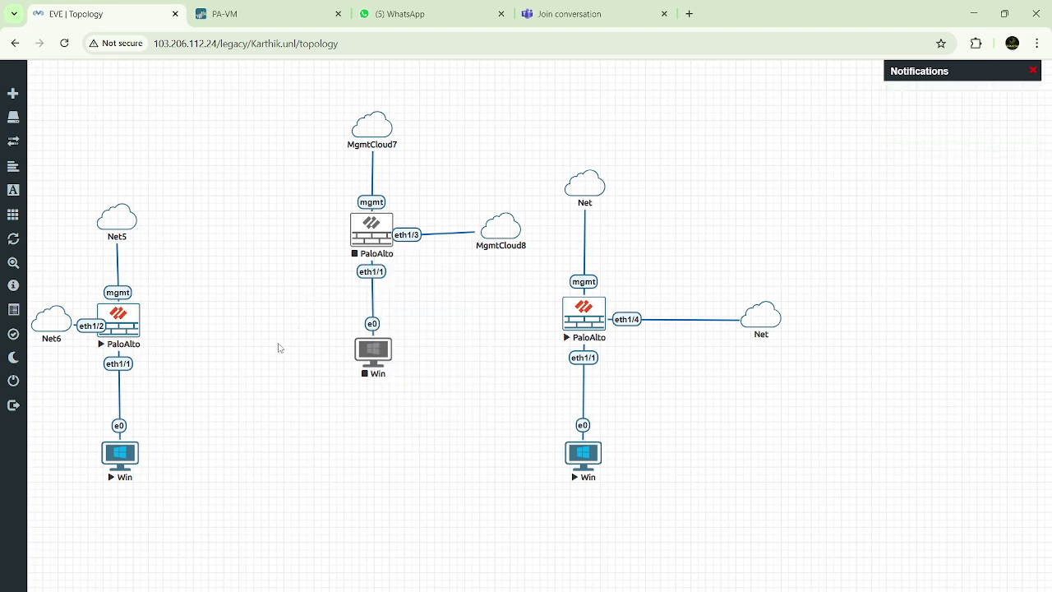
right_click(367, 232)
click(321, 286)
right_click(367, 239)
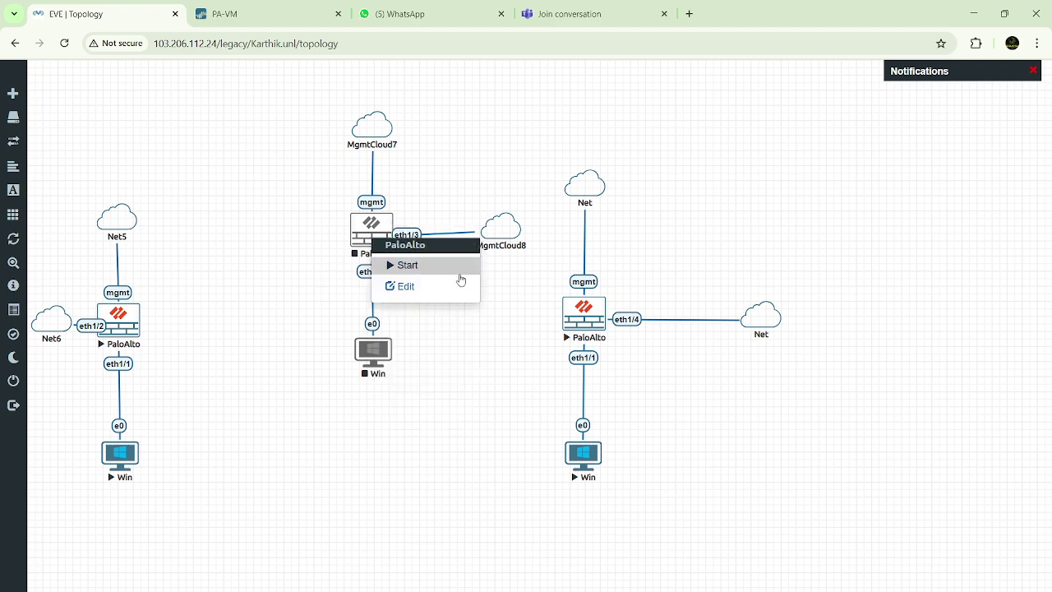
click(457, 267)
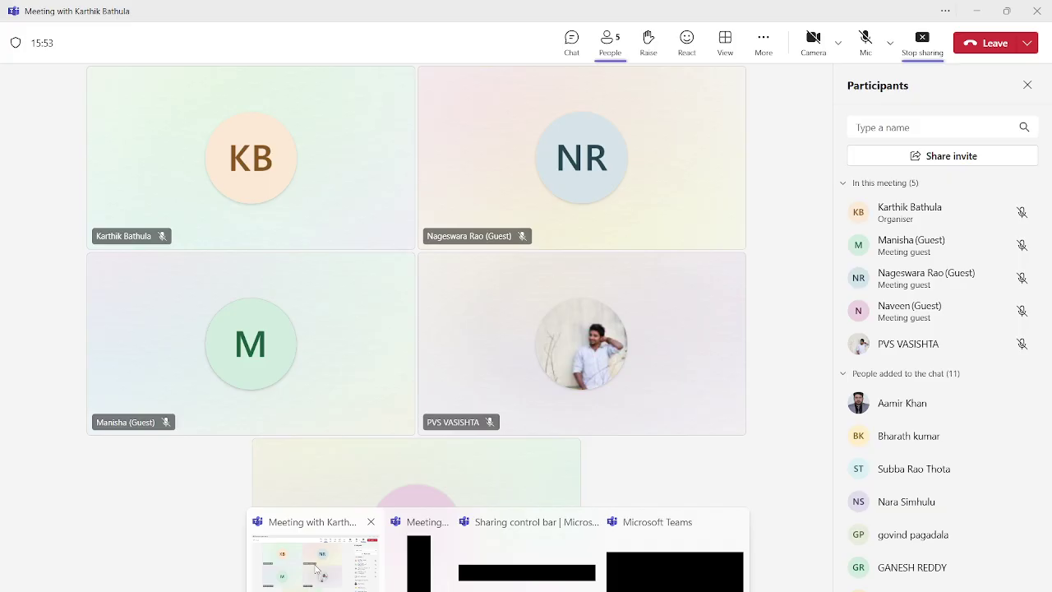
click(316, 567)
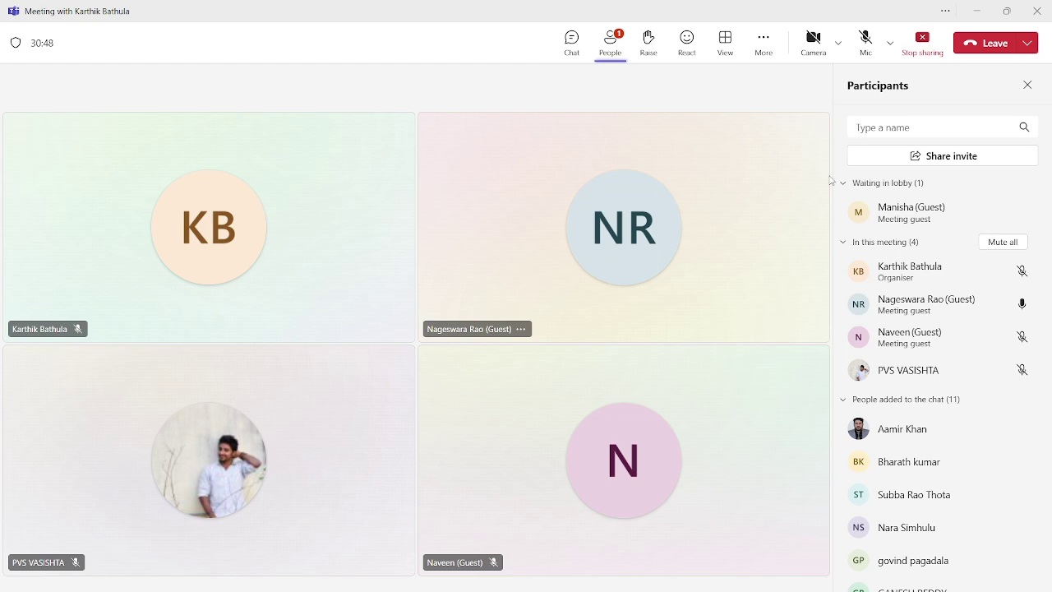
Switch from Teams back to the EVE | Topology Chrome window with Alt+Tab
key(alt+Tab)
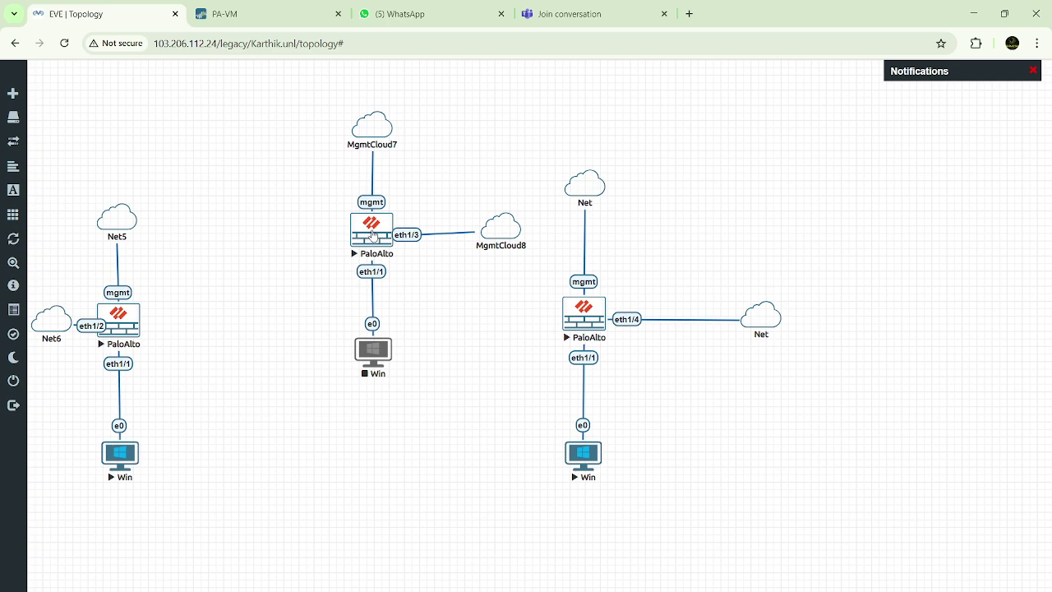
Start the centre Win node and request the centre PaloAlto's console
right_click(374, 235)
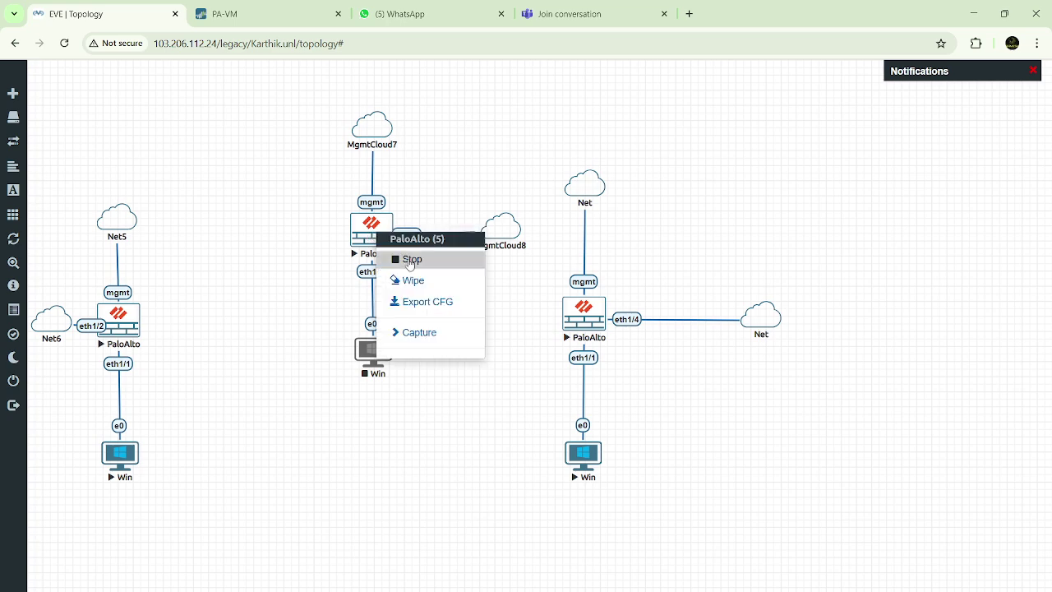
click(254, 277)
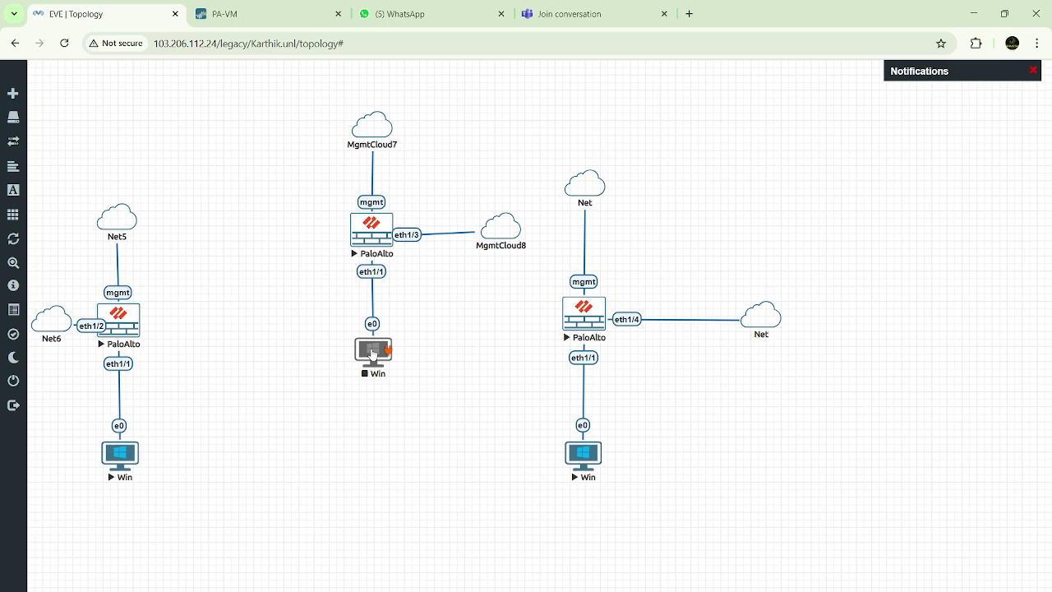
right_click(373, 355)
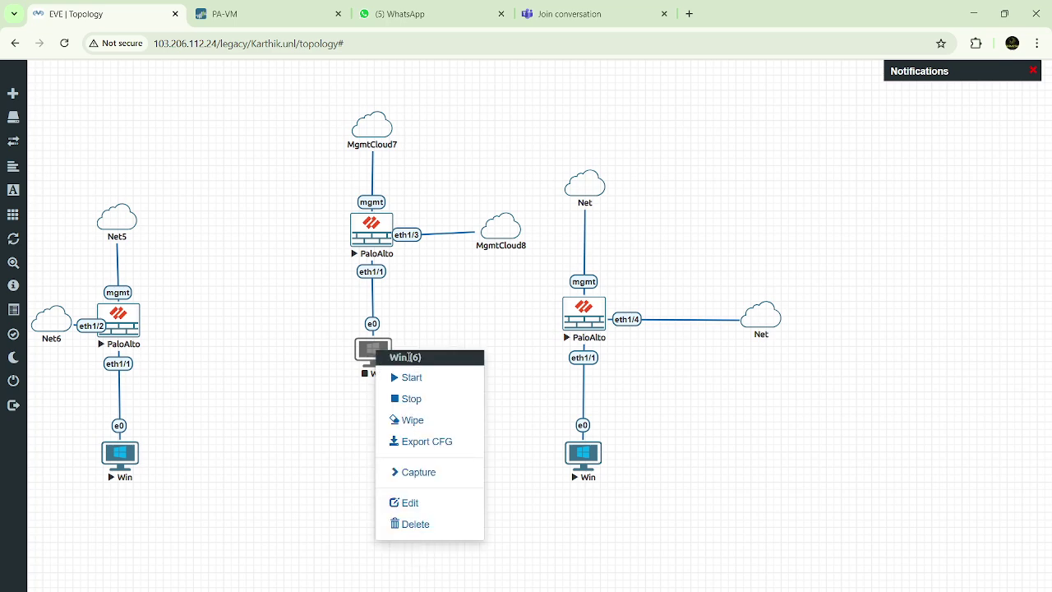
click(417, 386)
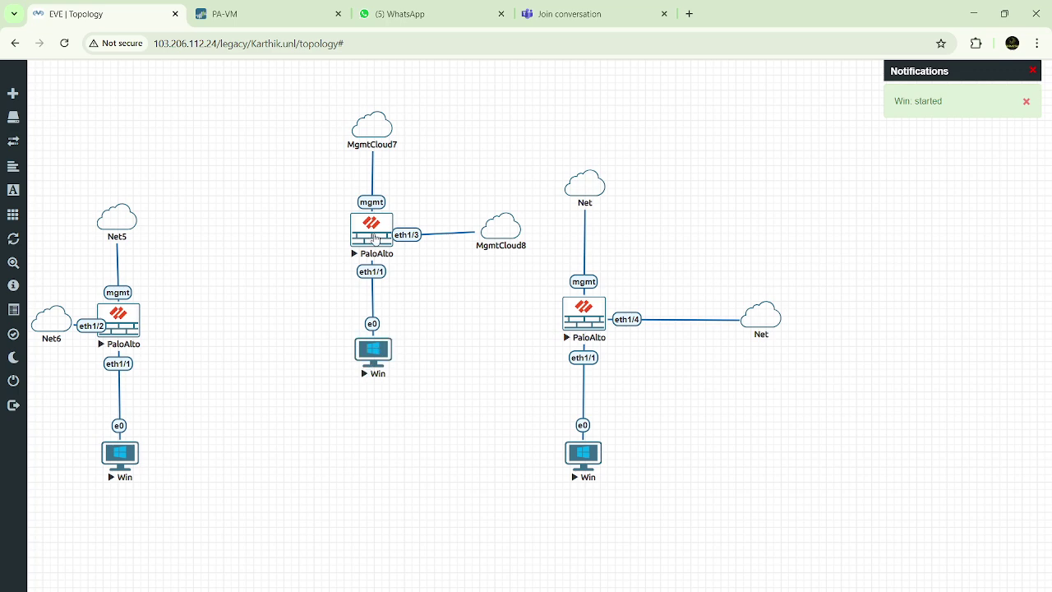
click(375, 240)
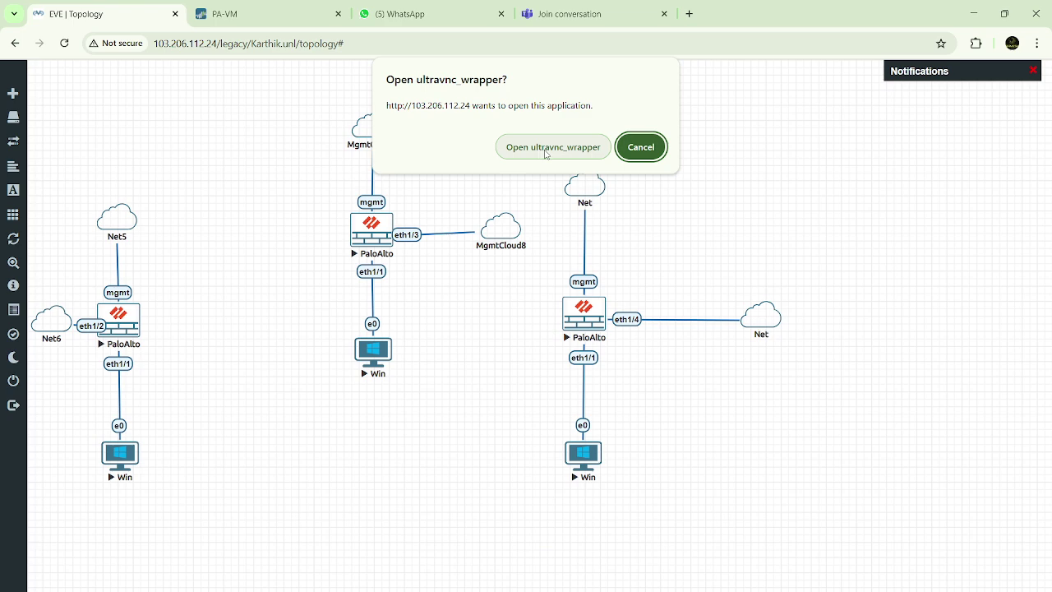
Launch the PaloAlto console in UltraVNC, minimise it, and request the Win node's console
click(546, 148)
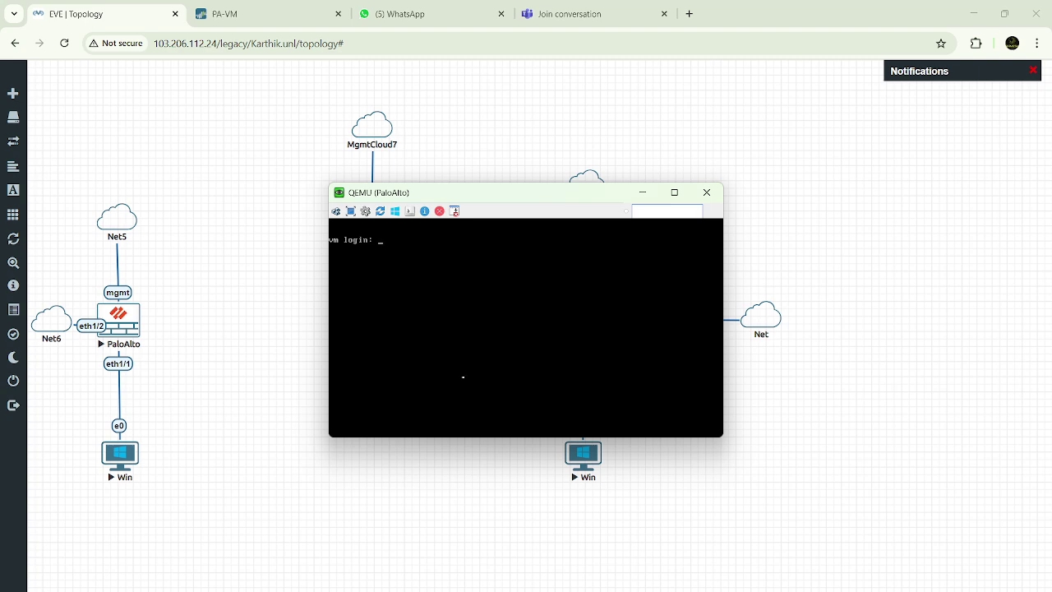
click(645, 194)
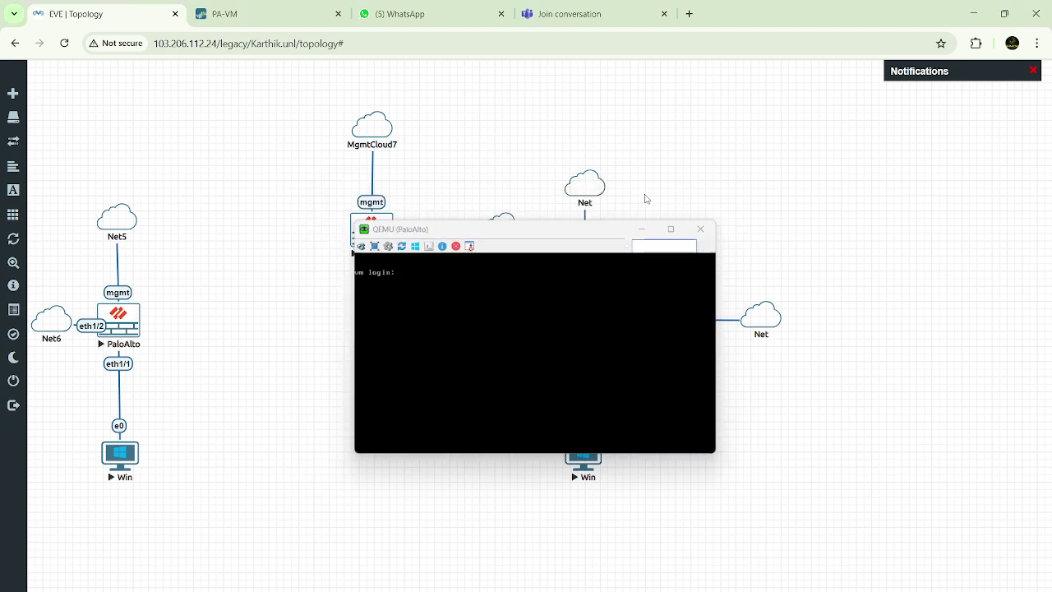
click(376, 358)
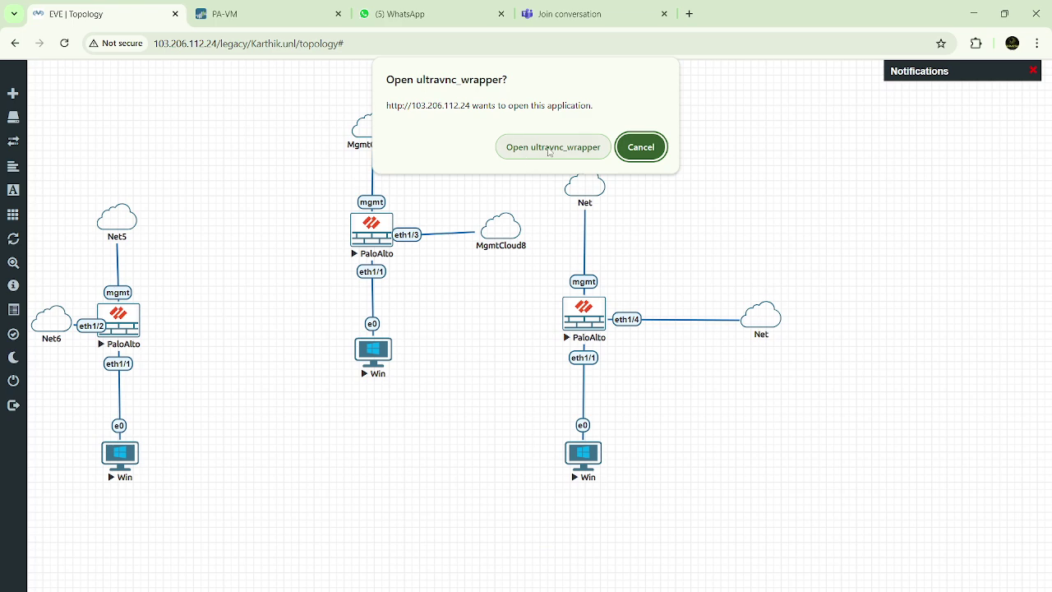
Open the Win console, dismiss Sticky Keys, log in with the account password, then minimise it
click(550, 148)
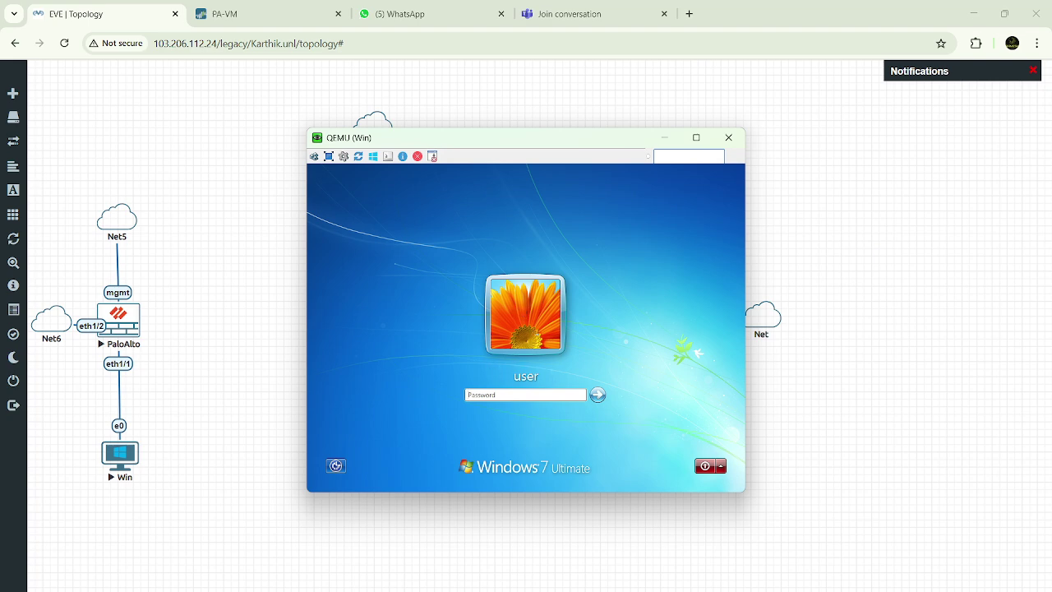
click(500, 396)
key(shift)
key(shift)
key(shift)
key(shift)
key(shift)
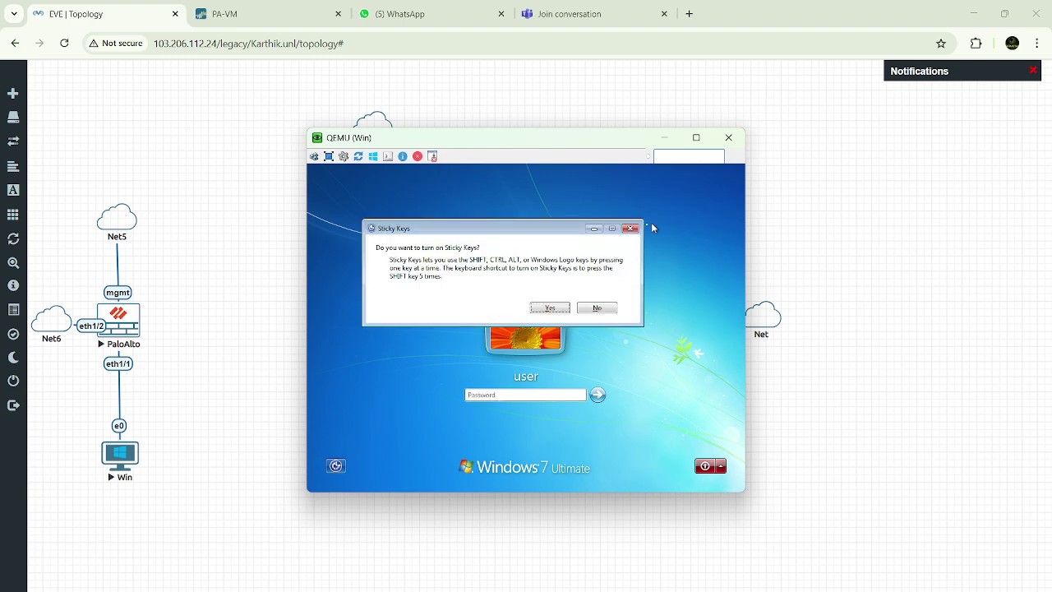
click(631, 229)
click(474, 394)
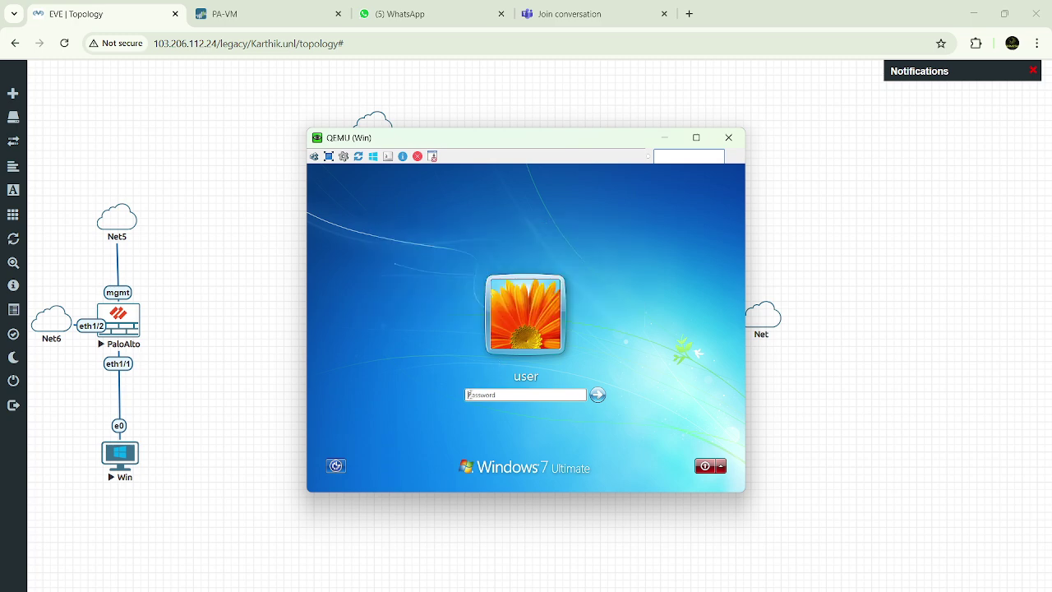
text(•••••••)
key(Return)
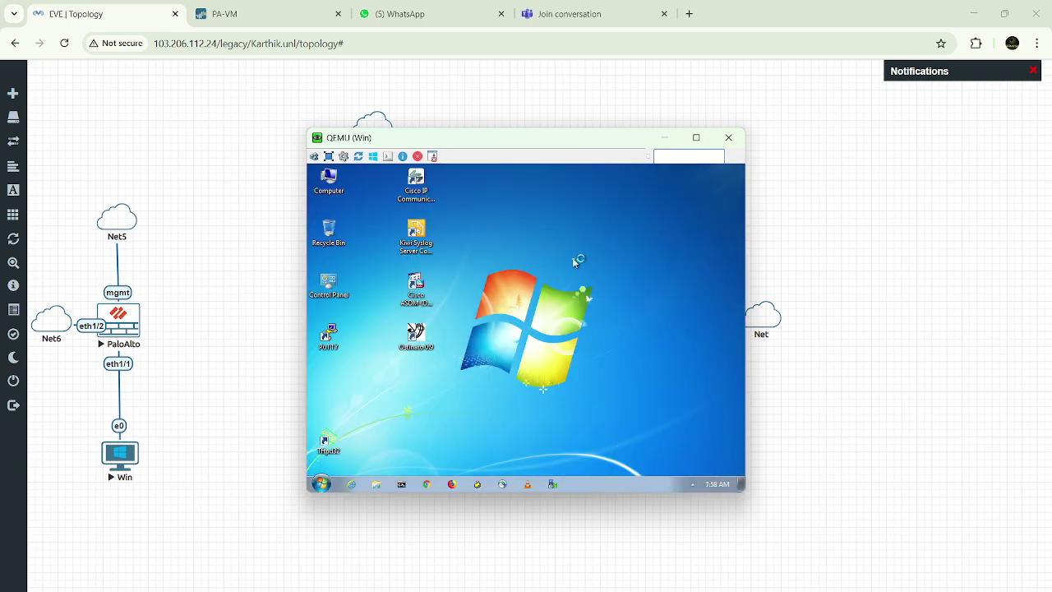
click(665, 139)
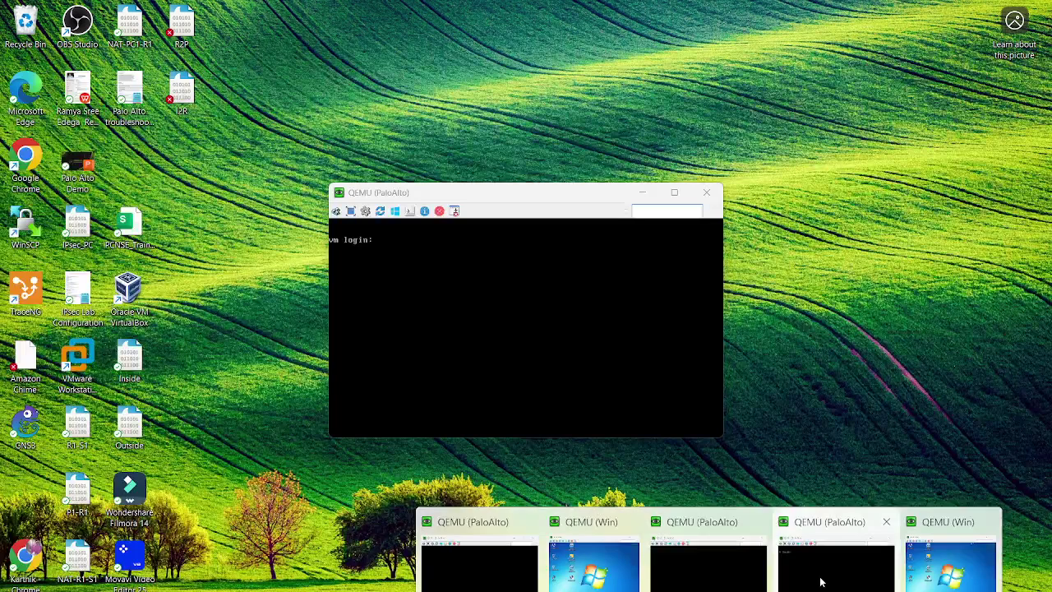
Restore the QEMU PaloAlto console window showing the vm login prompt
click(830, 567)
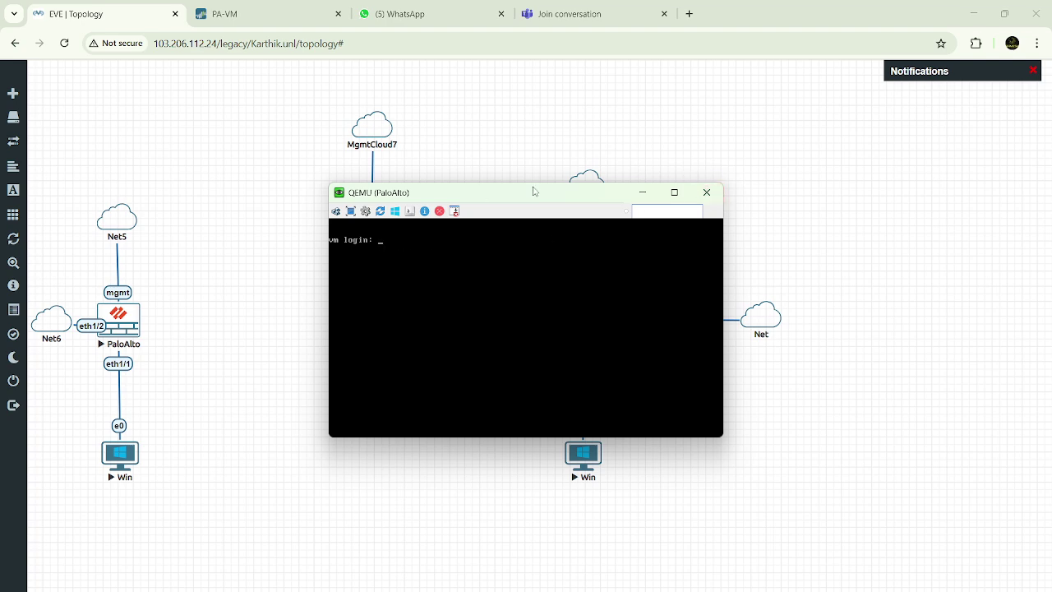
Log in to the PaloAlto QEMU console as admin
click(258, 15)
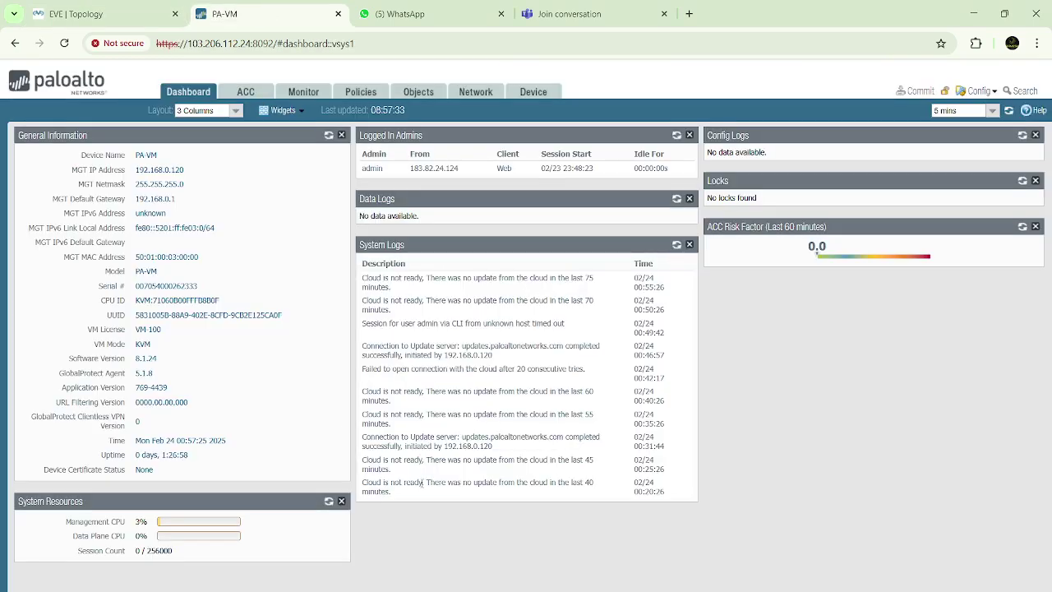
mouse_move(708, 591)
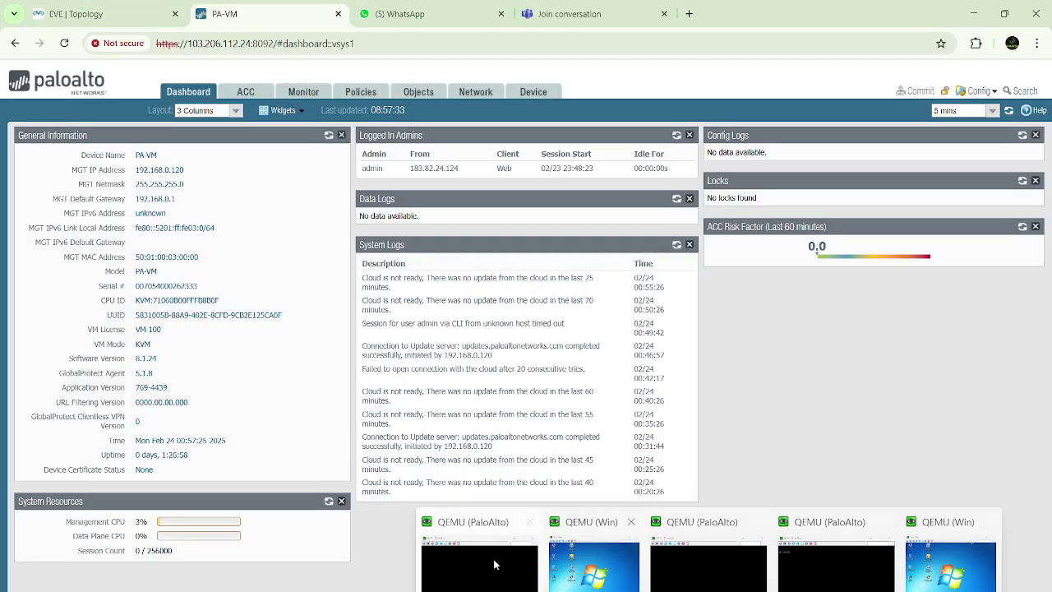
click(462, 584)
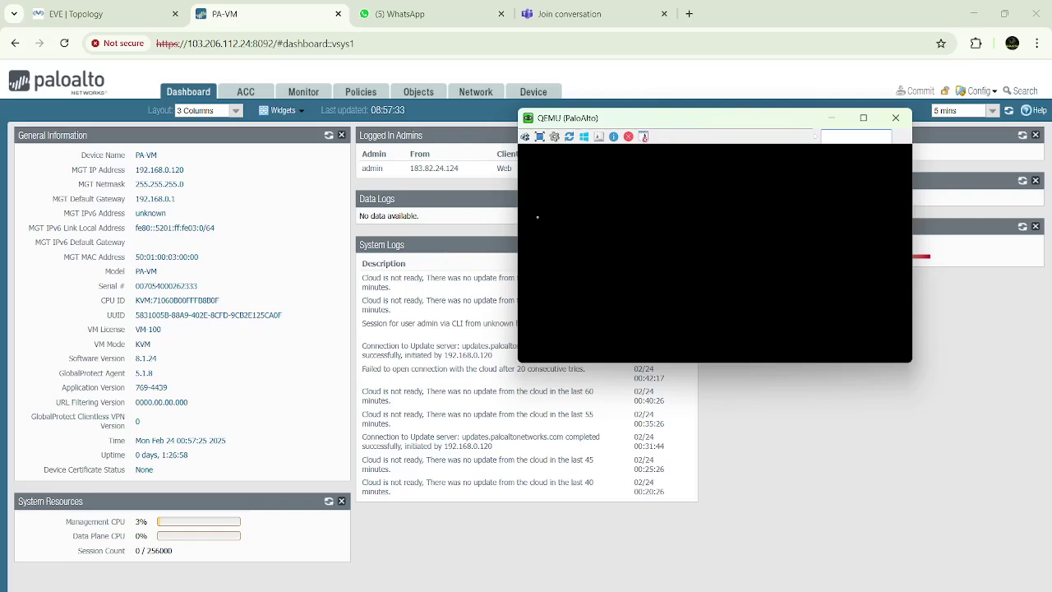
key(Return)
text(admin)
key(Return)
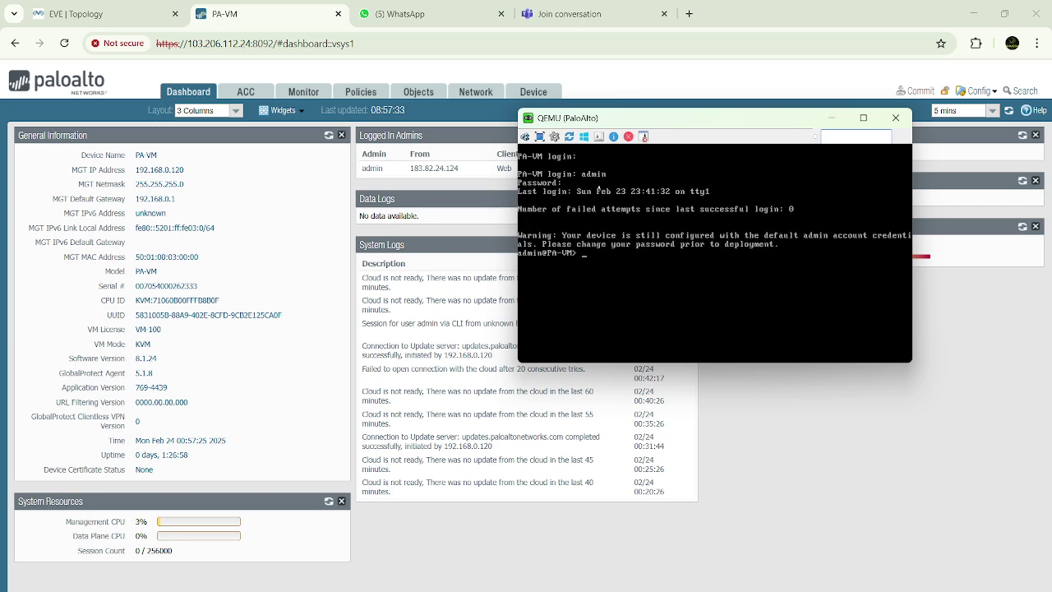
key(Return)
key(Return)
key(Return)
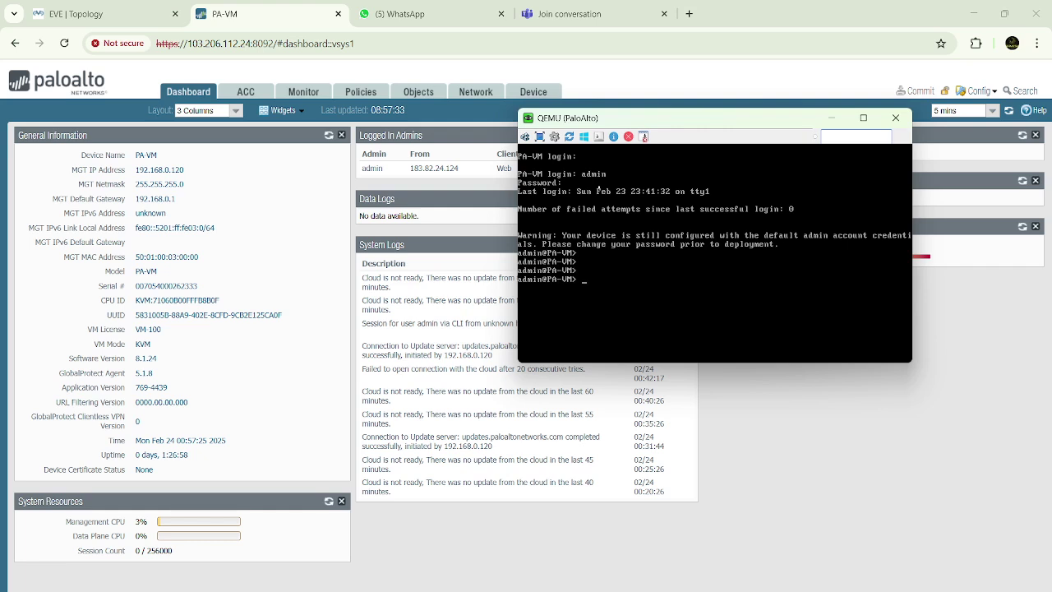
Run 'show interface management' to confirm management IP 192.168.0.120, then return to the PA-VM dashboard
key(Return)
text(how interface management)
key(Return)
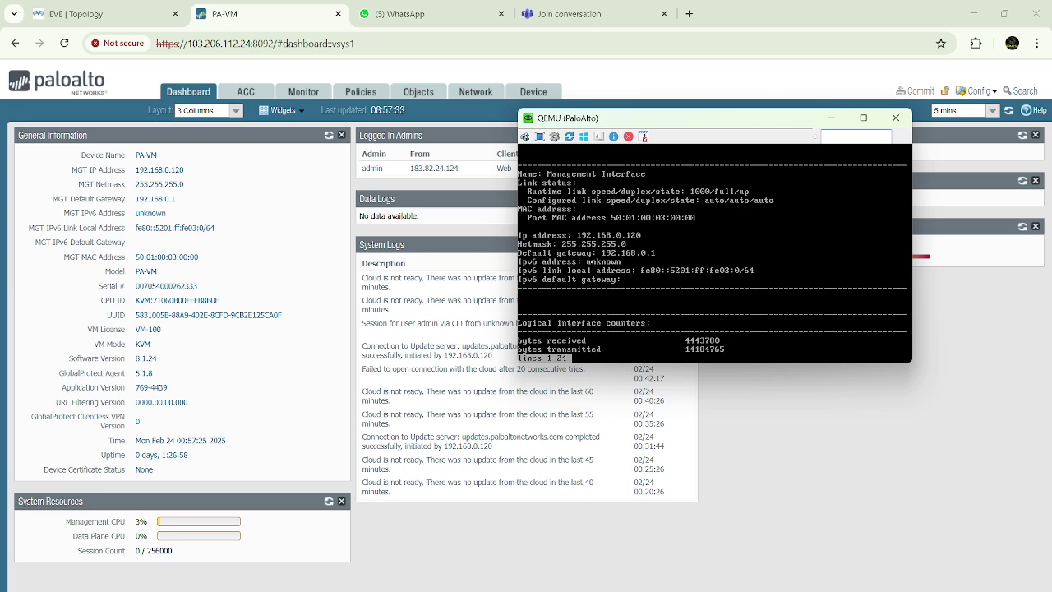
click(285, 246)
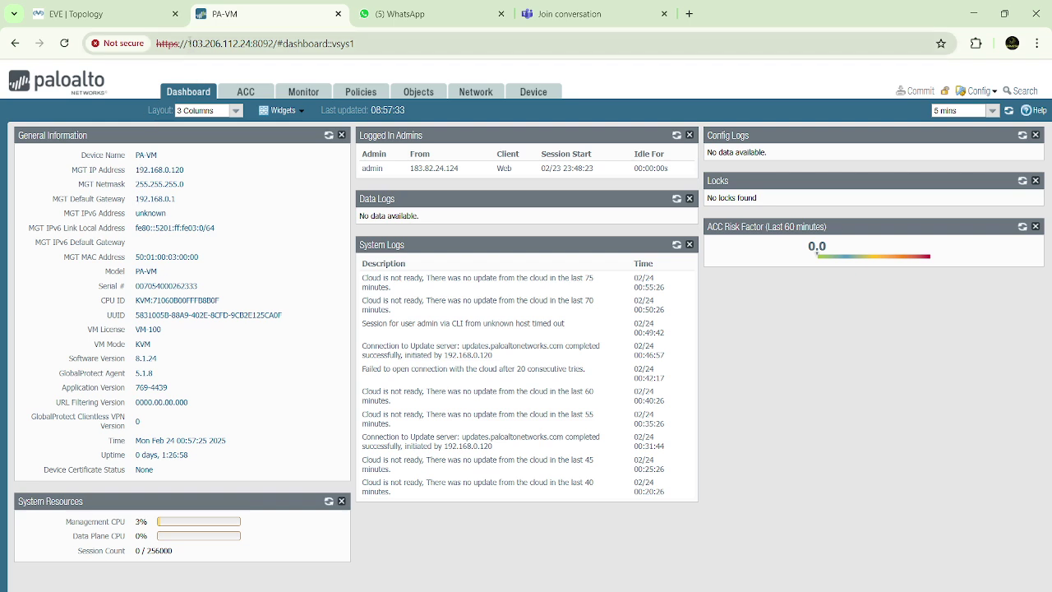
drag(188, 43, 252, 48)
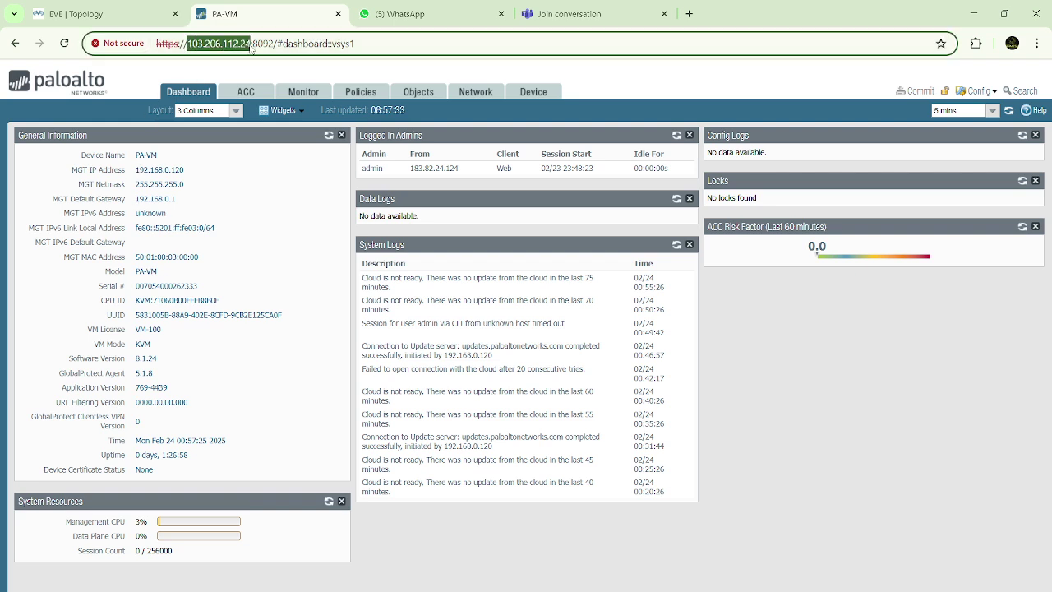
click(267, 161)
drag(188, 43, 255, 45)
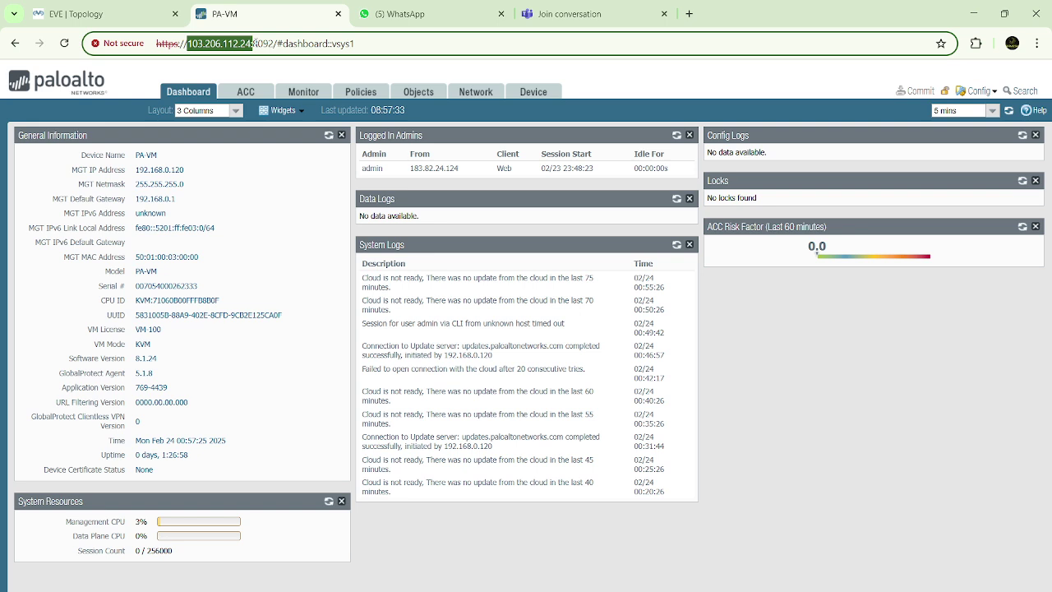
click(264, 155)
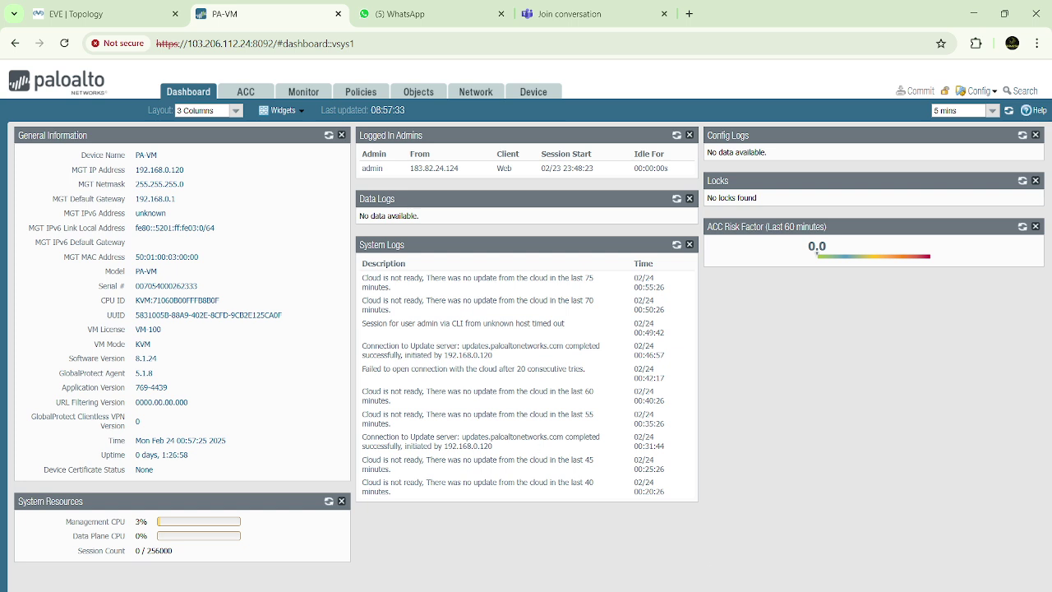
mouse_move(714, 587)
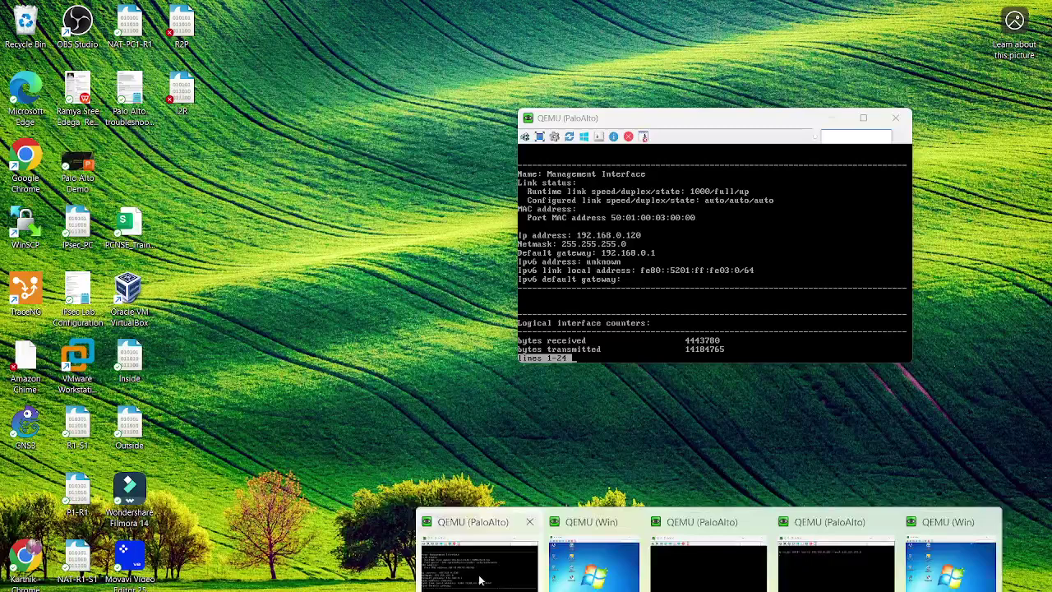
click(484, 576)
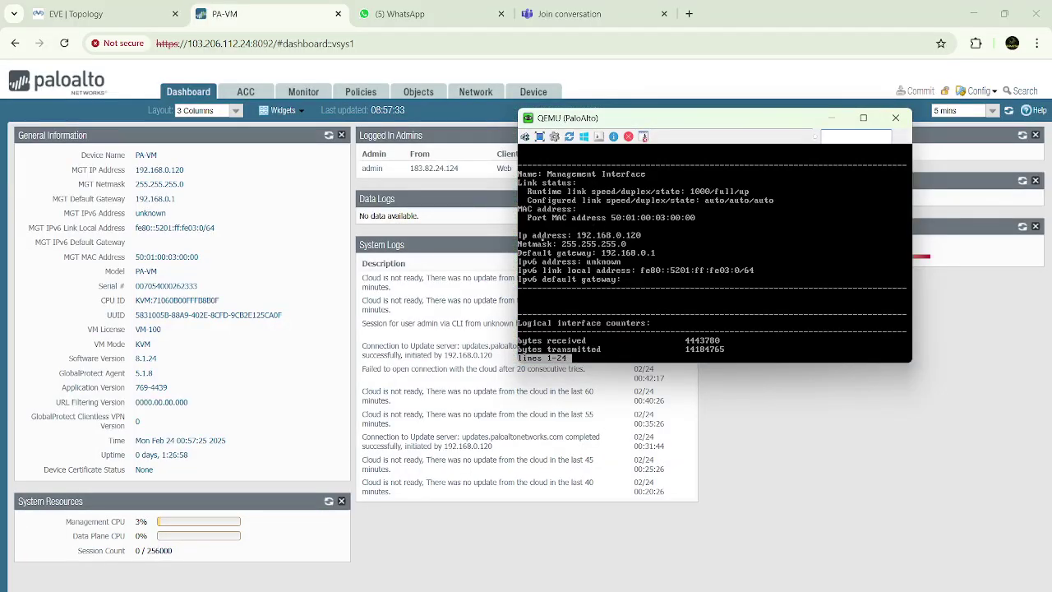
click(218, 204)
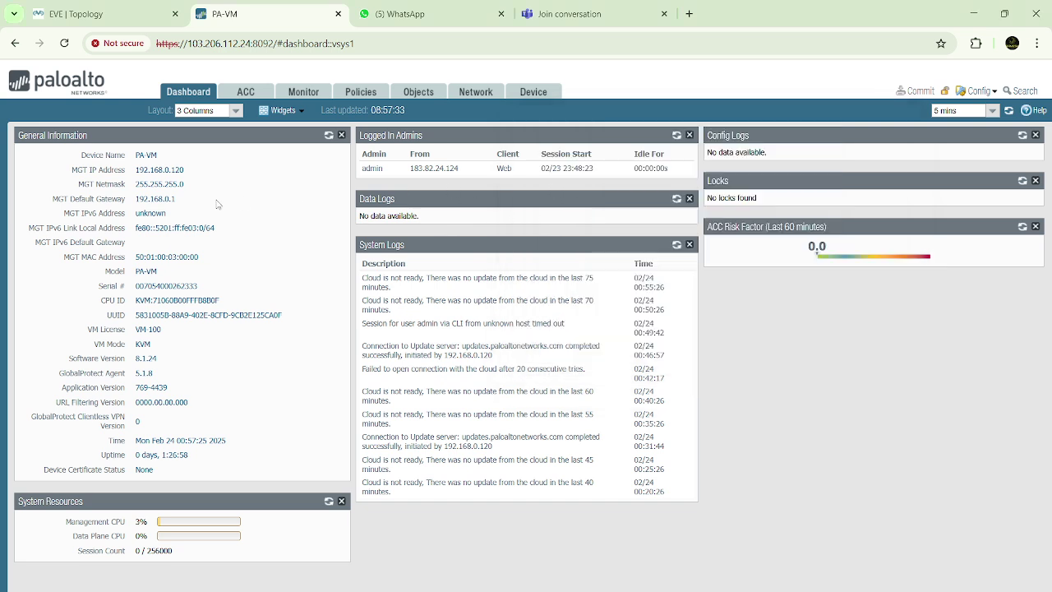
click(166, 46)
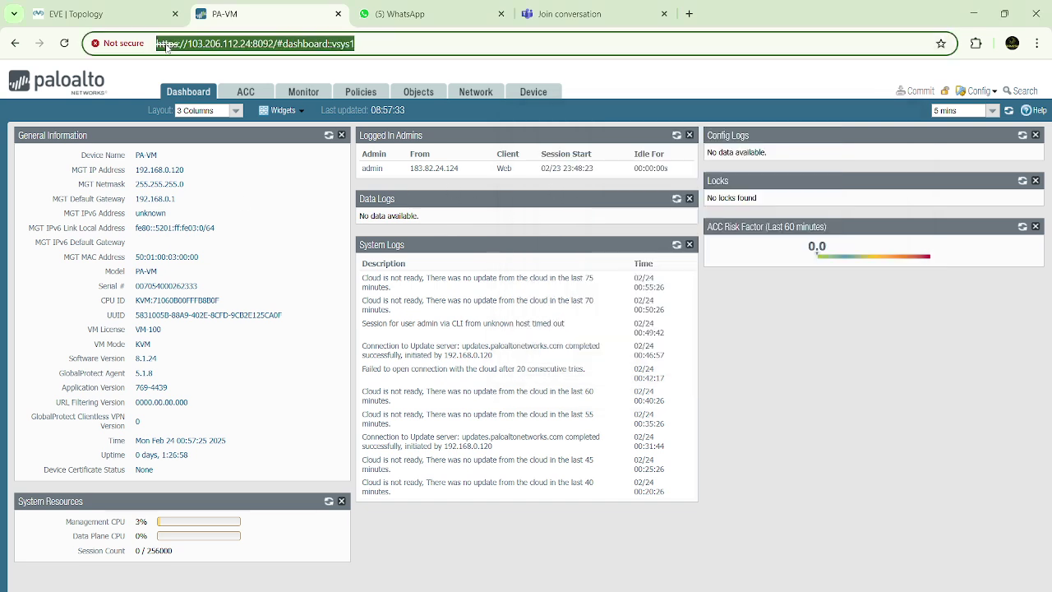
click(114, 17)
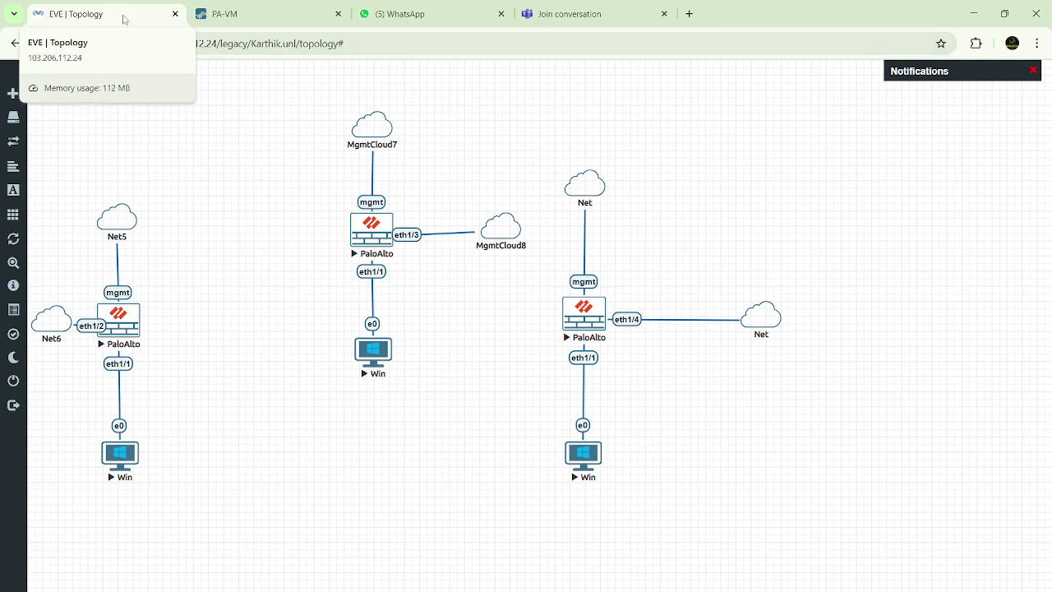
click(247, 14)
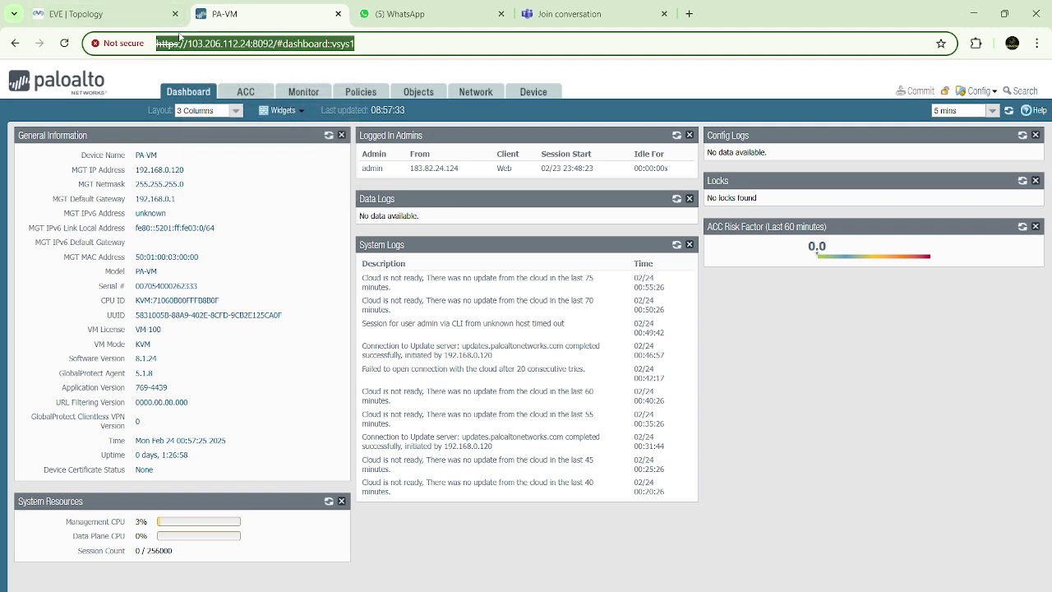
drag(138, 169, 203, 176)
click(236, 178)
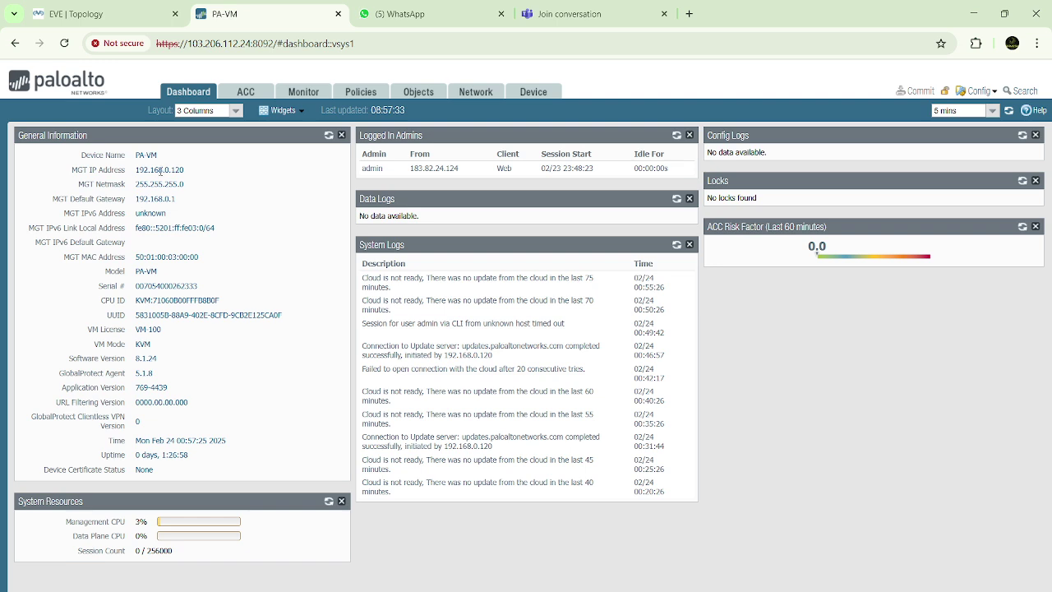
drag(138, 170, 227, 175)
click(258, 175)
mouse_move(498, 591)
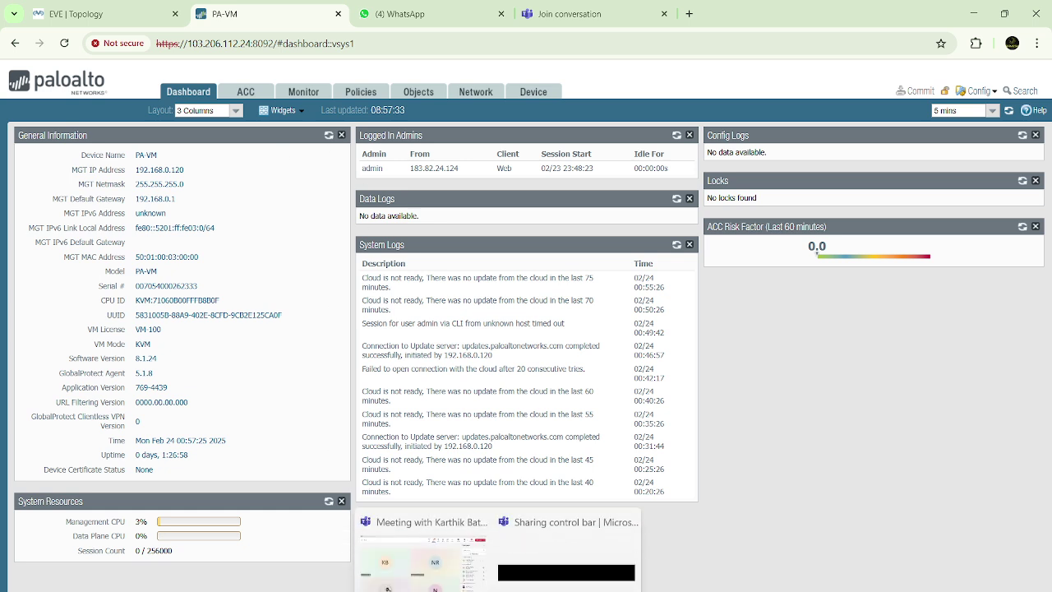
Admit the lobby guest into the Teams meeting, making five participants, then go back to the PA-VM dashboard
click(436, 569)
click(995, 212)
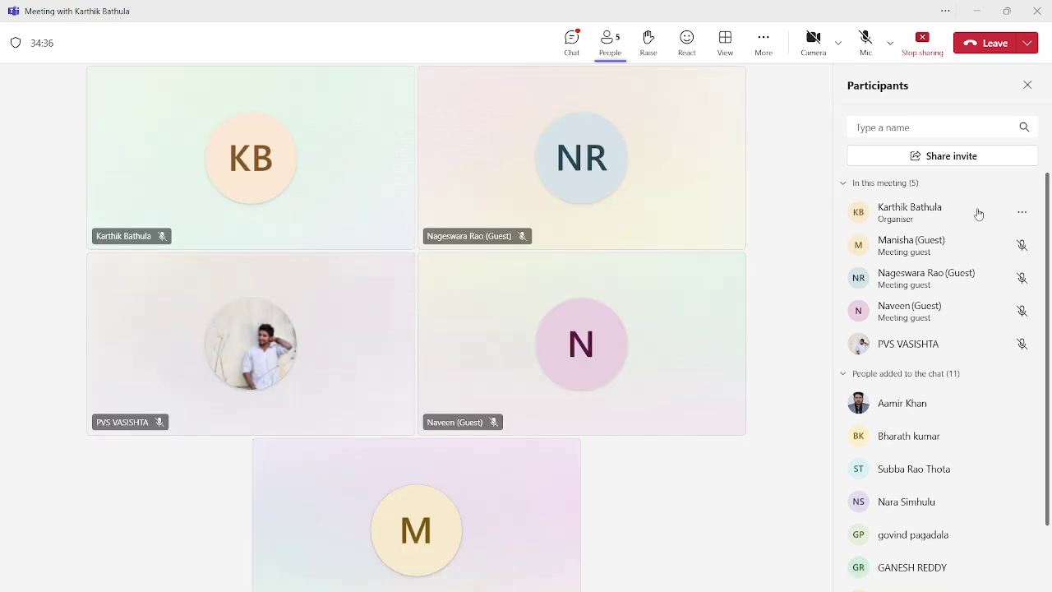
key(alt+Tab)
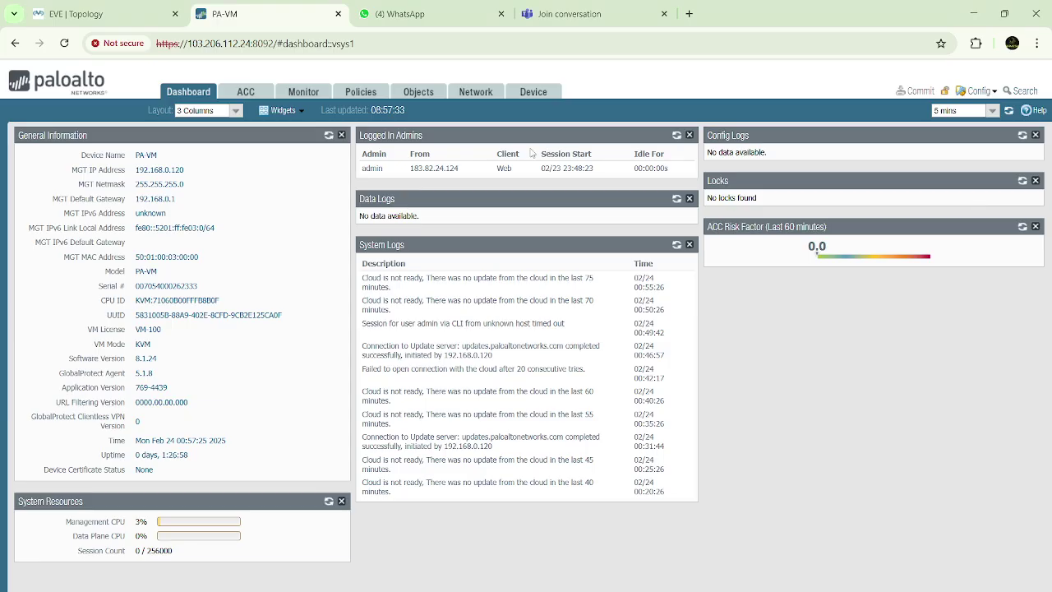
drag(136, 169, 185, 170)
click(145, 179)
double_click(98, 535)
drag(83, 154, 175, 156)
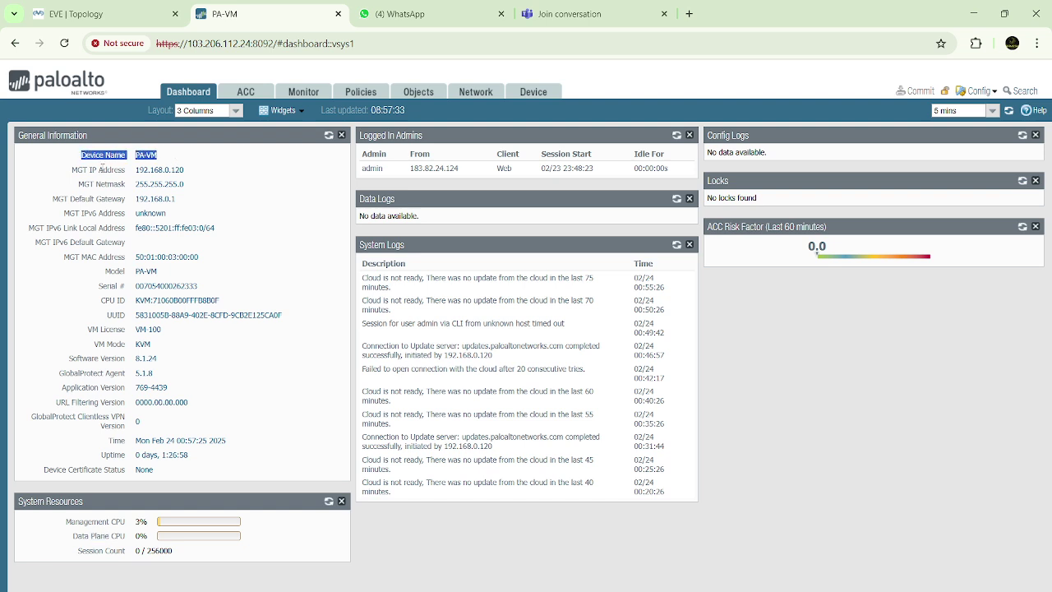
drag(72, 171, 223, 173)
click(158, 180)
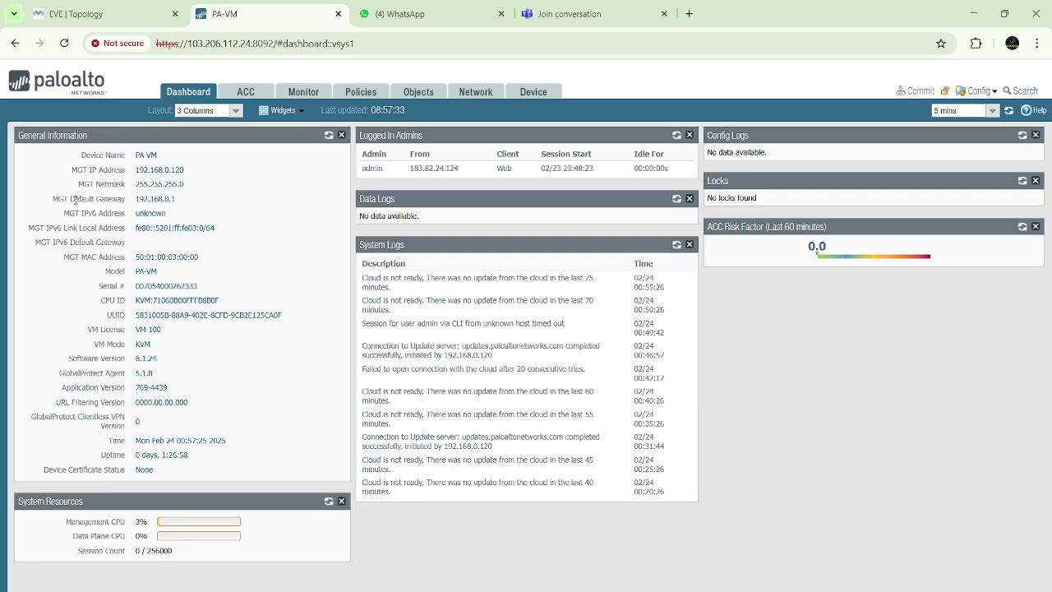
drag(74, 199, 52, 199)
drag(94, 255, 230, 259)
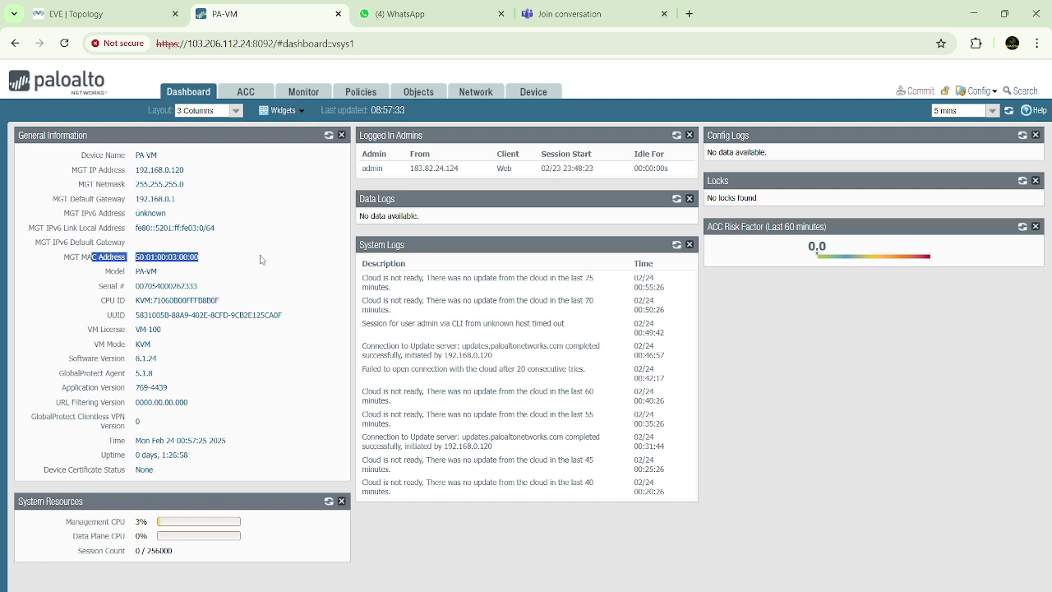
click(259, 260)
drag(104, 274, 236, 290)
click(250, 272)
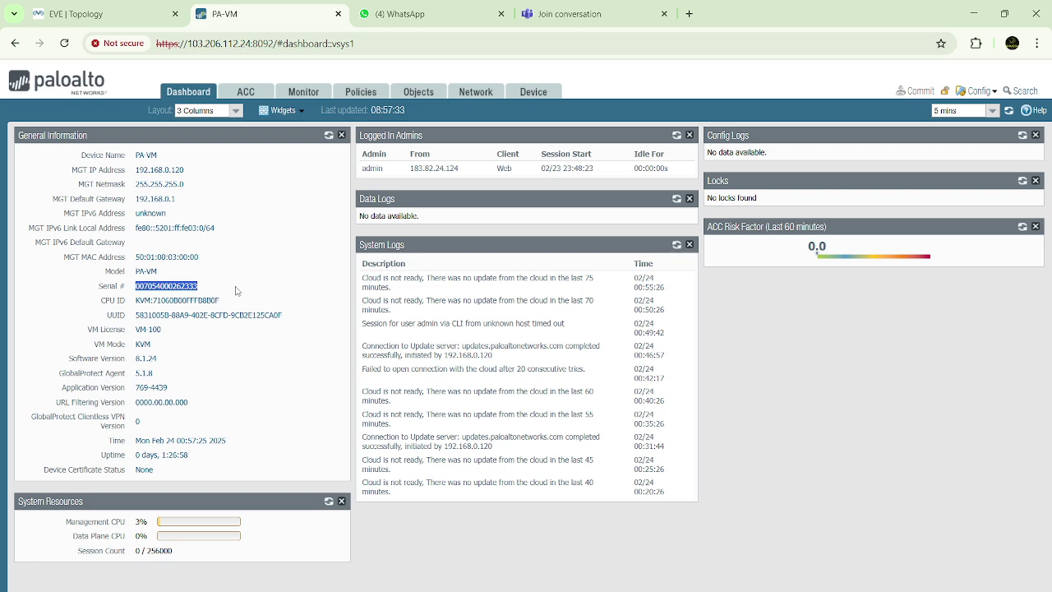
click(236, 290)
drag(136, 286, 226, 285)
click(226, 285)
drag(137, 286, 219, 286)
click(234, 287)
drag(137, 286, 212, 290)
click(251, 282)
drag(137, 286, 233, 286)
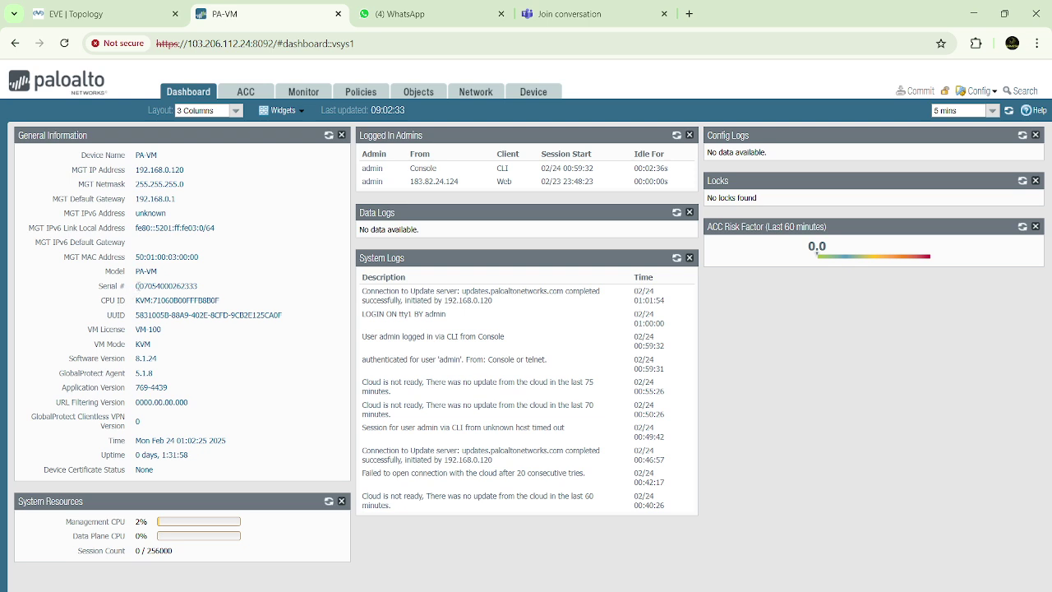
drag(137, 286, 220, 286)
click(220, 286)
drag(138, 286, 199, 286)
click(207, 292)
drag(72, 358, 167, 359)
click(166, 359)
double_click(145, 359)
click(250, 388)
drag(103, 455, 207, 457)
drag(109, 441, 244, 440)
click(171, 445)
drag(110, 440, 238, 442)
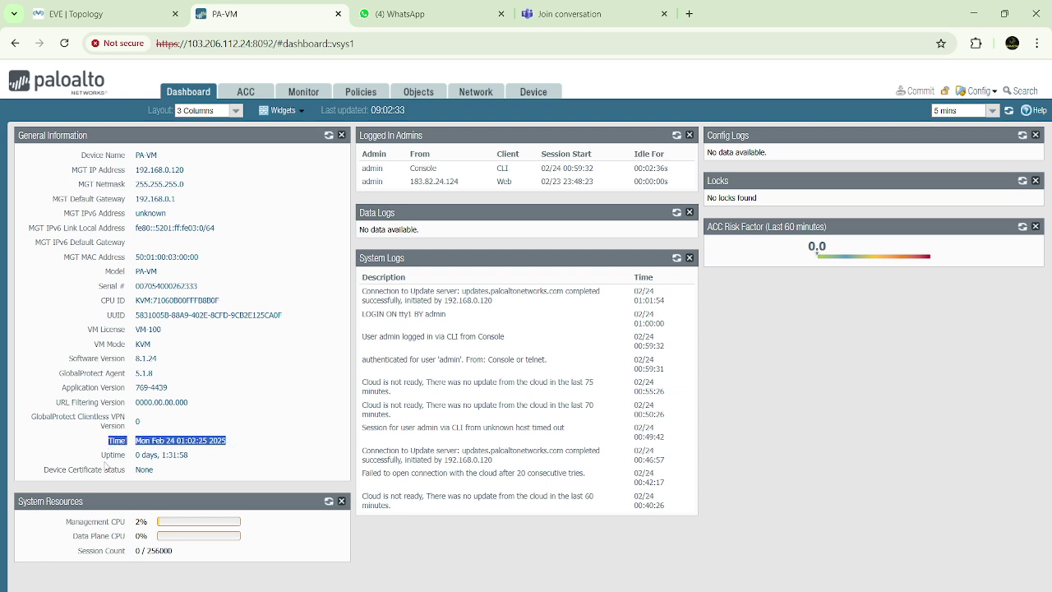
drag(103, 455, 216, 457)
click(213, 455)
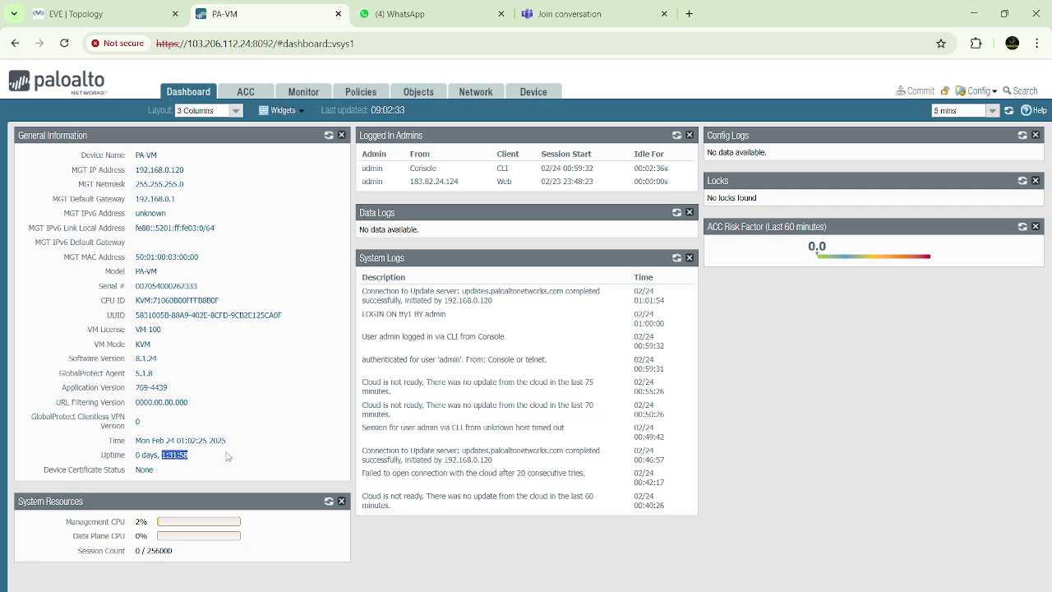
click(250, 455)
Tour the ACC, Monitor, Policies, Objects, Network and Device pages, ending on Device > Setup Services (DNS 8.8.8.8)
click(247, 92)
click(306, 92)
click(361, 92)
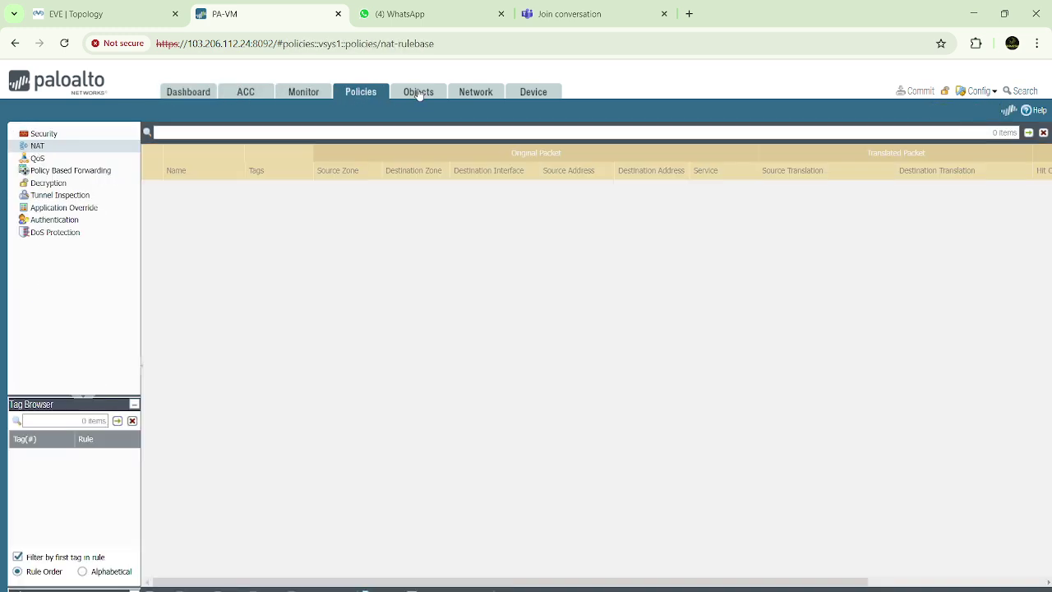
click(419, 92)
click(489, 93)
click(531, 92)
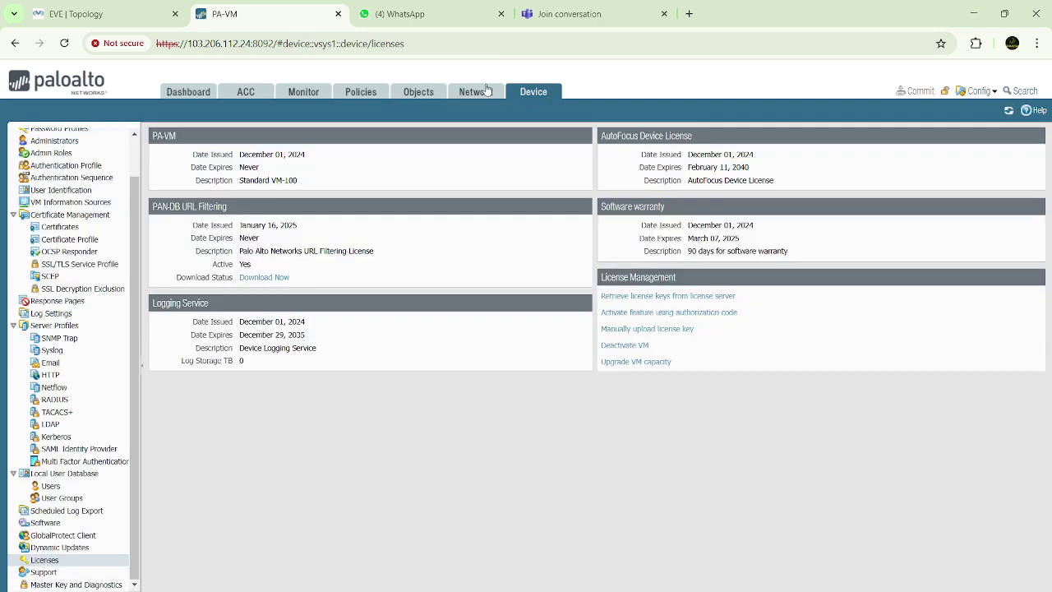
scroll(93, 192, up, 1)
click(56, 136)
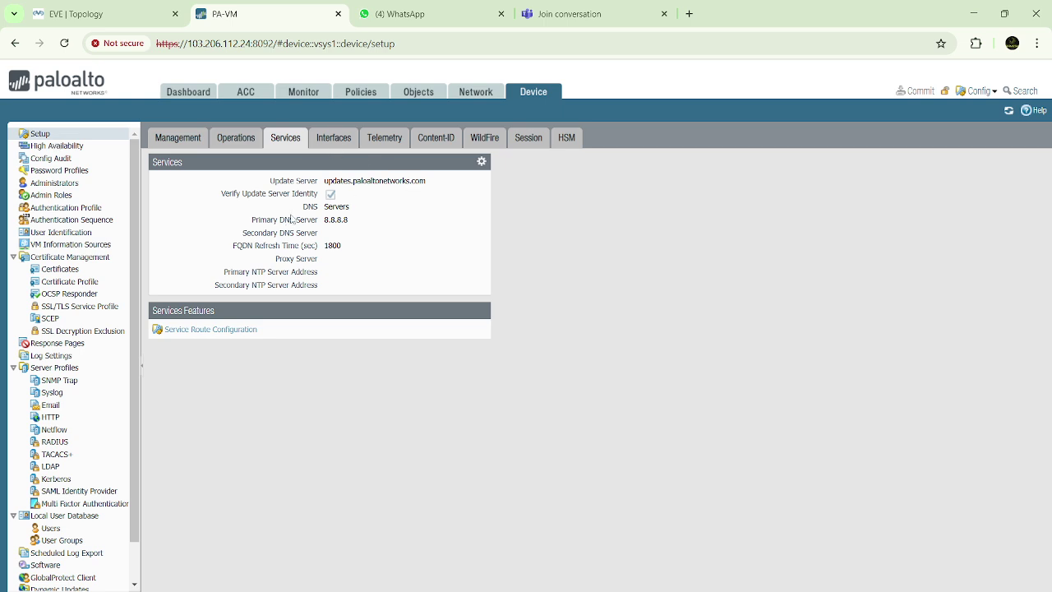
drag(252, 223, 377, 224)
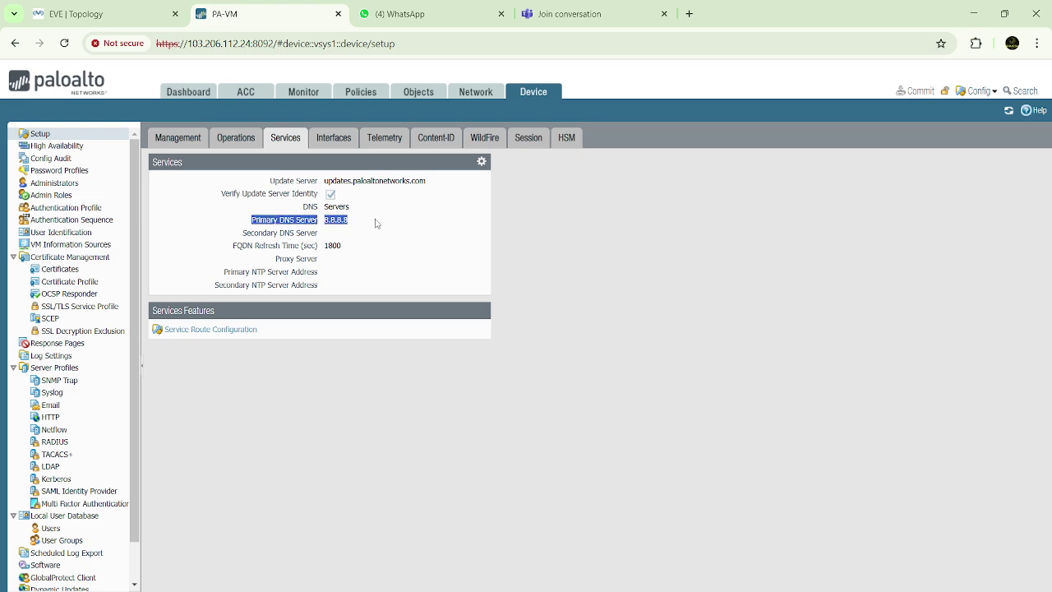
click(376, 224)
drag(284, 224, 369, 225)
click(369, 226)
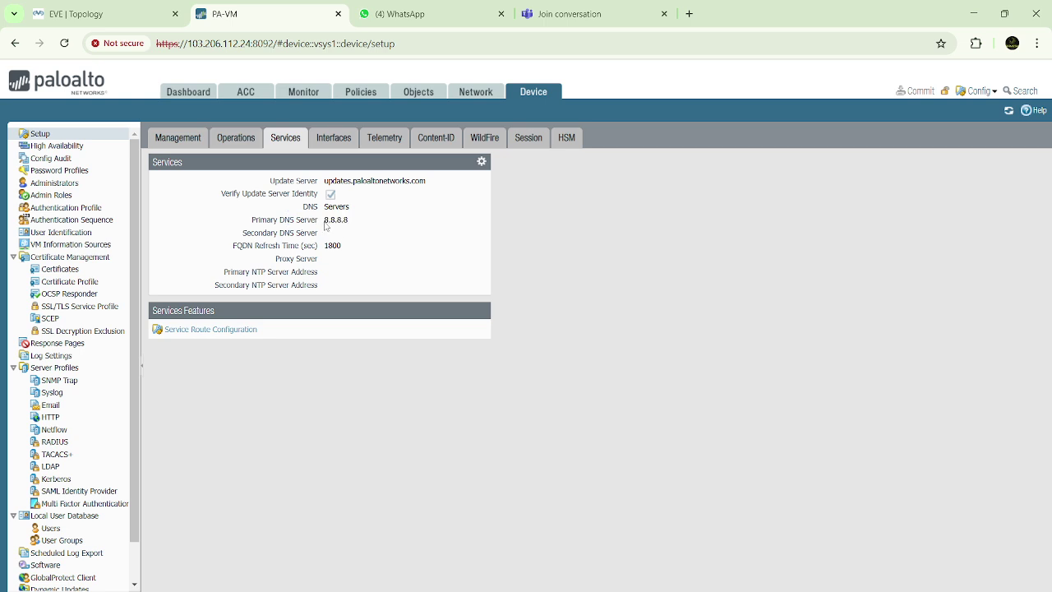
drag(325, 223, 357, 223)
click(357, 226)
drag(326, 224, 358, 225)
click(358, 225)
drag(325, 186, 432, 188)
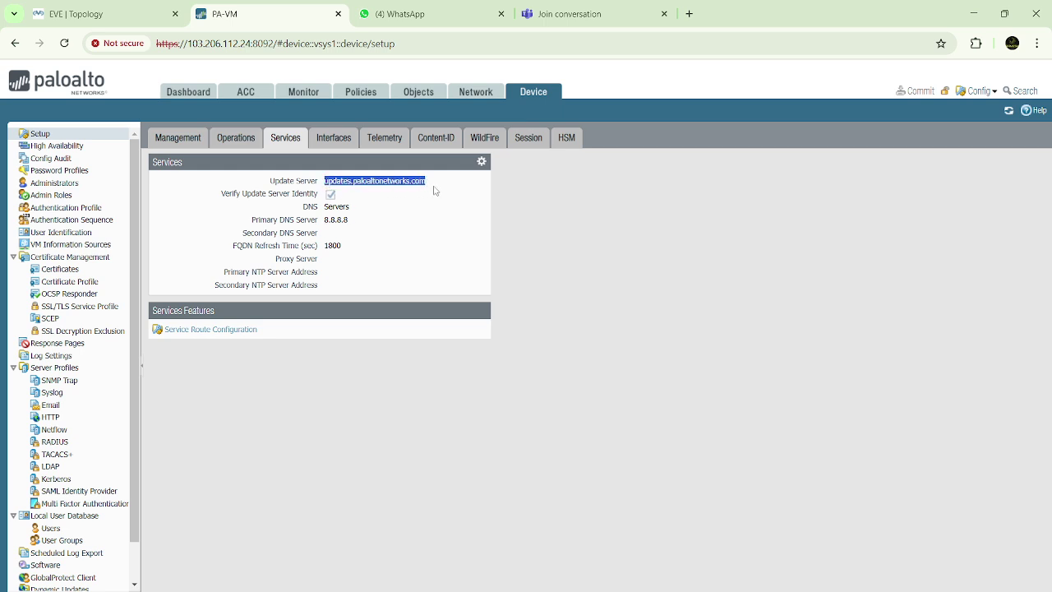
click(457, 181)
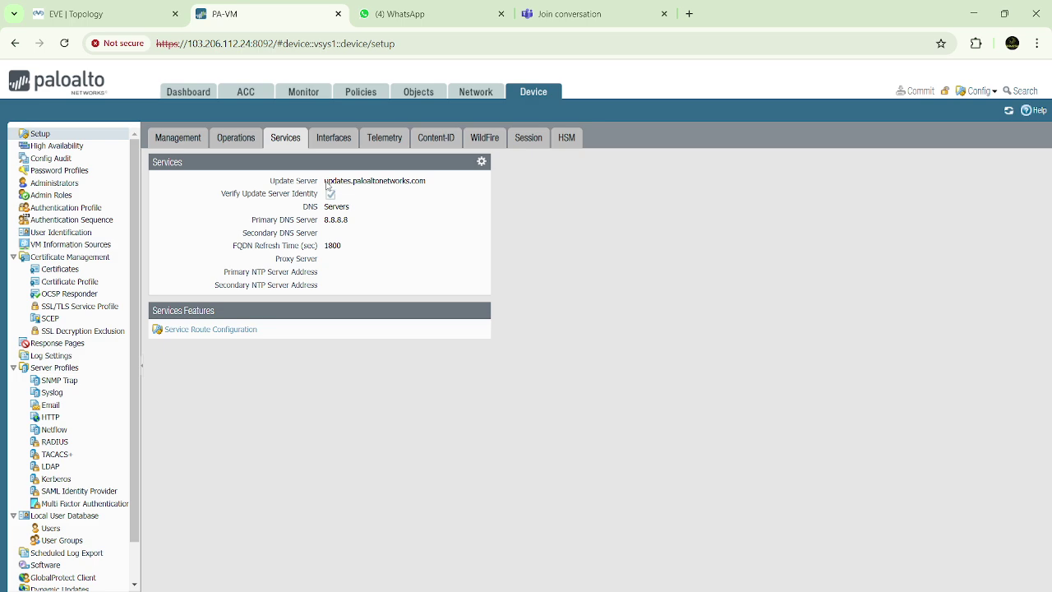
drag(326, 185, 431, 189)
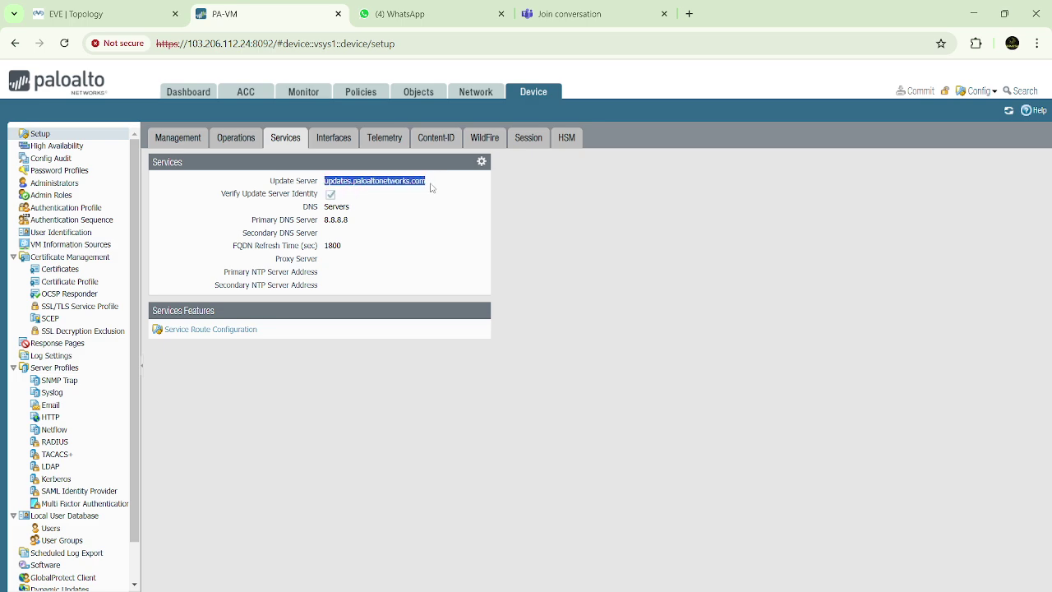
click(431, 188)
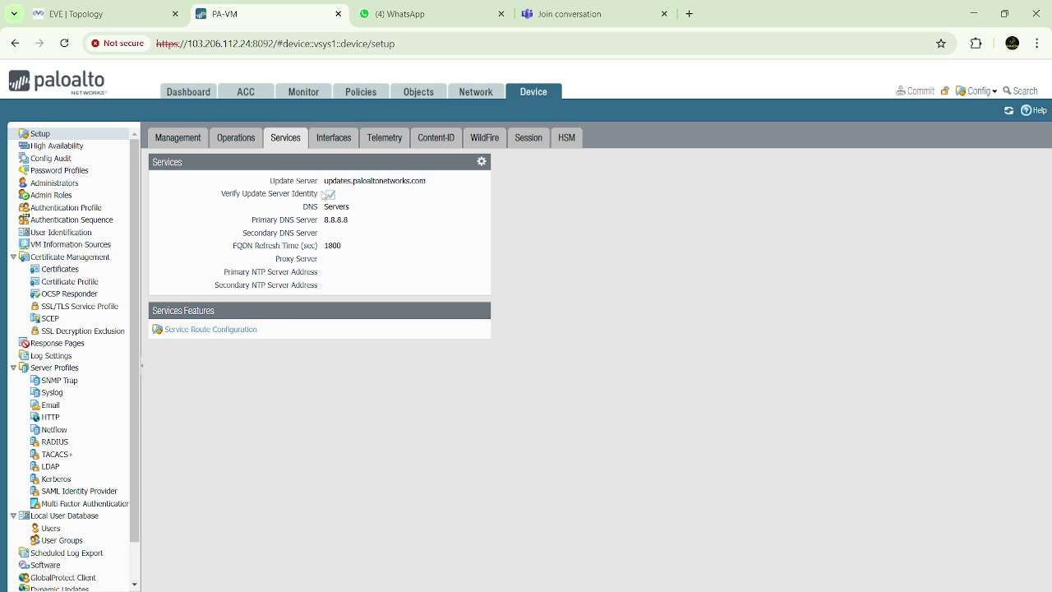
drag(329, 186, 439, 187)
click(440, 186)
drag(326, 184, 455, 183)
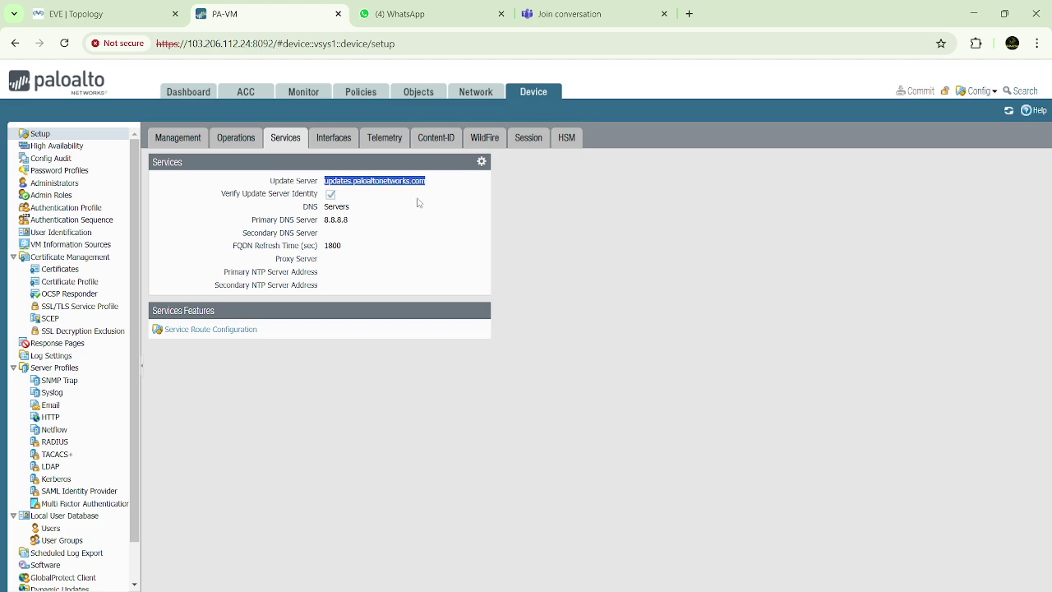
drag(325, 221, 373, 223)
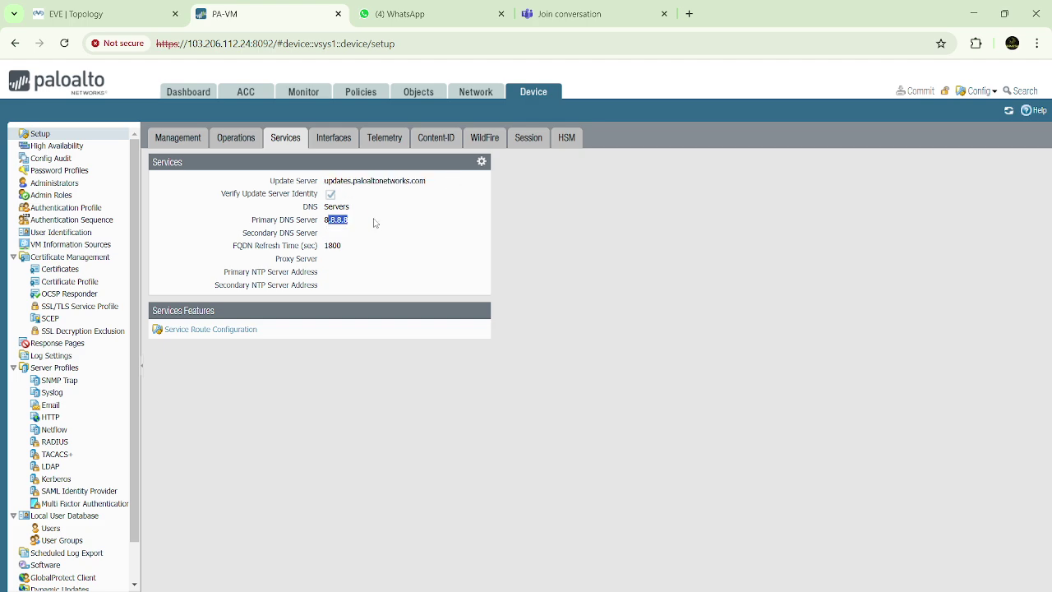
click(374, 223)
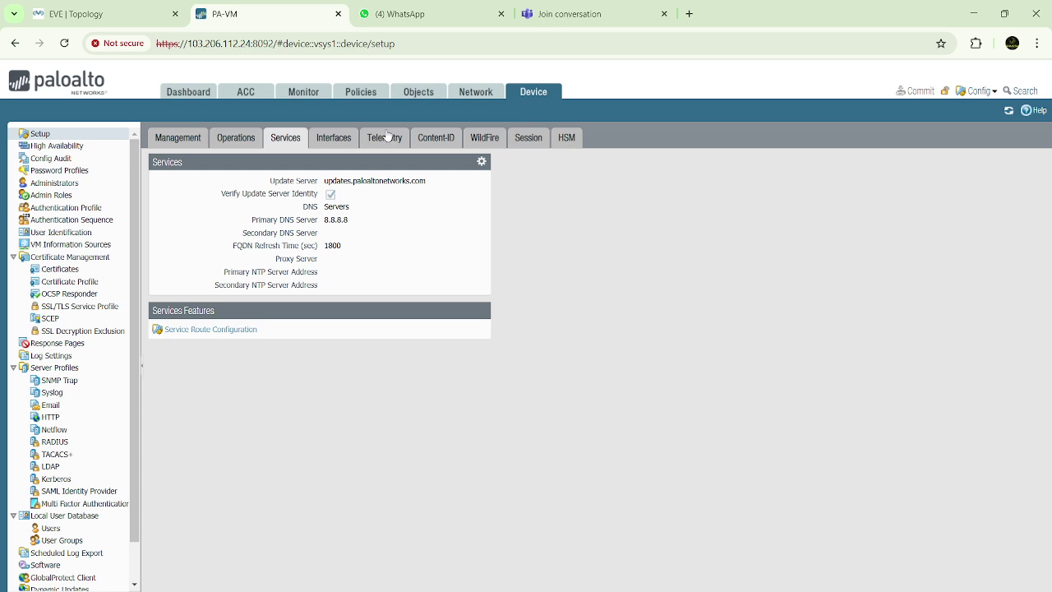
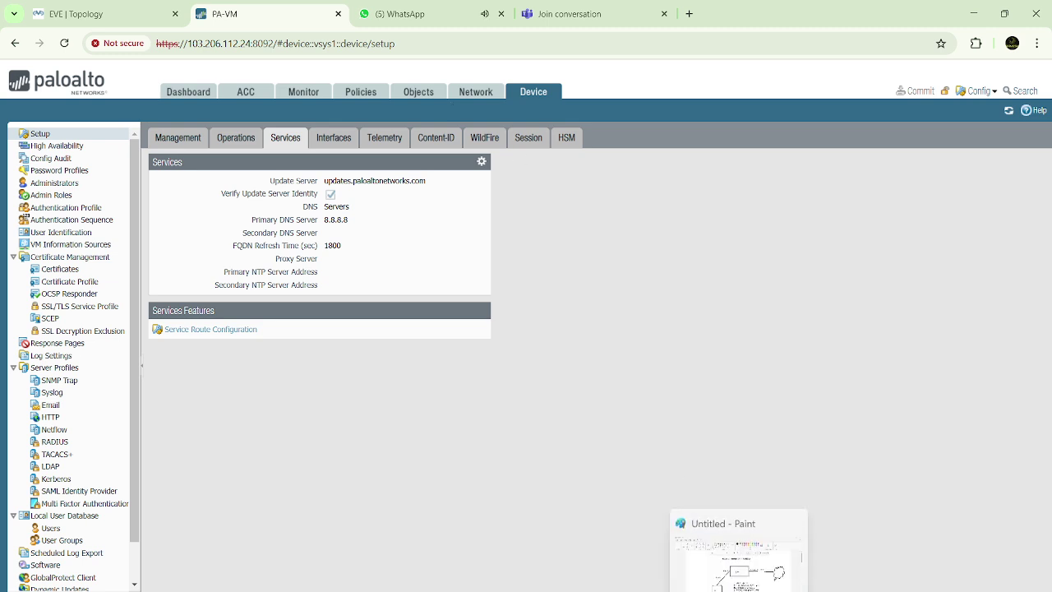
Check the Paint network diagram, then bring up the firewall's Ethernet interfaces list showing ethernet1/1 and ethernet1/4
click(739, 559)
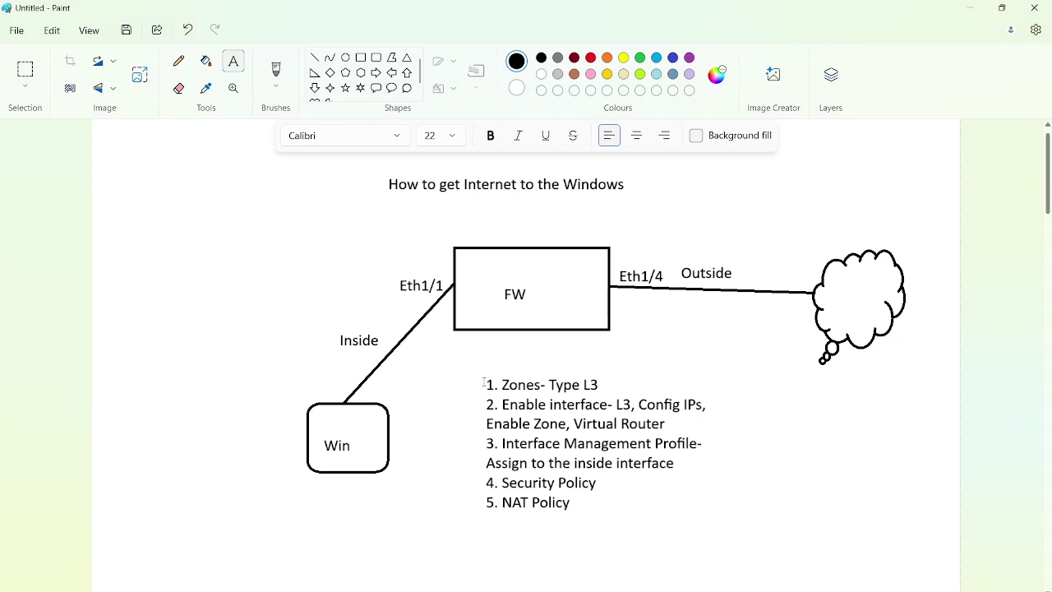
drag(502, 385, 623, 403)
click(969, 7)
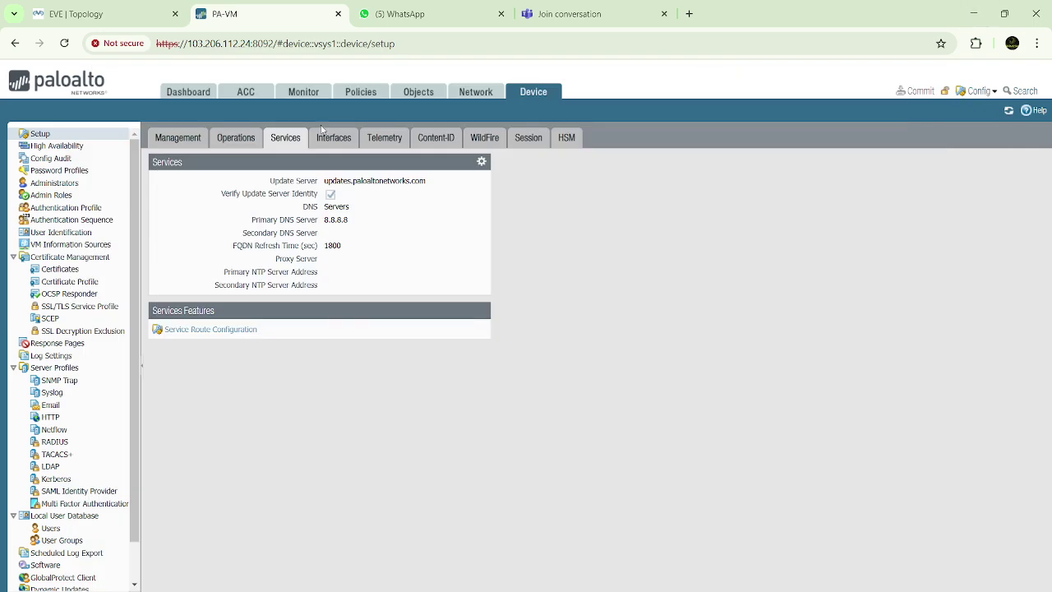
click(476, 93)
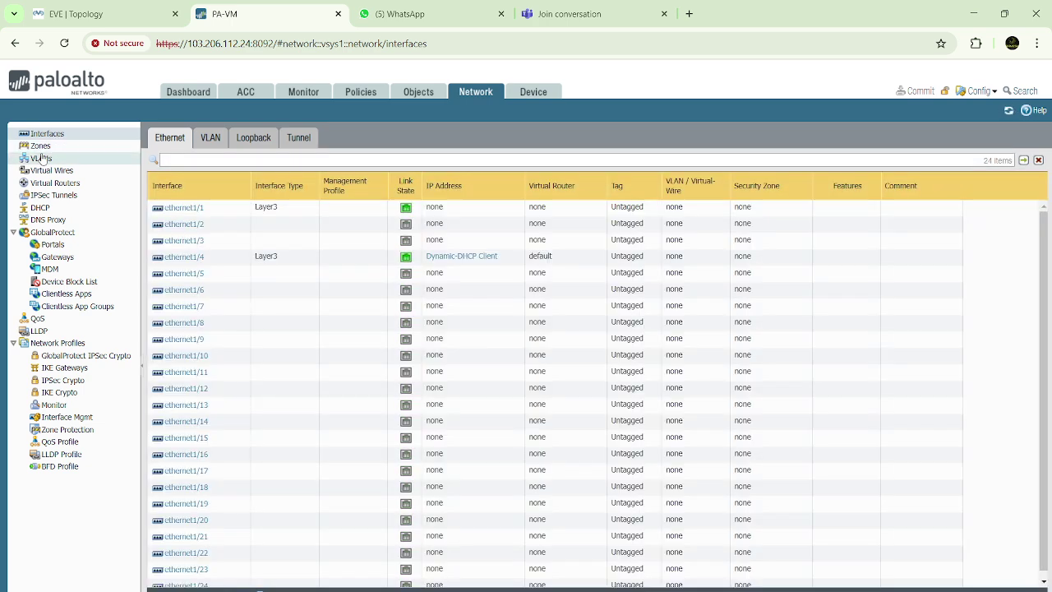
Create a Layer3 security zone named Inside
click(41, 148)
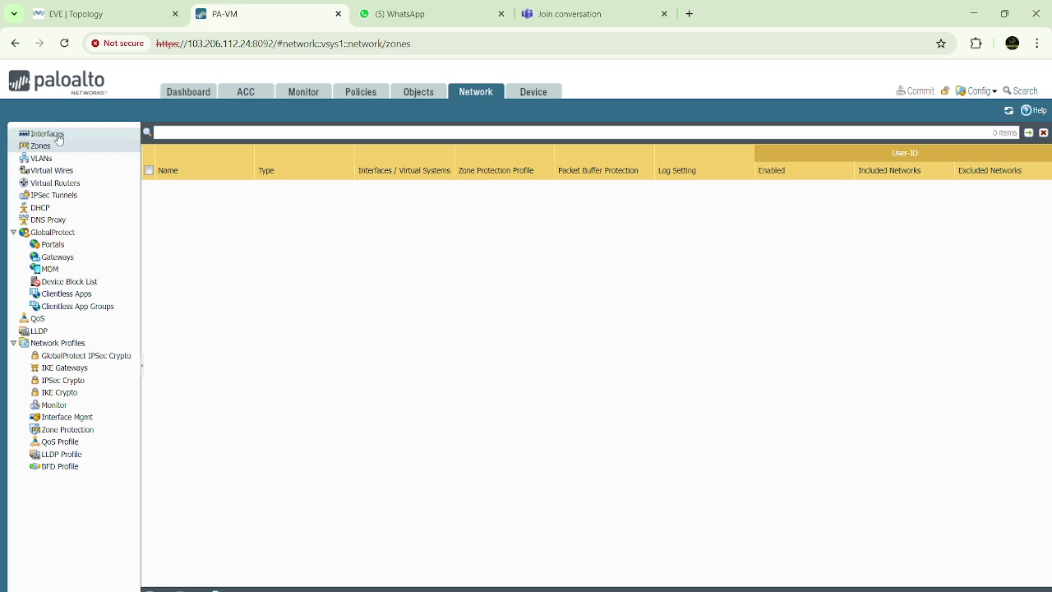
click(54, 135)
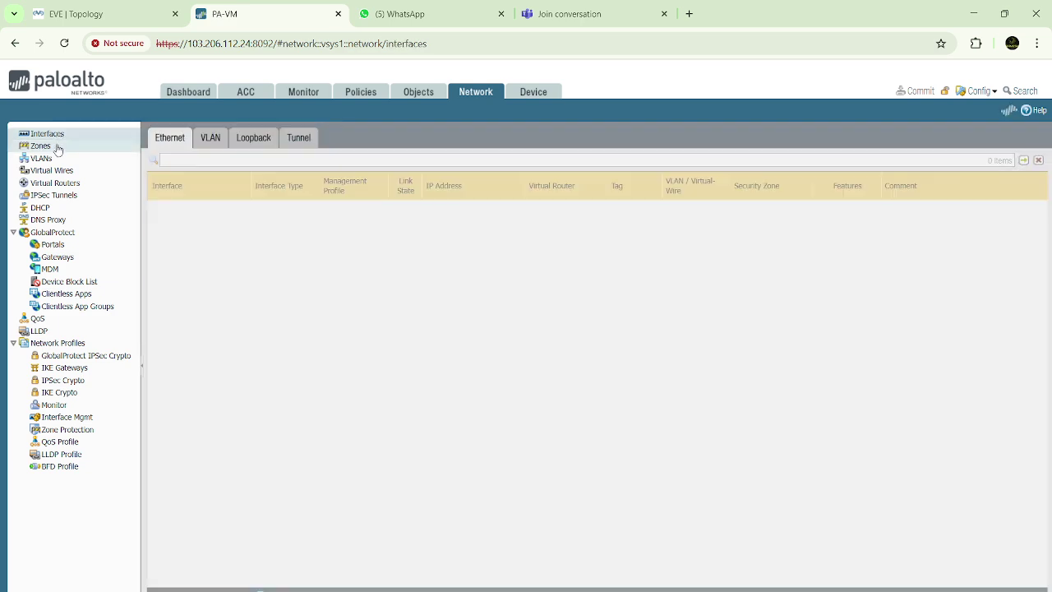
click(56, 147)
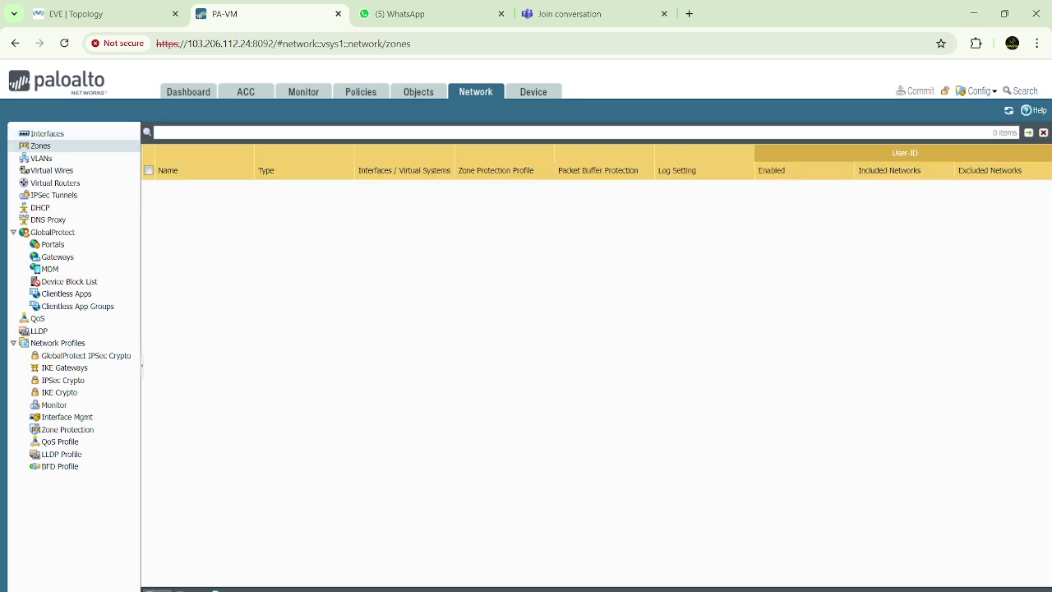
click(152, 590)
click(442, 174)
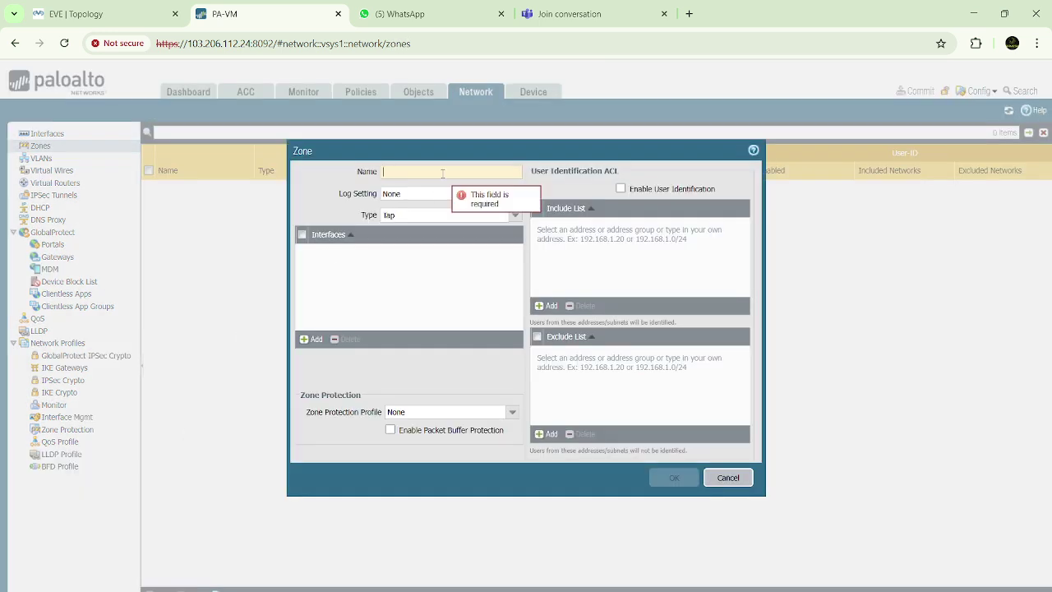
text(Inside)
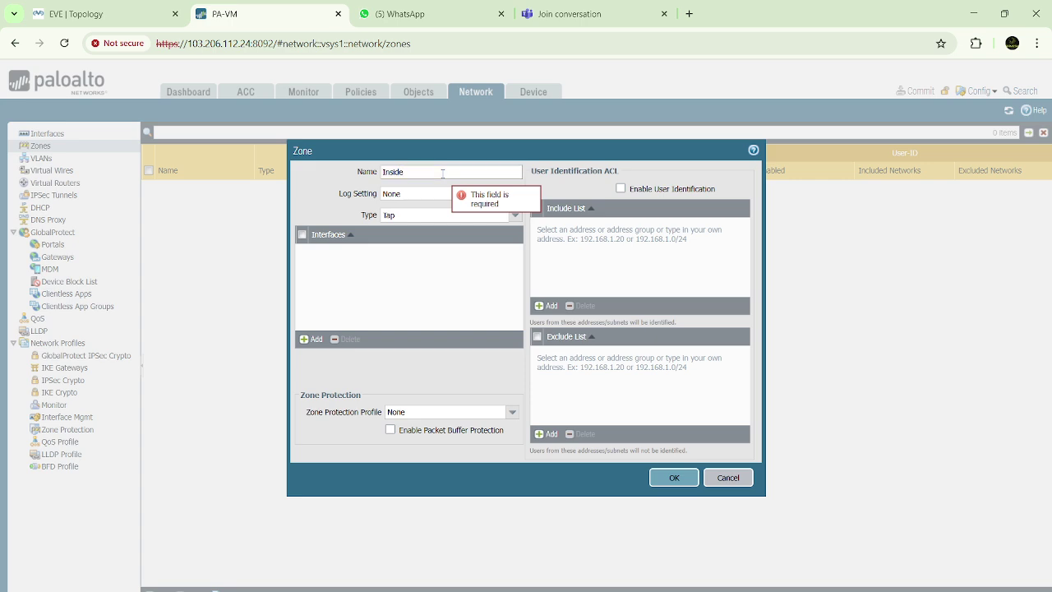
click(515, 215)
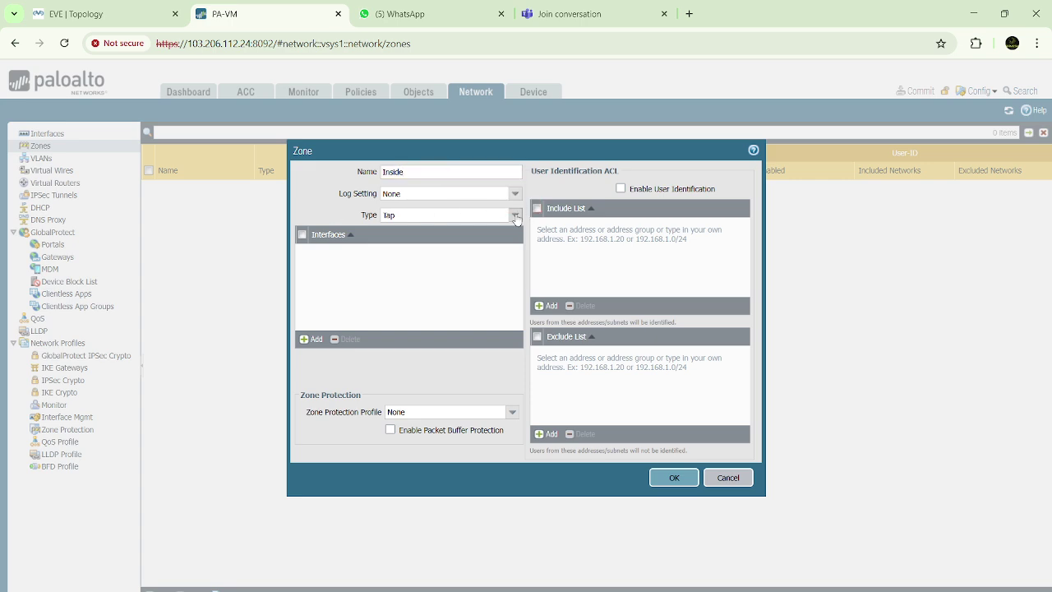
click(410, 270)
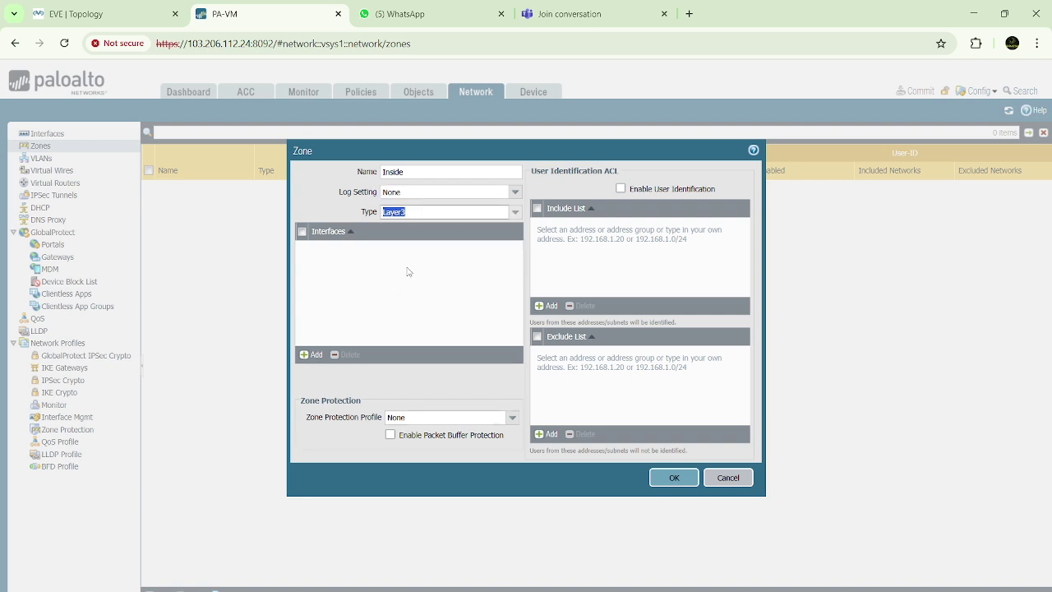
double_click(402, 170)
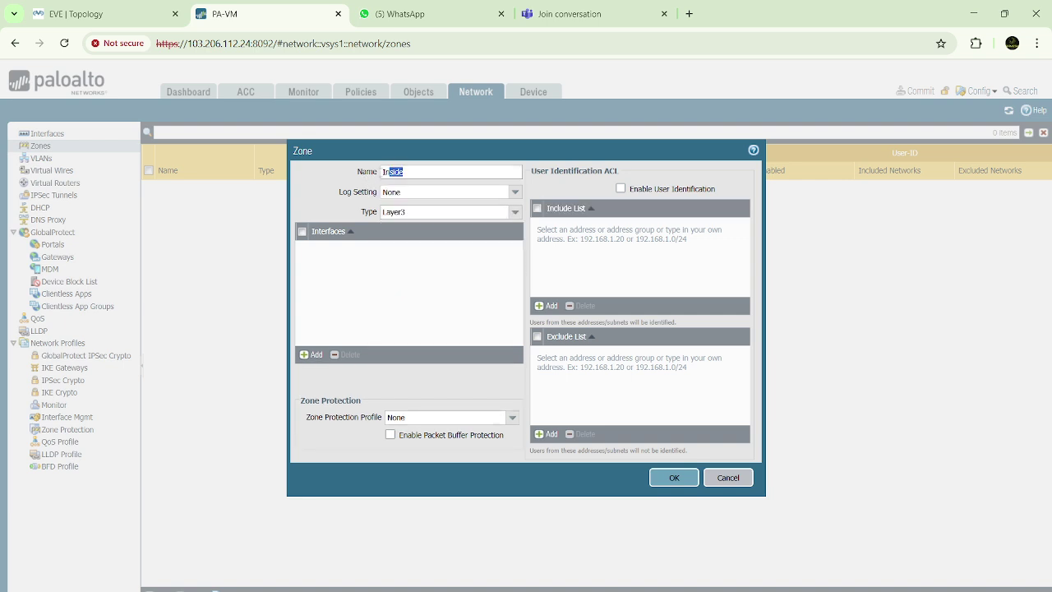
click(416, 213)
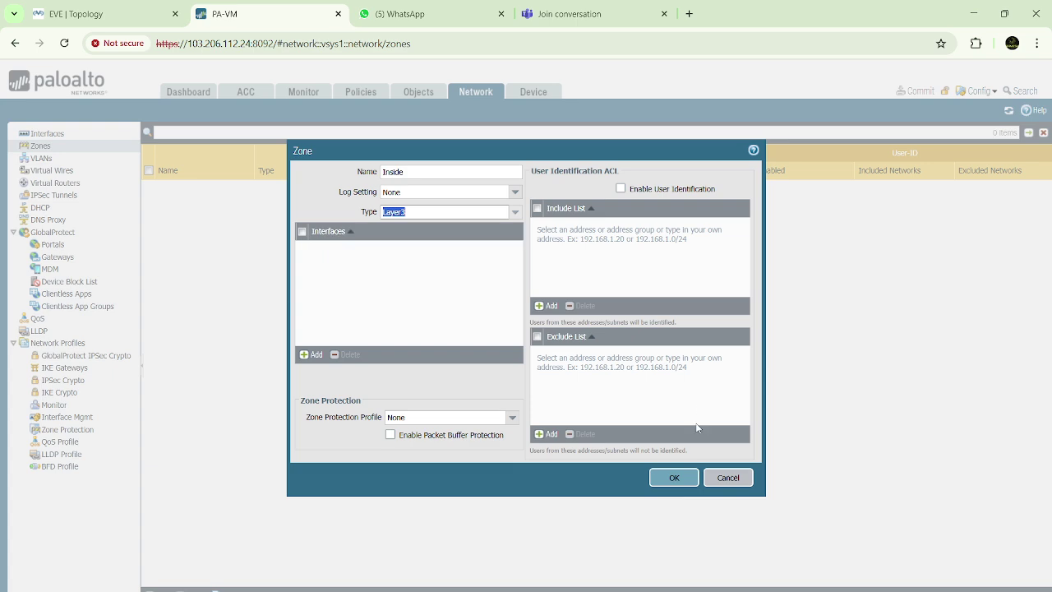
click(674, 478)
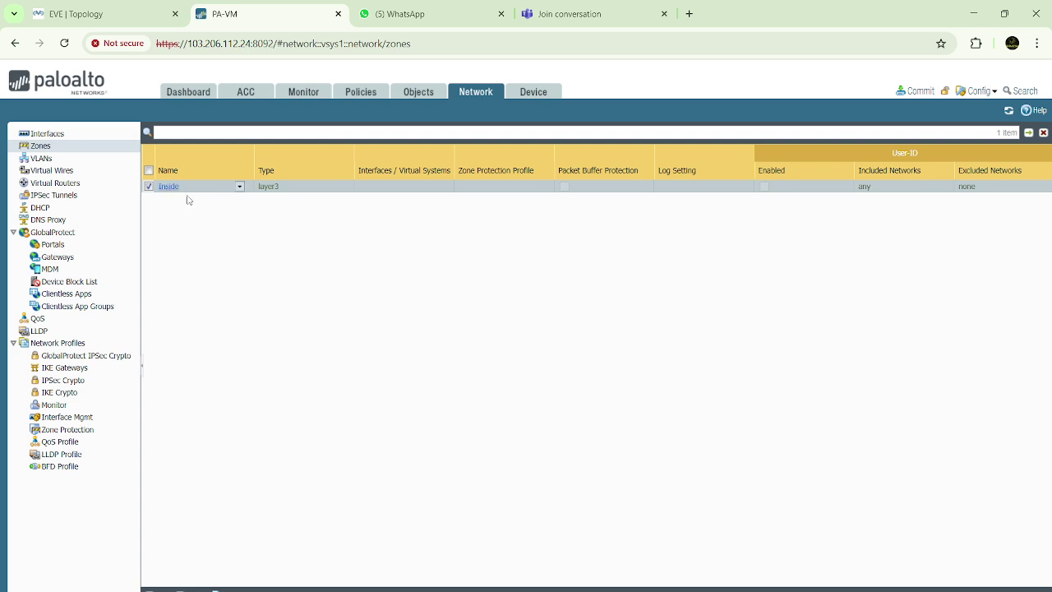
Create a second Layer3 security zone named Outside
click(156, 590)
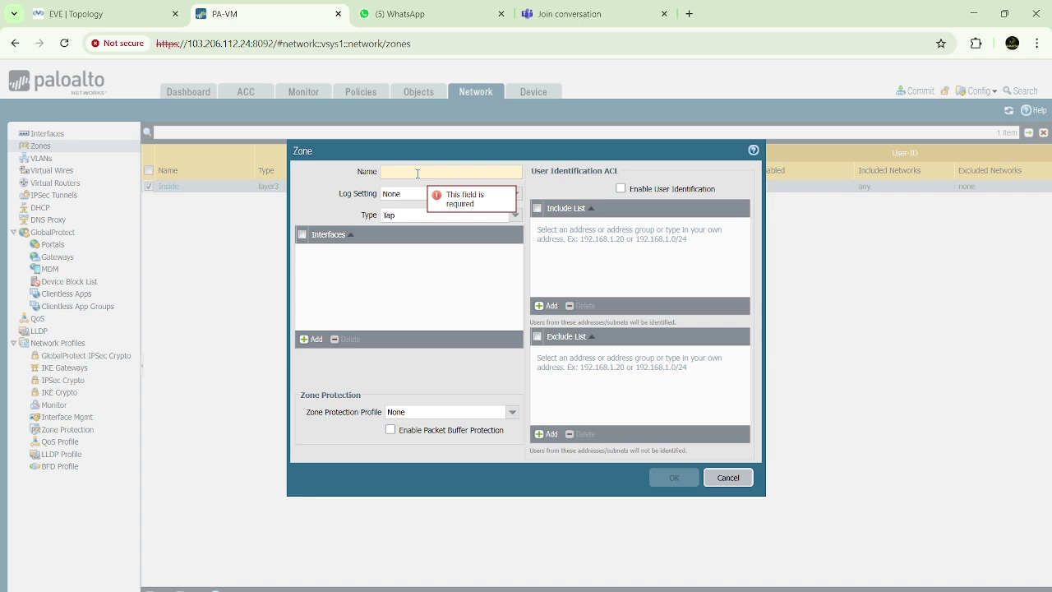
text(Outside)
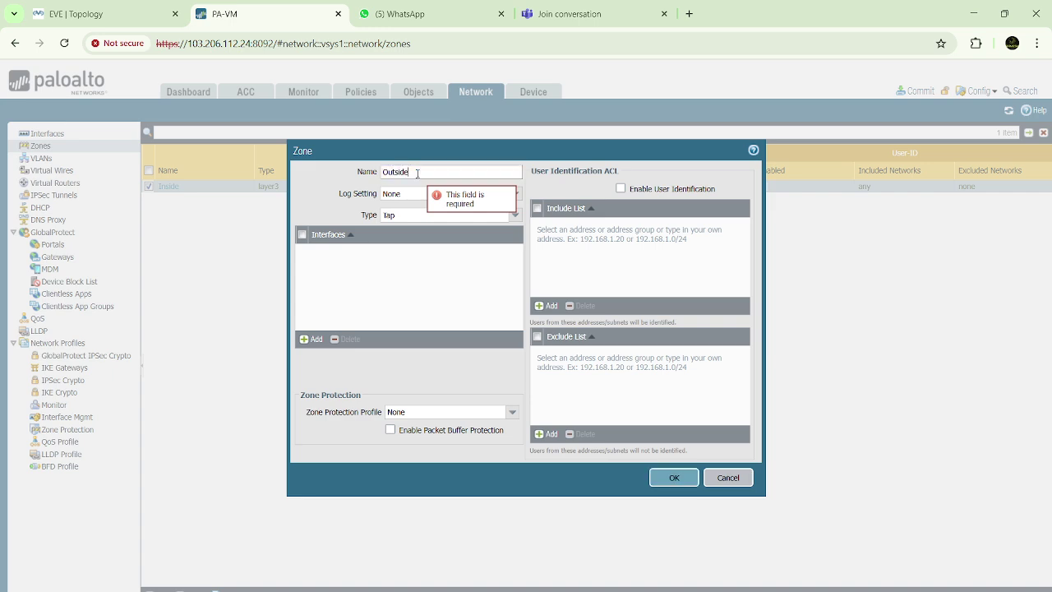
click(514, 215)
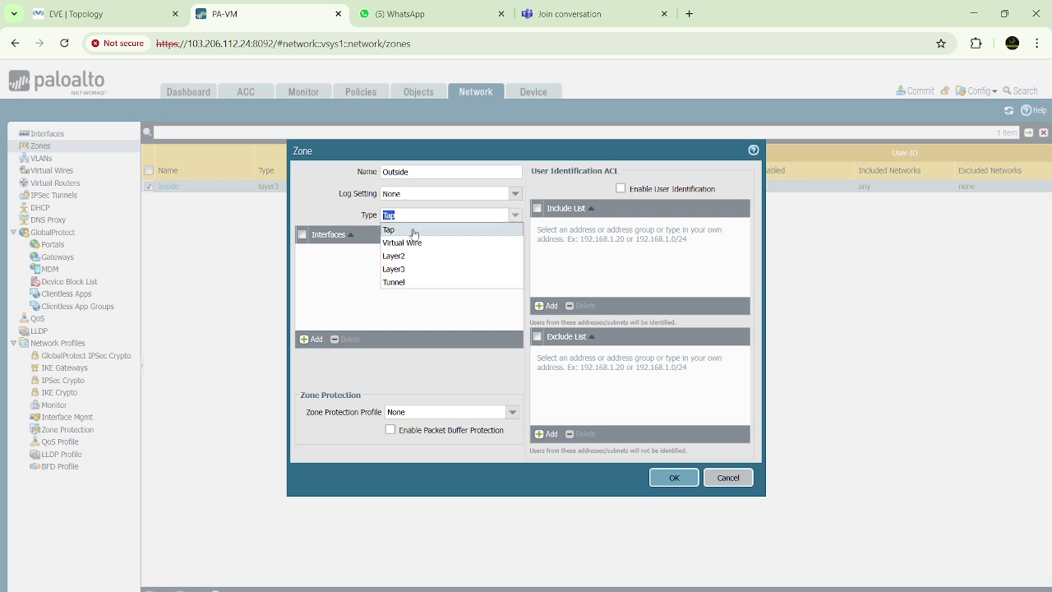
click(392, 271)
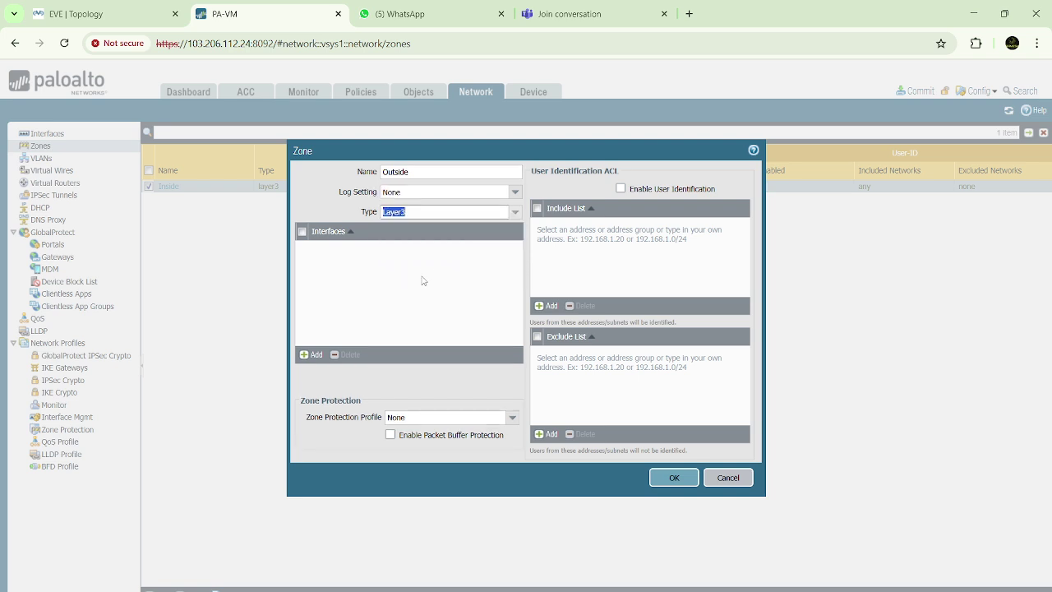
click(681, 482)
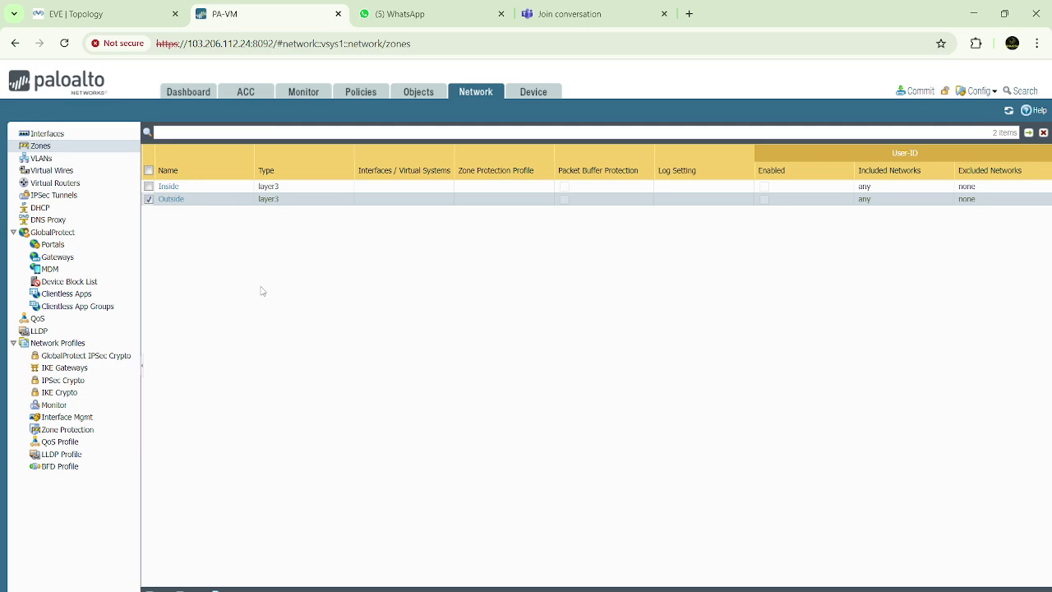
Label the diagram's Inside network as 10.10.10.0/24 in Paint
click(744, 576)
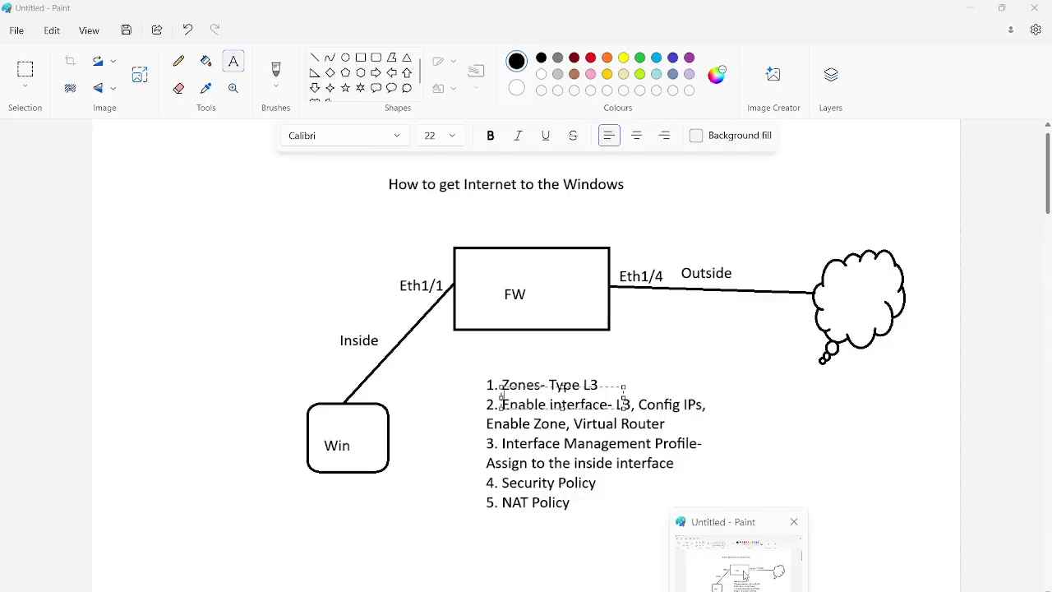
click(641, 368)
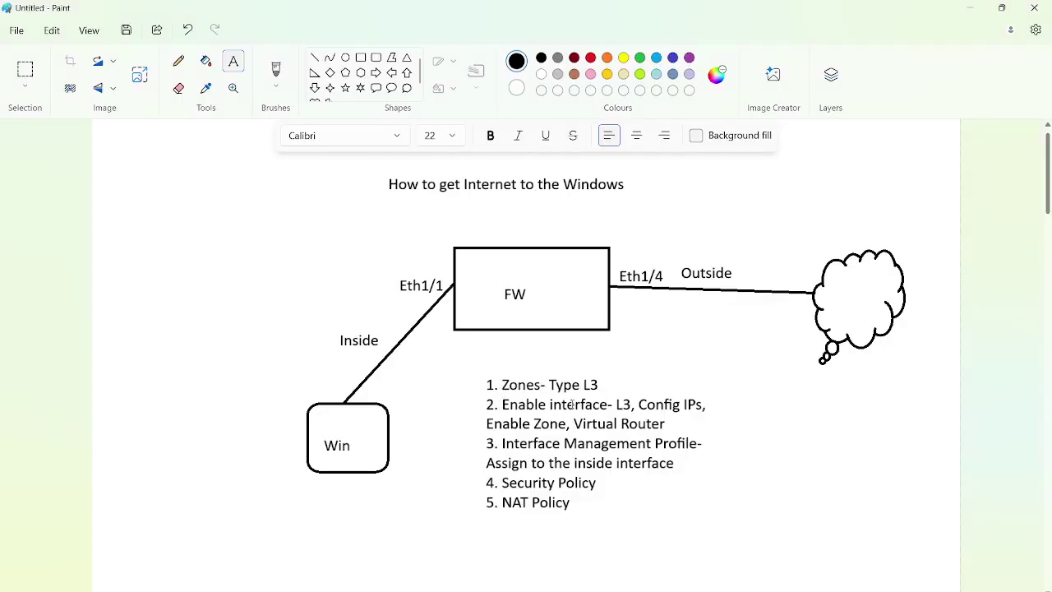
click(971, 8)
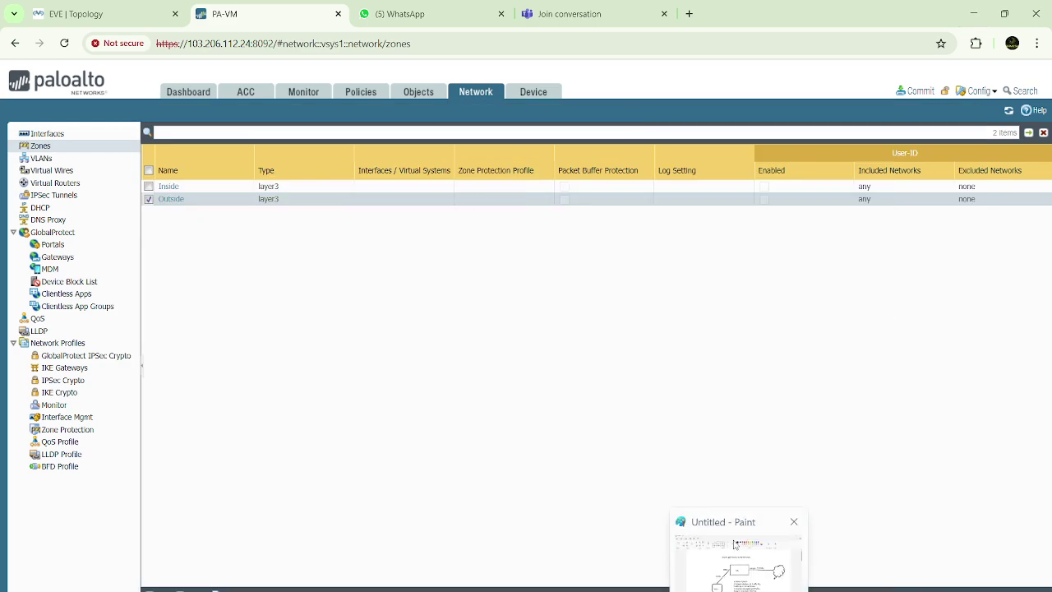
click(739, 567)
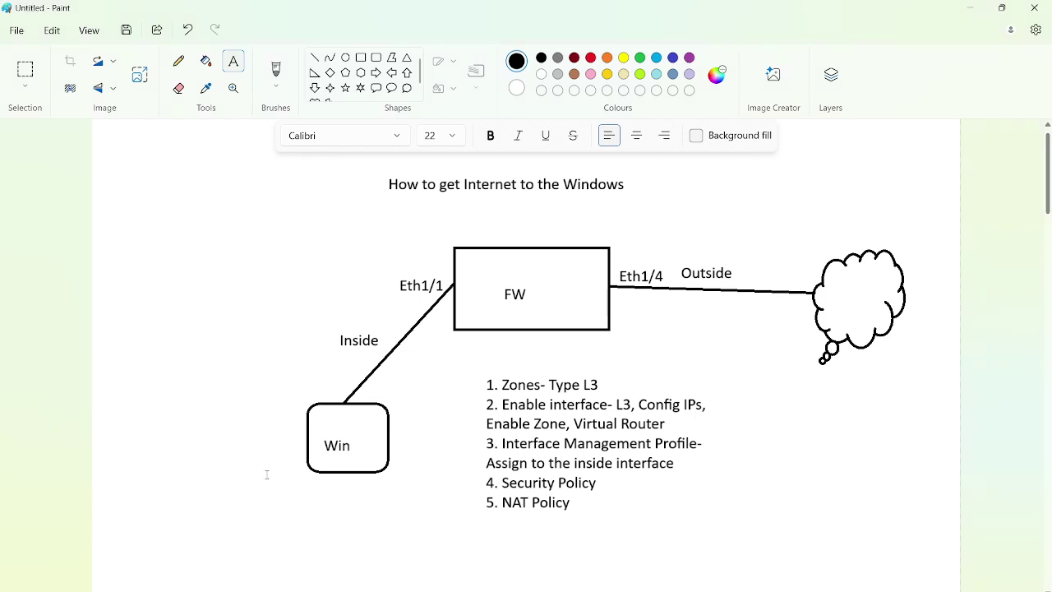
click(268, 316)
text(10.10.10.)
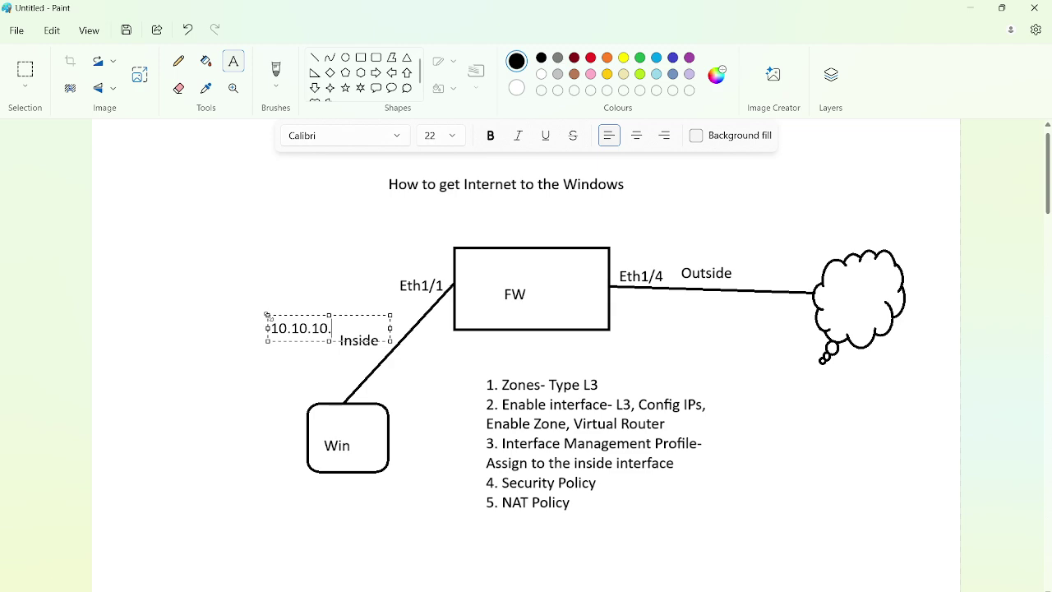
text(0/24)
drag(269, 316, 255, 304)
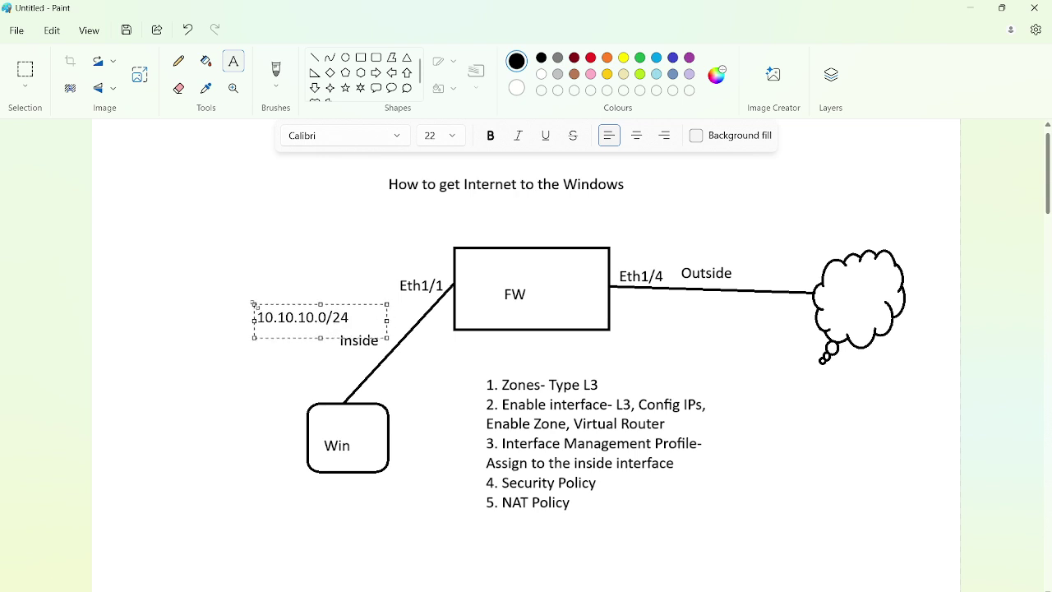
click(314, 482)
Add labels 10.10.10.10 under Win and 10.10.10.100 beside Eth1/1
click(313, 483)
text(10.10.1)
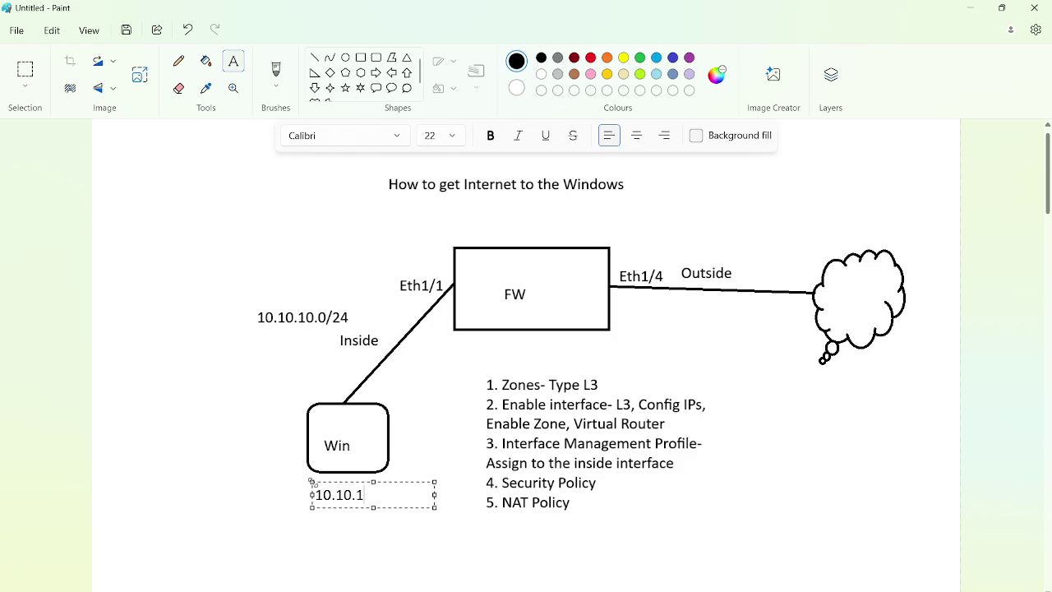
text(0.10)
click(396, 263)
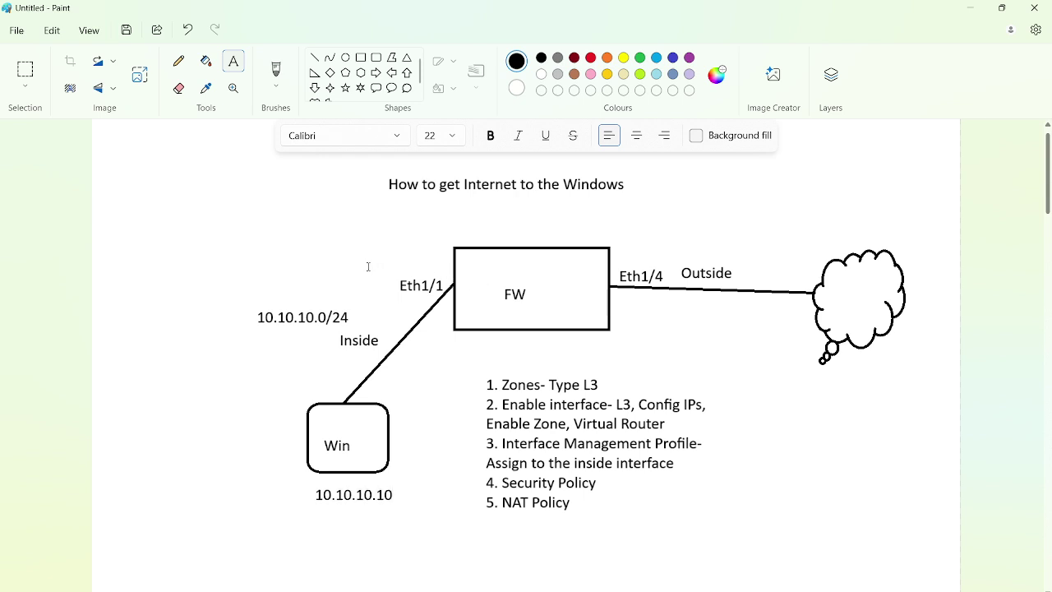
click(368, 266)
text(10.10)
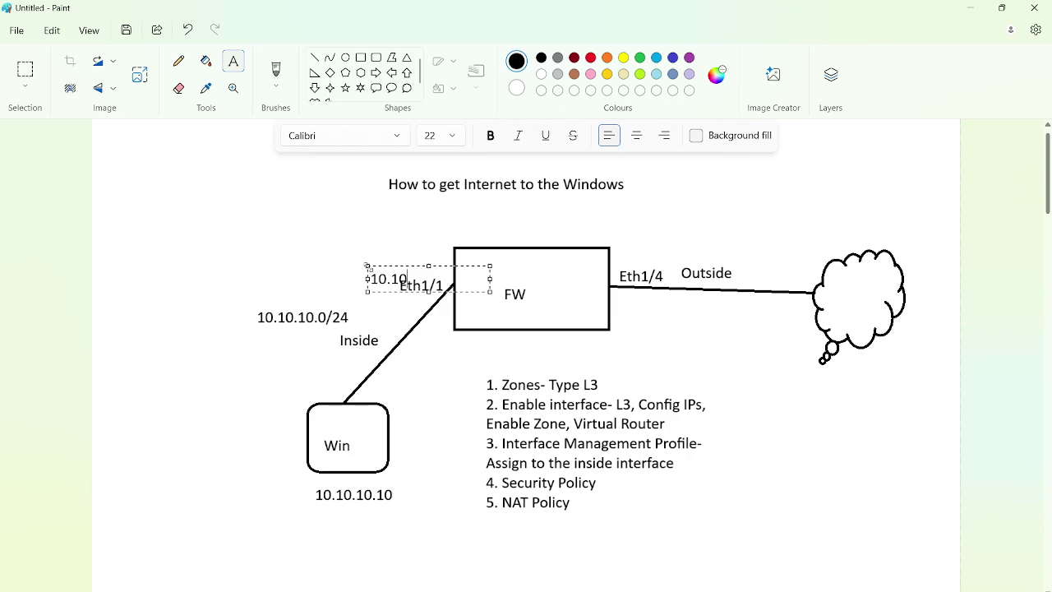
text(.10.100)
drag(367, 266, 355, 257)
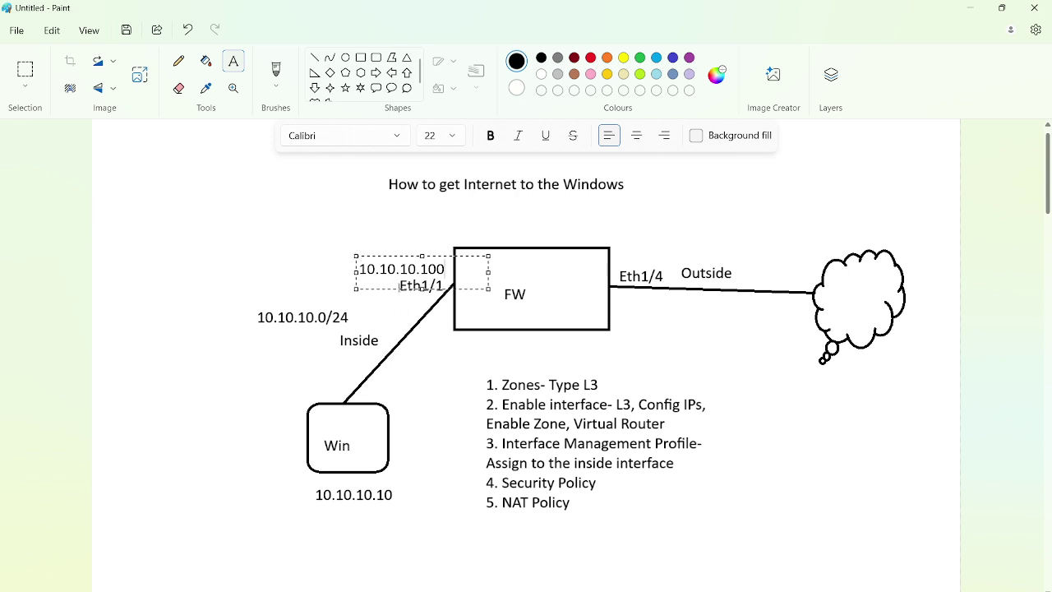
click(460, 337)
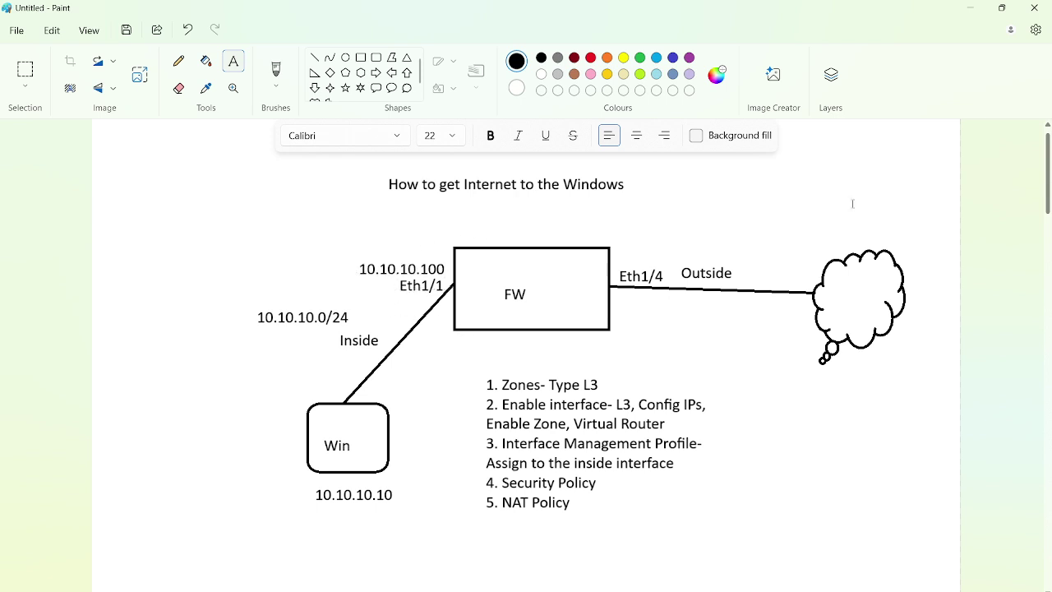
click(973, 10)
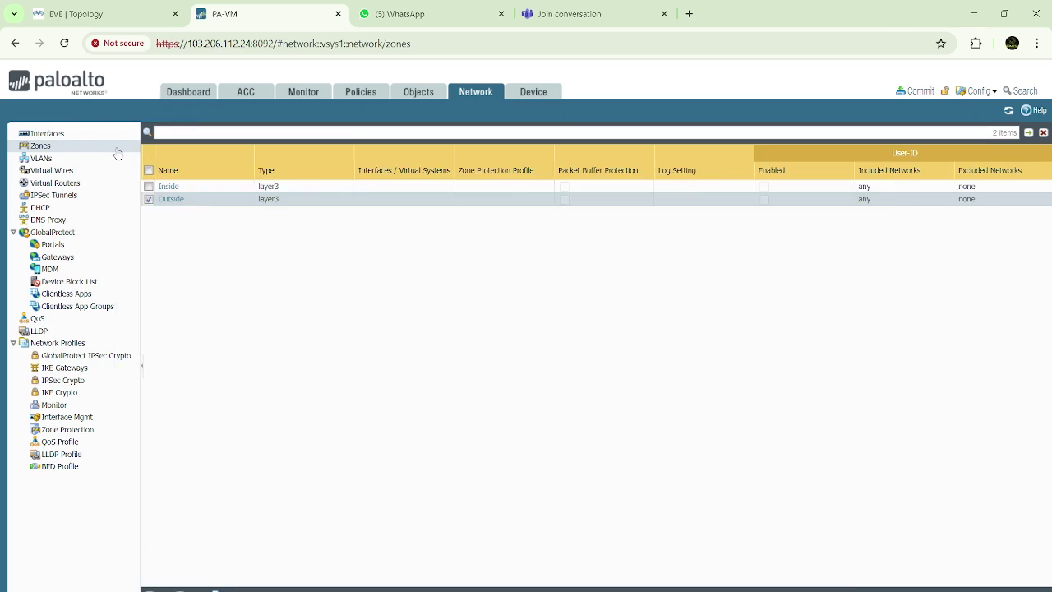
Set ethernet1/1 as Layer3 on the default virtual router in the Inside zone
click(61, 135)
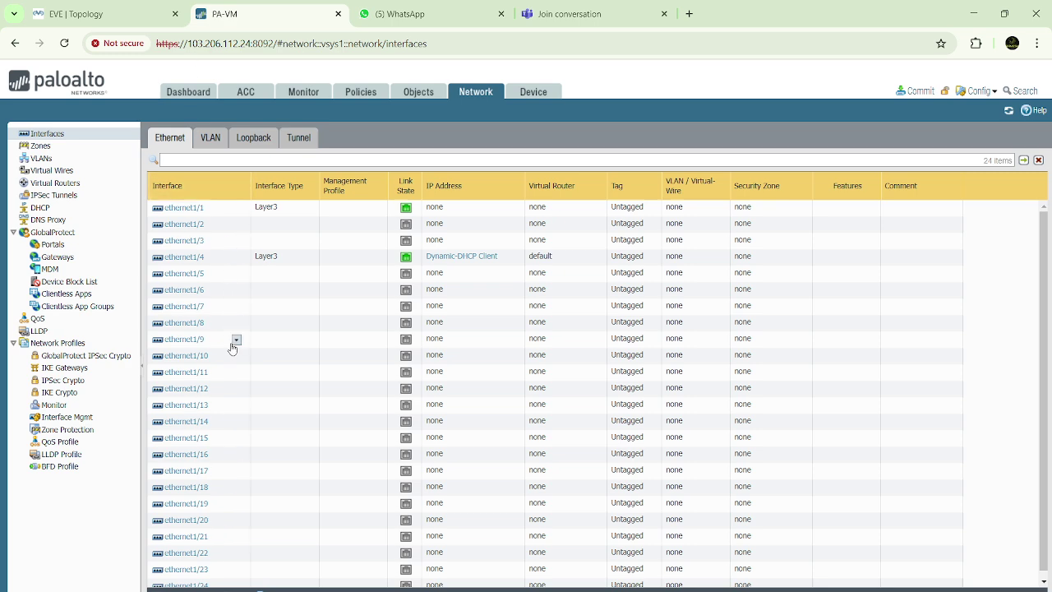
click(194, 211)
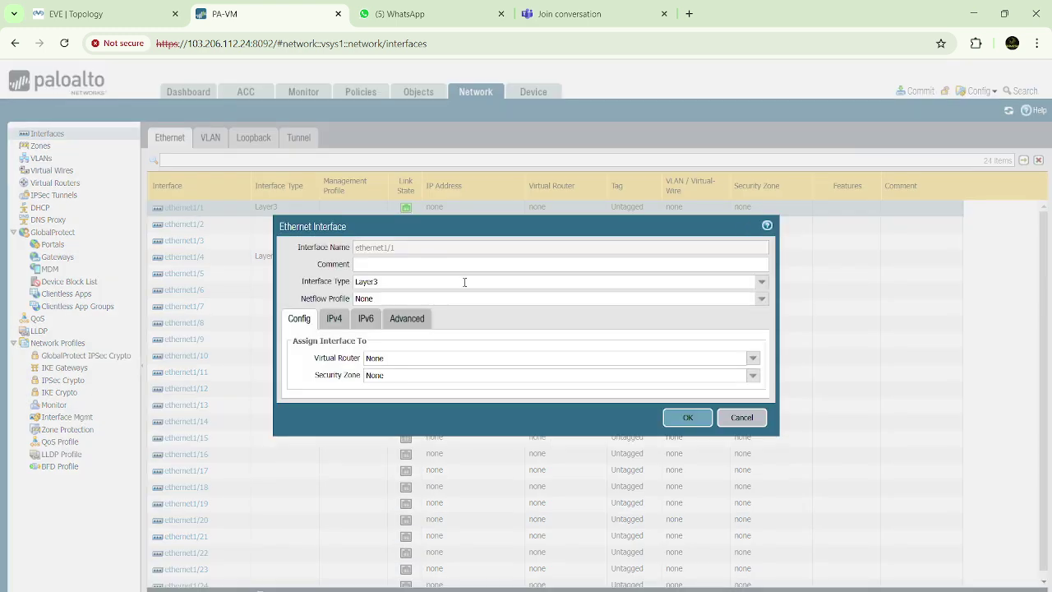
click(762, 283)
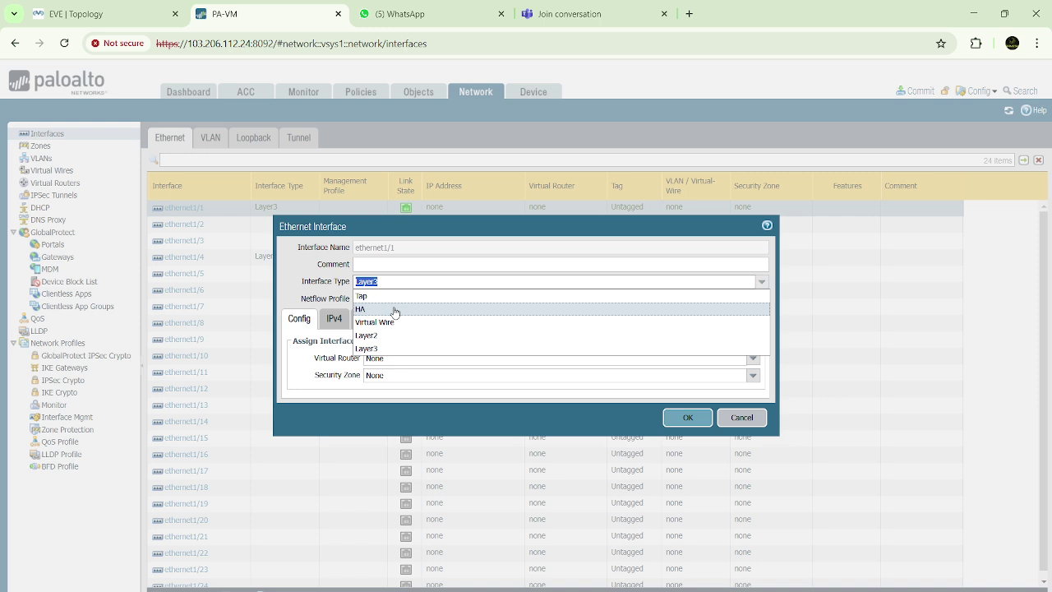
click(366, 349)
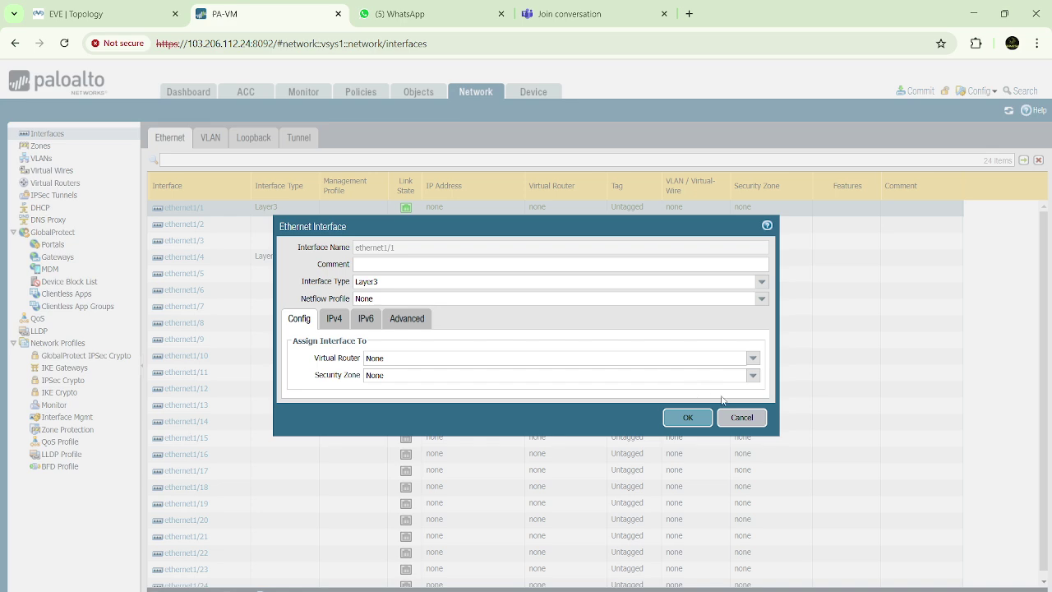
click(742, 417)
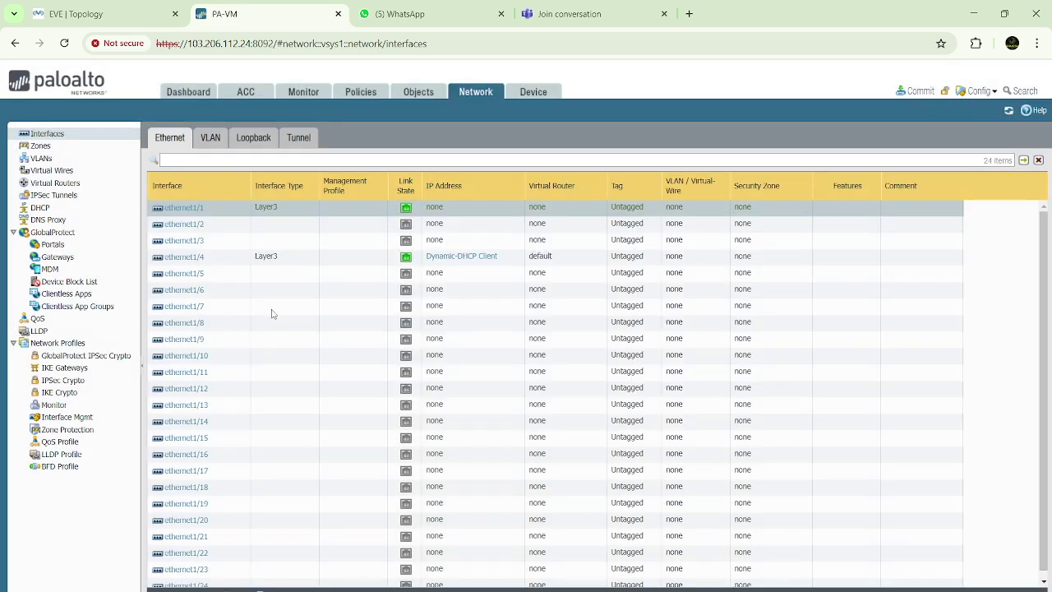
click(185, 208)
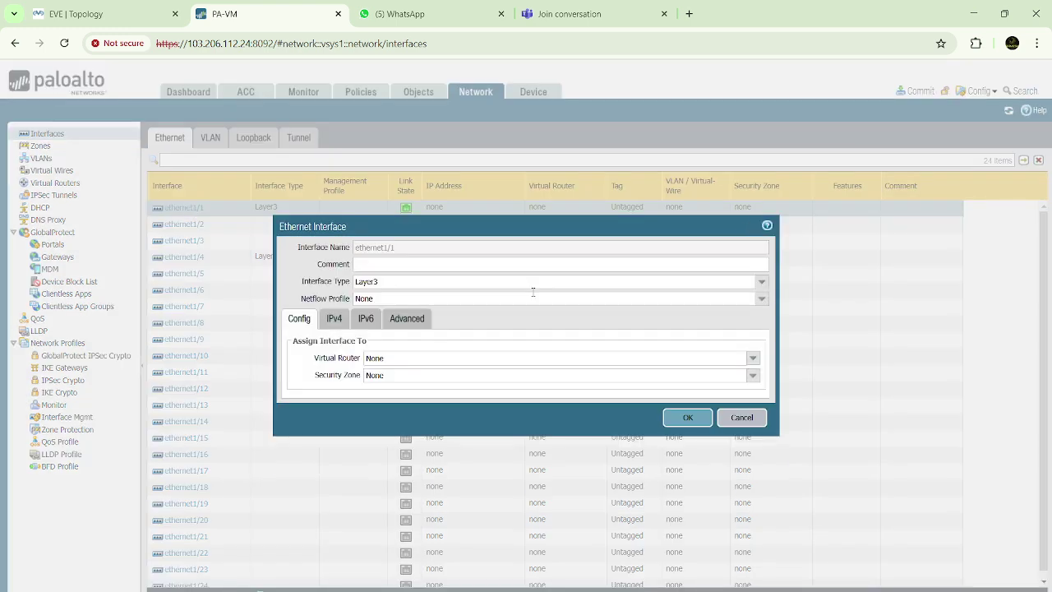
click(761, 282)
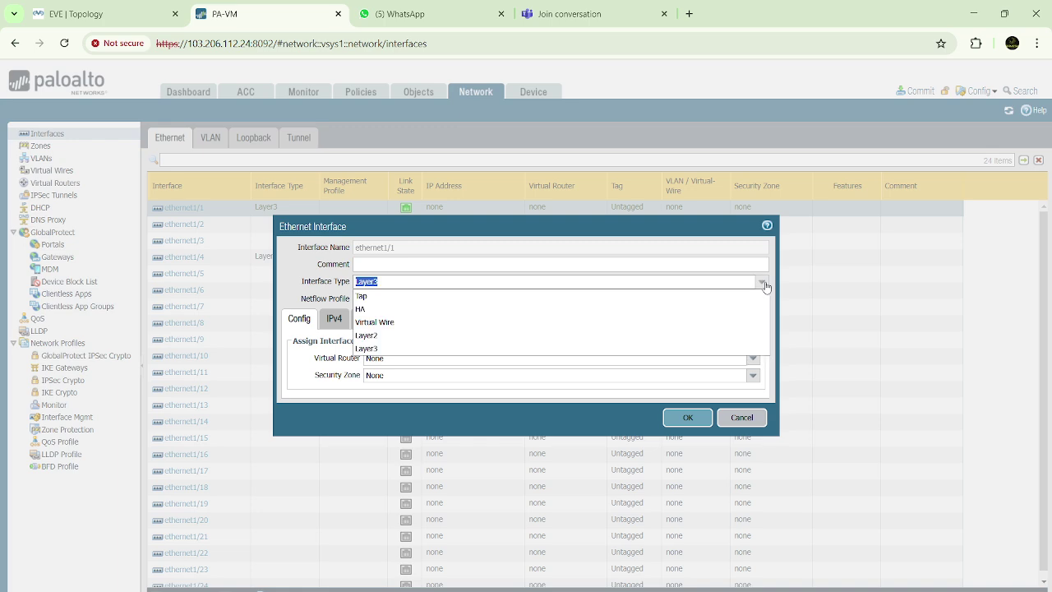
click(366, 349)
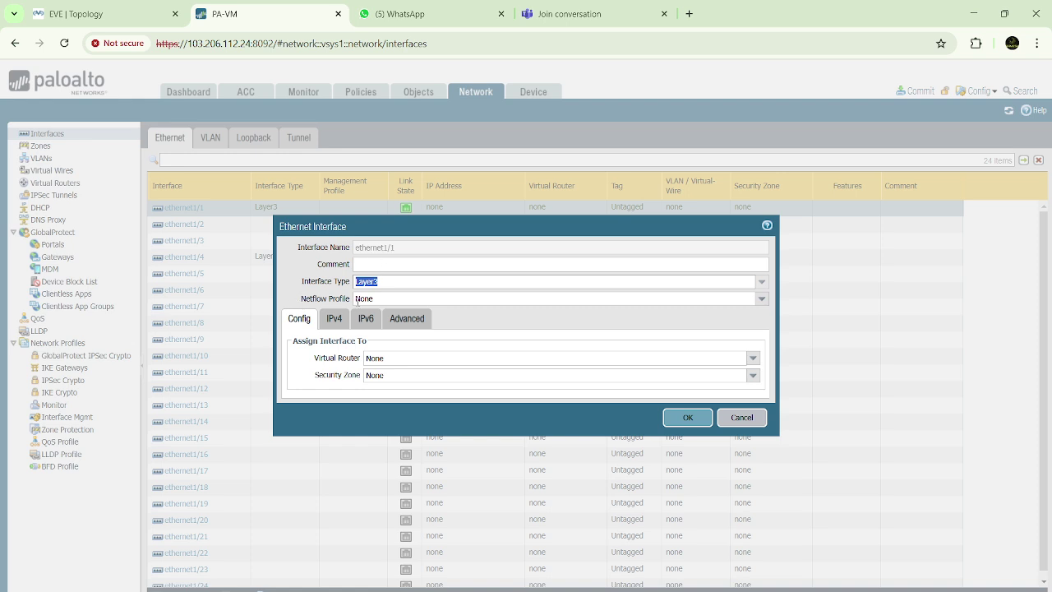
click(752, 358)
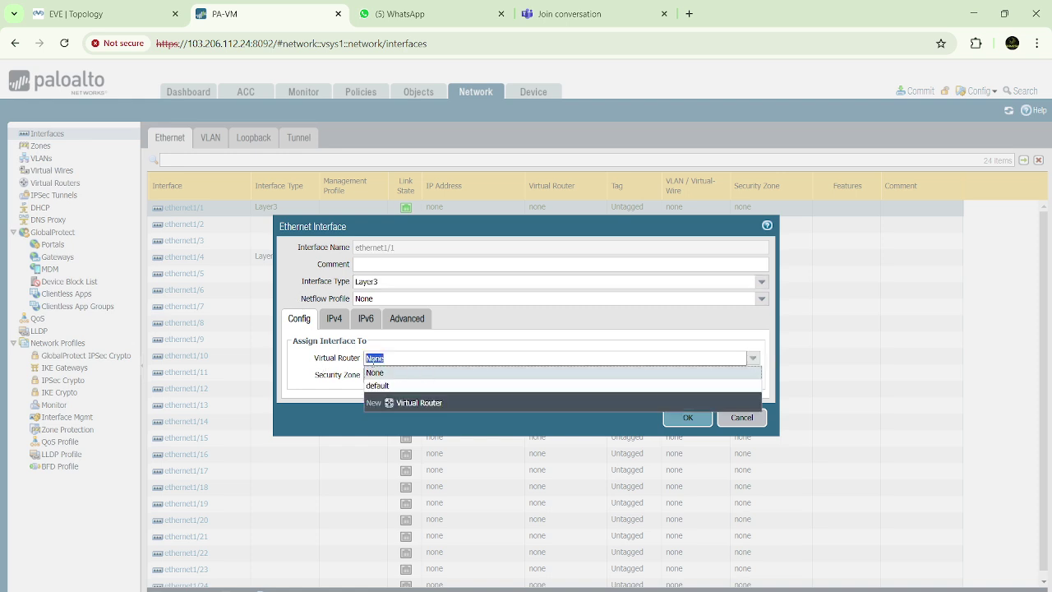
click(383, 386)
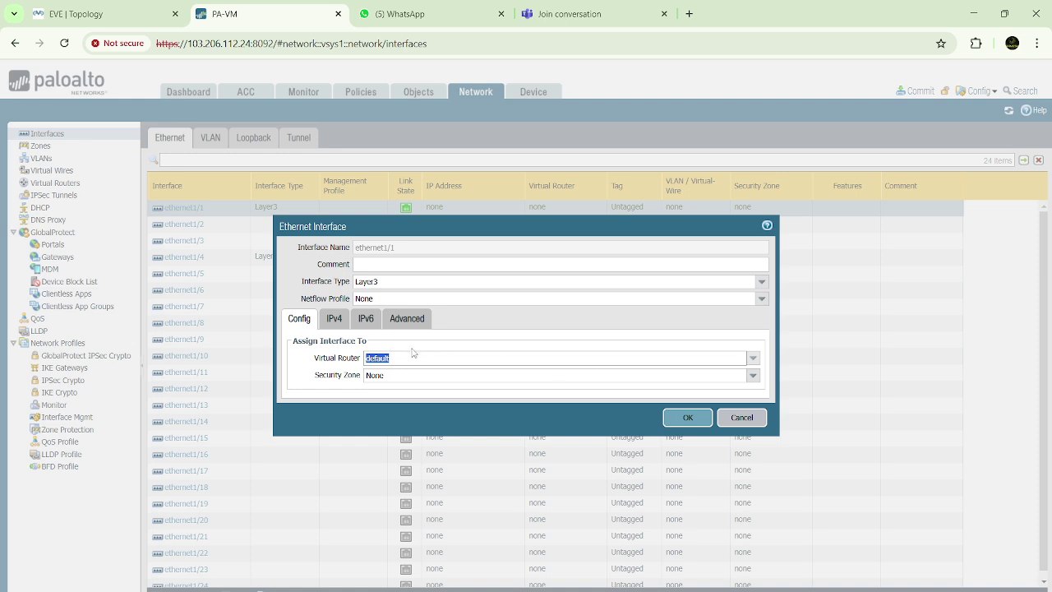
click(556, 359)
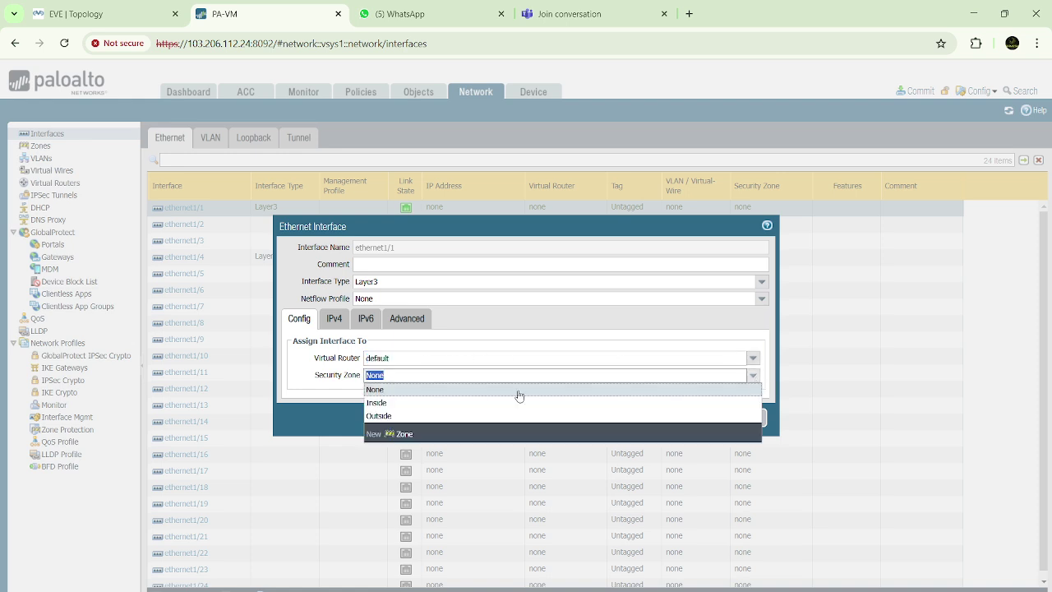
click(379, 404)
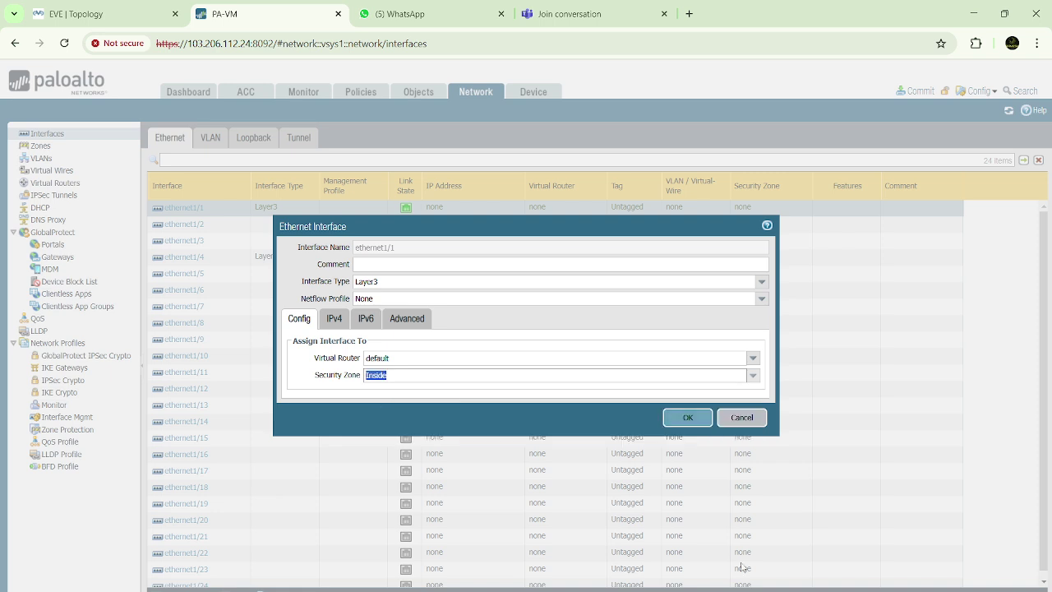
Give ethernet1/1 the IPv4 address 10.10.10.100/24 and save the interface
click(738, 590)
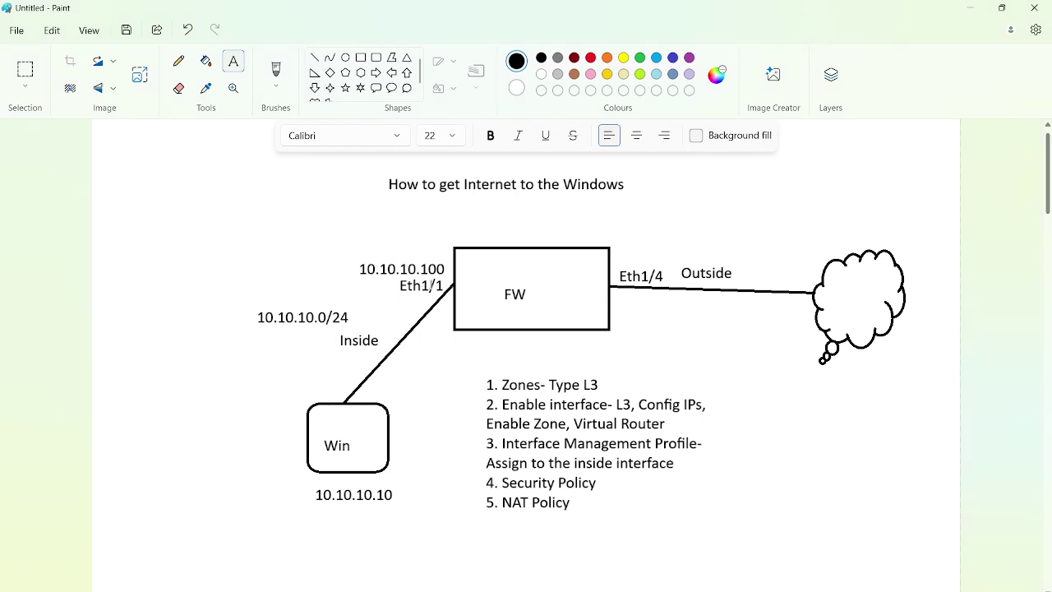
click(970, 10)
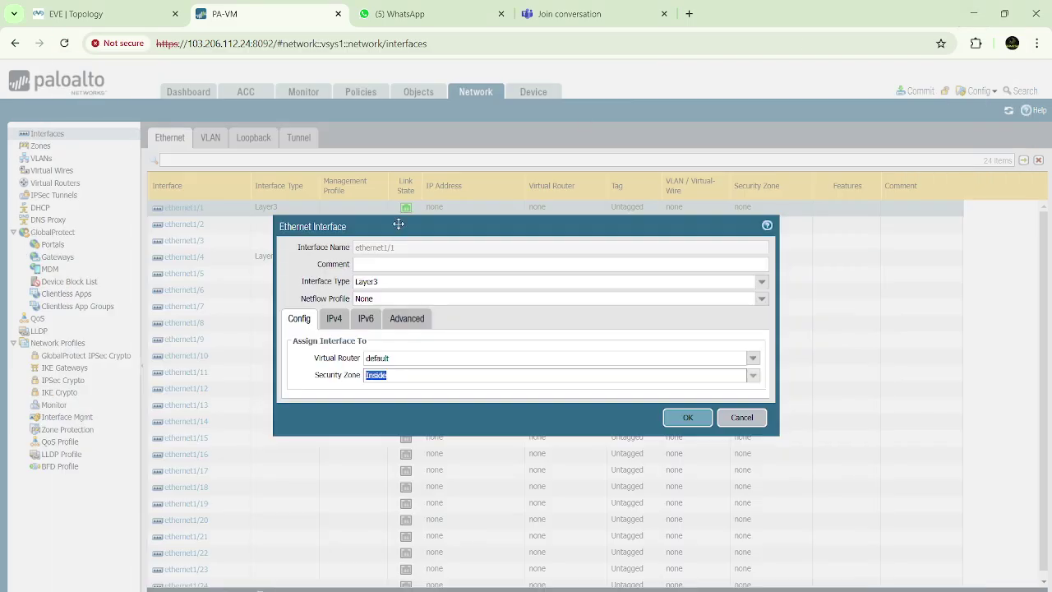
click(336, 320)
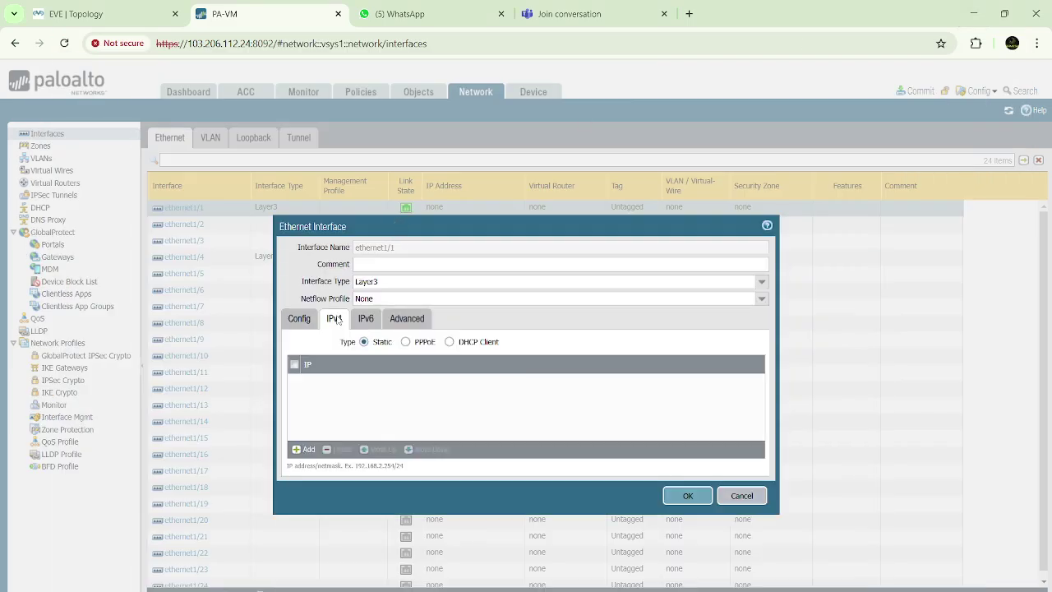
click(308, 451)
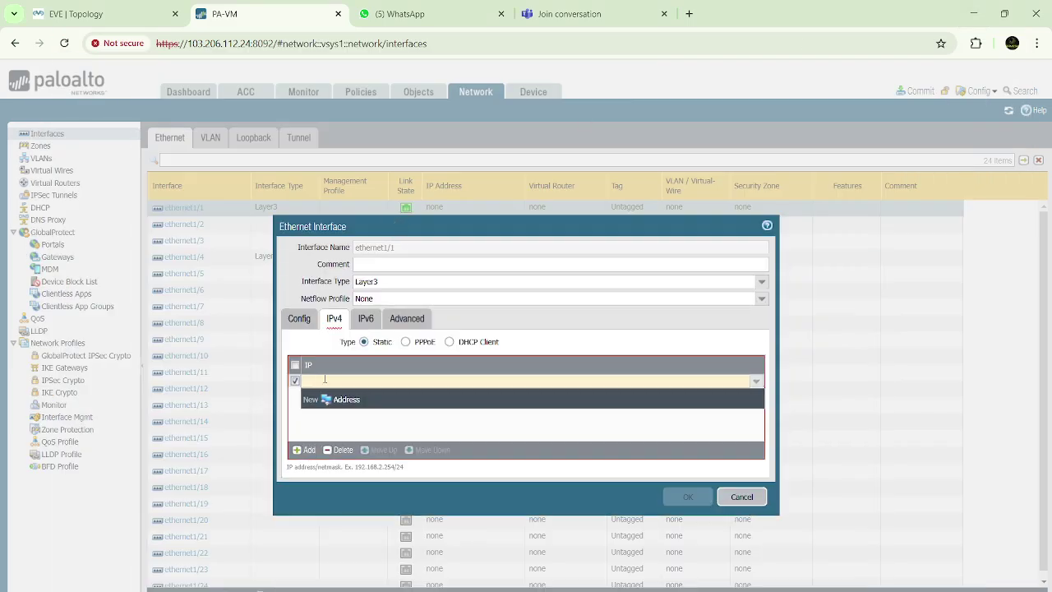
text(10)
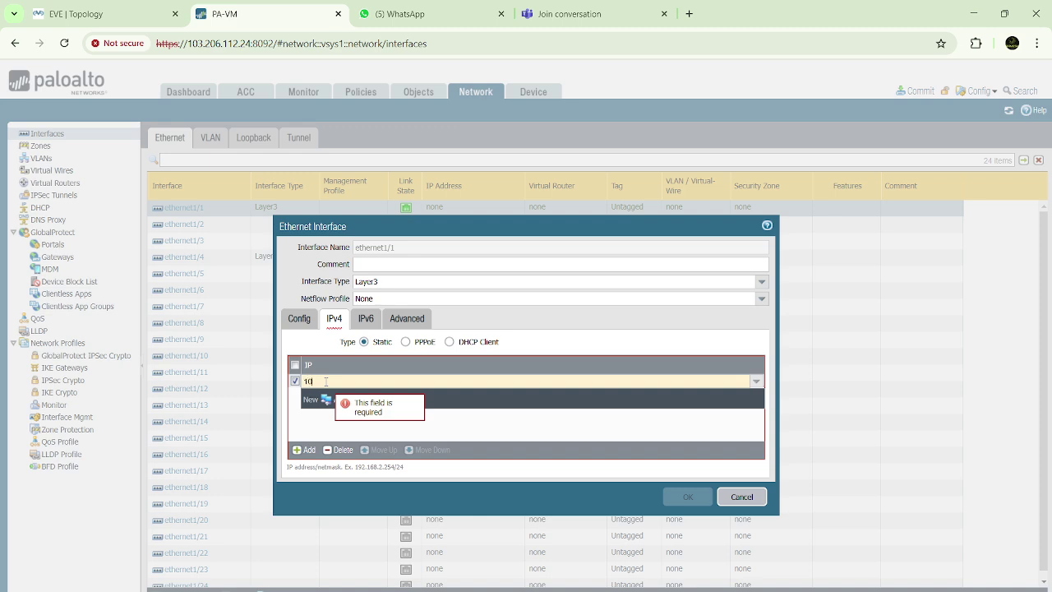
text(.10.10.1)
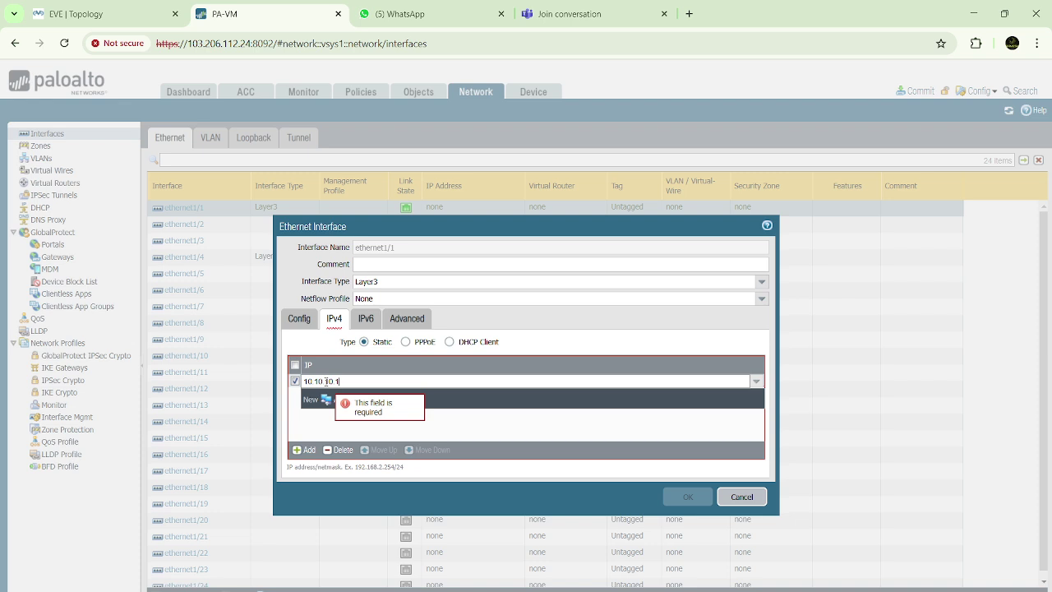
text(00/24)
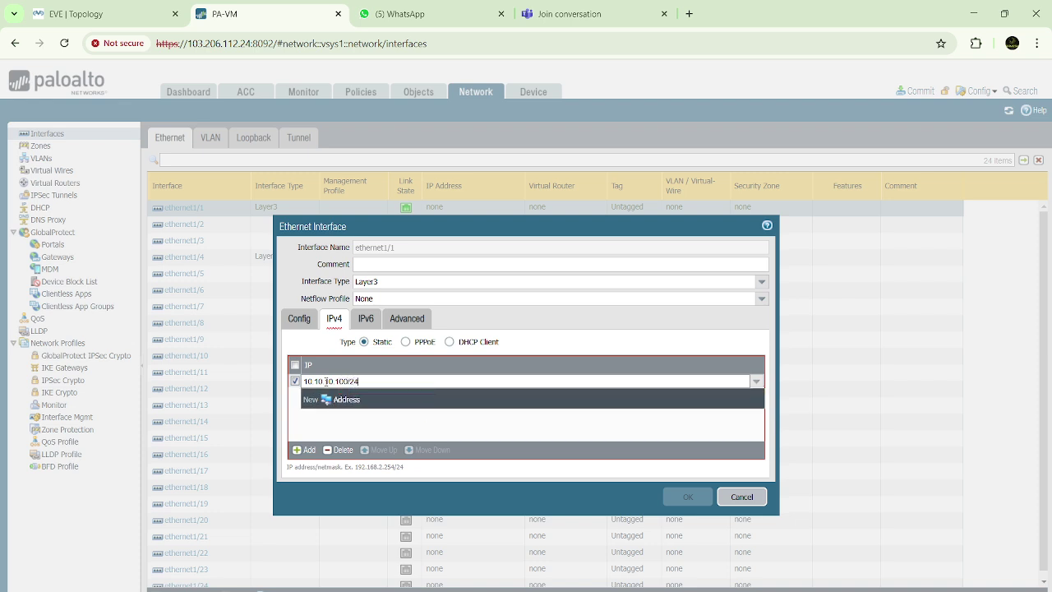
click(401, 423)
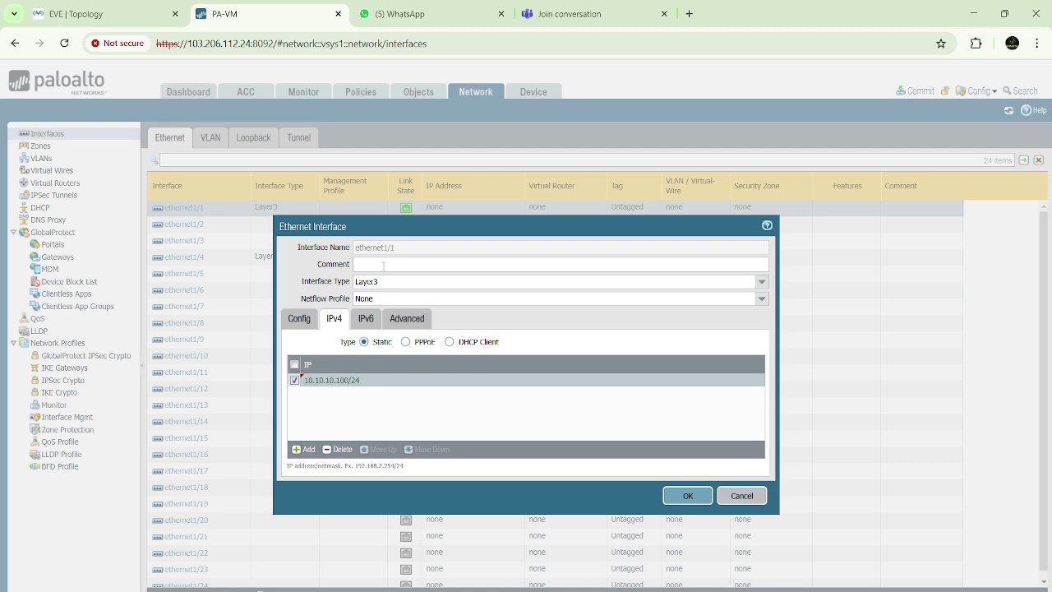
click(411, 320)
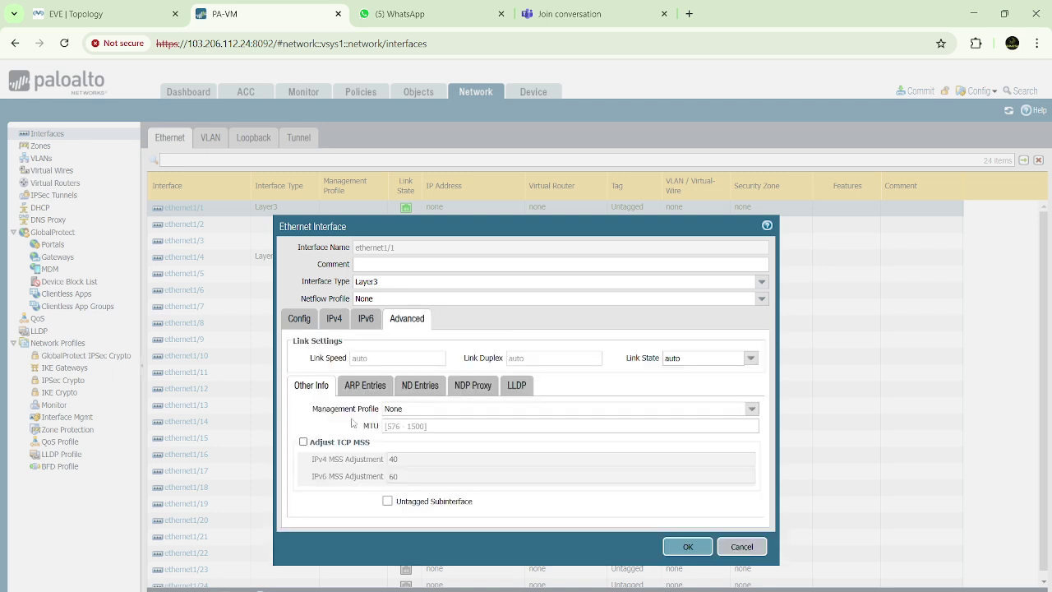
click(687, 548)
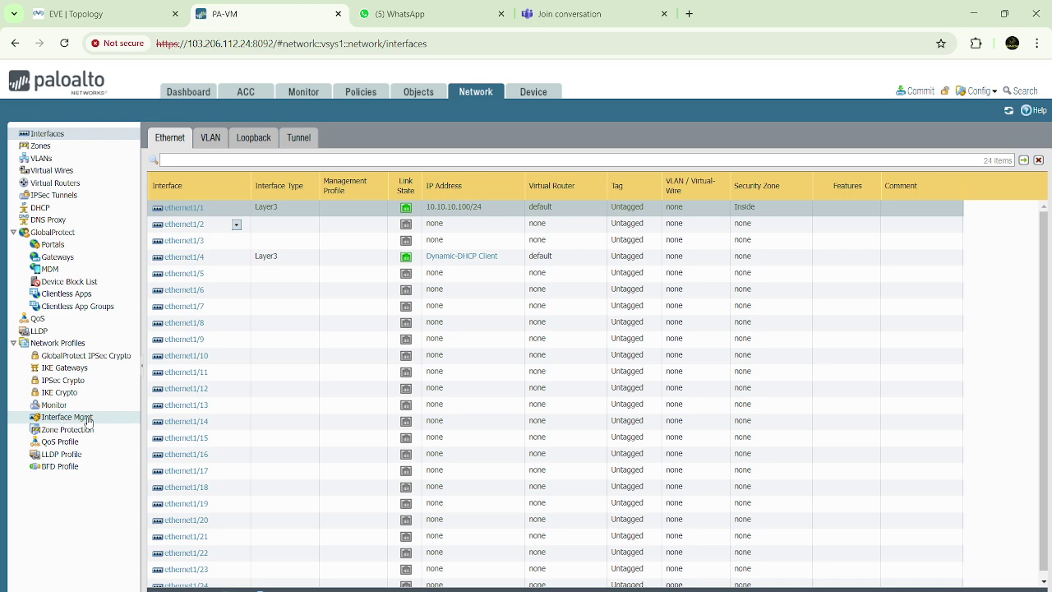
Create the Allow-Internet interface management profile permitting Ping and HTTPS
click(82, 421)
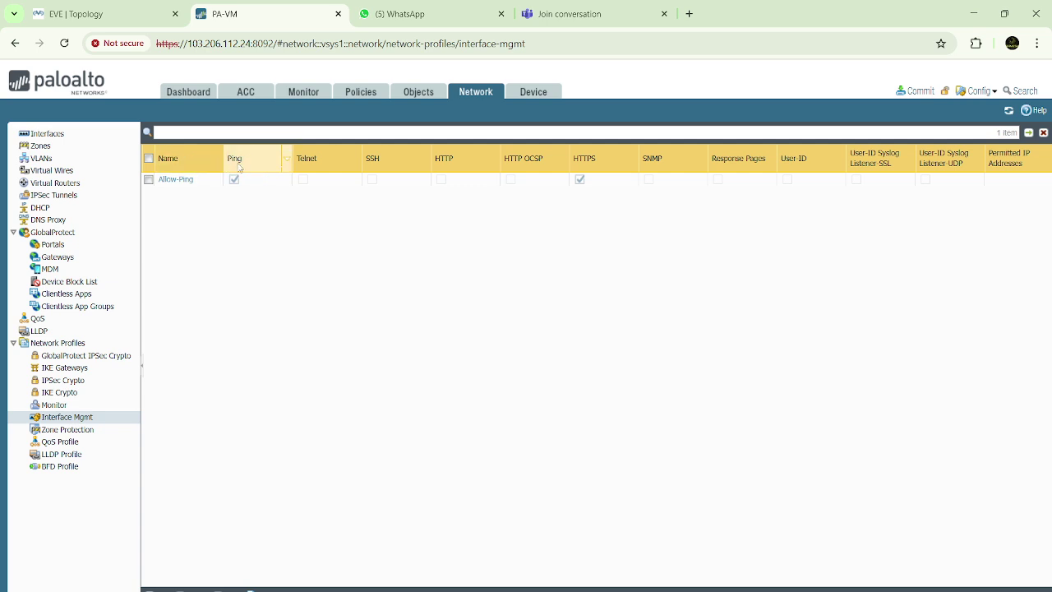
click(157, 590)
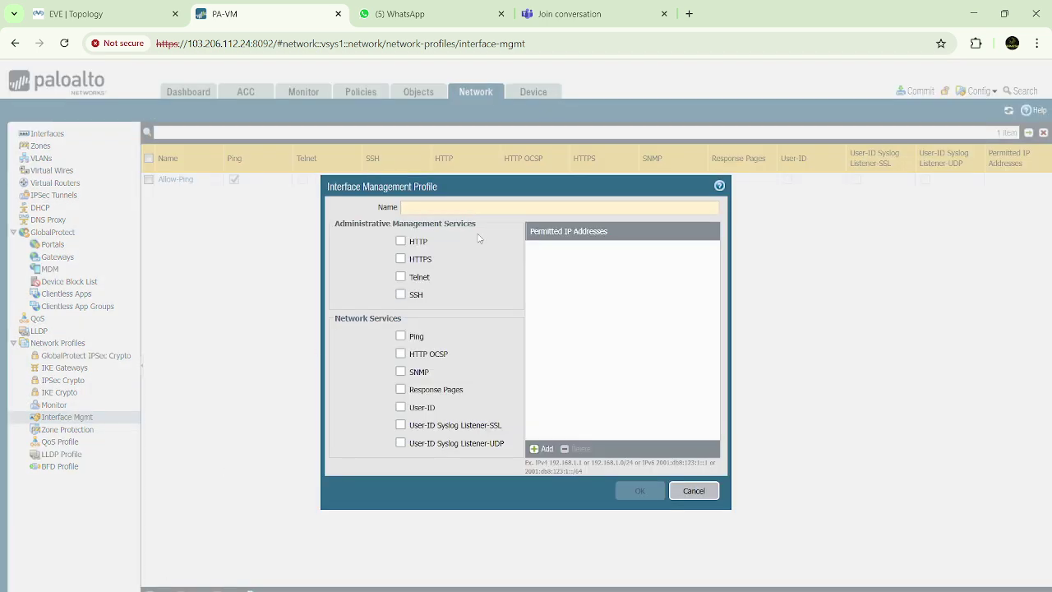
text(Al)
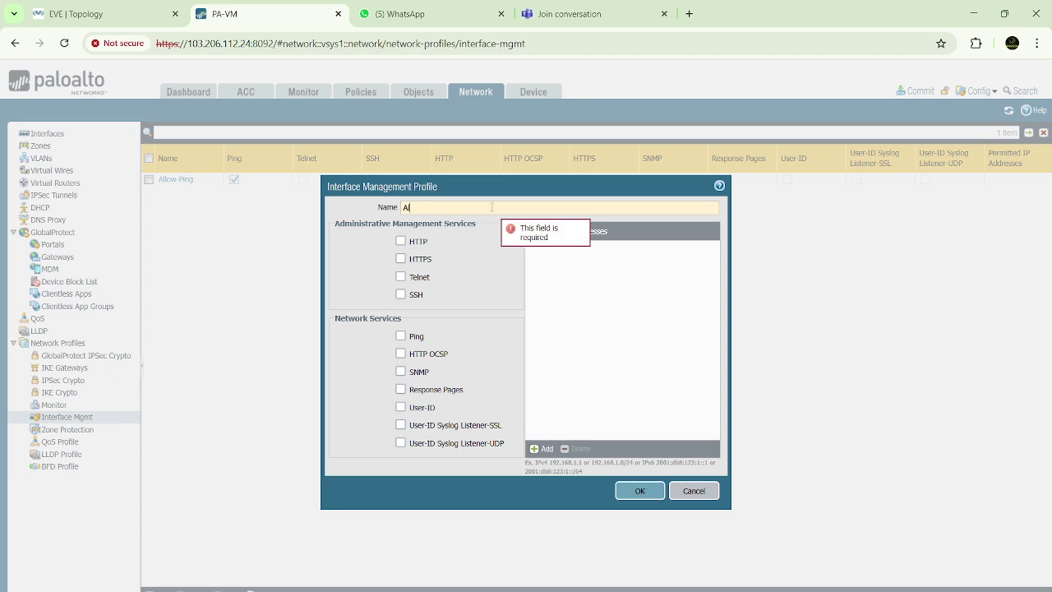
text(low Internet)
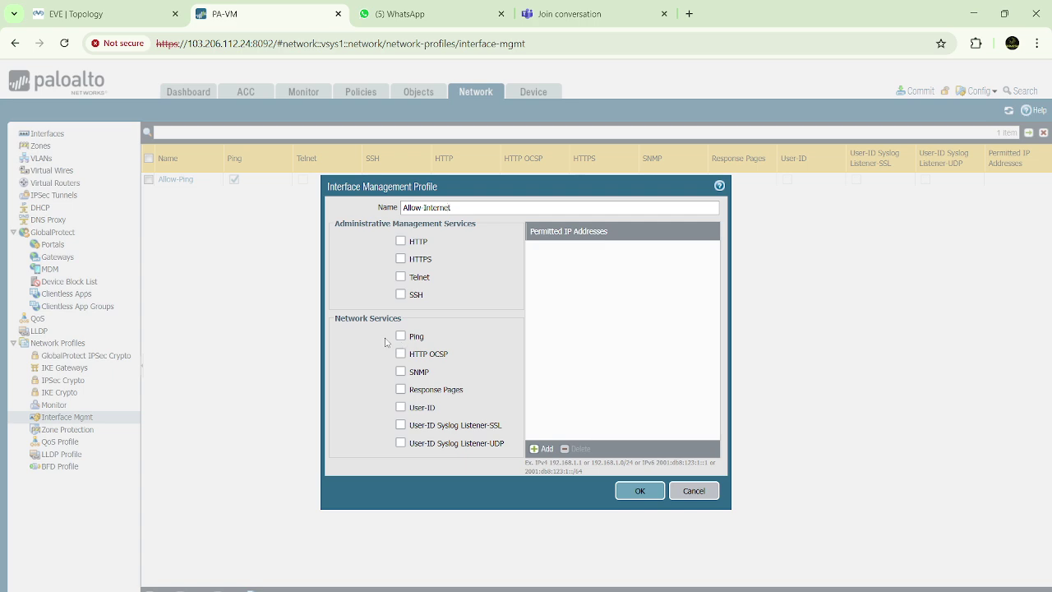
click(400, 337)
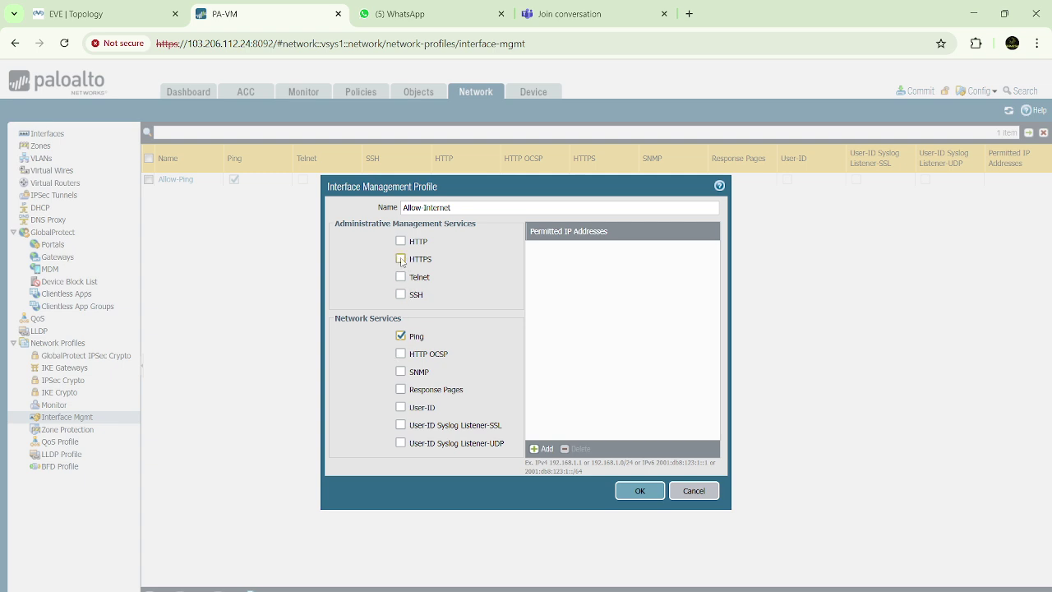
click(401, 259)
click(641, 491)
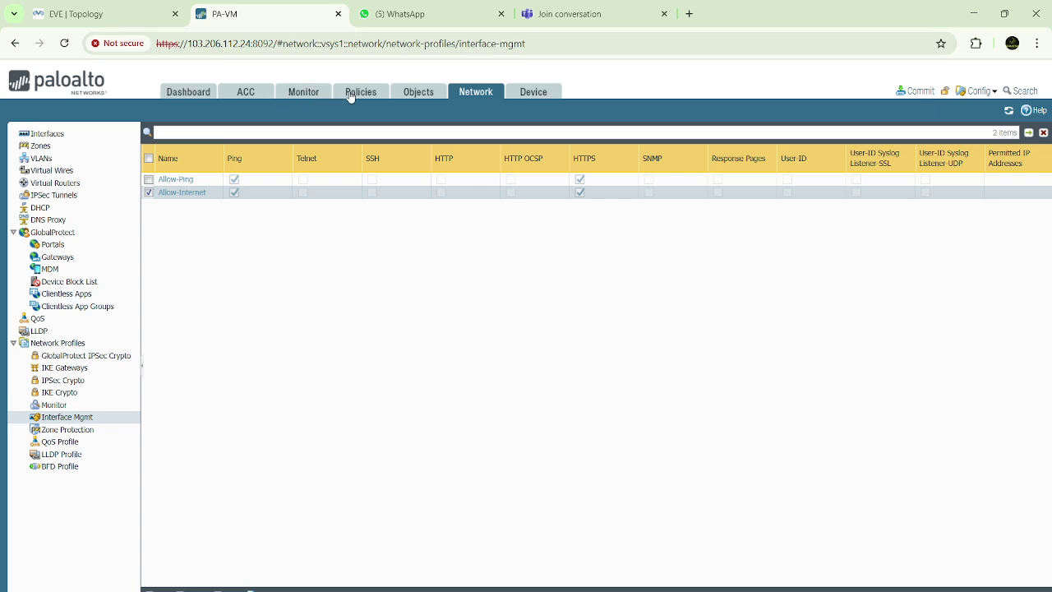
click(49, 134)
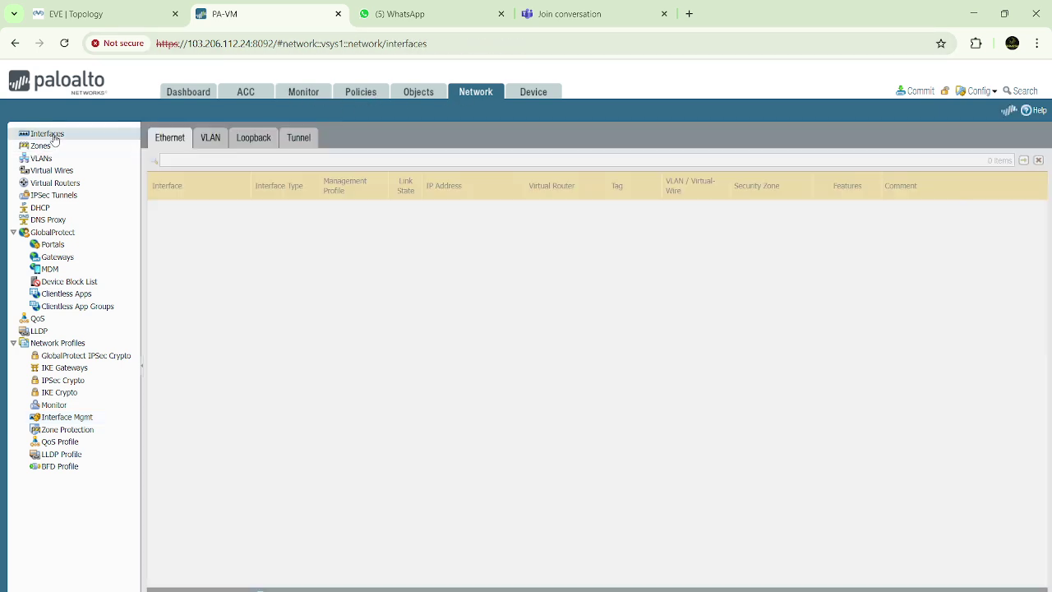
Choose Allow-Internet as ethernet1/1's management profile on the Advanced tab
click(187, 211)
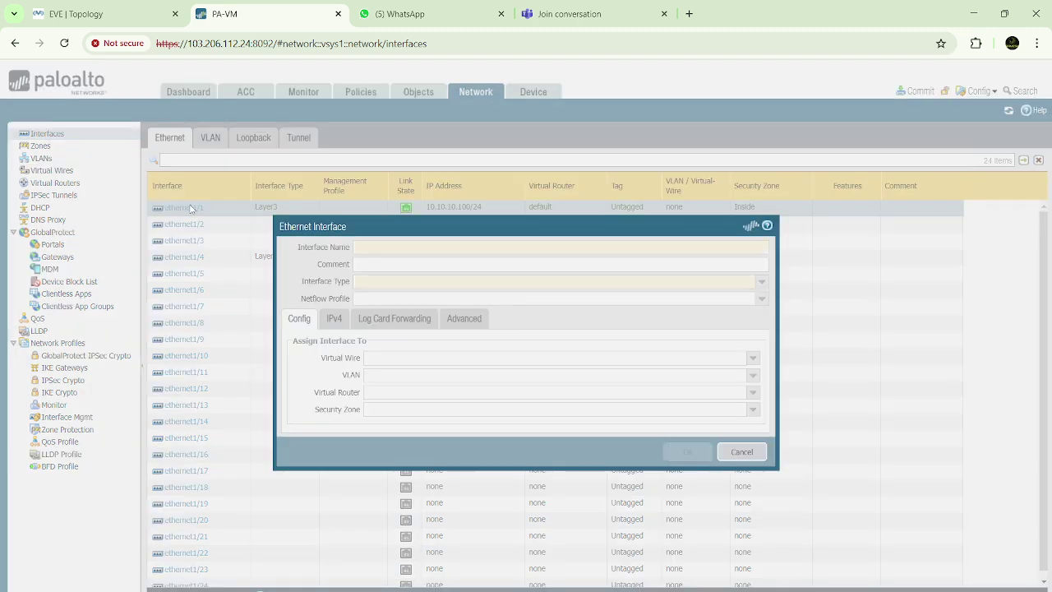
click(418, 321)
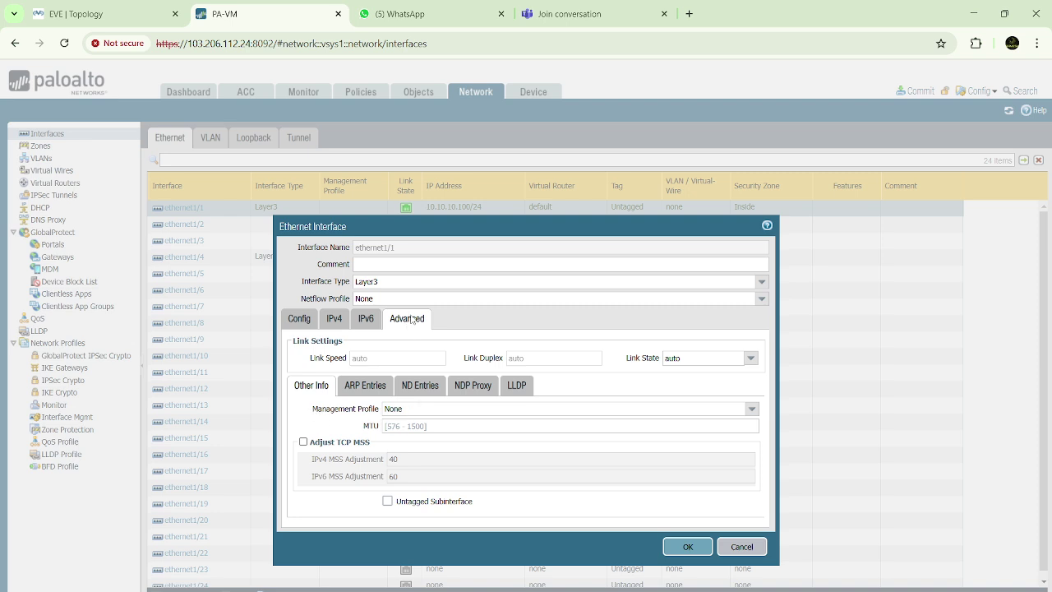
click(749, 411)
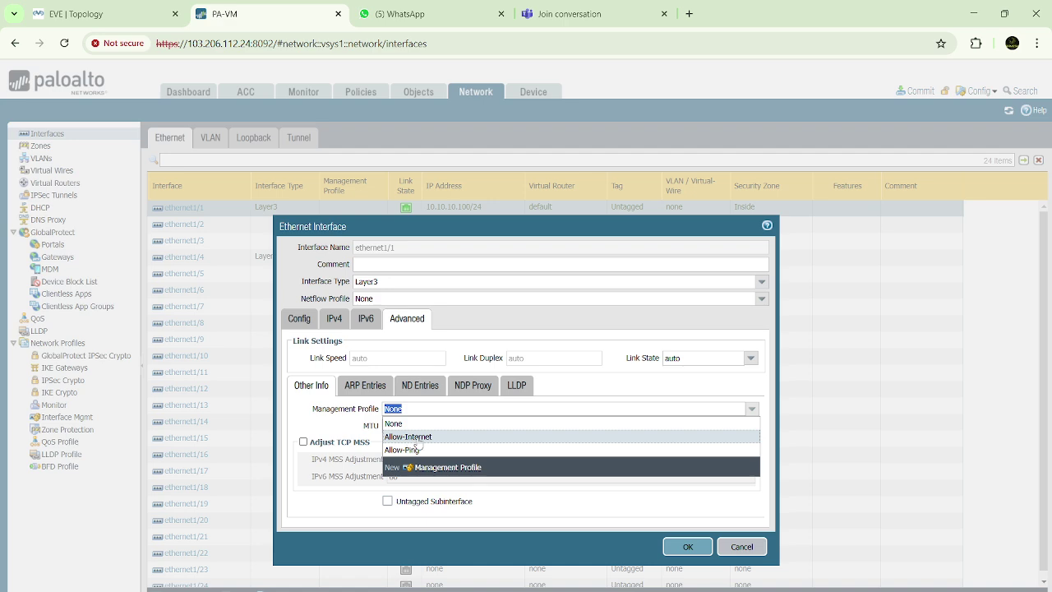
click(418, 441)
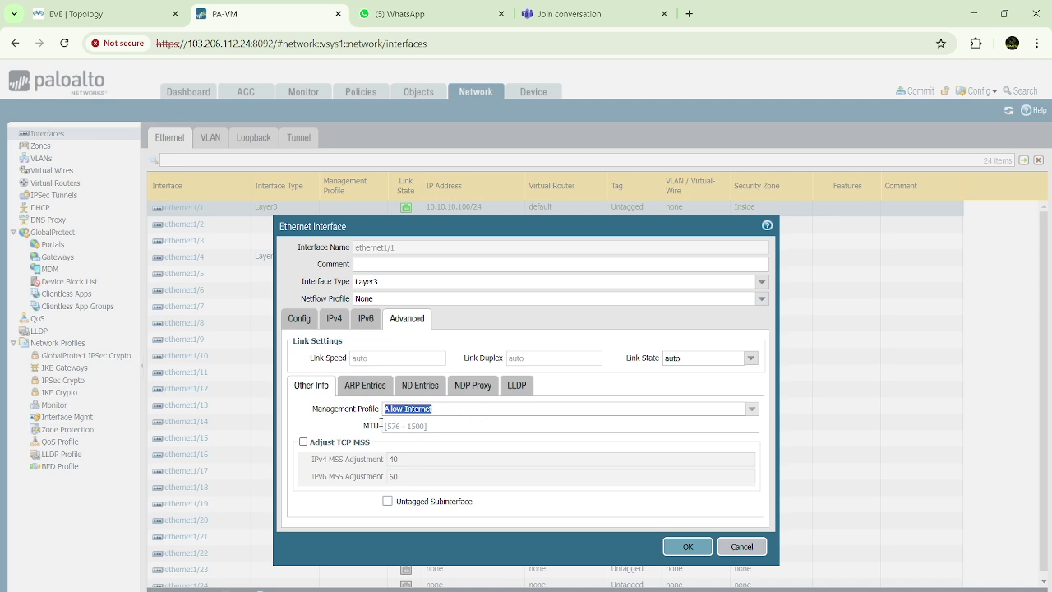
click(382, 424)
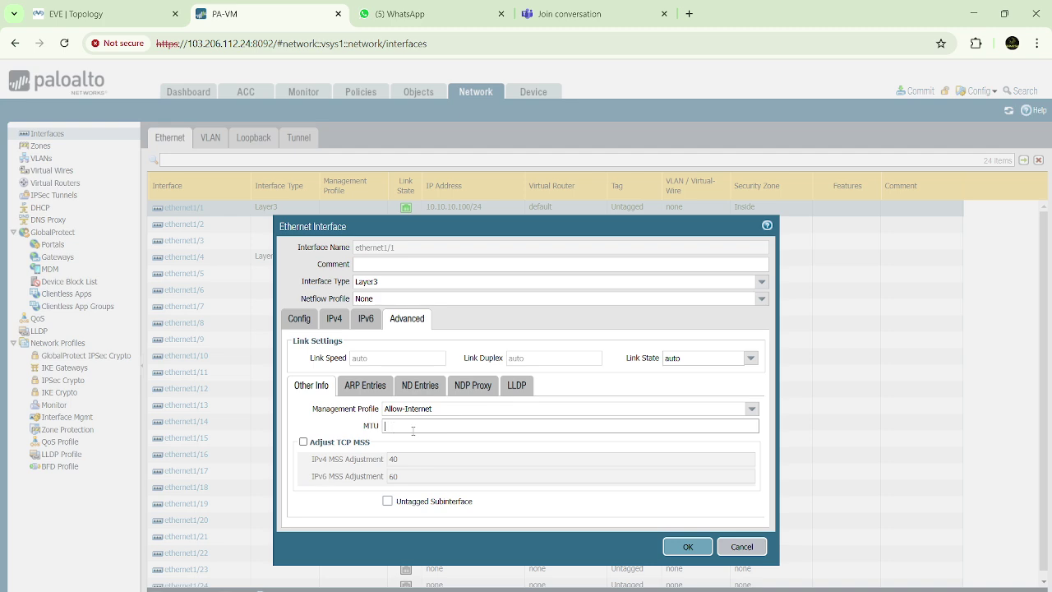
drag(365, 430, 375, 433)
click(378, 430)
drag(310, 411, 378, 417)
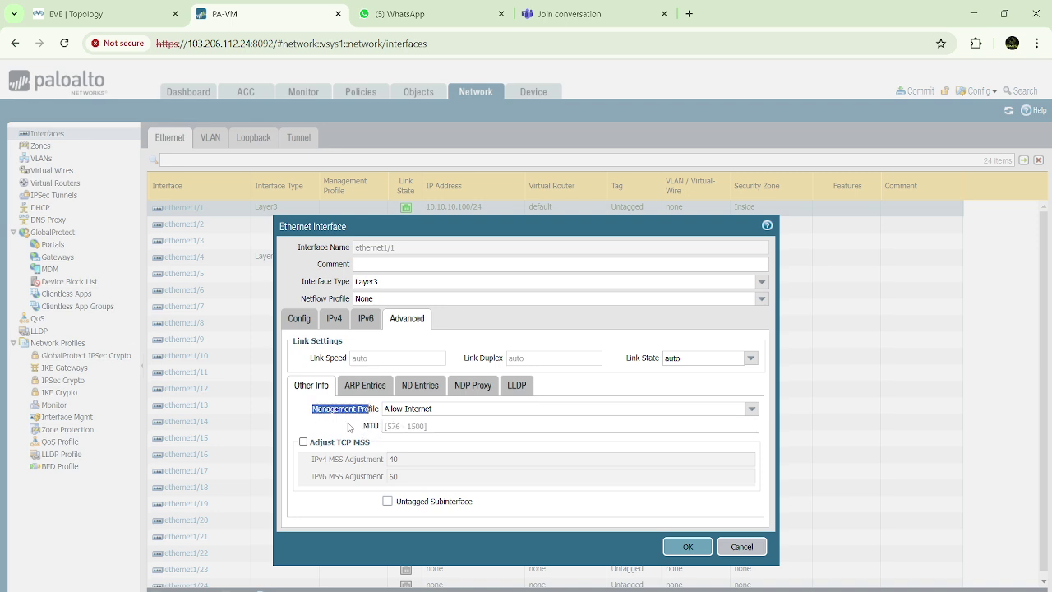
click(350, 428)
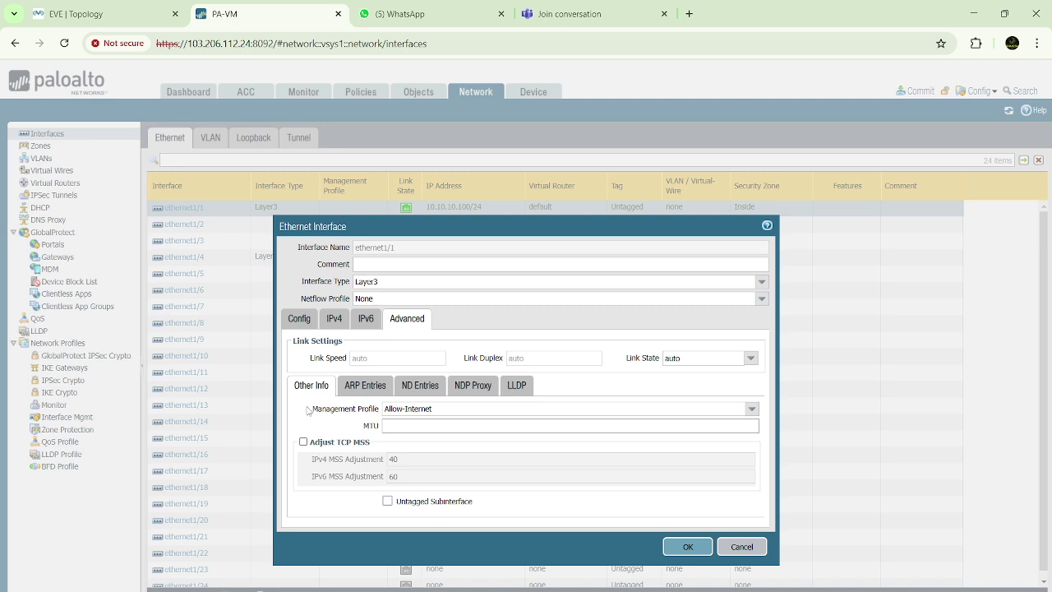
drag(309, 411, 452, 423)
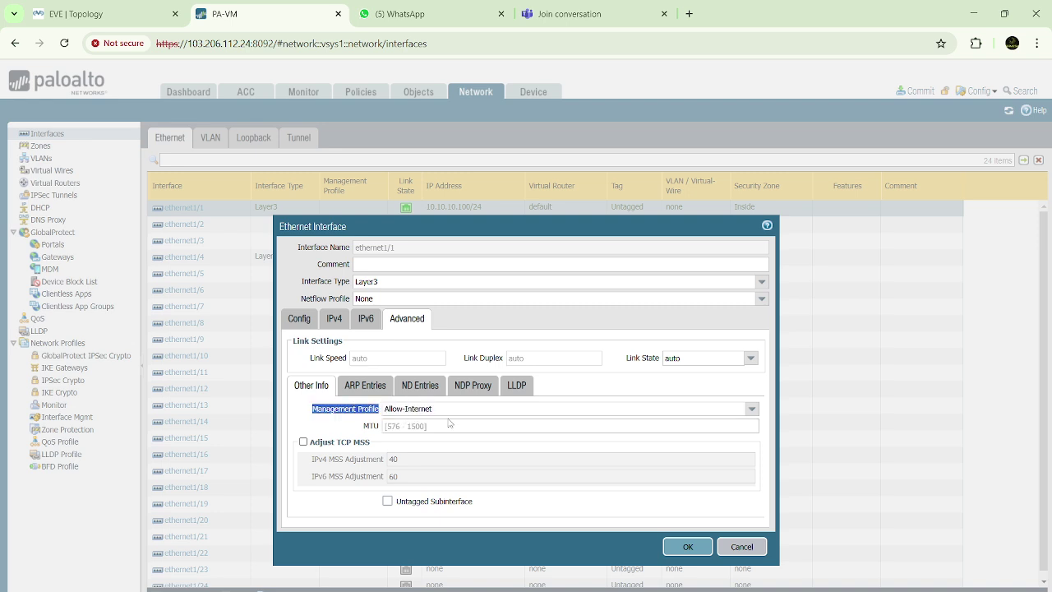
Save ethernet1/1, accepting the management-profile warning, and glance at the network diagram
click(698, 549)
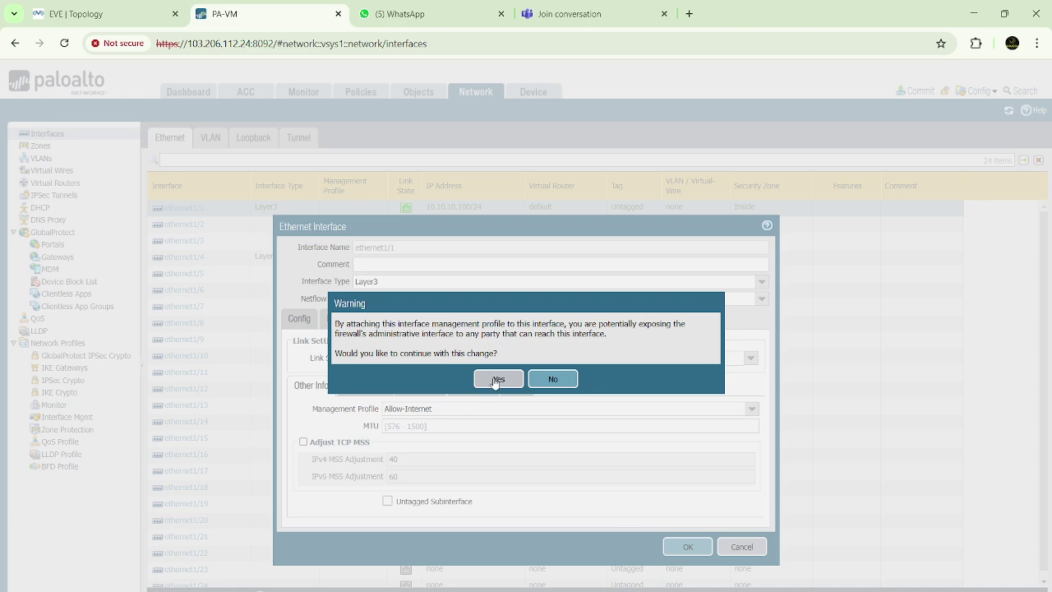
click(495, 379)
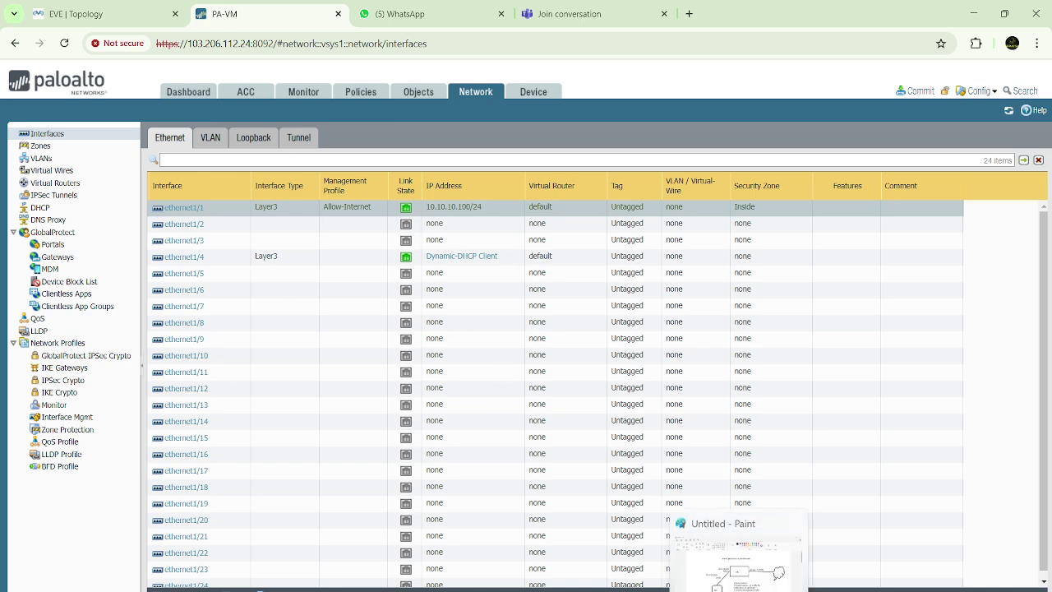
click(738, 575)
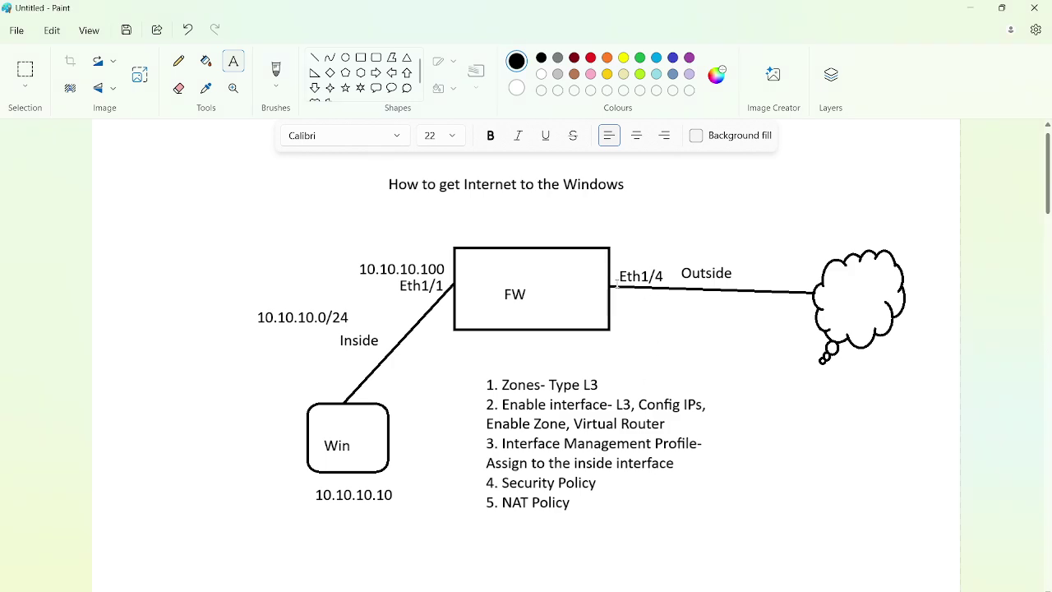
key(alt+Tab)
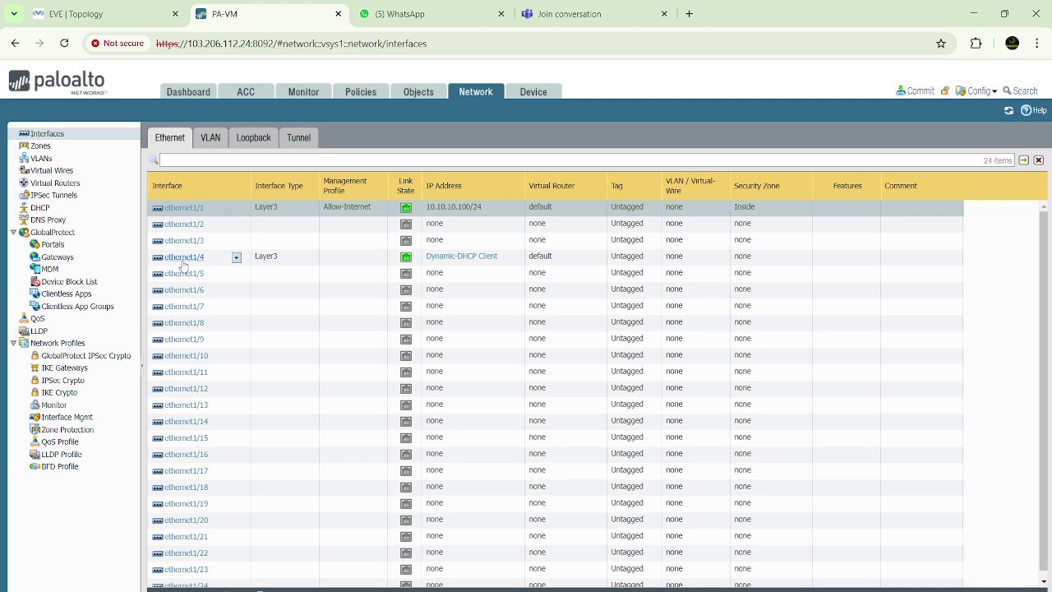
Set ethernet1/4 as Layer3 on the default virtual router in the Outside zone
click(182, 260)
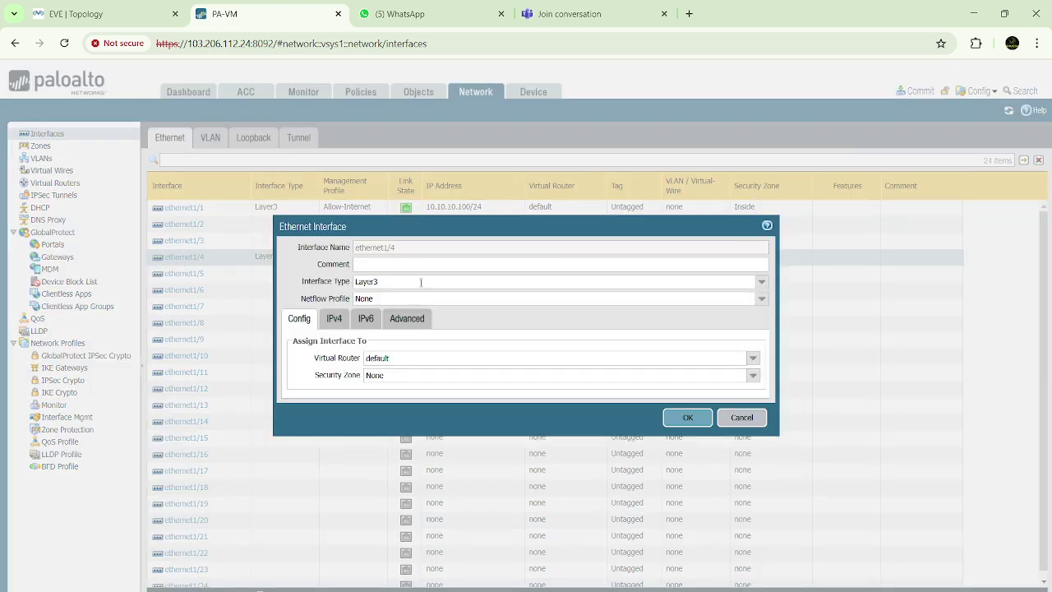
click(761, 283)
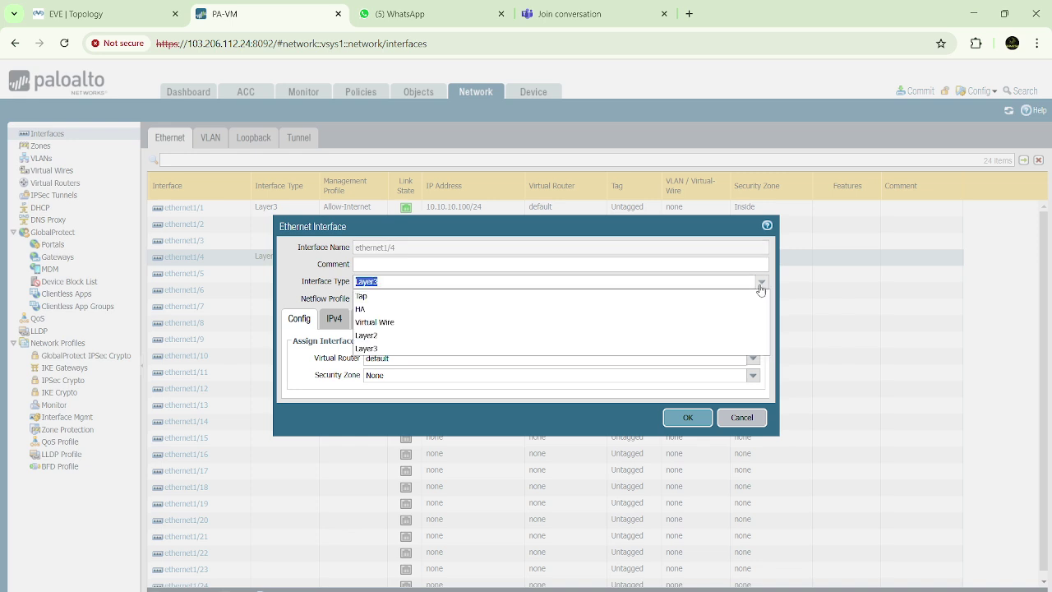
click(375, 350)
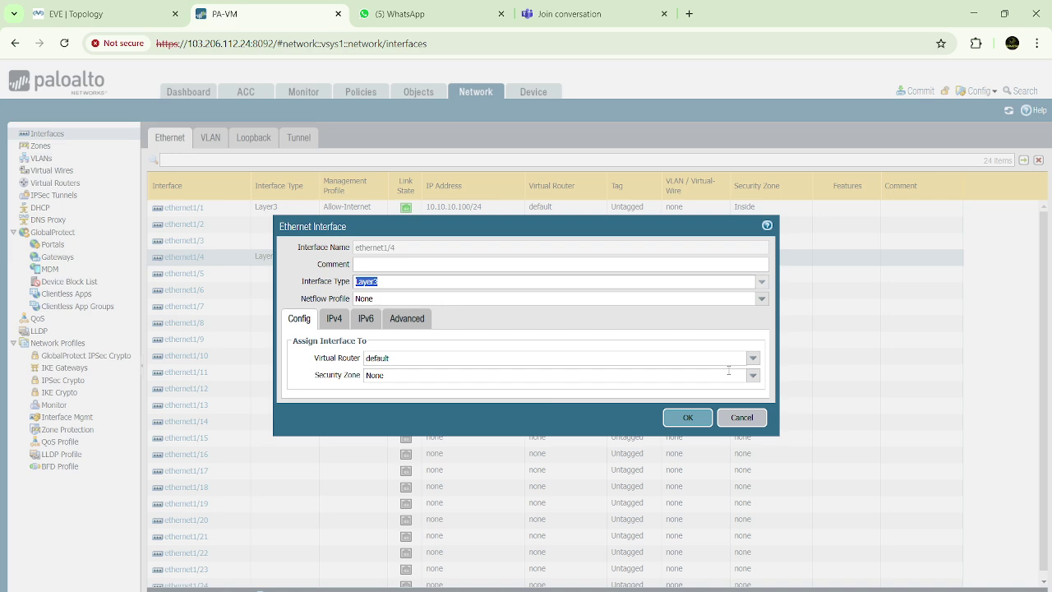
click(752, 357)
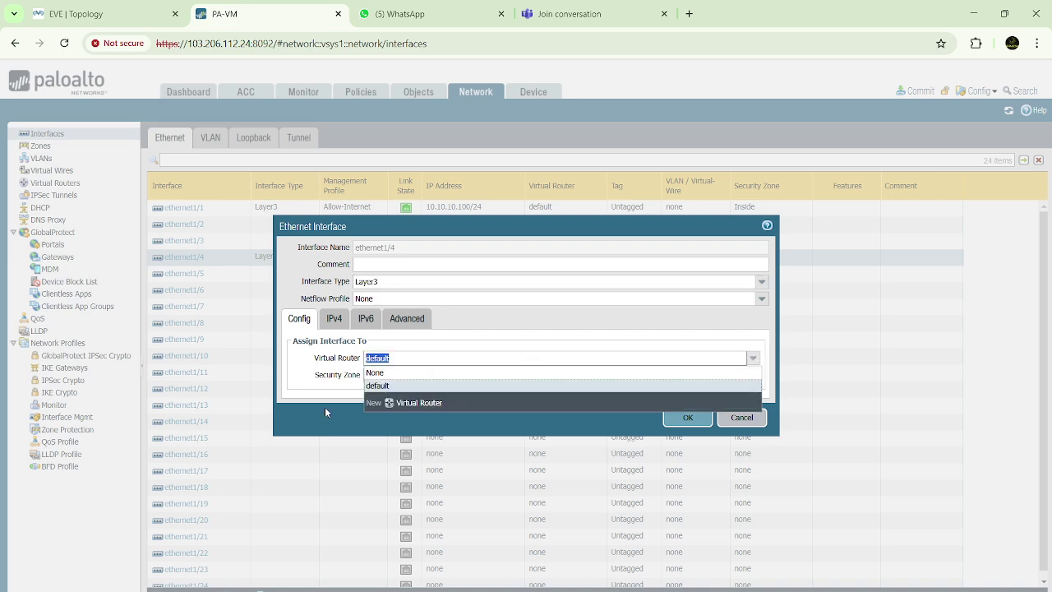
click(374, 387)
click(751, 376)
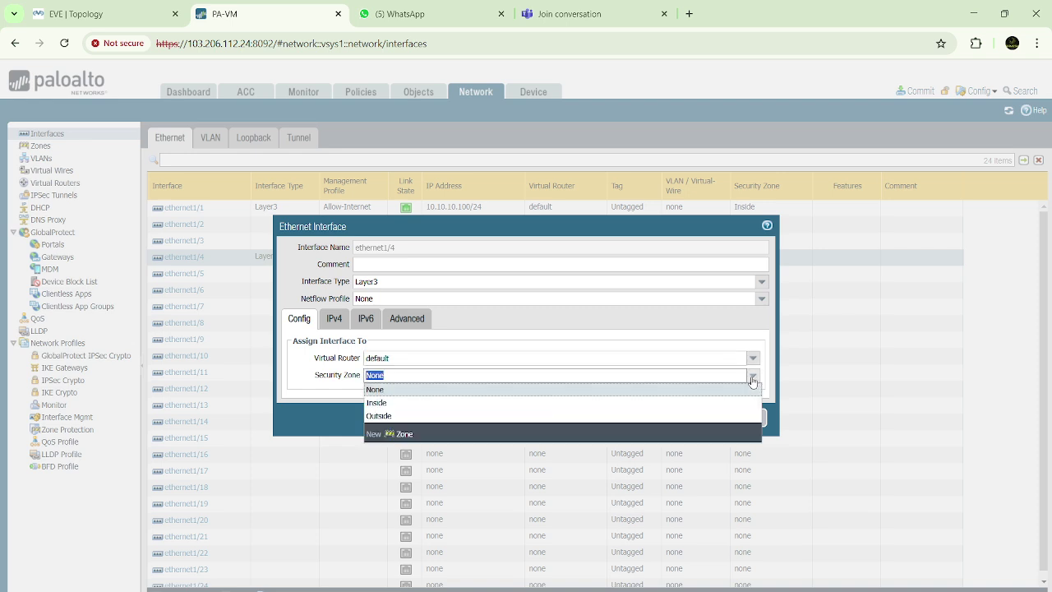
click(380, 416)
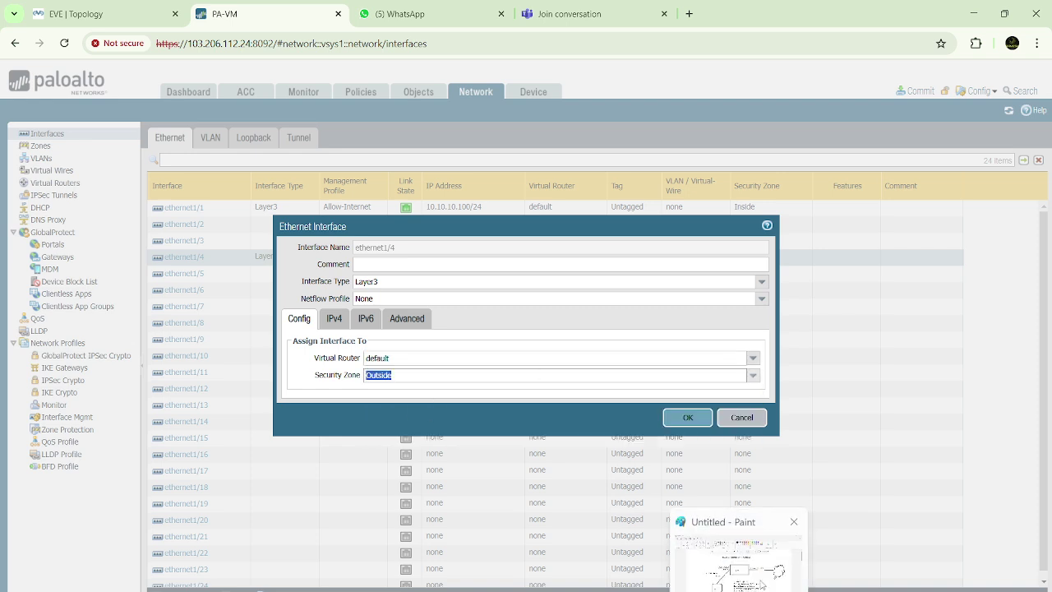
click(759, 570)
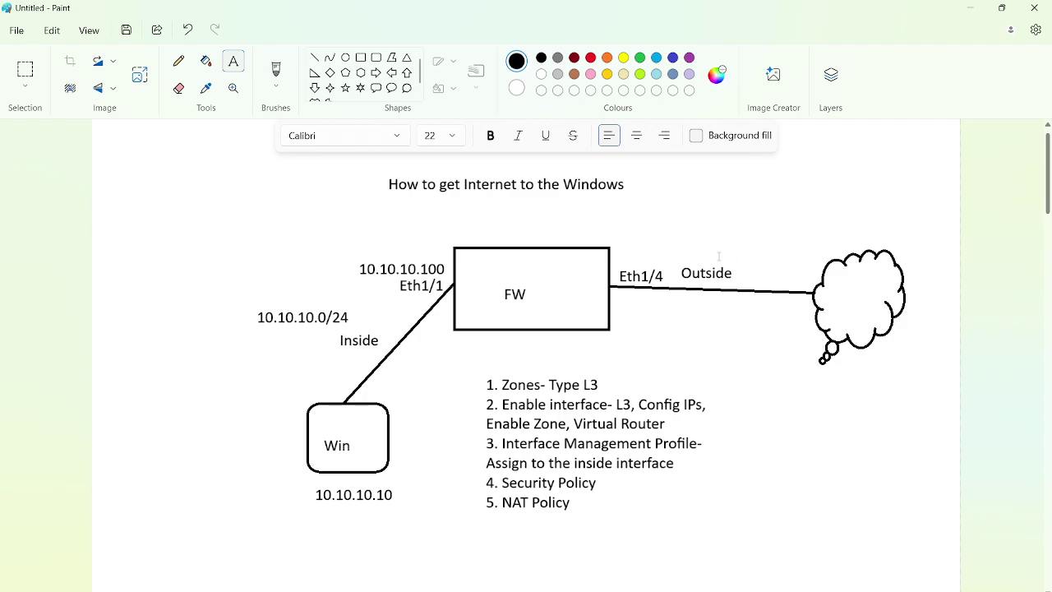
key(alt+Tab)
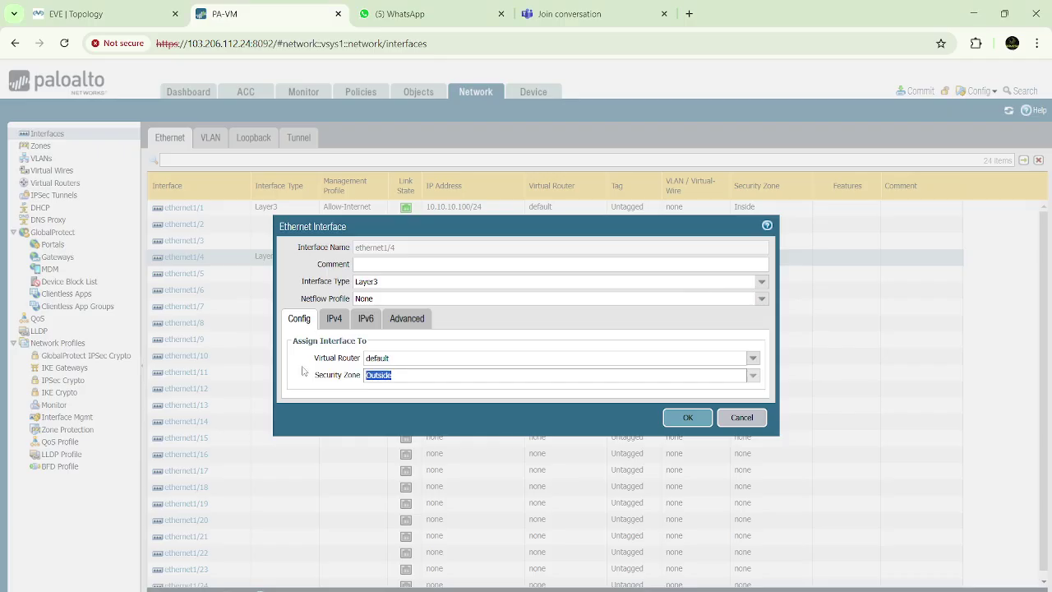
click(333, 321)
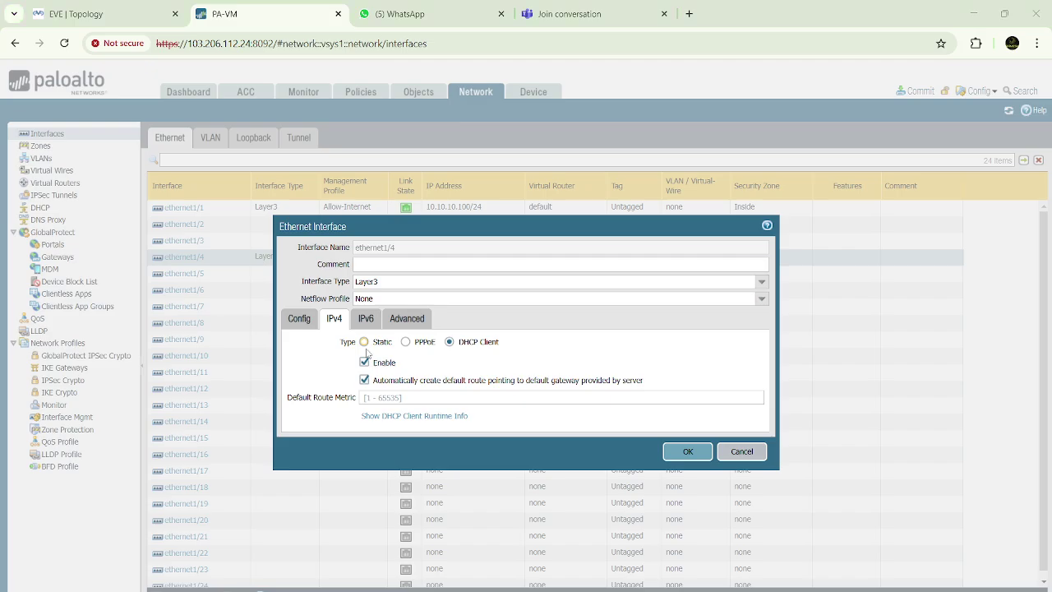
key(alt+Tab)
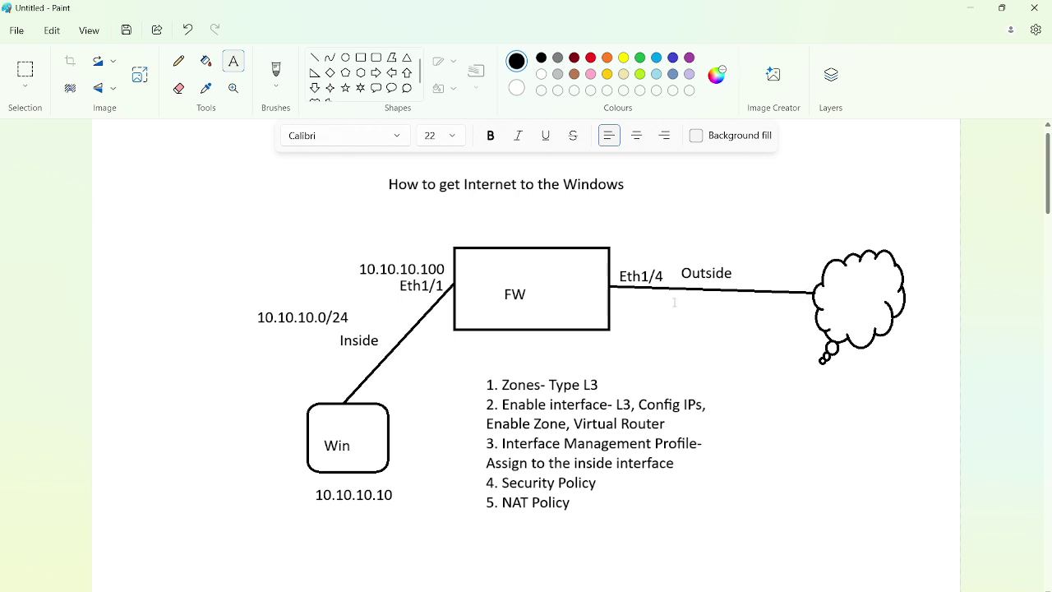
View the EVE-NG lab topology showing the firewall's eth1/4 linked to the Net cloud
key(alt+Tab)
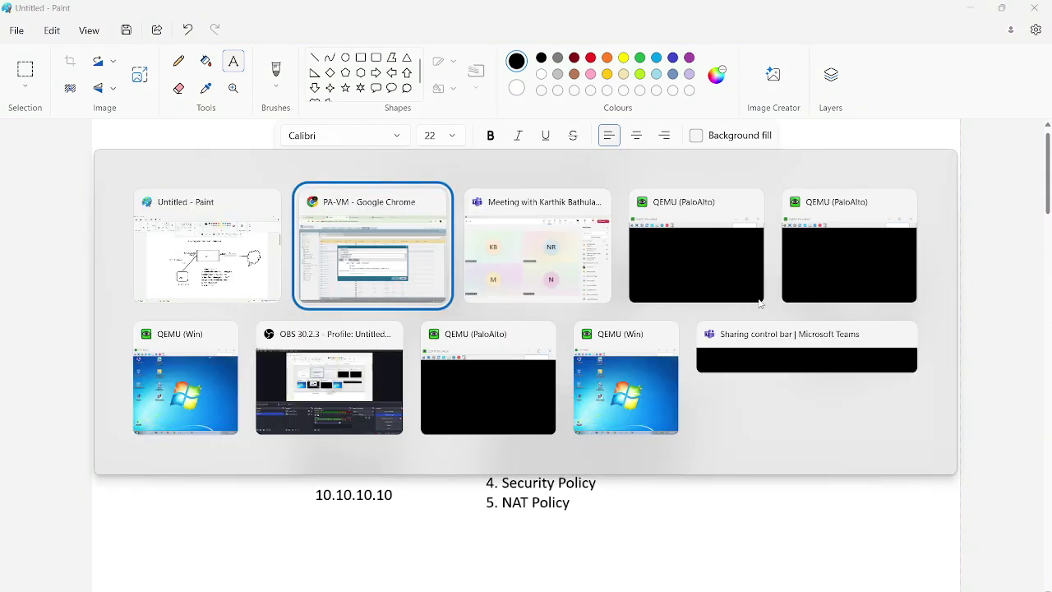
click(78, 11)
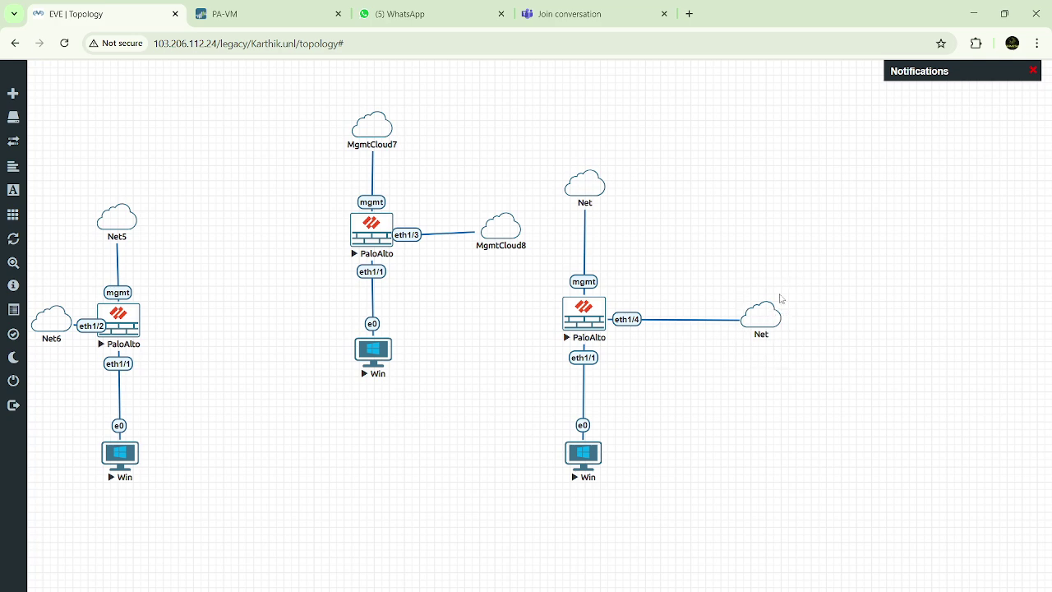
mouse_move(743, 313)
key(alt+Tab)
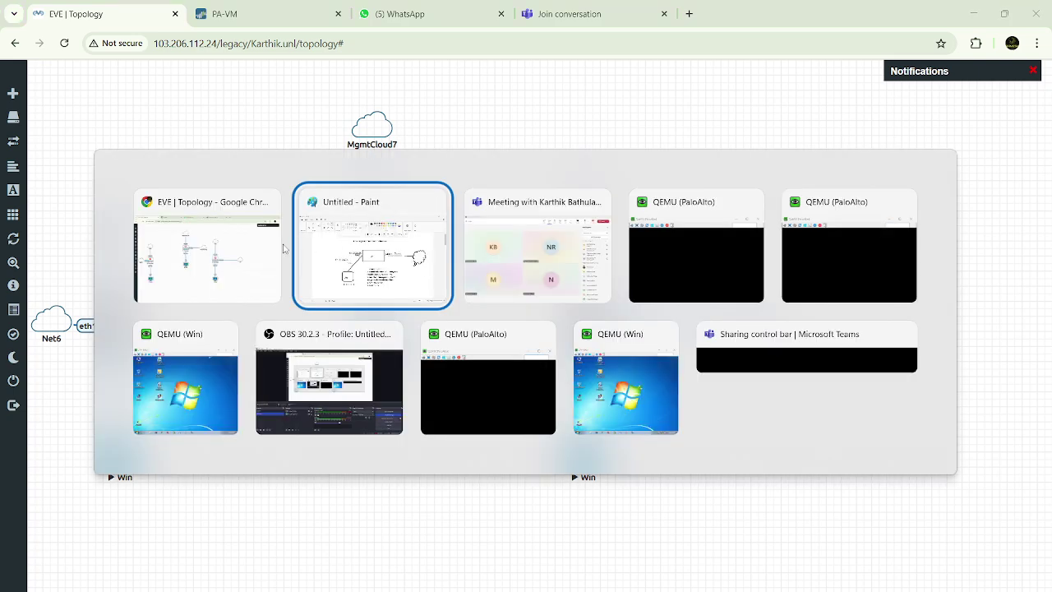
click(268, 246)
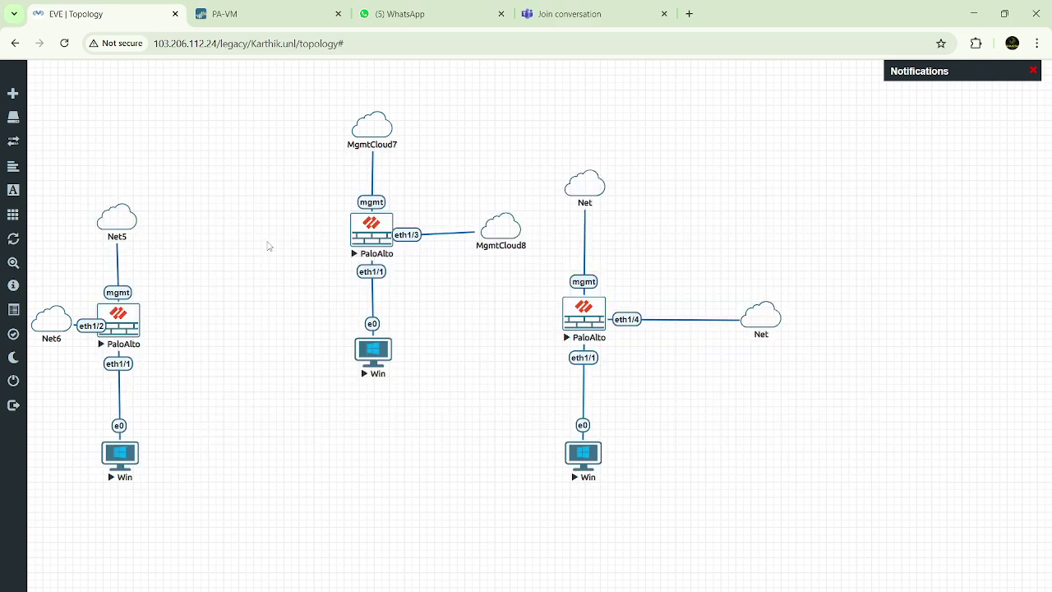
Use DHCP Client addressing with automatic default route on ethernet1/4's IPv4 tab, consulting the diagram
click(298, 12)
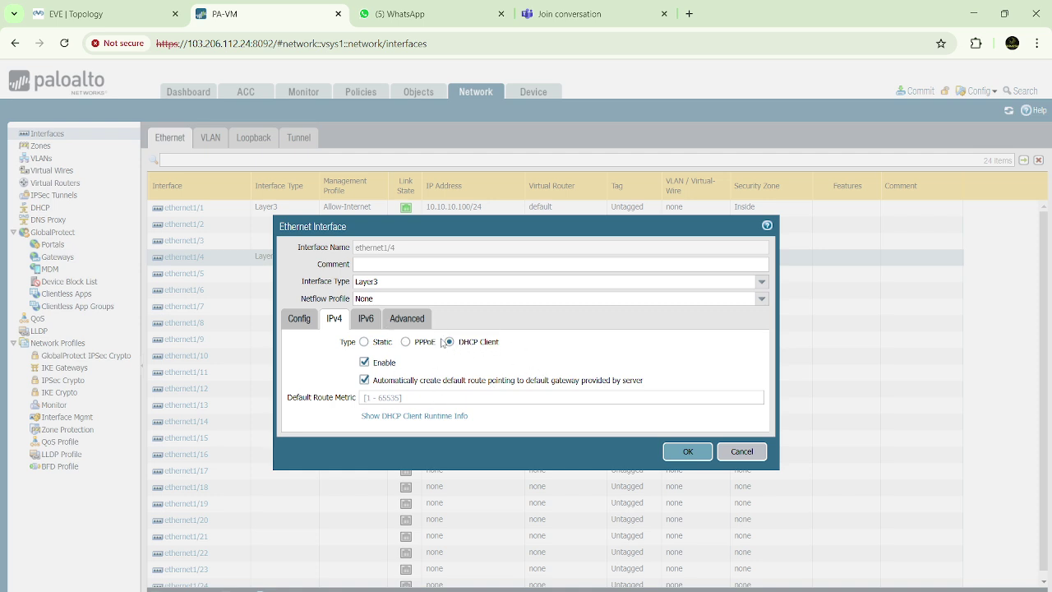
key(alt+Tab)
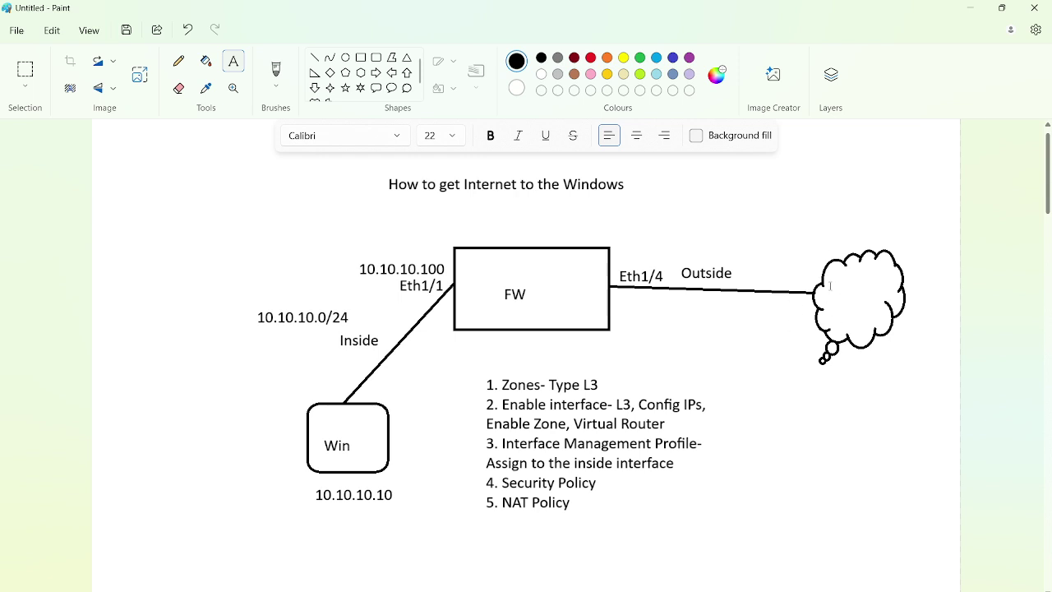
key(alt+Tab)
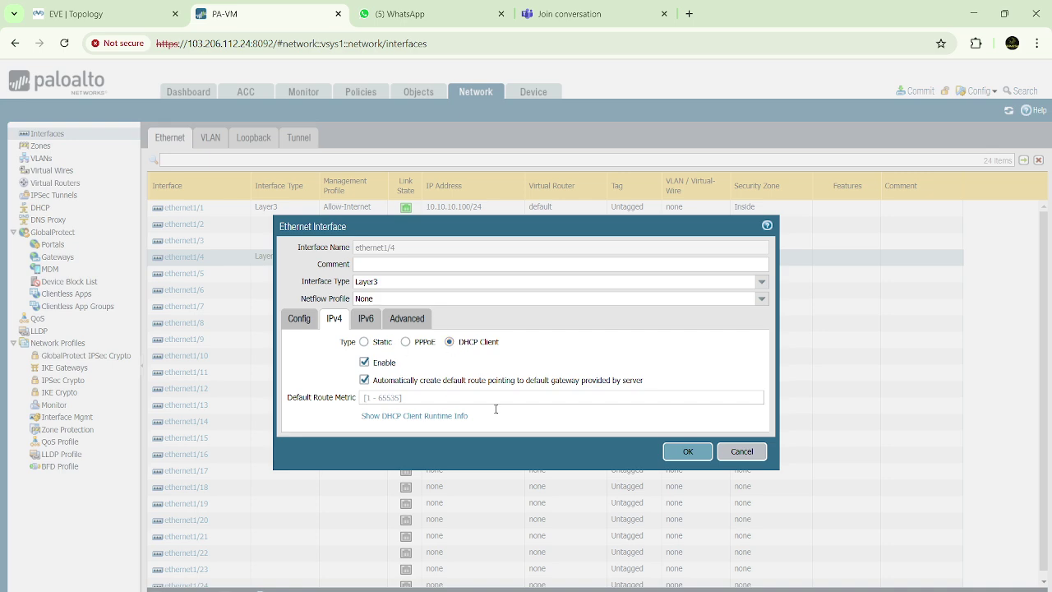
Review ethernet1/4's Advanced tab and save it as a Dynamic-DHCP Client in Outside
click(395, 320)
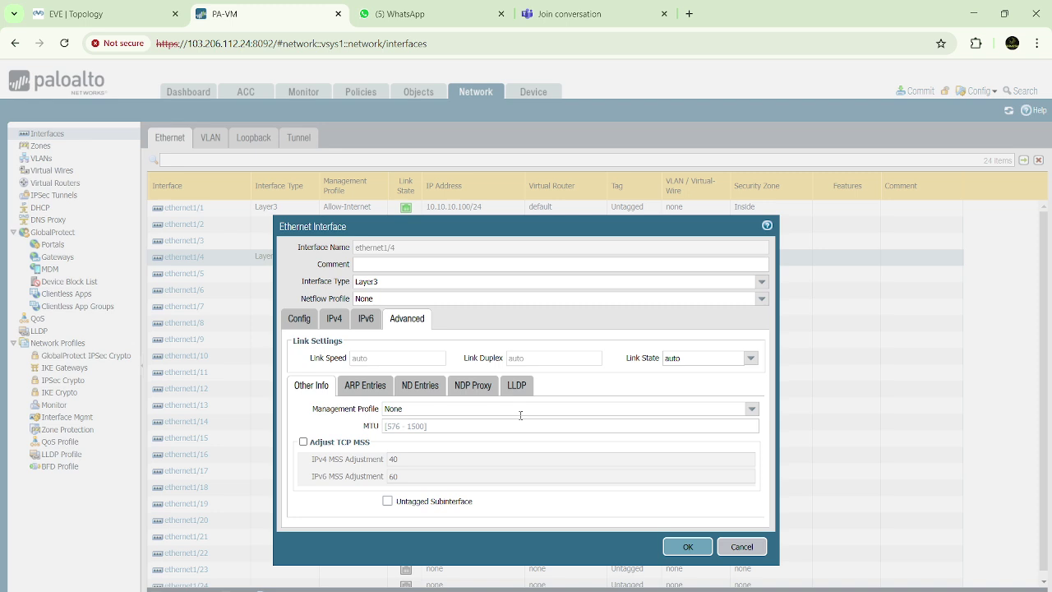
drag(505, 226, 502, 150)
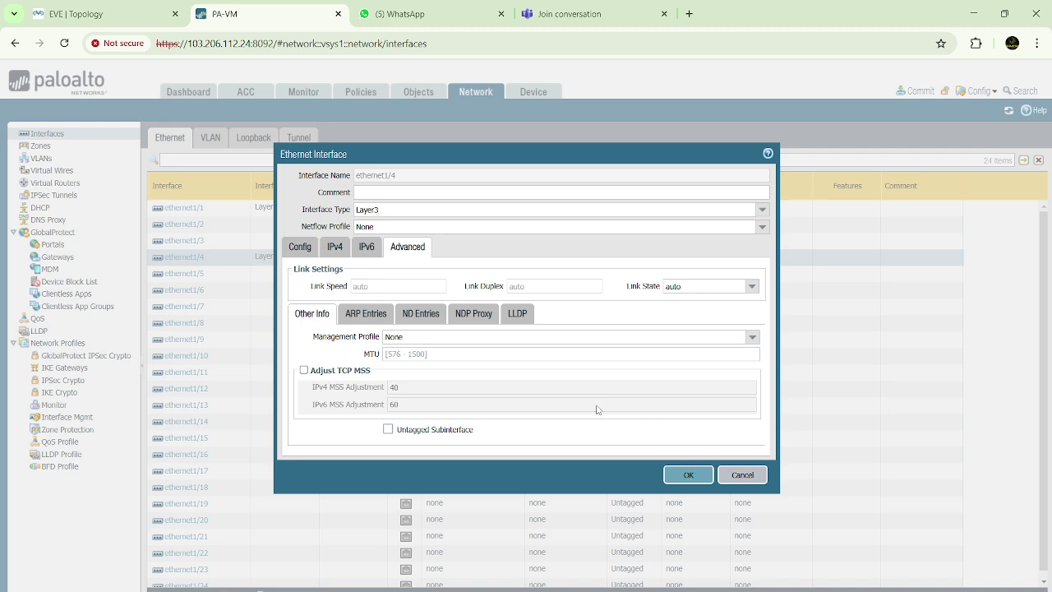
click(690, 476)
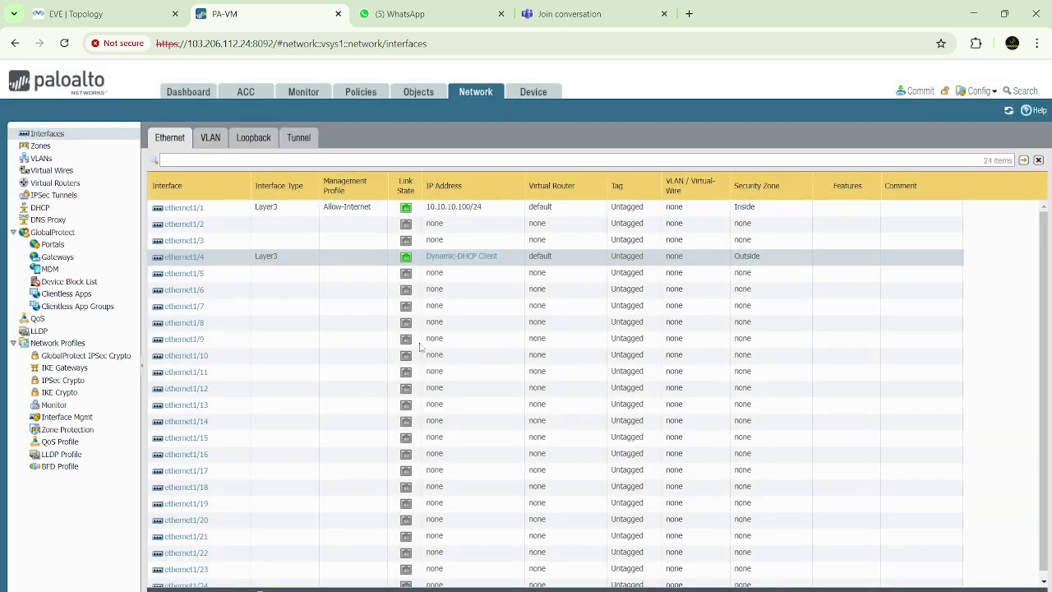
click(730, 580)
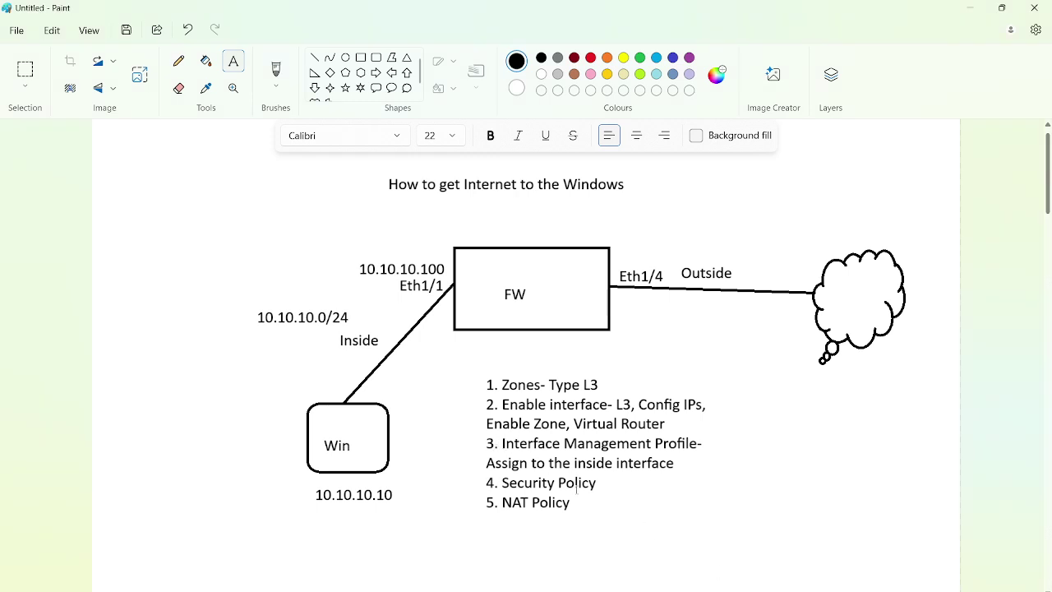
Leave the Paint diagram and return to the PAN-OS Interfaces page in Chrome
key(alt+Tab)
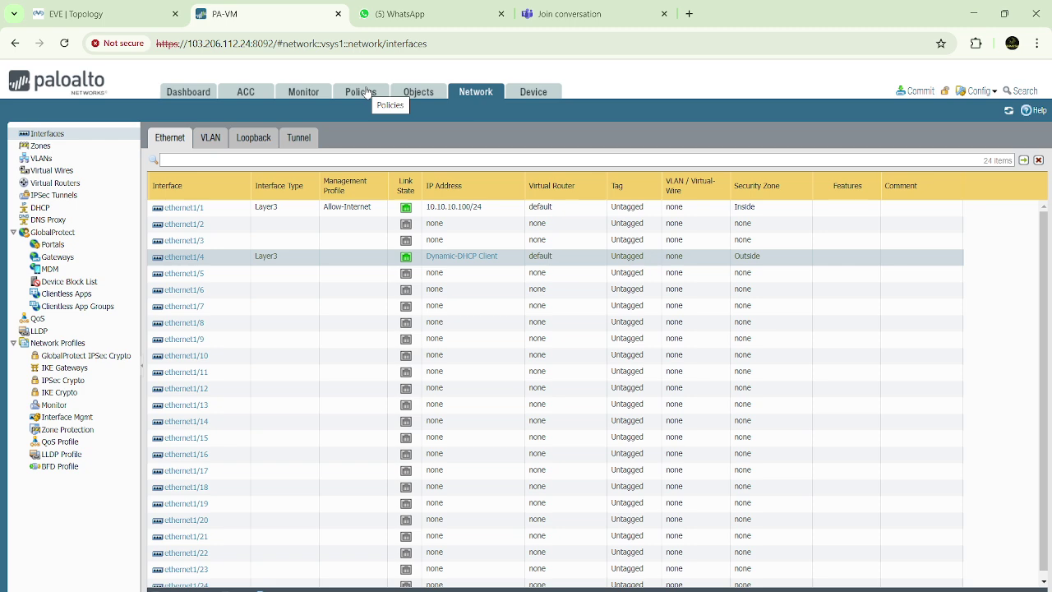
Browse the Policies rulebases, glancing at QoS, and settle on the Security rulebase
click(361, 95)
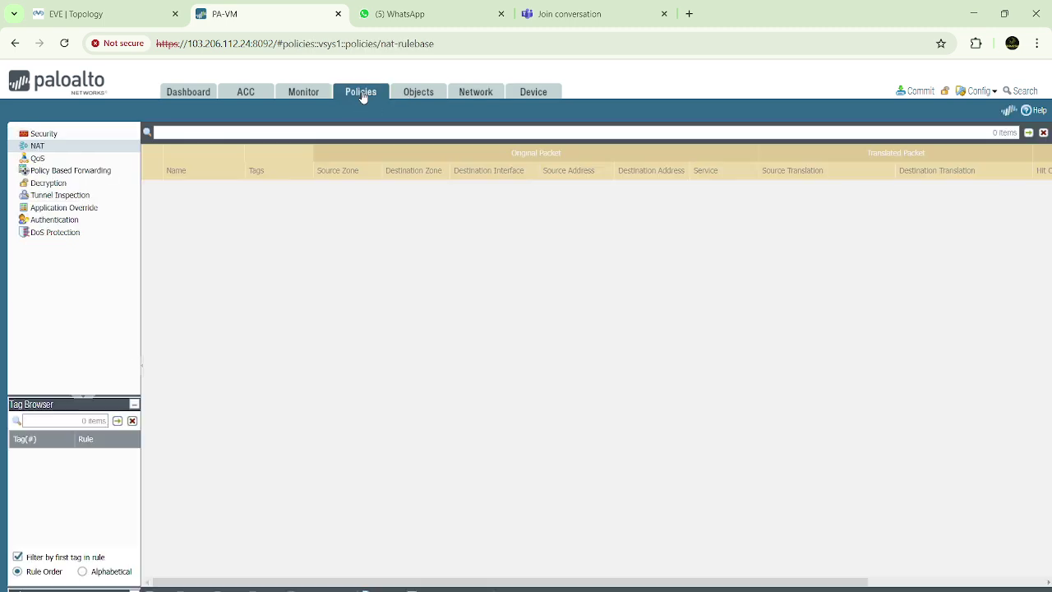
click(69, 136)
click(65, 158)
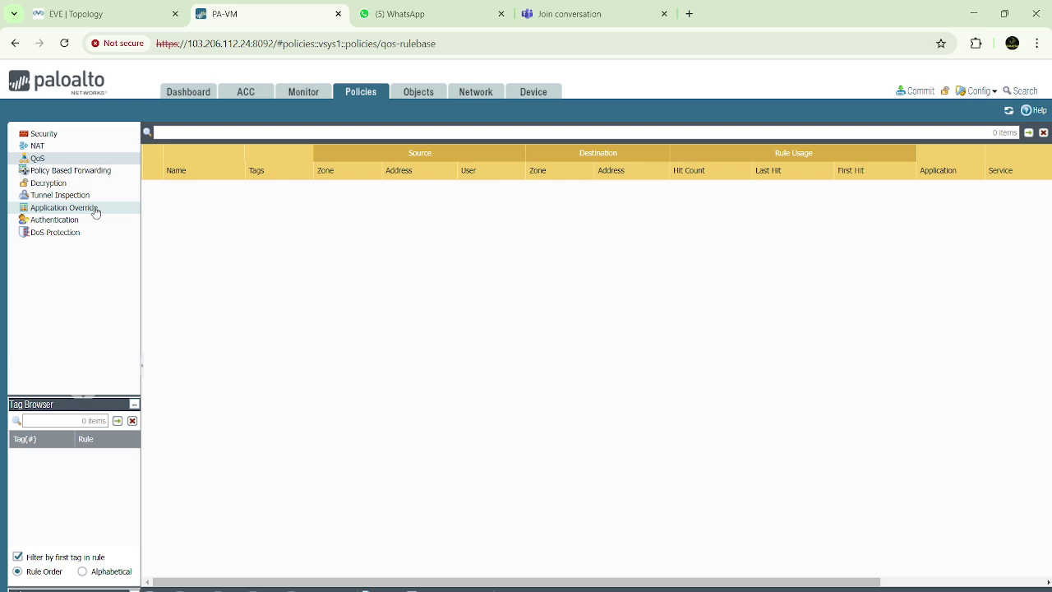
click(77, 134)
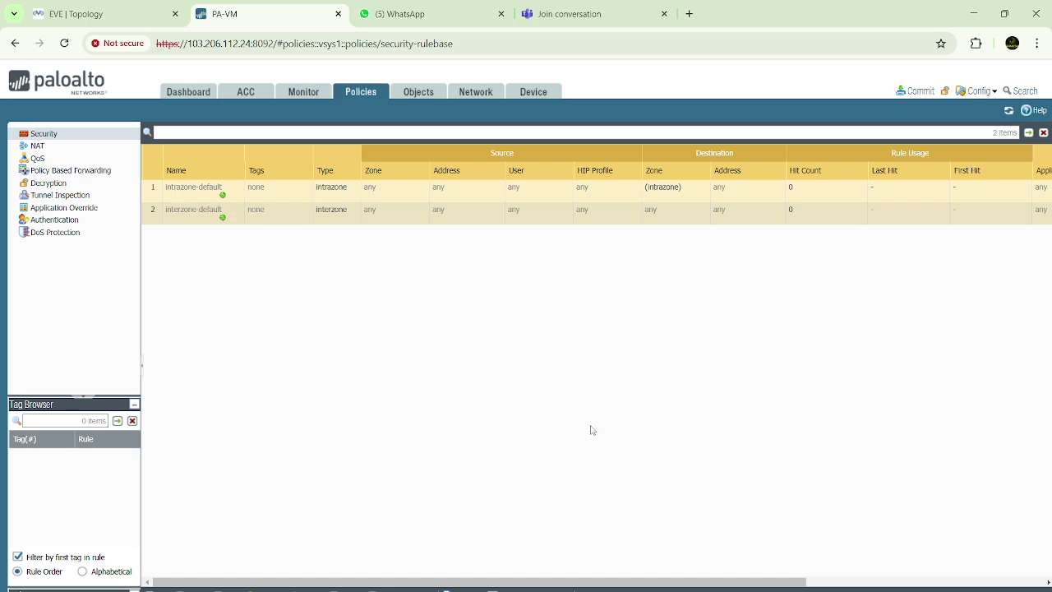
scroll(592, 429, right, 3)
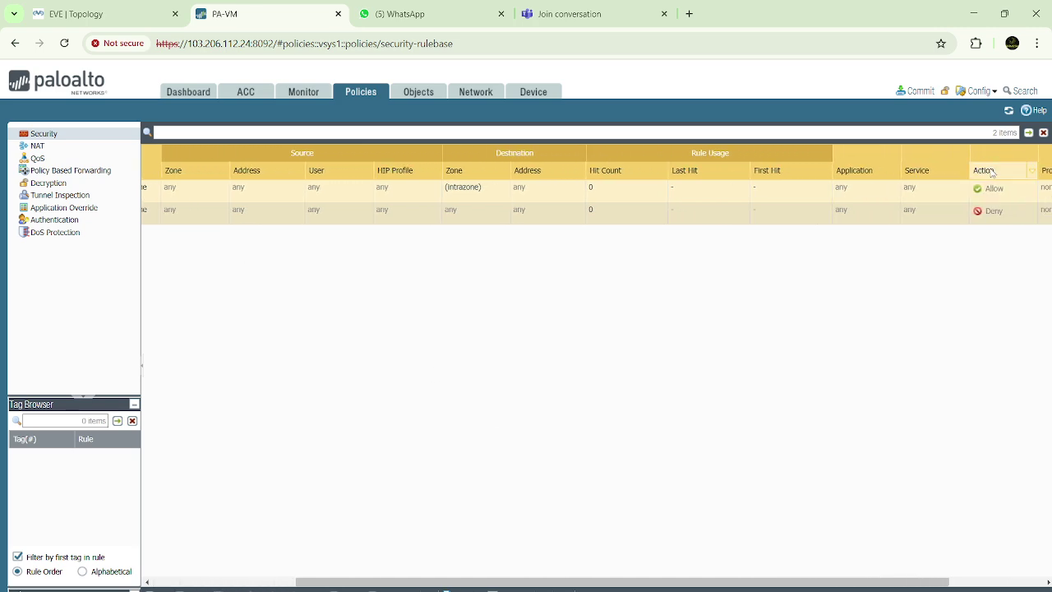
scroll(693, 367, left, 3)
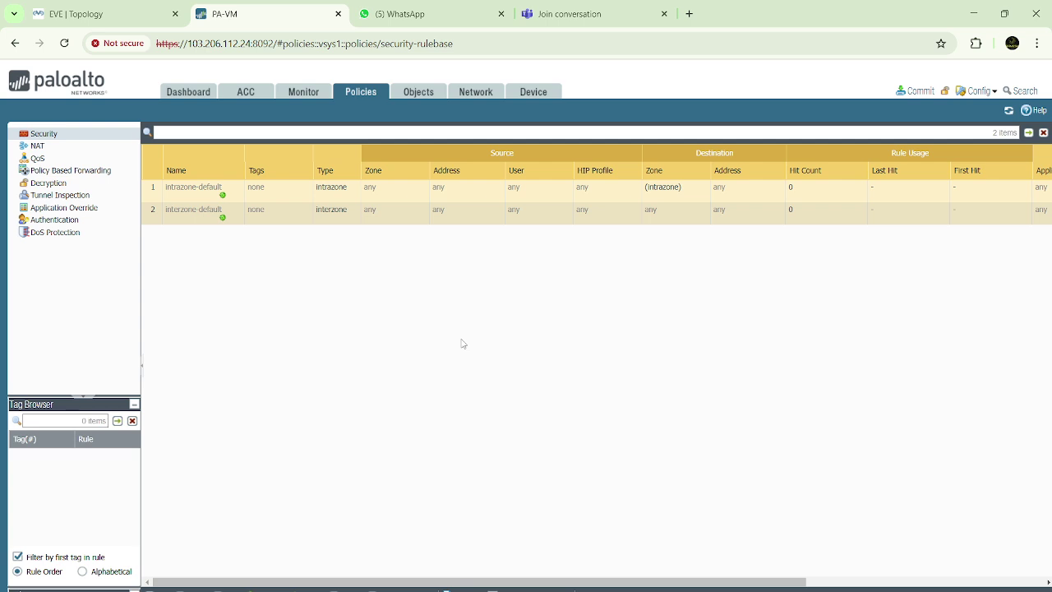
click(187, 219)
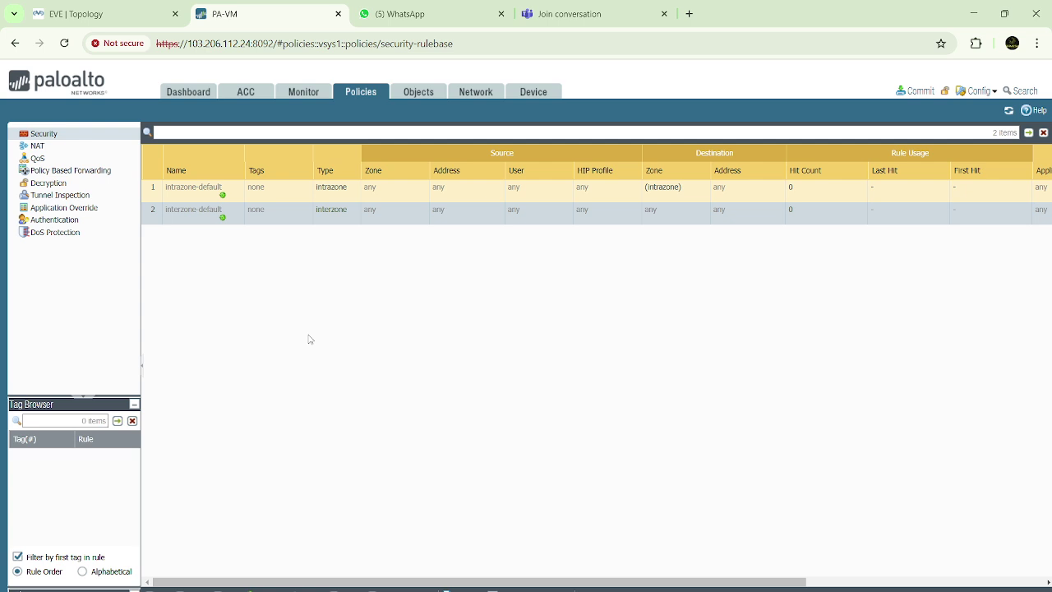
scroll(310, 339, right, 5)
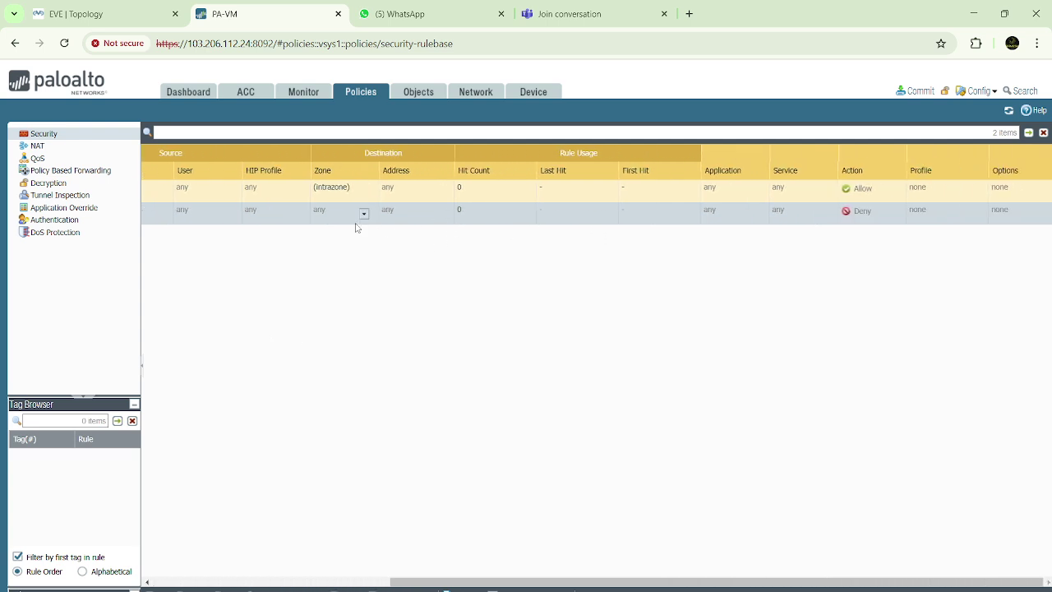
scroll(449, 340, left, 4)
scroll(449, 340, left, 1)
scroll(446, 340, right, 5)
scroll(650, 323, left, 6)
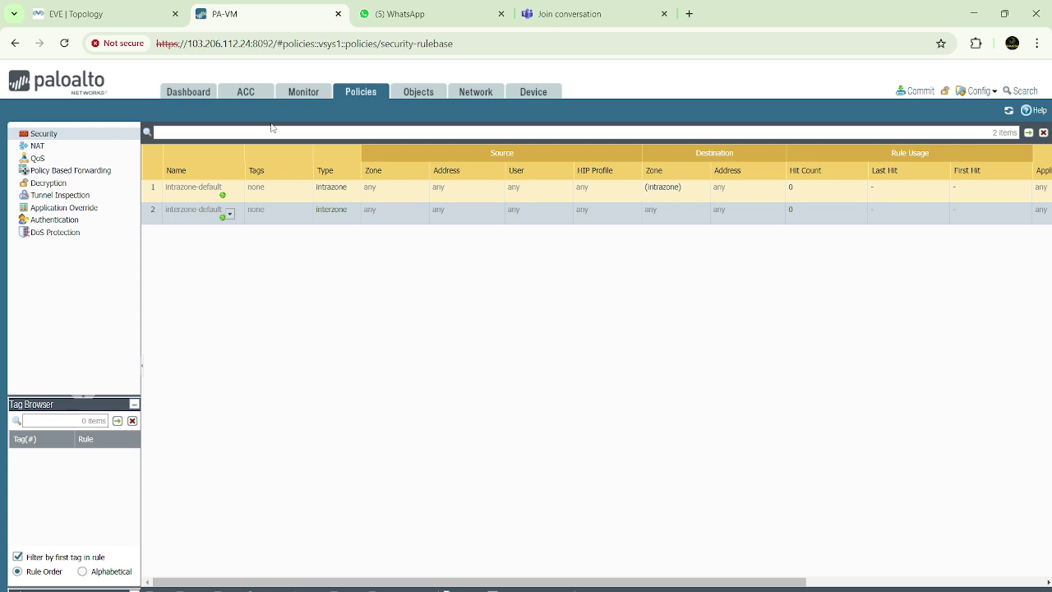
click(303, 100)
click(359, 94)
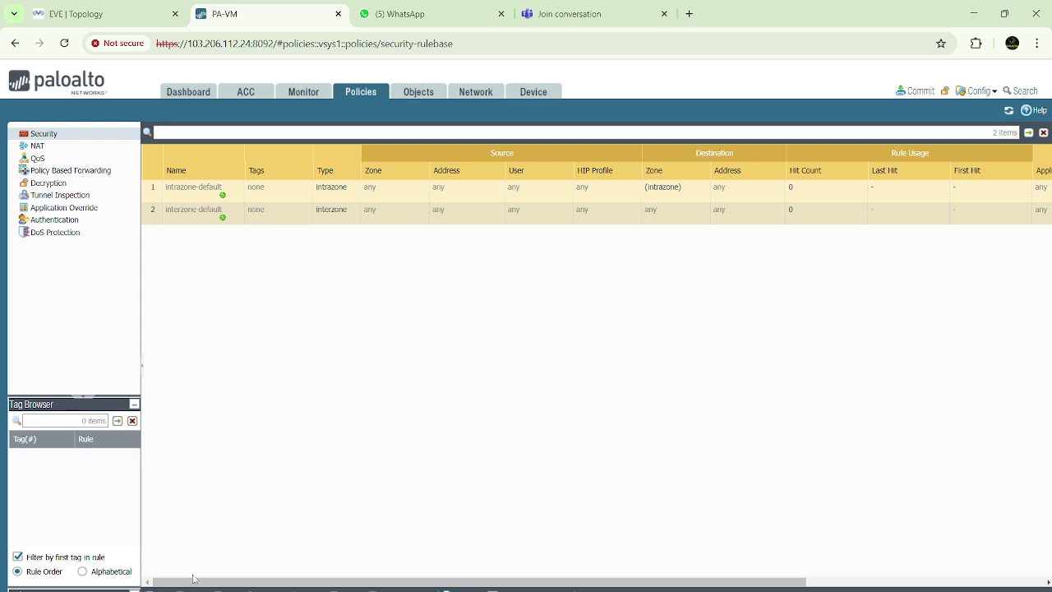
Add a new security rule named Inside-Outside
click(159, 590)
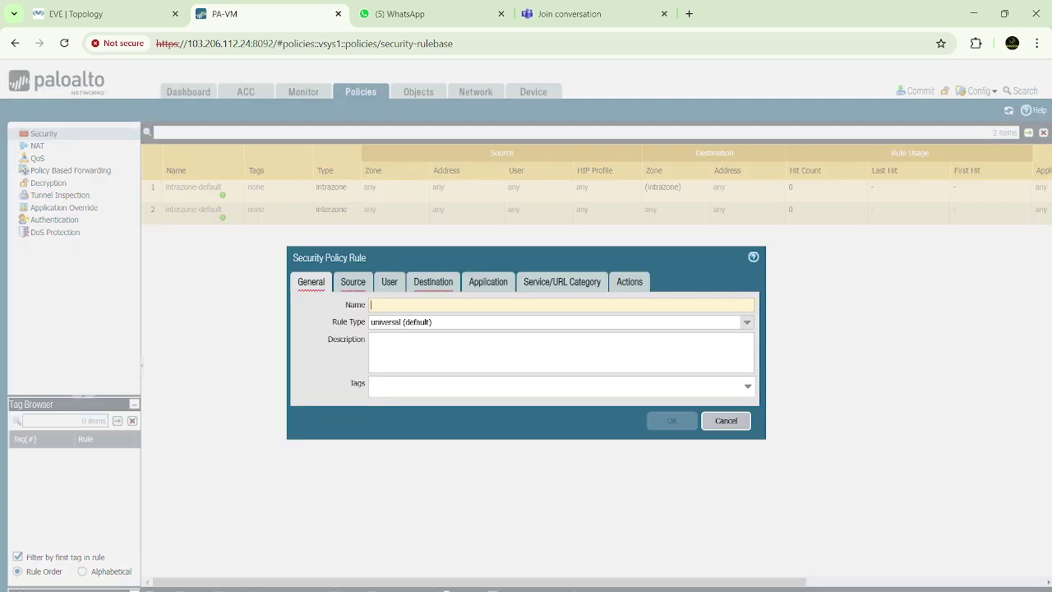
click(427, 304)
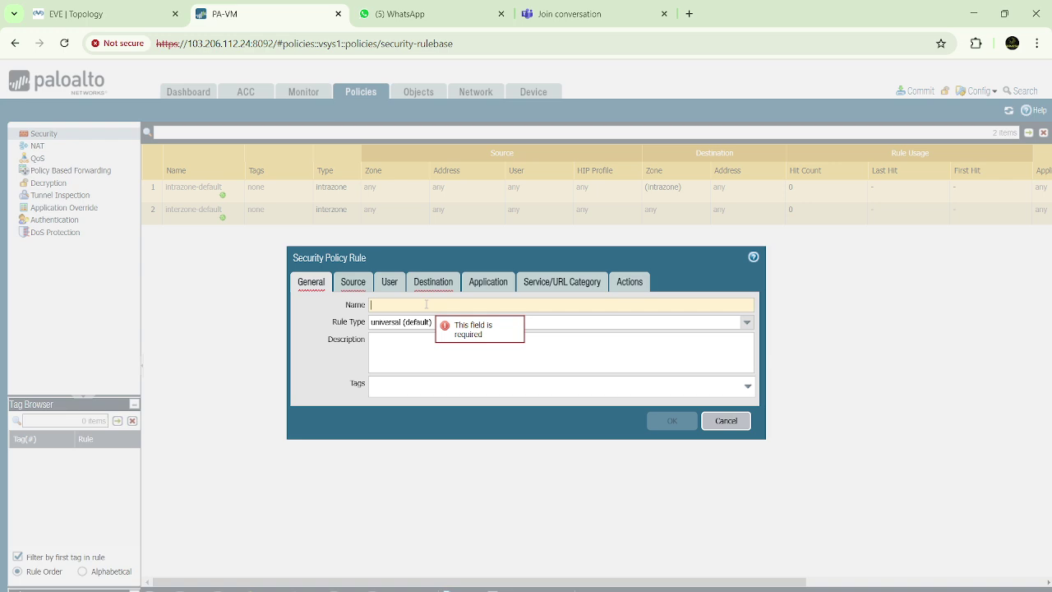
text(Inside-Outside)
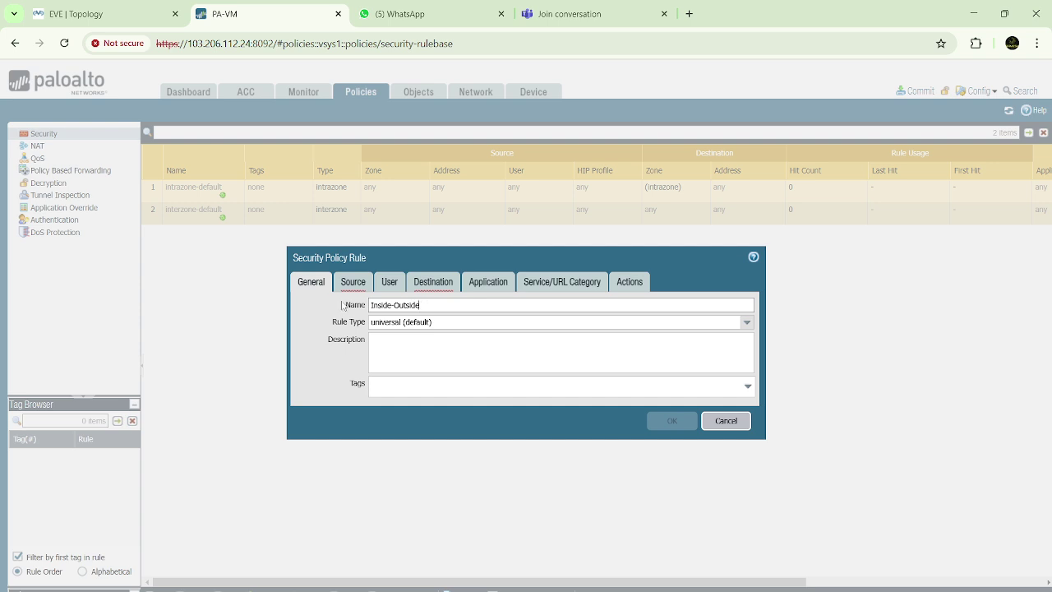
drag(428, 305, 349, 311)
Set the rule's source zone to Inside after checking the Paint network diagram
click(353, 283)
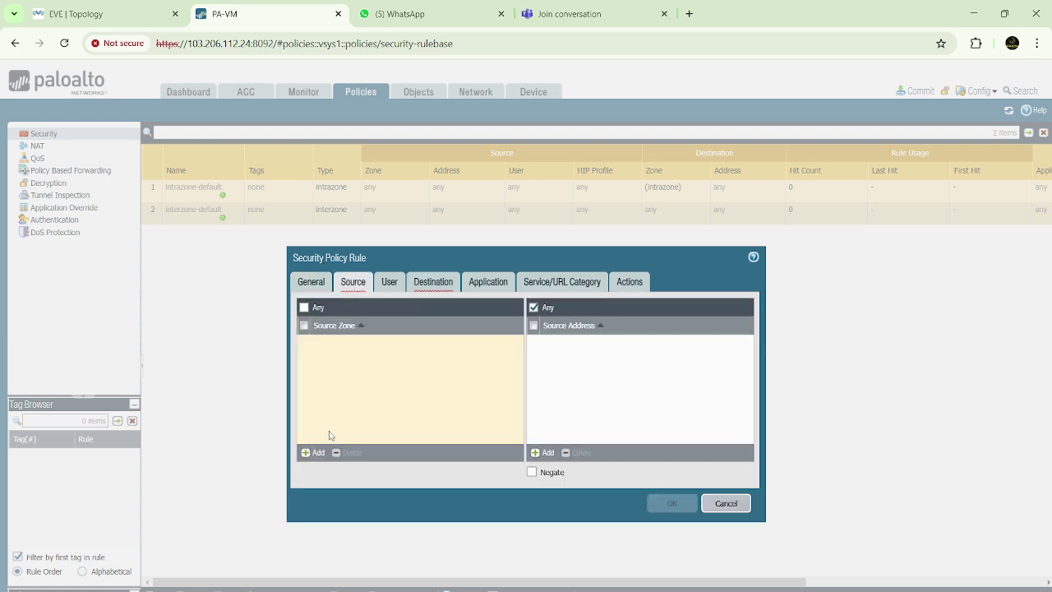
click(317, 453)
click(734, 555)
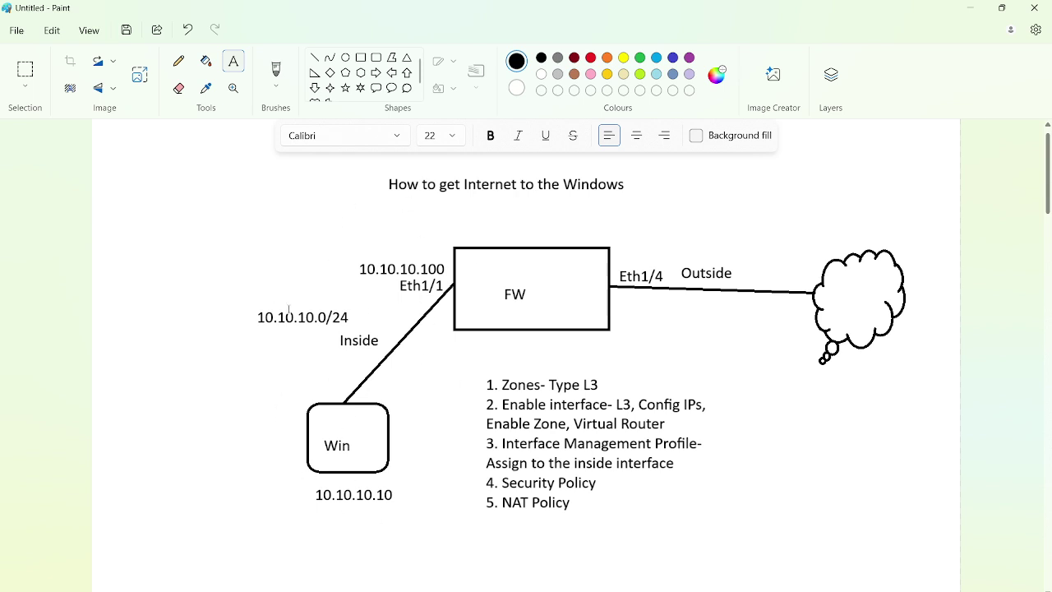
key(alt+Tab)
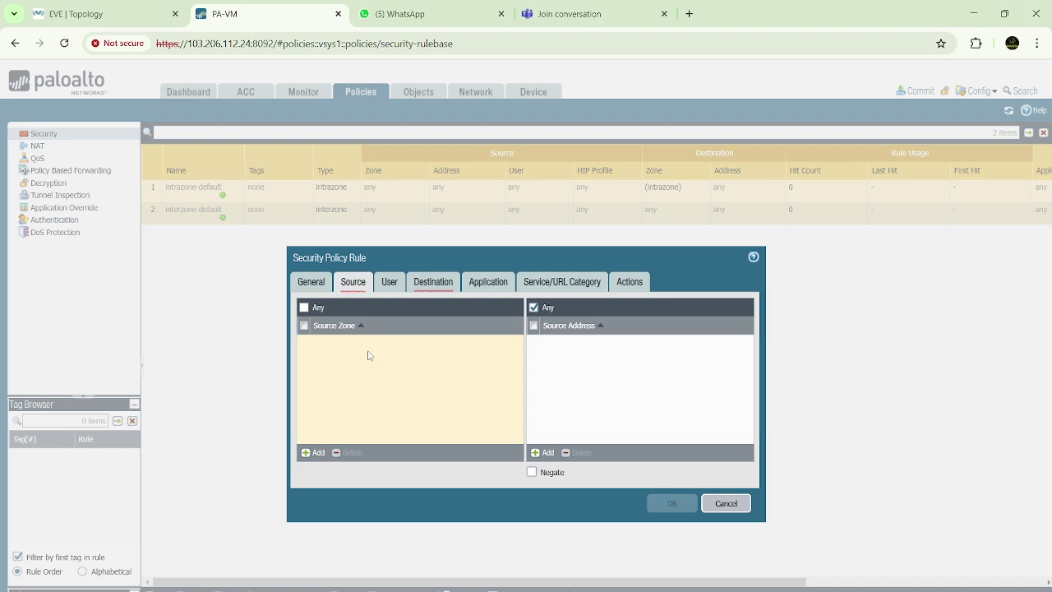
click(315, 454)
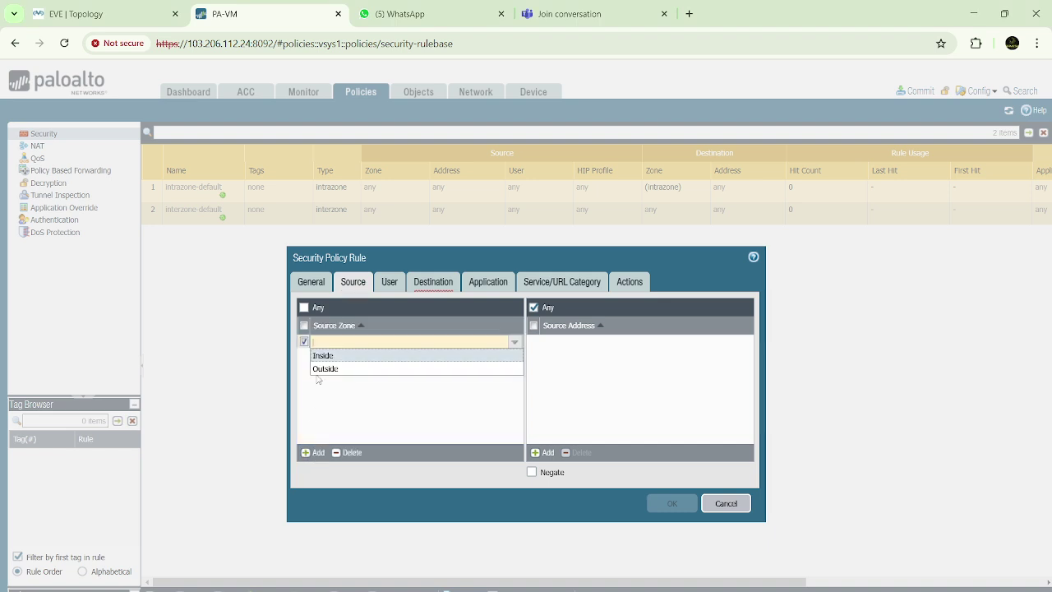
click(324, 358)
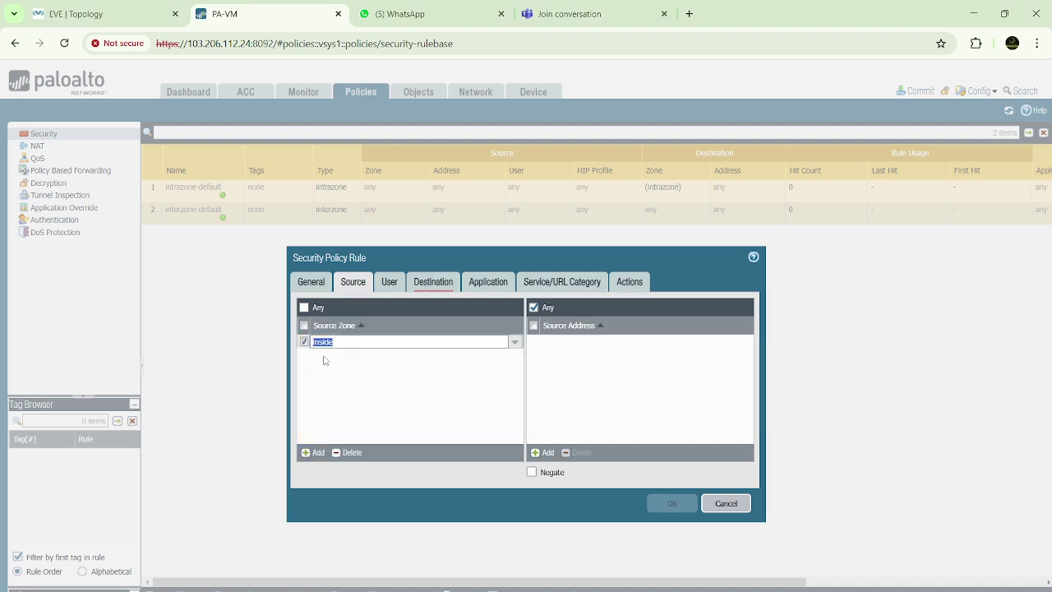
click(397, 379)
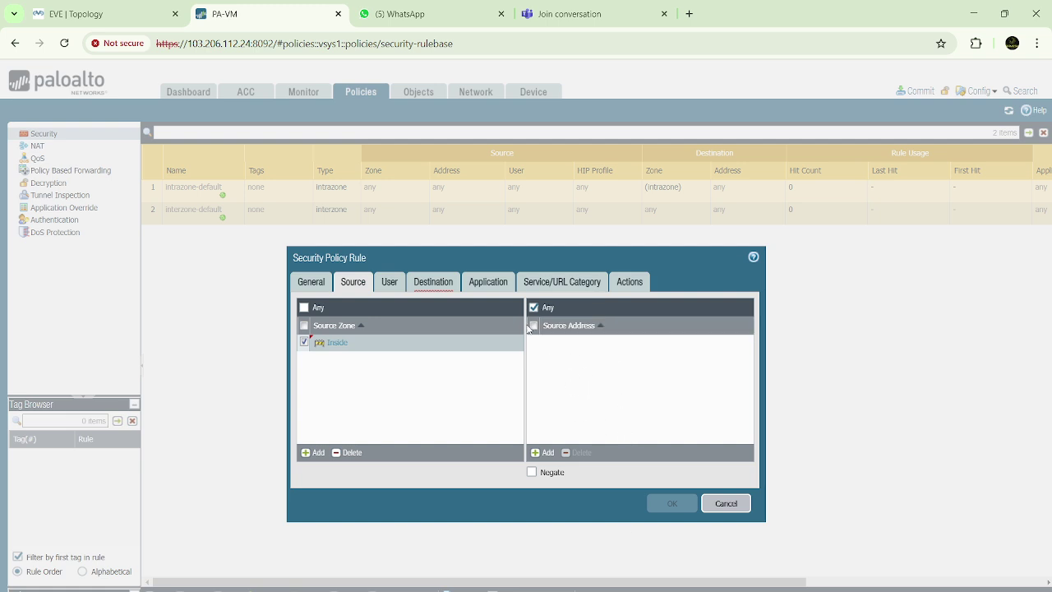
click(393, 285)
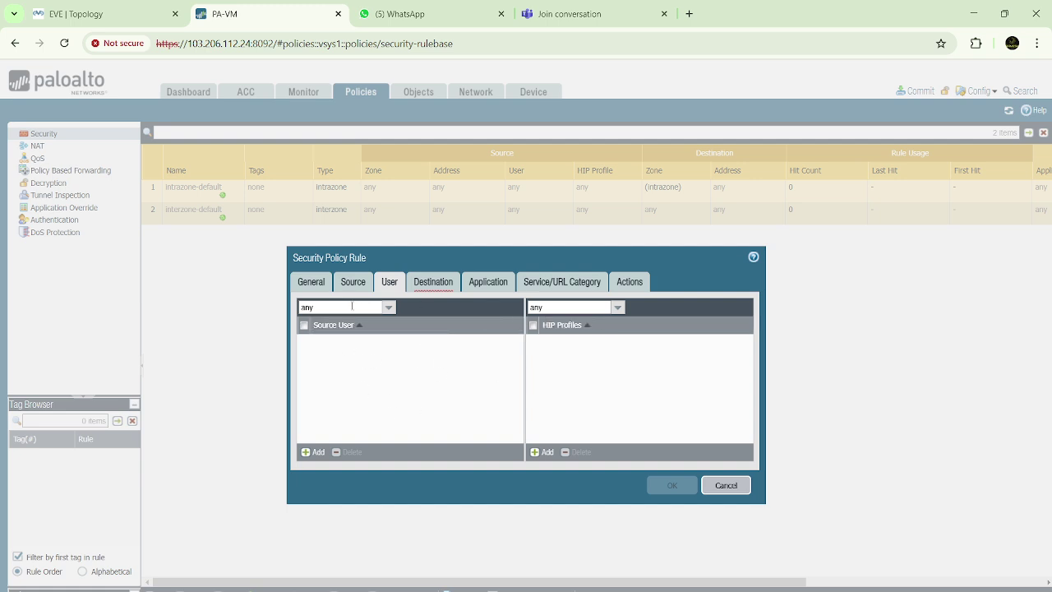
Set the destination zone to Outside and leave the rule's applications at Any
click(430, 284)
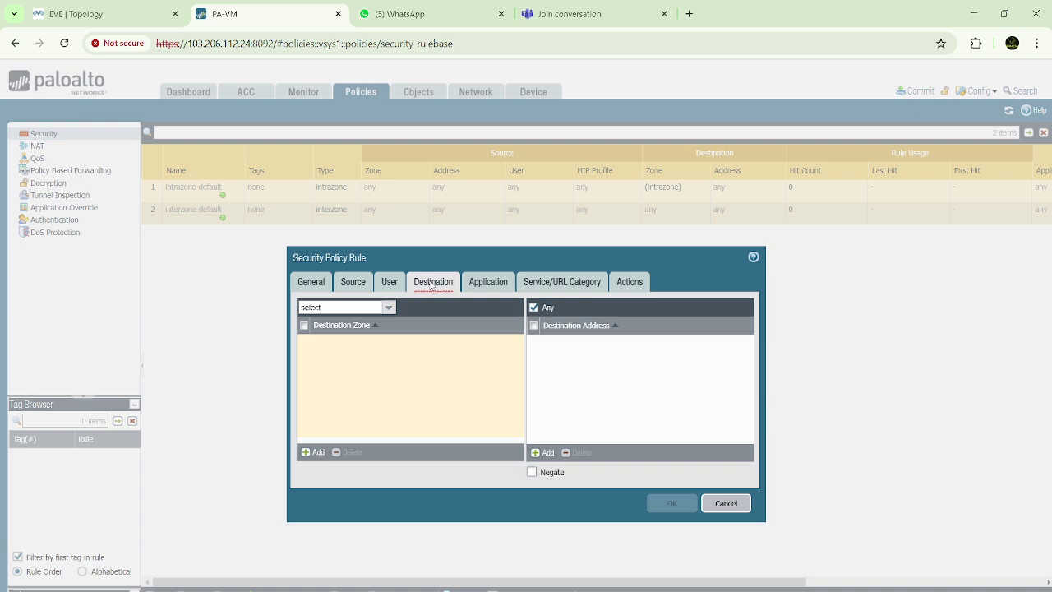
click(317, 453)
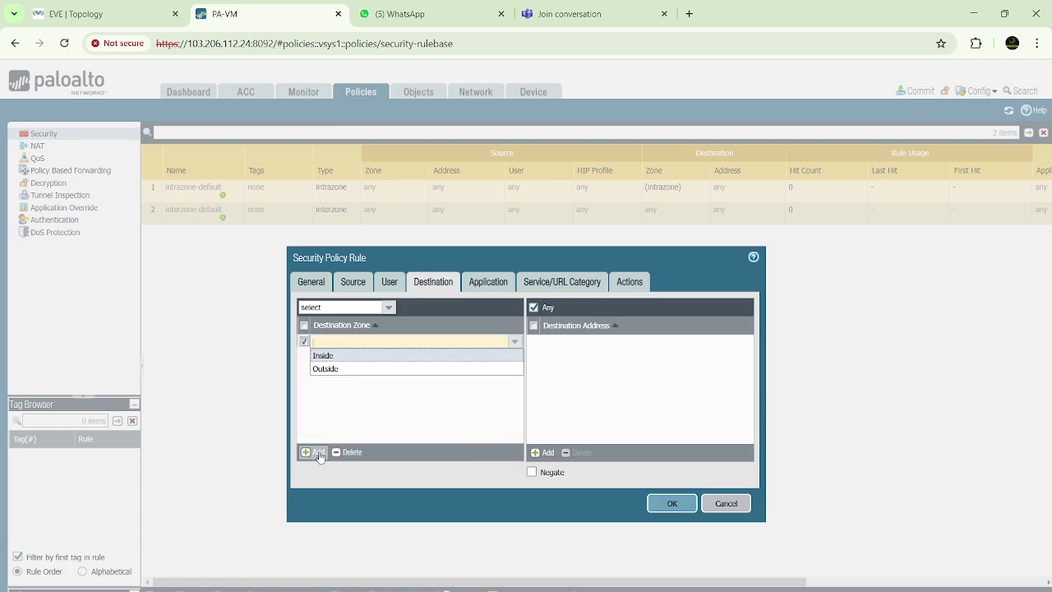
click(332, 372)
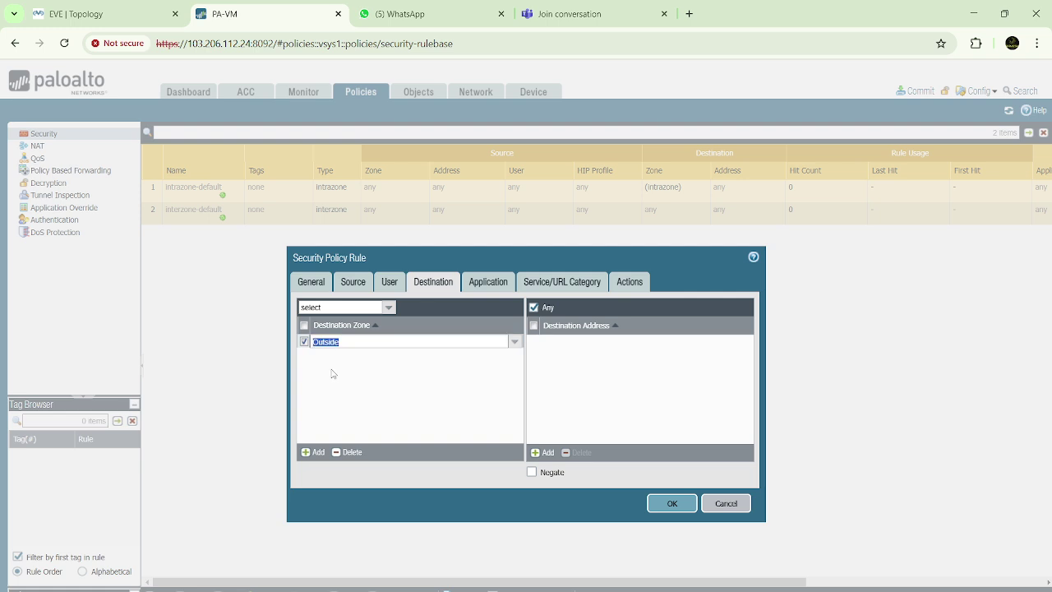
click(376, 374)
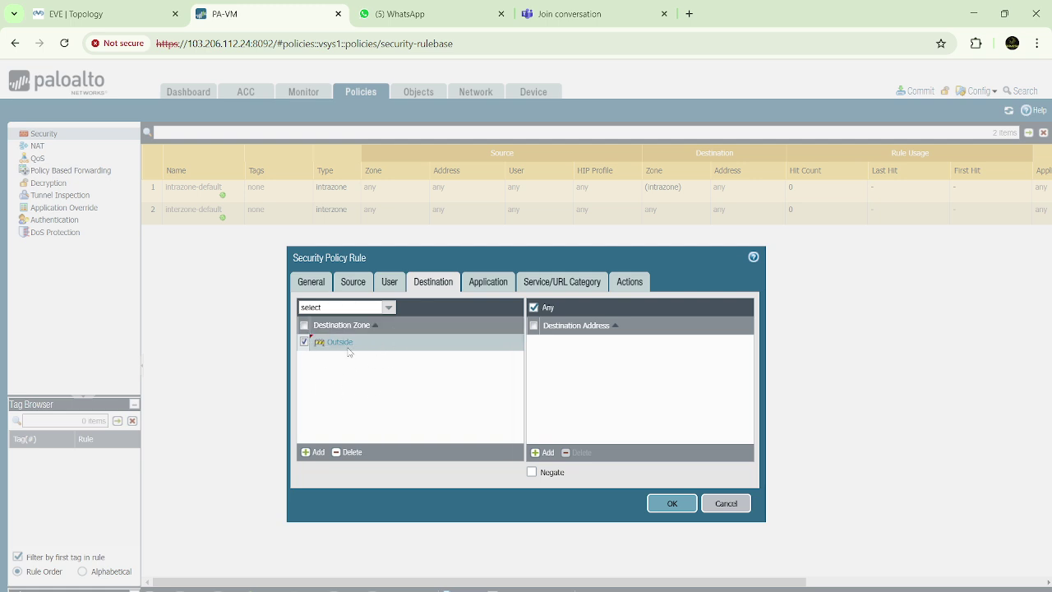
click(501, 284)
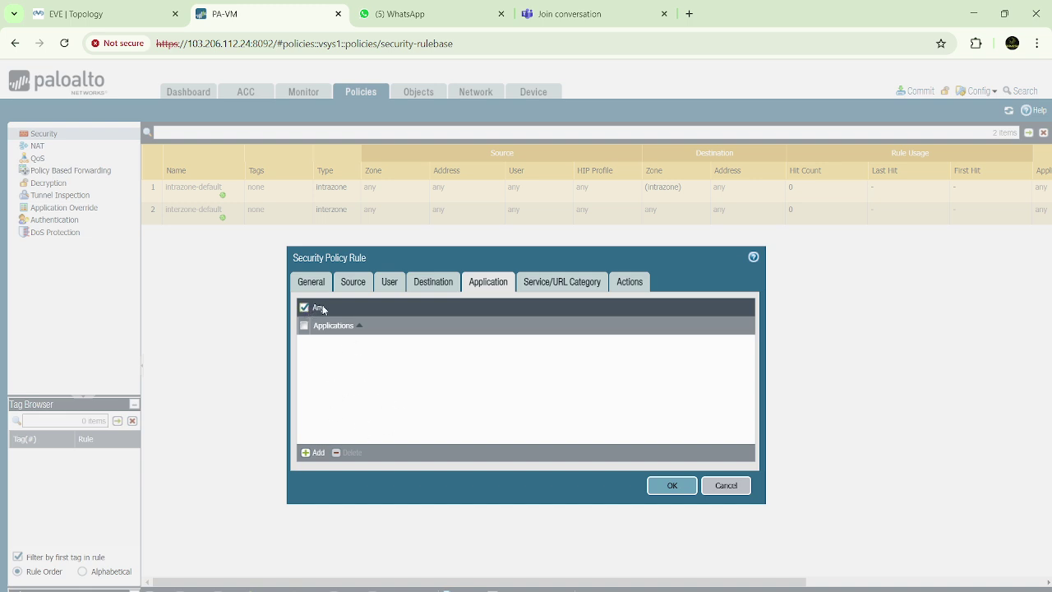
click(565, 283)
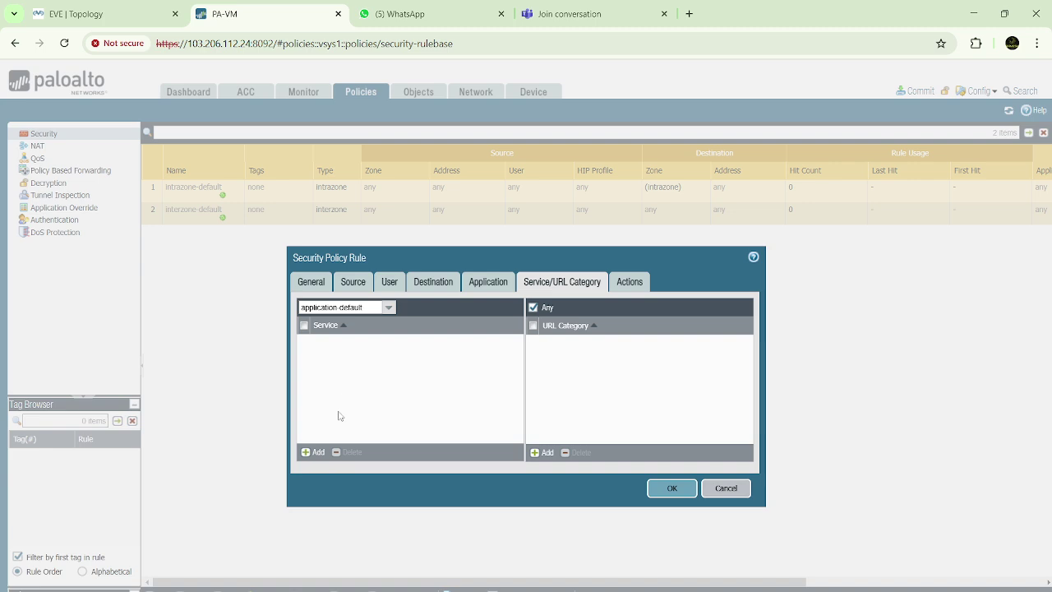
Add service-https and service-http to the rule and start a new custom service
click(314, 452)
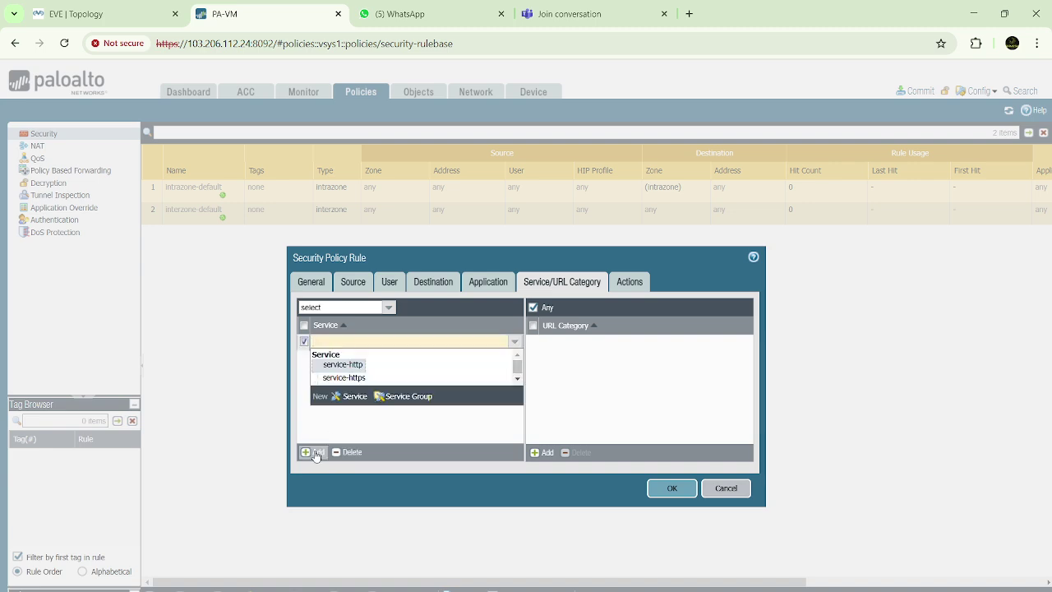
click(357, 377)
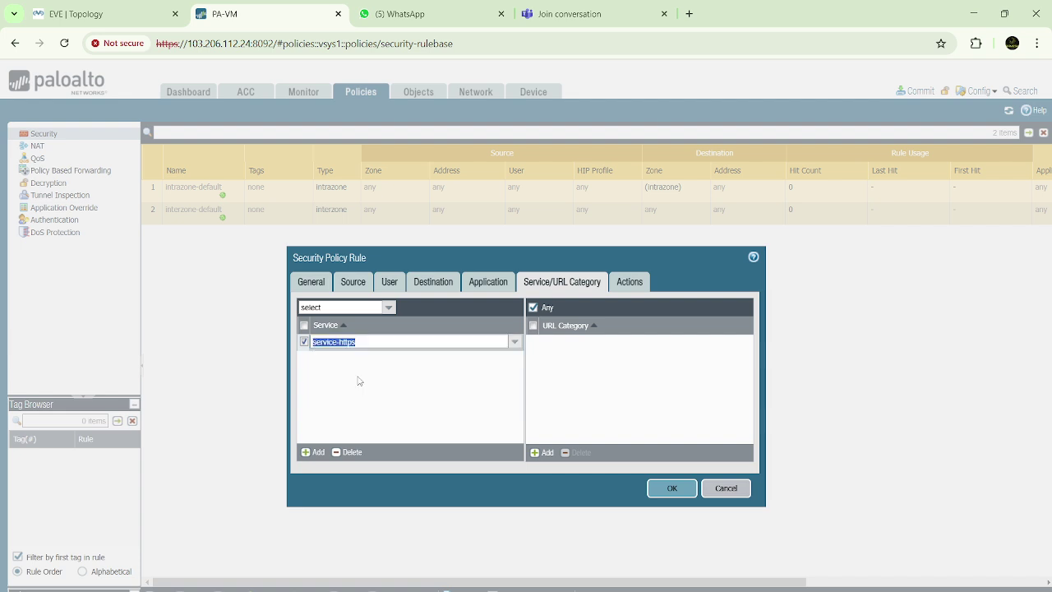
click(319, 452)
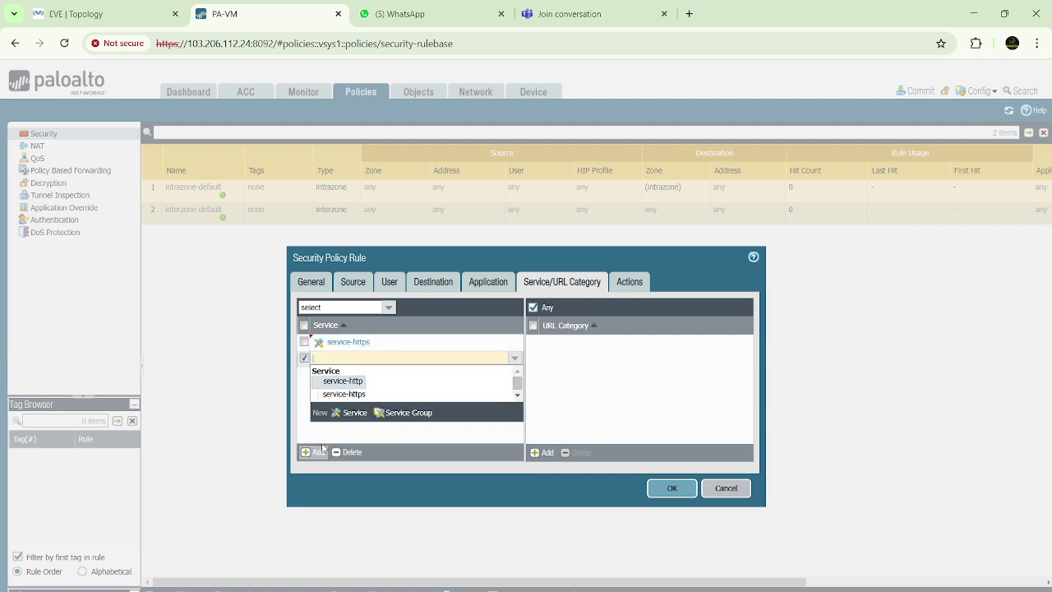
click(352, 383)
click(338, 396)
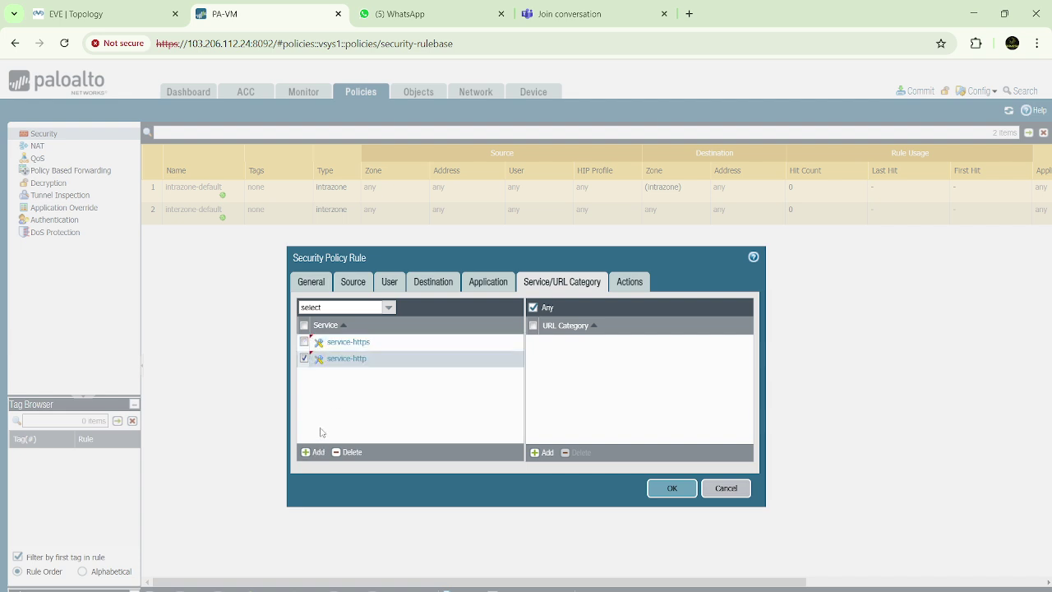
click(319, 452)
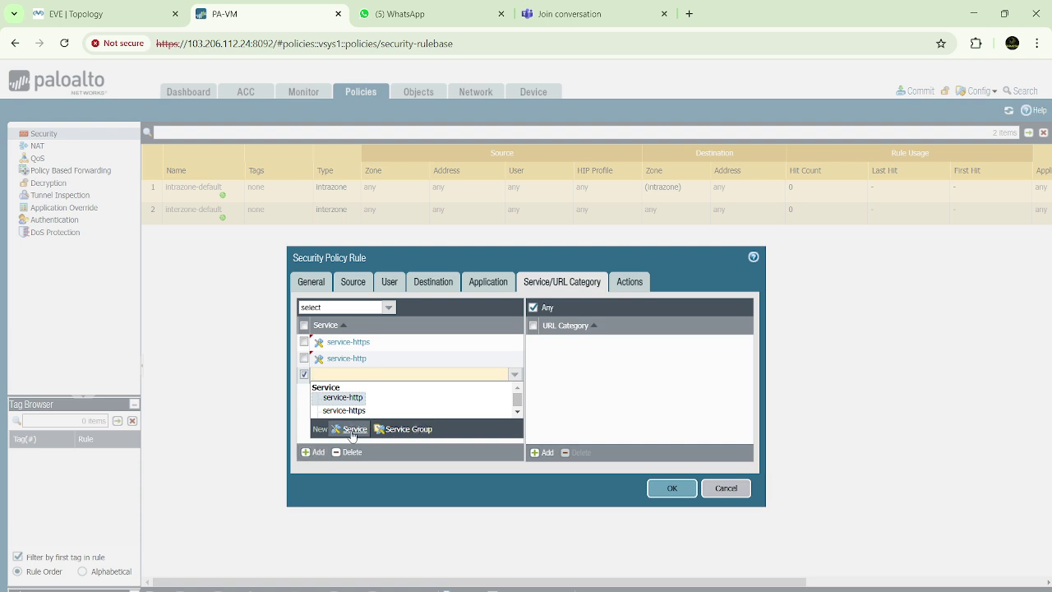
click(354, 429)
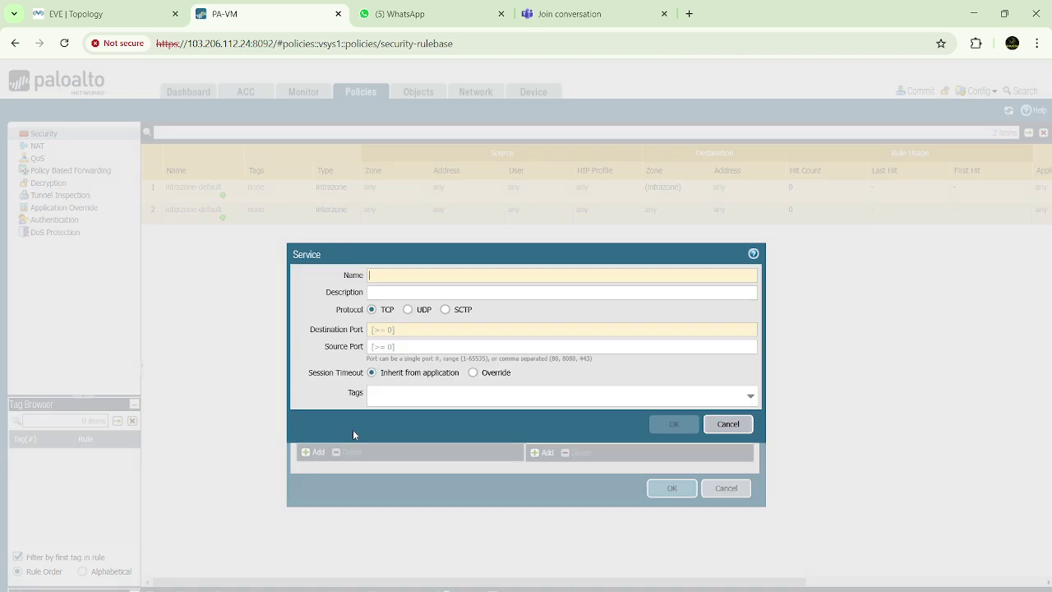
Create the Allw-SSH service with destination port 22
click(403, 276)
text(Allo)
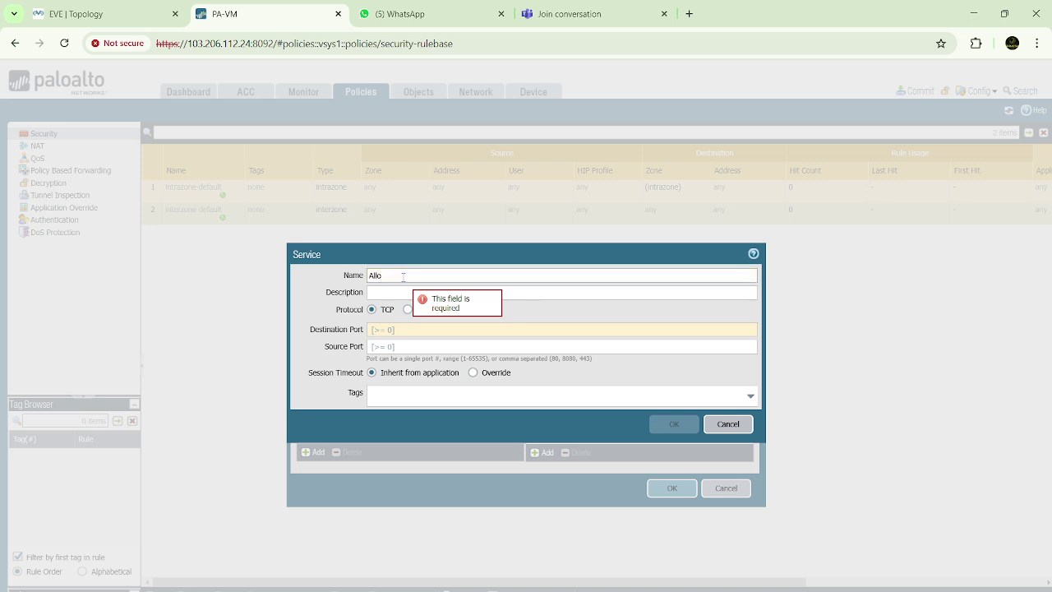
key(BackSpace)
text(w-SSH)
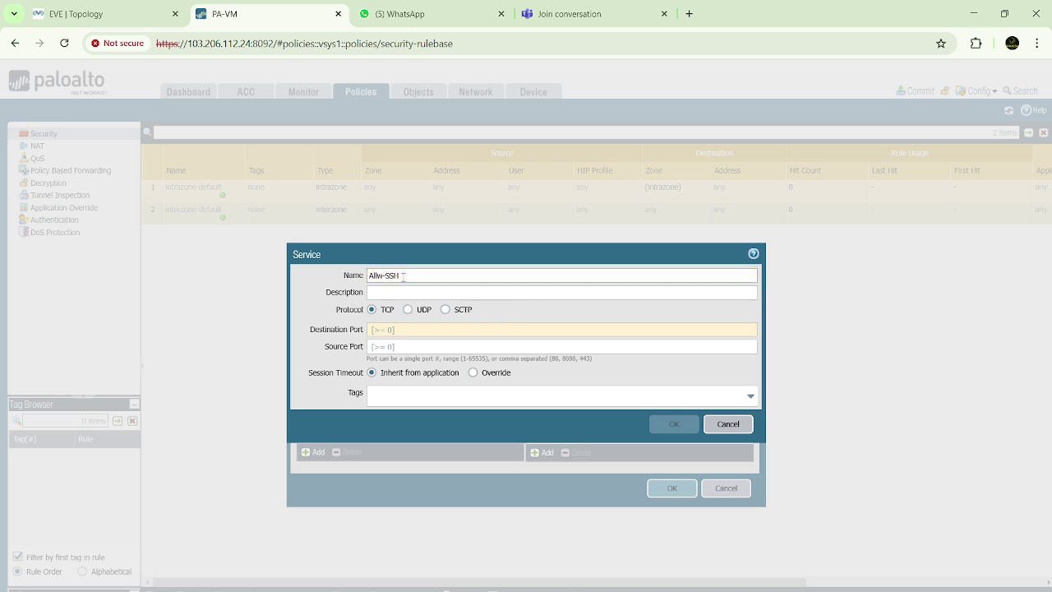
click(394, 331)
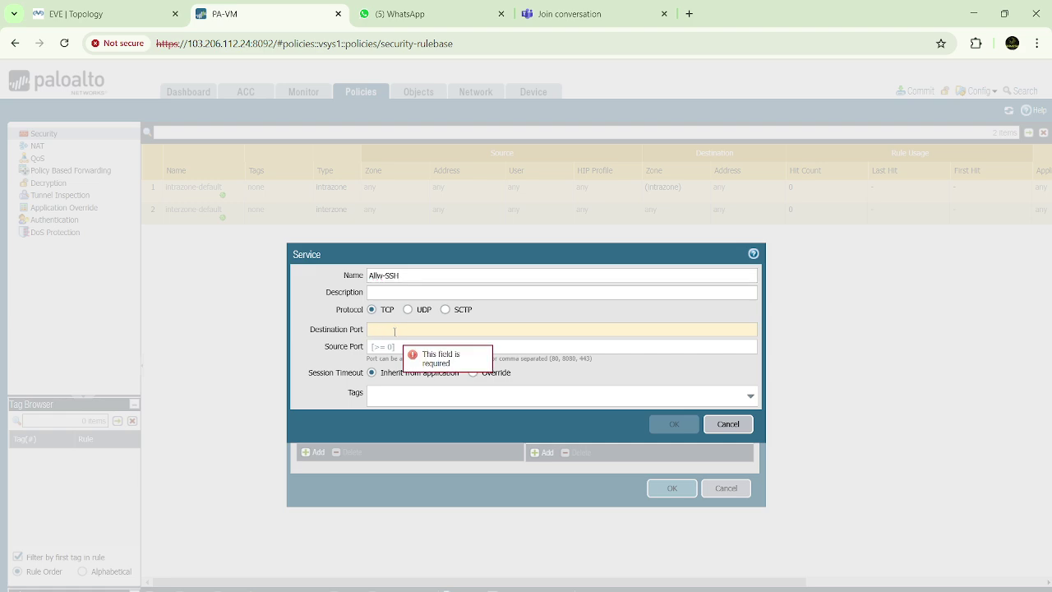
text(22)
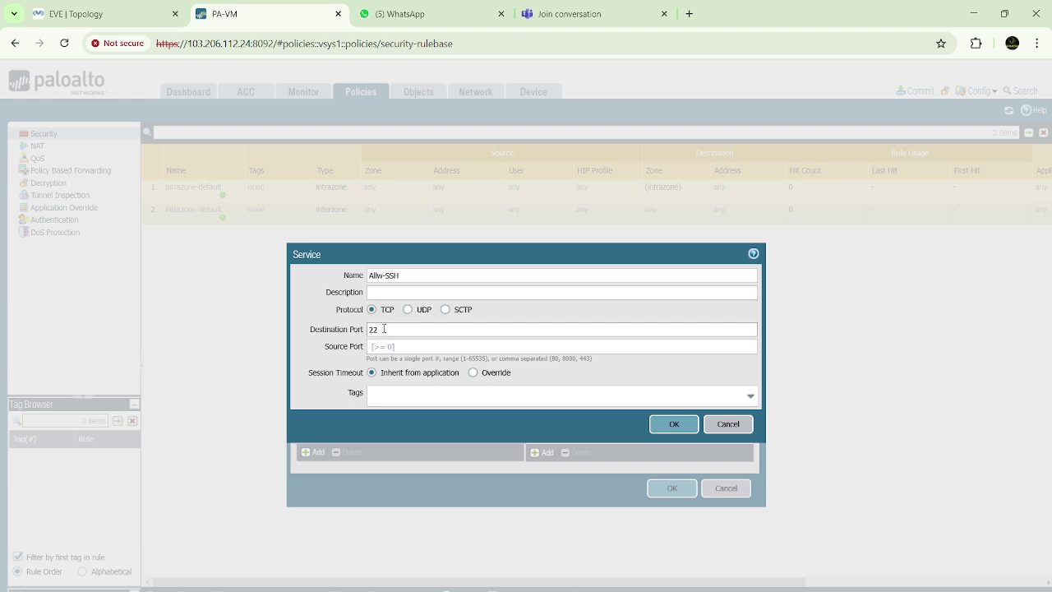
drag(380, 329, 362, 329)
click(673, 424)
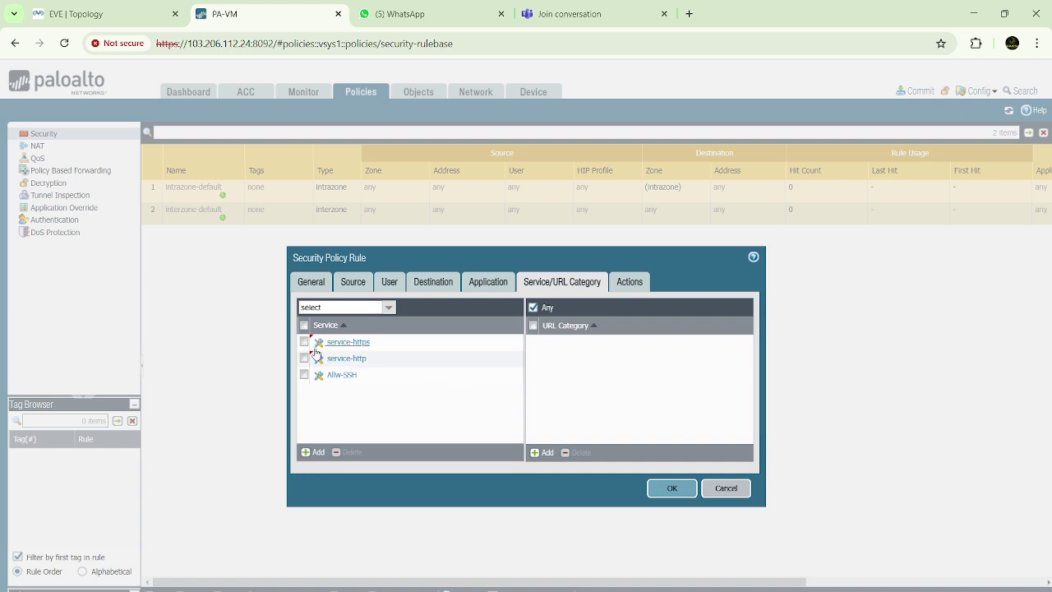
Delete service-https, service-http and Allw-SSH so the rule uses application-default
click(304, 342)
click(304, 359)
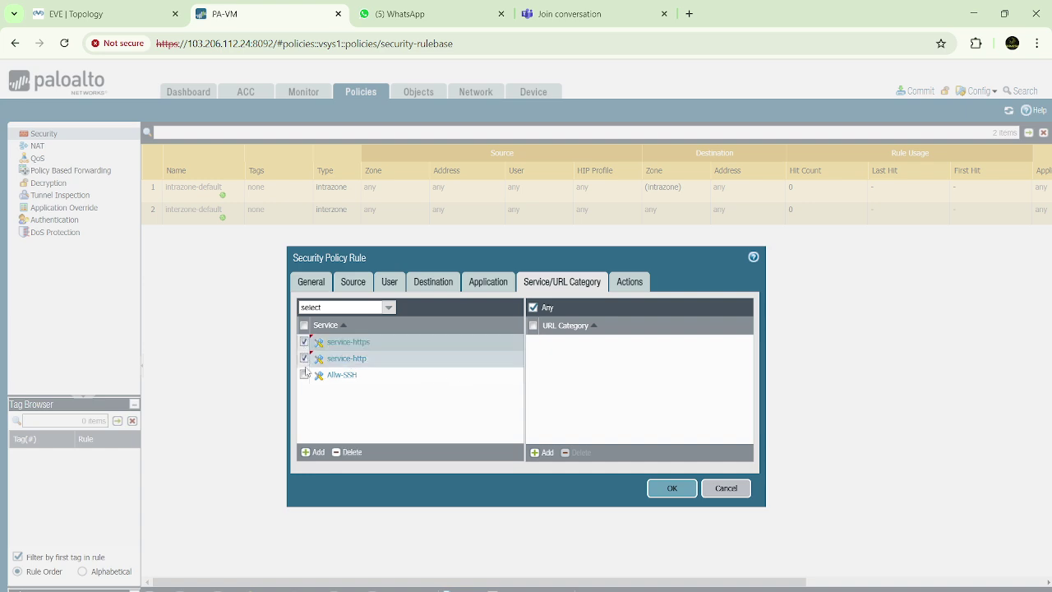
click(304, 375)
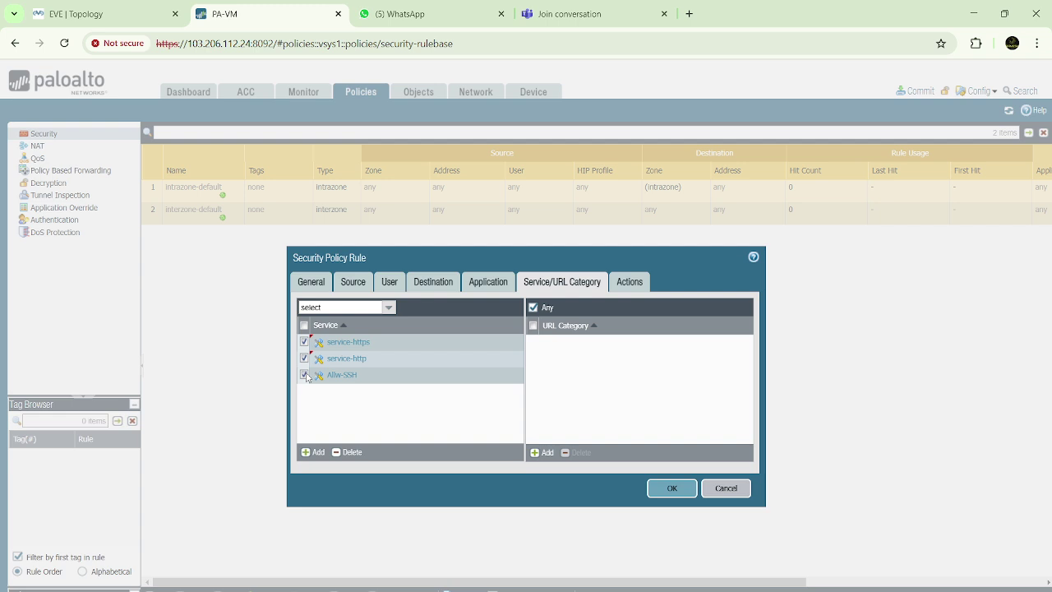
click(347, 457)
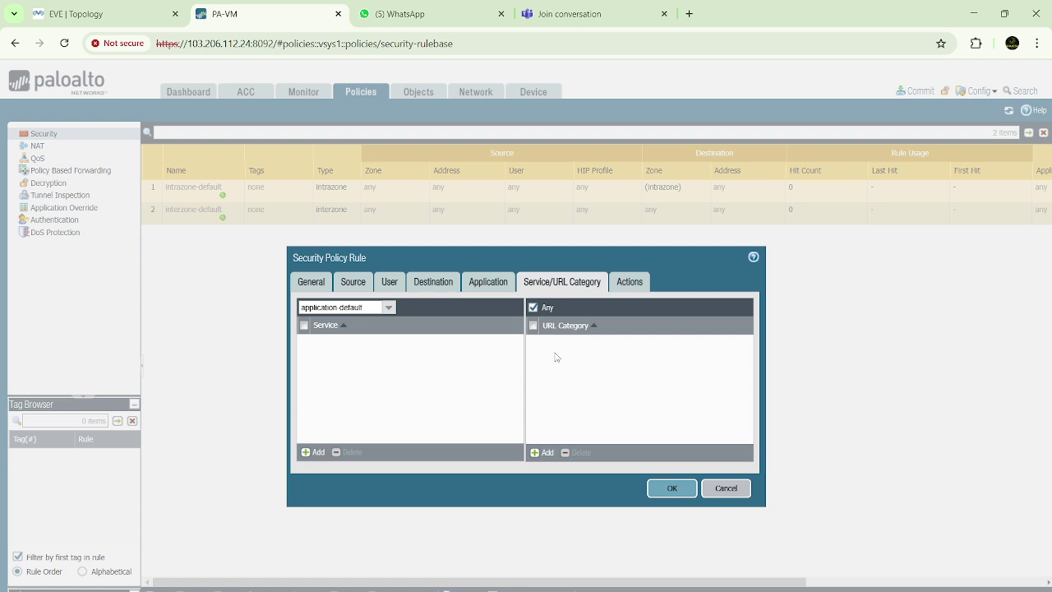
Compare Allow and Drop as the rule action, settling on Deny
click(637, 282)
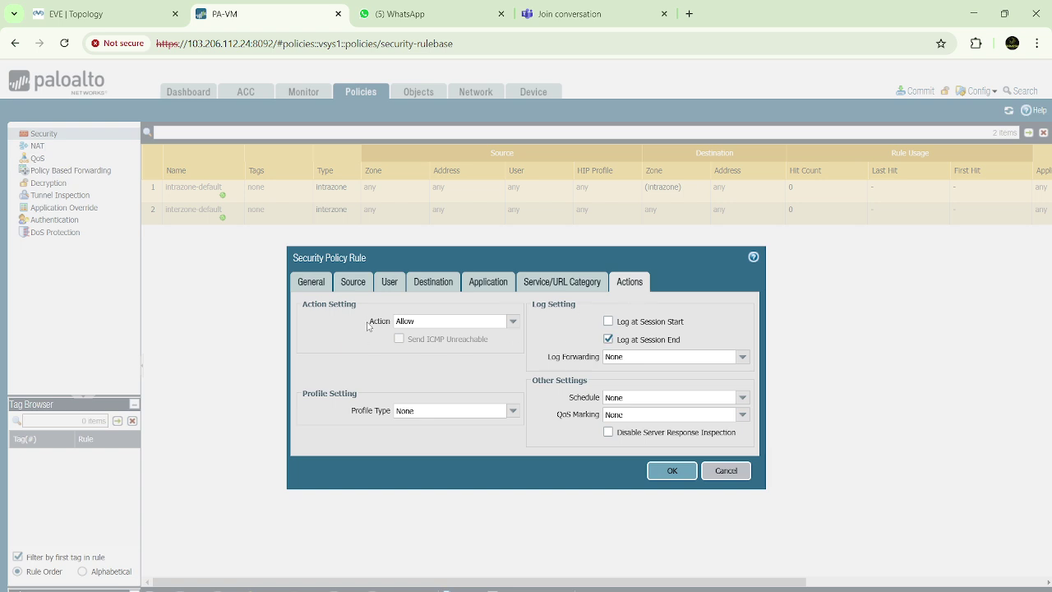
drag(368, 326, 390, 326)
click(512, 322)
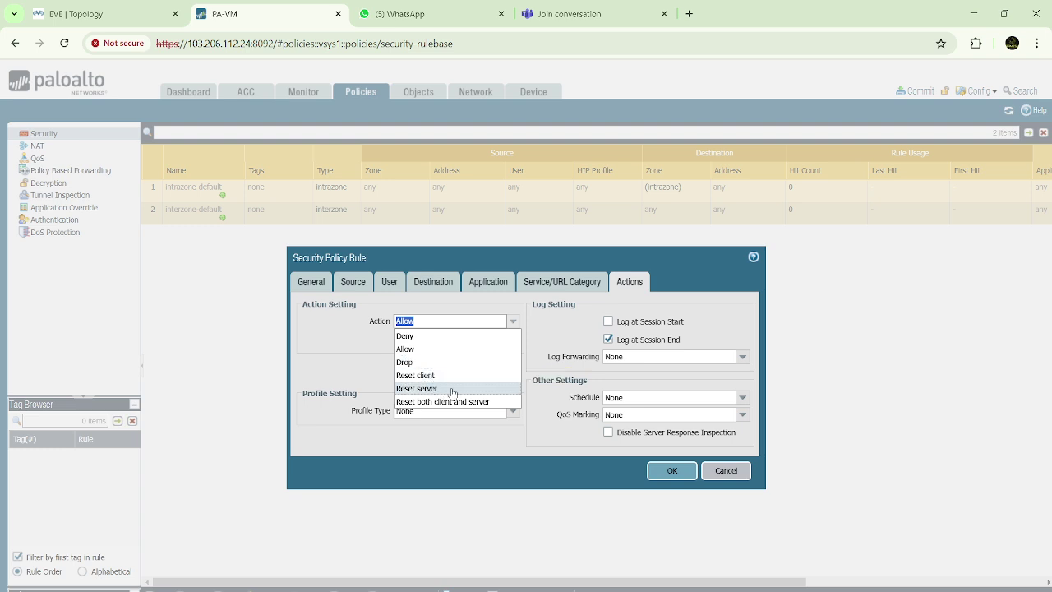
click(404, 351)
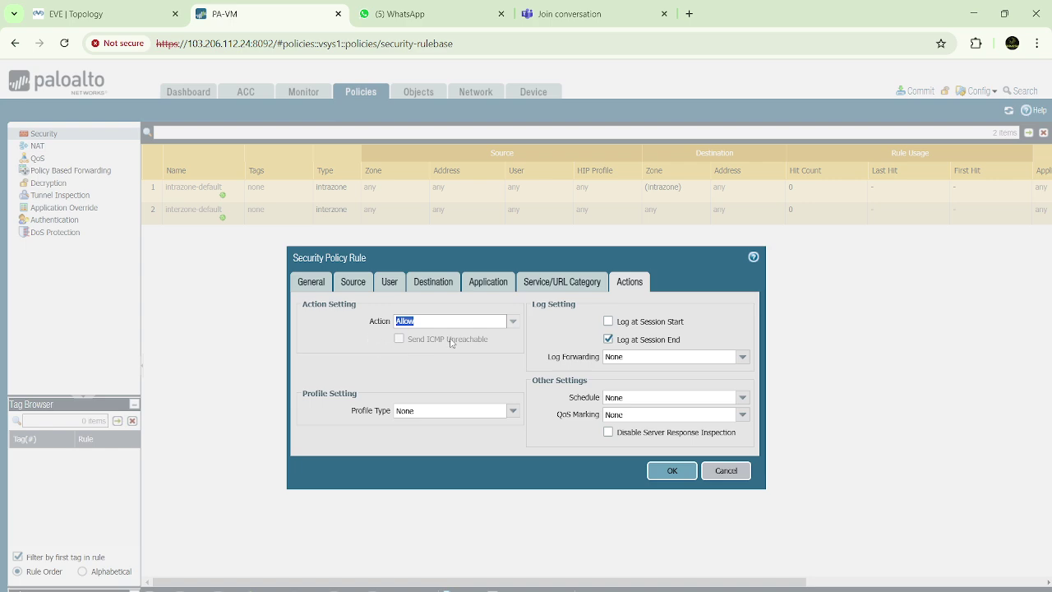
click(515, 326)
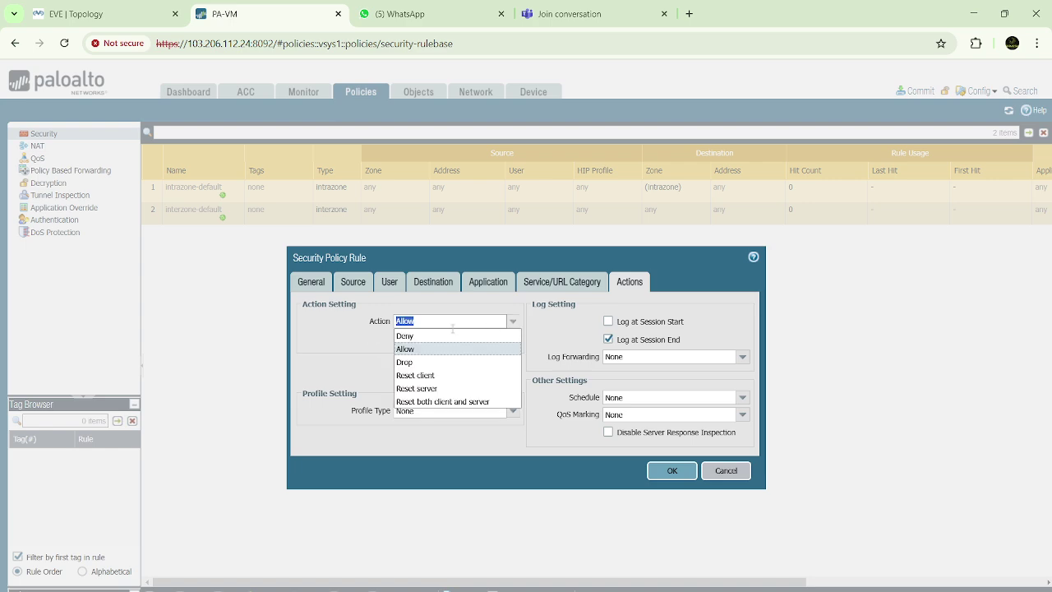
click(411, 338)
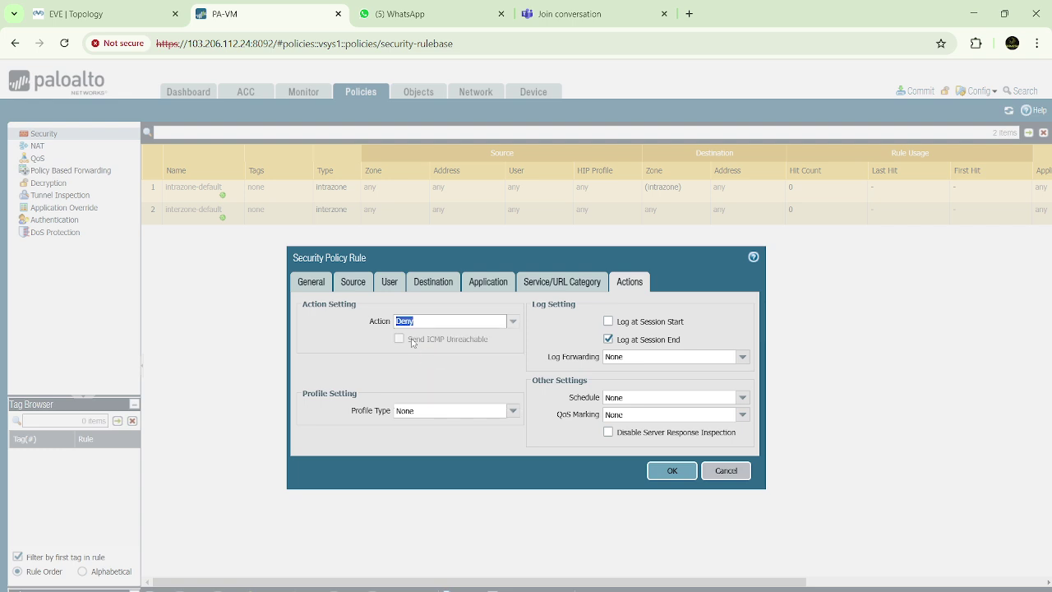
click(492, 323)
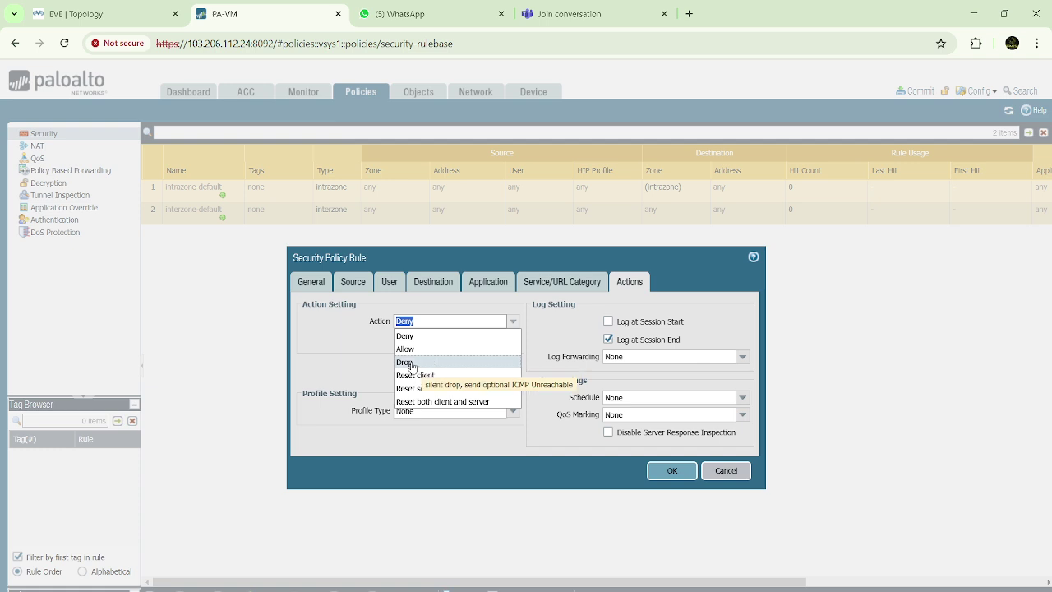
click(411, 363)
click(513, 321)
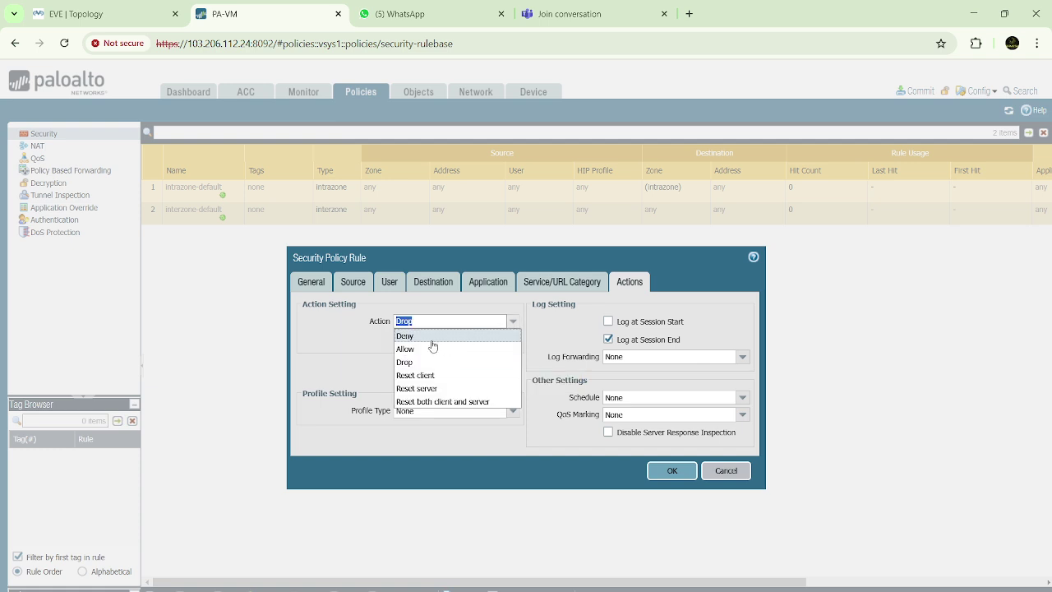
click(422, 339)
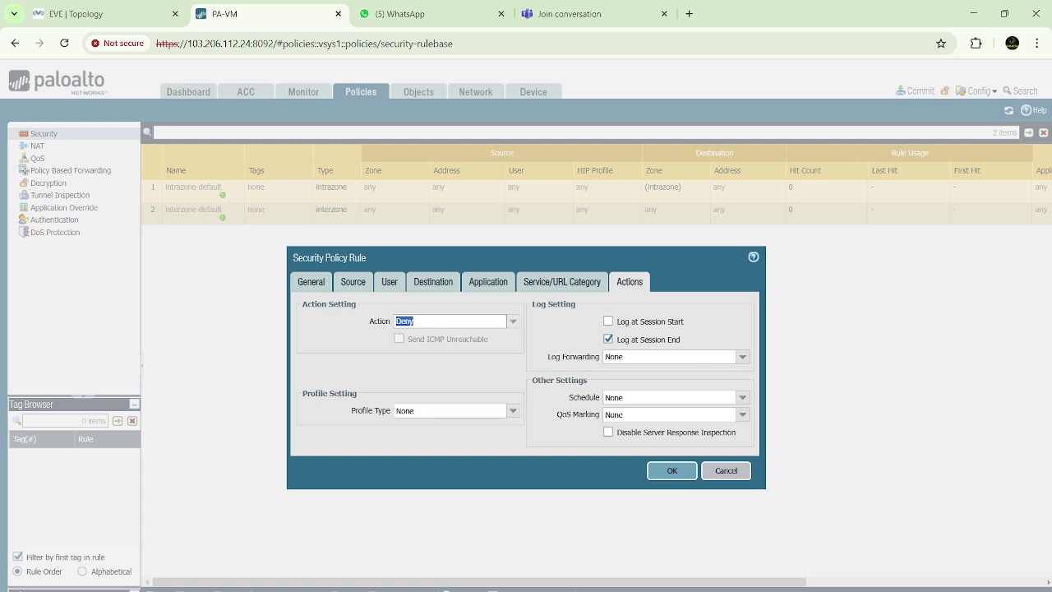
Start an 'Actions:' text note on the Paint diagram with Allow as its first entry
mouse_move(738, 589)
click(737, 567)
scroll(507, 516, down, 3)
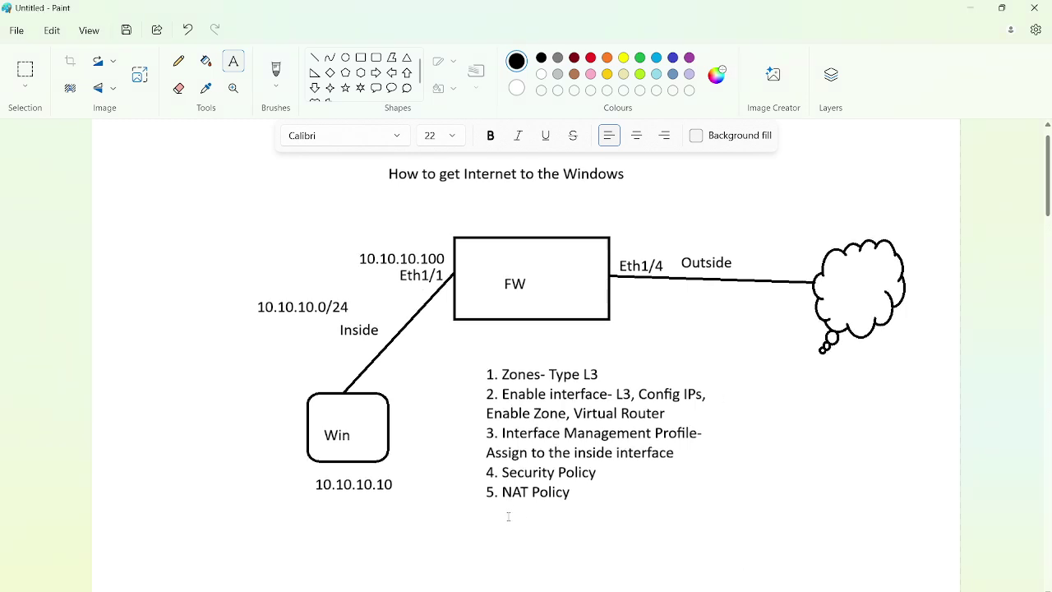
click(342, 347)
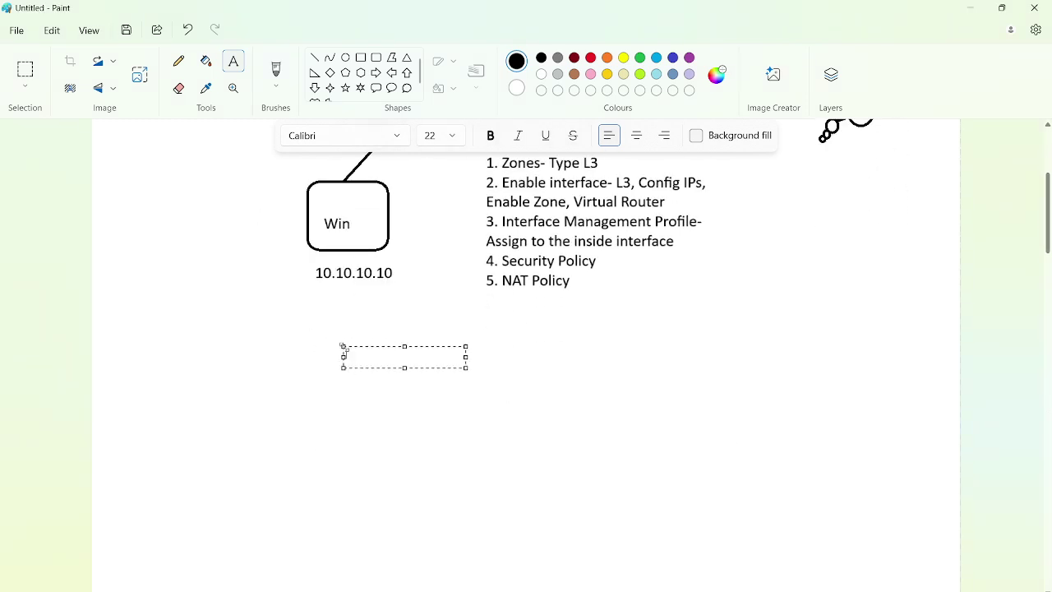
text(Action)
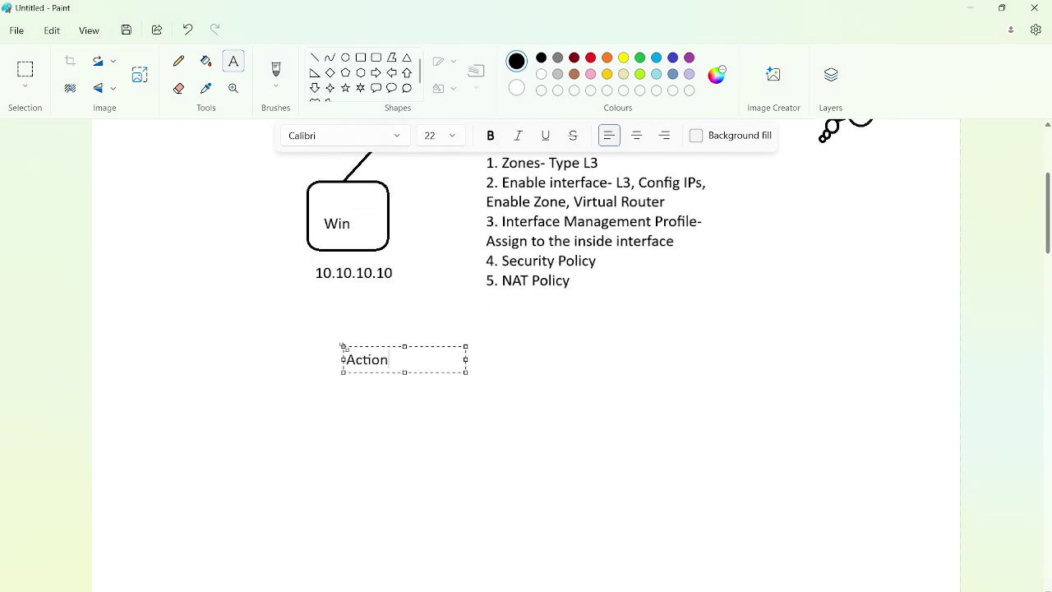
text(s:)
key(Return)
text(Allow)
key(Return)
Add Deny, Drop and Reset Client as further lines of the Actions note
text(D)
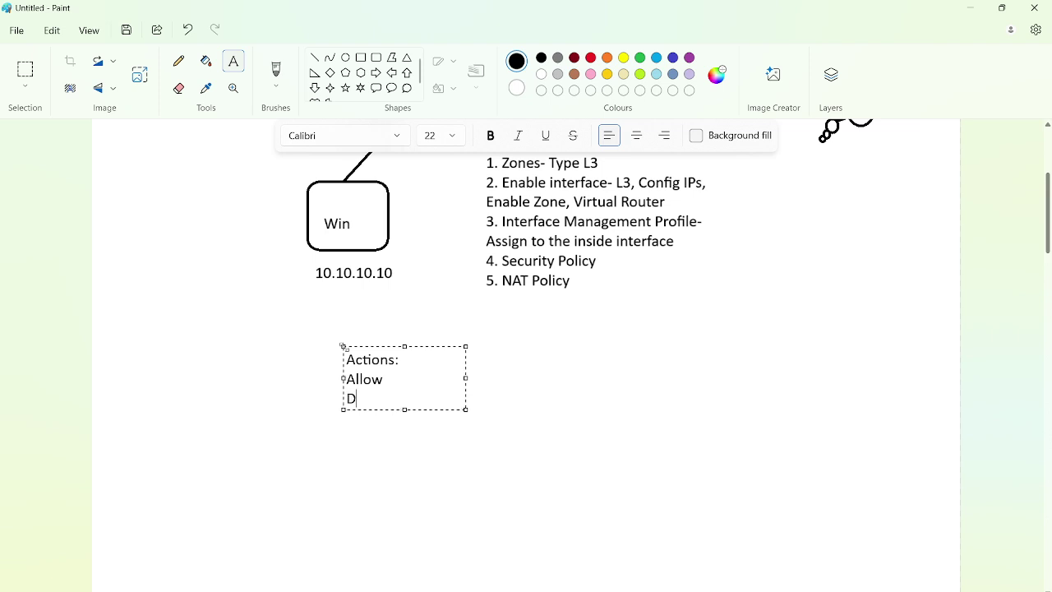
text(eny)
key(Return)
text(Drop)
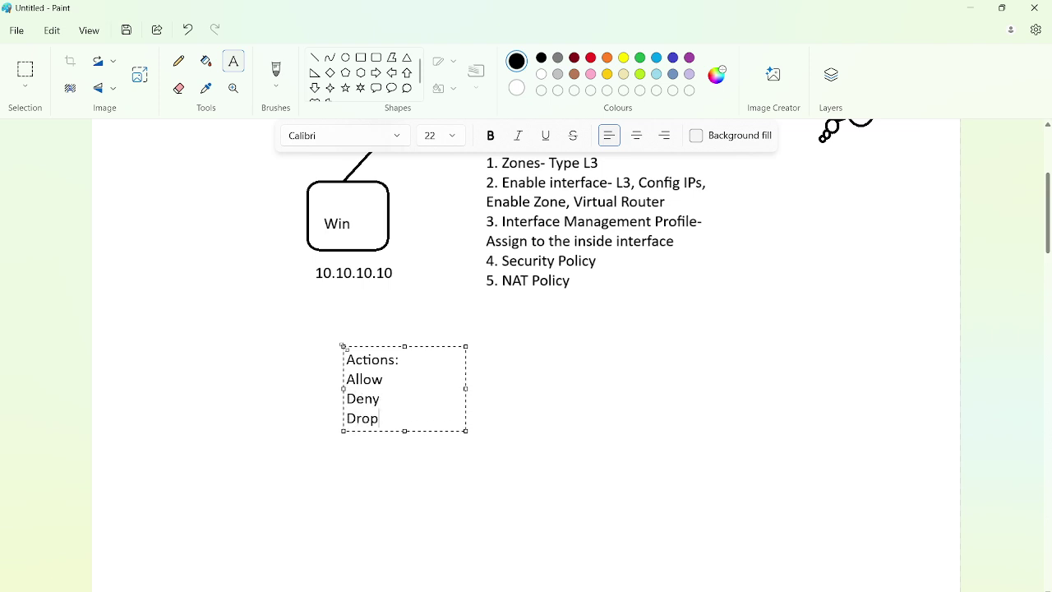
text(Re)
key(BackSpace)
key(BackSpace)
key(Return)
text(Reset )
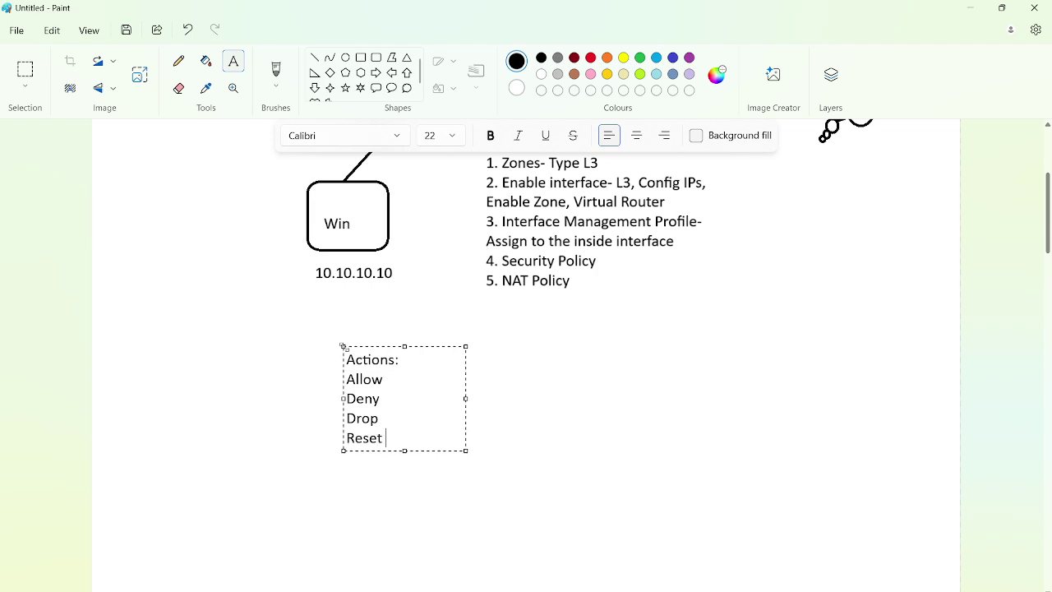
text(Client)
key(Return)
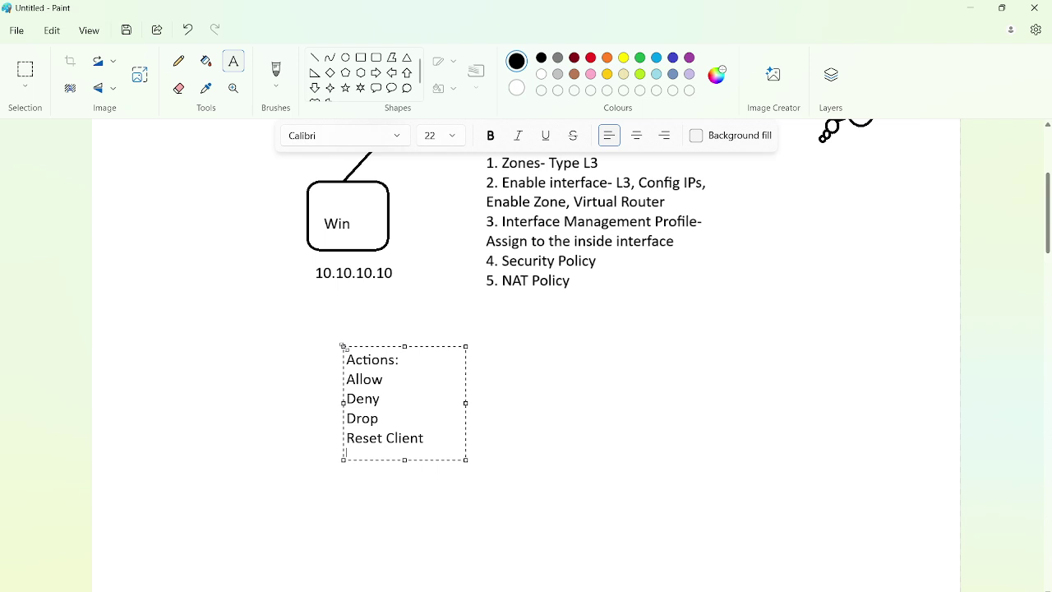
key(alt+Tab)
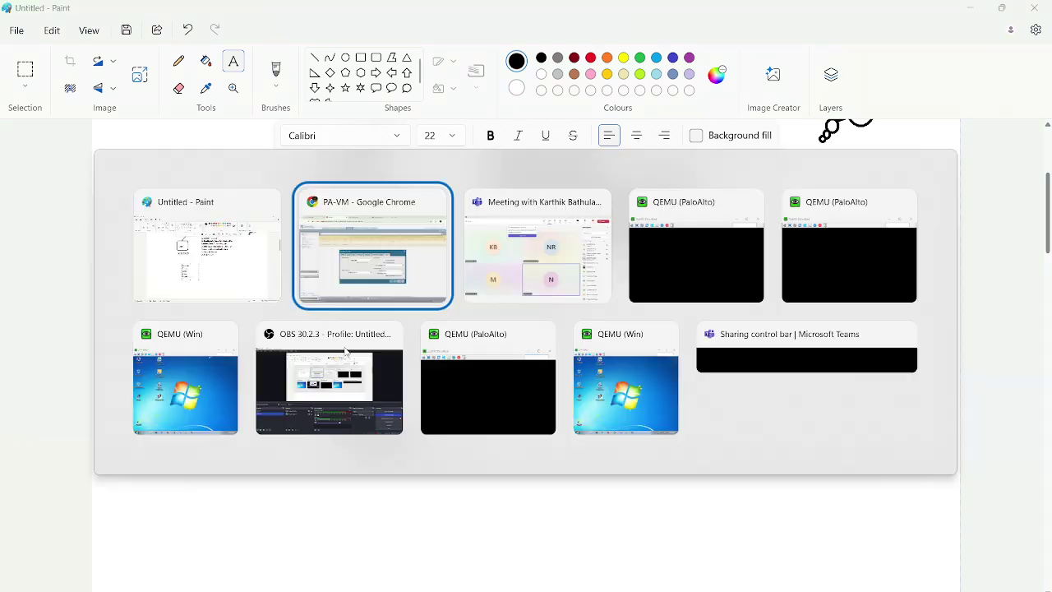
key(alt+Tab)
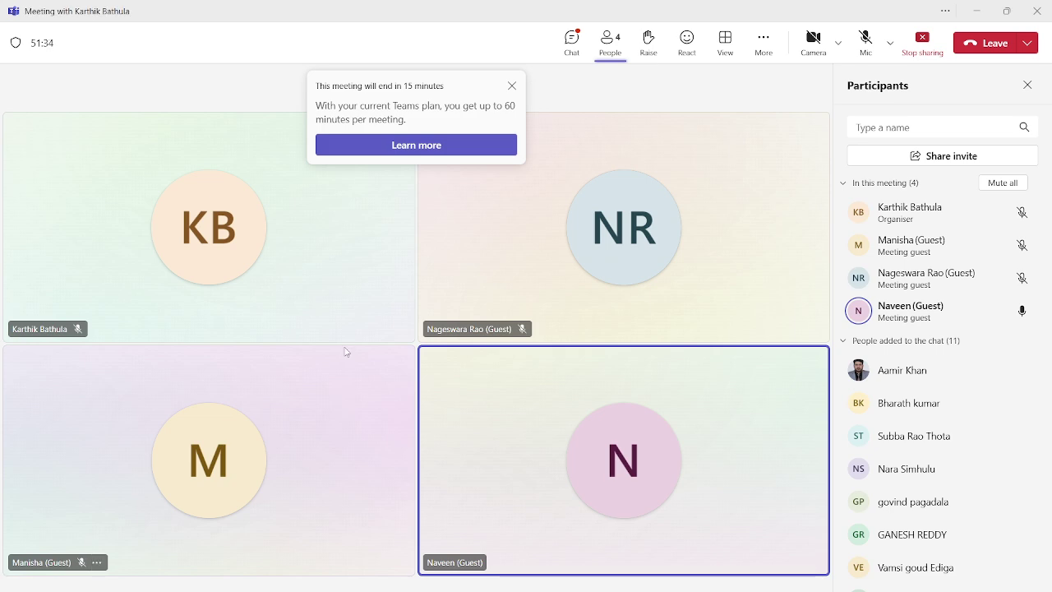
click(512, 87)
click(572, 41)
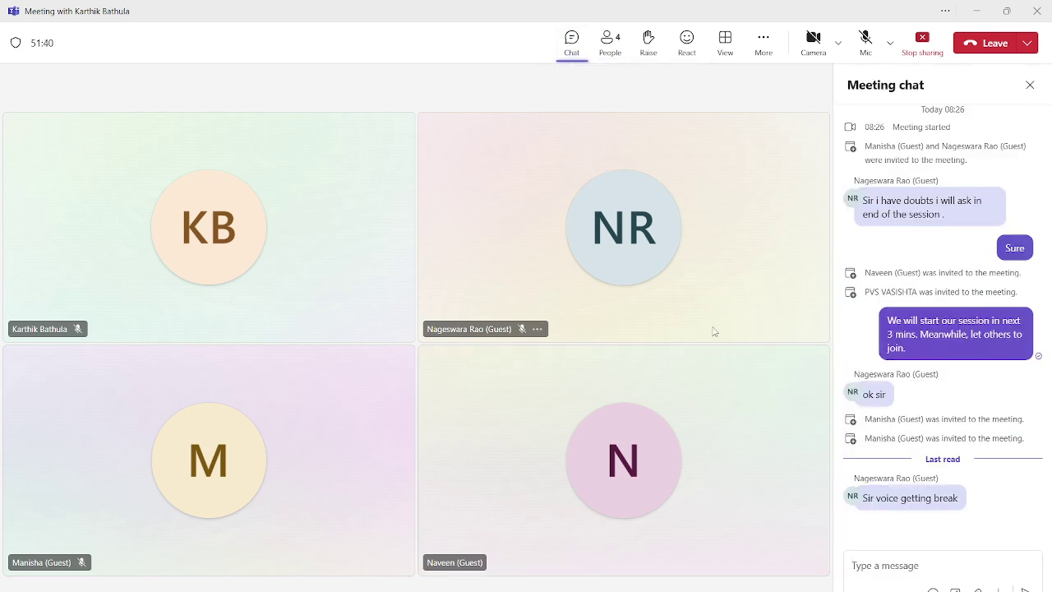
key(alt+Tab)
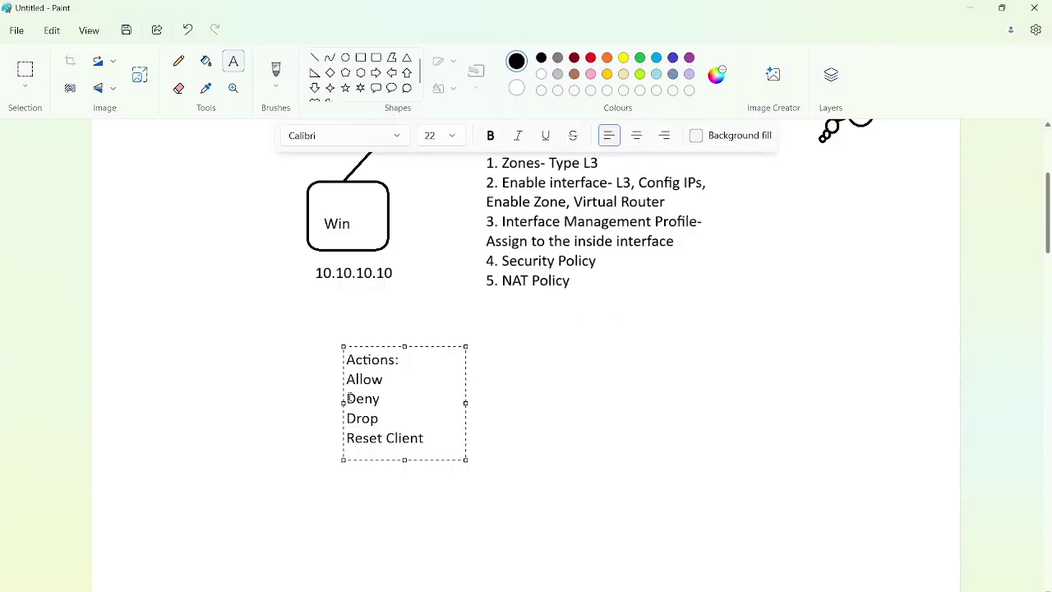
Highlight Deny and Drop while explaining, commit the Actions note, and return to Chrome
drag(347, 398, 383, 398)
click(408, 398)
scroll(408, 397, up, 5)
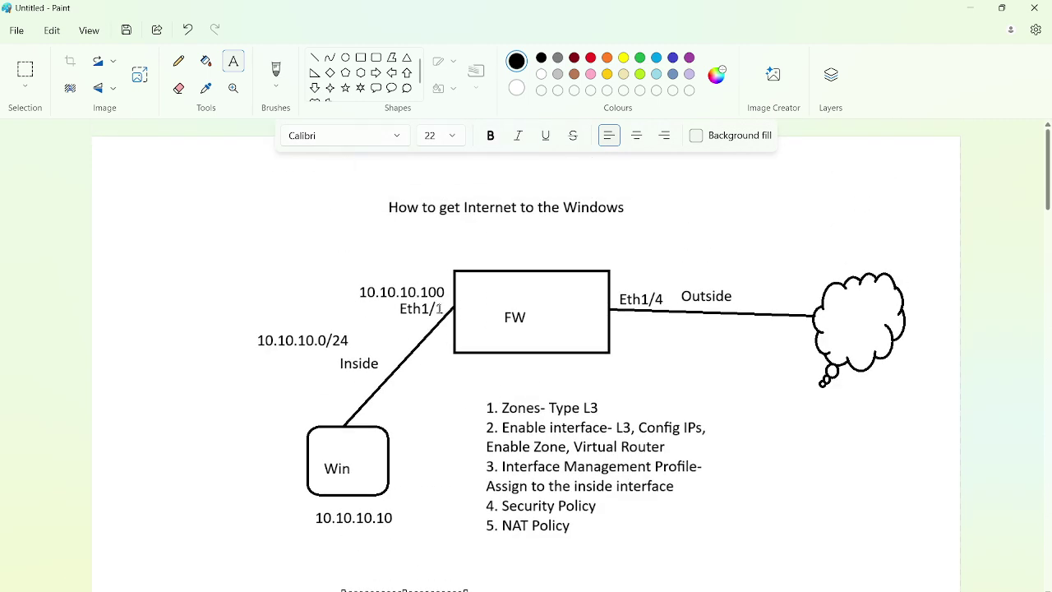
scroll(426, 325, down, 3)
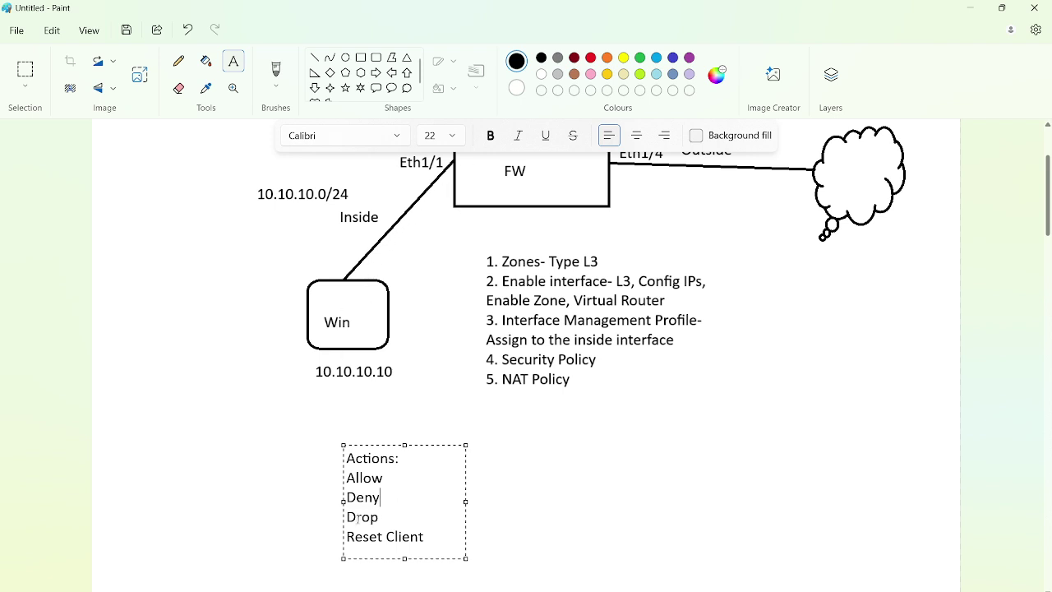
drag(349, 517, 381, 516)
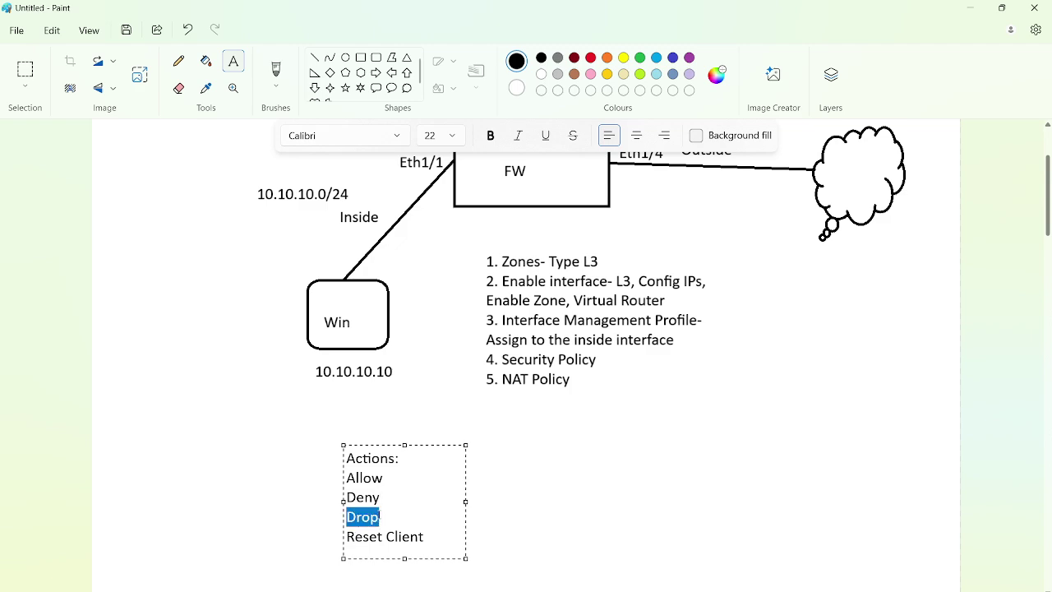
click(372, 516)
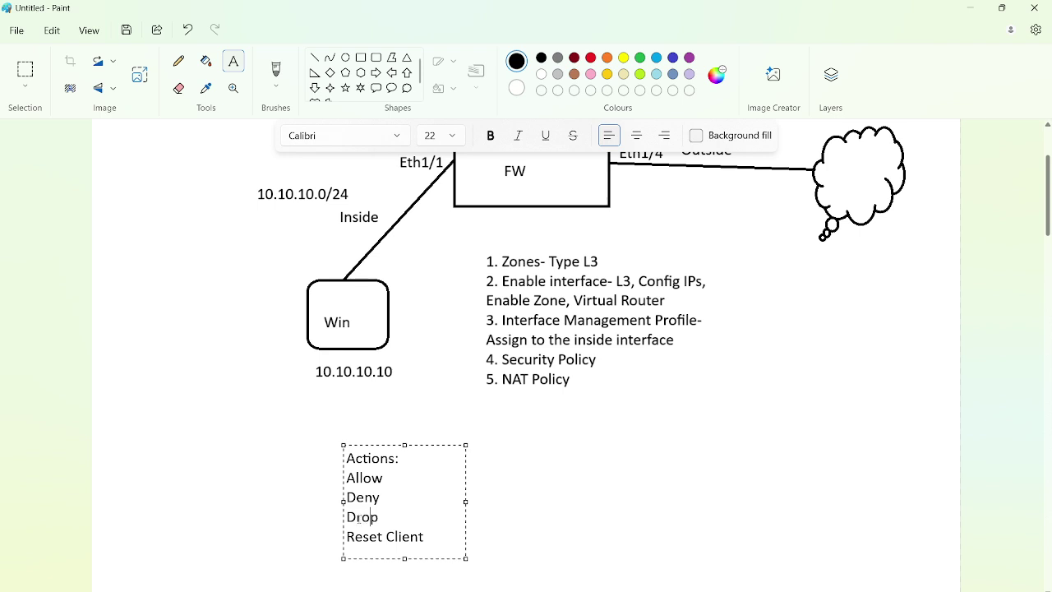
drag(346, 516, 395, 516)
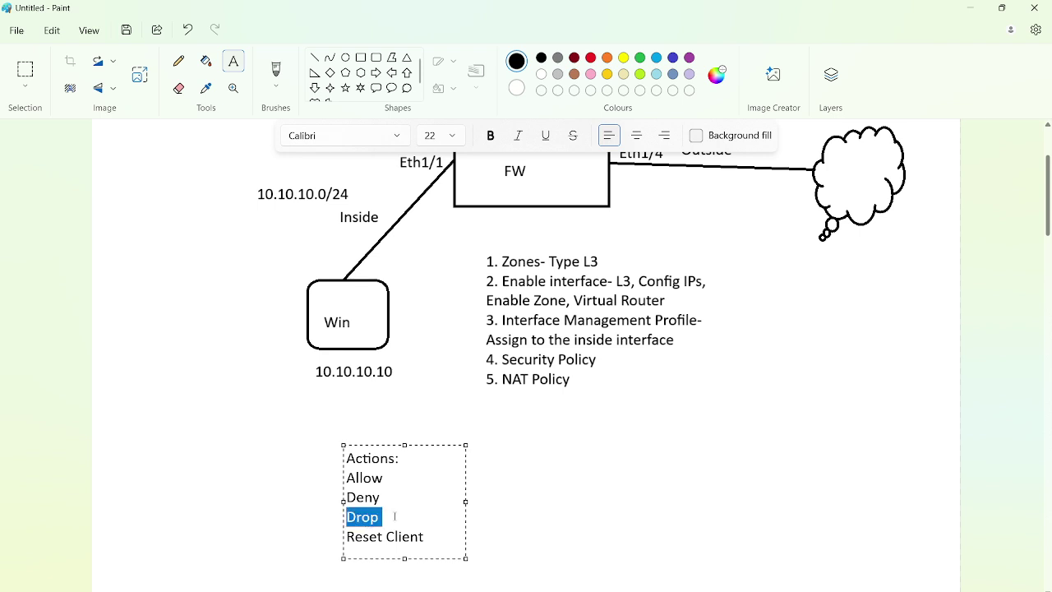
click(421, 389)
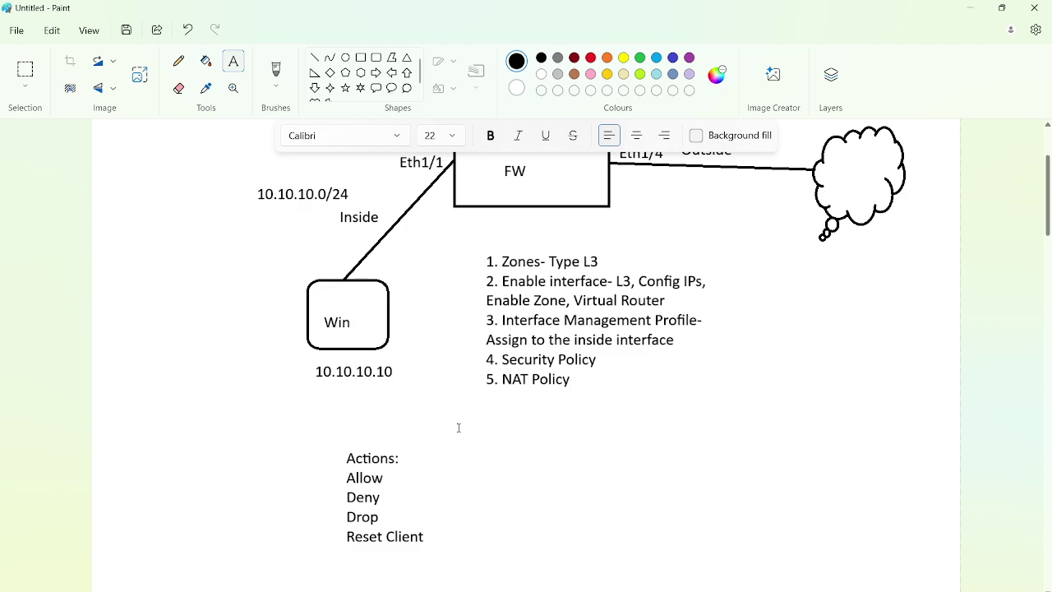
key(alt+Tab)
key(alt+Tab)
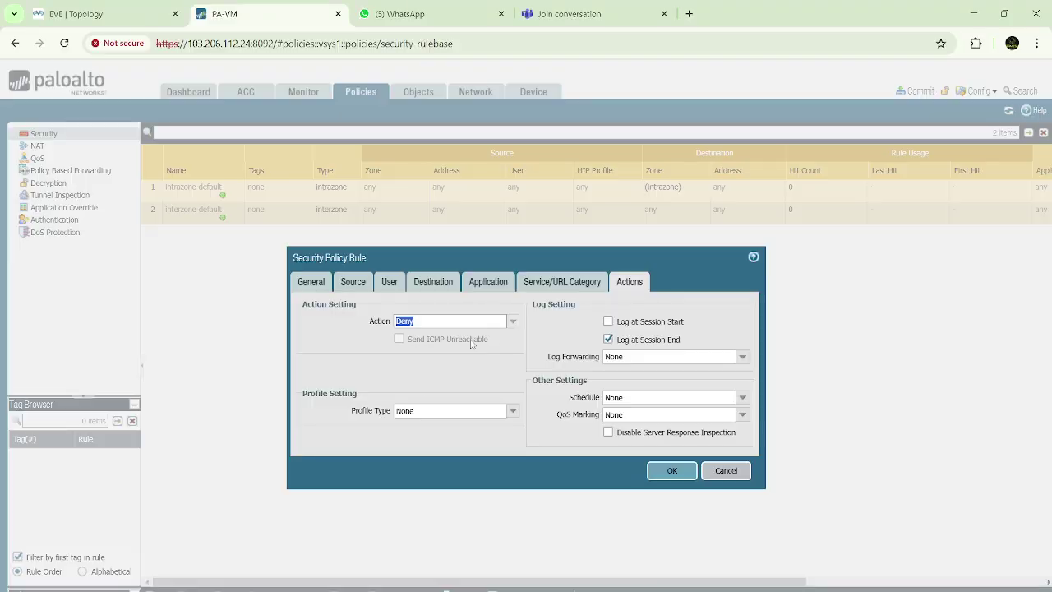
Try Drop with ICMP Unreachable toggled, then revert the rule action to Deny
click(470, 342)
click(512, 322)
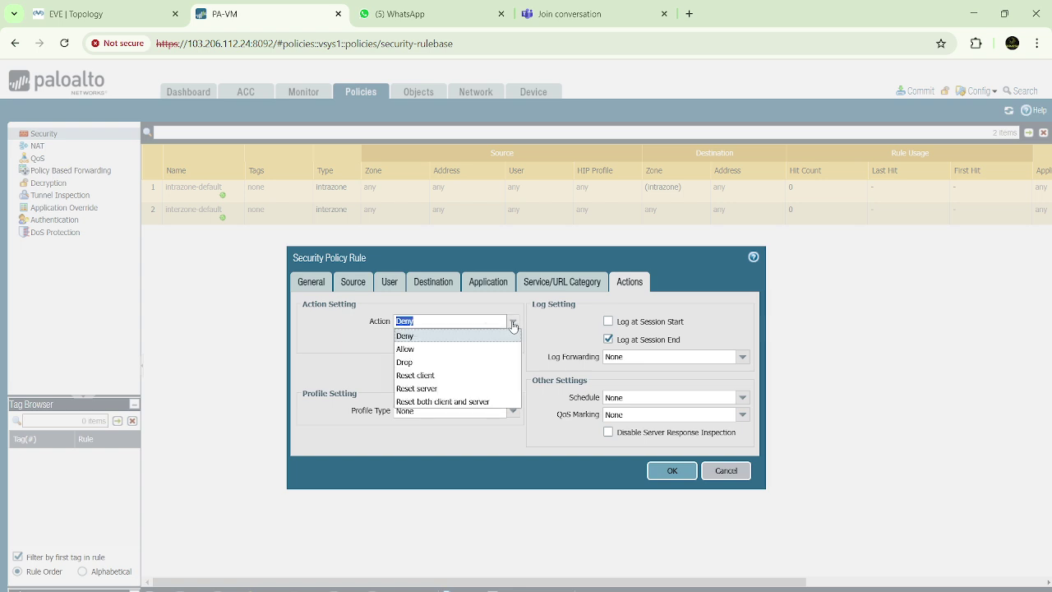
click(408, 361)
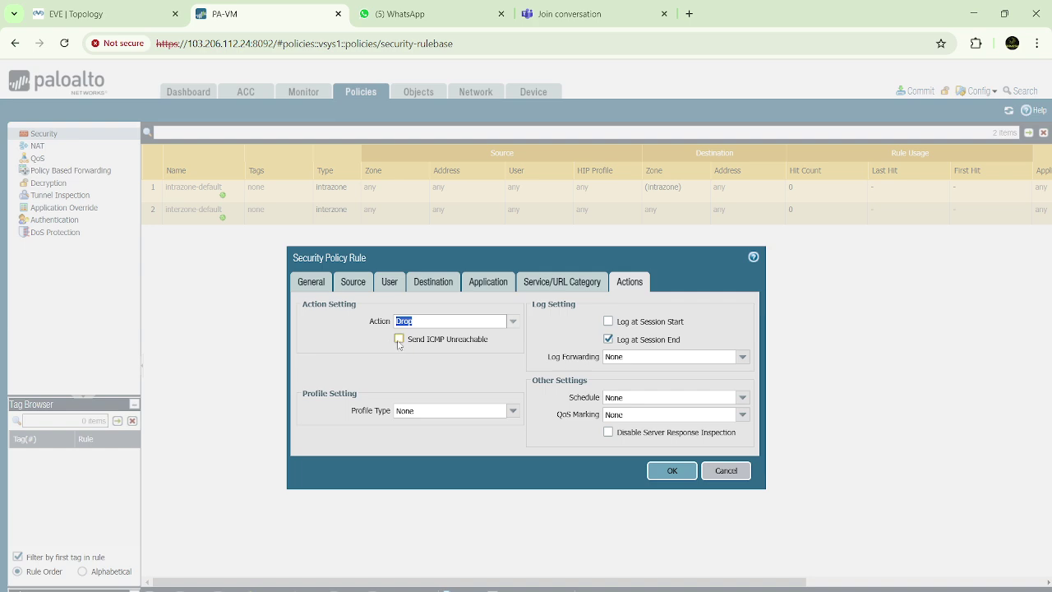
click(369, 338)
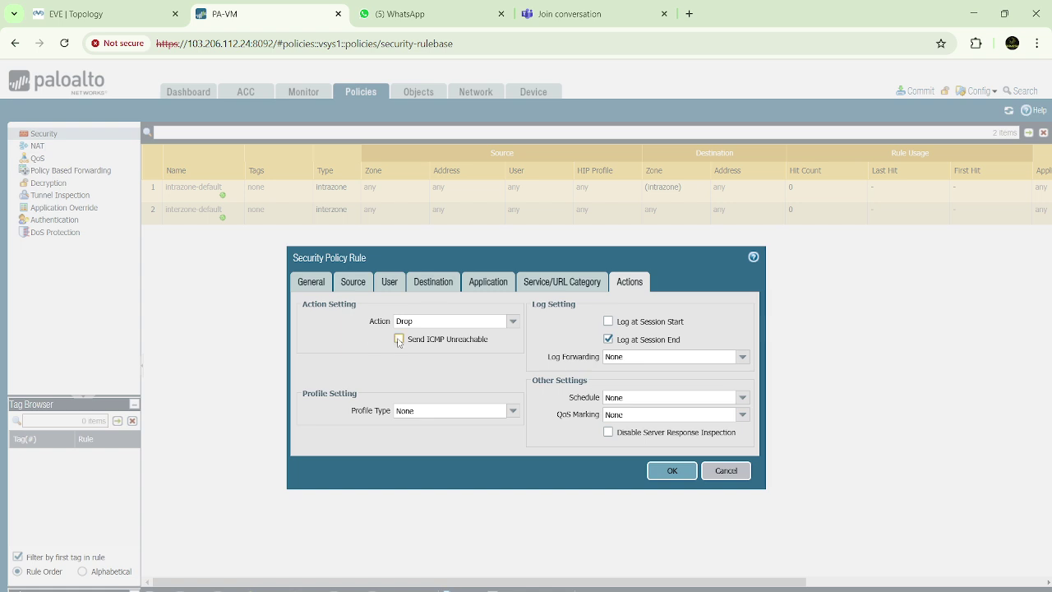
click(400, 339)
click(400, 340)
click(513, 322)
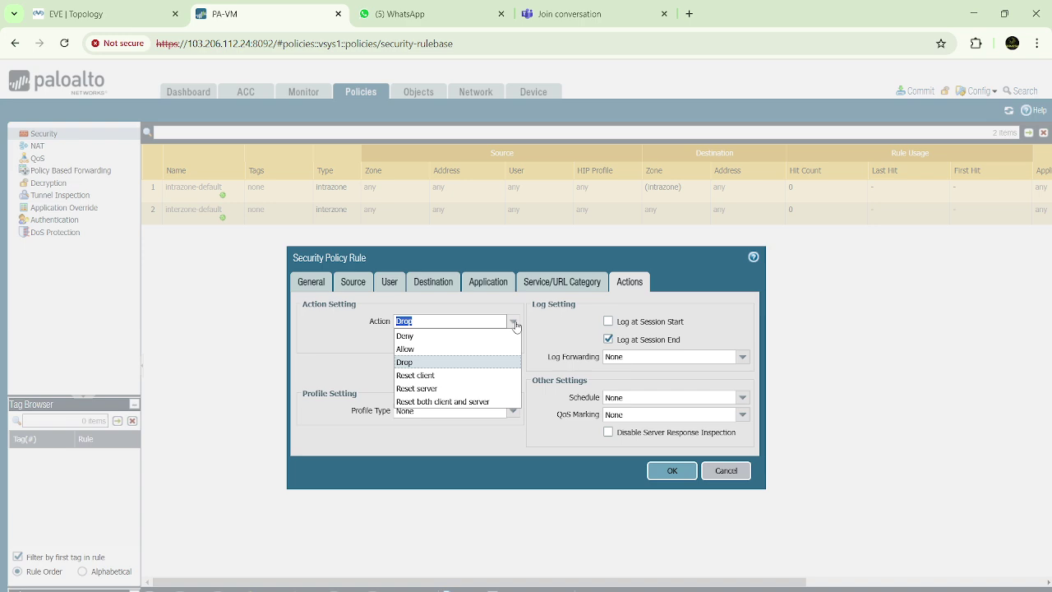
click(417, 340)
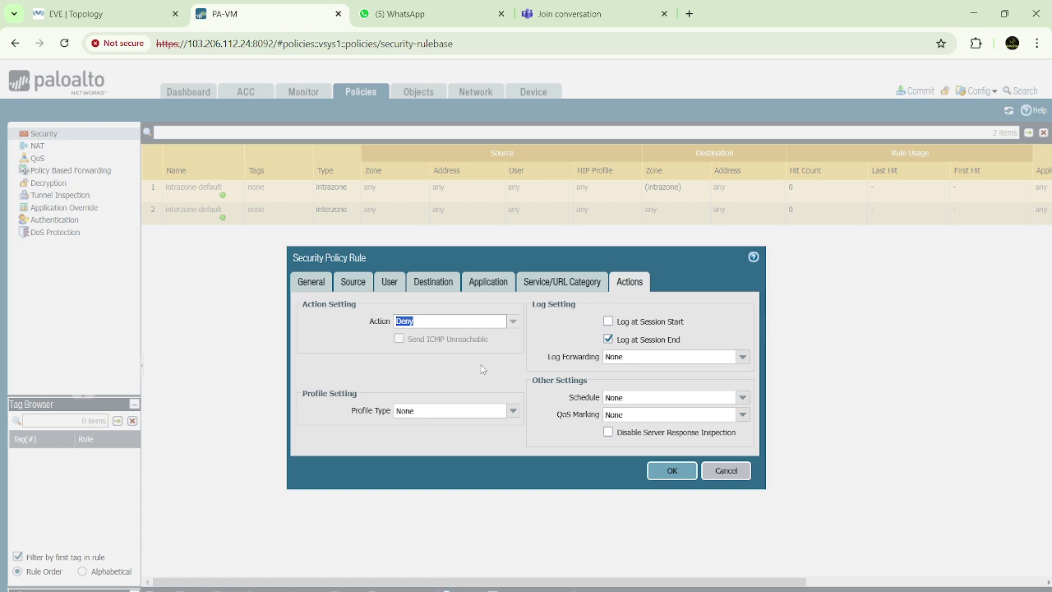
Set the action to Allow, keep Log at Session End, and save the Inside-Outside rule
click(468, 364)
click(419, 323)
click(429, 365)
click(513, 321)
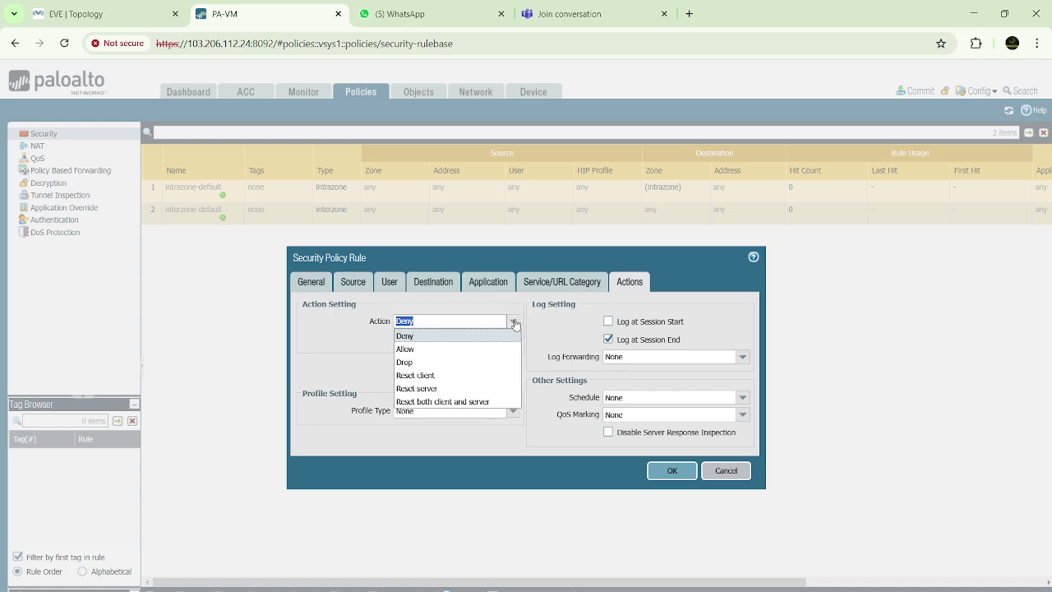
click(417, 348)
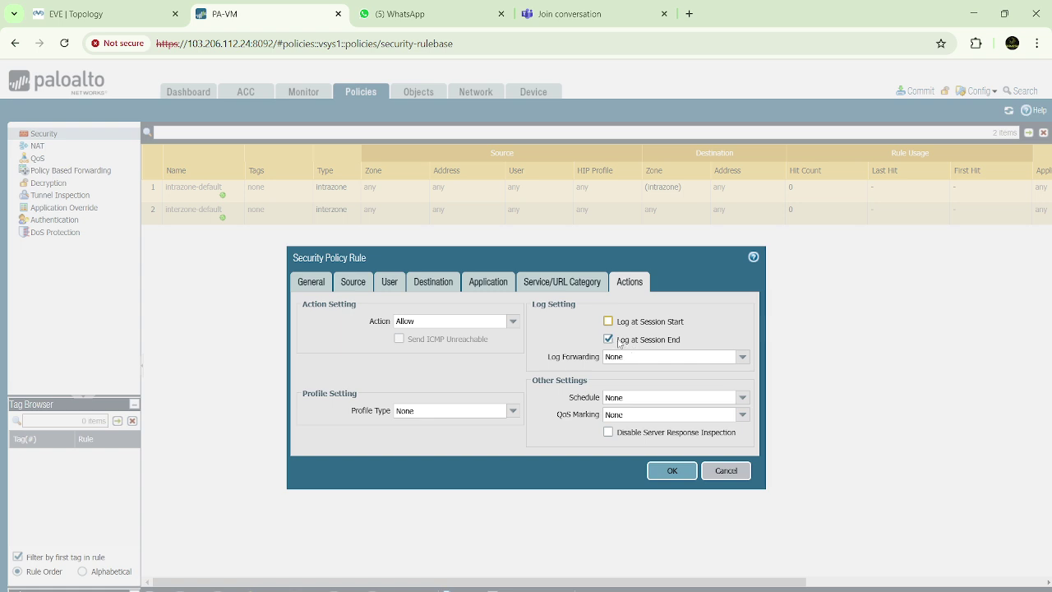
drag(616, 343, 691, 344)
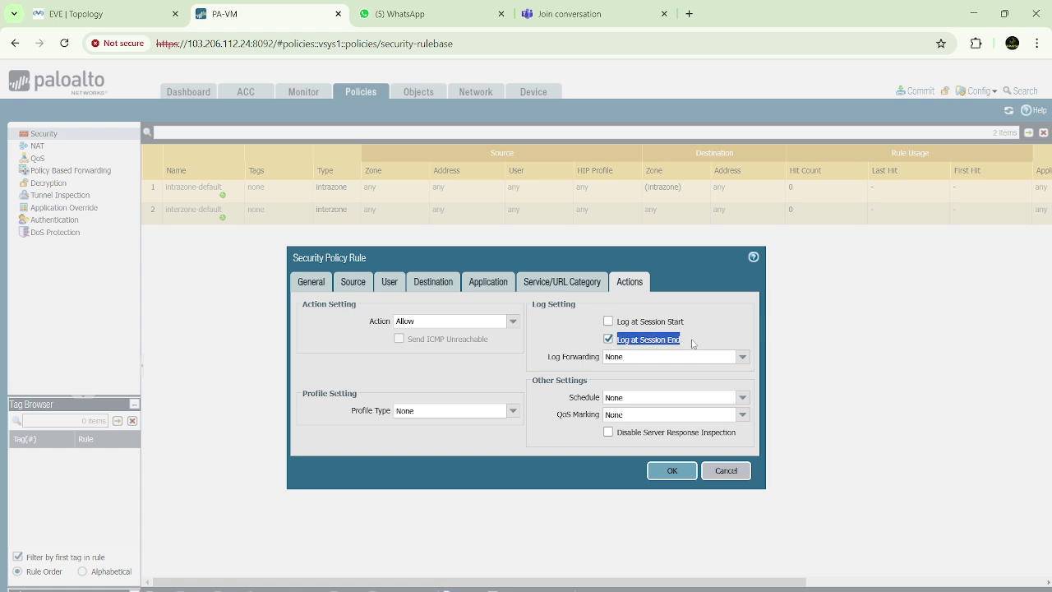
click(693, 344)
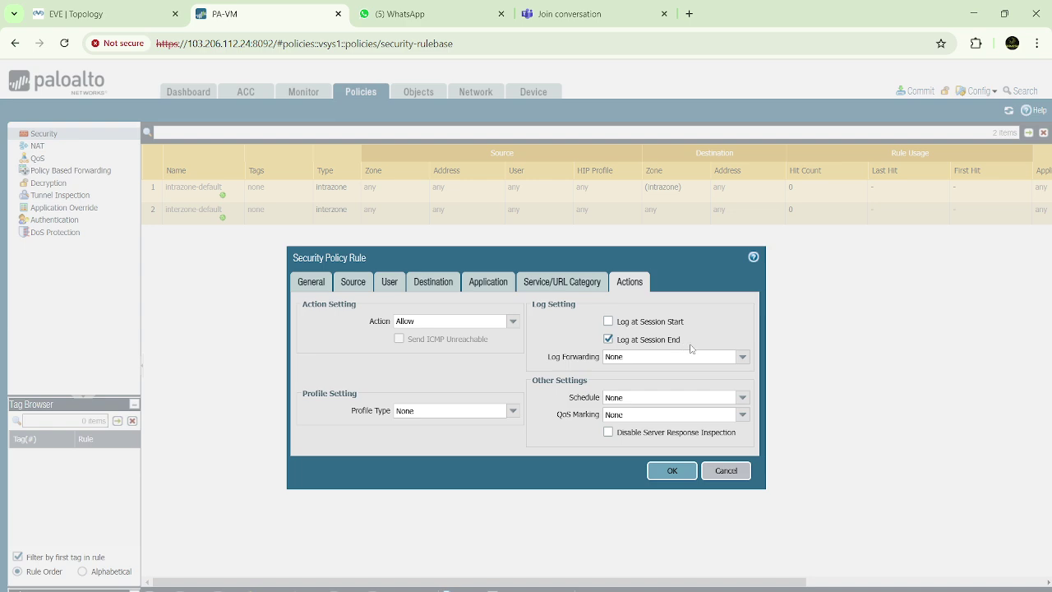
click(670, 472)
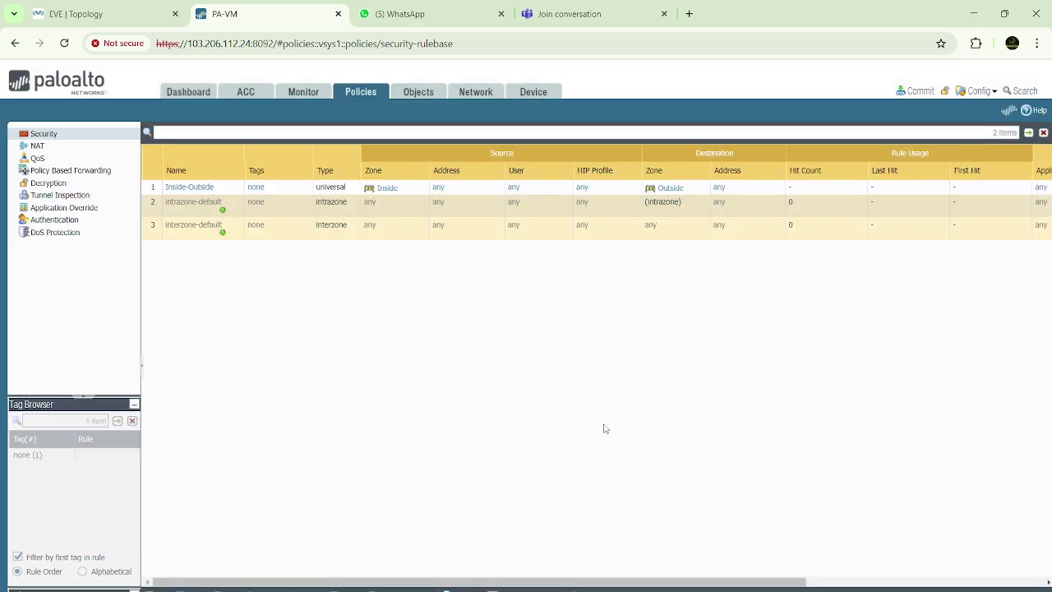
click(289, 96)
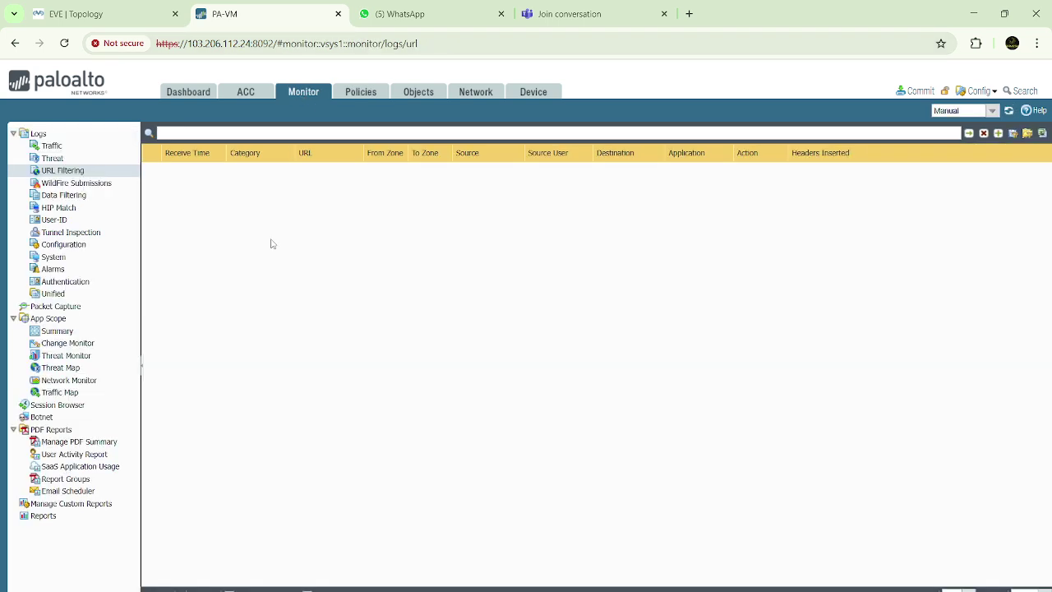
click(81, 147)
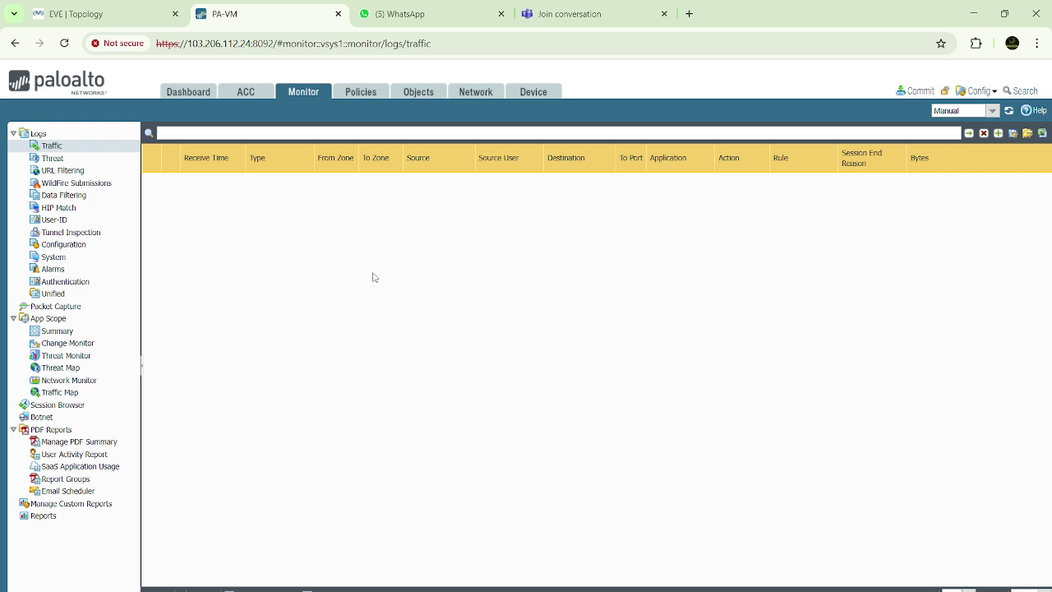
click(358, 94)
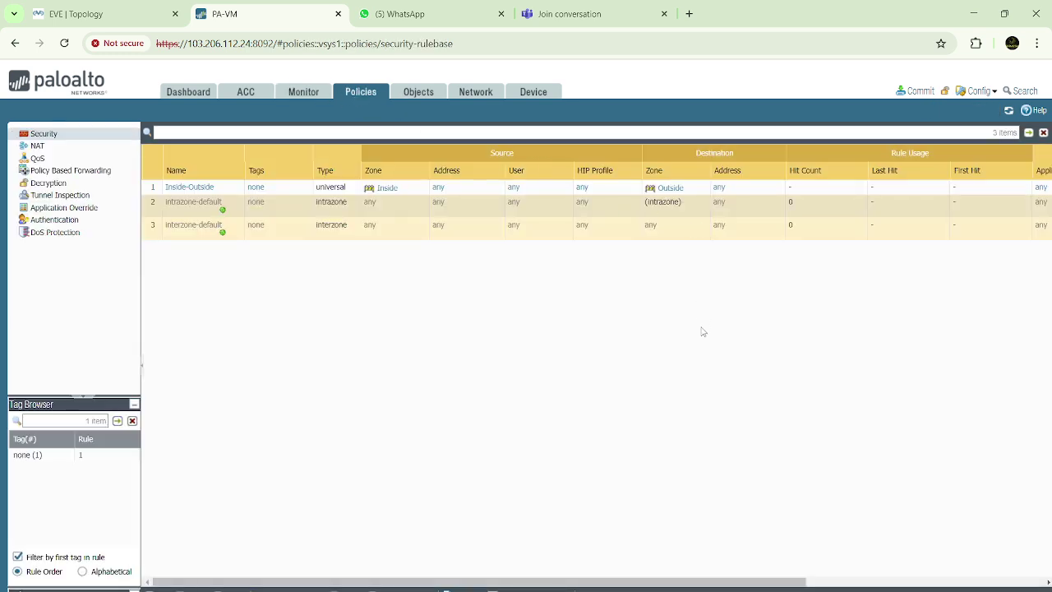
click(312, 96)
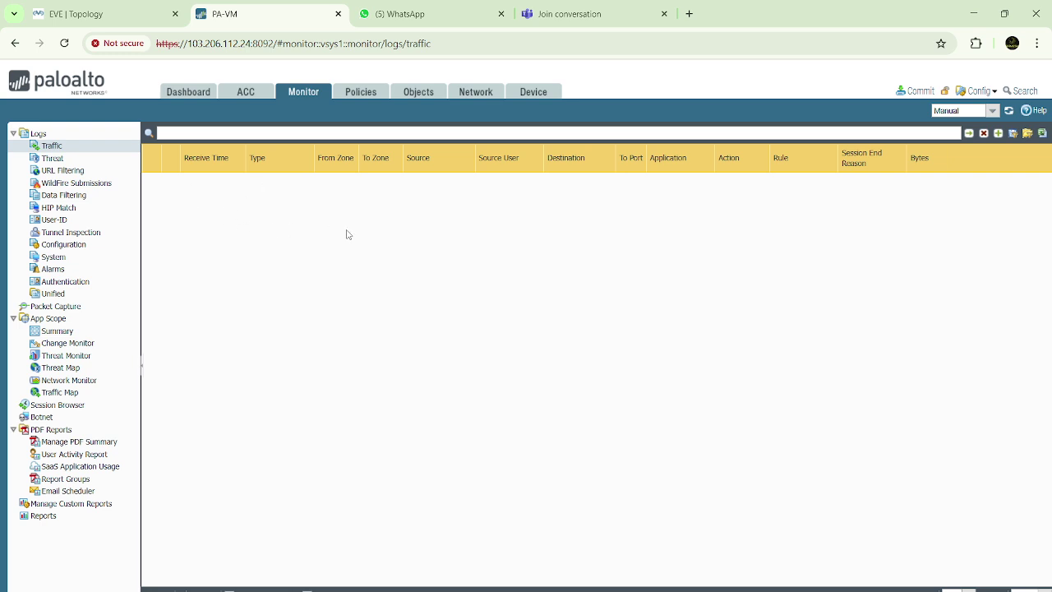
click(366, 93)
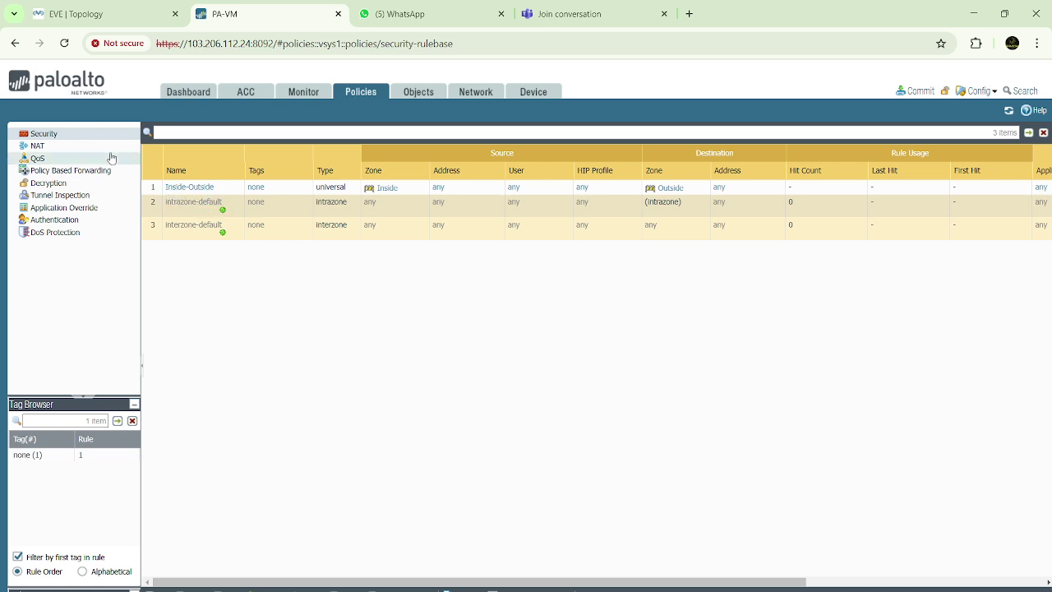
Create a new NAT rule named Allow-Internet
click(67, 152)
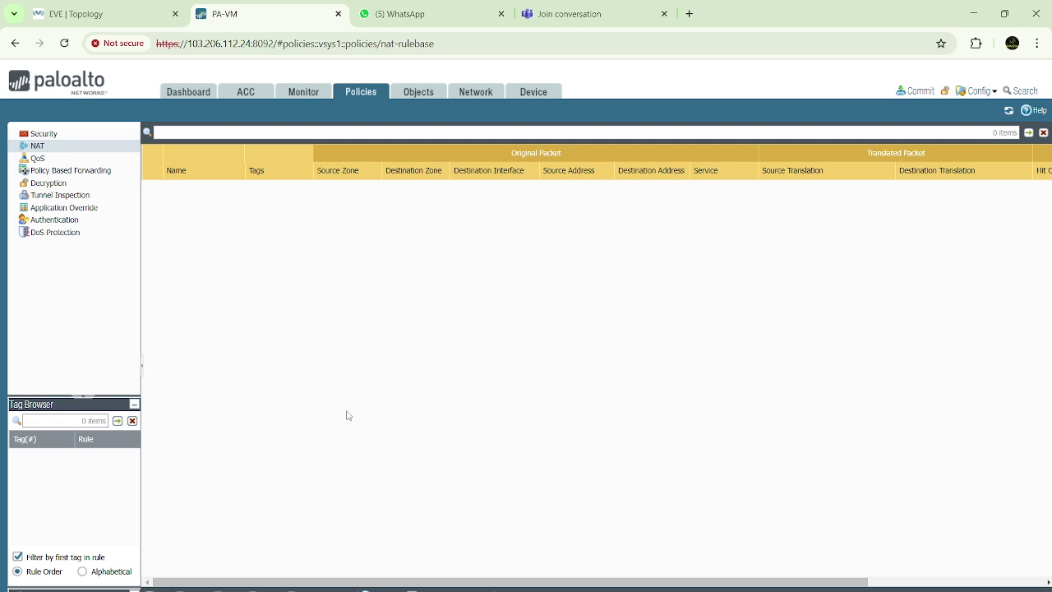
click(158, 590)
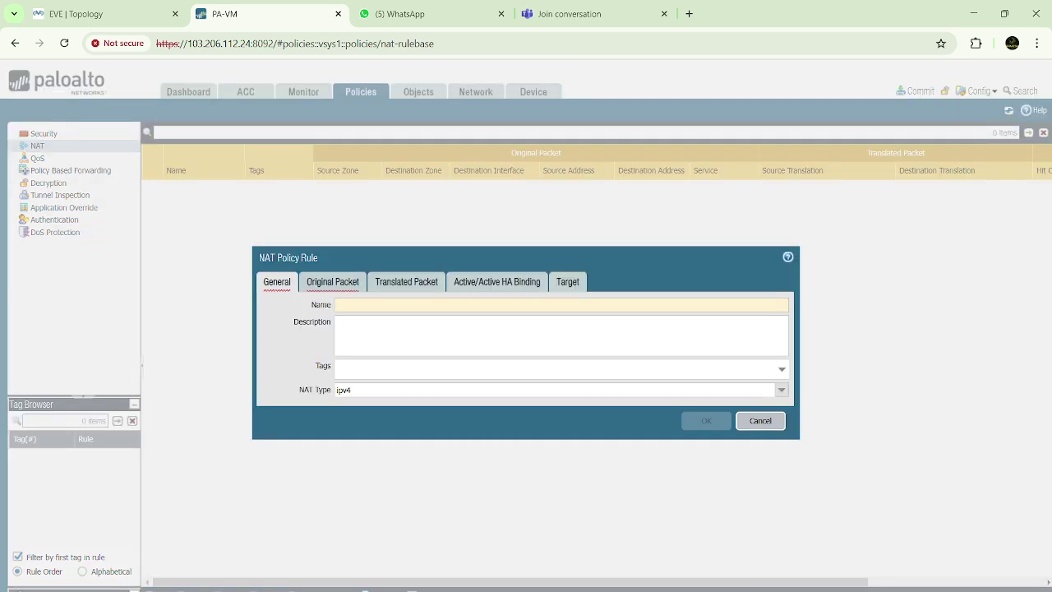
click(399, 305)
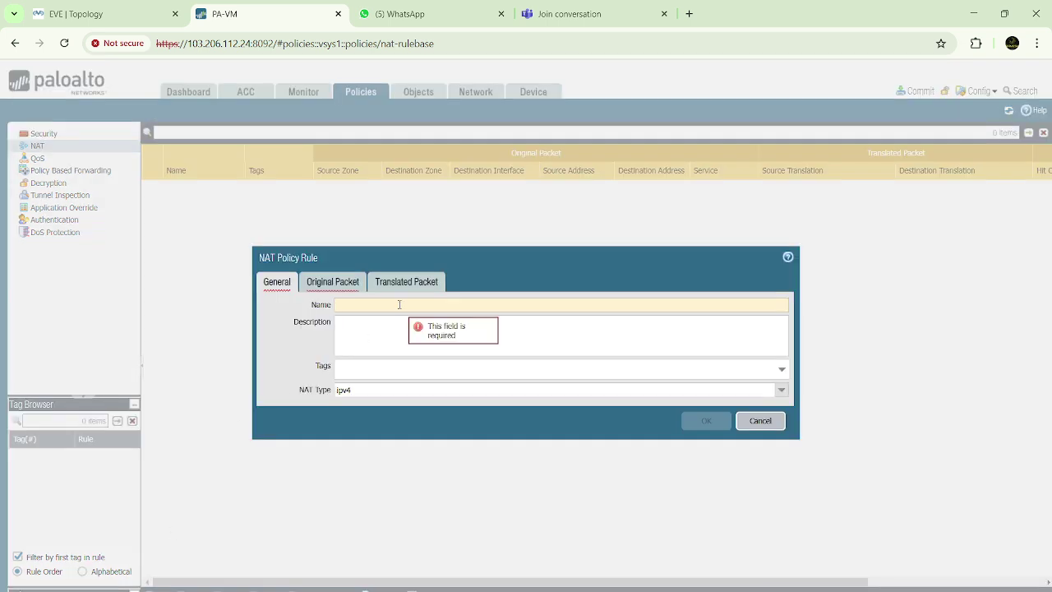
text(Allow-I)
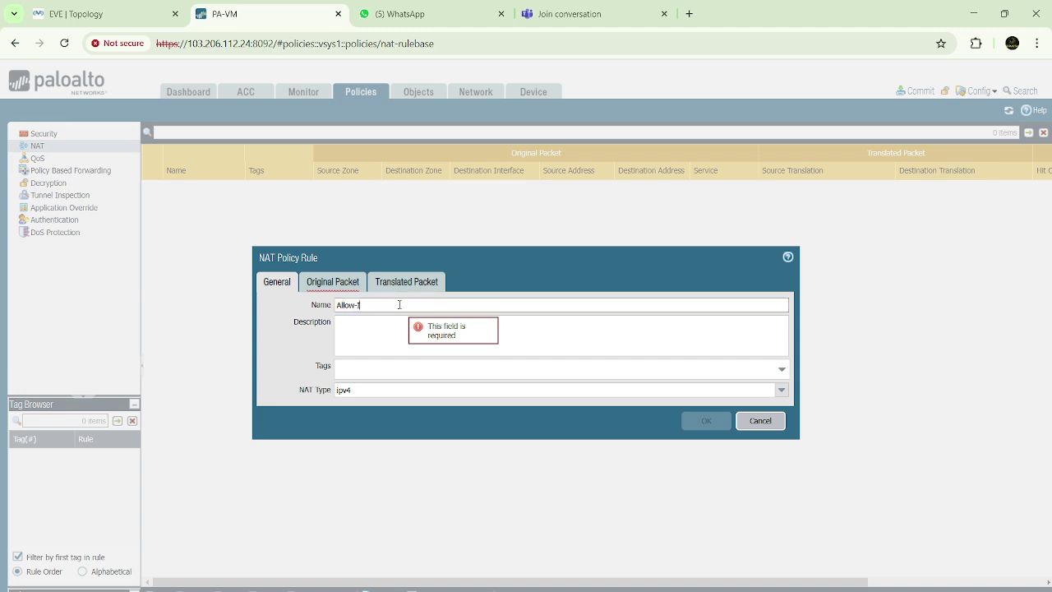
text(nternet)
Match source zone Inside, destination zone Outside and destination interface ethernet1/4 in the original packet
click(327, 285)
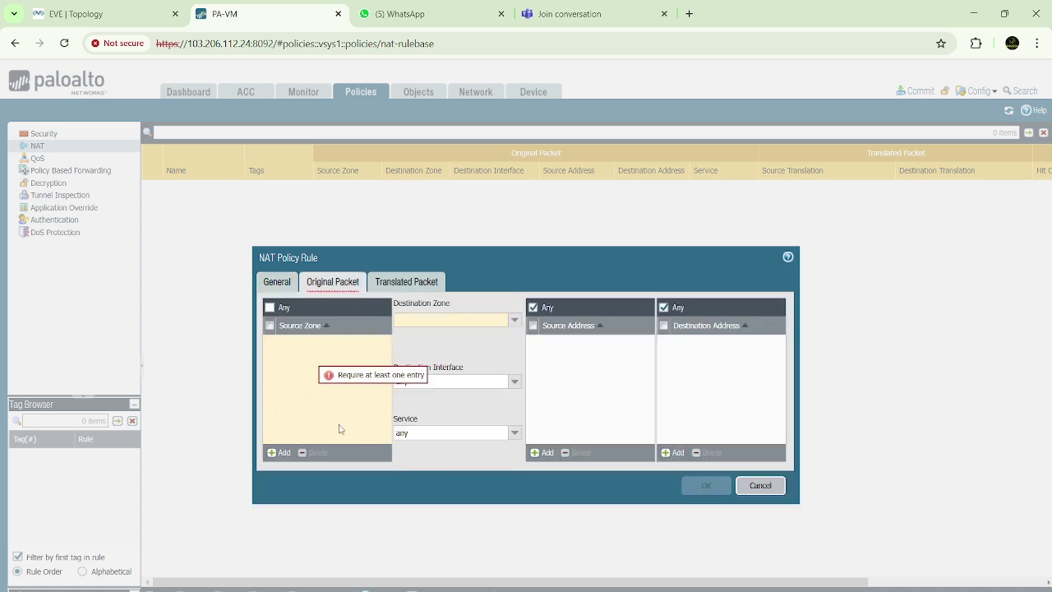
click(280, 453)
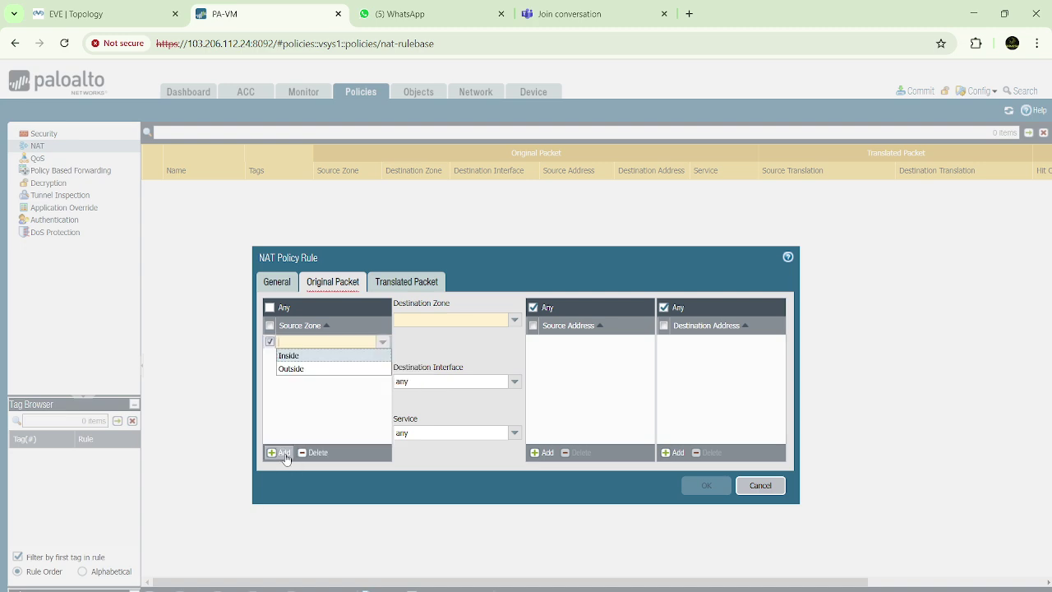
click(294, 356)
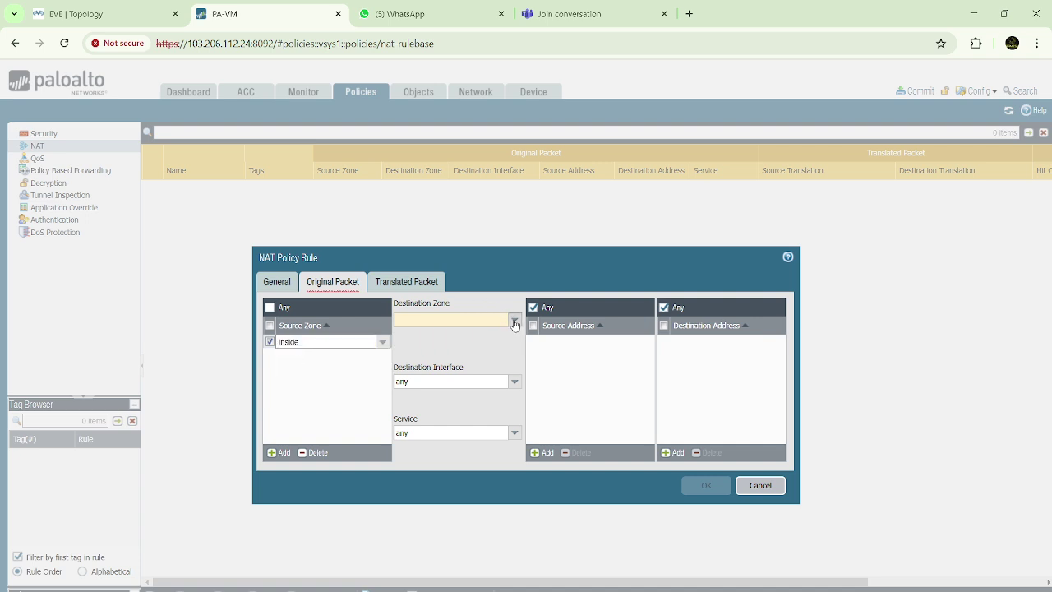
click(515, 320)
click(425, 349)
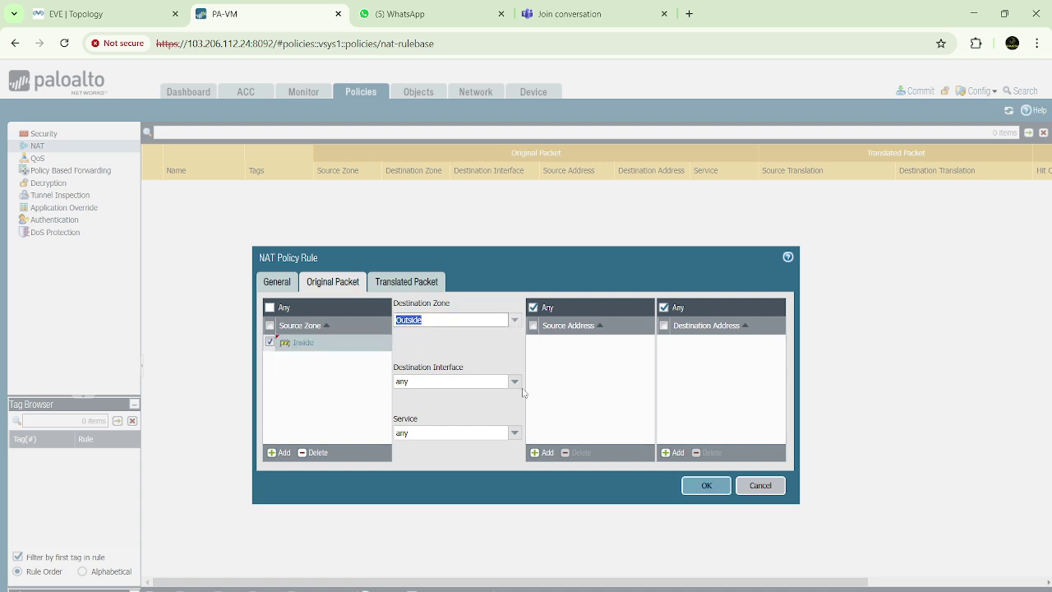
click(88, 18)
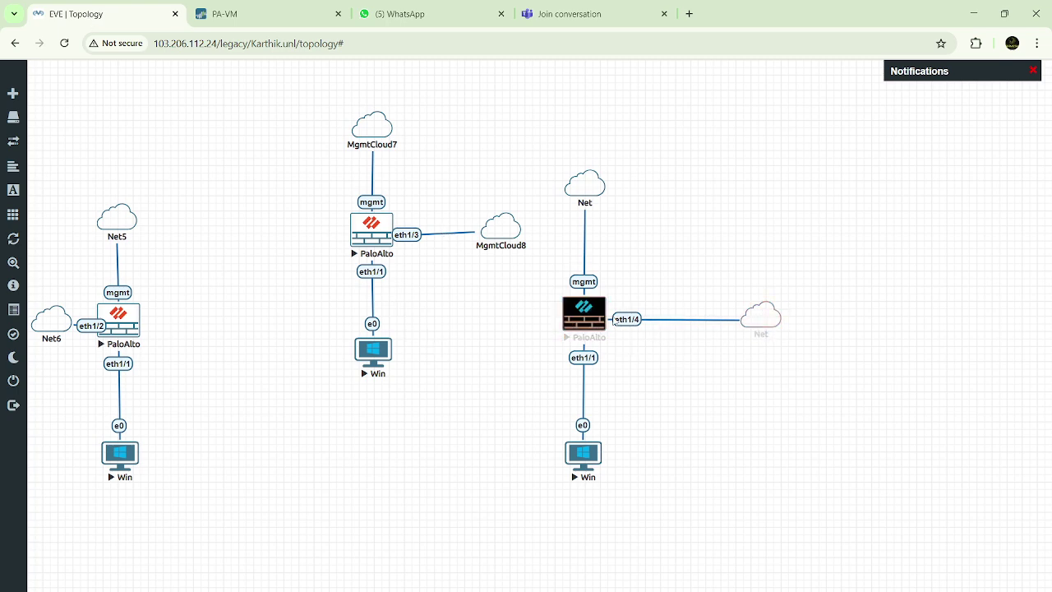
click(303, 17)
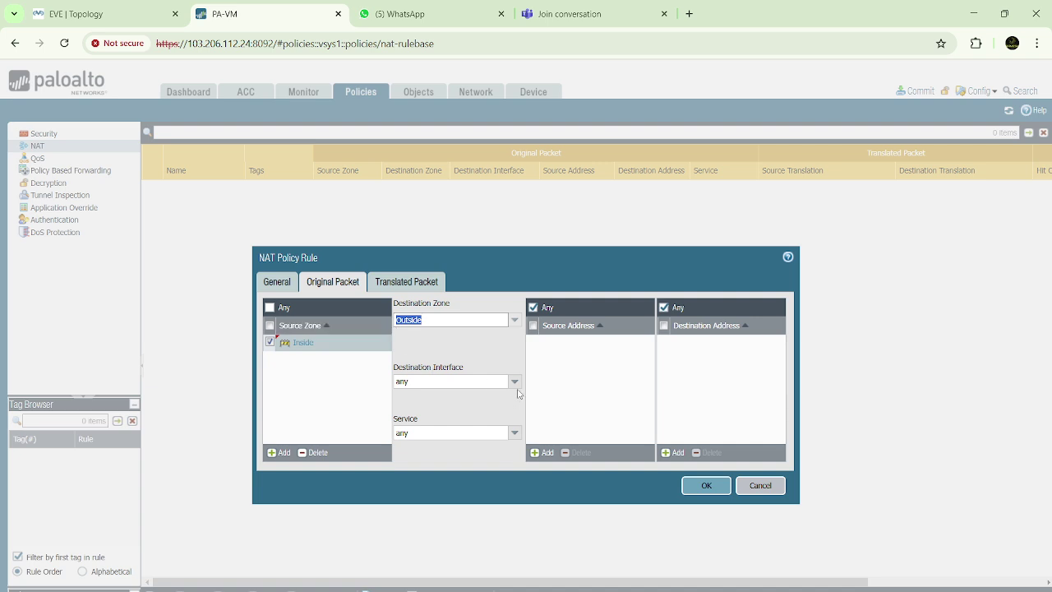
click(514, 382)
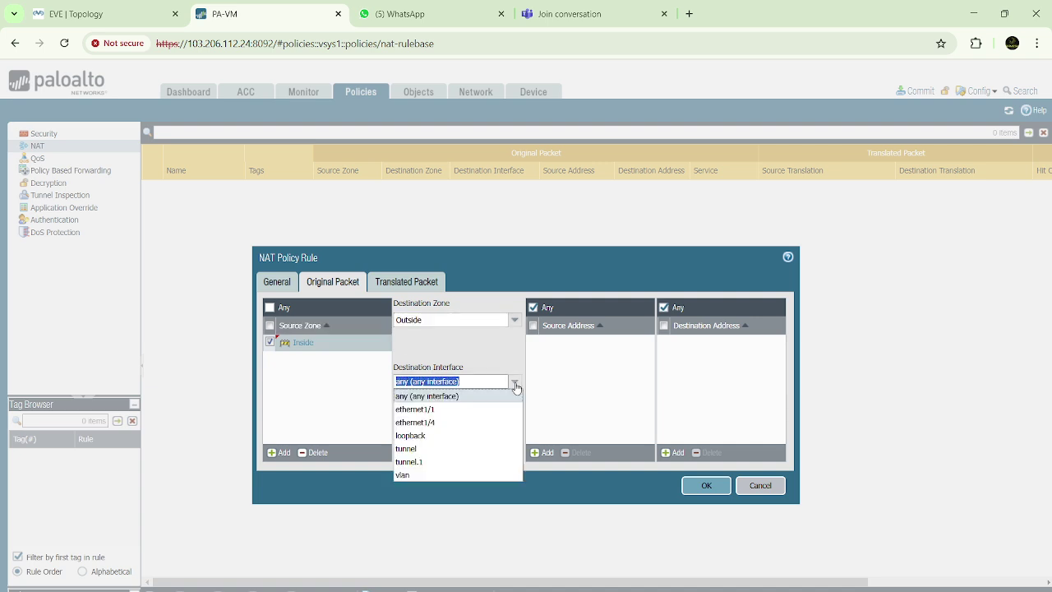
click(437, 422)
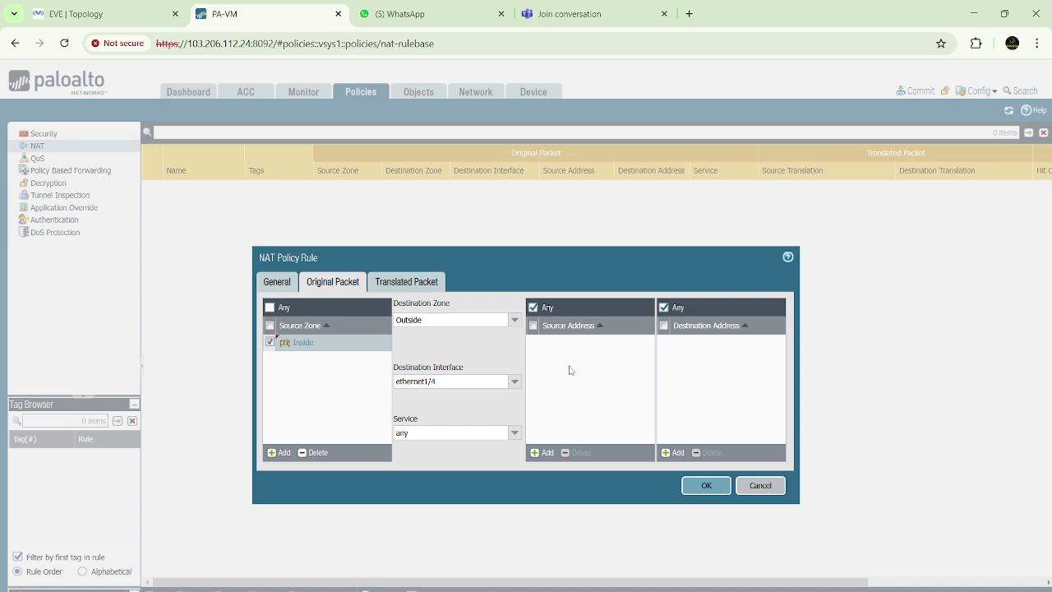
mouse_move(668, 575)
click(404, 284)
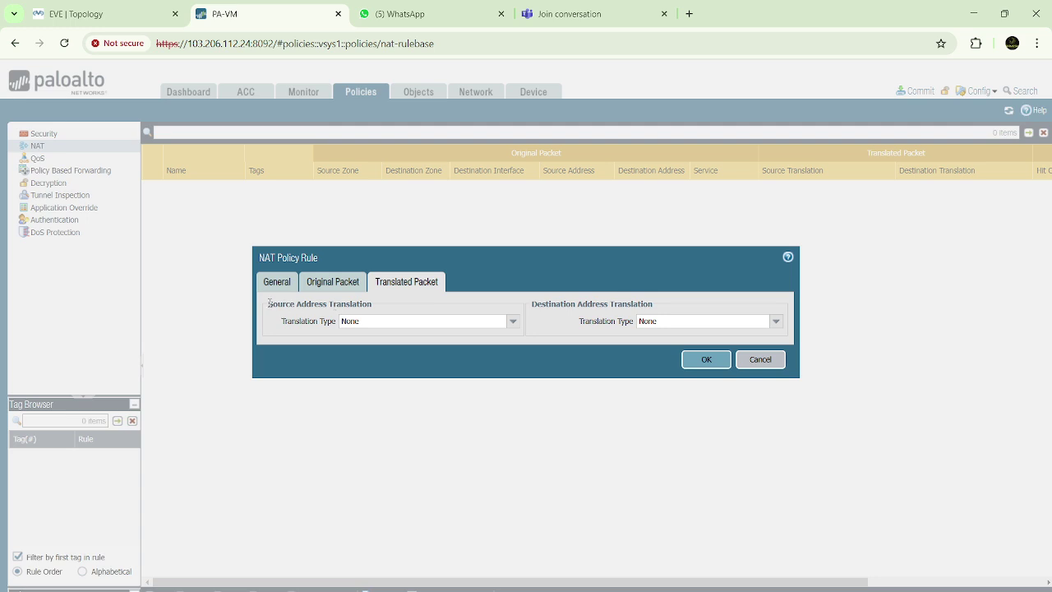
Set the source translation type to Dynamic IP And Port
click(383, 317)
click(458, 307)
drag(282, 326, 342, 325)
click(513, 323)
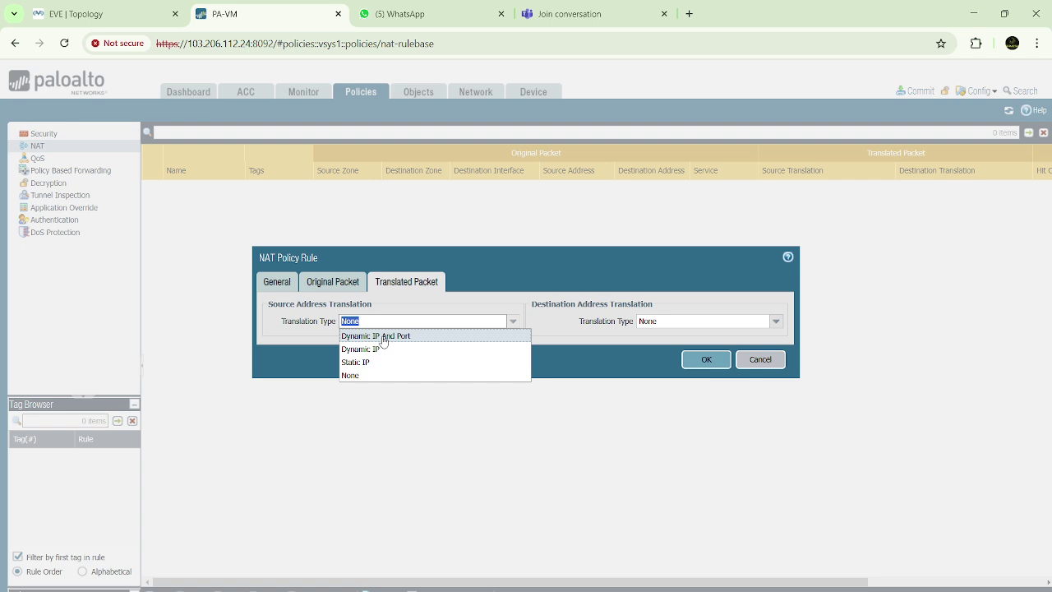
click(384, 340)
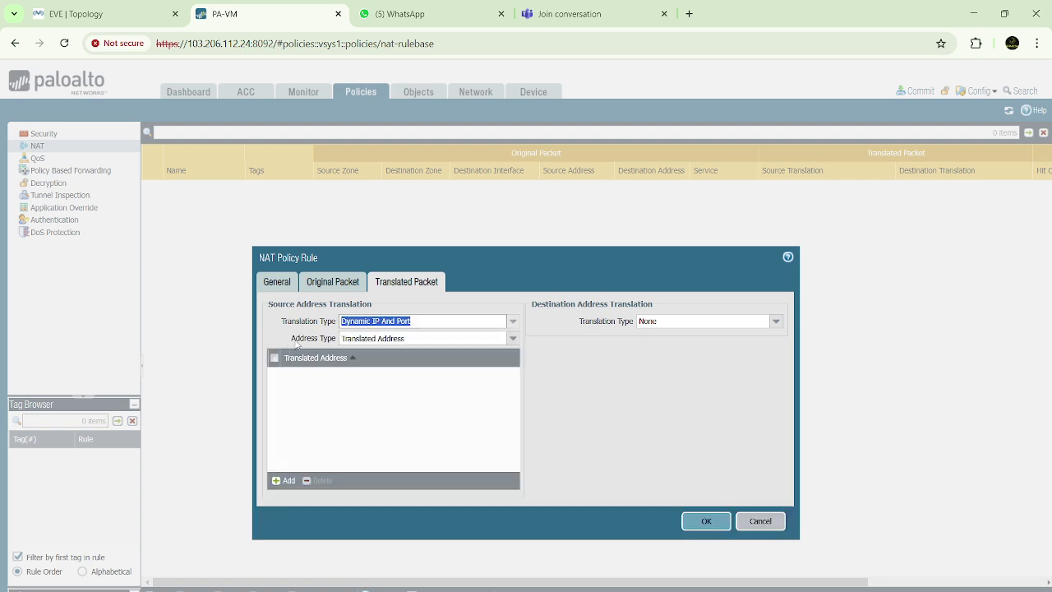
drag(291, 344, 338, 345)
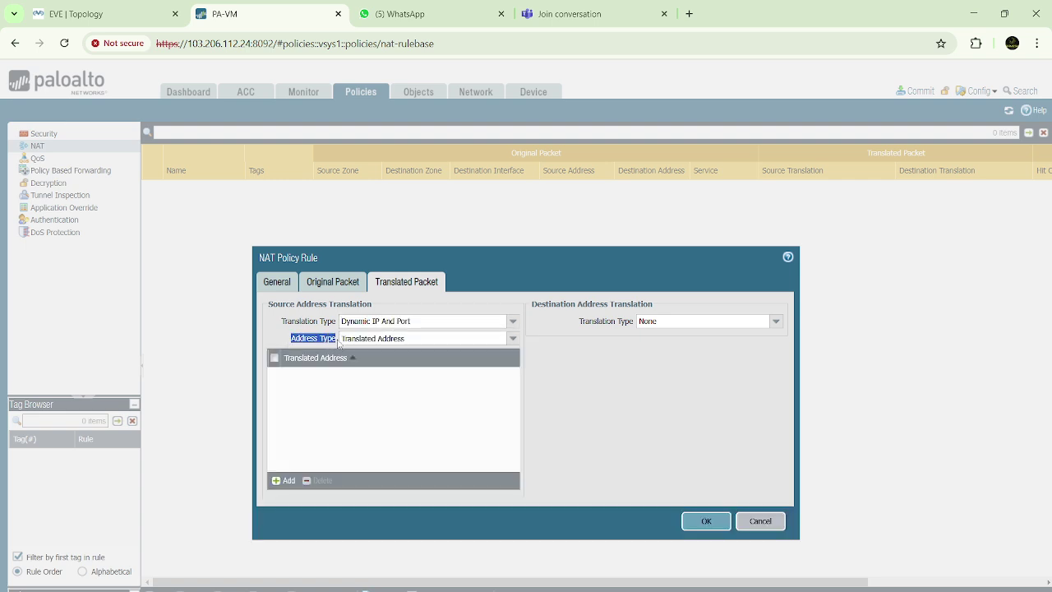
Keep Address Type as Translated Address, add and delete an empty address row, then view the EVE topology
click(435, 338)
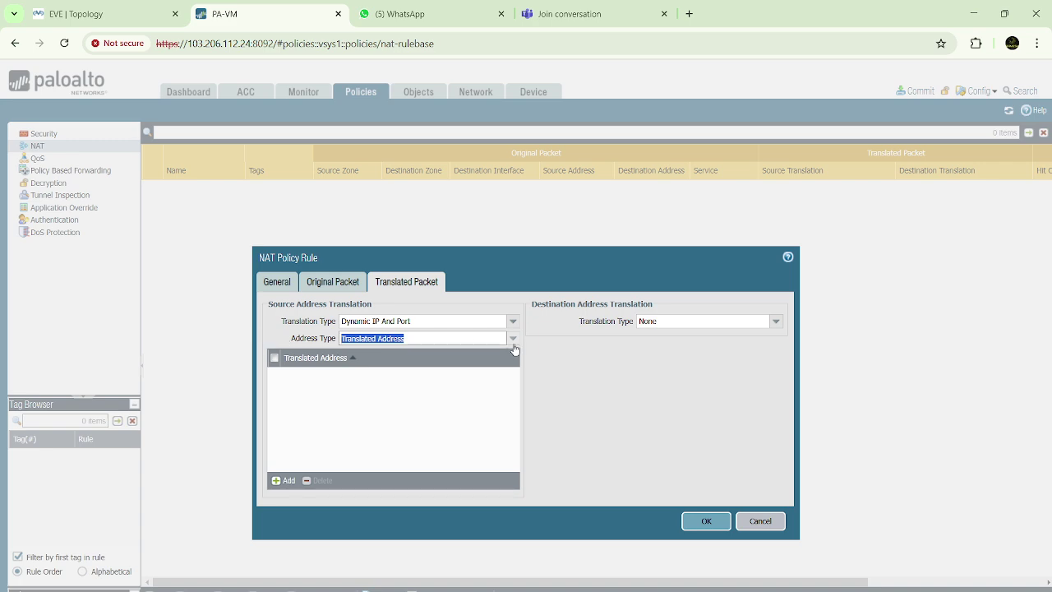
click(513, 338)
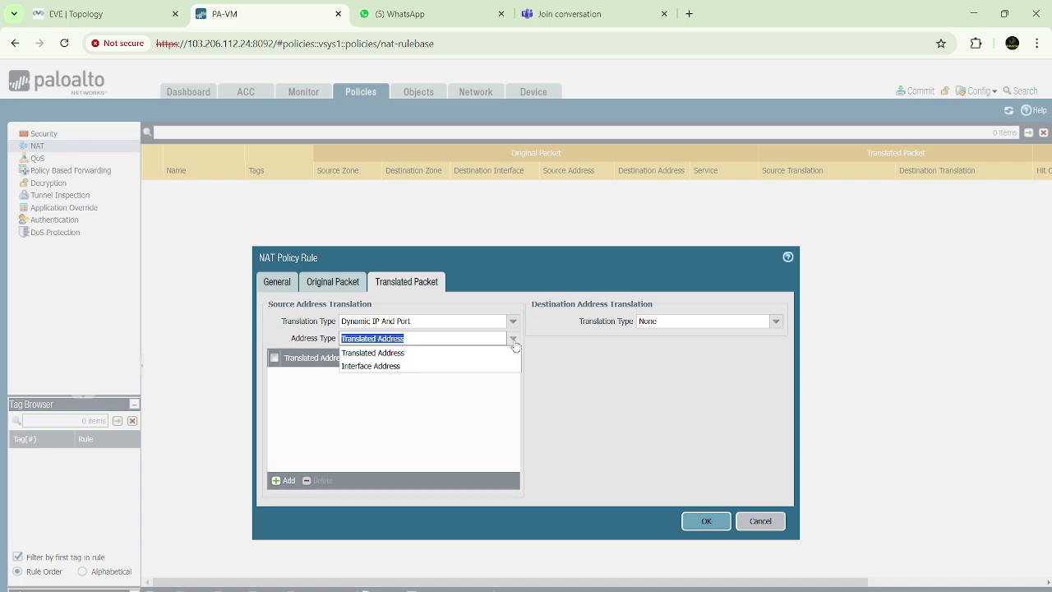
click(383, 354)
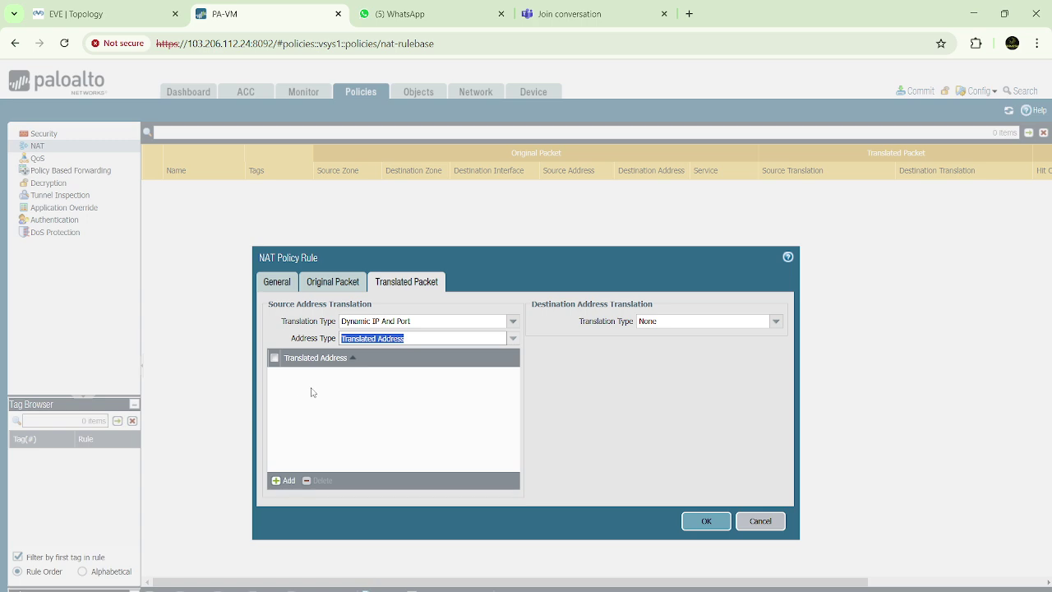
click(283, 480)
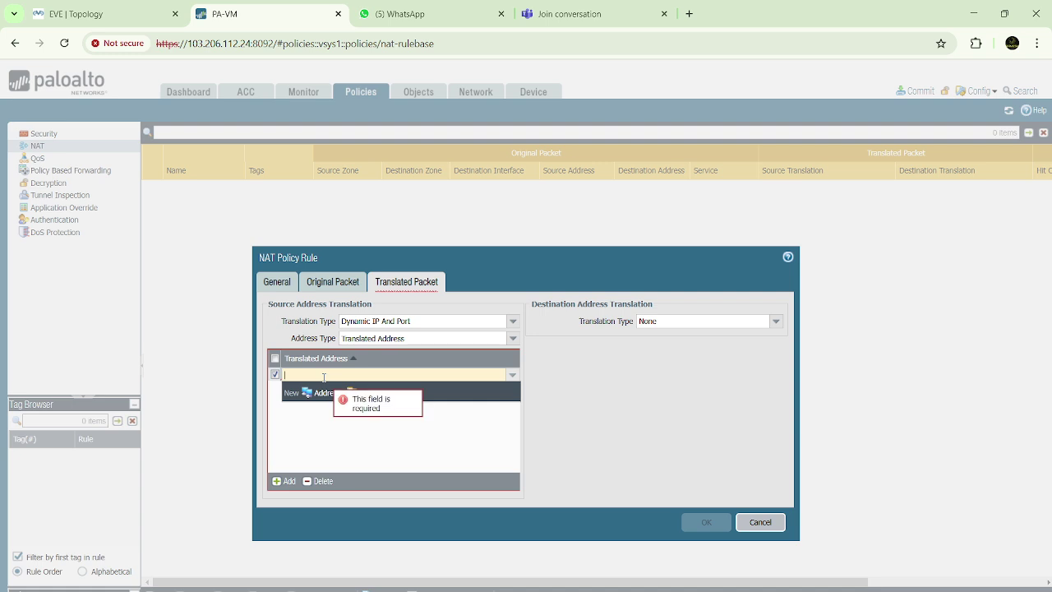
click(322, 480)
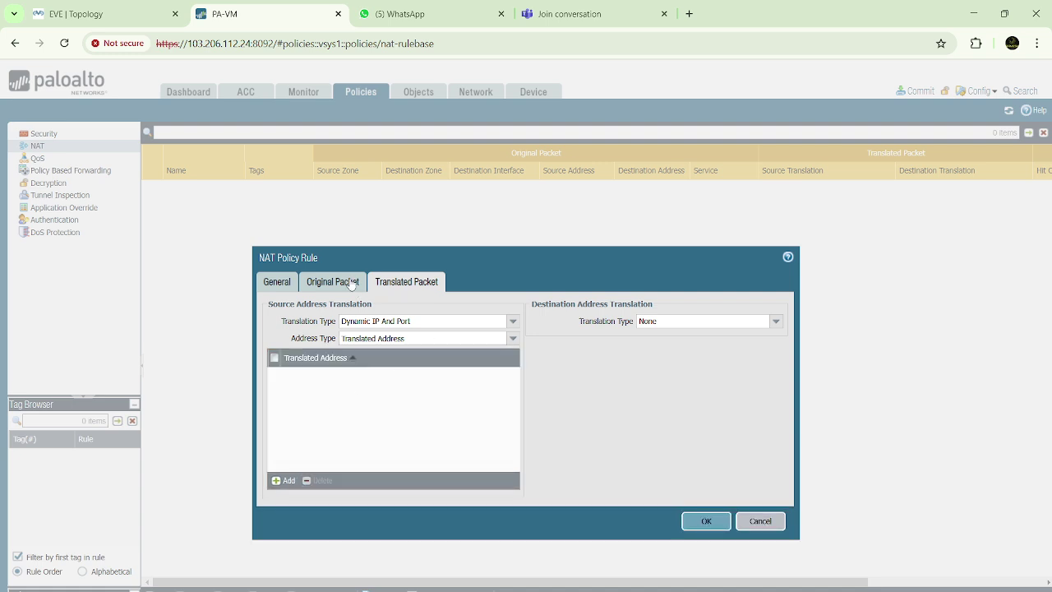
click(154, 16)
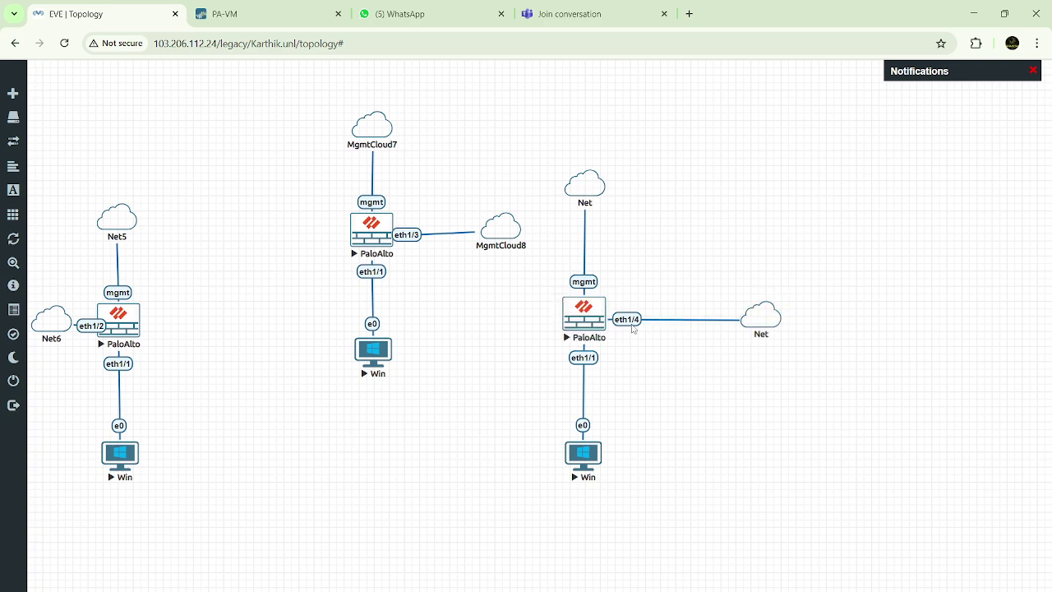
Translate to the ethernet1/4 interface address with IP Address None and save the Allow-Internet rule
click(271, 14)
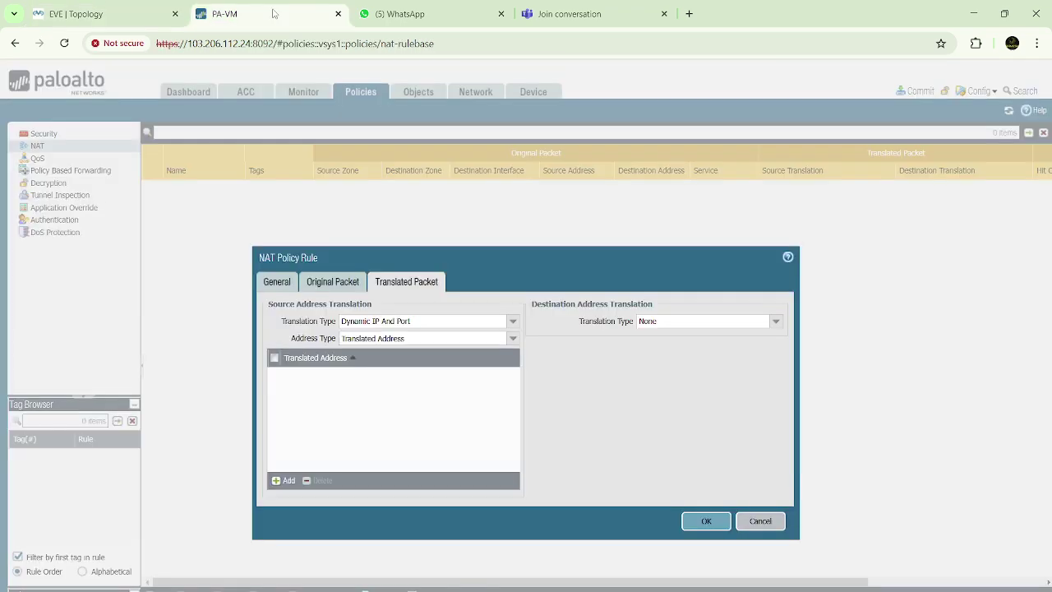
click(513, 339)
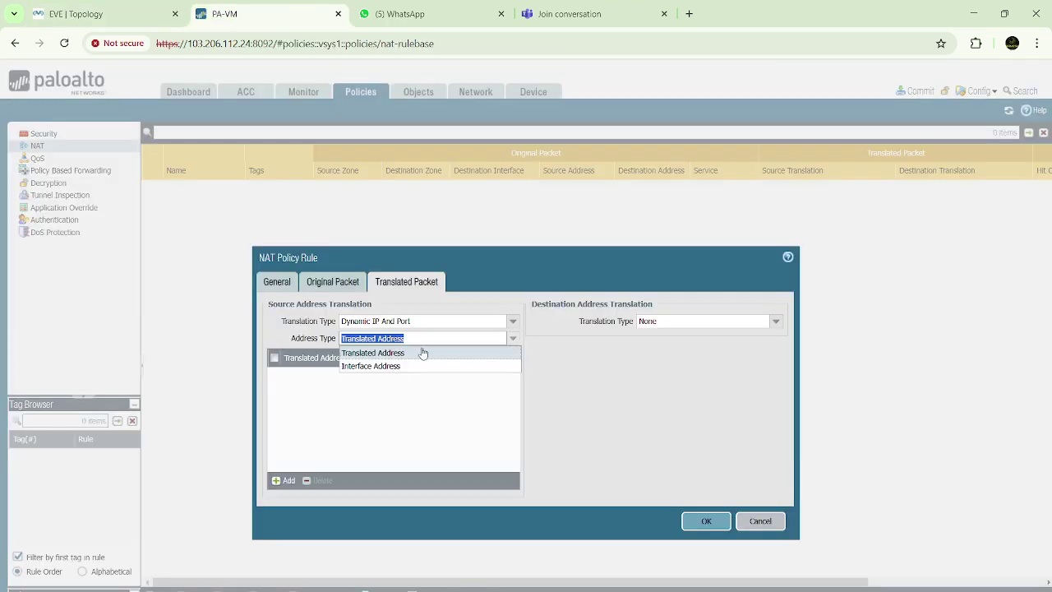
click(395, 366)
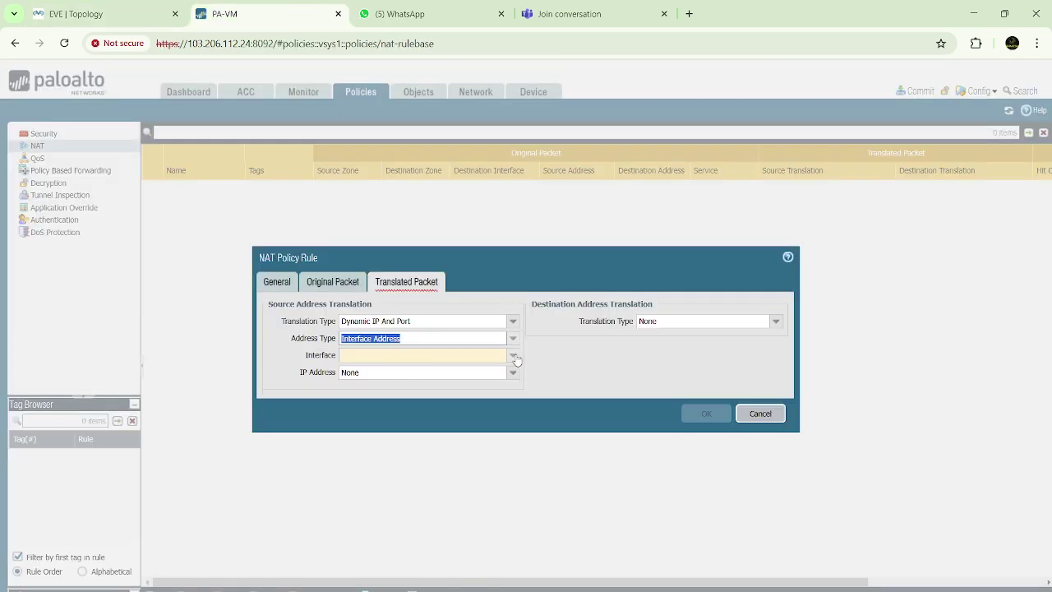
click(513, 355)
click(383, 384)
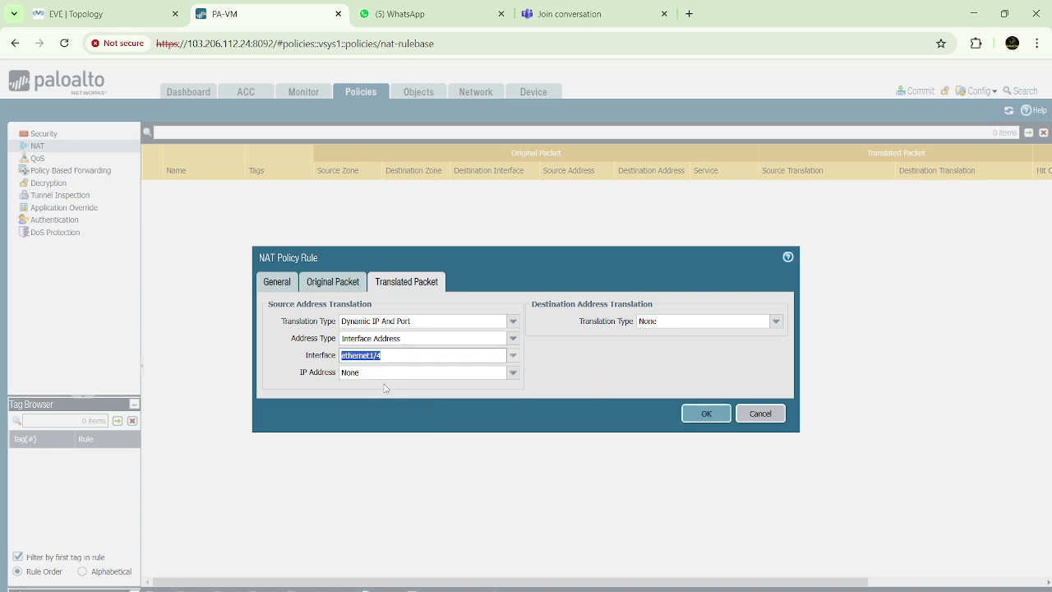
click(513, 371)
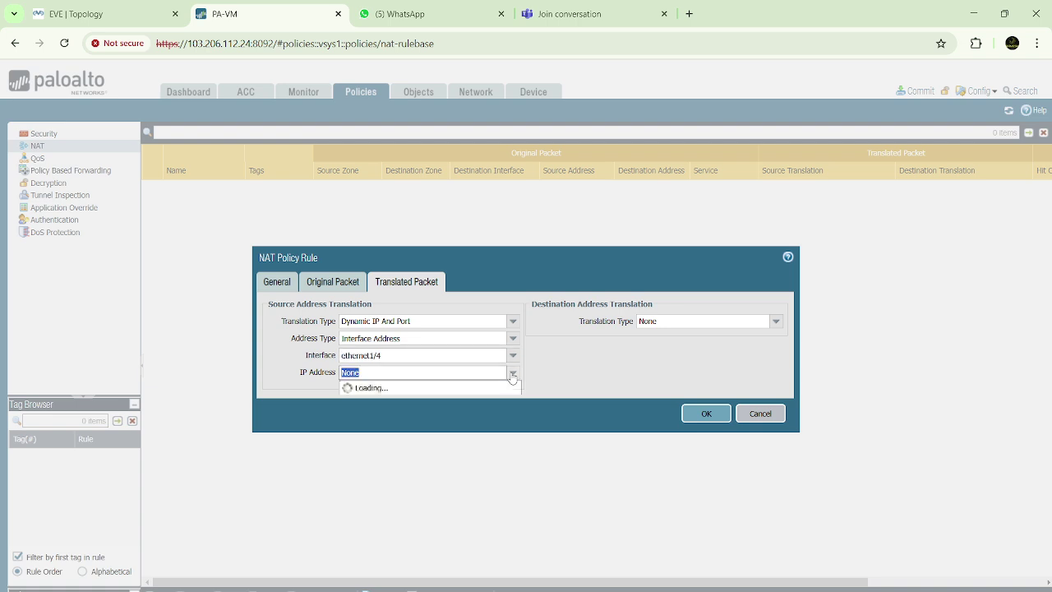
click(299, 390)
click(395, 355)
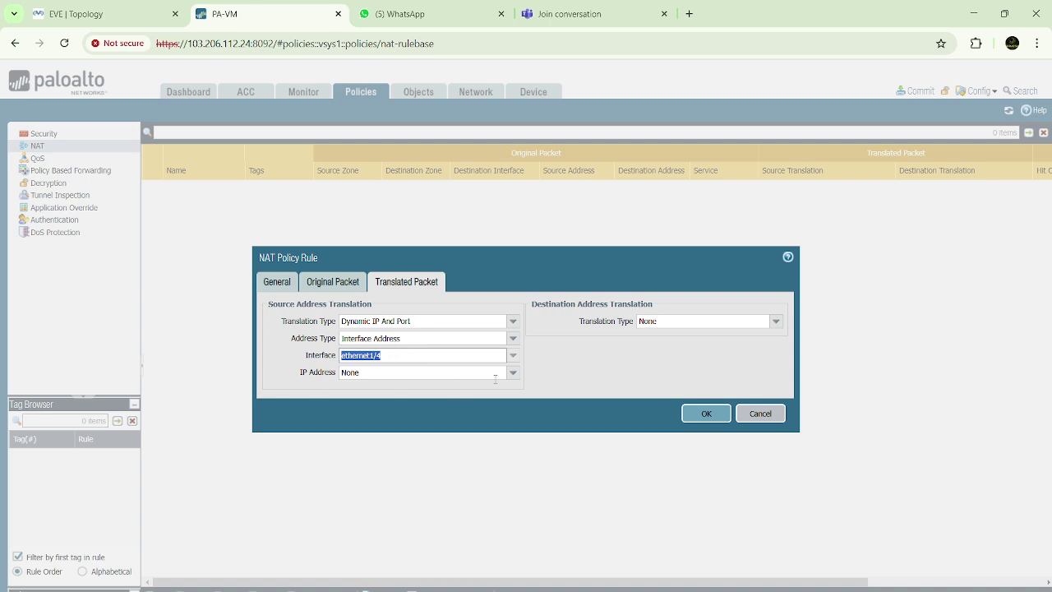
click(701, 417)
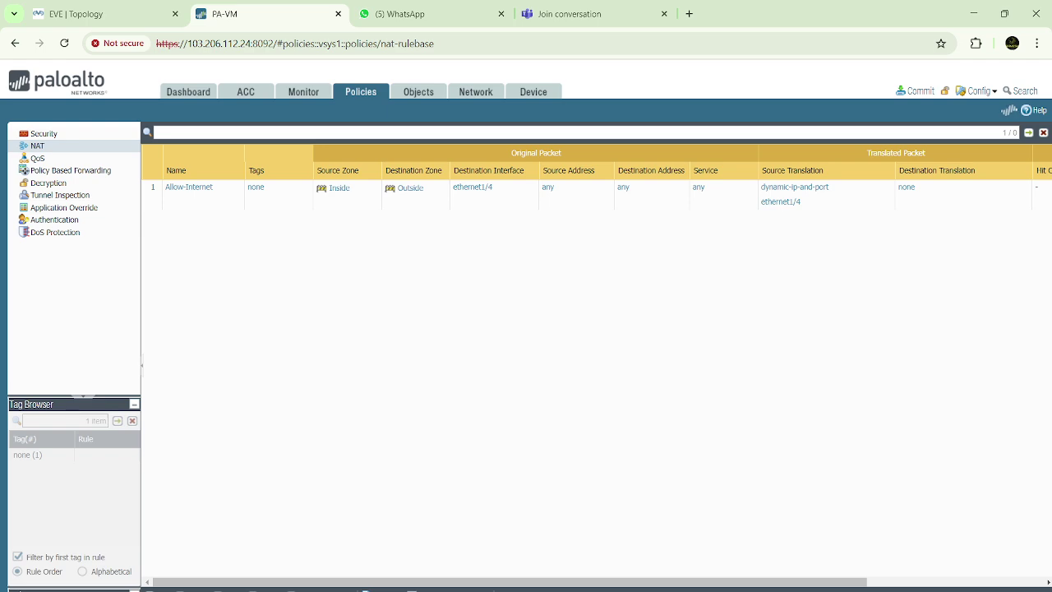
Switch from Paint to the PAN-OS NAT rulebase and then bring the Paint notes back to the front
click(735, 575)
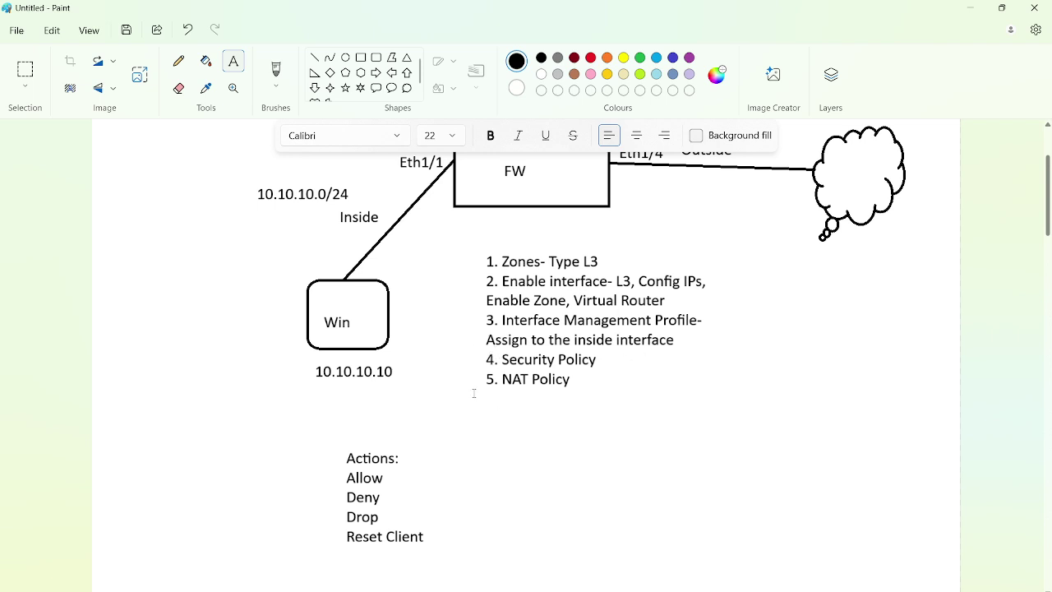
key(alt+Tab)
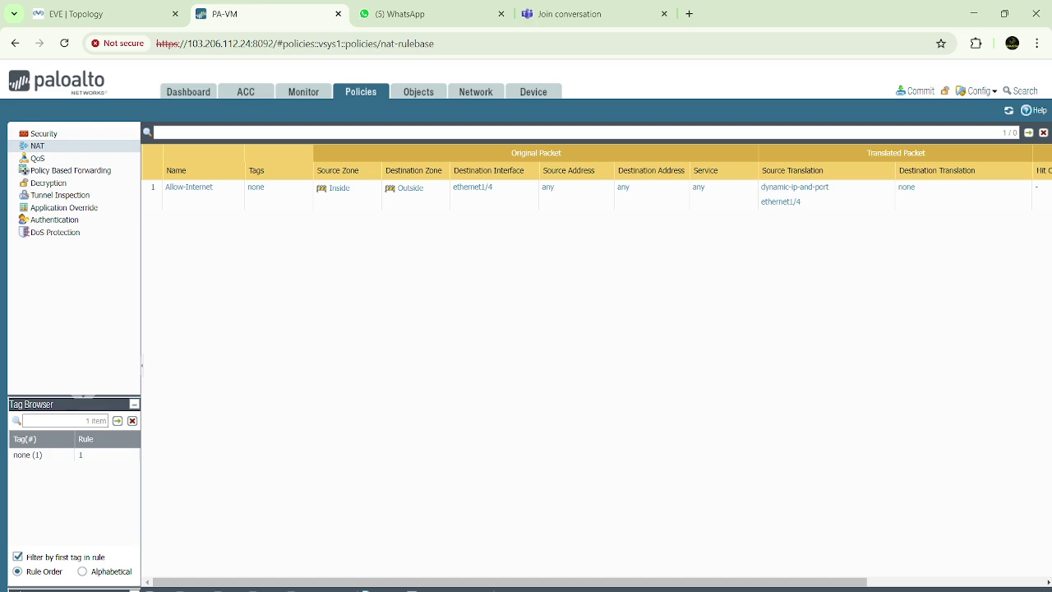
mouse_move(723, 588)
click(723, 567)
Add a text note below Reset Client with lines 'Commit:', 'Candidate Config' and 'Running COnfig'
scroll(582, 448, down, 5)
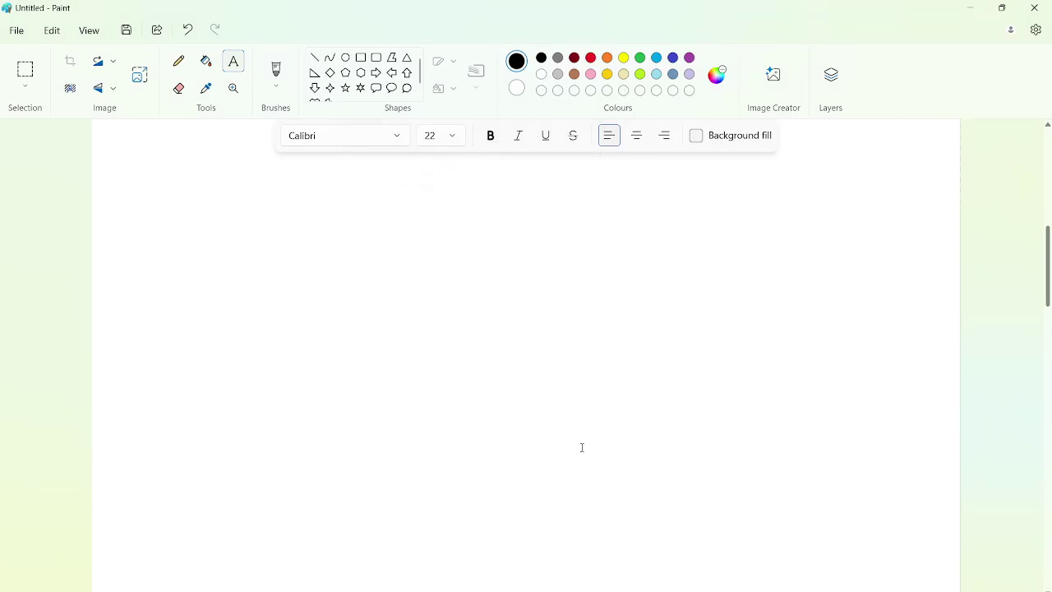
scroll(452, 290, up, 3)
click(350, 314)
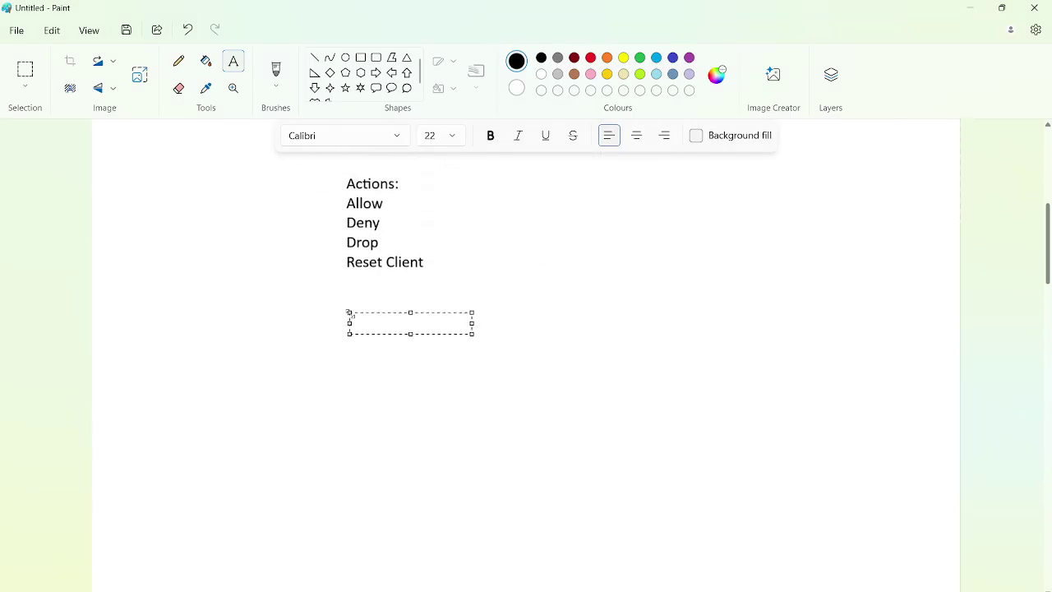
text(Commit:)
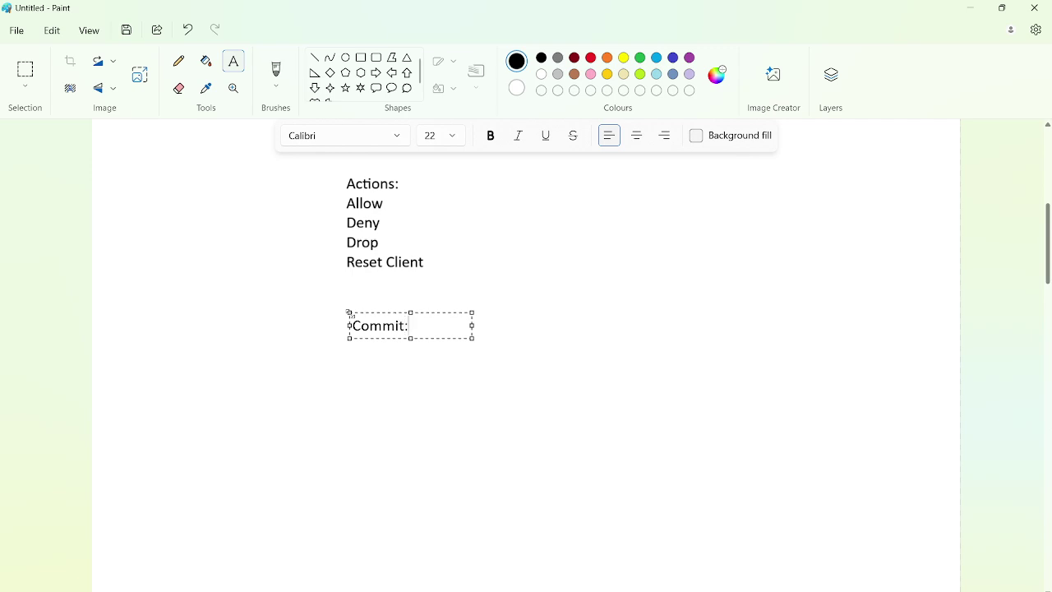
key(Return)
key(Return)
text(Ca)
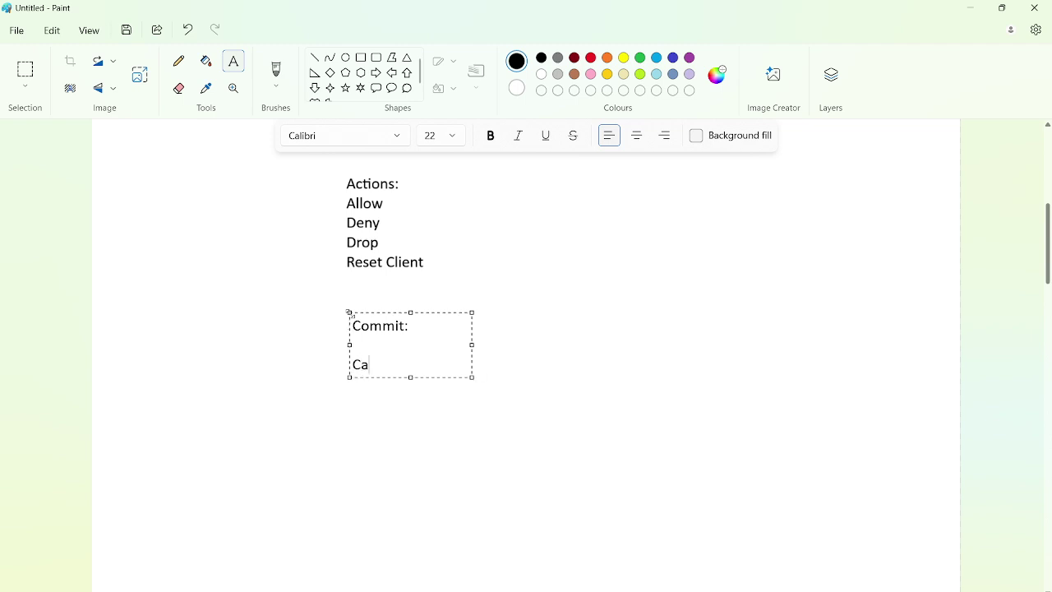
text(ndidate Confi)
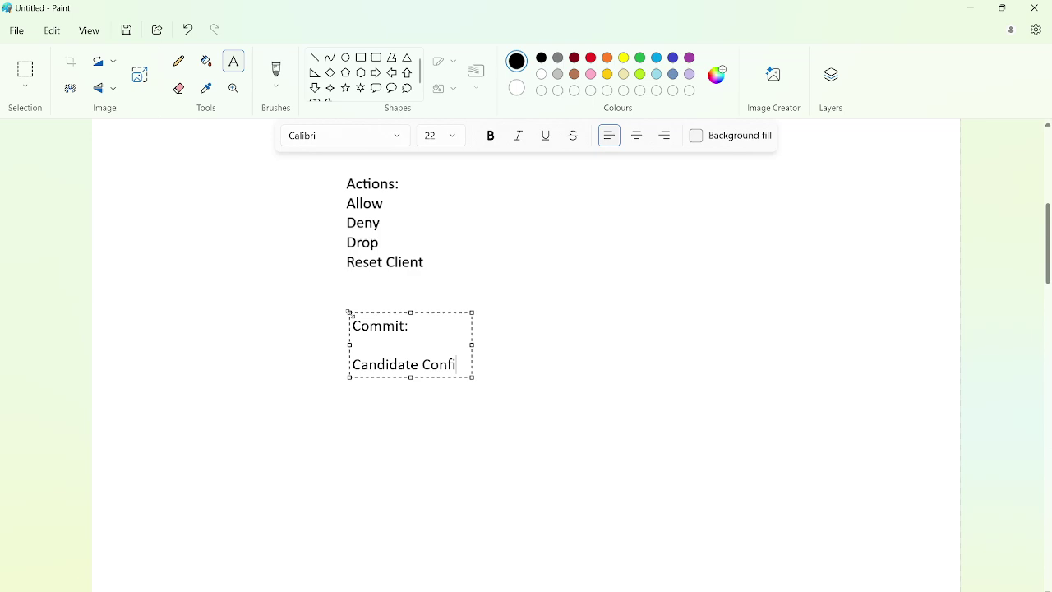
text(g)
key(Return)
key(Return)
text(Running CO)
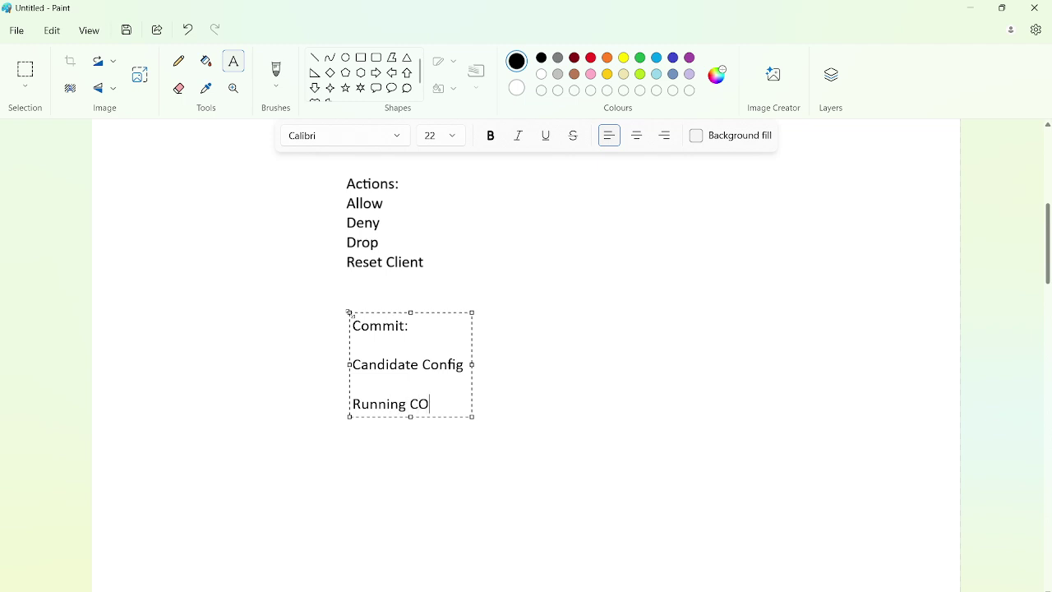
text(nfig)
Widen the text box and append 'Before Commit' after Candidate Config
click(466, 366)
drag(473, 364, 675, 364)
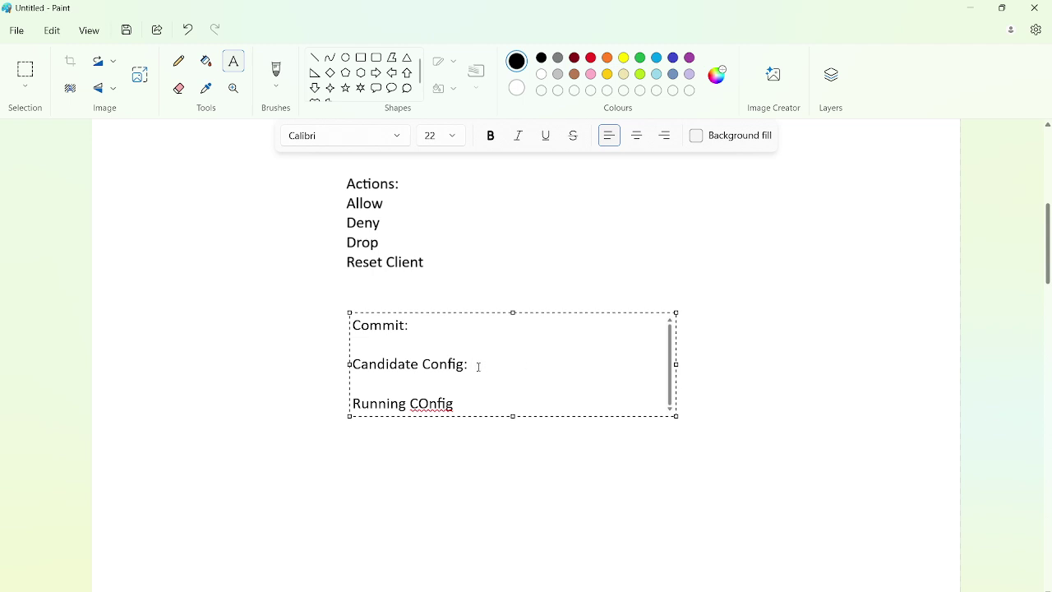
text(B)
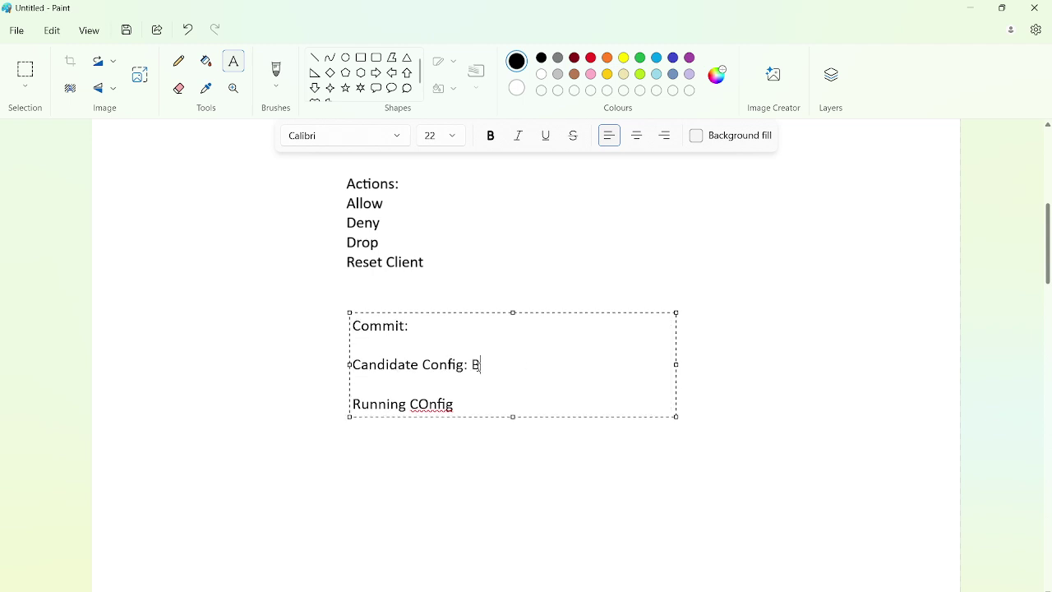
text(efore Commit)
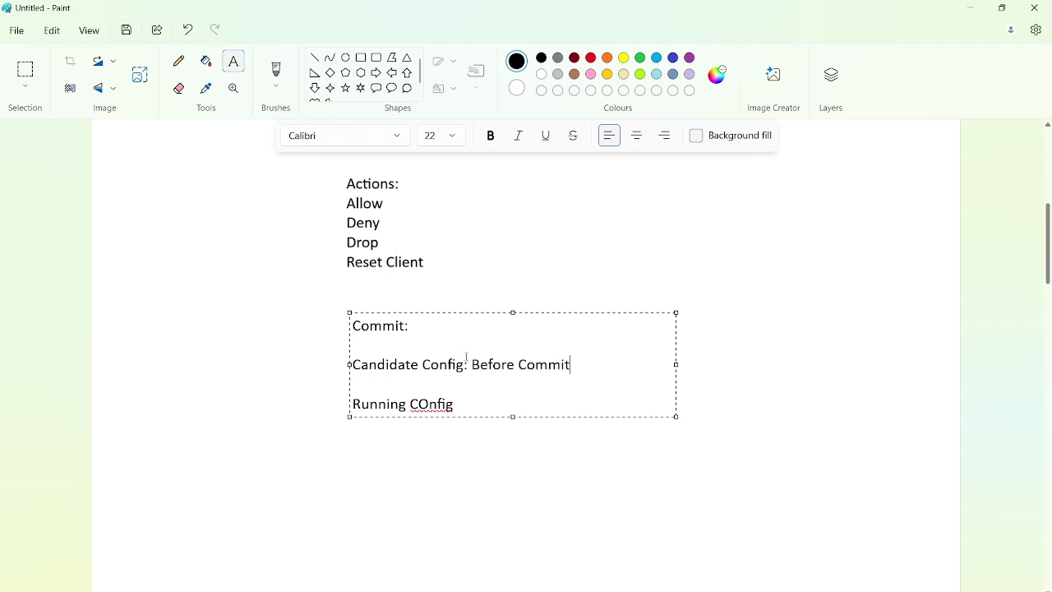
key(alt+Tab)
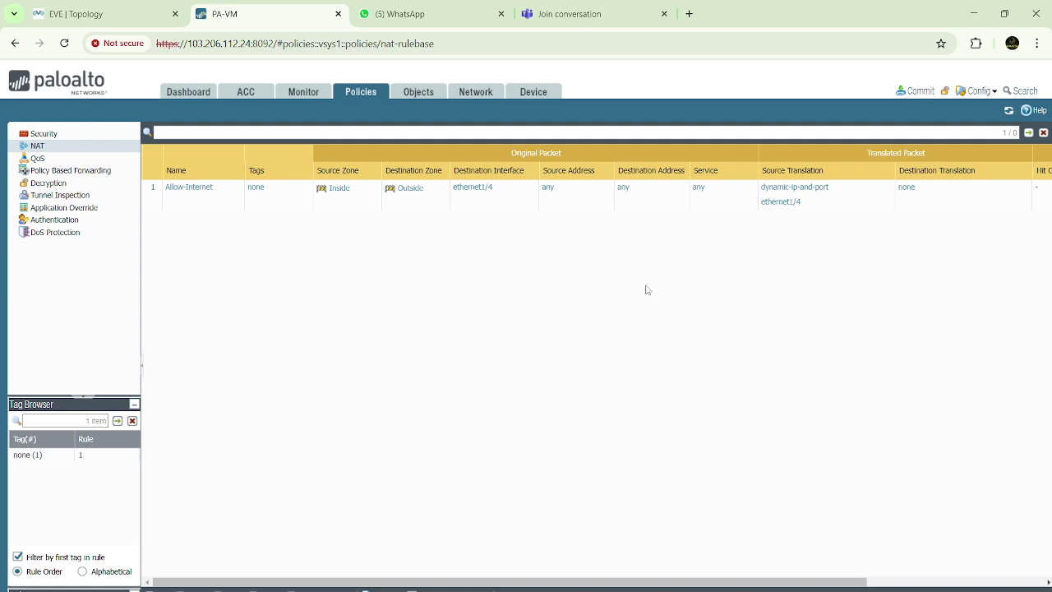
Finish the last line as 'Running Config: After commit', correcting the capital O in Config
key(alt+Tab)
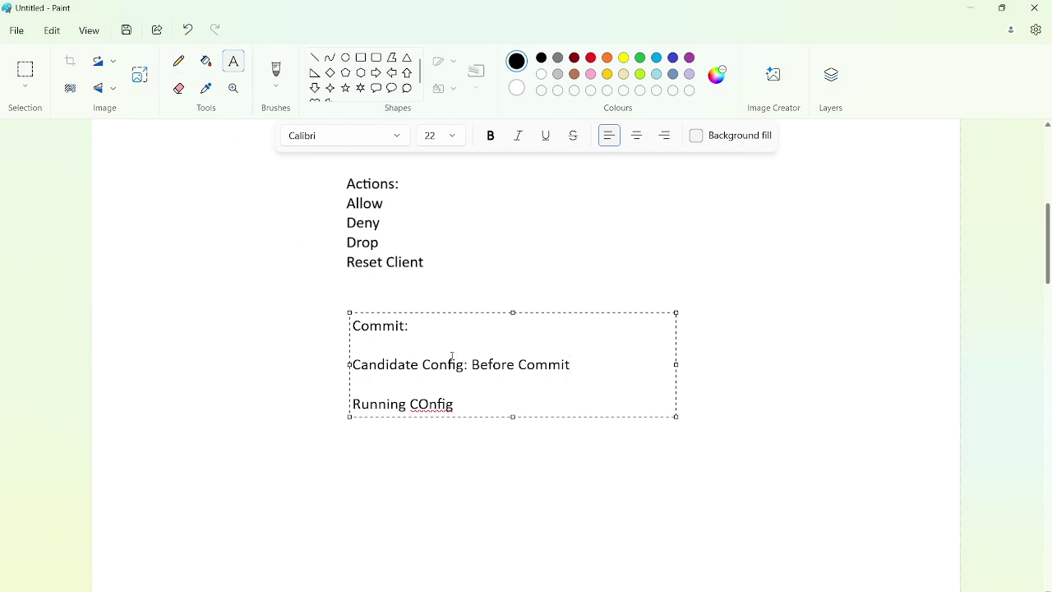
click(458, 401)
text(:After,)
key(BackSpace)
text(commit)
click(431, 403)
key(BackSpace)
text(o)
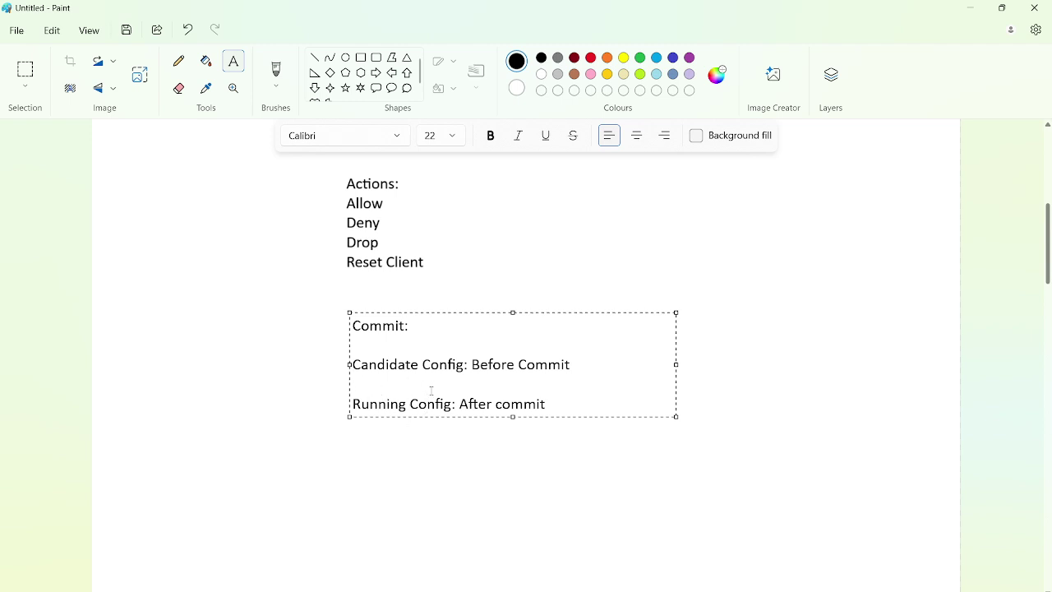
Draw a short Pencil arrow from Candidate Config down toward Running Config
key(alt+Tab)
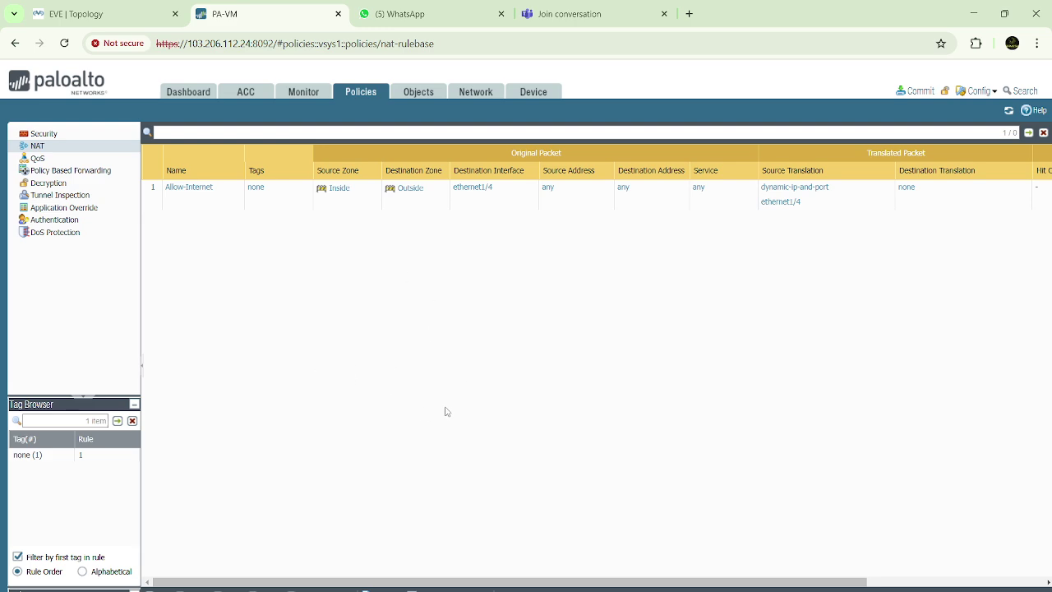
key(alt+Tab)
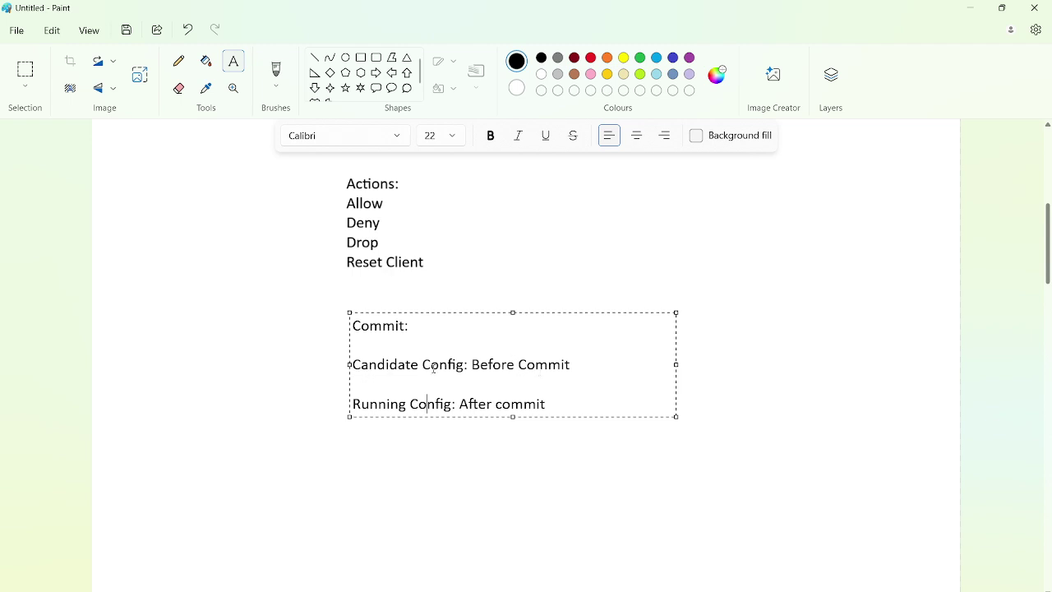
click(178, 61)
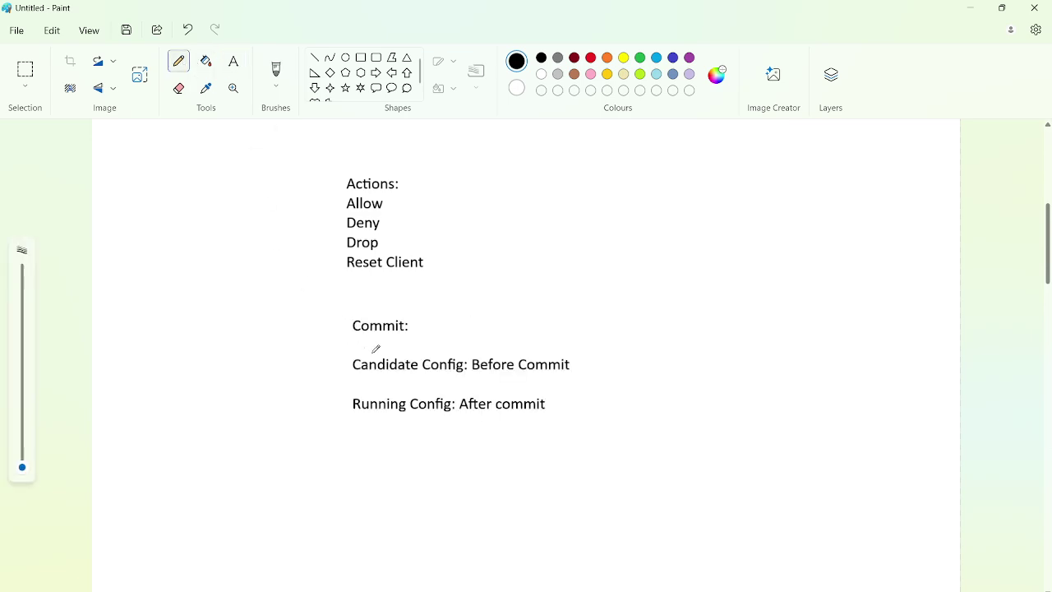
mouse_move(382, 373)
mouse_down()
mouse_move(392, 400)
mouse_move(396, 388)
mouse_up()
key(alt+Tab)
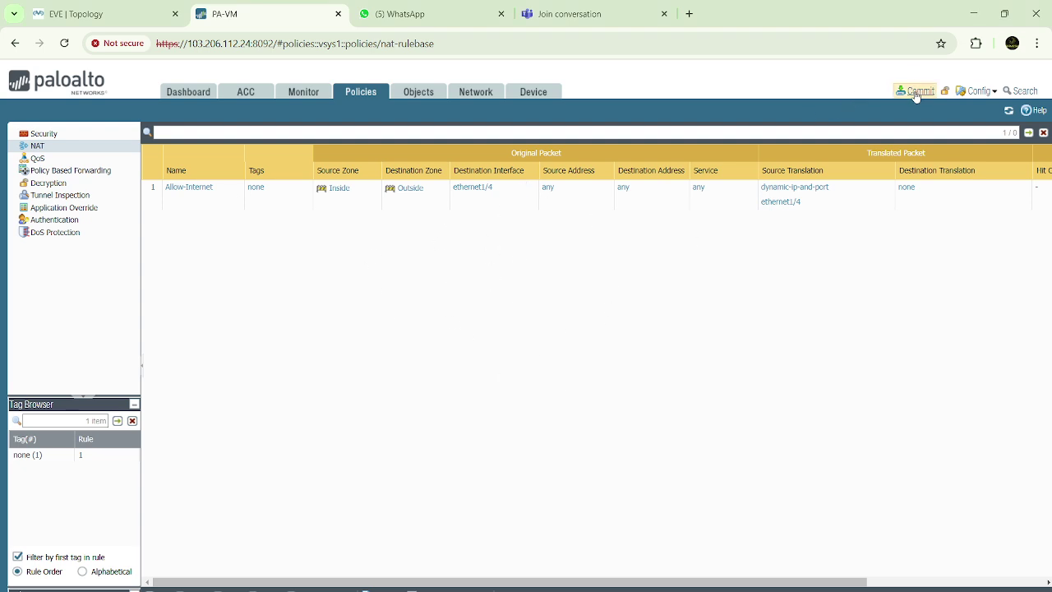
Commit All Changes to the firewall, pushing the Allow-Internet NAT rule to the running config
click(915, 91)
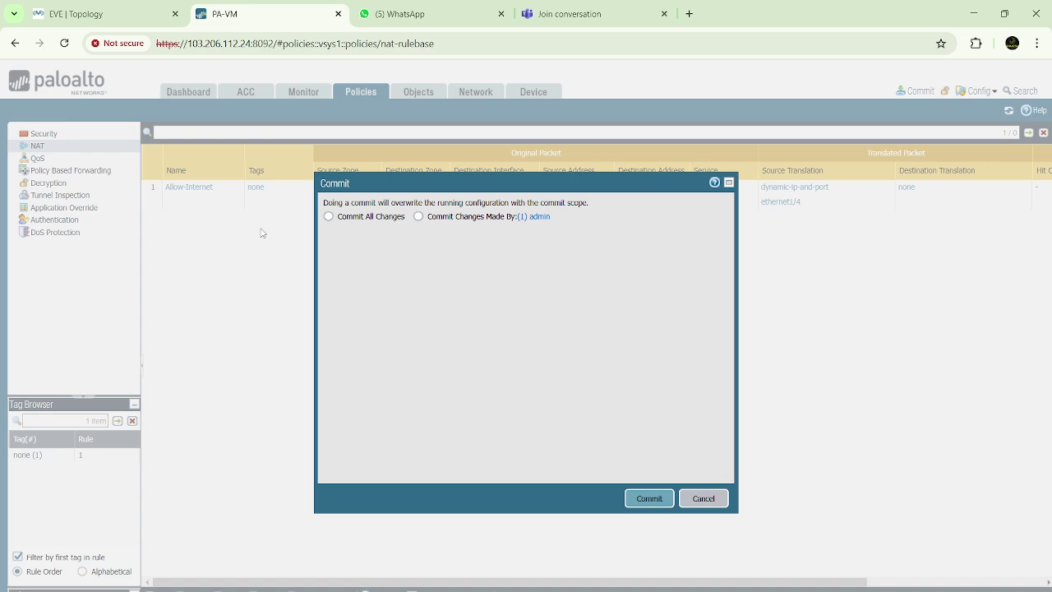
click(328, 216)
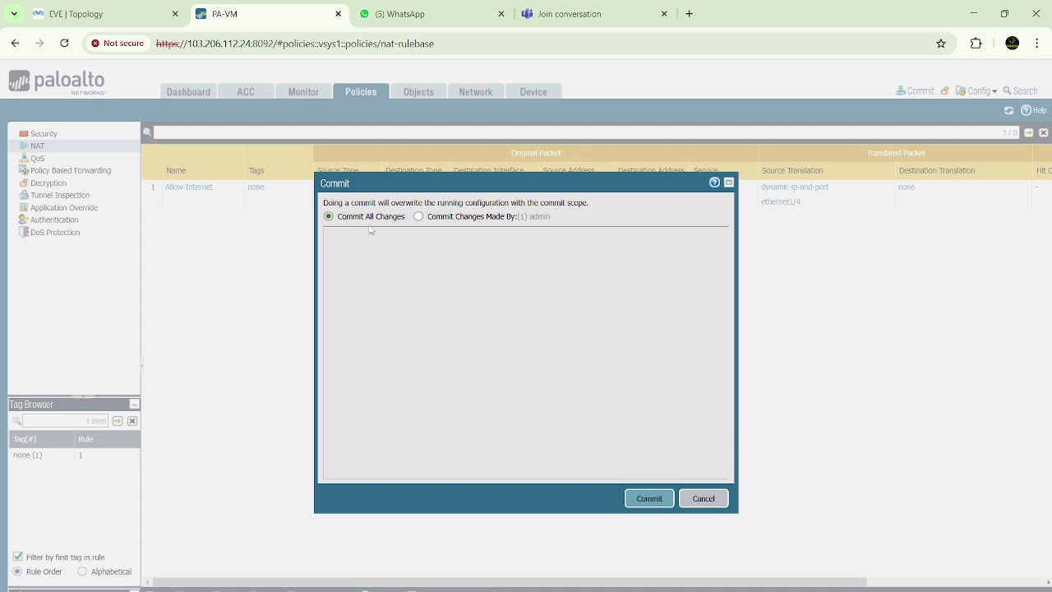
click(428, 217)
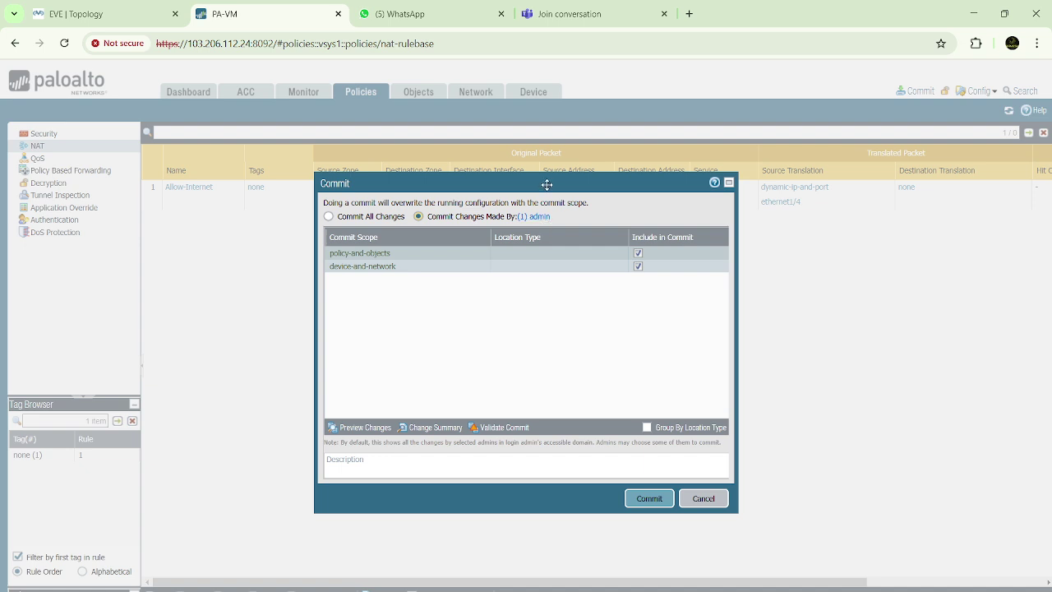
drag(545, 183, 550, 207)
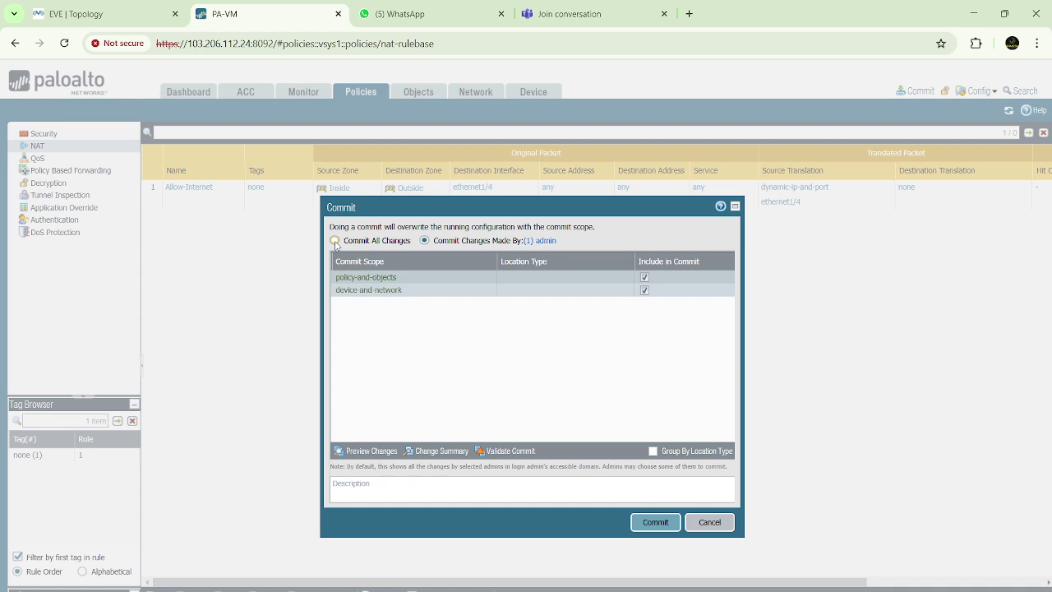
click(335, 241)
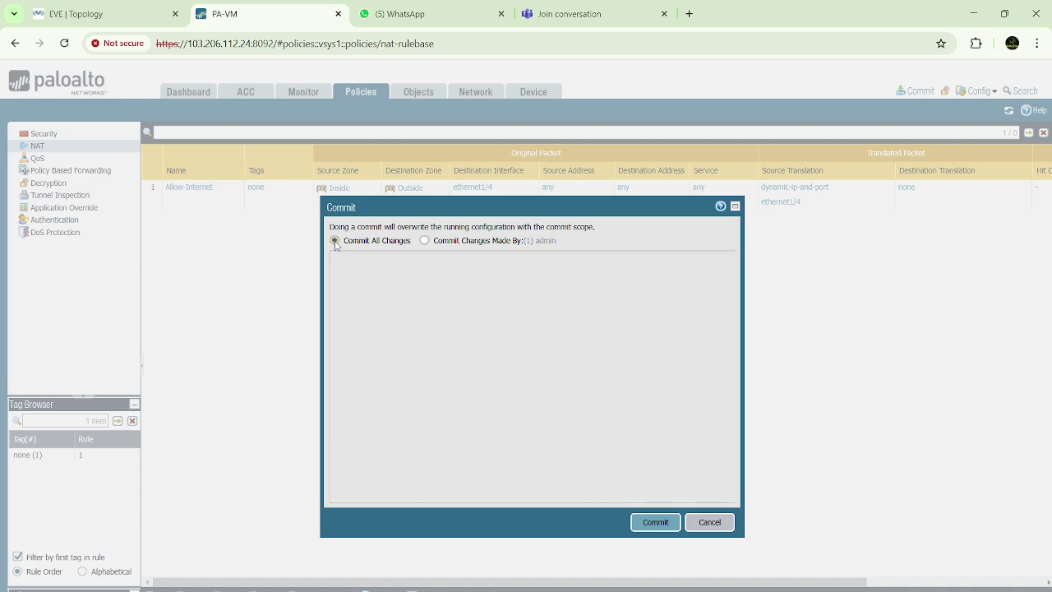
click(656, 523)
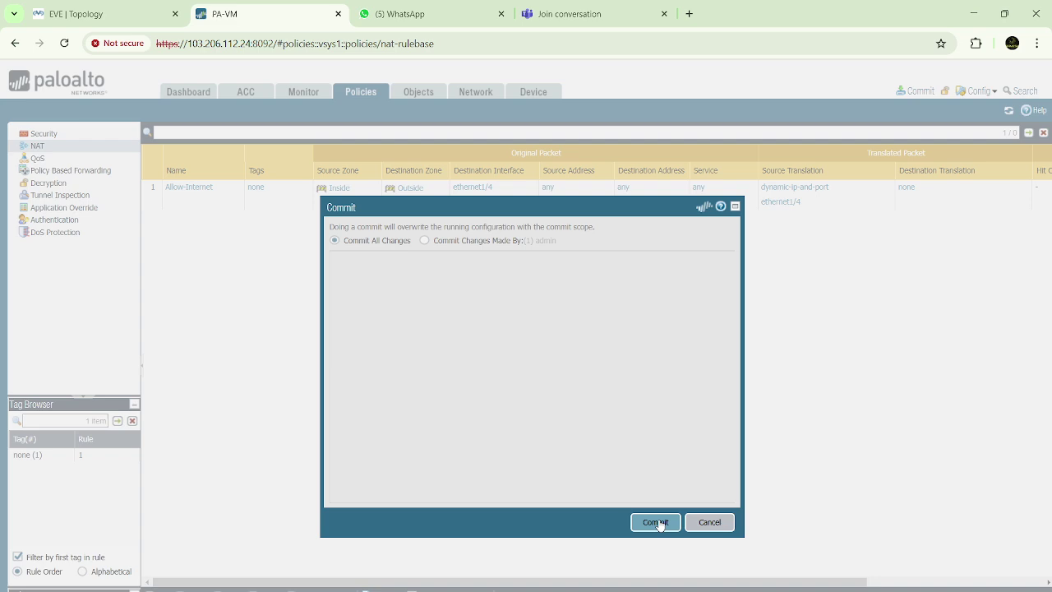
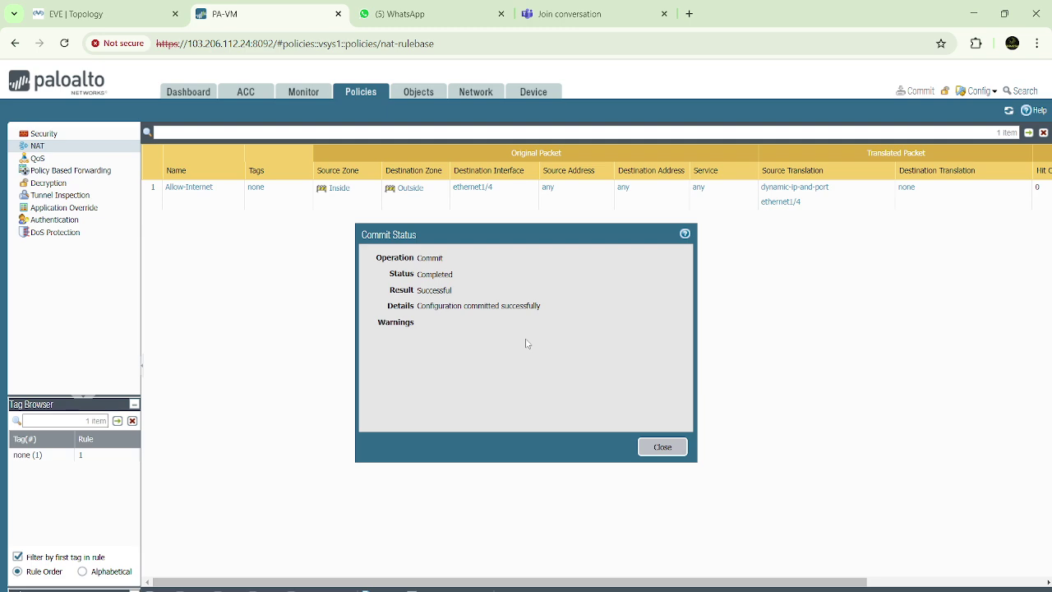
Close the commit report, view Objects > URL Filtering profiles, and bring up the Windows 7 VM
click(661, 447)
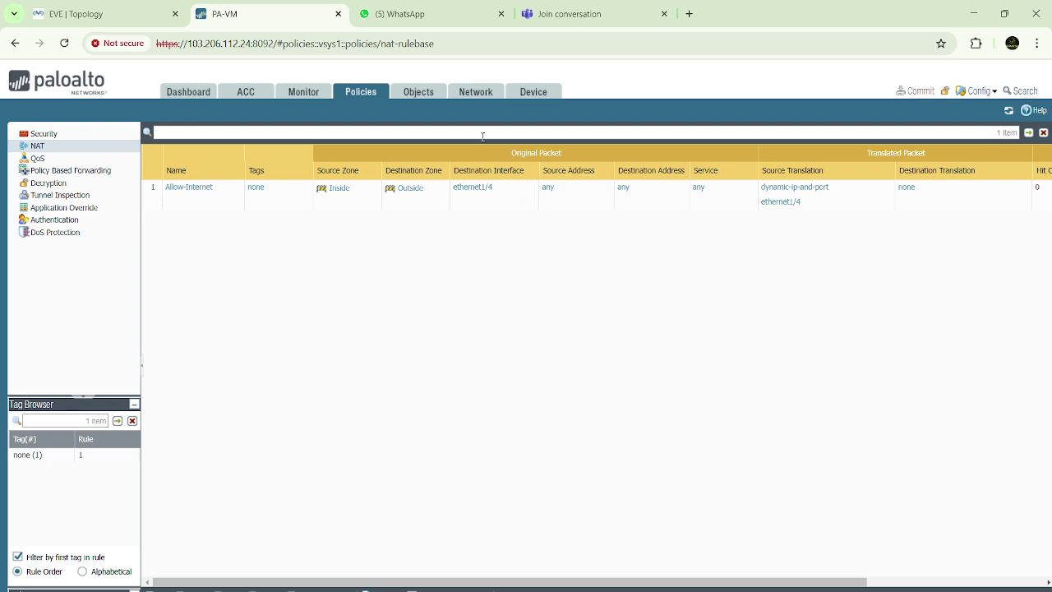
click(311, 93)
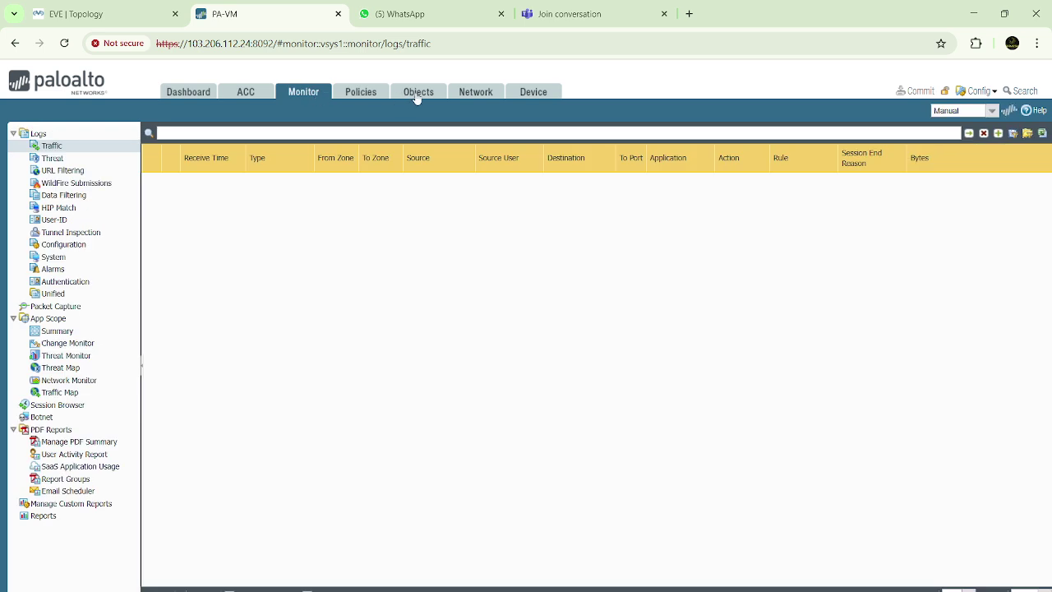
click(416, 94)
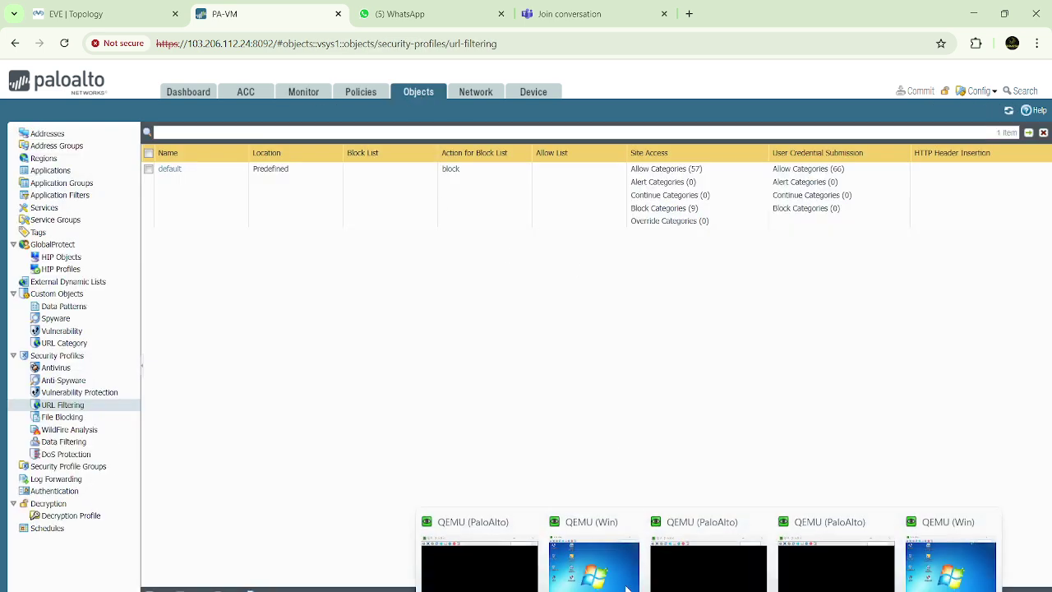
click(597, 567)
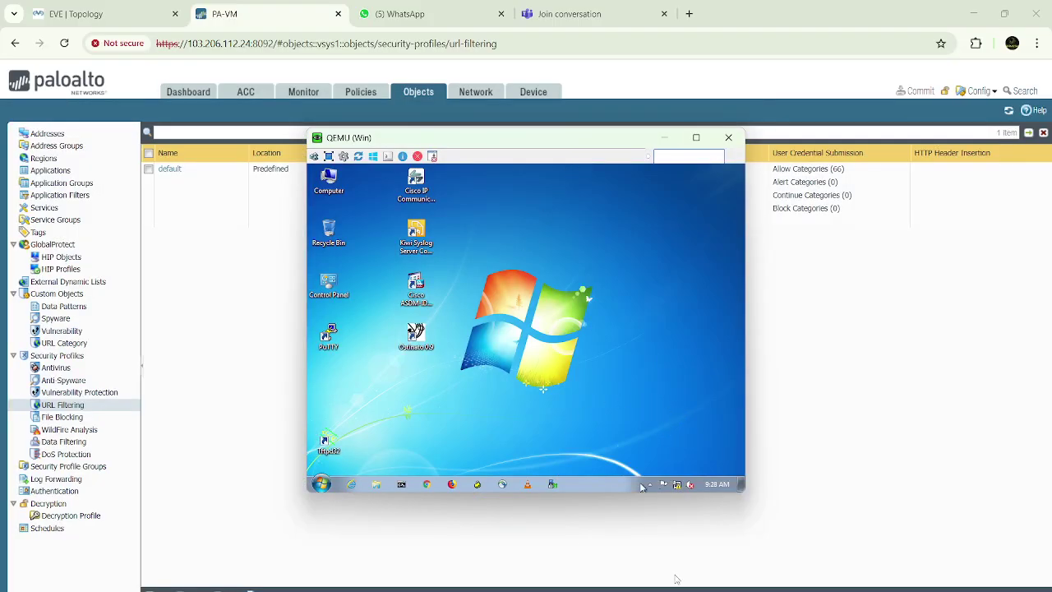
Type '6. Config IP on Windows' as a new line under '5. NAT Policy' in Paint
click(740, 559)
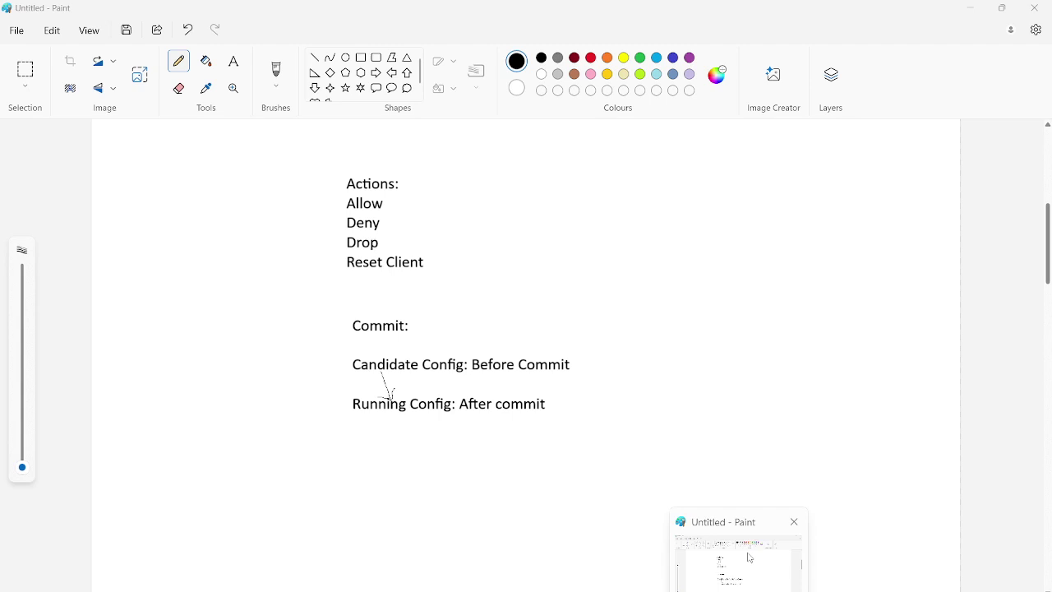
scroll(594, 345, up, 3)
scroll(594, 348, up, 1)
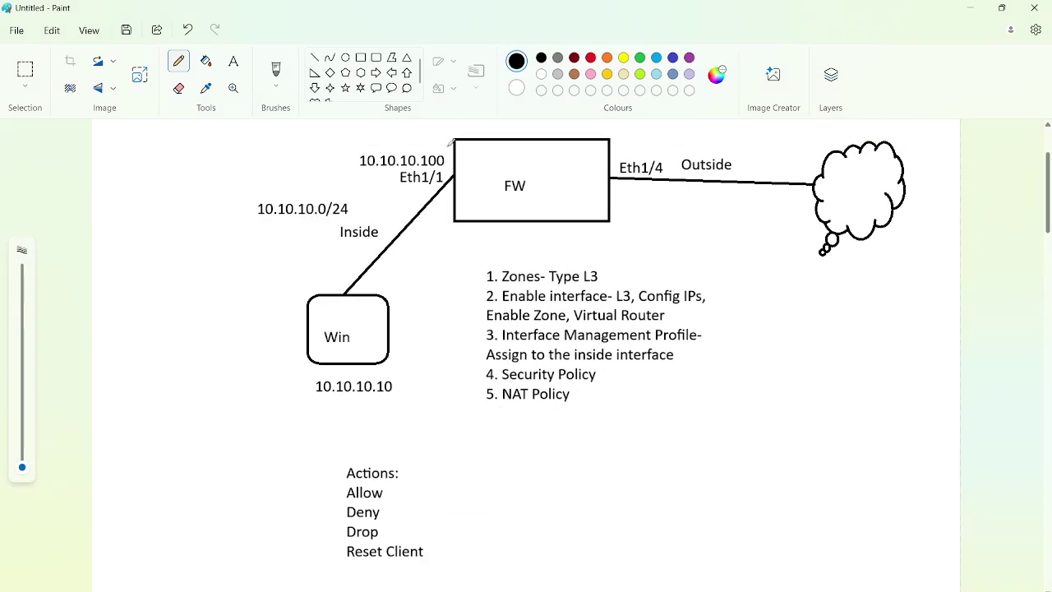
click(235, 62)
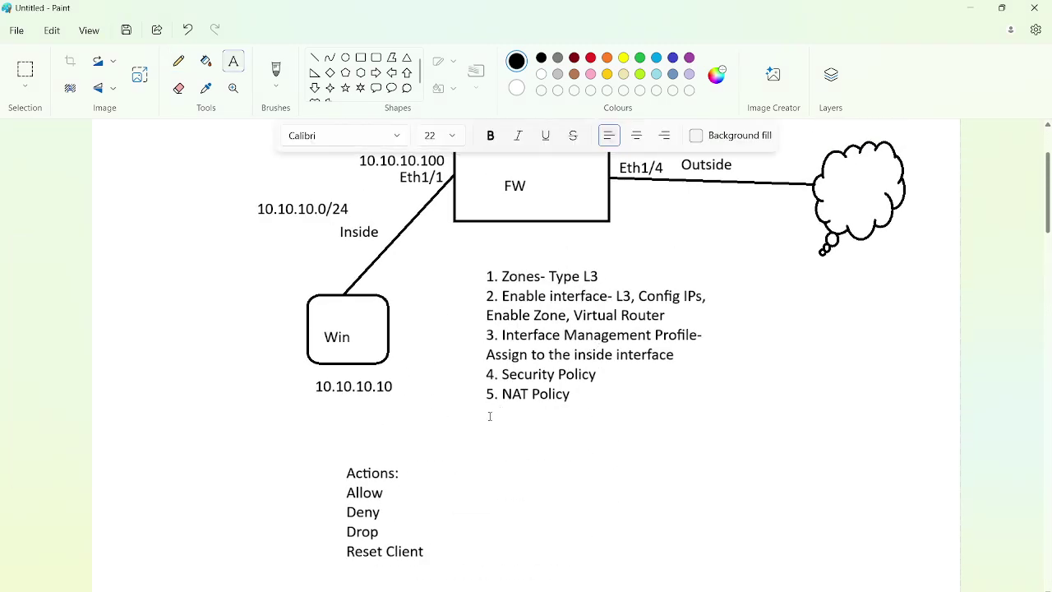
click(489, 416)
text(6. COnfiug)
key(BackSpace)
key(BackSpace)
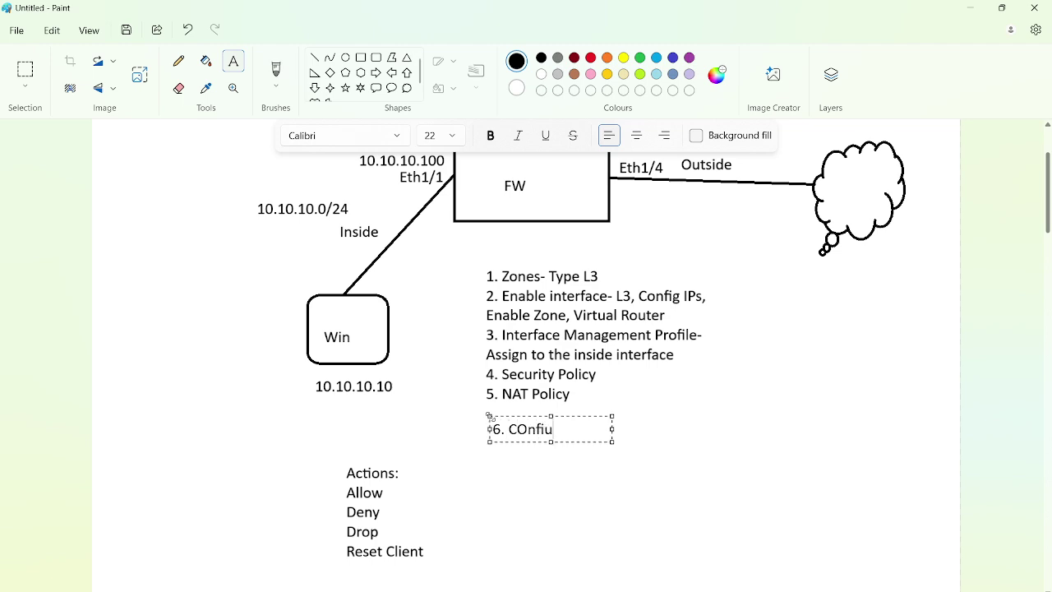
text(g IP on Windows)
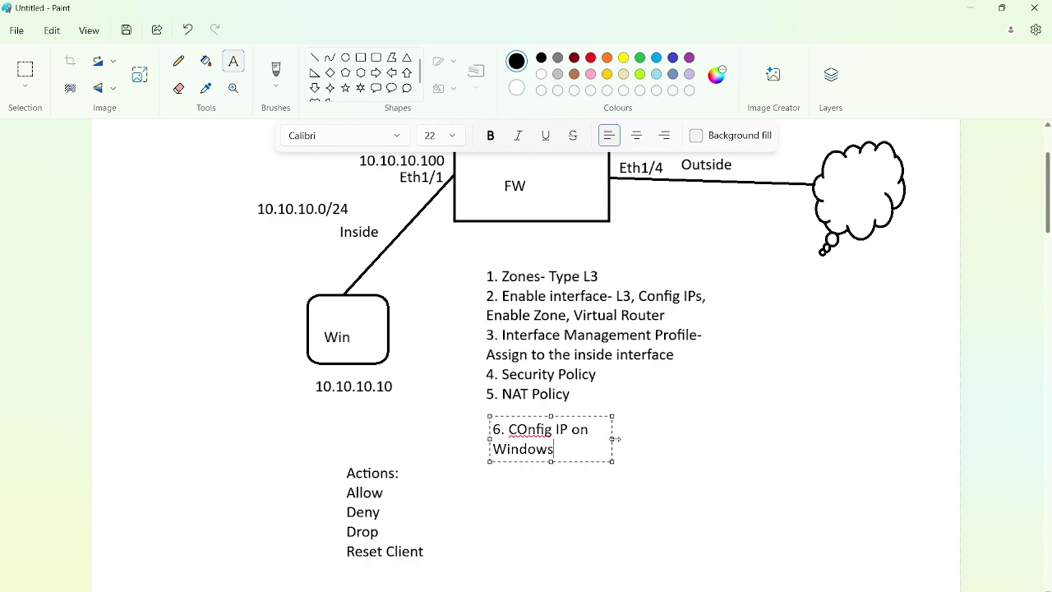
Widen the step 6 text box, fix 'COnfig' to 'Config', and place the text
drag(614, 439, 685, 429)
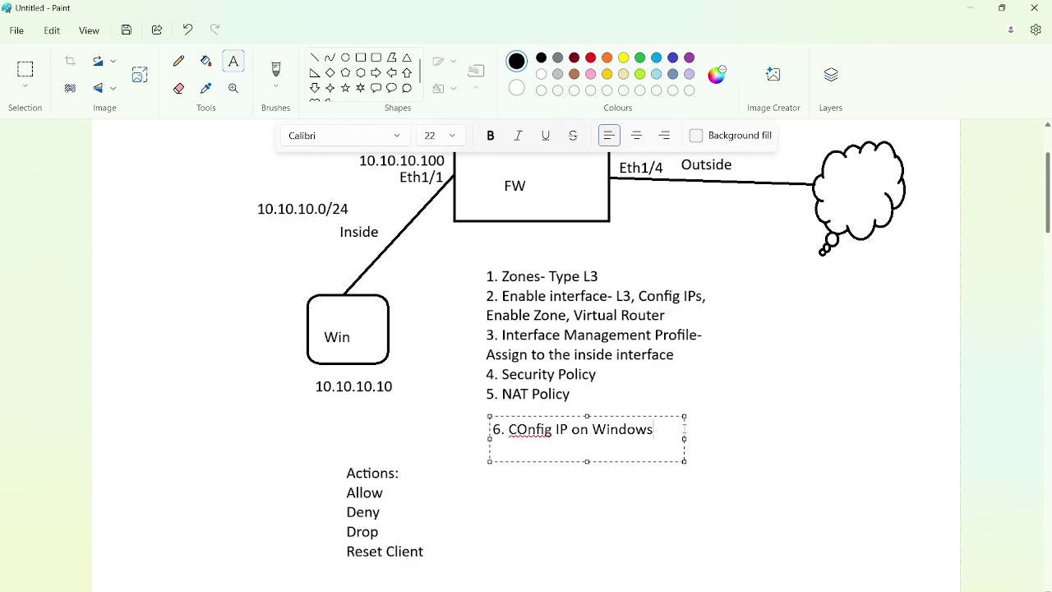
click(529, 429)
key(BackSpace)
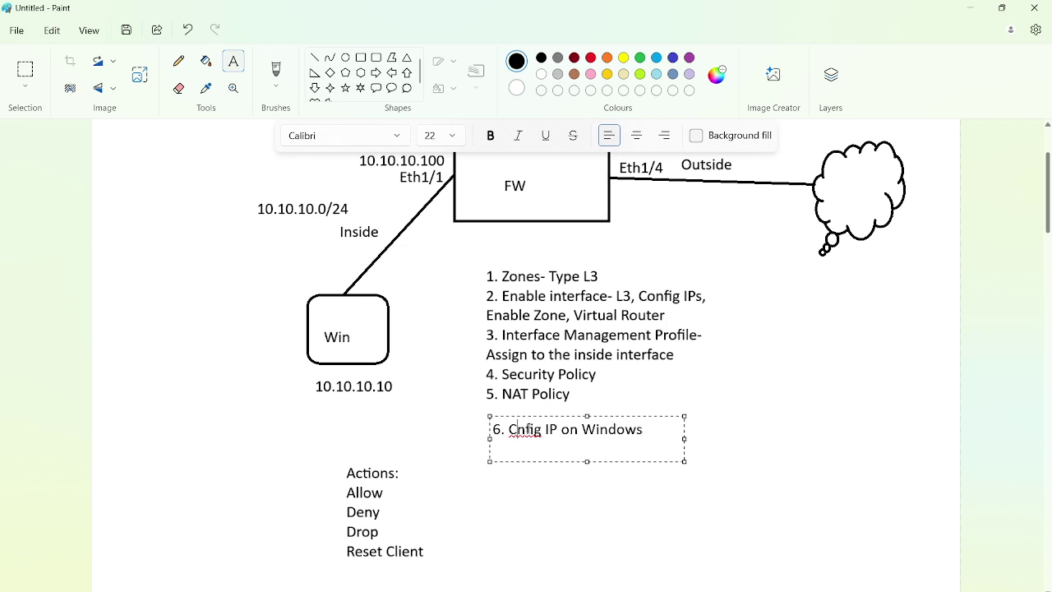
text(o)
click(661, 384)
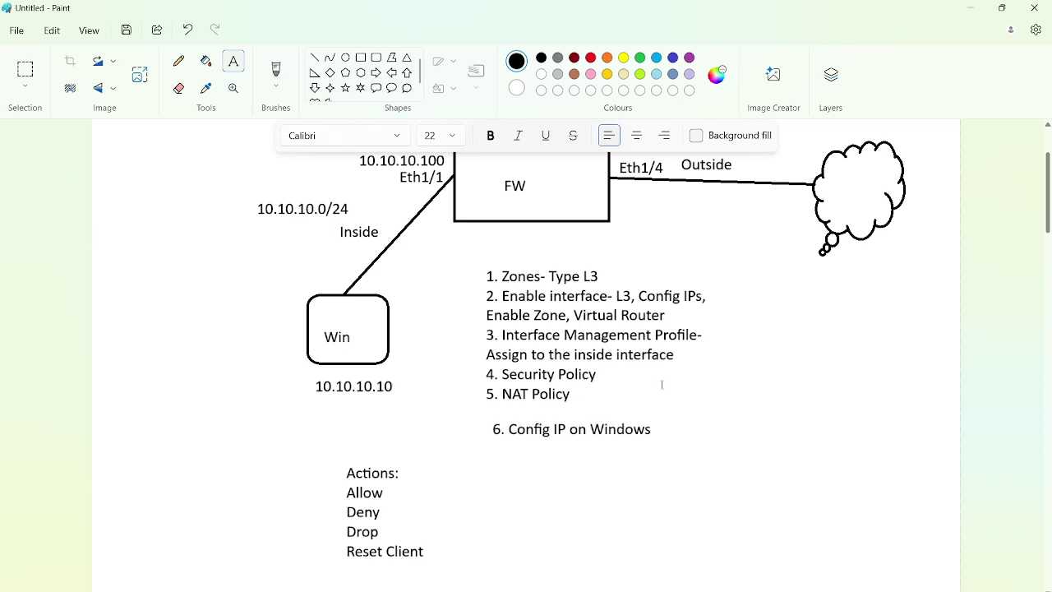
key(alt+Tab)
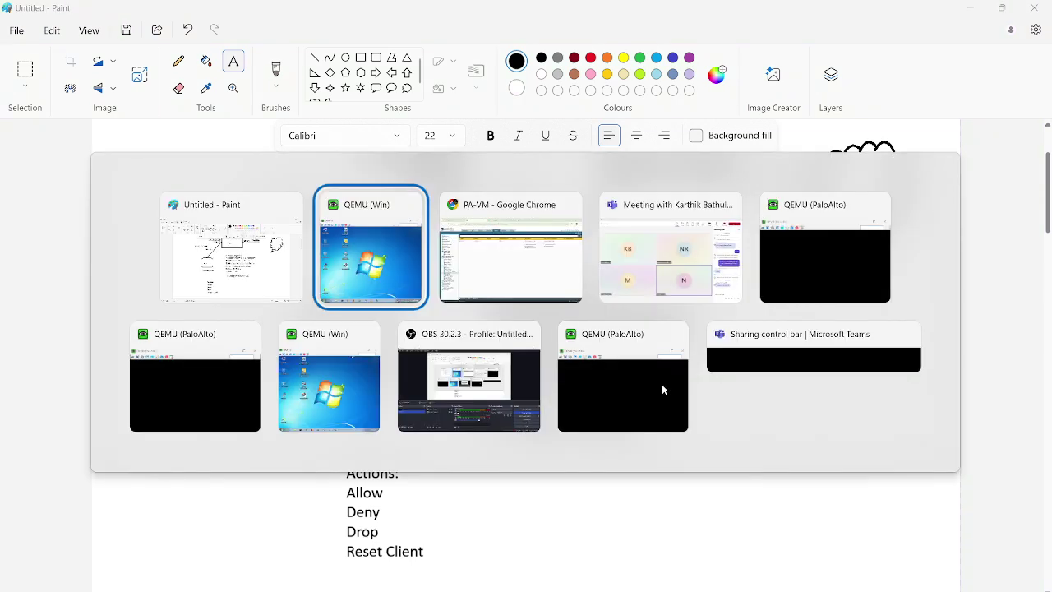
key(alt+Tab)
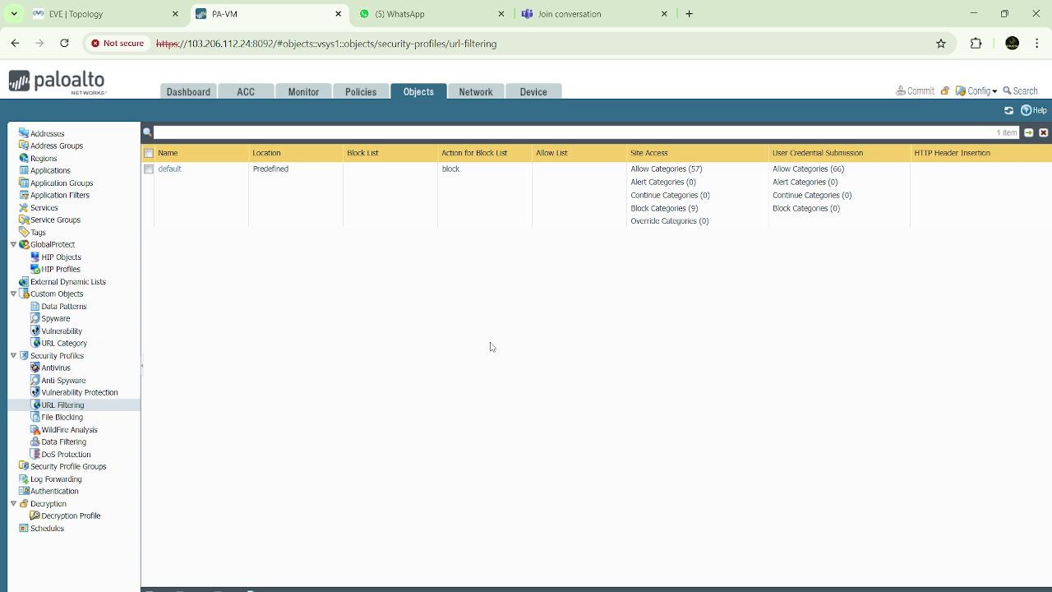
key(alt+Tab)
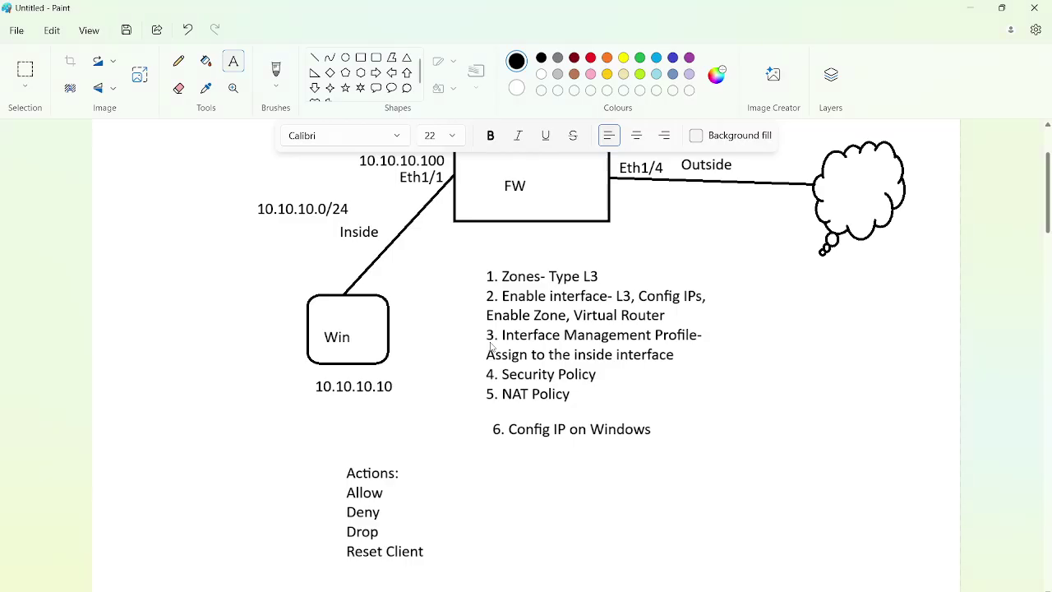
Add 'Static' and 'Dynamic' lines beneath step 6 in the Paint notes
key(alt+Tab)
key(alt+Tab)
drag(510, 428, 659, 448)
click(670, 402)
drag(515, 448, 638, 473)
text(Static)
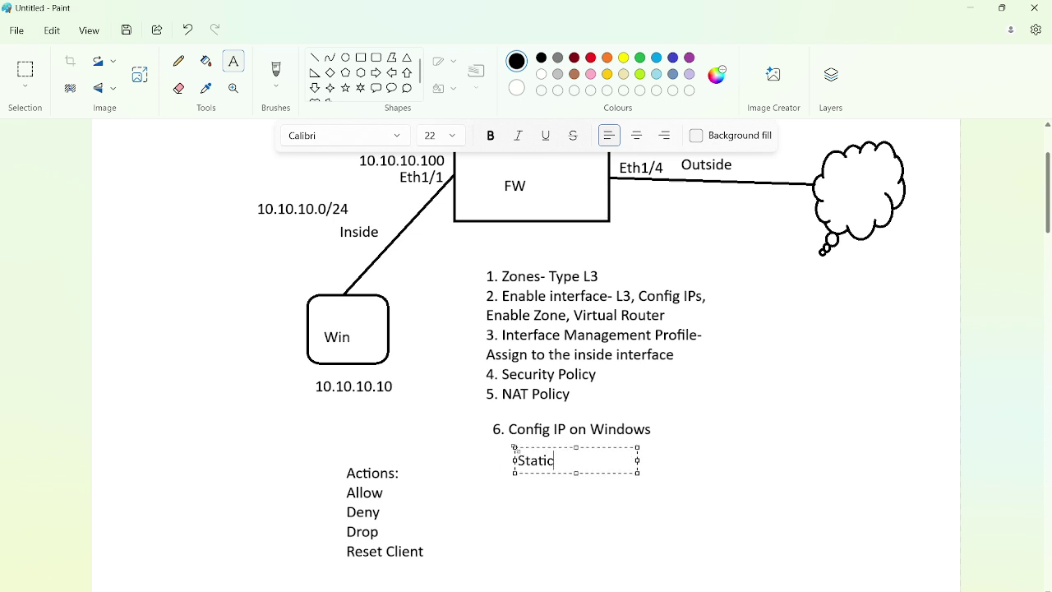
key(Return)
text(Dynamic)
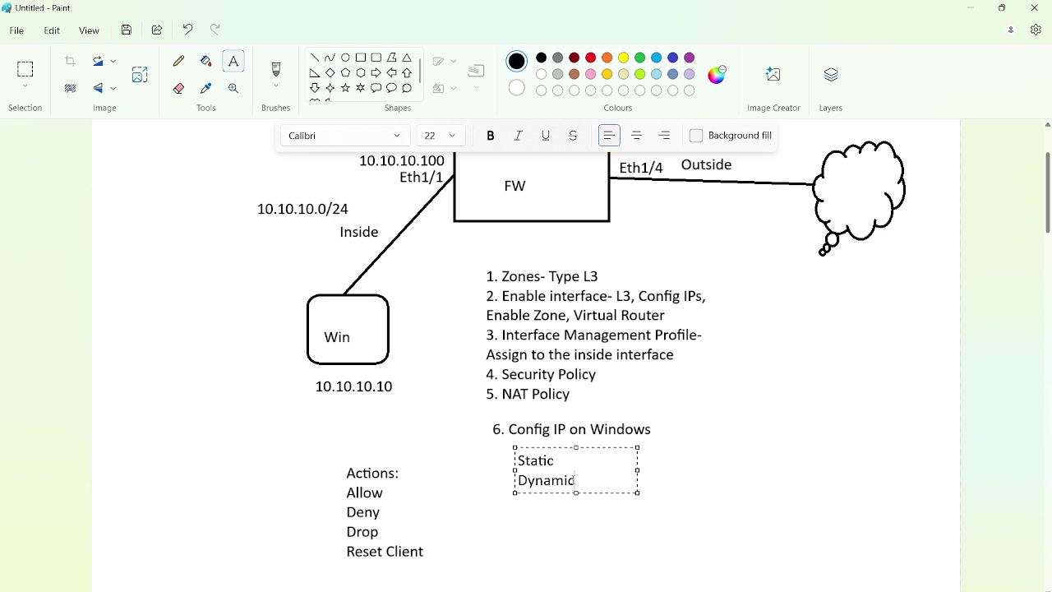
drag(518, 460, 562, 461)
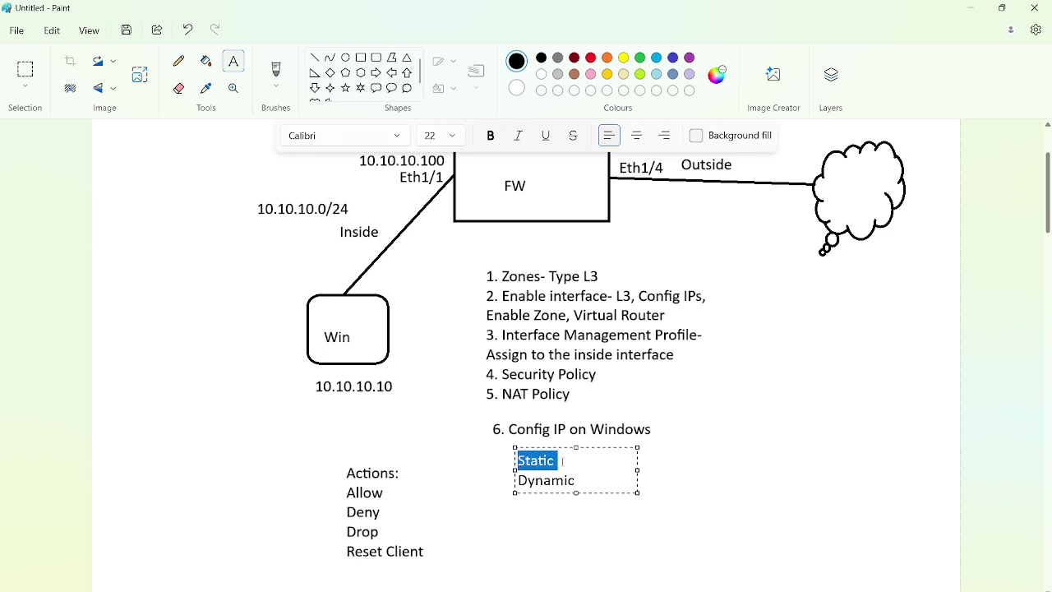
click(672, 460)
Glance at the Windows 7 VM, then open the EVE Topology browser tab
scroll(535, 343, up, 5)
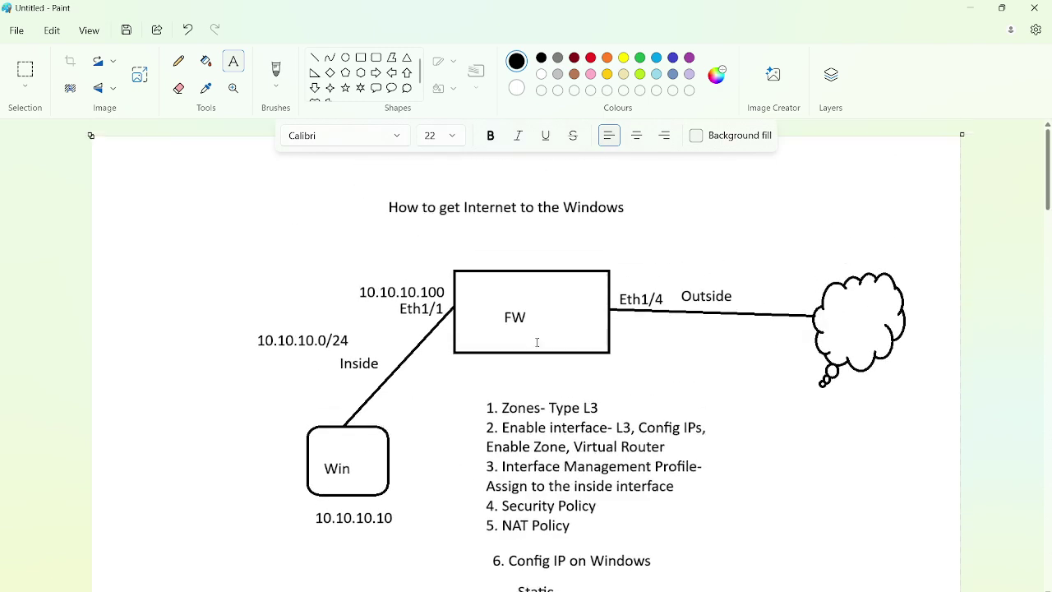
scroll(536, 342, down, 3)
scroll(536, 343, down, 1)
key(alt+Tab)
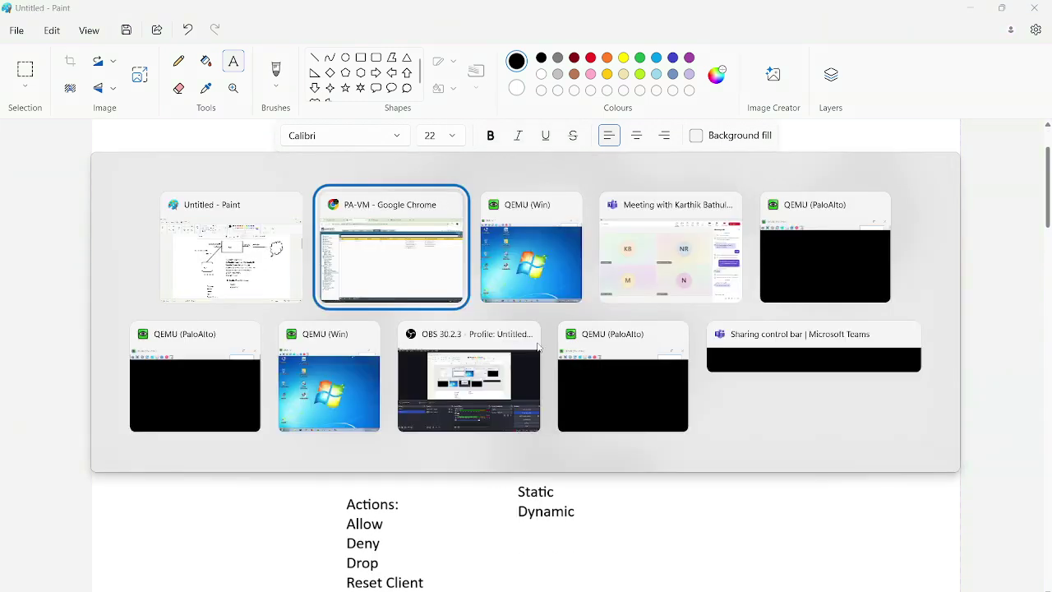
click(513, 249)
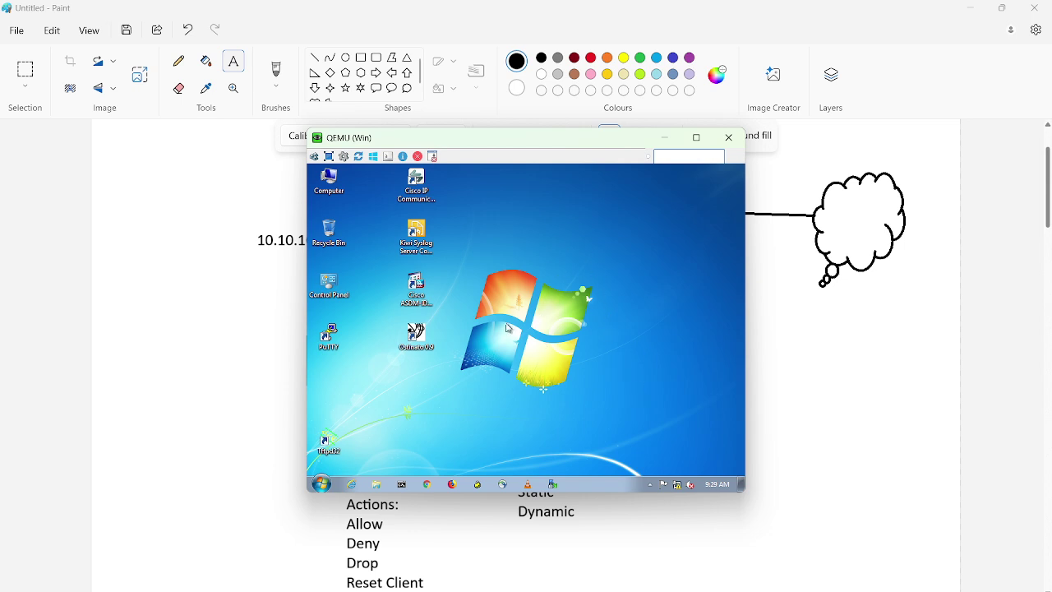
key(alt+Tab)
key(Tab)
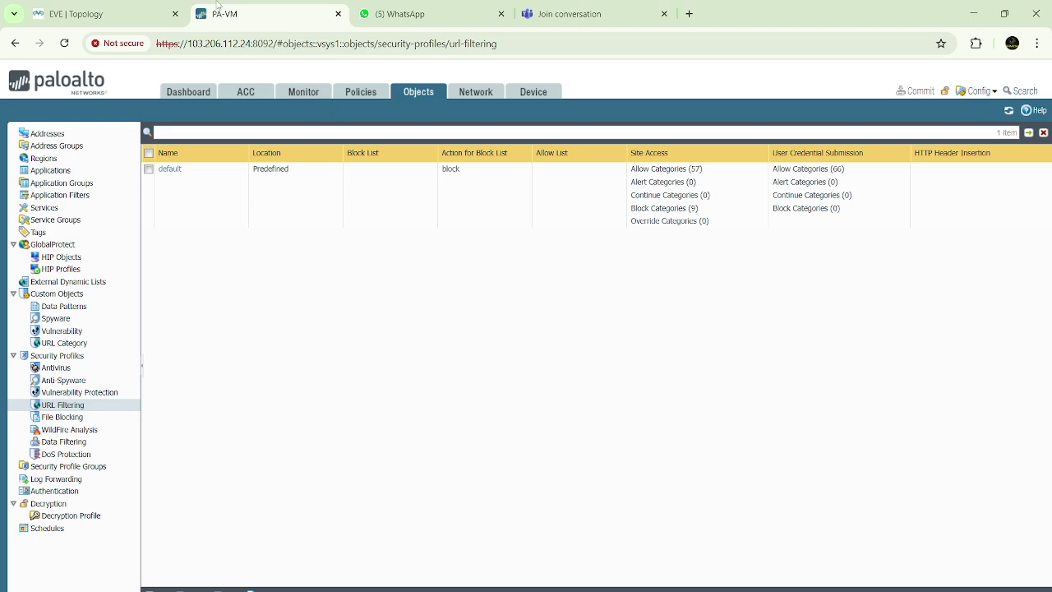
click(113, 11)
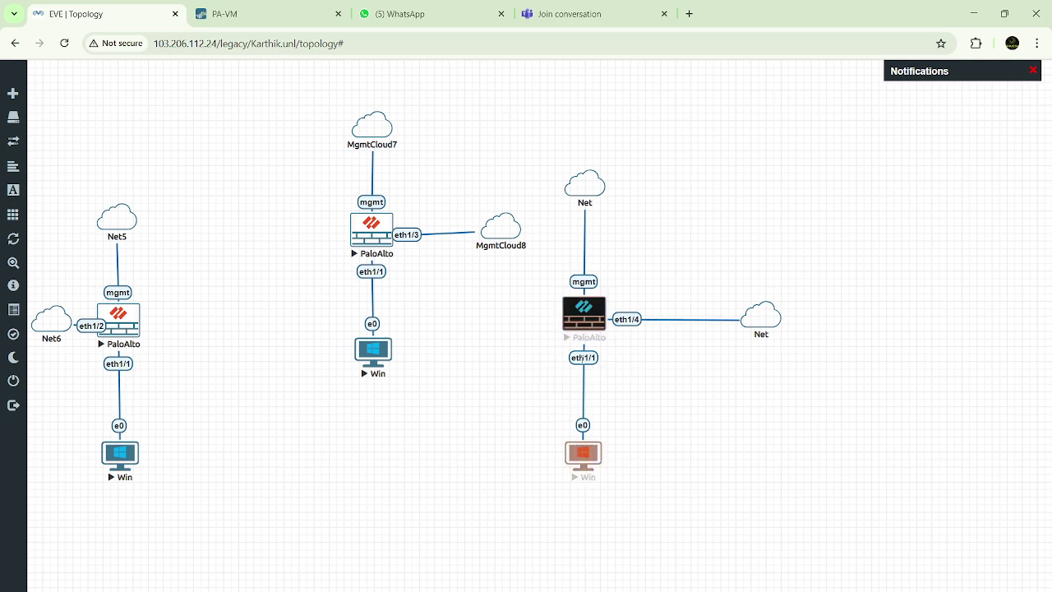
click(282, 18)
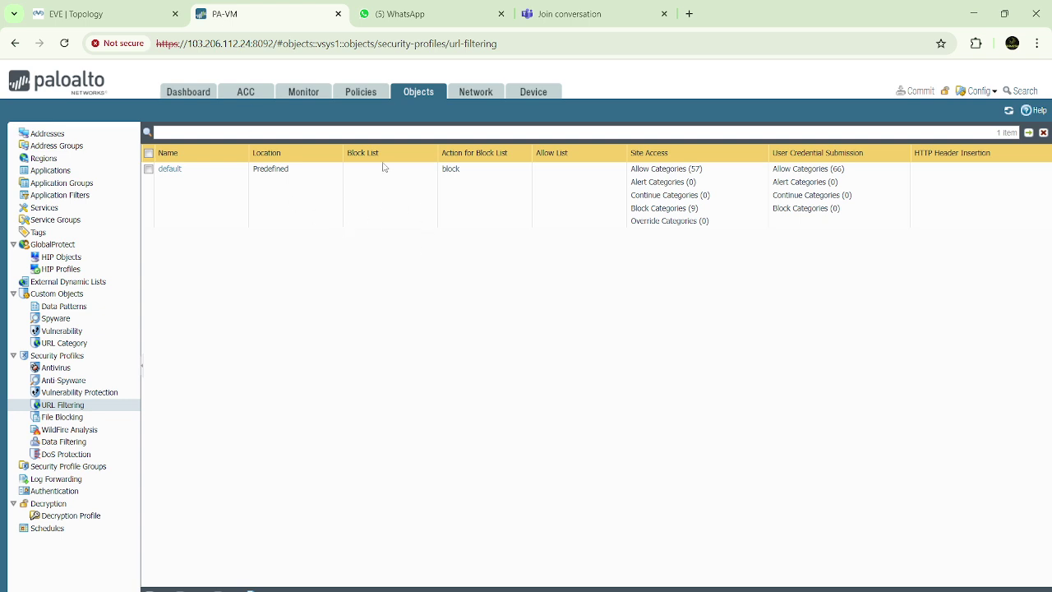
click(82, 14)
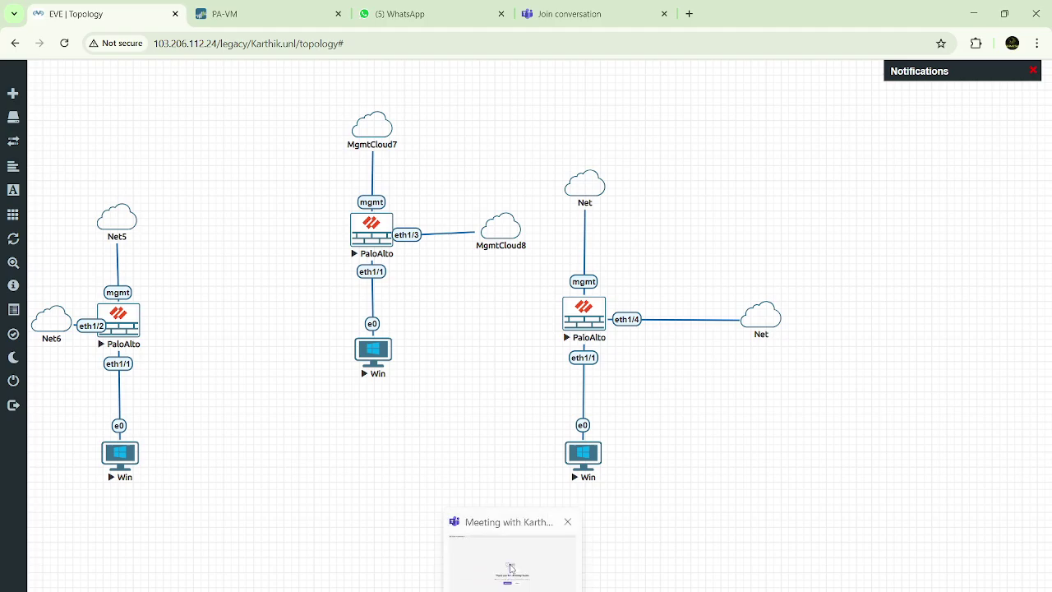
click(511, 569)
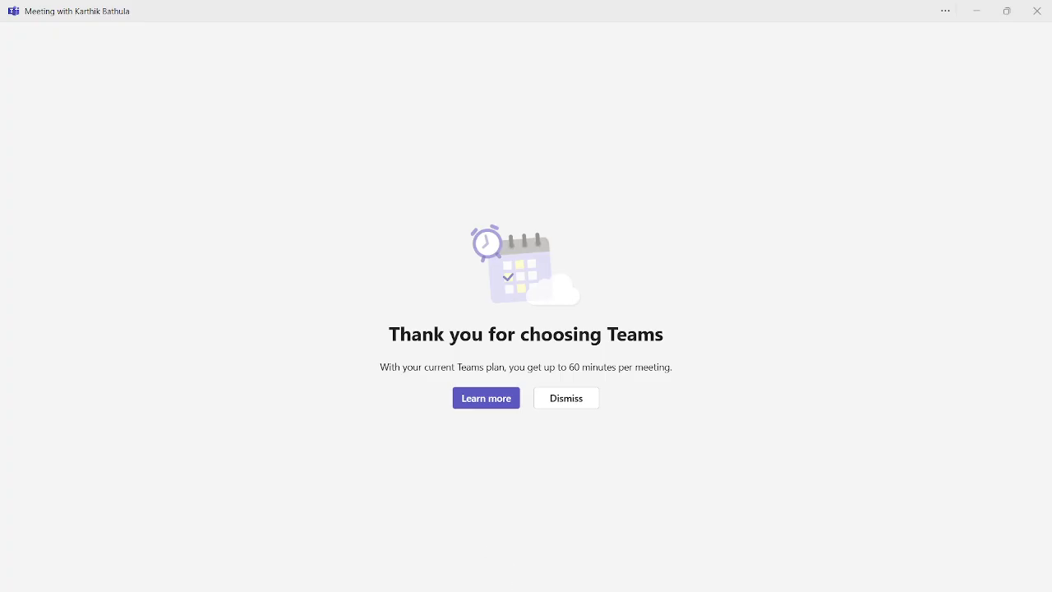
mouse_move(693, 589)
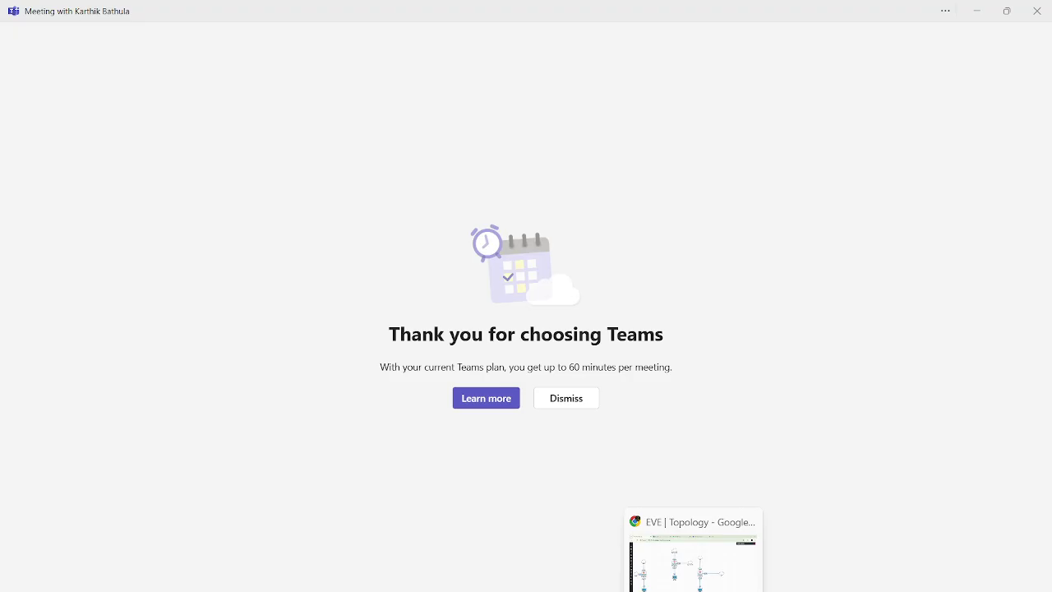
click(693, 567)
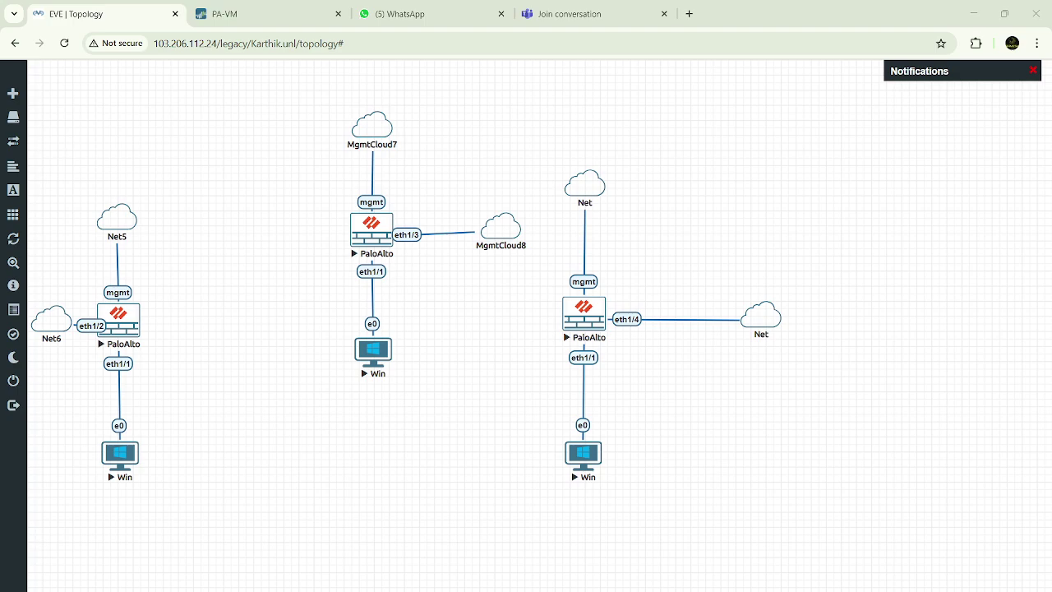
Send 'Join back guys' to the PCNSE batch WhatsApp group and open its Teams link
click(399, 14)
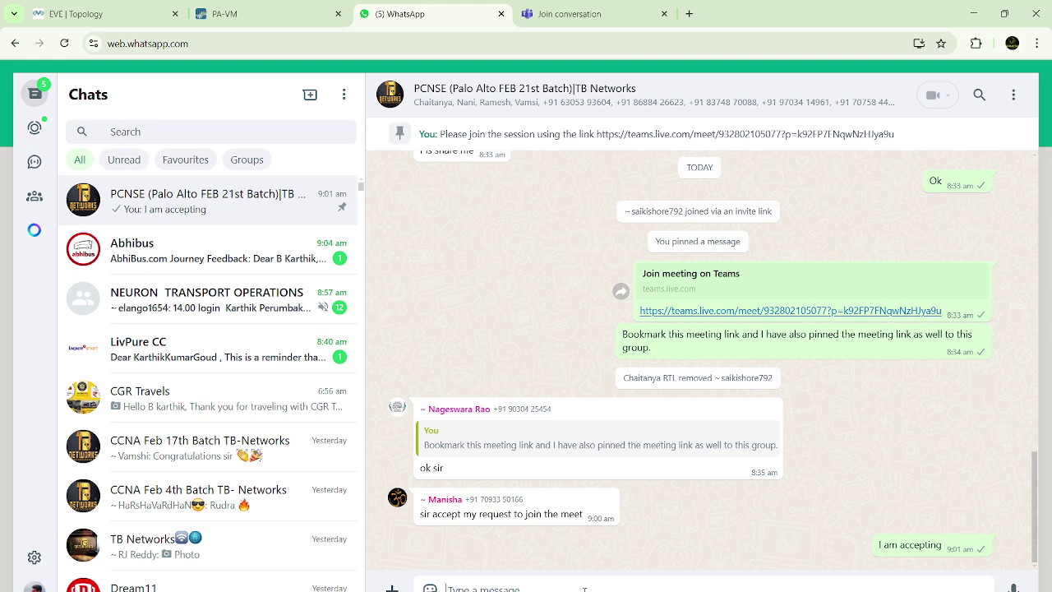
text(Join back g)
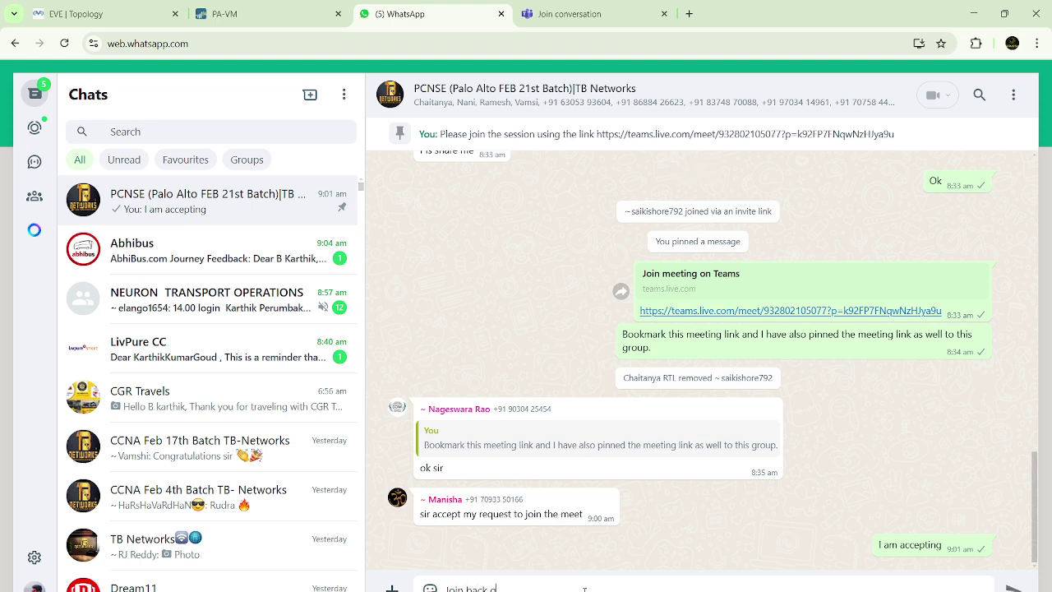
text(uys)
key(Return)
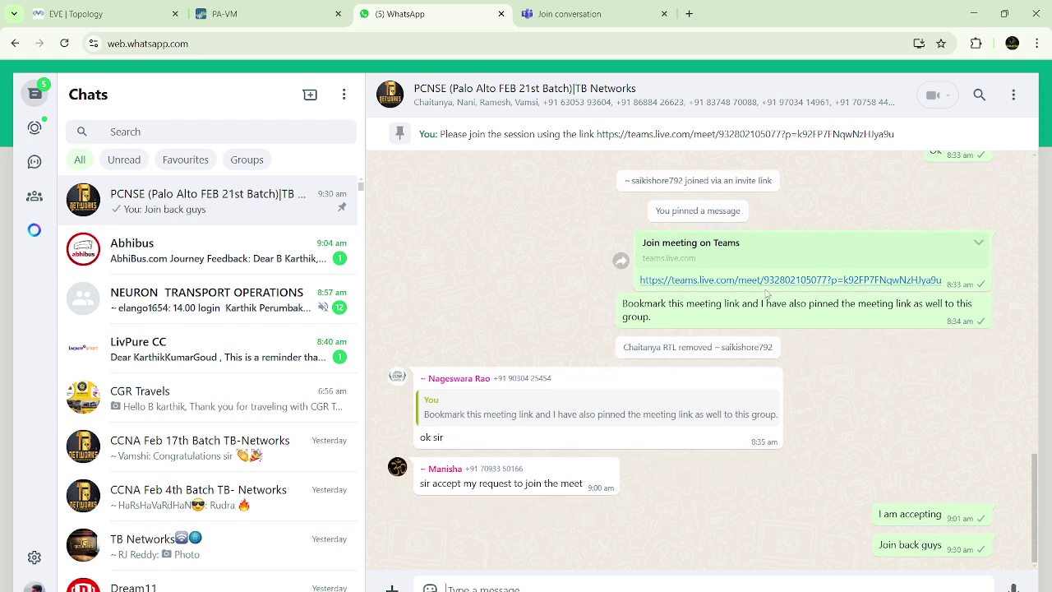
click(771, 280)
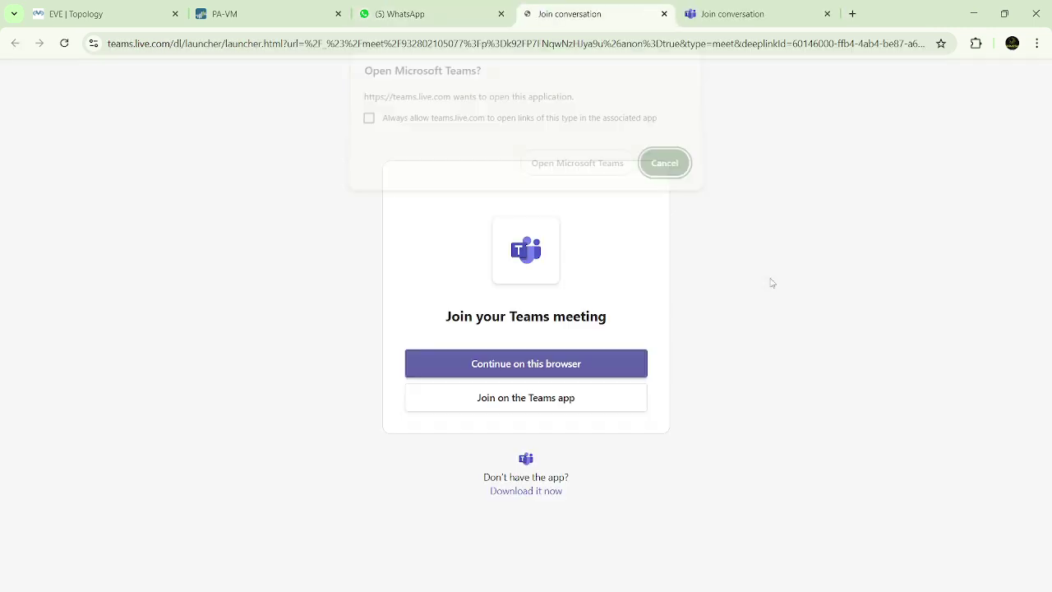
Join the Teams meeting with the microphone off and admit two guests from the lobby
click(600, 168)
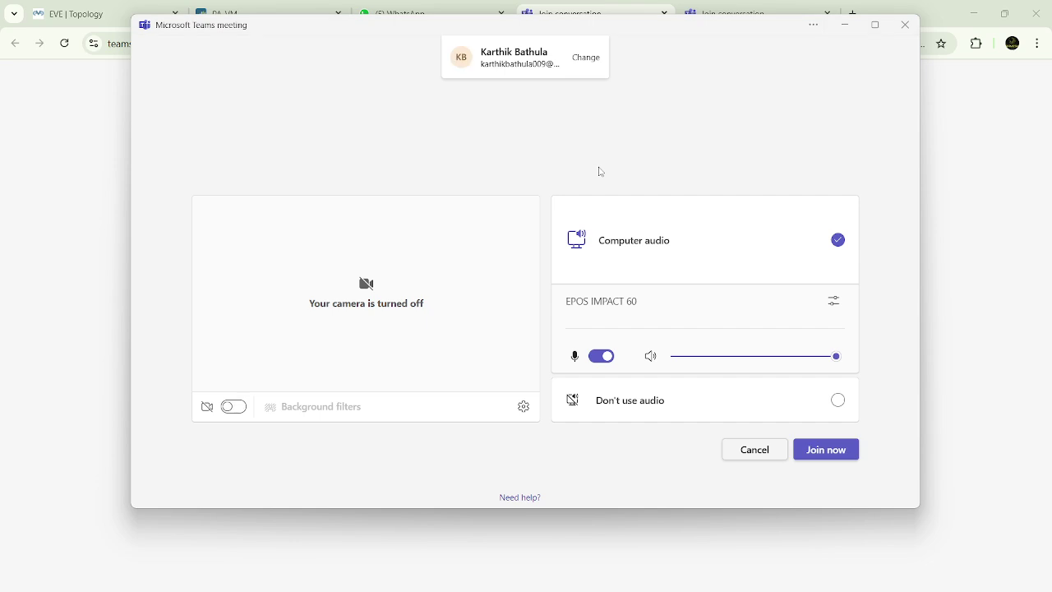
click(602, 356)
click(811, 452)
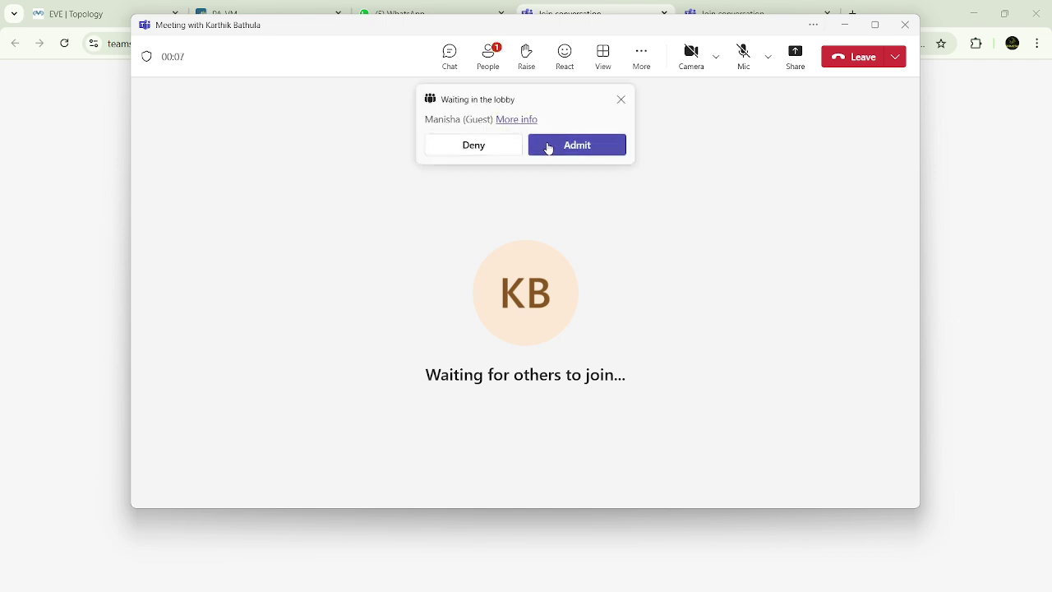
click(549, 146)
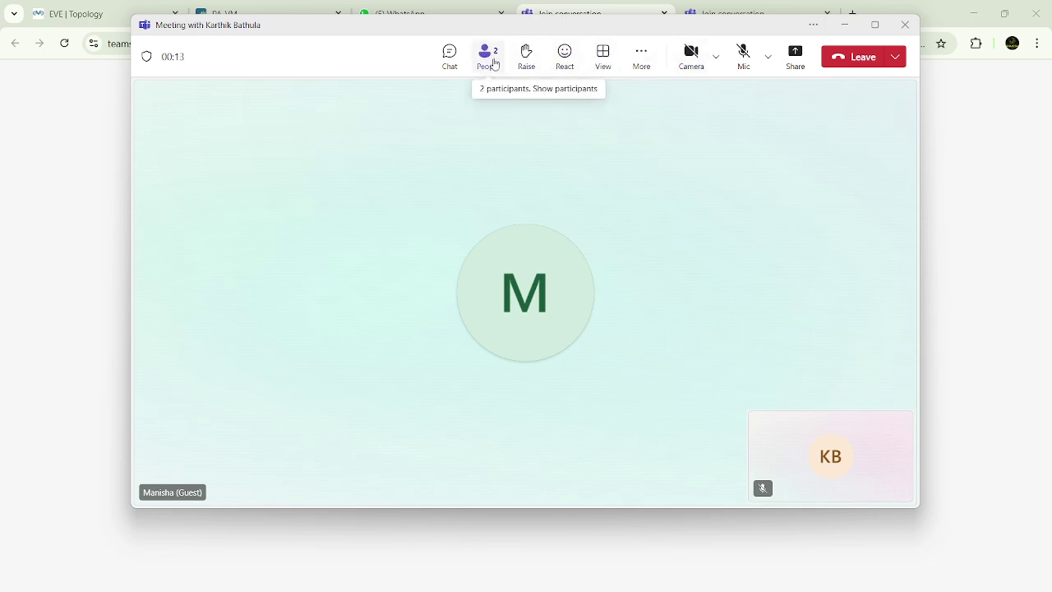
click(489, 57)
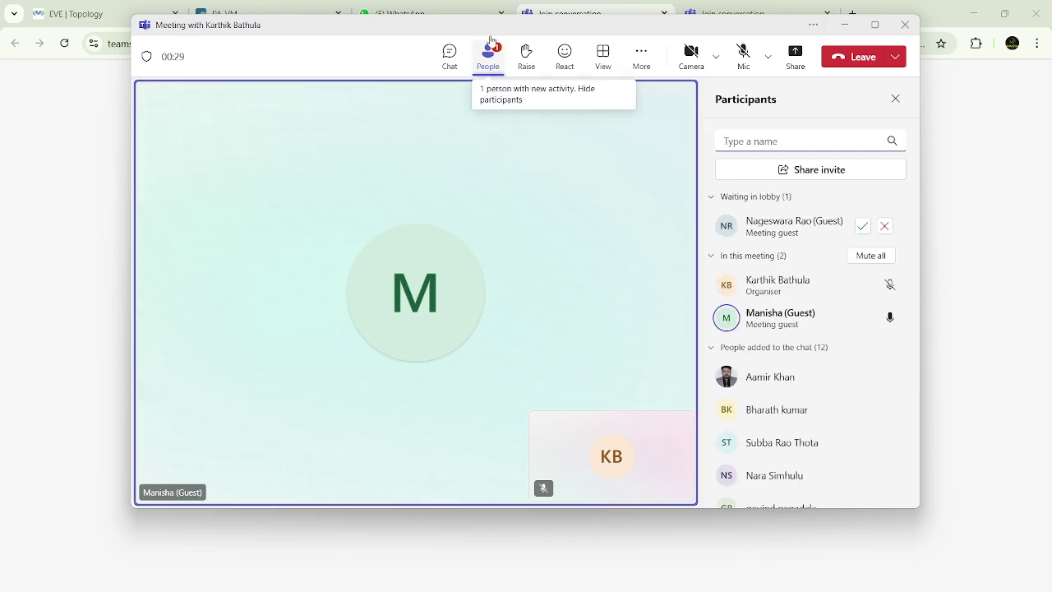
click(861, 227)
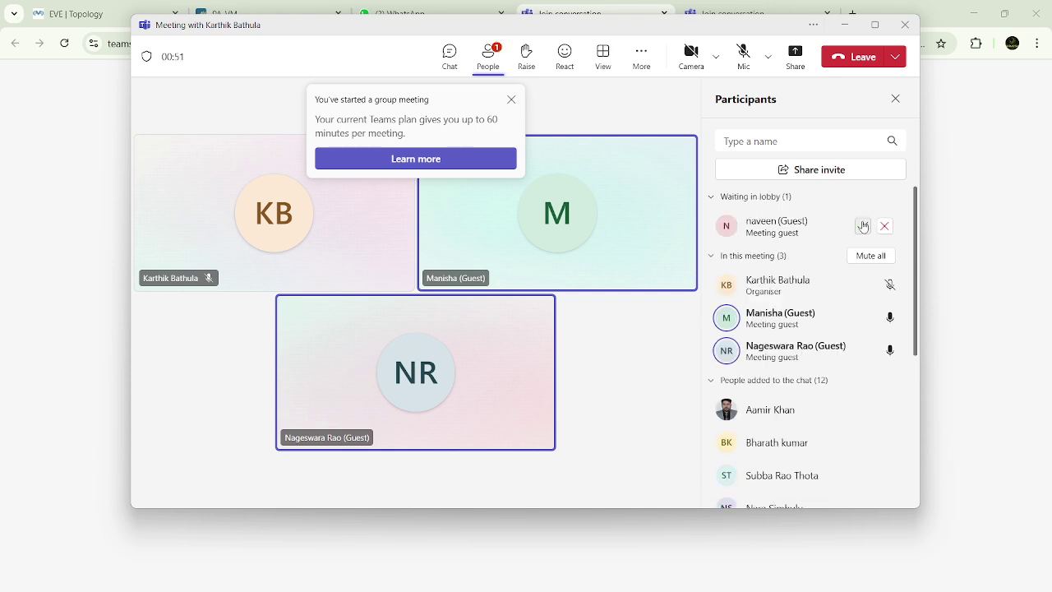
Admit the last lobby guest and mute all other participants
click(863, 226)
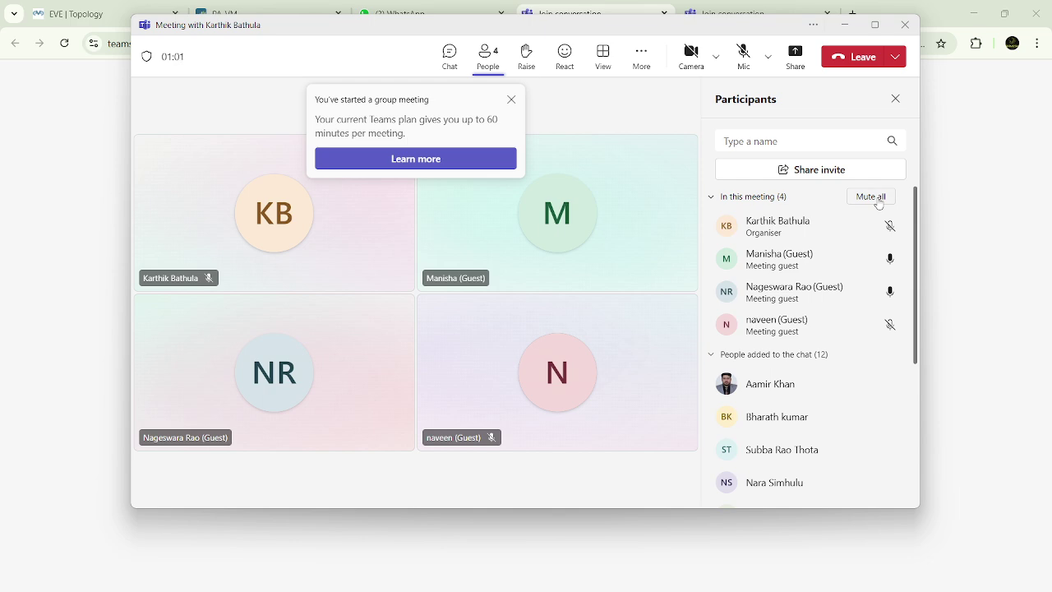
click(878, 197)
click(622, 287)
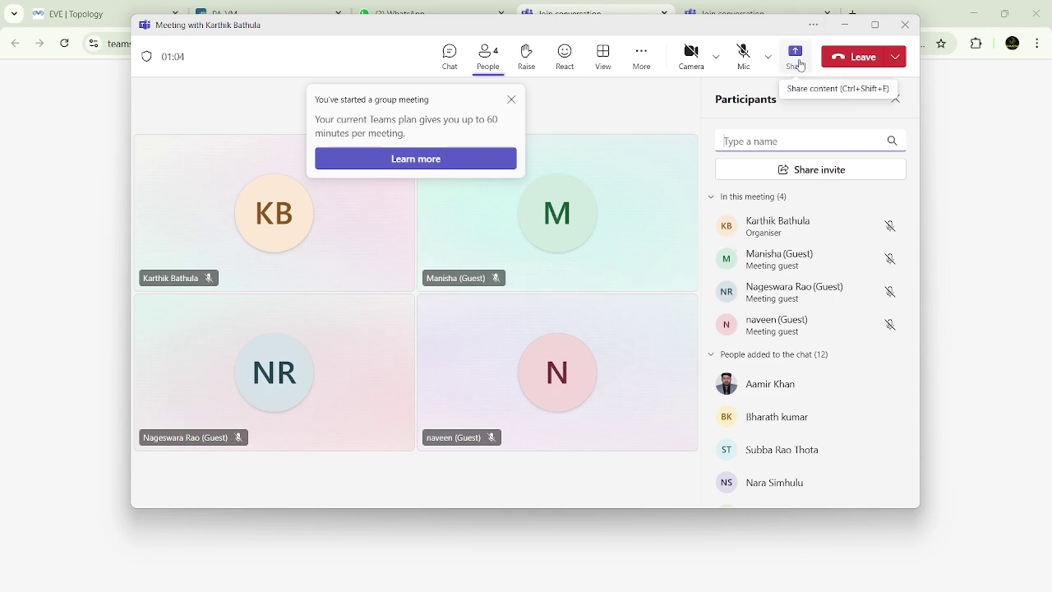
Share the entire screen with computer sound, bringing the Paint lab notes to front
click(797, 60)
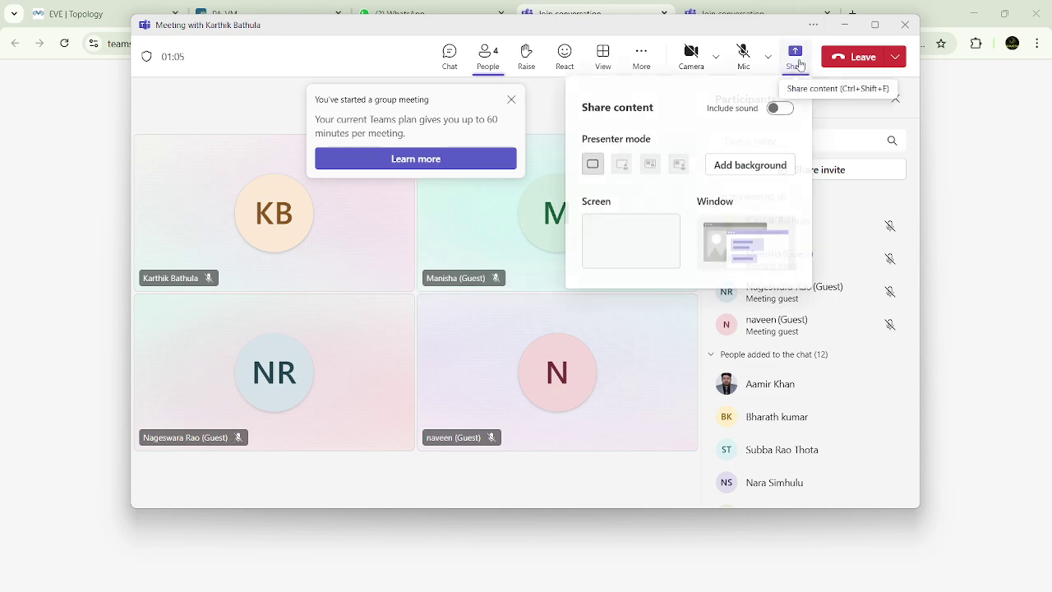
click(777, 109)
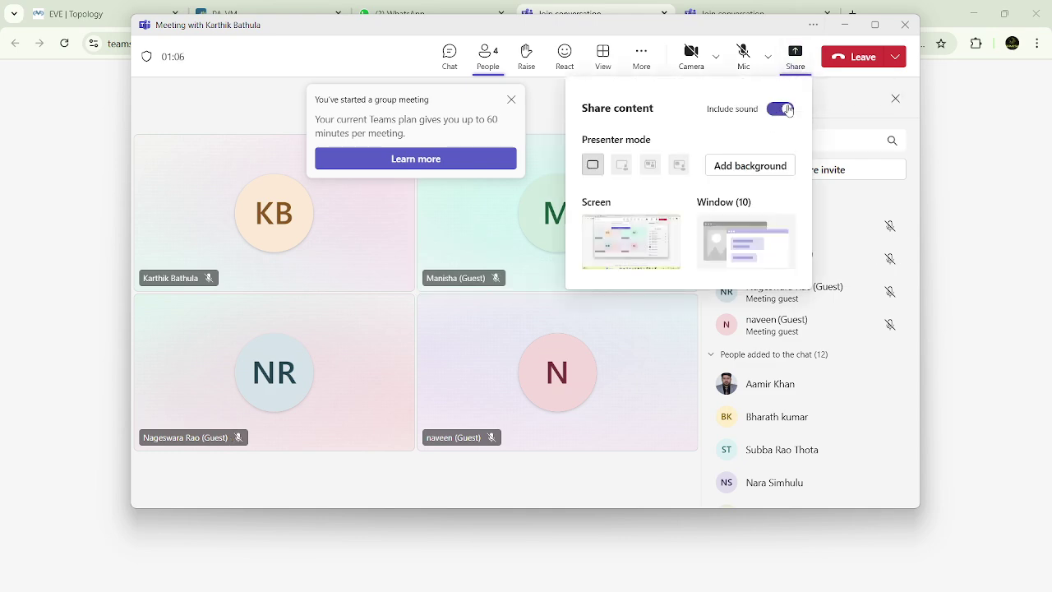
click(639, 237)
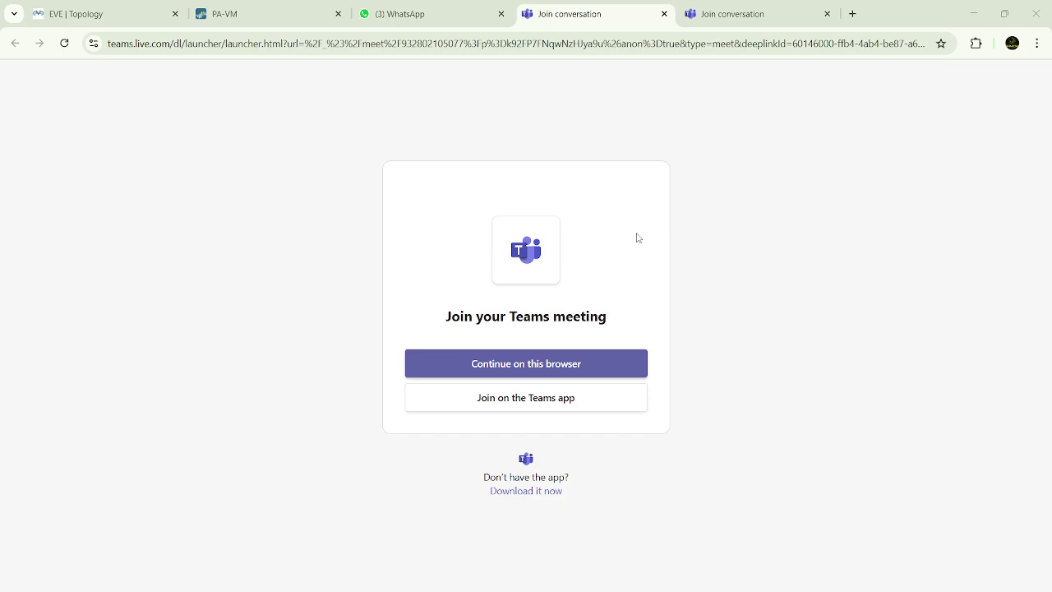
click(742, 582)
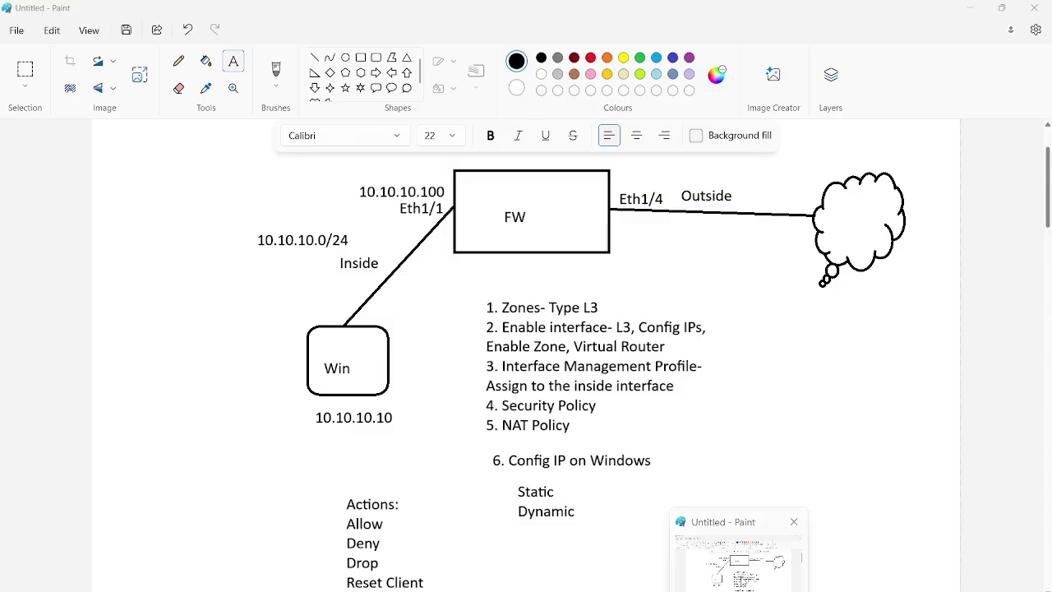
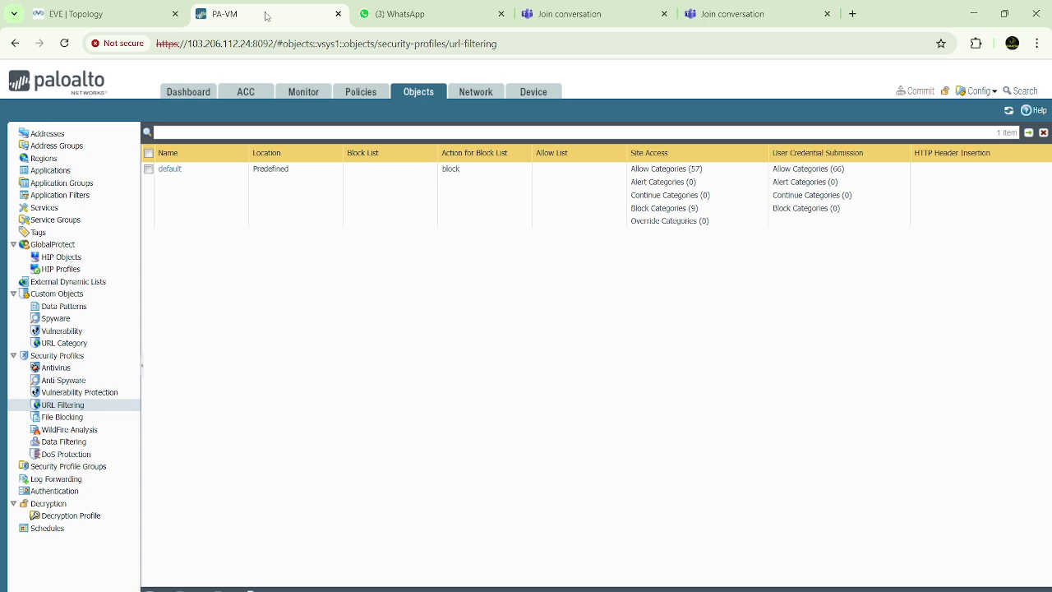
Open the Network > DHCP server list, then mute a Teams meeting participant
click(475, 97)
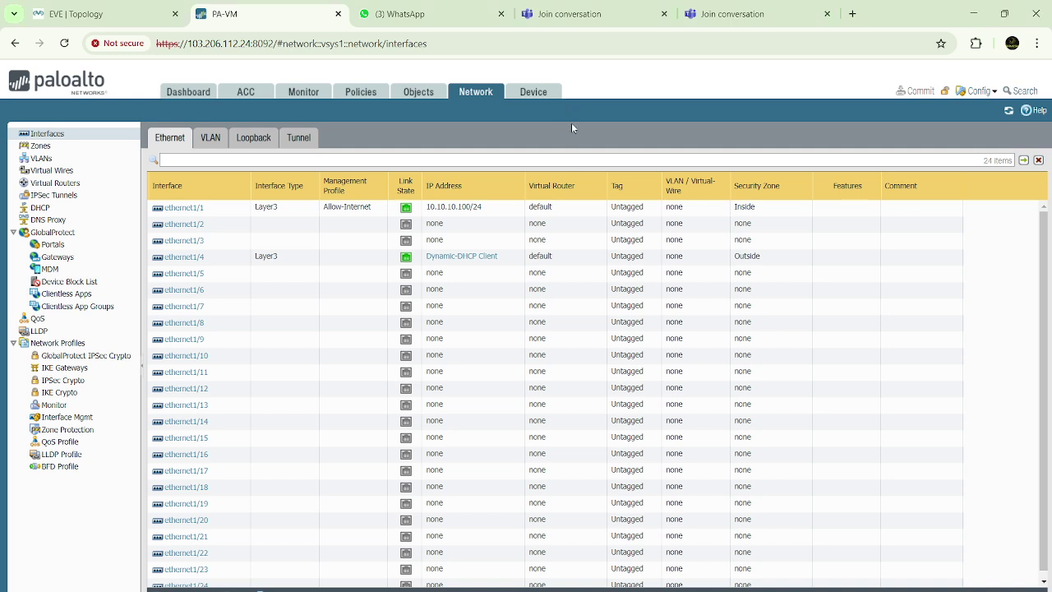
click(46, 212)
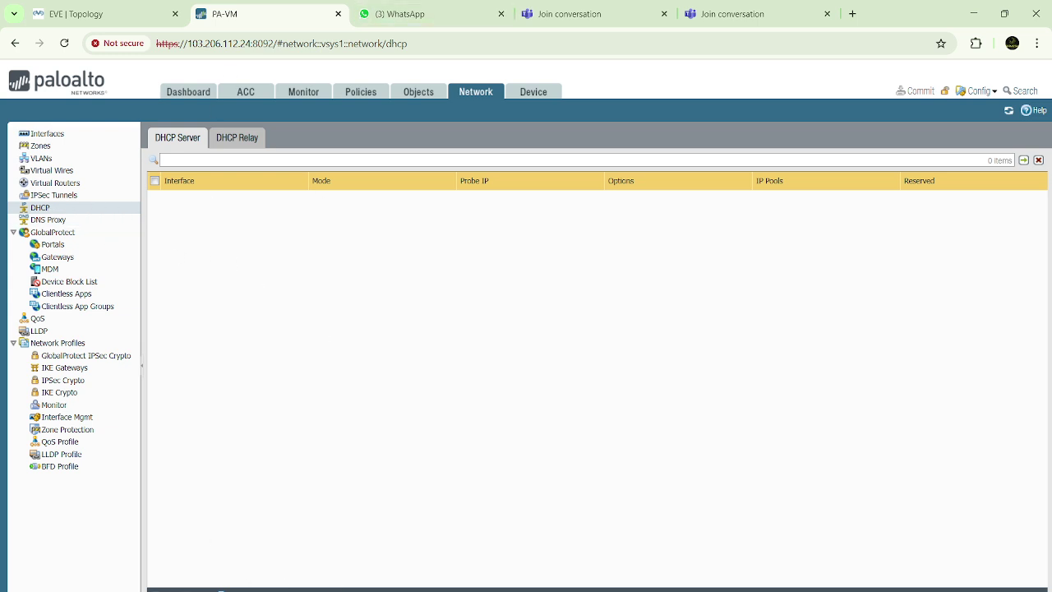
click(428, 573)
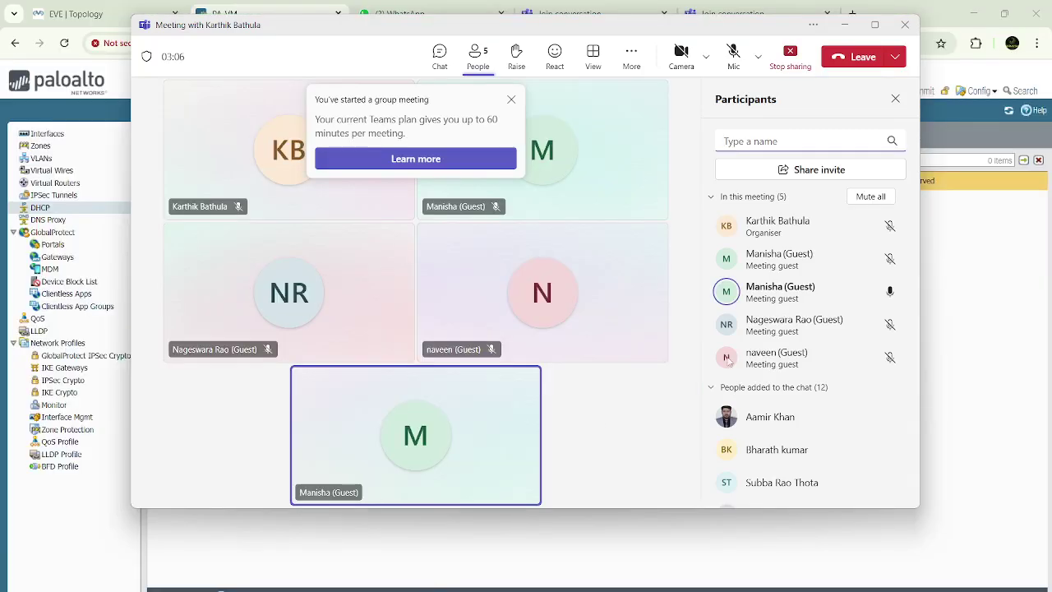
click(889, 292)
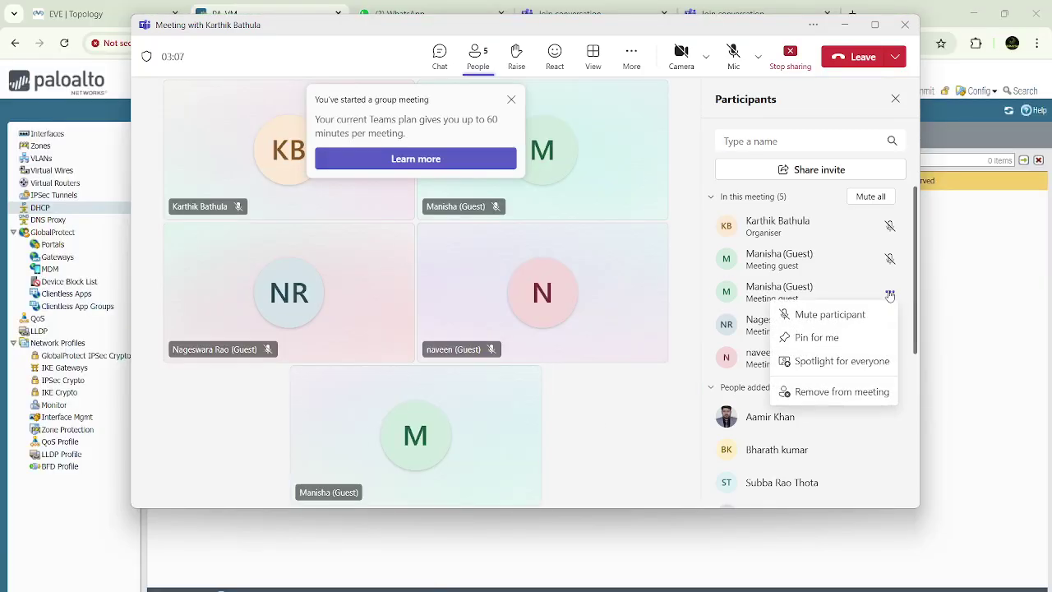
click(827, 316)
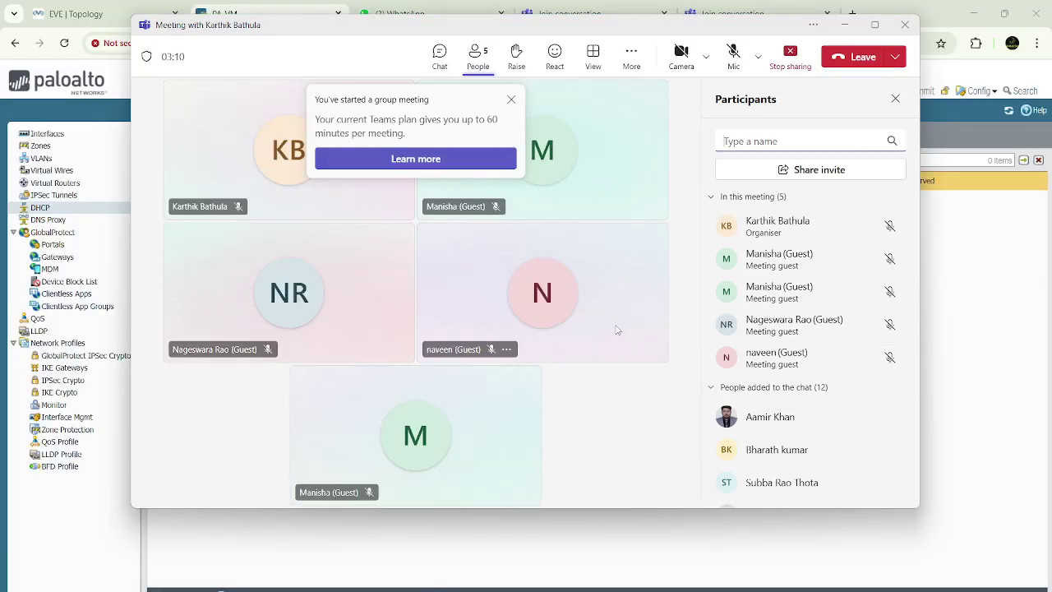
key(alt+Tab)
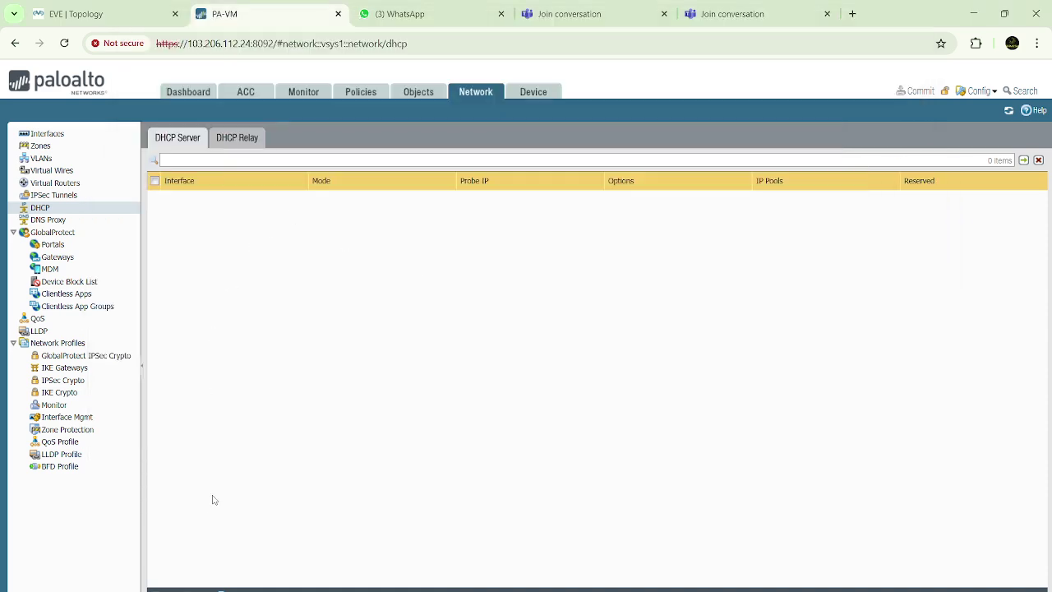
Create a DHCP server entry for ethernet1/1, keep Mode at auto, and add a blank IP pool row
click(164, 587)
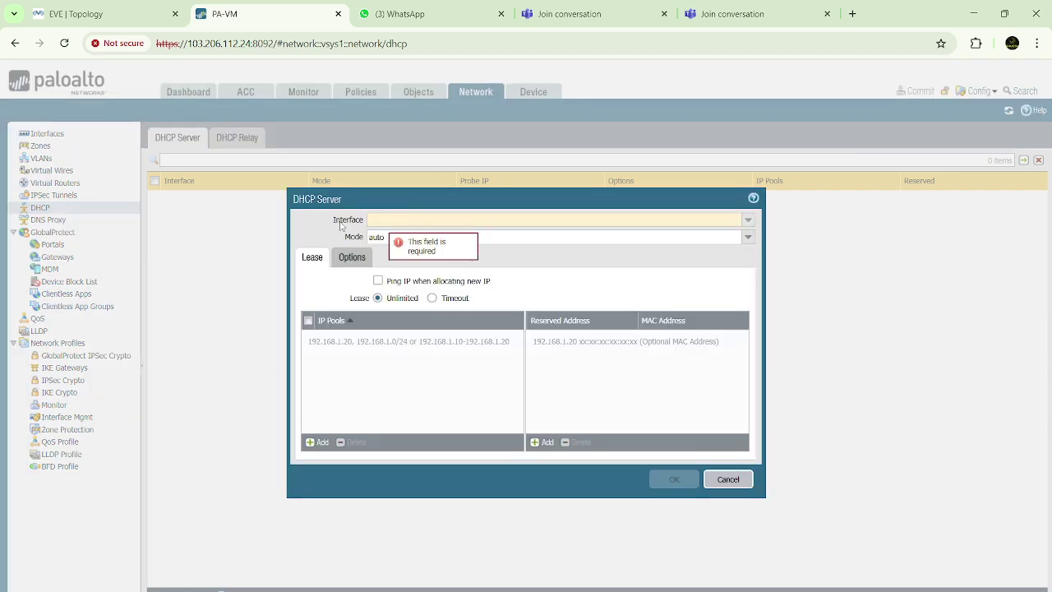
click(749, 223)
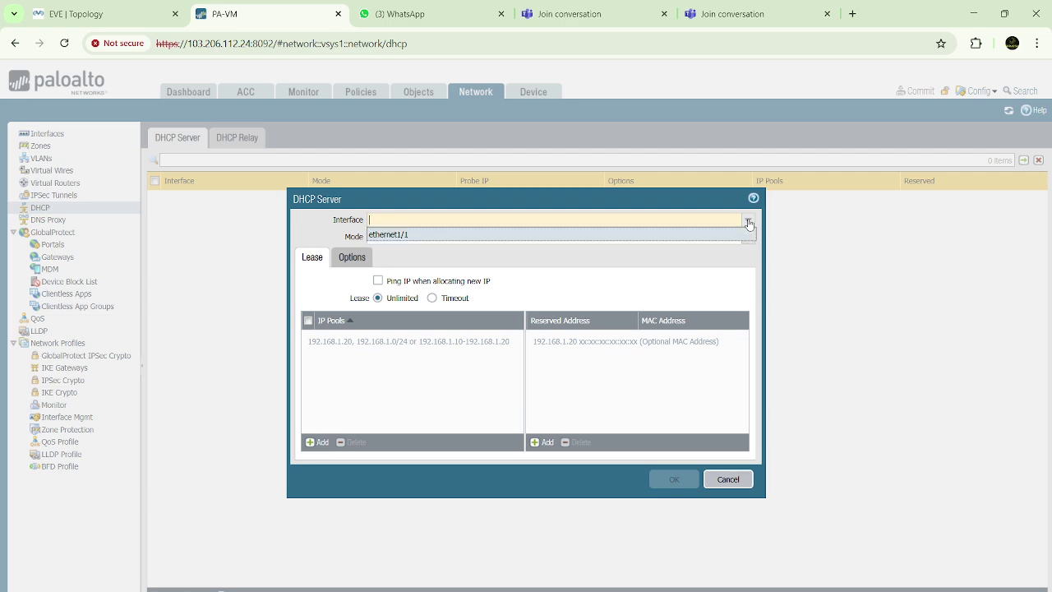
click(396, 236)
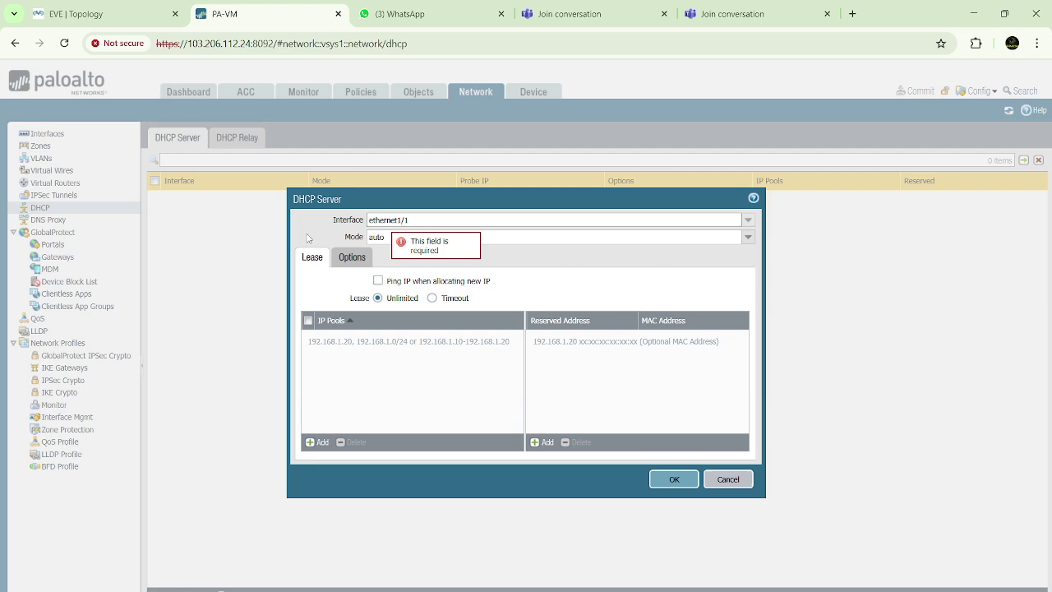
key(Tab)
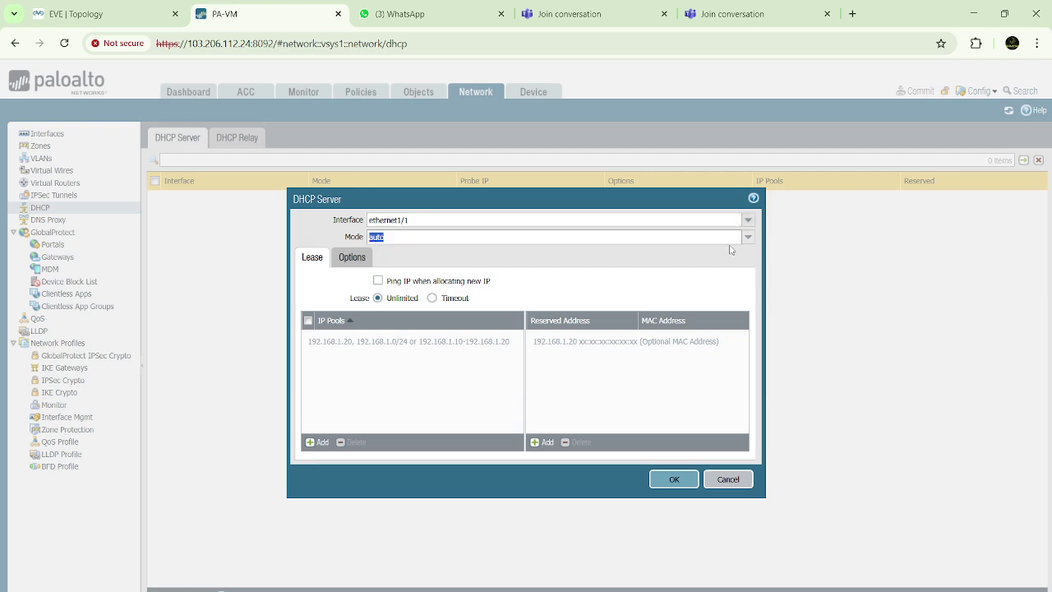
click(748, 237)
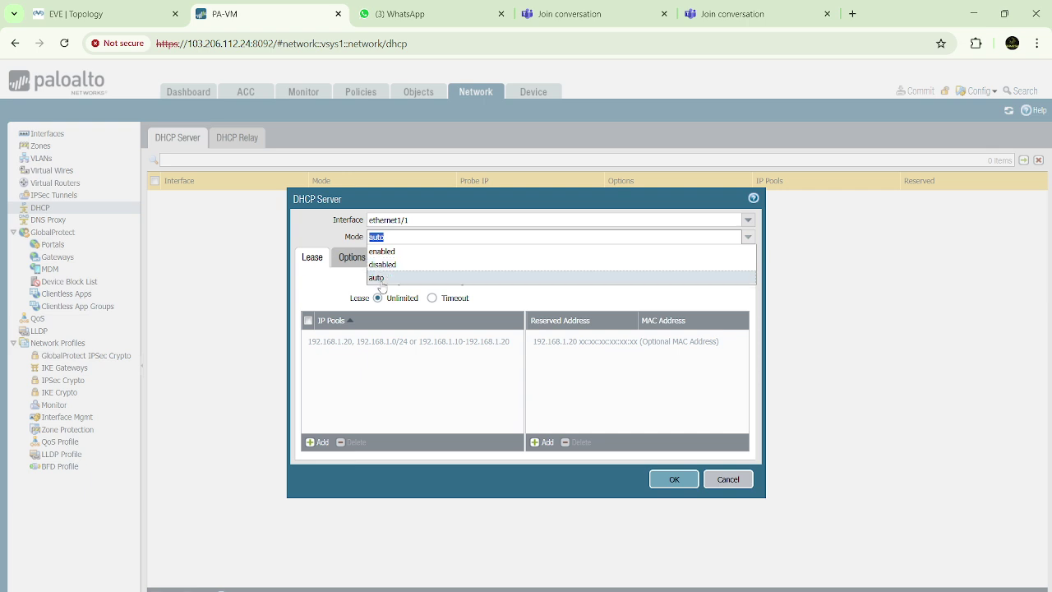
click(381, 281)
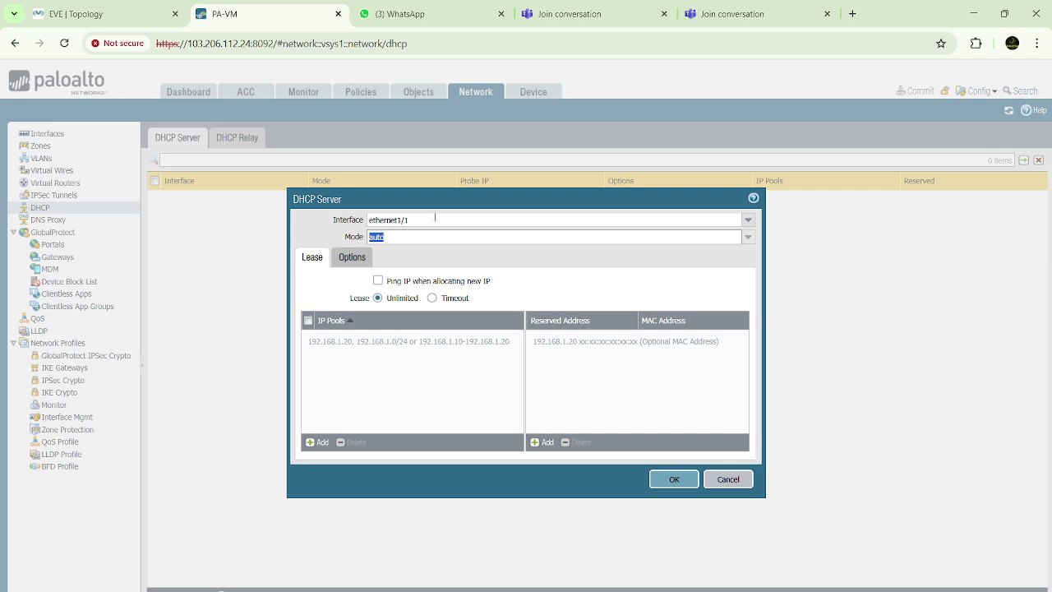
drag(422, 220, 326, 221)
click(345, 234)
click(321, 443)
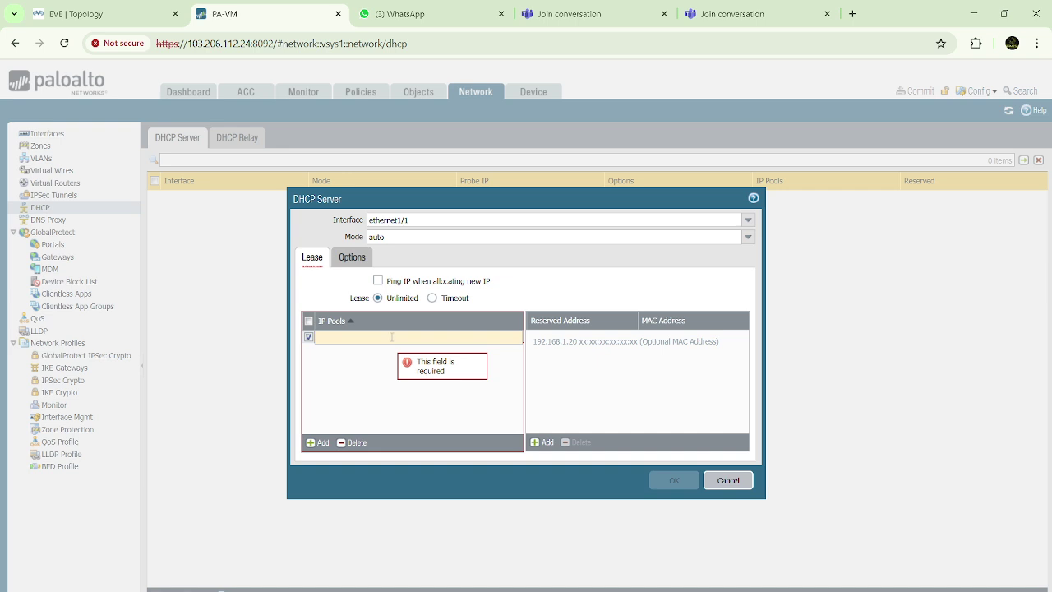
Enter the IP pool 192.168.10.100-192.168.10.200 and start on the gateway in Options
text(192.16)
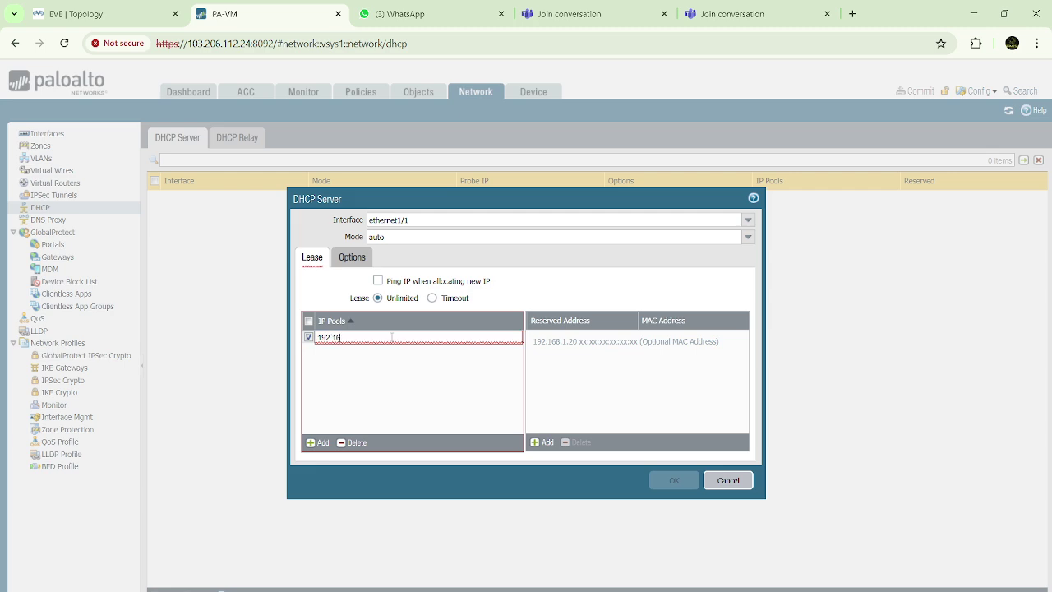
text(8.10.100-192.168.10.200)
click(413, 378)
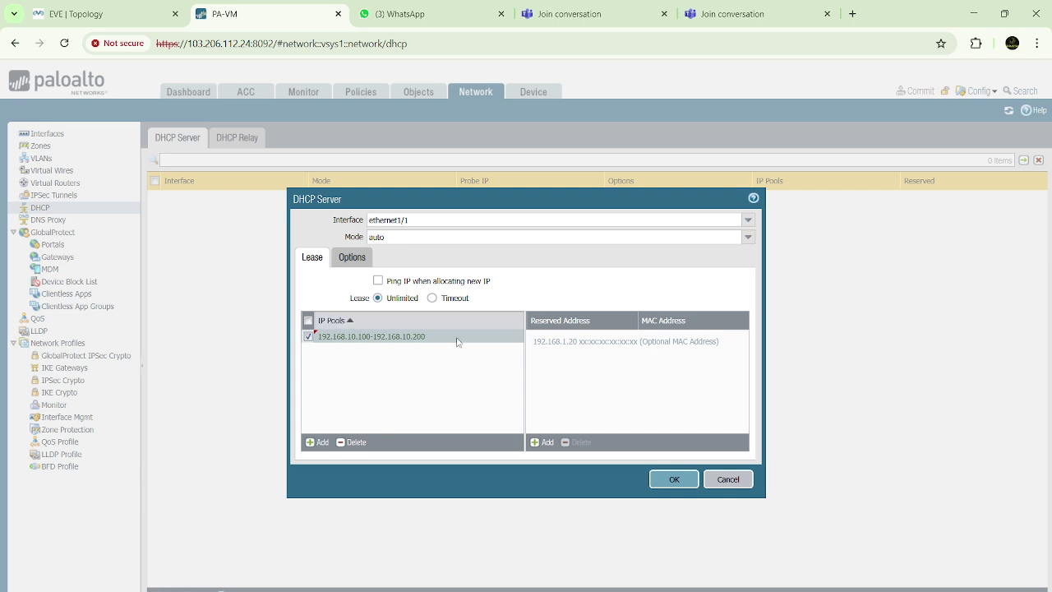
click(349, 260)
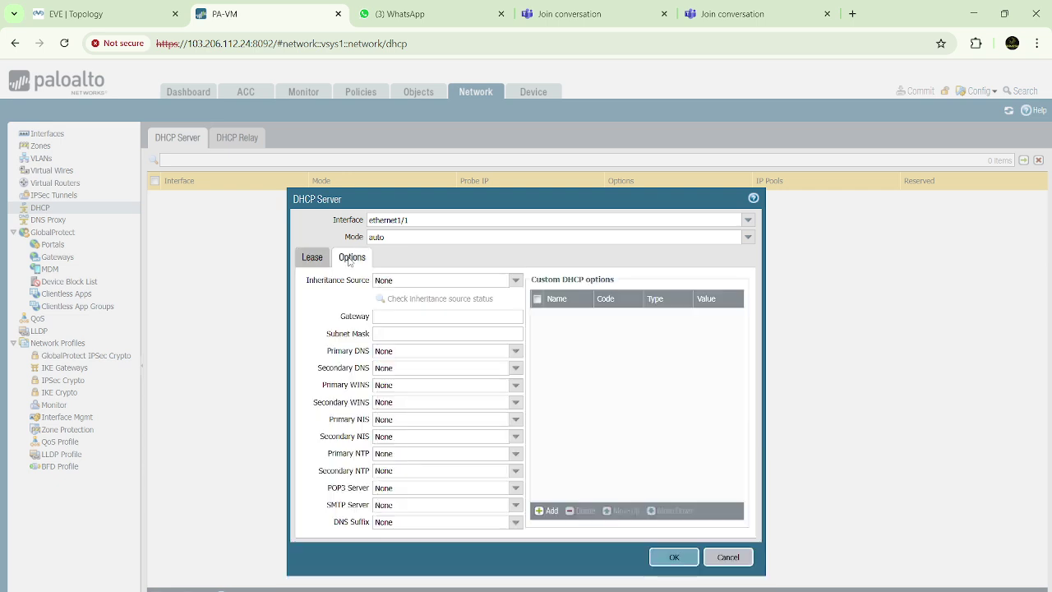
click(406, 316)
After checking the lab topology, delete the 192.168.10.100-192.168.10.200 pool on the Lease tab
click(136, 13)
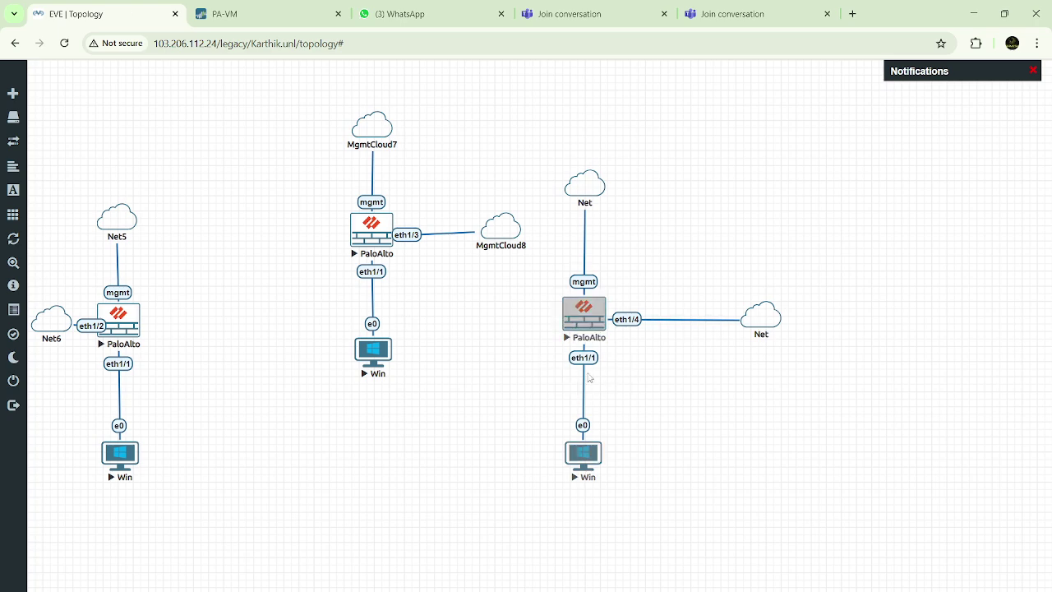
click(257, 14)
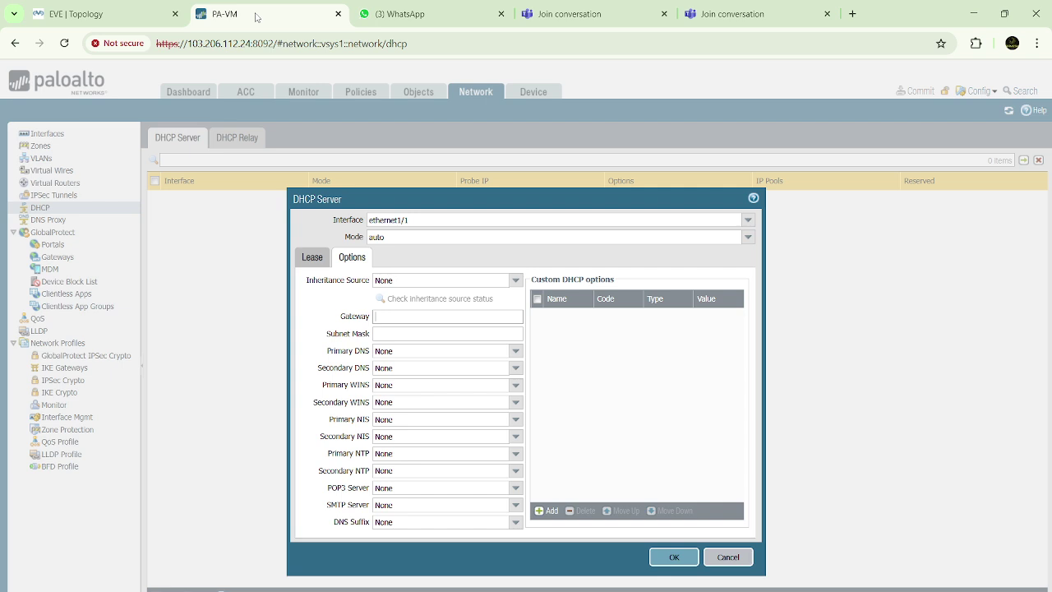
click(313, 258)
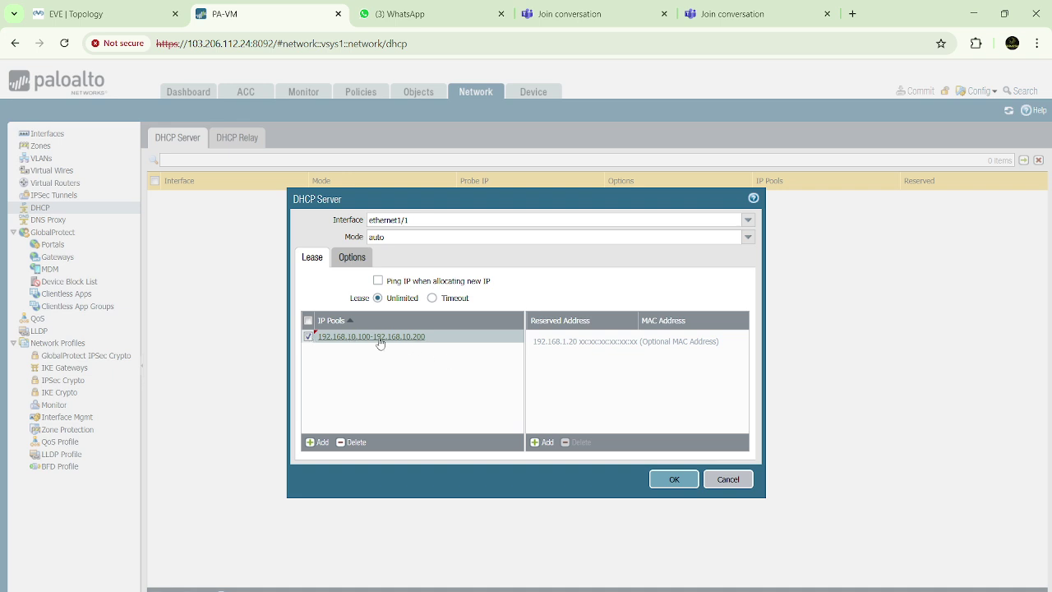
click(354, 443)
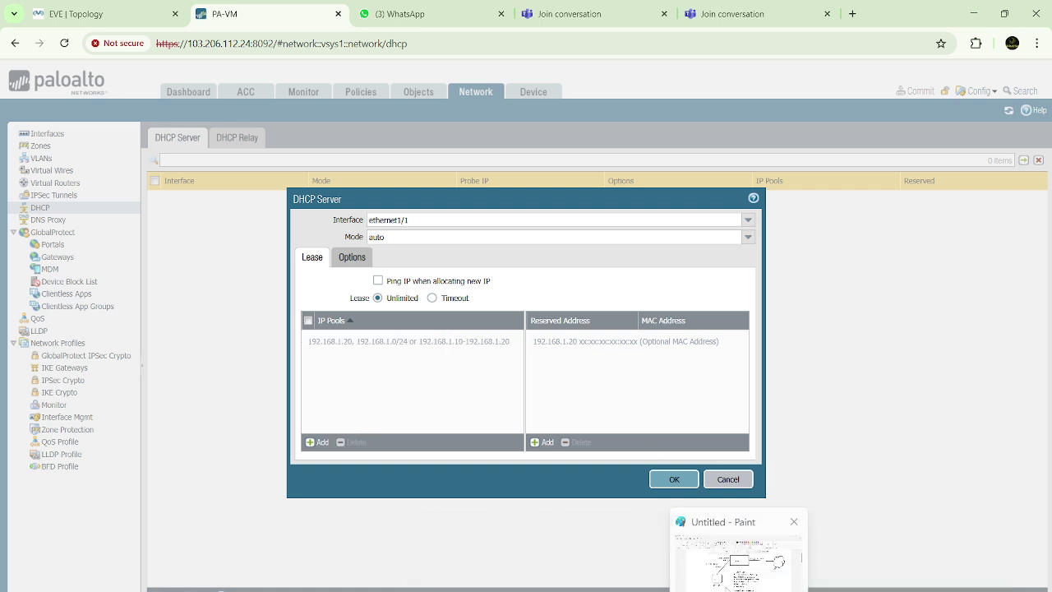
In the Paint topology diagram, box the inside interface address 10.10.10.100
click(728, 580)
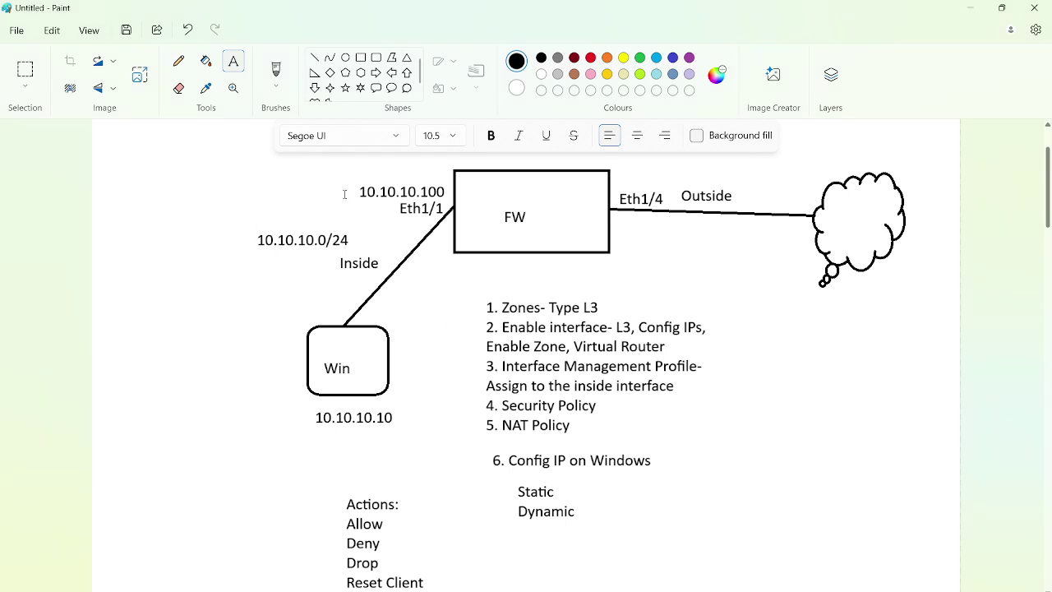
drag(353, 188, 451, 206)
click(382, 173)
drag(353, 183, 451, 210)
click(395, 173)
drag(357, 173, 456, 207)
Add the IP pool 10.10.10.10-10.10.10.200 to the ethernet1/1 DHCP server
click(672, 580)
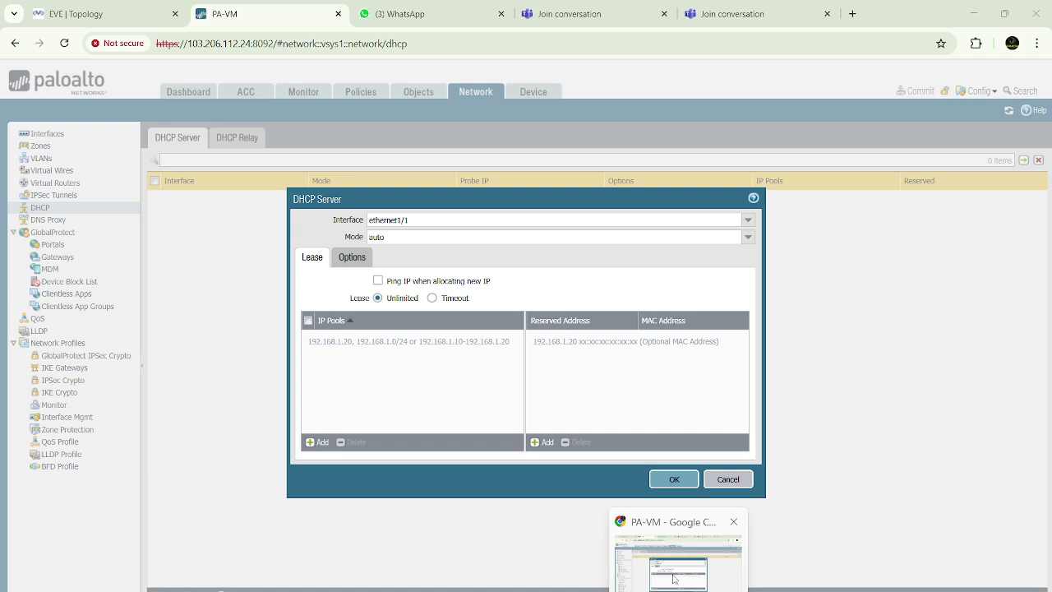
click(319, 443)
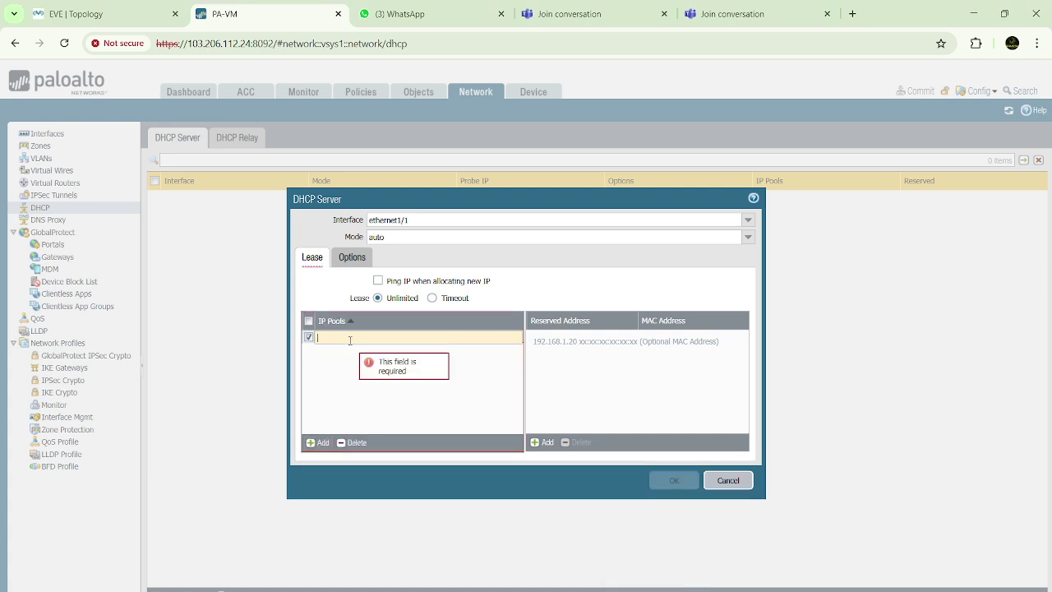
text(10.10.10)
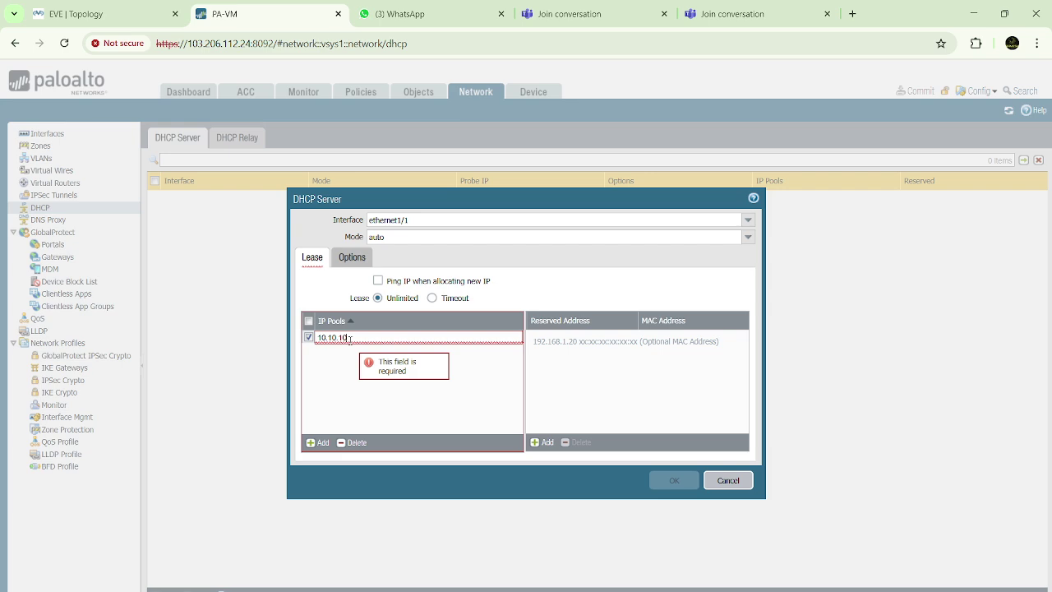
text(.10-10.10.1)
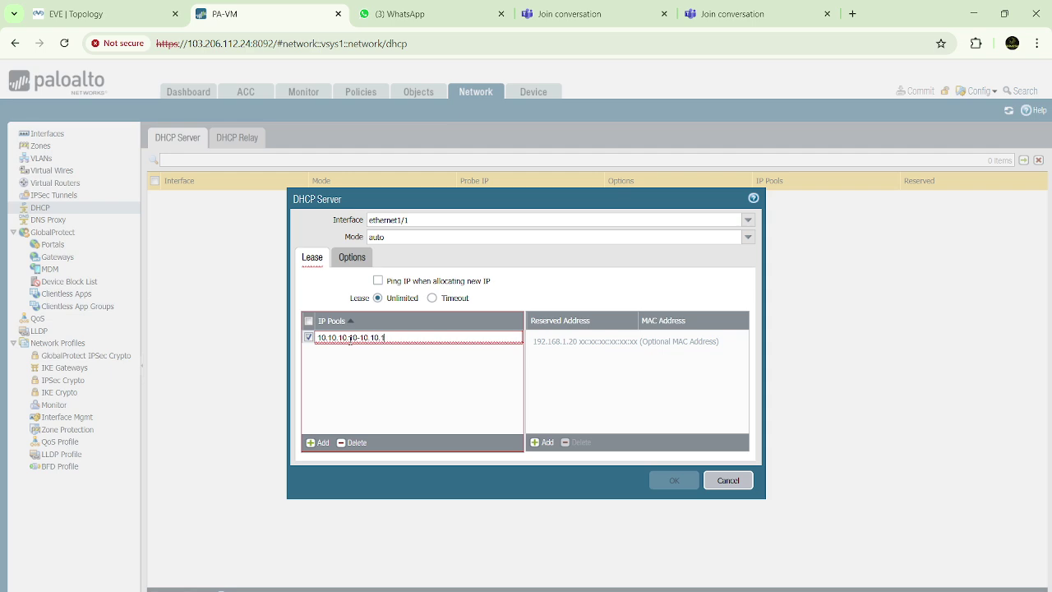
key(super+shift+s)
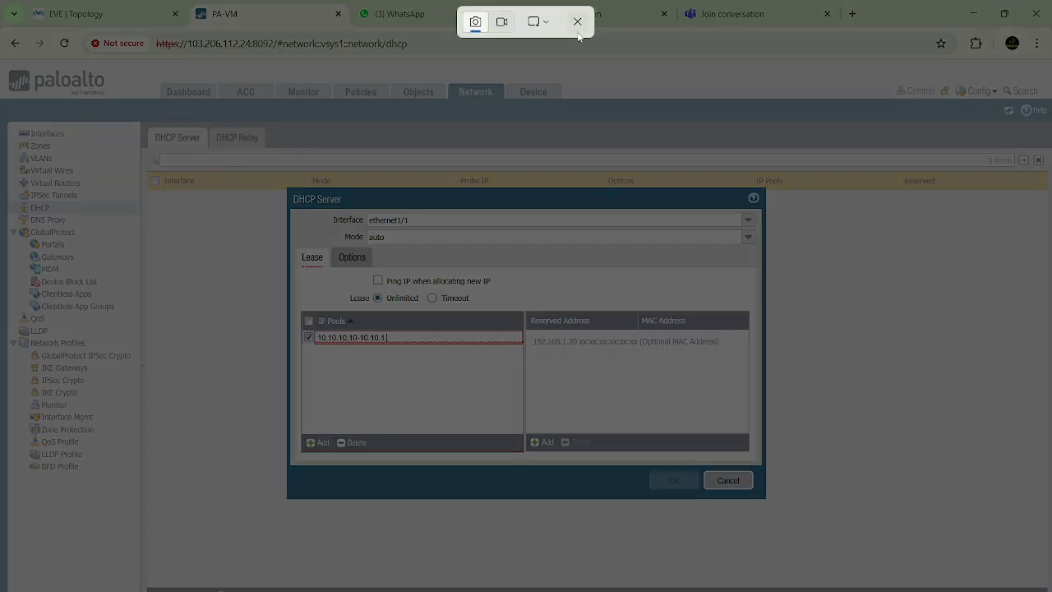
click(577, 21)
click(430, 336)
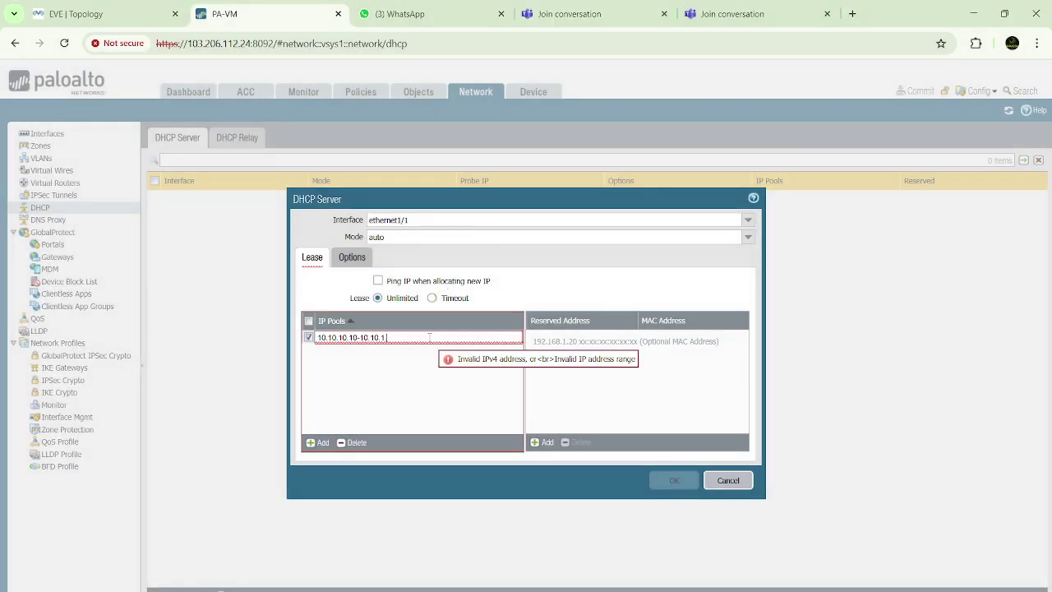
text(0.2)
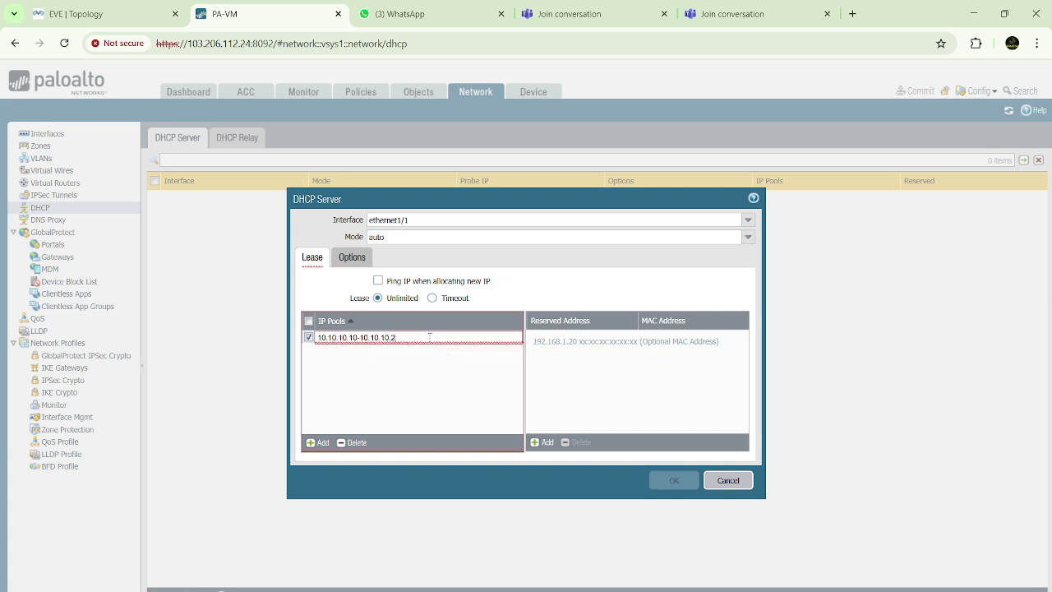
text(400)
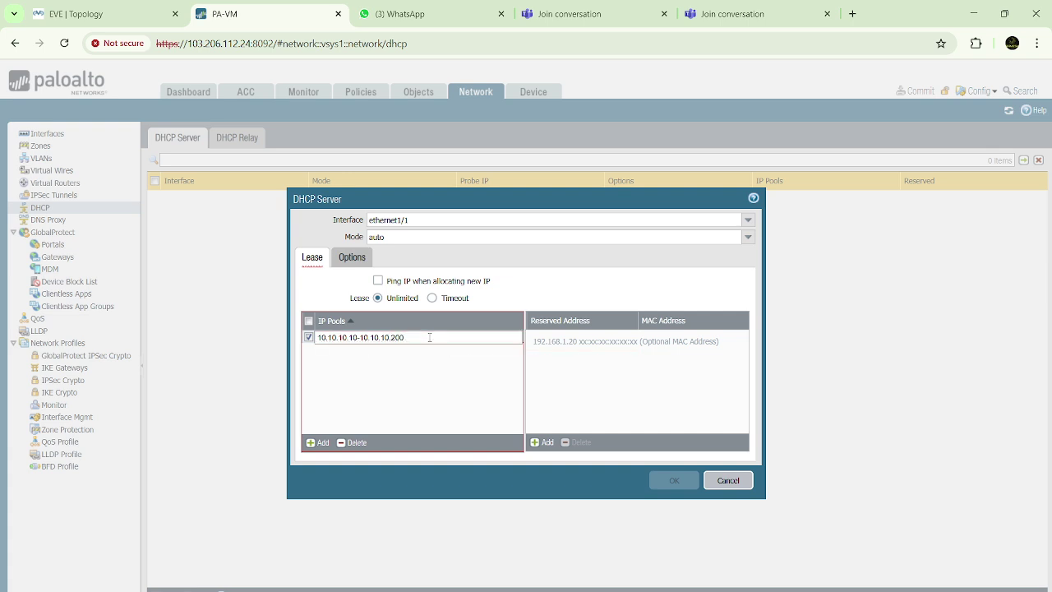
click(359, 369)
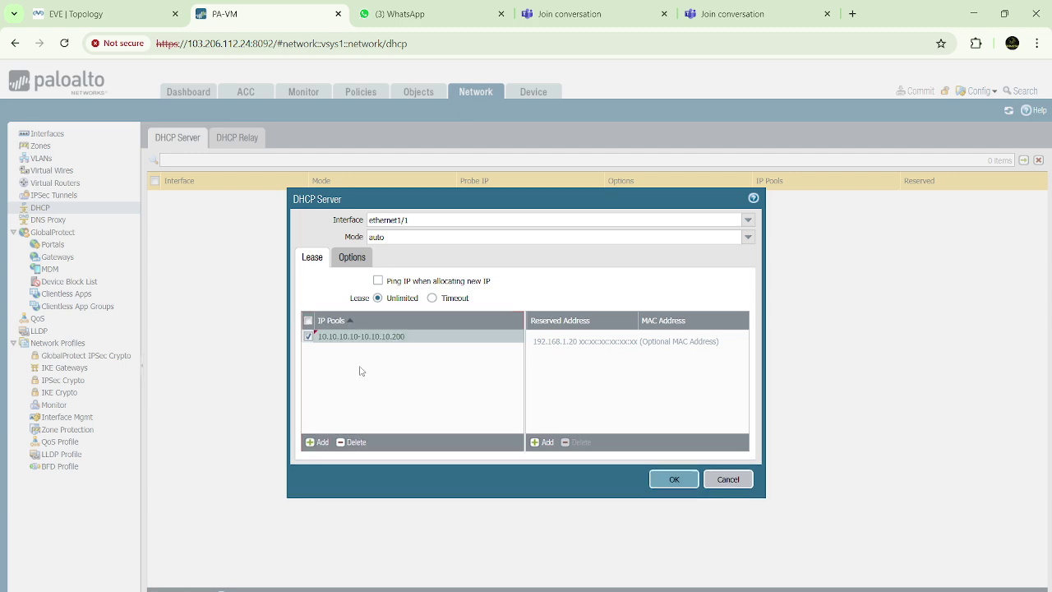
Recheck and commit the 10.10.10.10-10.10.10.200 pool entry, then view the gateway and DNS options
click(423, 337)
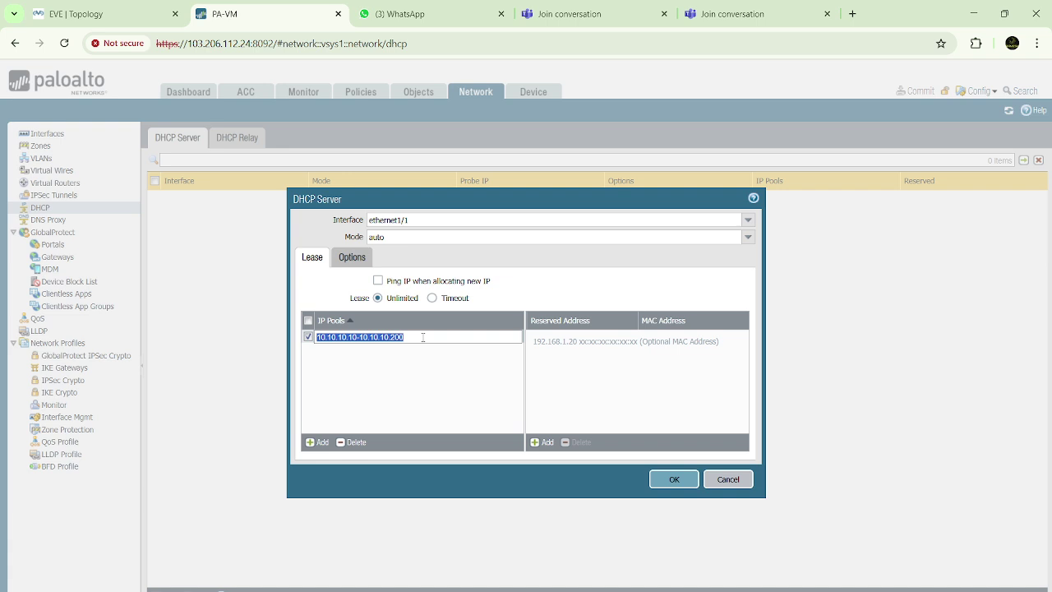
click(421, 337)
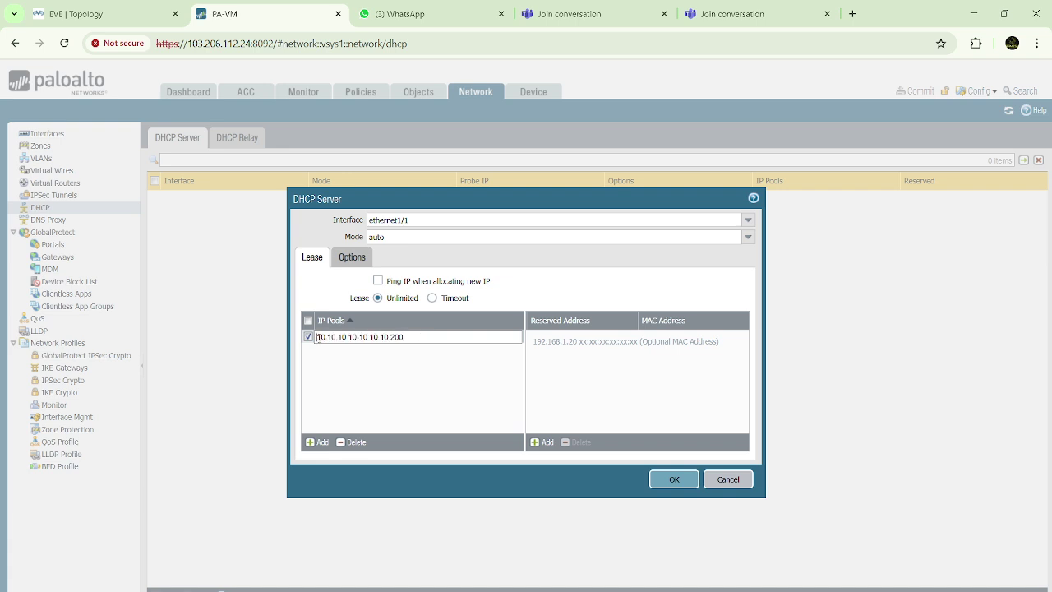
drag(318, 337, 404, 337)
click(415, 369)
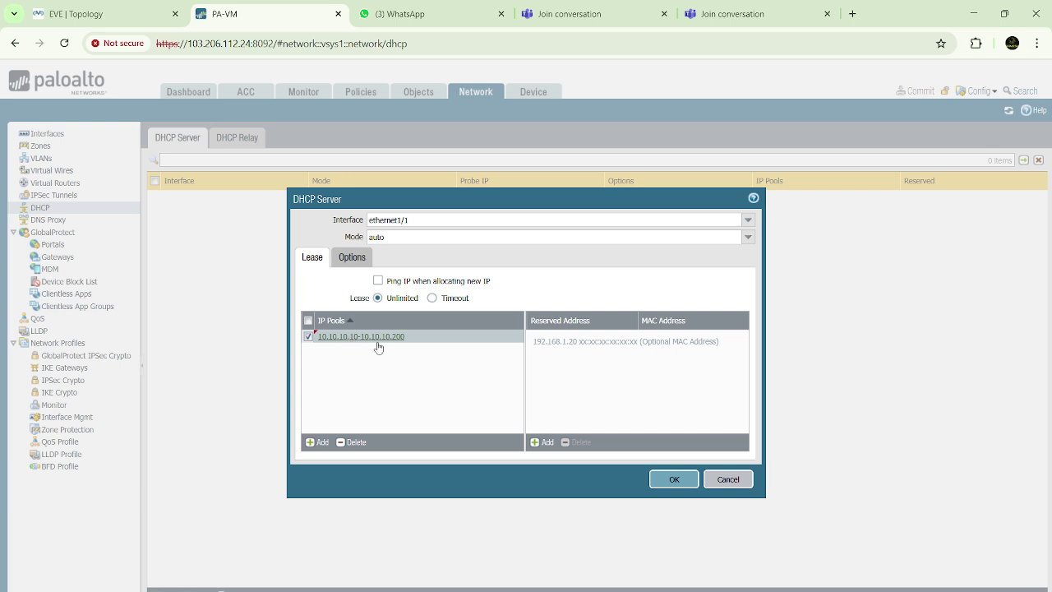
click(353, 260)
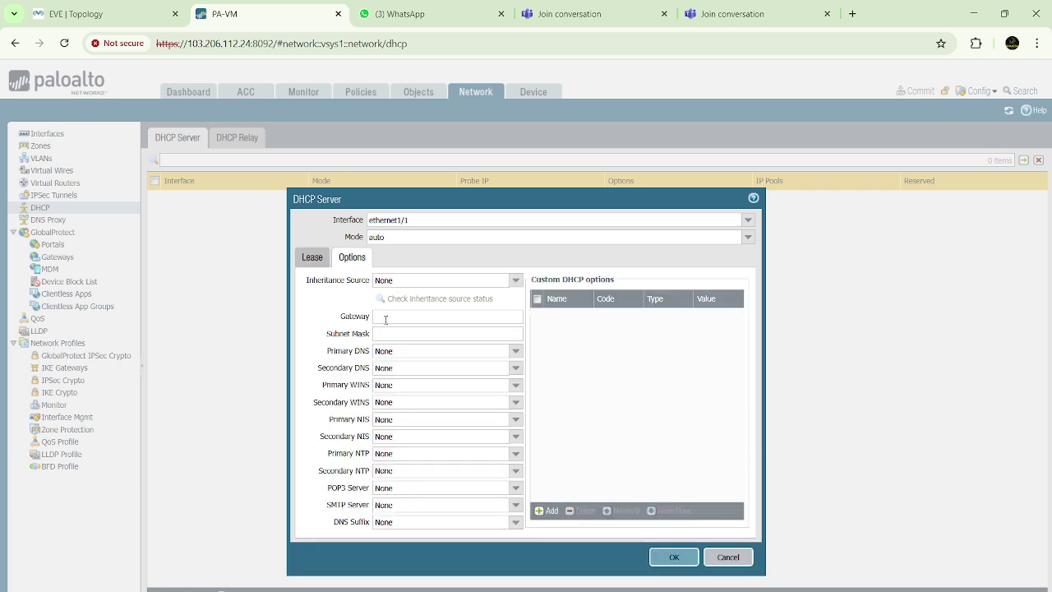
After checking the lab topology, set the DHCP gateway to 10.10.10.100
click(383, 316)
click(134, 23)
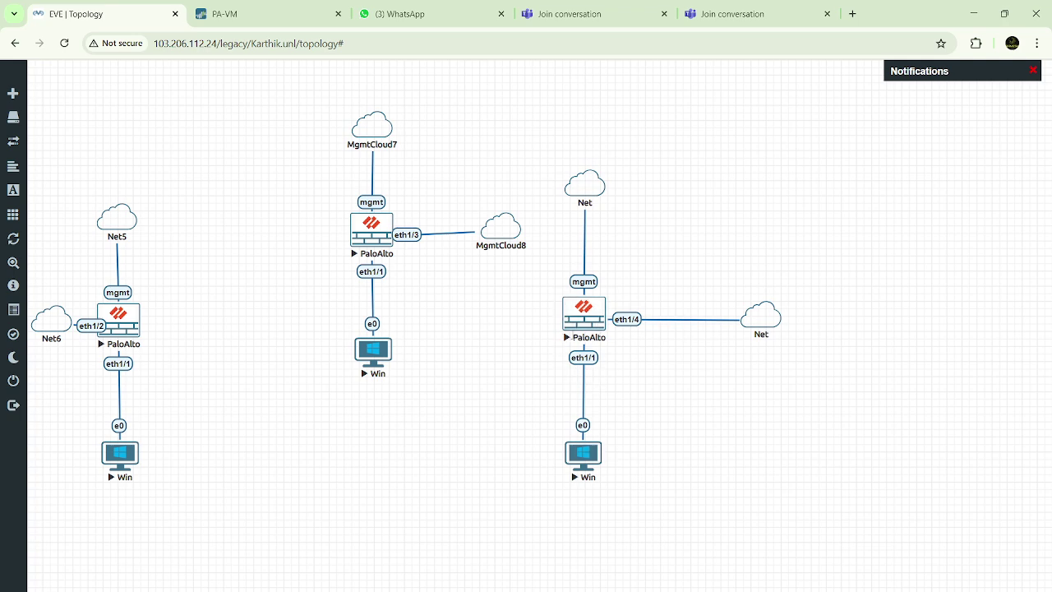
click(289, 13)
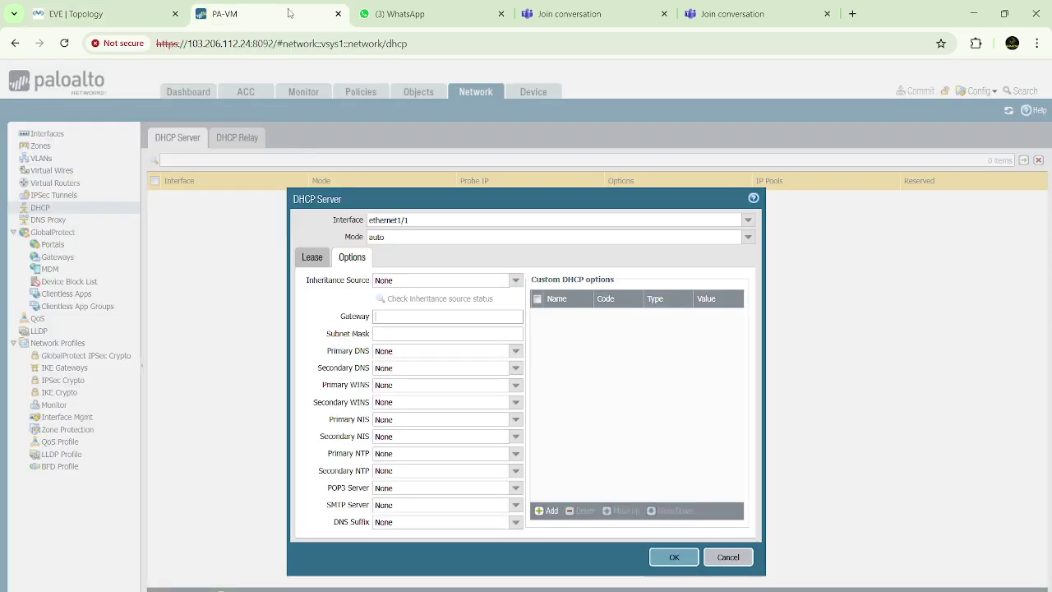
click(391, 316)
text(10.)
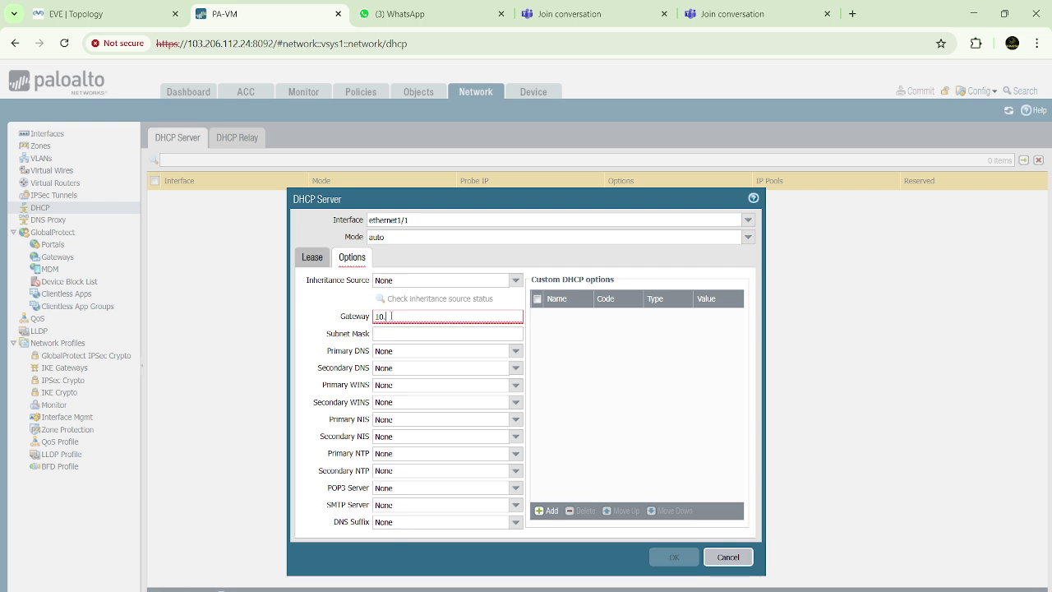
text(10.10.100)
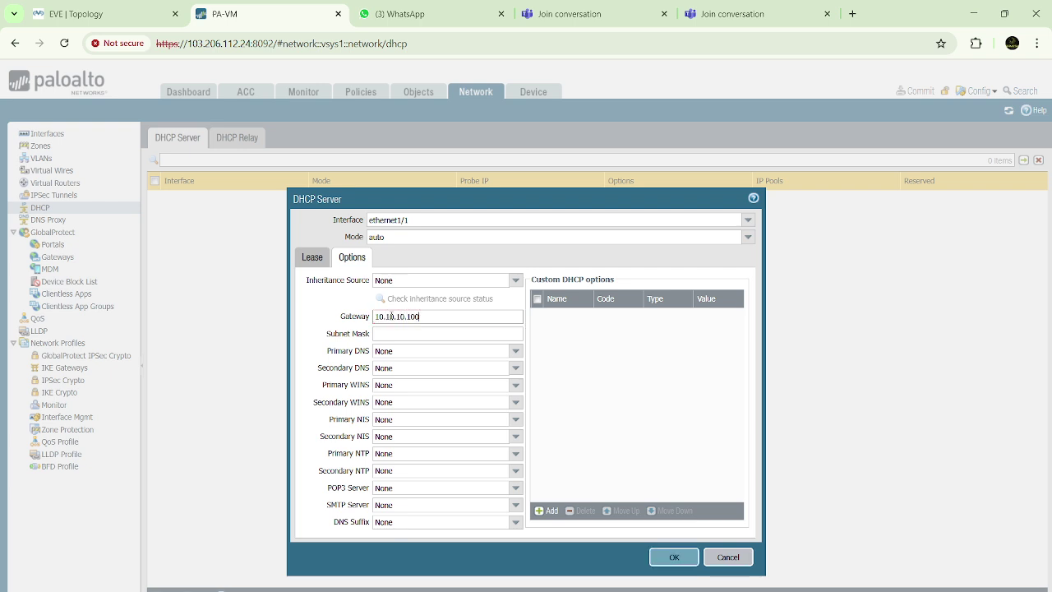
Set subnet mask 255.255.255.0 and primary DNS 8.8.8.8, then recheck the Lease tab
click(401, 335)
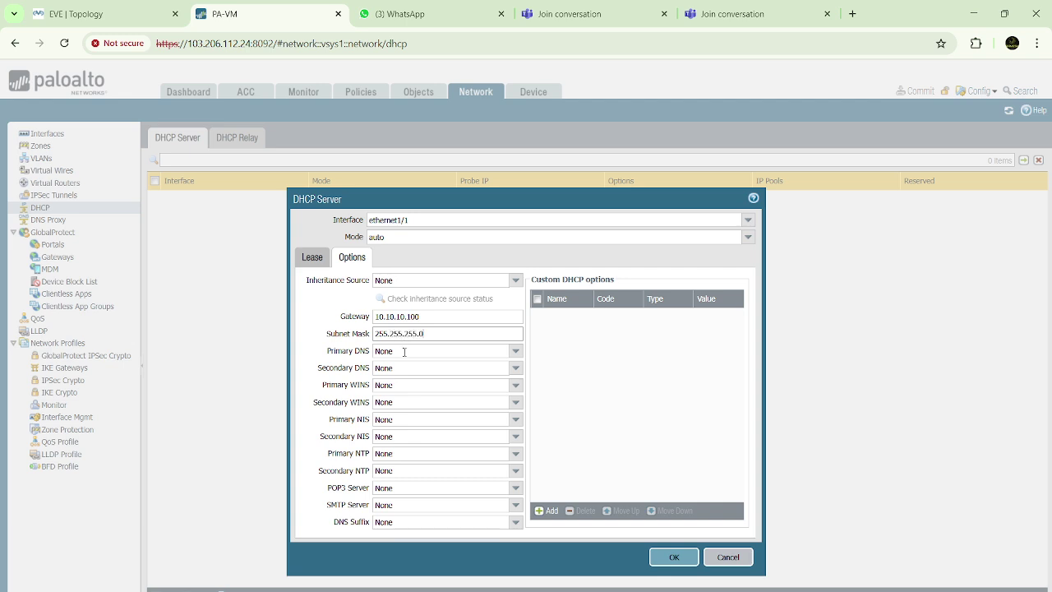
click(405, 351)
text(8.8.8.8)
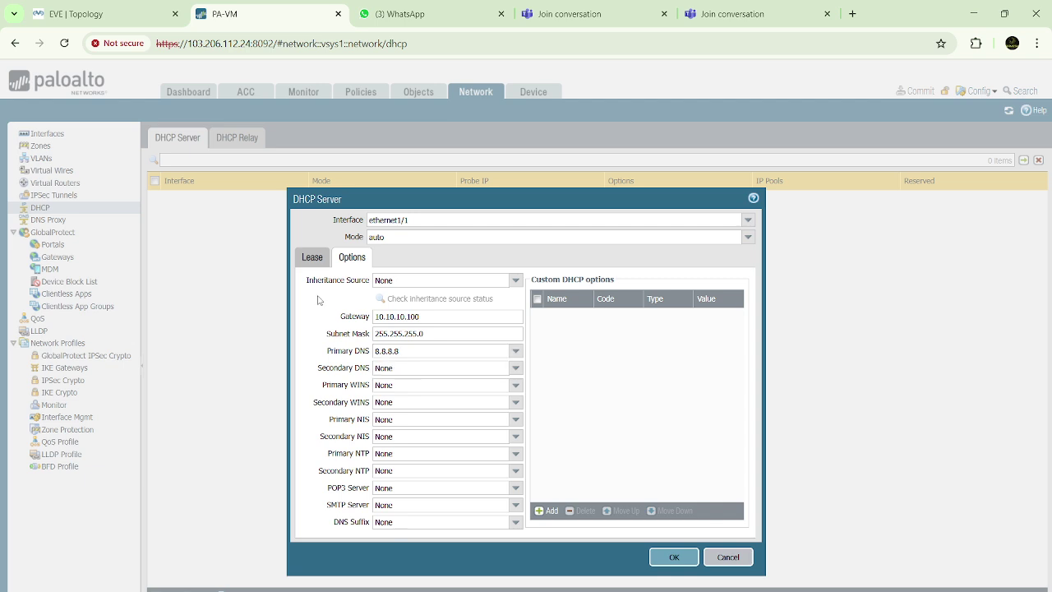
click(313, 257)
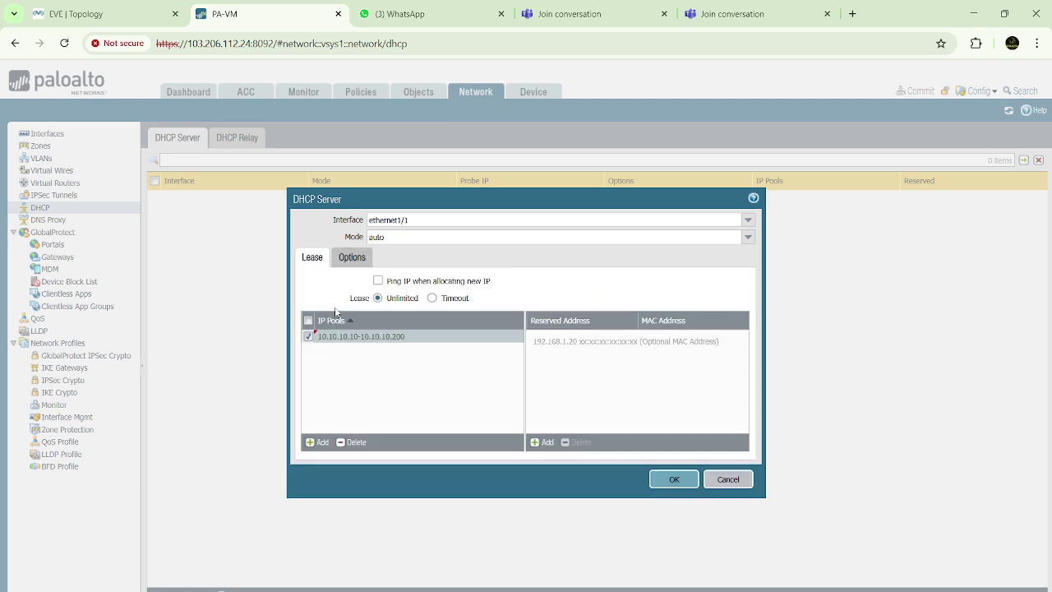
click(356, 261)
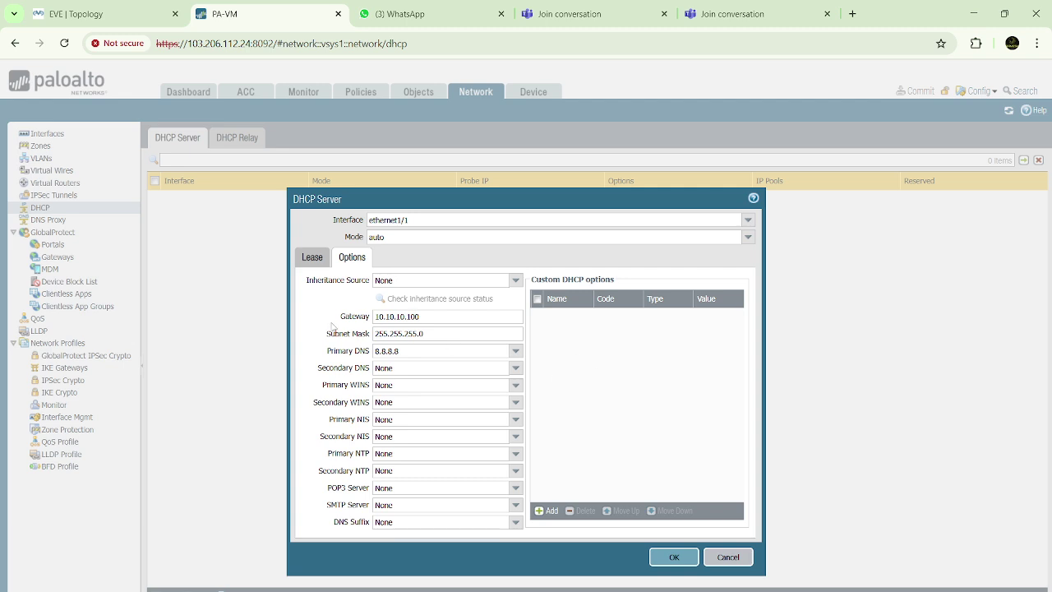
click(312, 258)
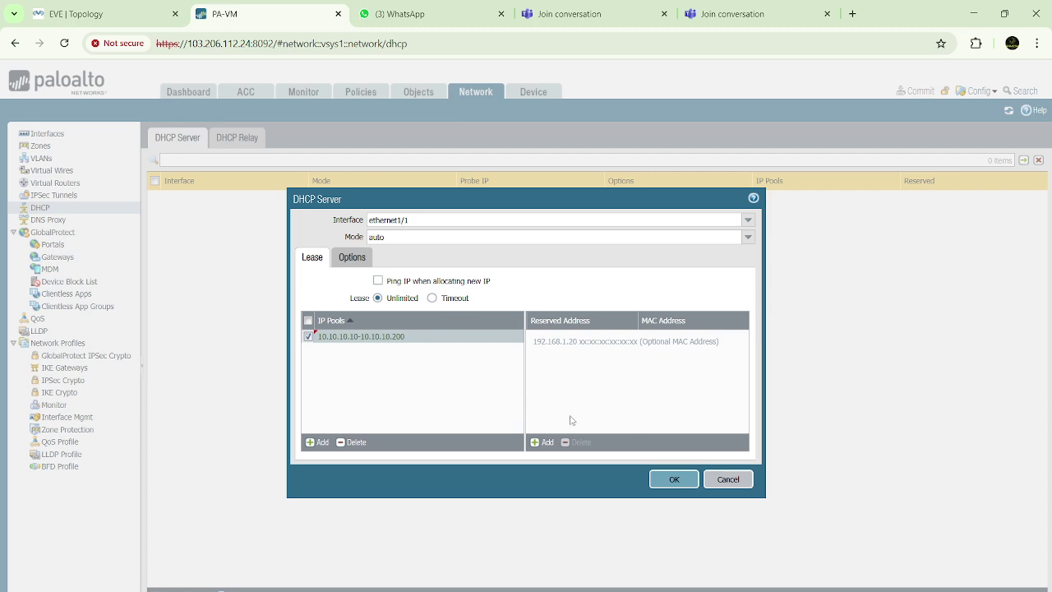
Save the ethernet1/1 DHCP server to the DHCP list
click(671, 479)
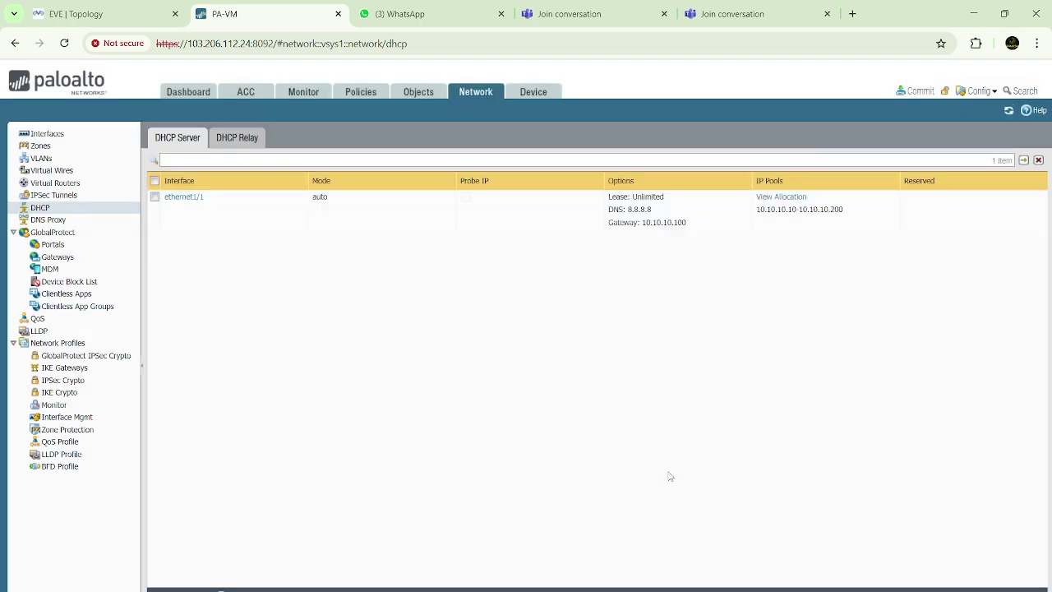
click(921, 93)
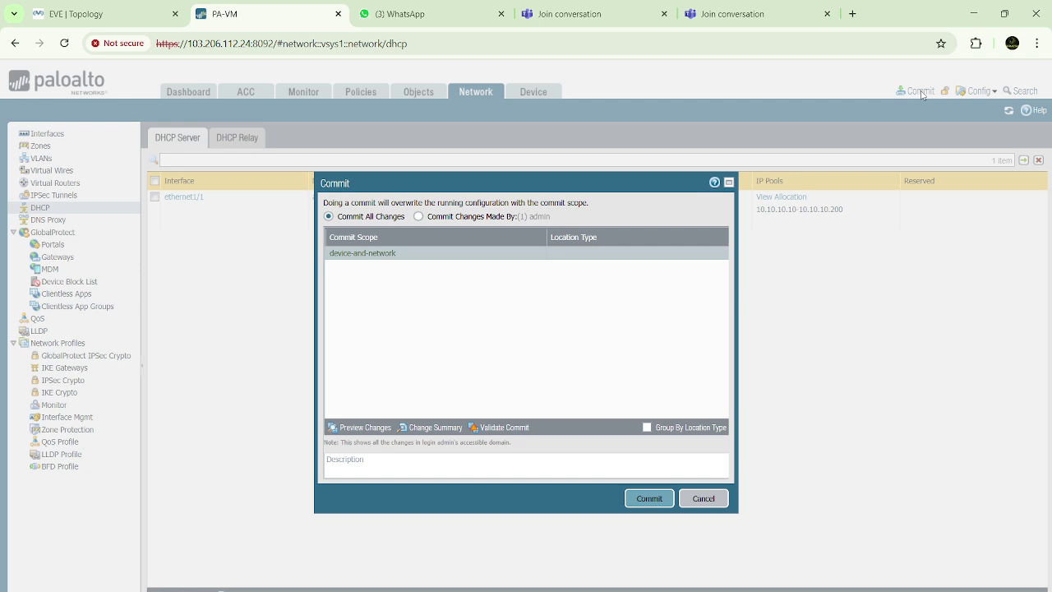
click(708, 503)
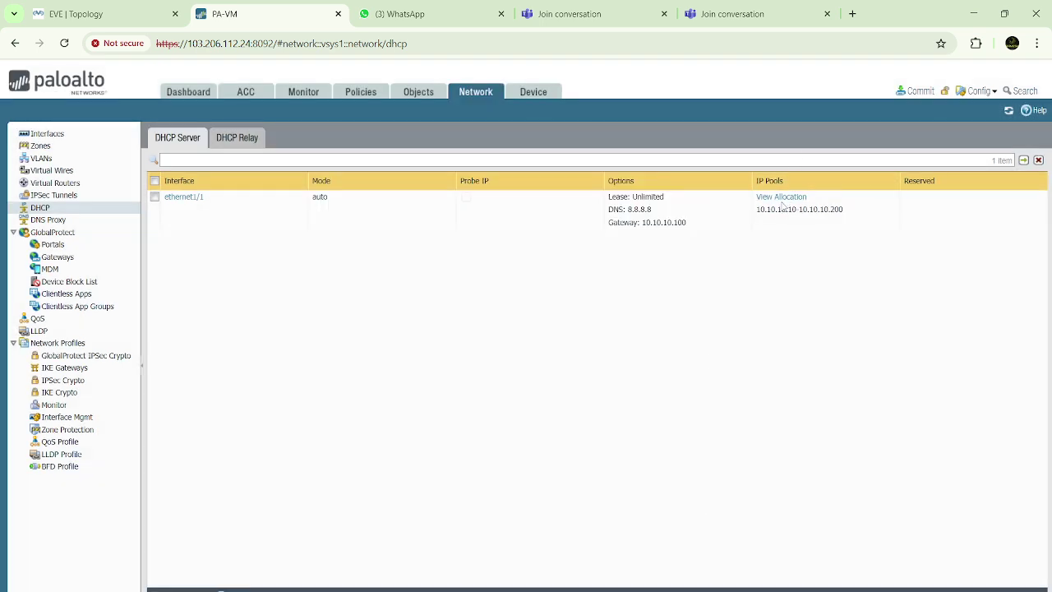
Check the pool allocations, dismiss the failure error, then commit the configuration to the firewall
click(787, 198)
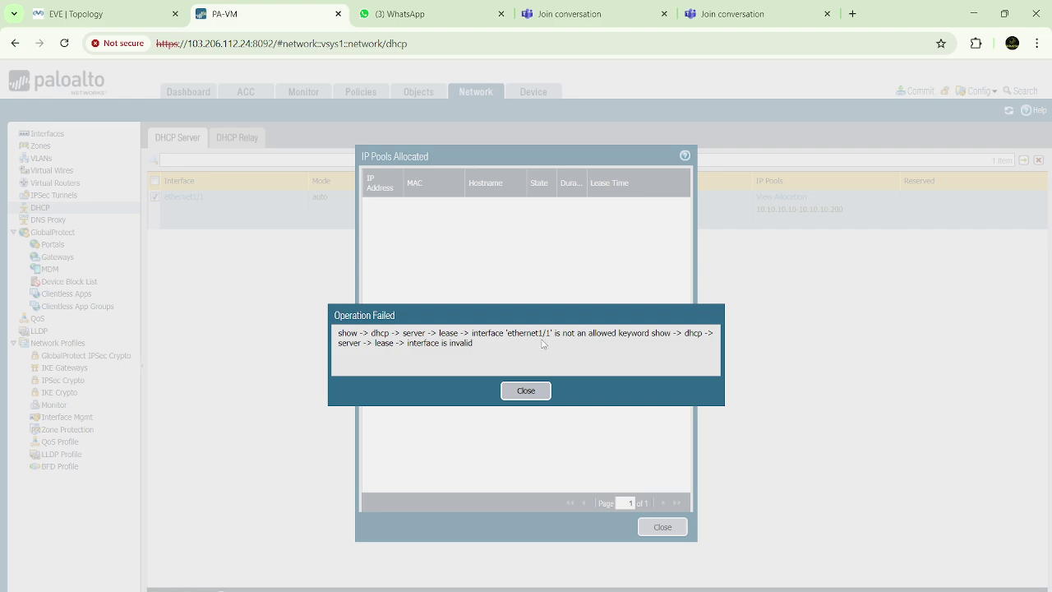
click(526, 392)
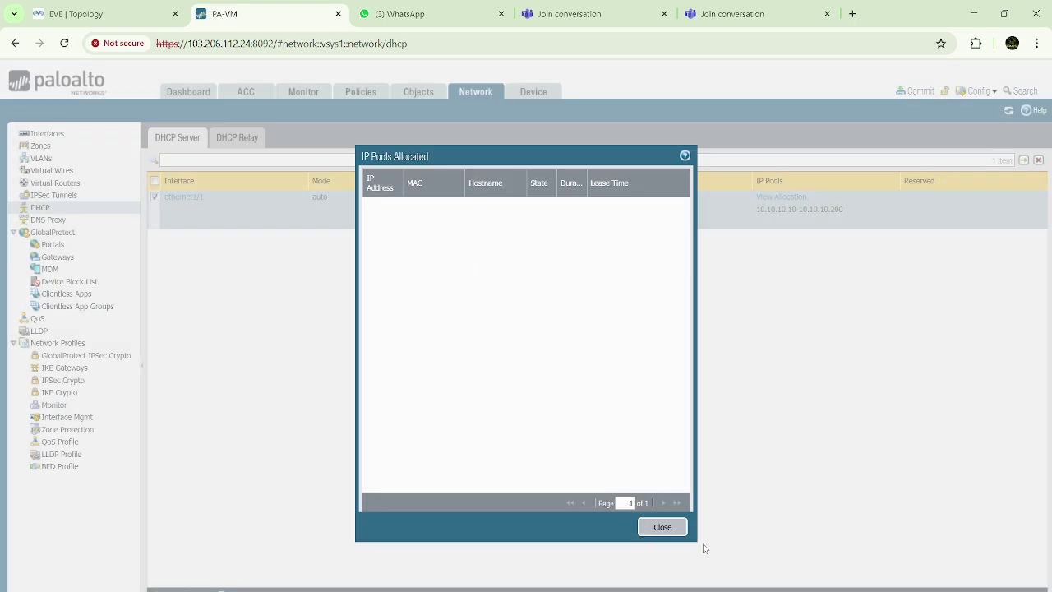
click(662, 526)
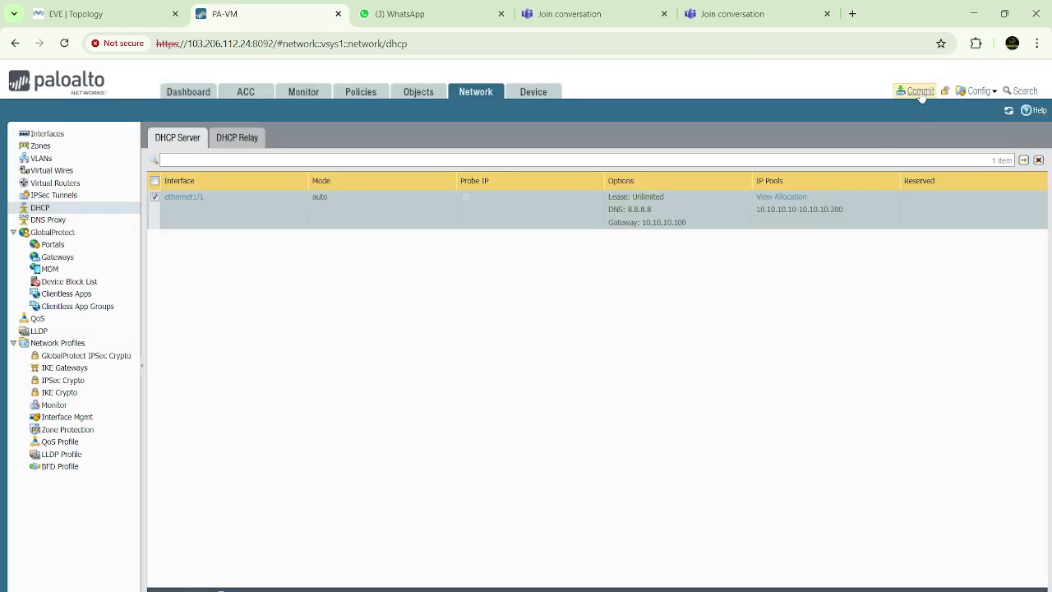
click(917, 91)
click(648, 499)
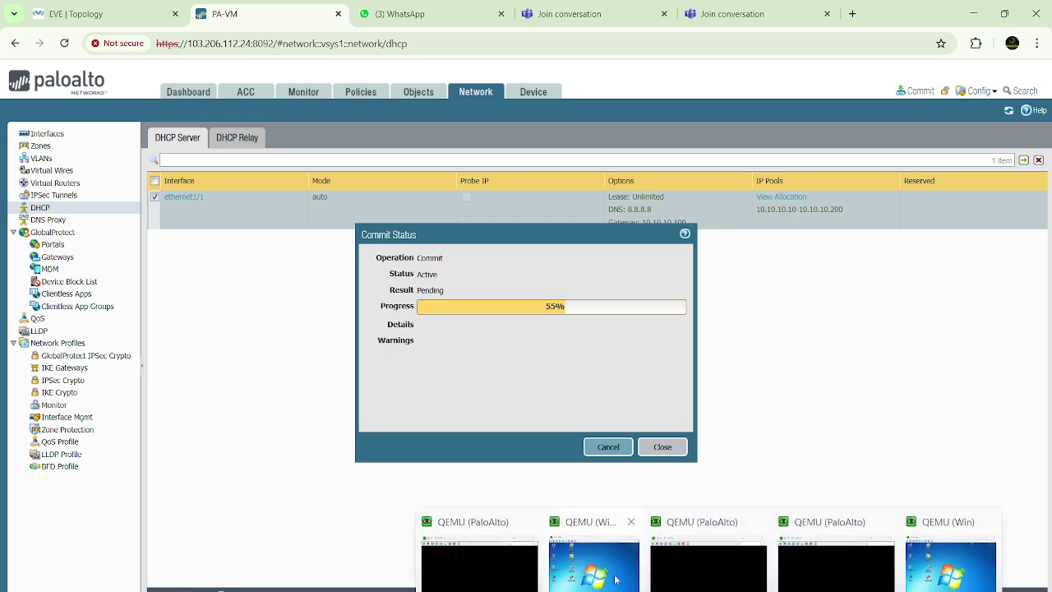
On the Windows client VM, open Local Area Connection properties from Network and Sharing Center
click(612, 575)
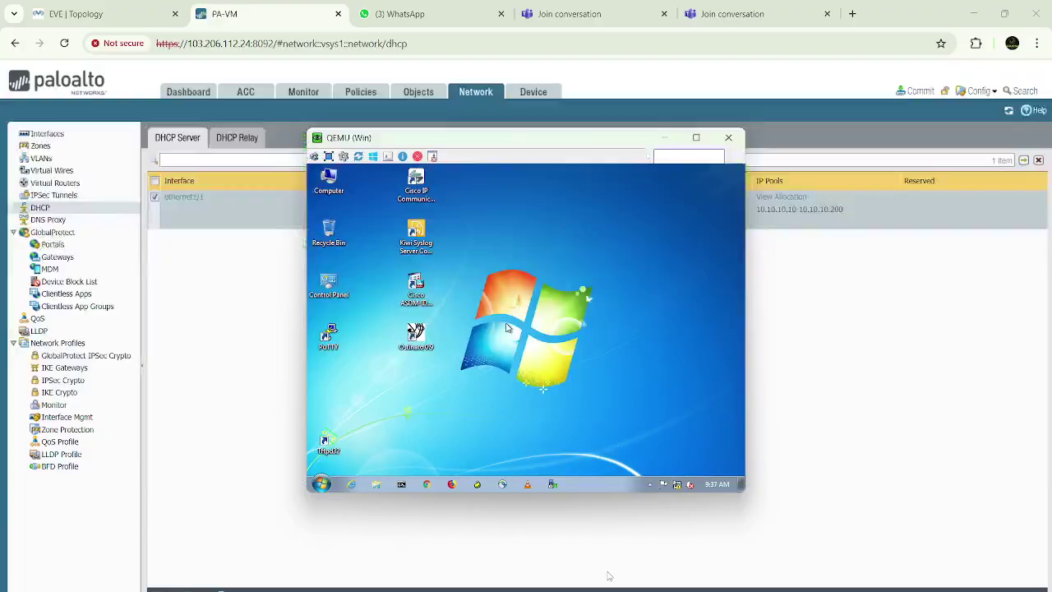
click(679, 484)
click(679, 467)
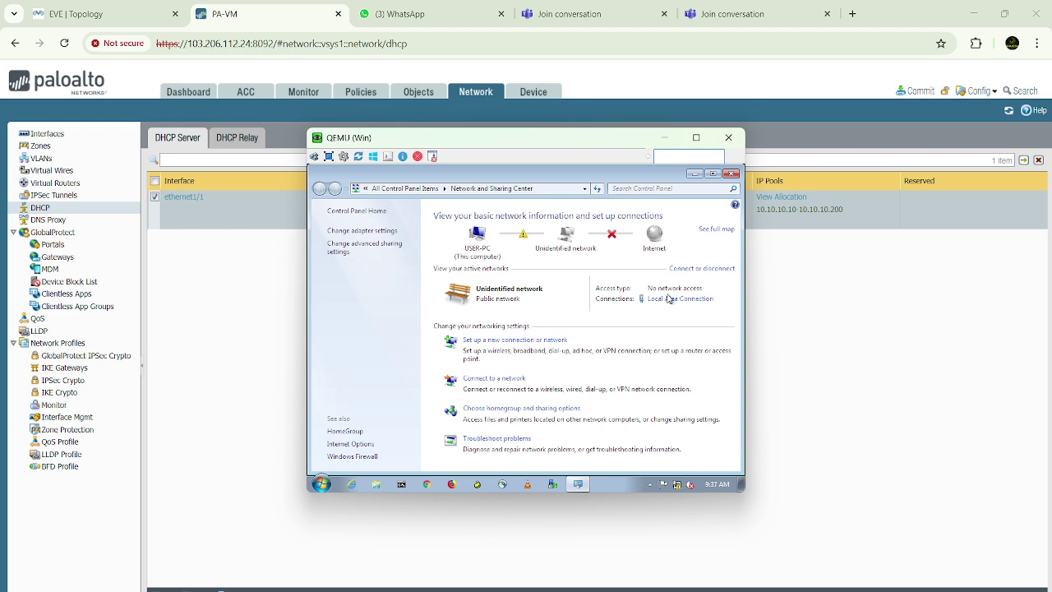
click(669, 301)
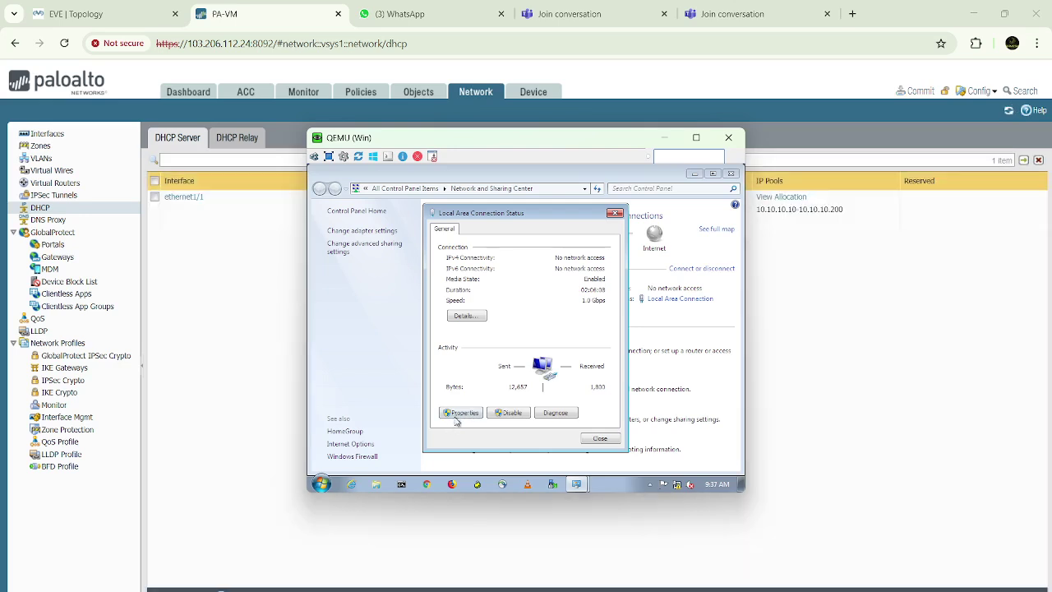
click(460, 413)
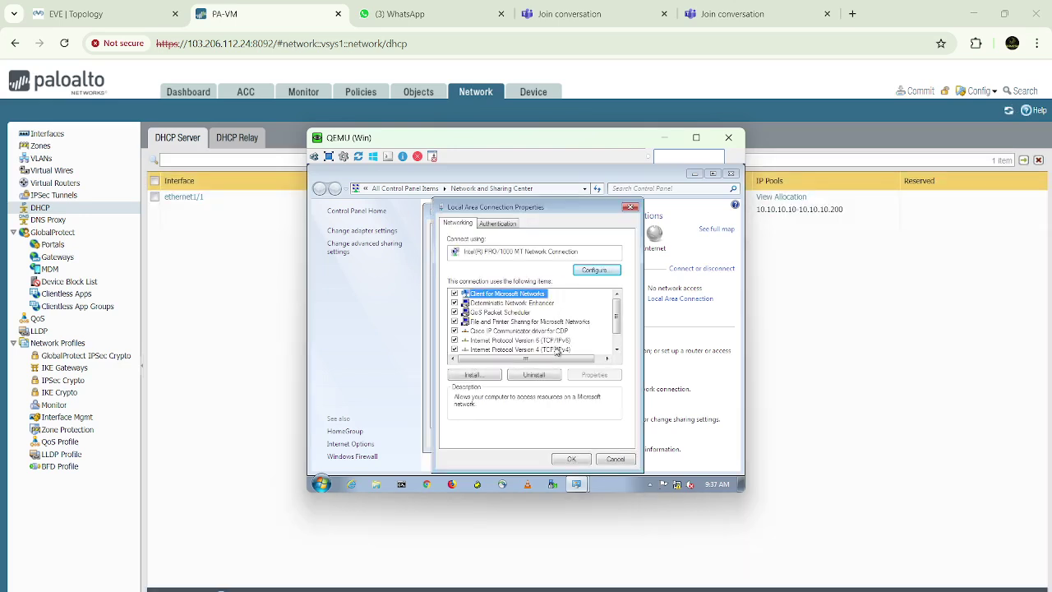
Set IPv4 to obtain the IP address and DNS server automatically, then close the dialogs
click(557, 351)
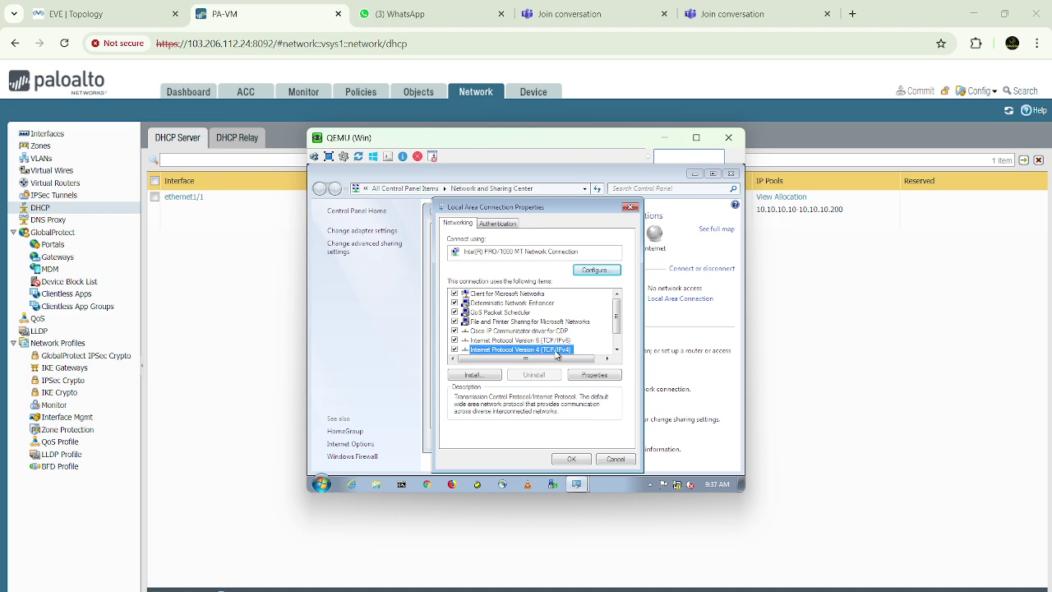
click(591, 376)
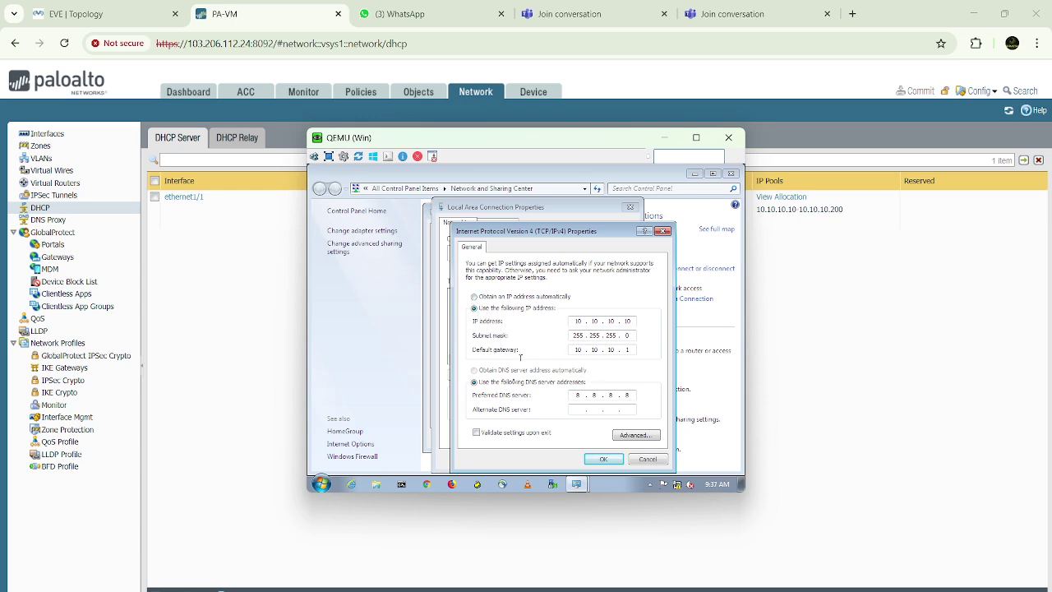
click(475, 298)
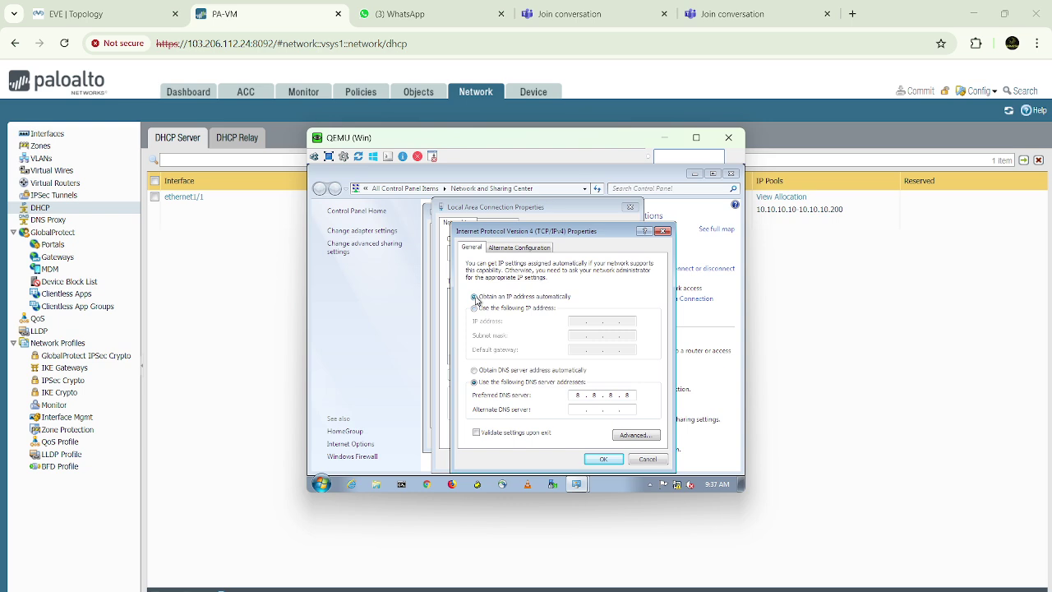
click(474, 371)
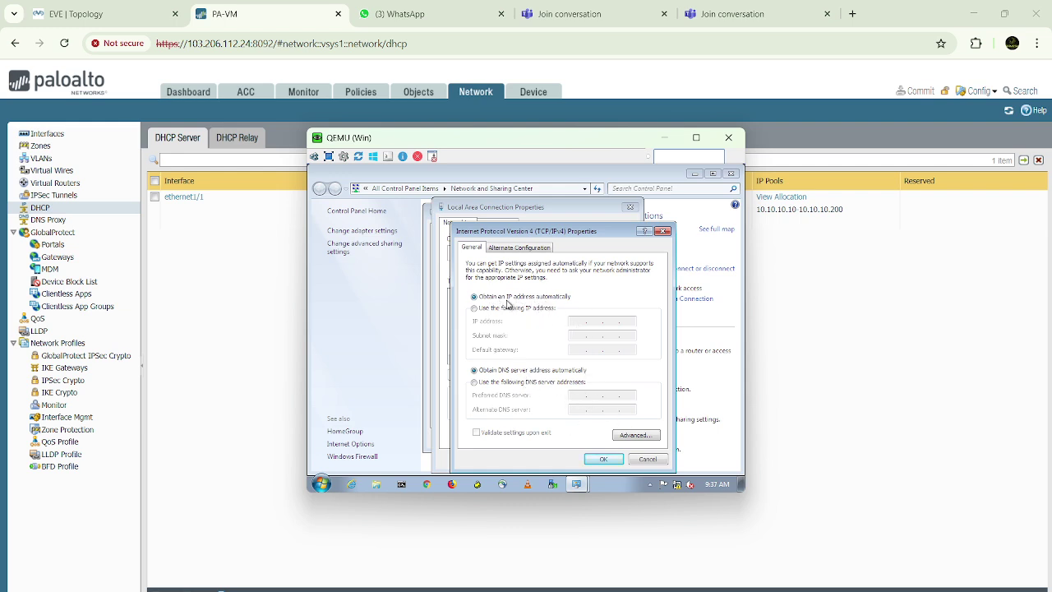
click(606, 460)
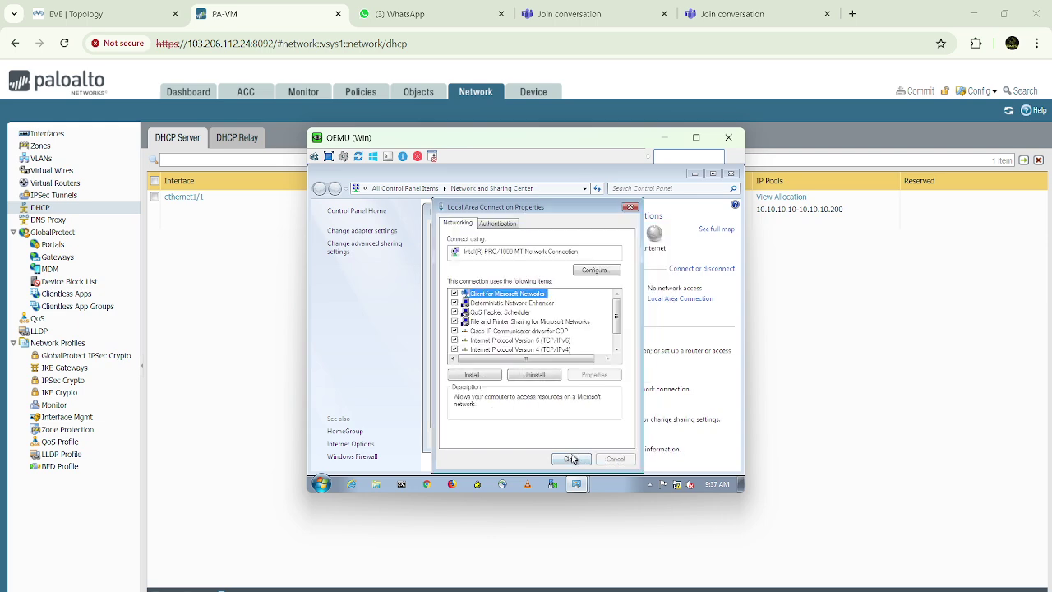
click(572, 461)
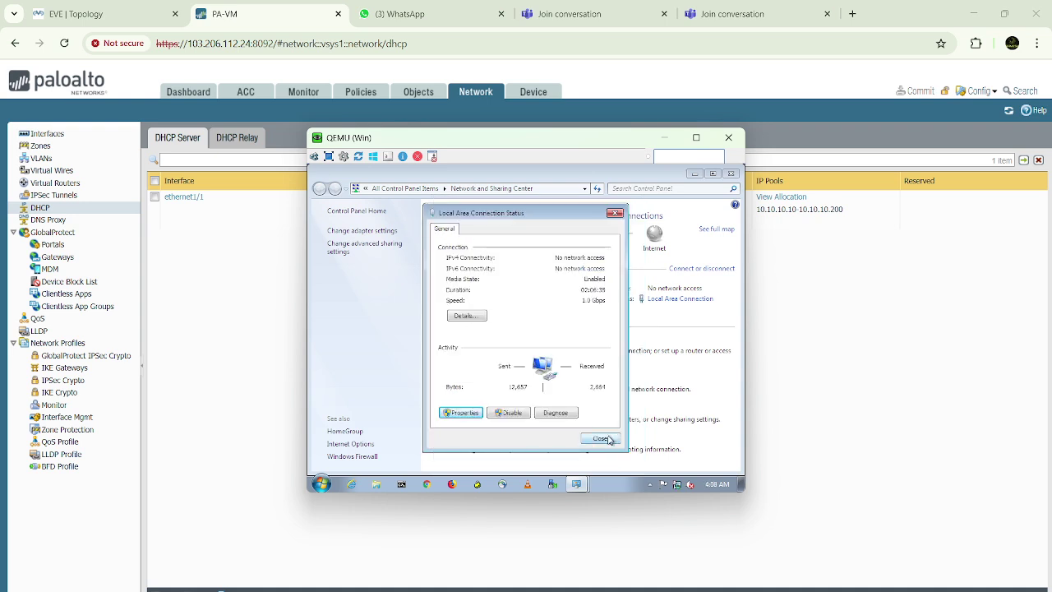
click(600, 438)
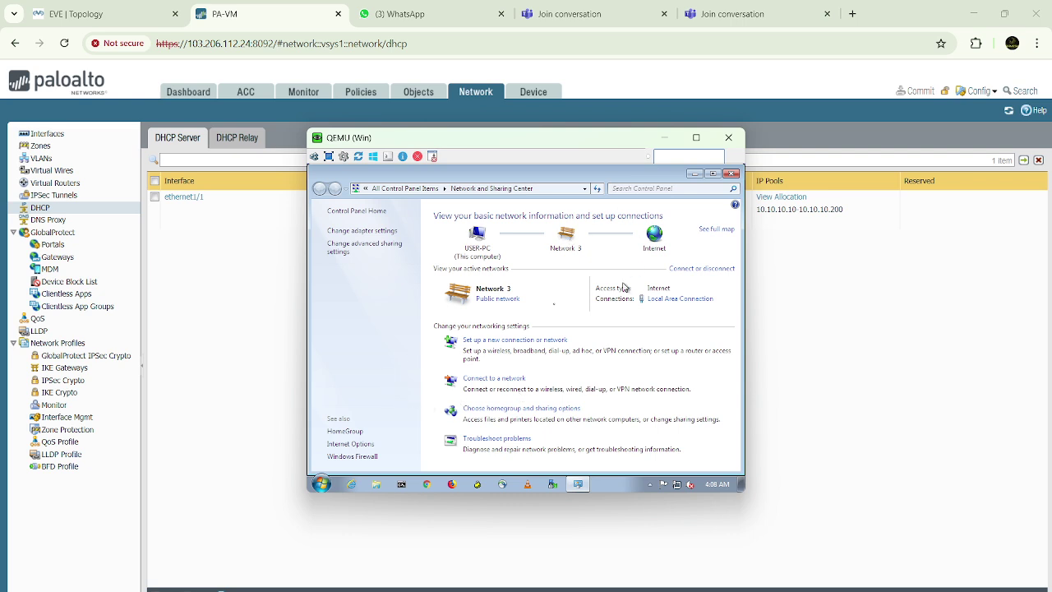
click(695, 174)
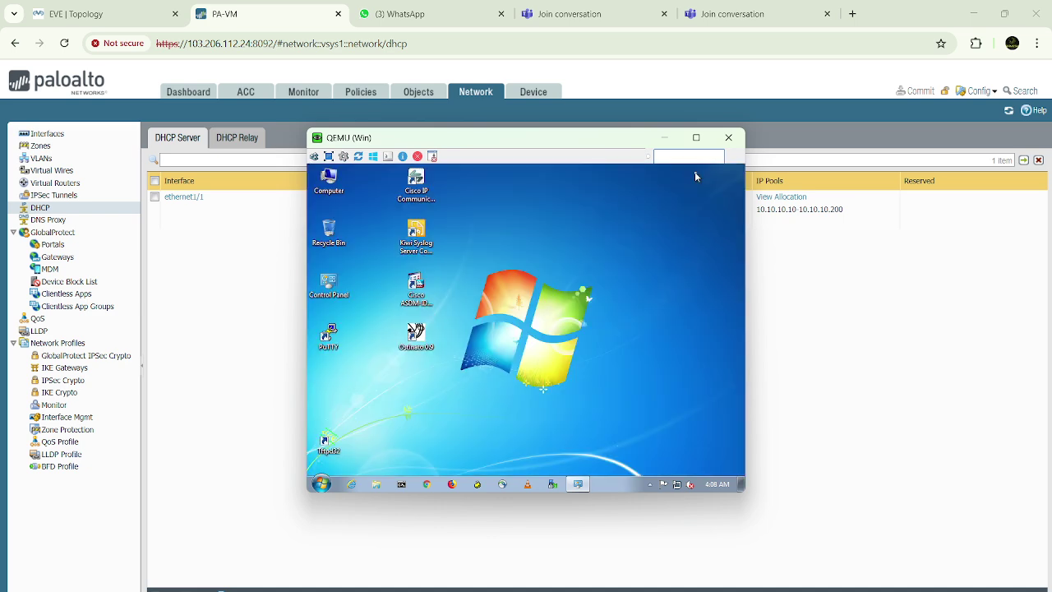
Run ipconfig in a command prompt, showing address 10.10.10.10 with gateway 10.10.10.100
click(402, 485)
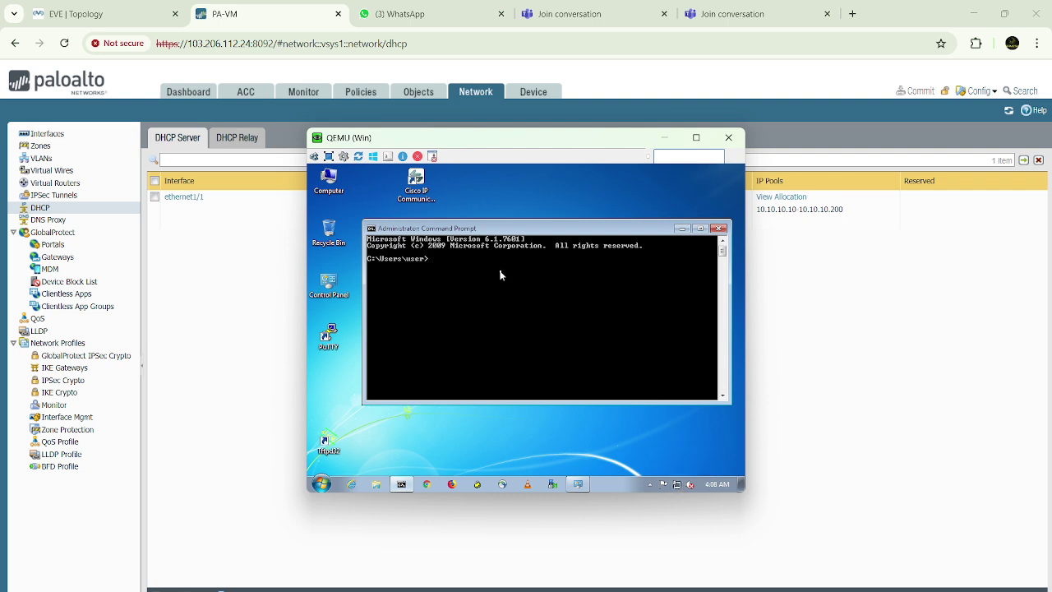
key(Return)
key(Return)
key(Return)
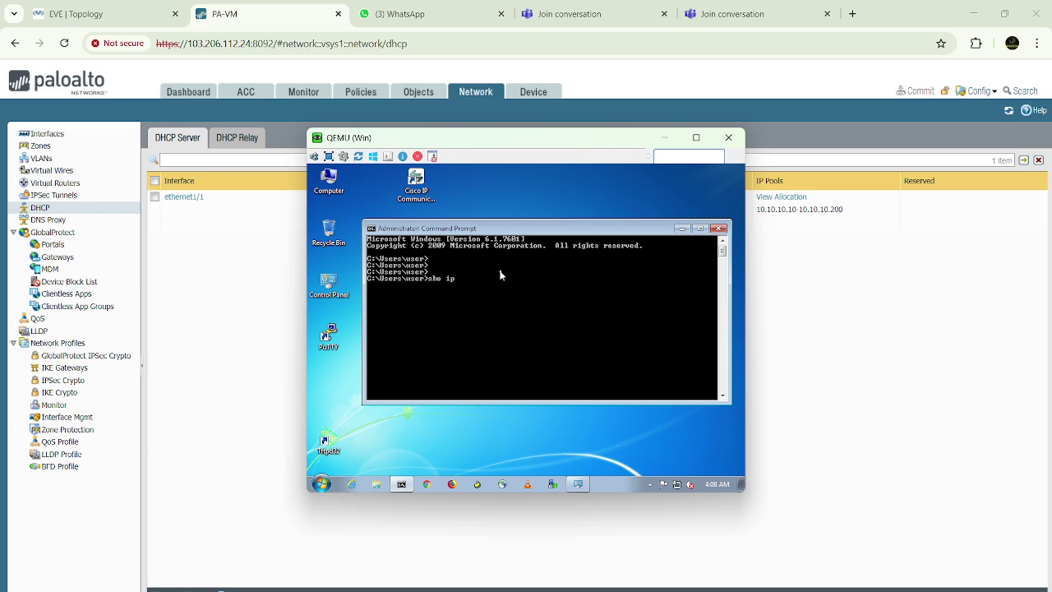
key(Escape)
key(Return)
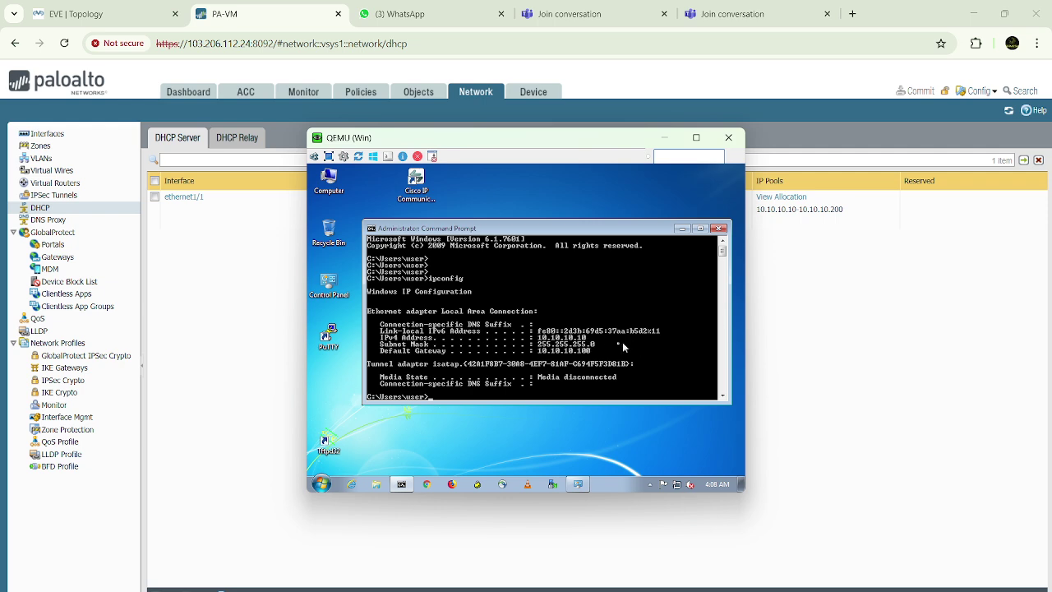
click(819, 318)
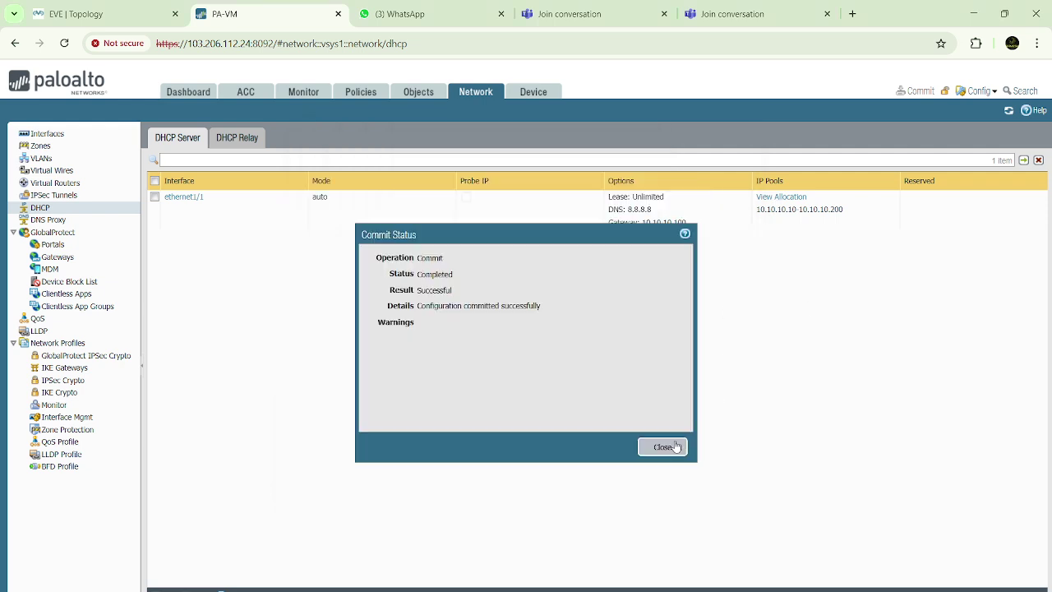
Close the commit status and inspect the ethernet1/1 allocation showing 10.10.10.10 leased to user-PC
click(664, 448)
click(771, 197)
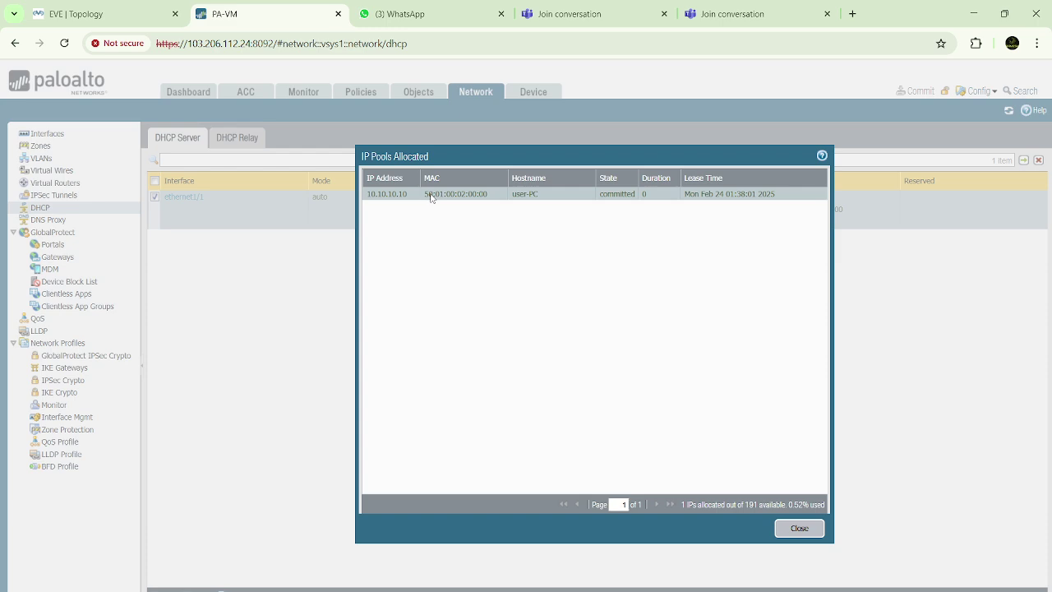
drag(427, 198, 498, 201)
double_click(764, 194)
click(809, 532)
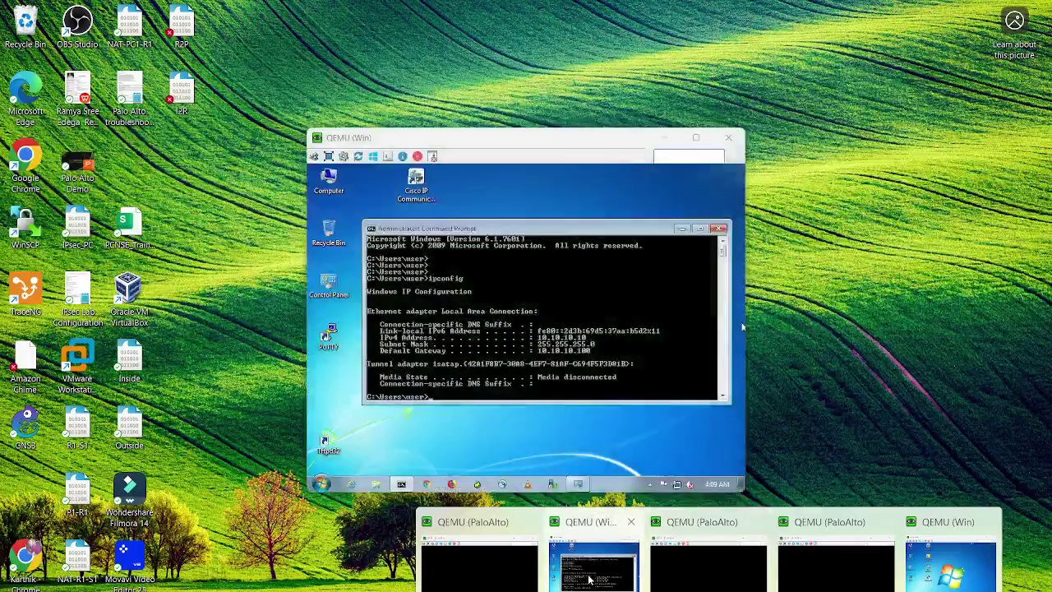
click(589, 579)
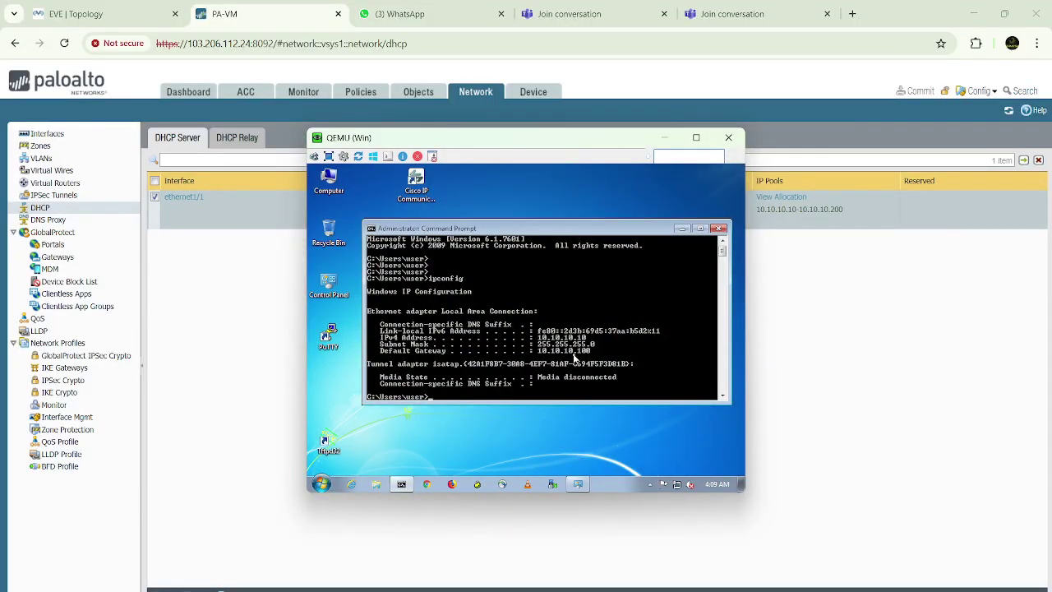
key(Return)
key(Return)
key(Return)
key(Return)
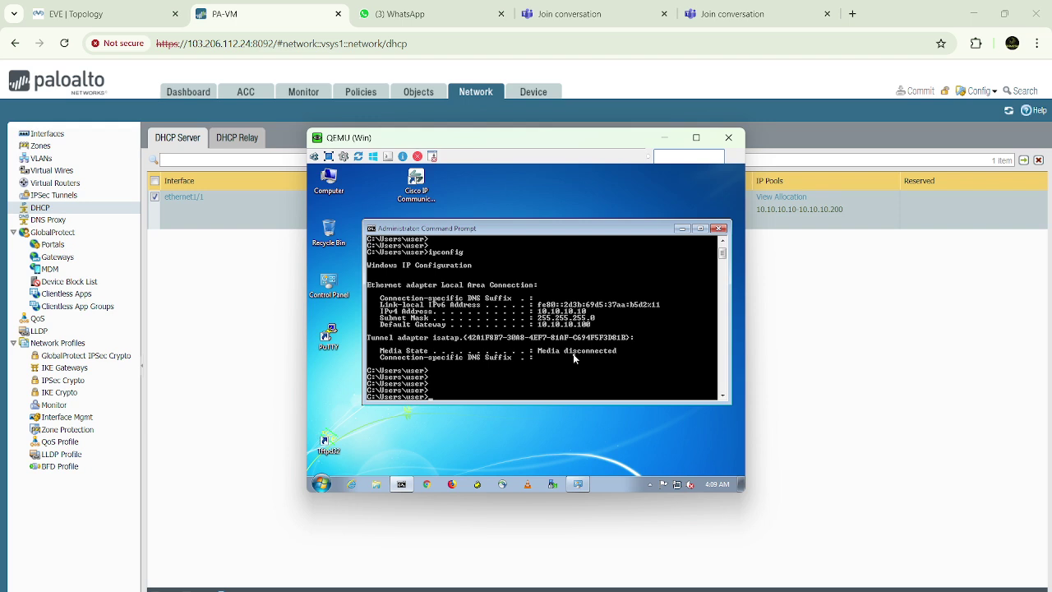
text(ipconfig /all)
key(Return)
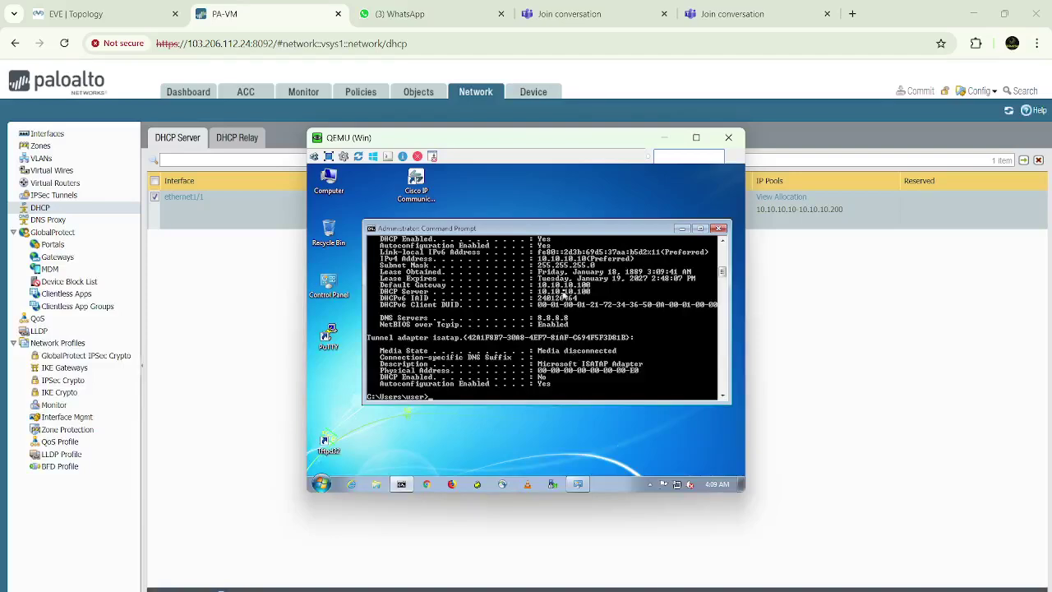
scroll(511, 266, up, 10)
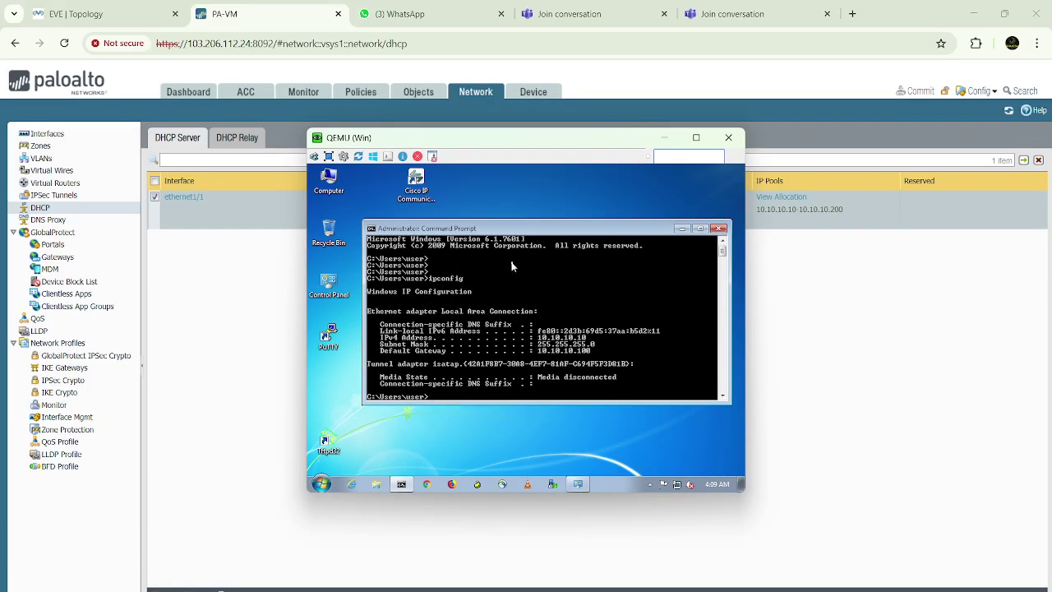
click(725, 398)
click(724, 398)
click(724, 398)
click(725, 398)
click(724, 397)
click(724, 398)
click(724, 397)
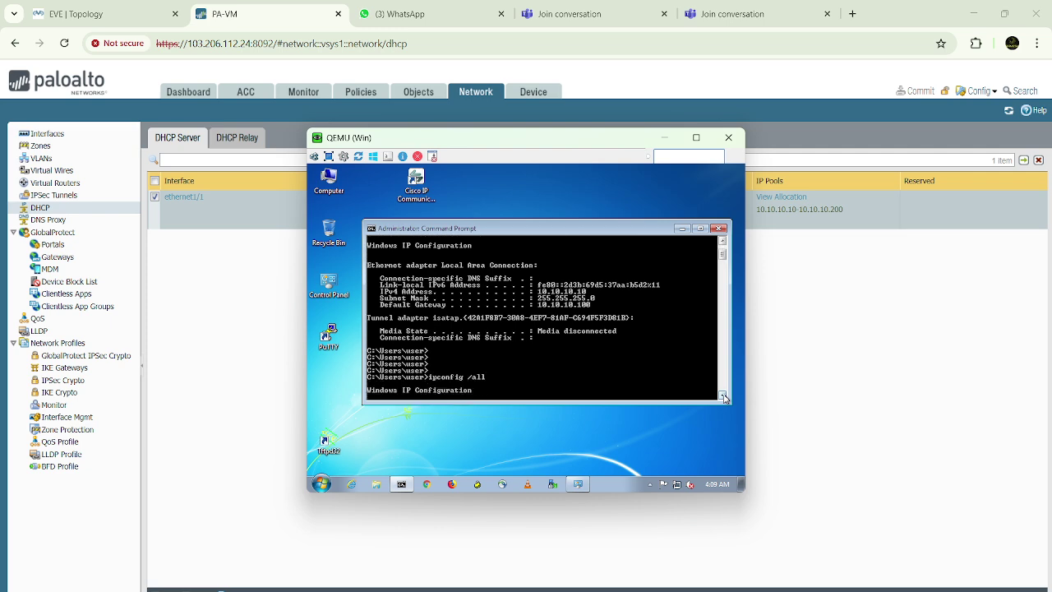
click(724, 398)
click(724, 398)
click(724, 397)
click(724, 398)
click(724, 398)
click(724, 398)
click(724, 398)
click(724, 398)
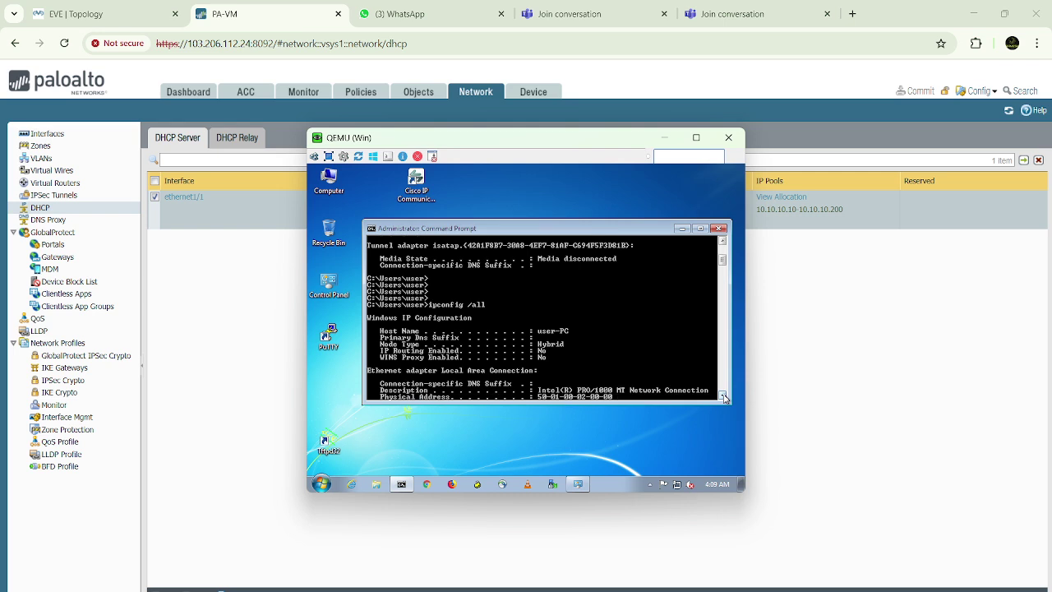
click(724, 398)
click(724, 398)
click(724, 398)
click(724, 398)
click(724, 398)
click(724, 398)
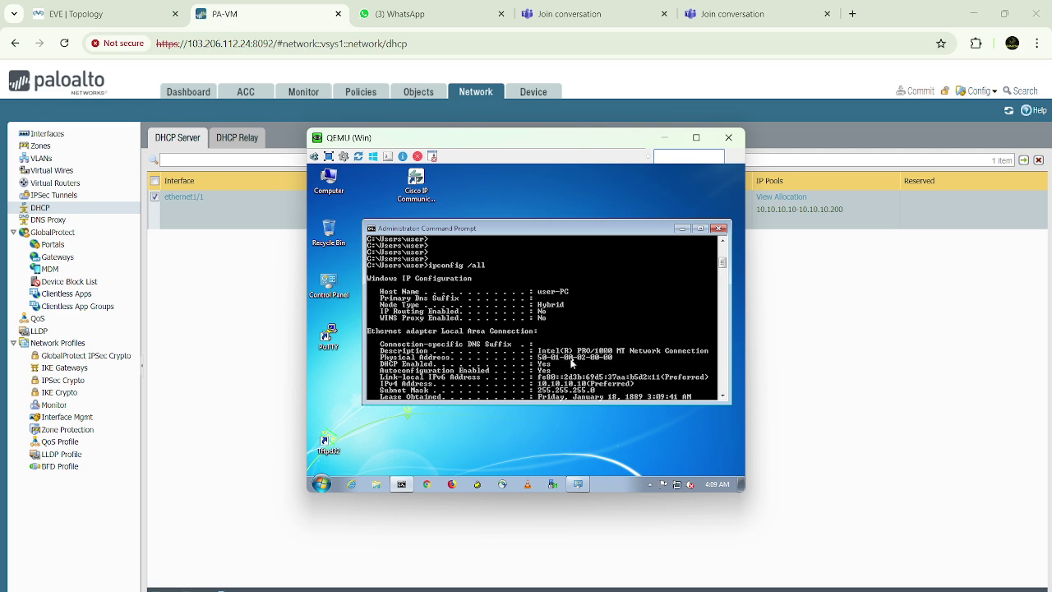
Compare that MAC against the firewall's DHCP IP pool allocations, then return to the Windows console
click(788, 320)
click(771, 202)
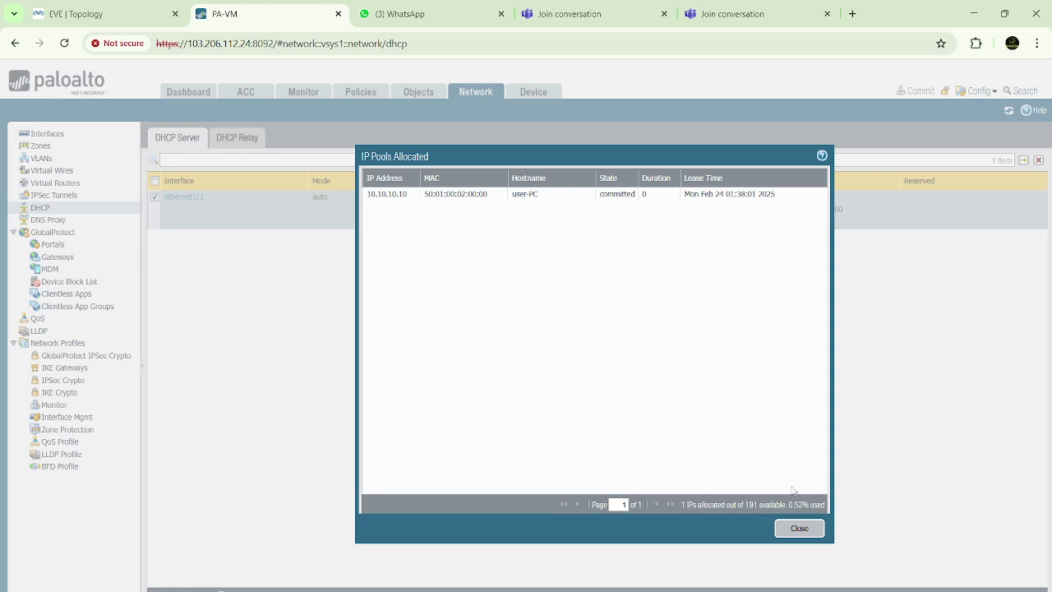
click(797, 529)
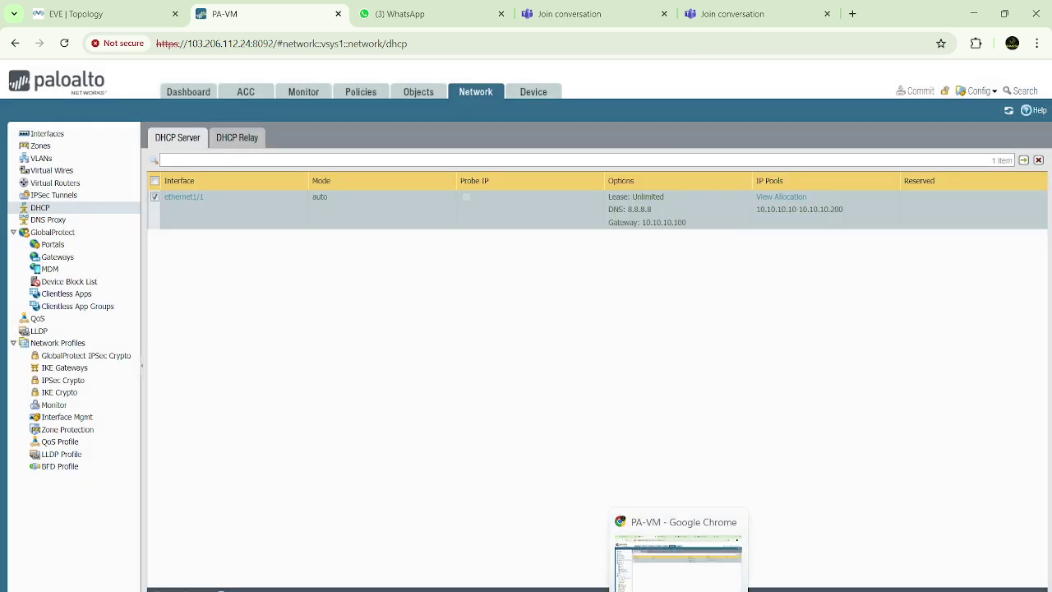
mouse_move(709, 590)
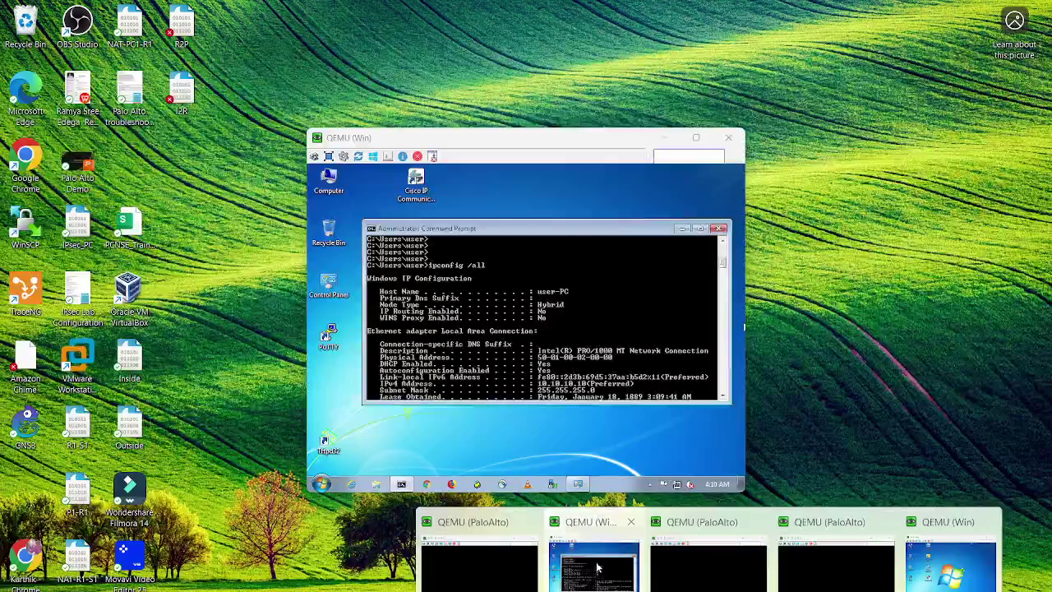
click(593, 565)
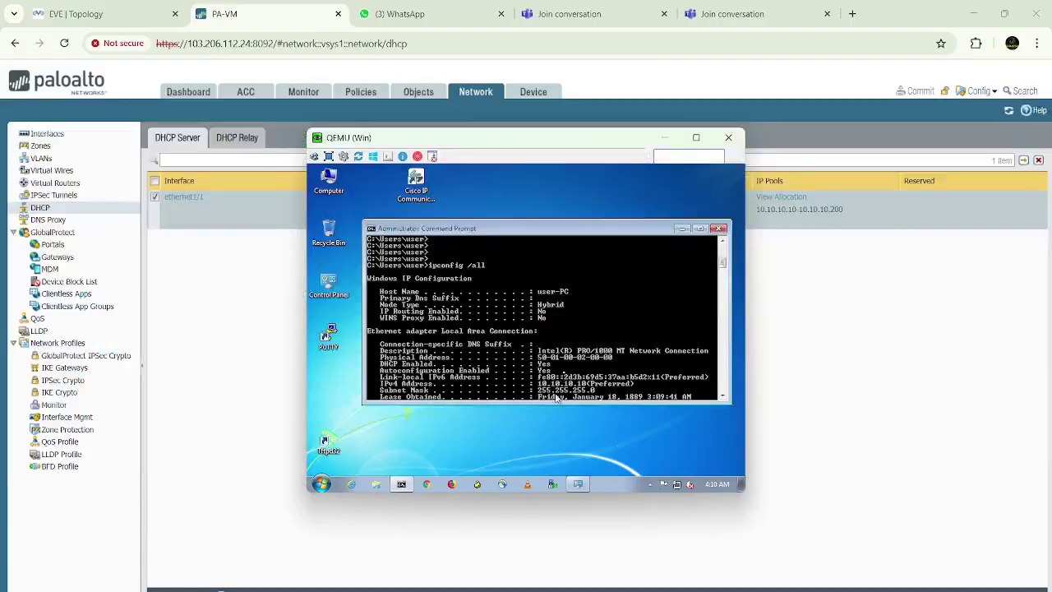
Ping 8.8.8.8 from the Windows client (4 replies, 0% loss), then launch Chrome
scroll(576, 319, down, 10)
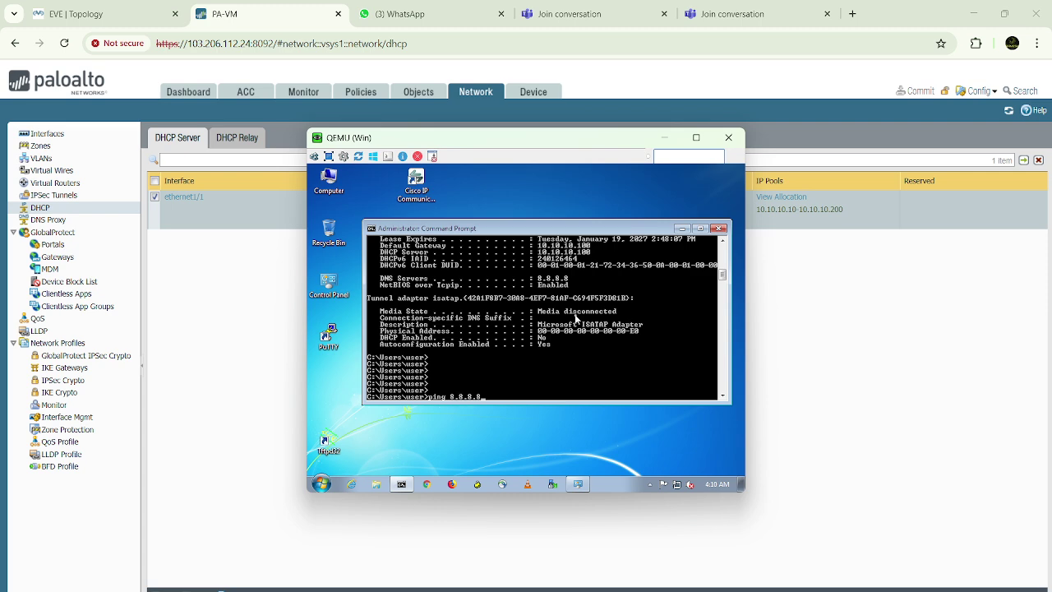
text(ping 8.8.8.8)
key(Return)
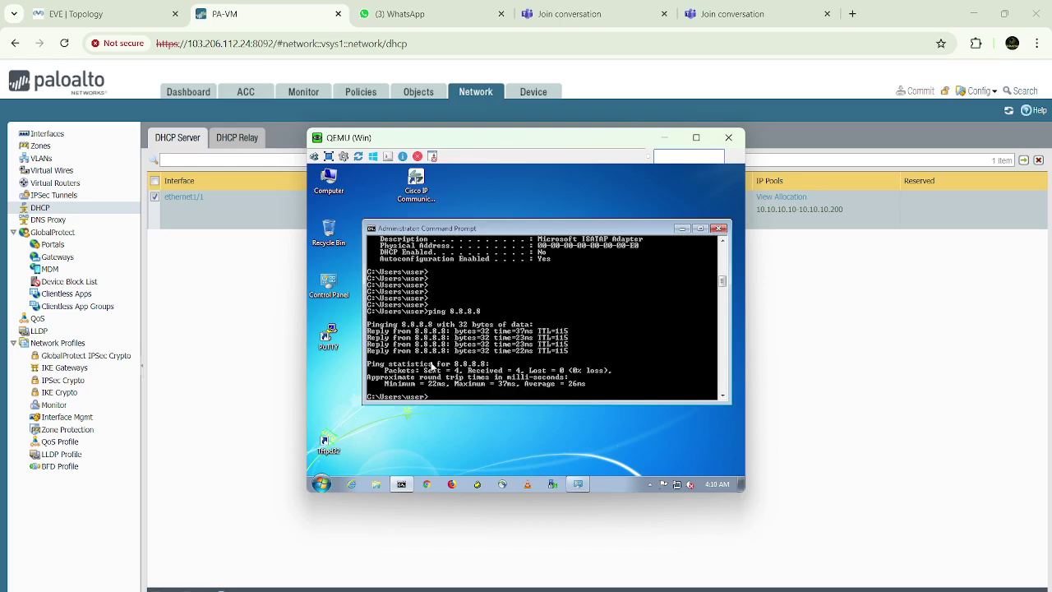
key(Return)
key(Return)
key(Return)
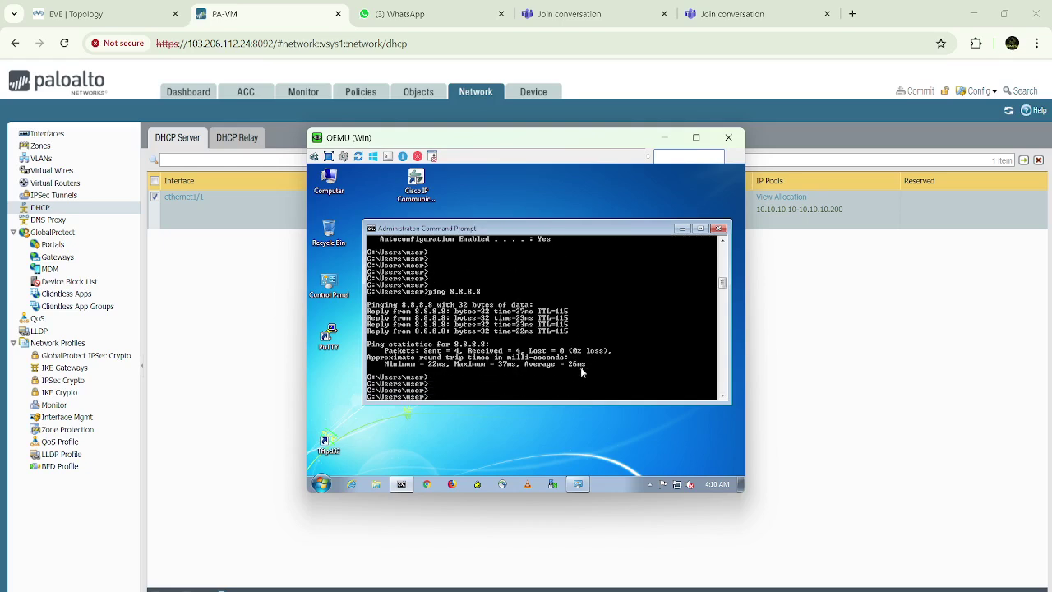
click(458, 428)
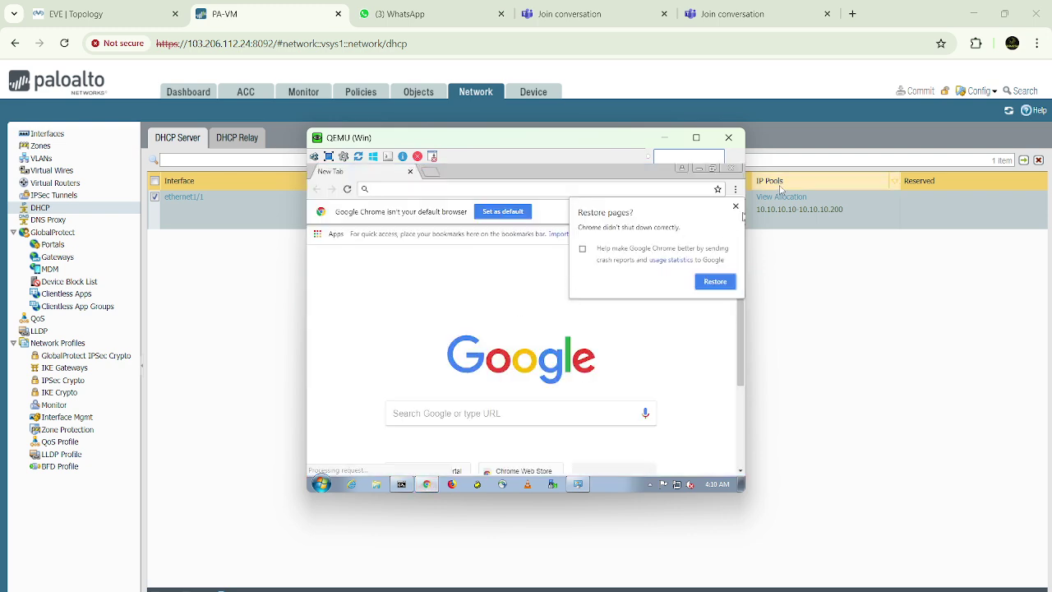
Dismiss Restore pages and open indiapostgdsonline.gov.in, proceeding past the certificate warning
click(735, 206)
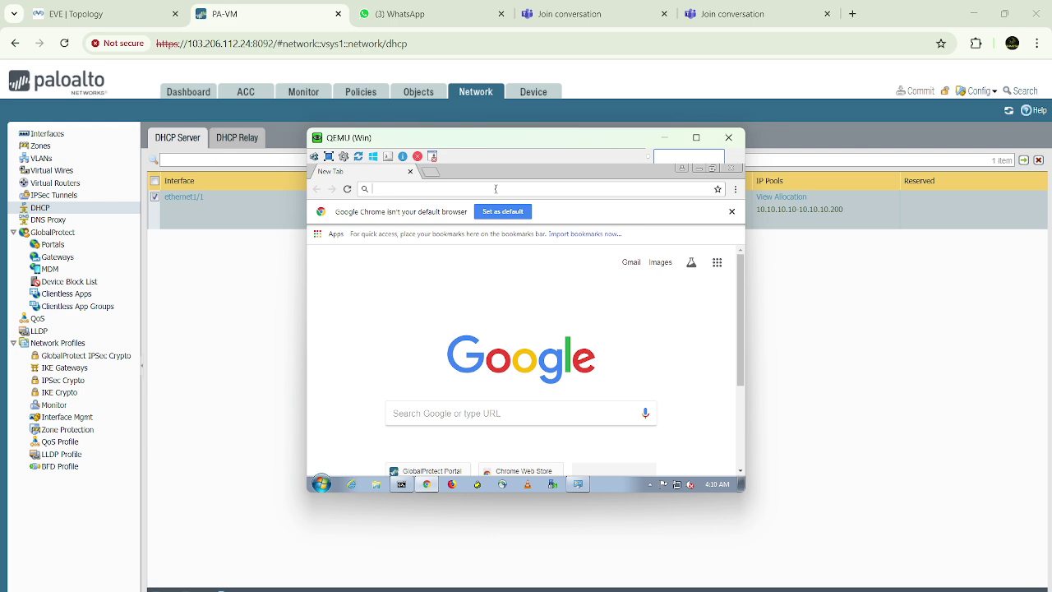
click(496, 189)
text(https://)
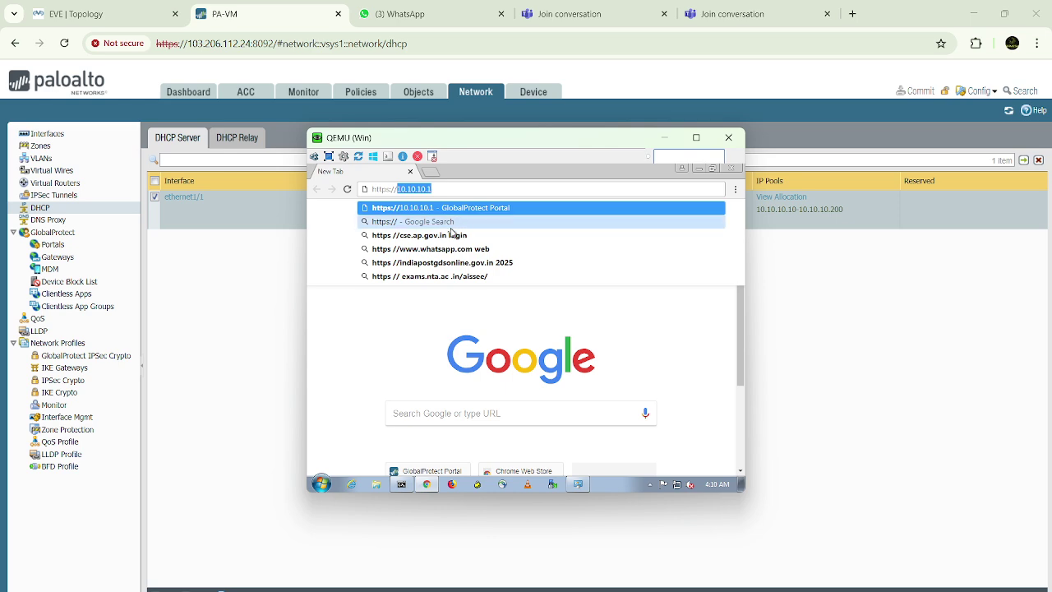
click(440, 263)
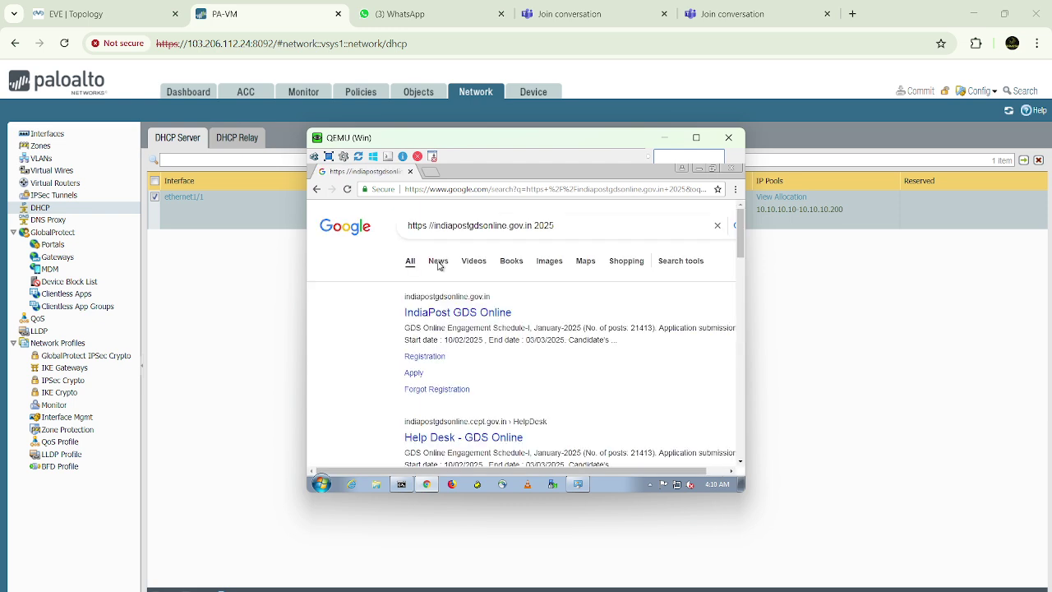
click(461, 317)
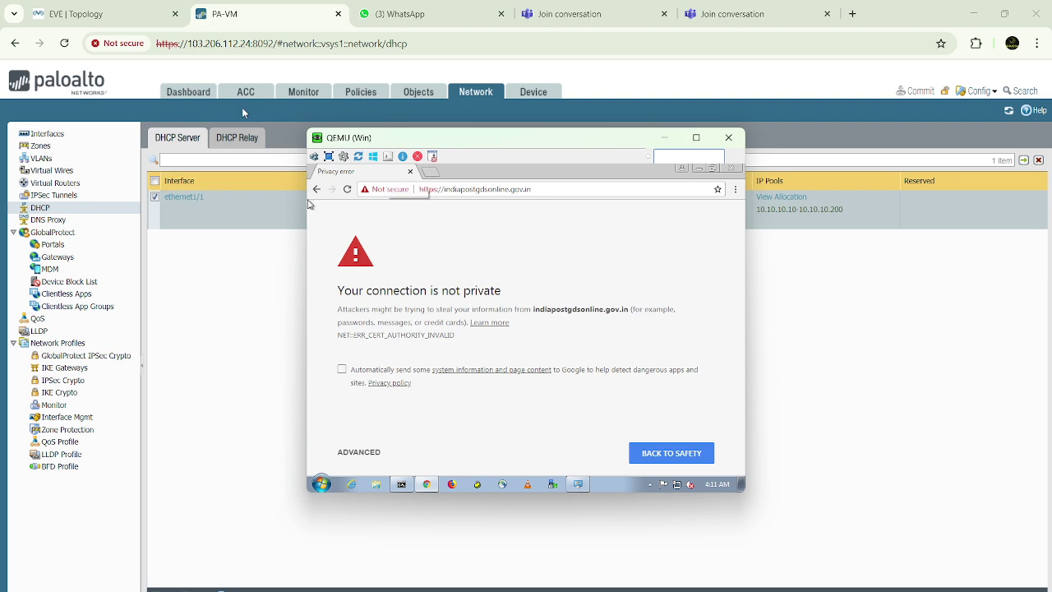
click(370, 454)
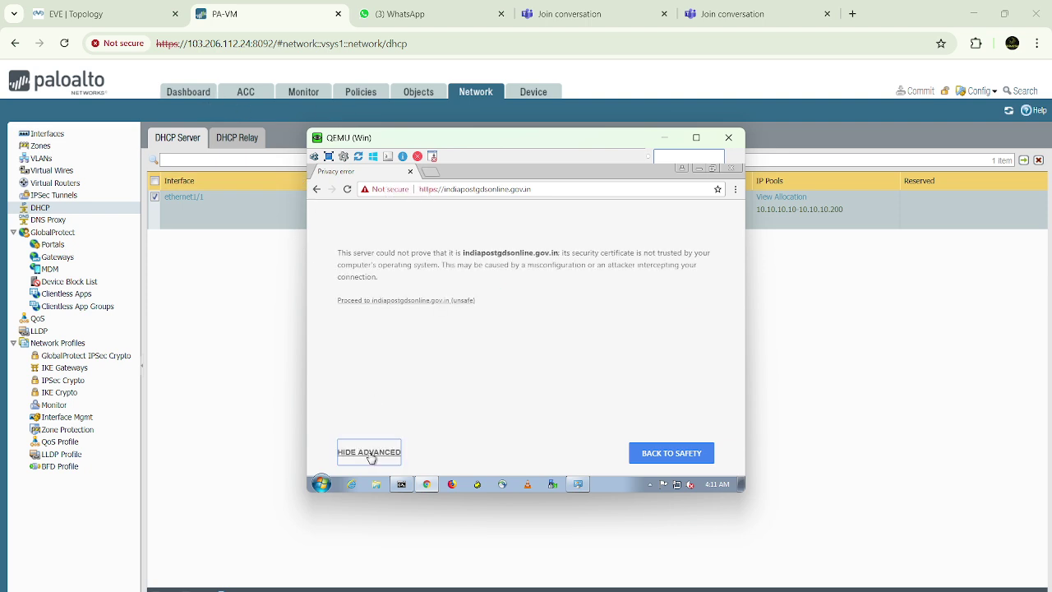
click(410, 301)
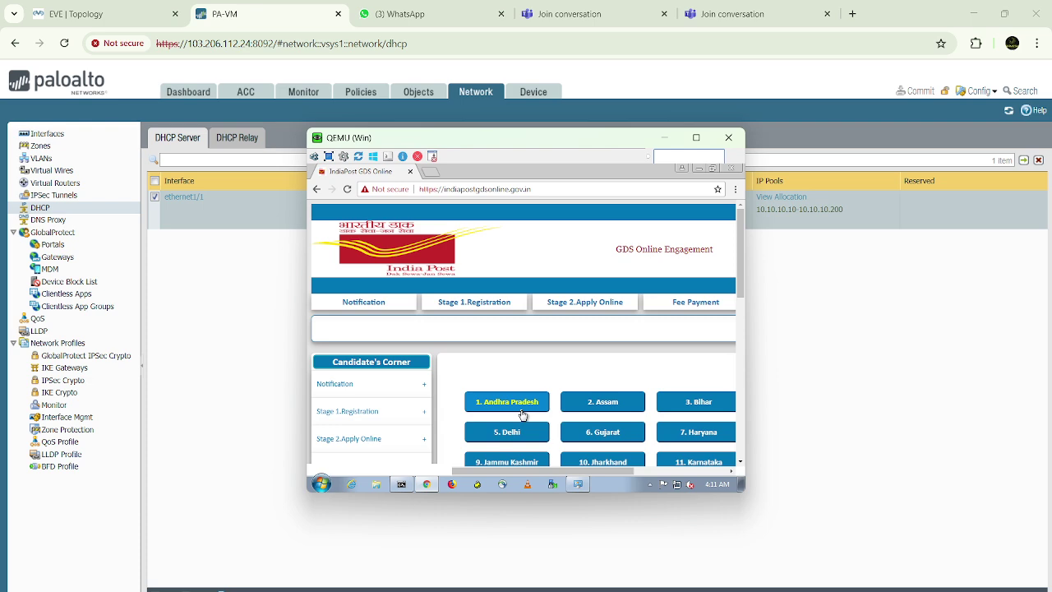
Switch to the PAN-OS web UI and show the Monitor traffic logs
scroll(522, 415, down, 10)
scroll(522, 415, up, 10)
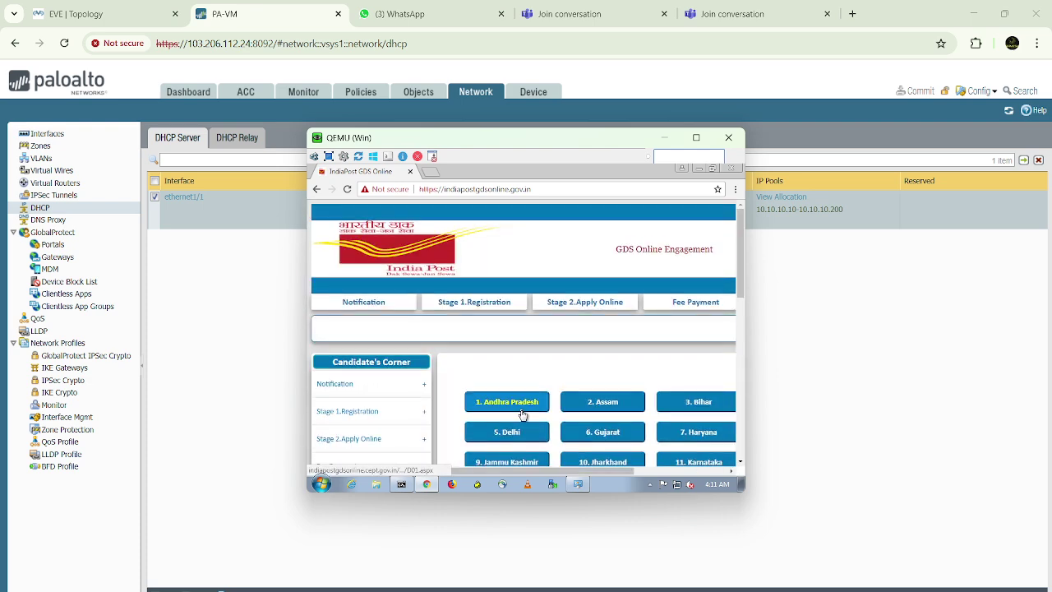
click(308, 99)
click(306, 93)
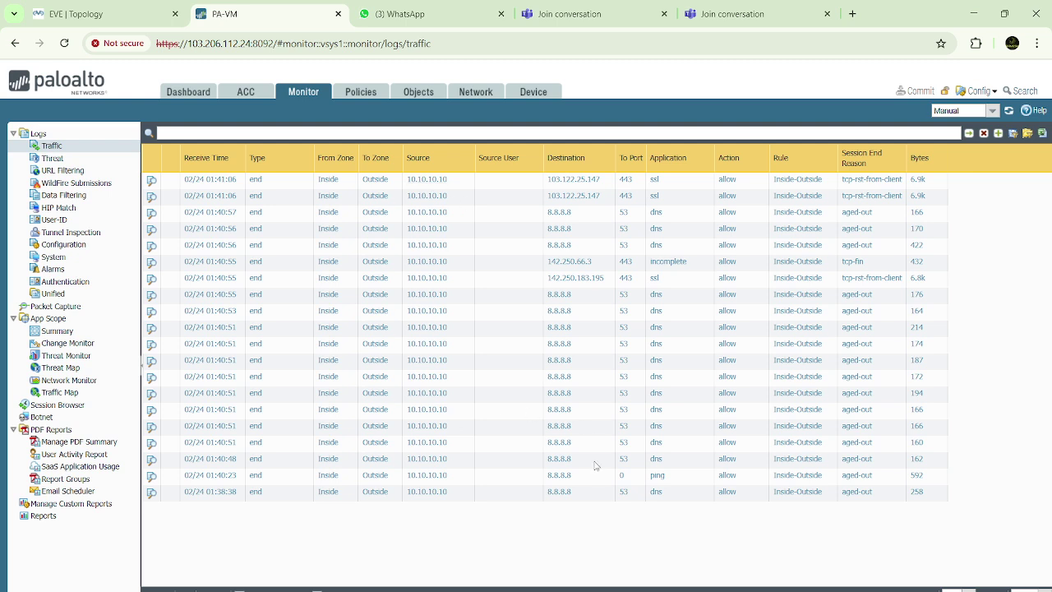
Filter the traffic log to source 10.10.10.10 and application ping, leaving the 8.8.8.8 session
click(284, 479)
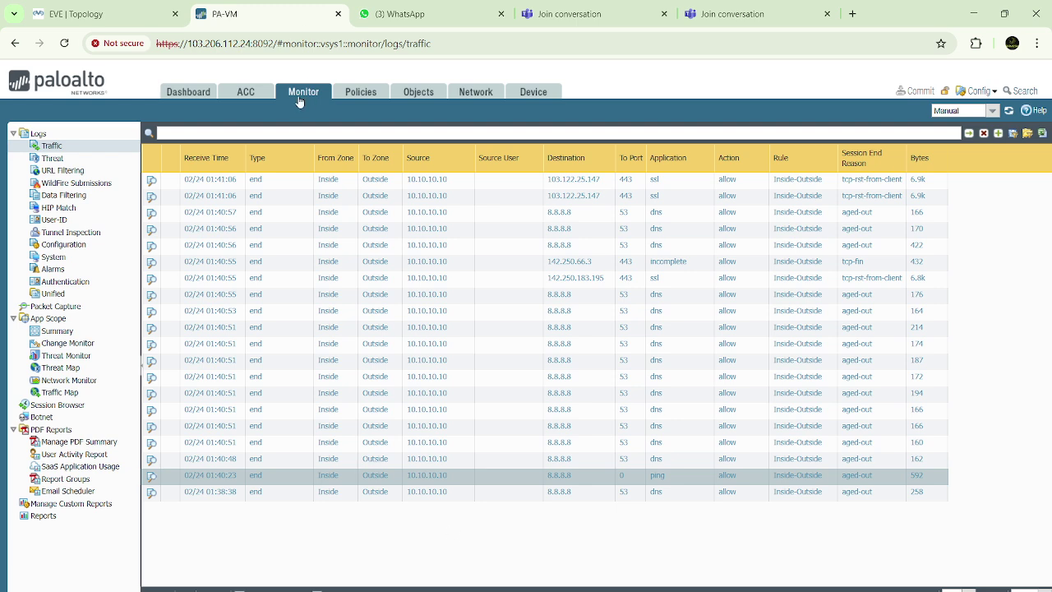
click(68, 149)
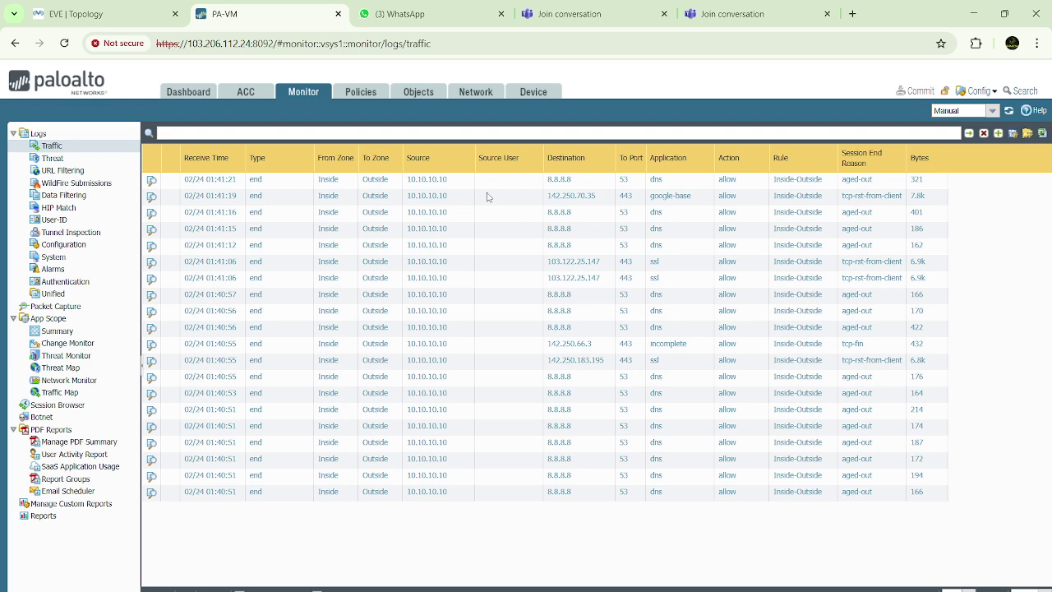
click(439, 180)
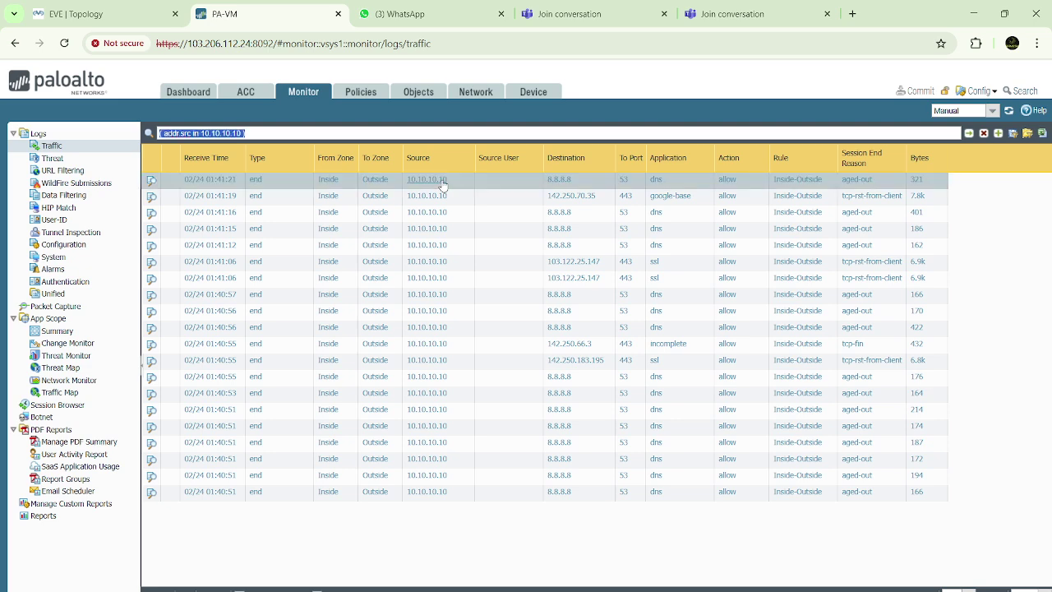
click(289, 134)
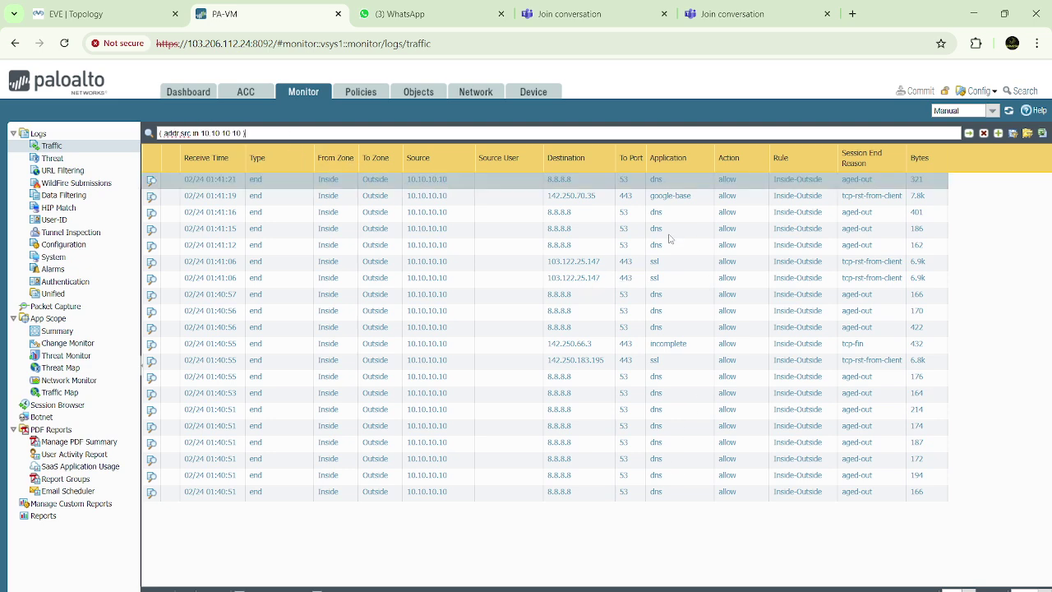
click(654, 411)
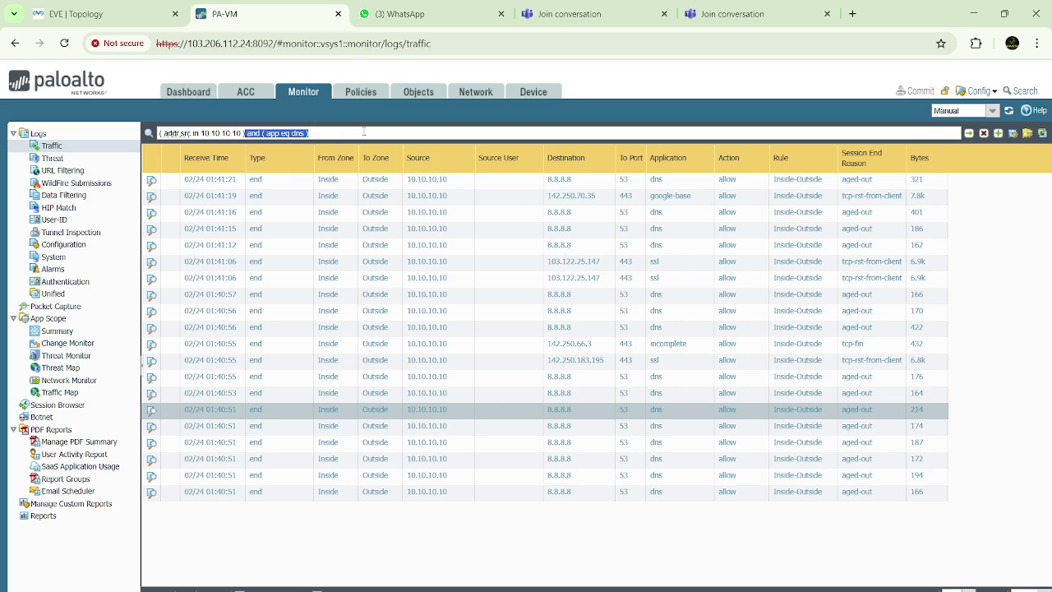
click(332, 133)
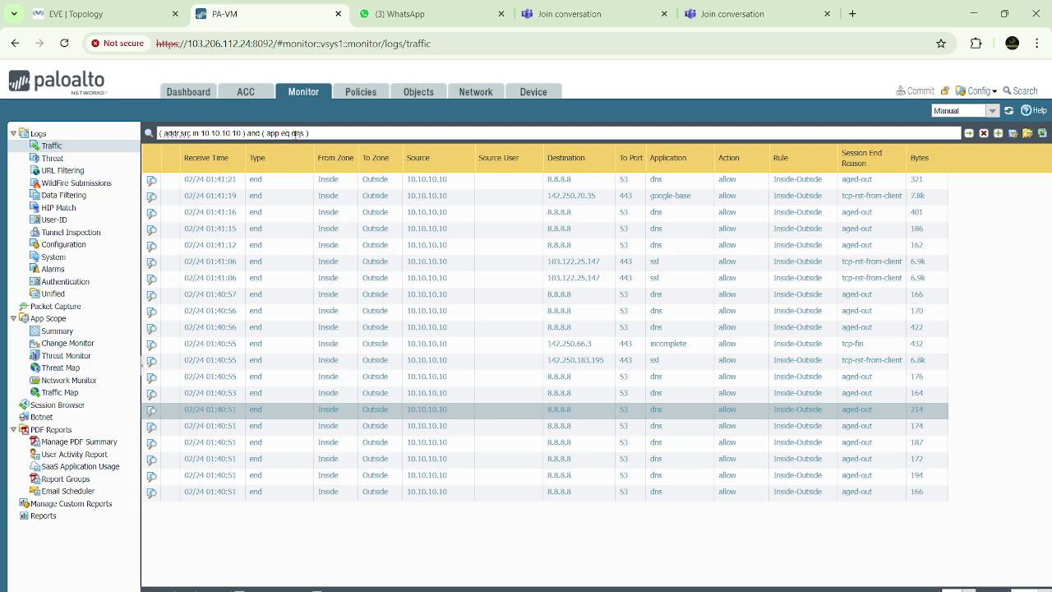
double_click(295, 133)
text(s)
click(968, 135)
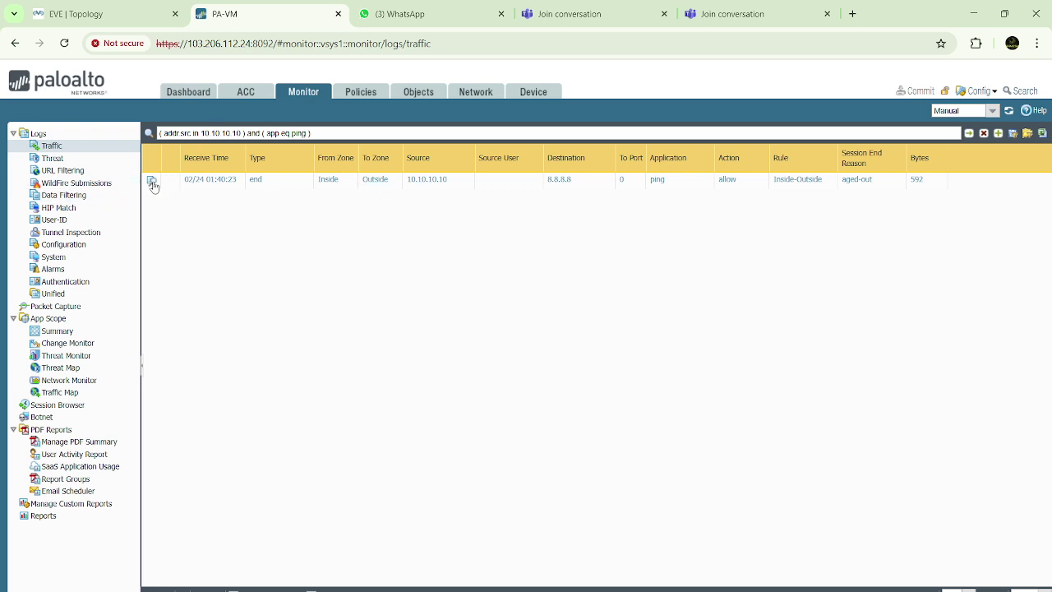
Open the ping session's Detailed Log View and highlight rule Inside-Outside and NAT IP 192.168.0.126
click(152, 183)
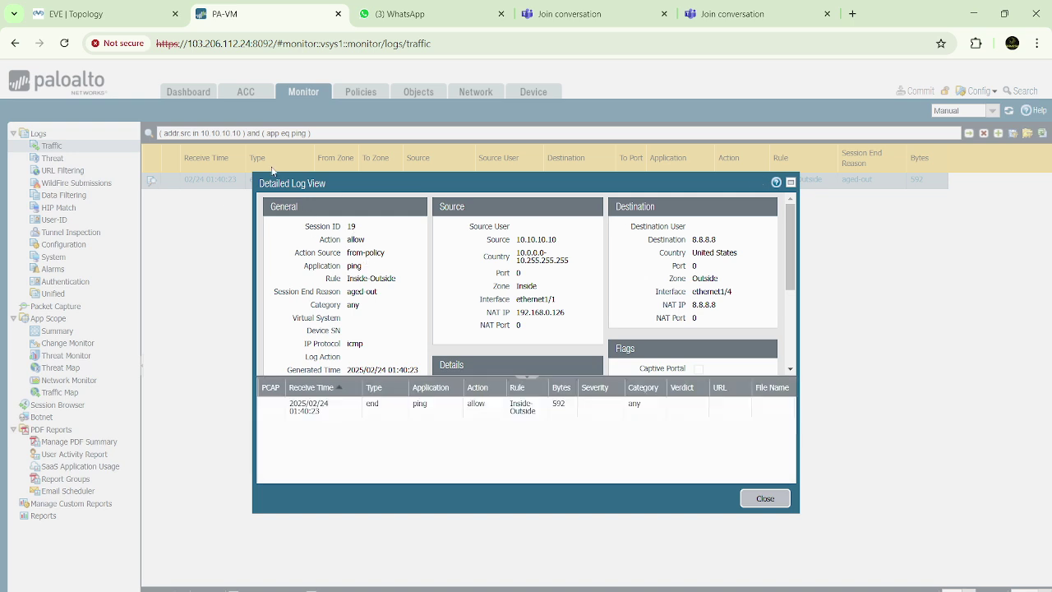
drag(267, 181, 309, 166)
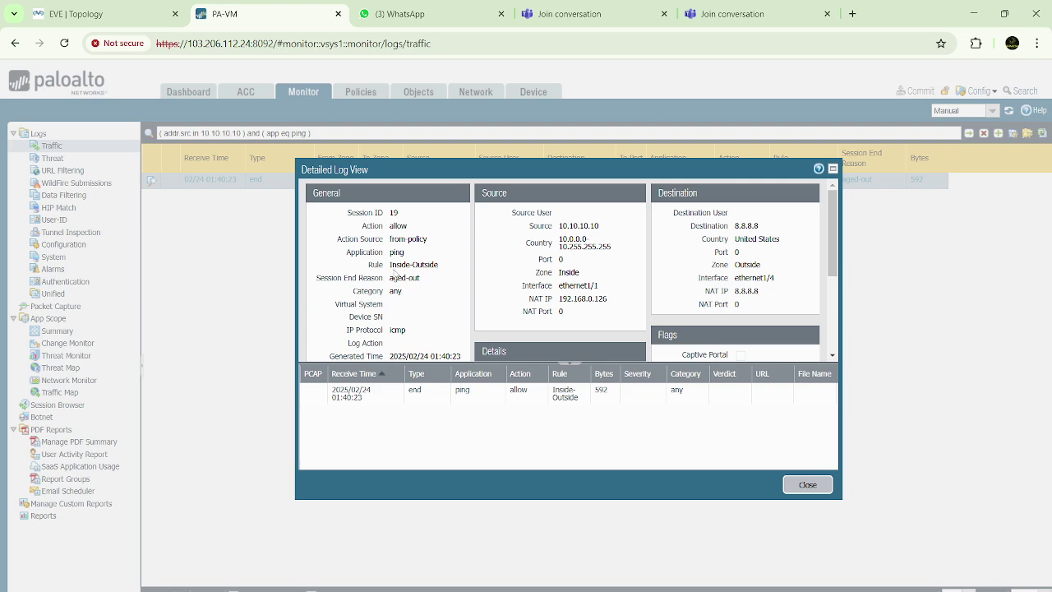
drag(392, 271, 444, 275)
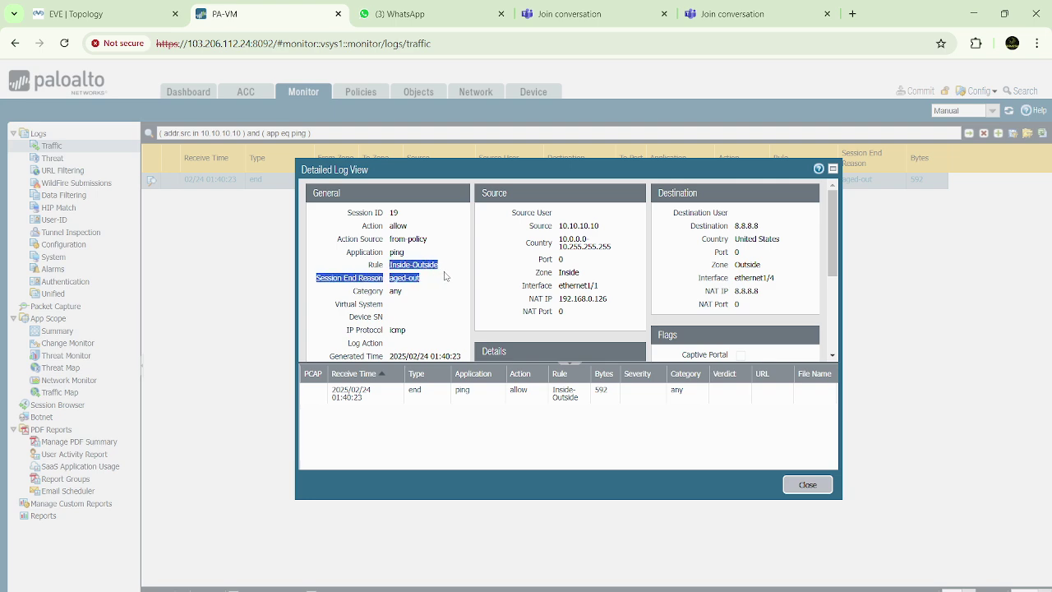
click(442, 249)
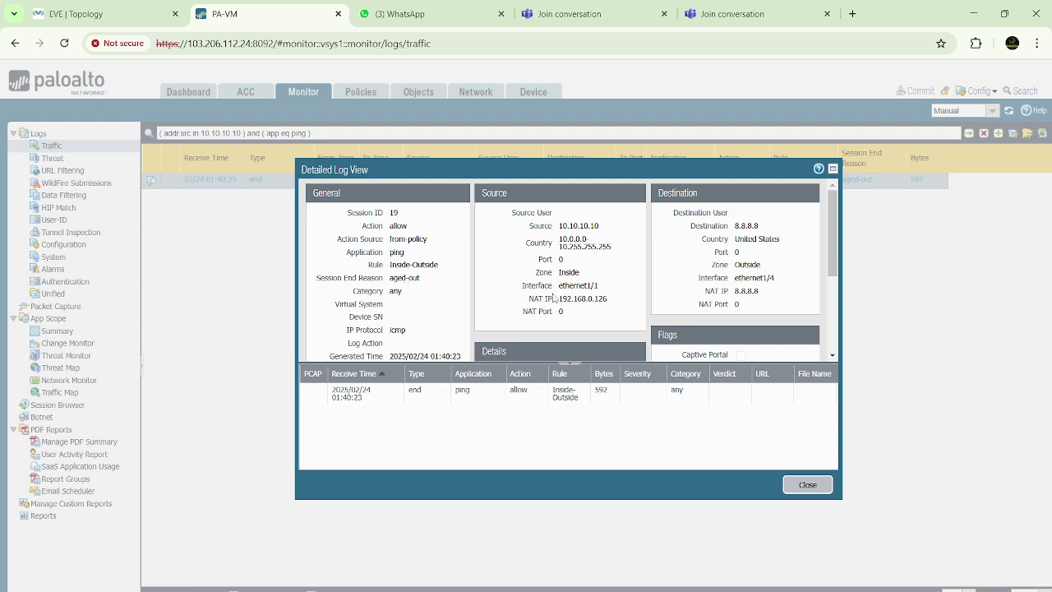
drag(559, 303, 610, 305)
click(625, 276)
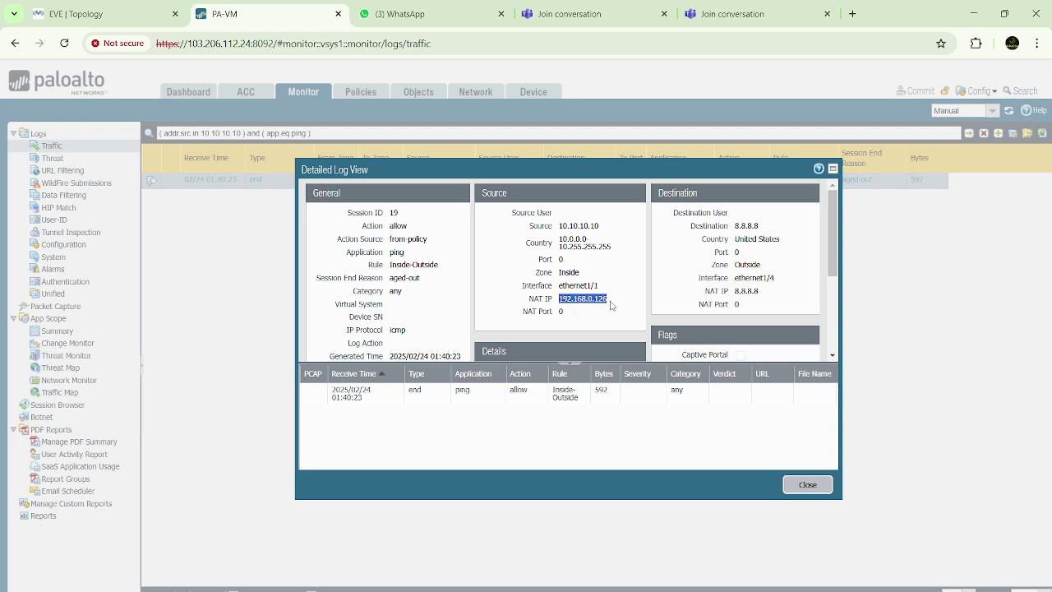
click(617, 268)
drag(560, 302, 624, 305)
click(629, 285)
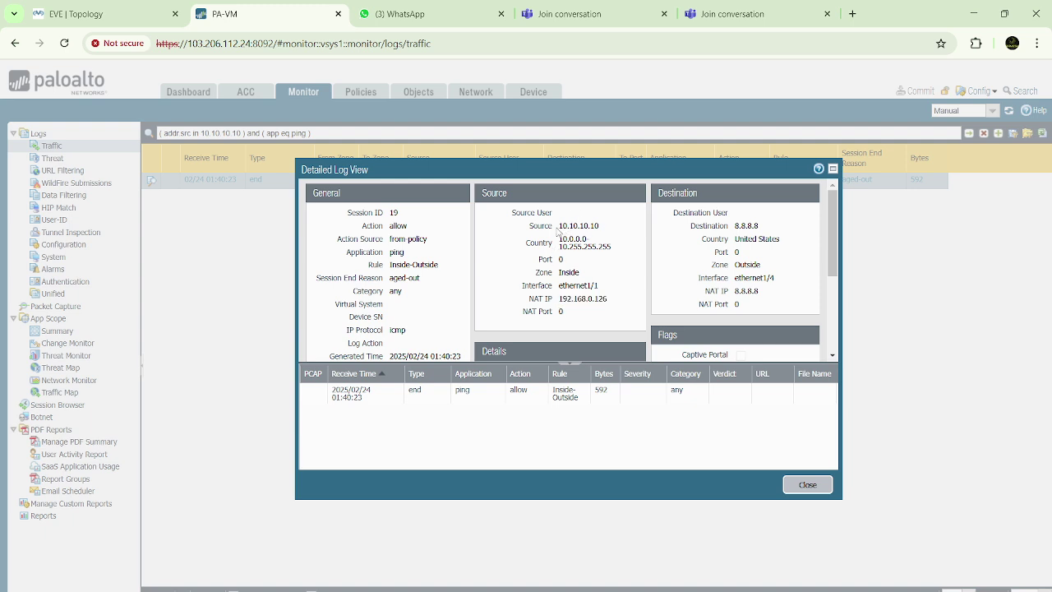
Highlight source 10.10.10.10, translated IP 192.168.0.126 and destination 8.8.8.8 in the log detail
drag(558, 230, 609, 234)
click(624, 286)
drag(559, 306, 610, 305)
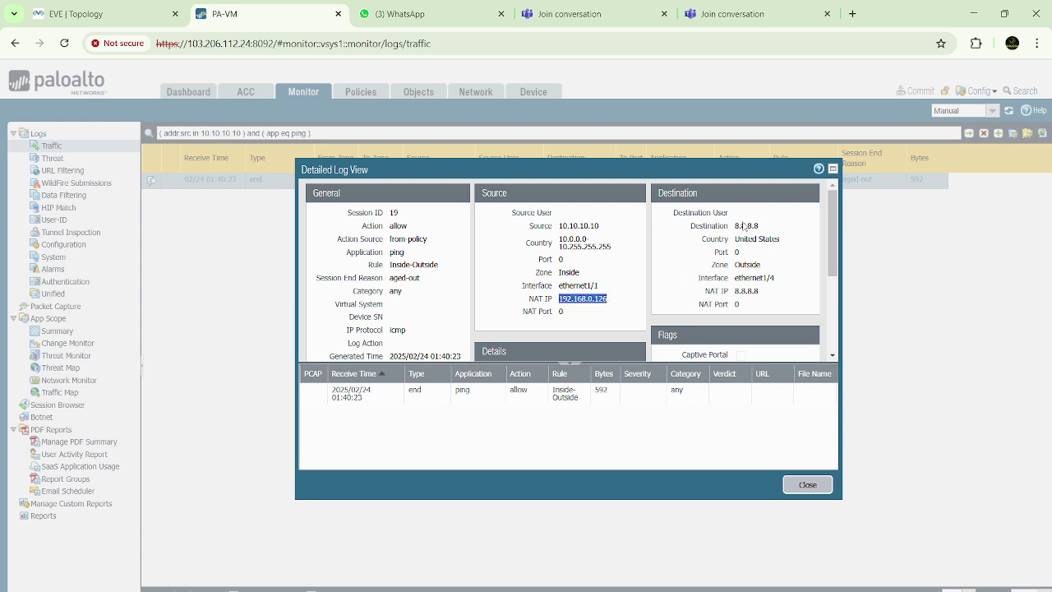
drag(734, 226, 782, 234)
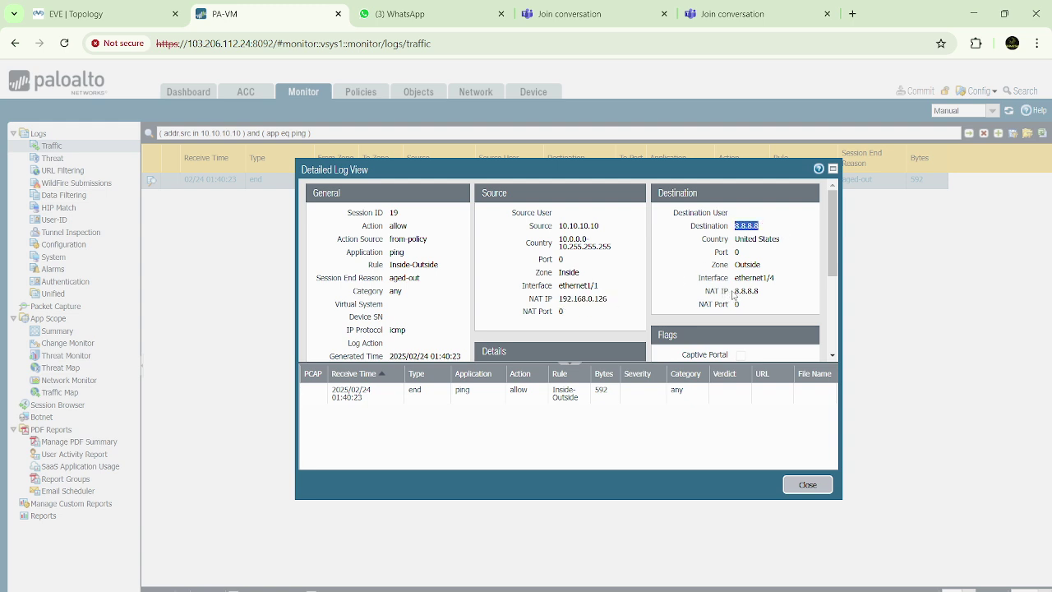
drag(733, 295, 767, 294)
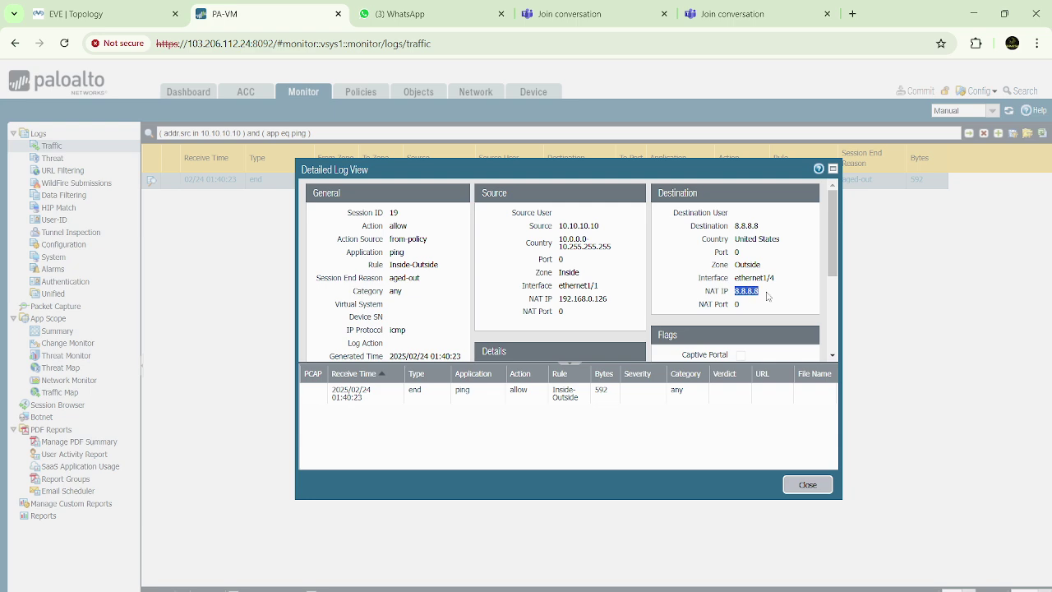
click(573, 263)
drag(558, 226, 600, 227)
drag(558, 300, 616, 302)
scroll(567, 299, down, 3)
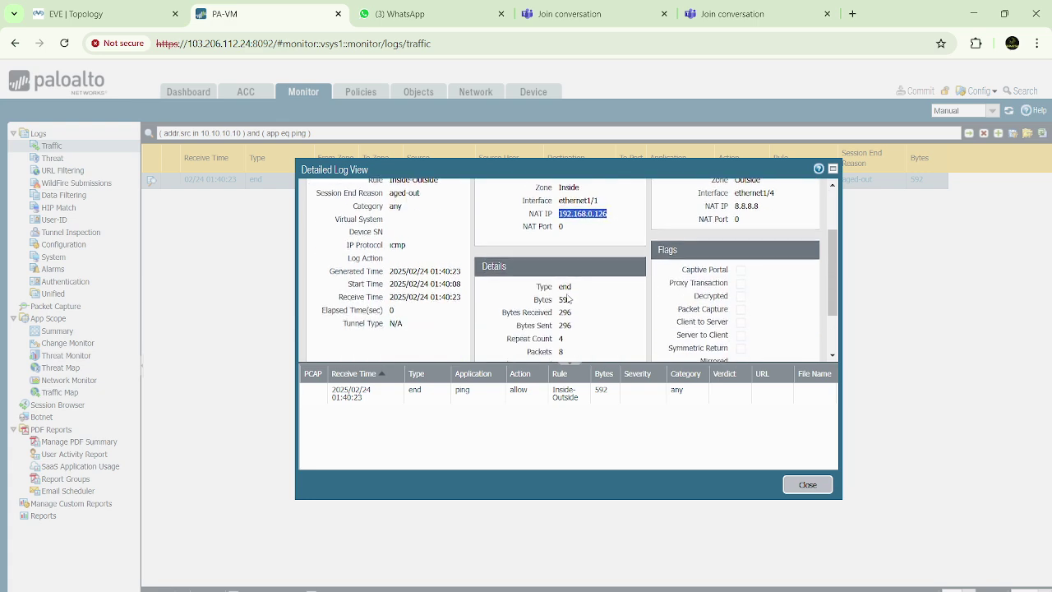
scroll(567, 299, down, 1)
scroll(567, 299, up, 2)
scroll(568, 300, down, 2)
scroll(567, 300, down, 1)
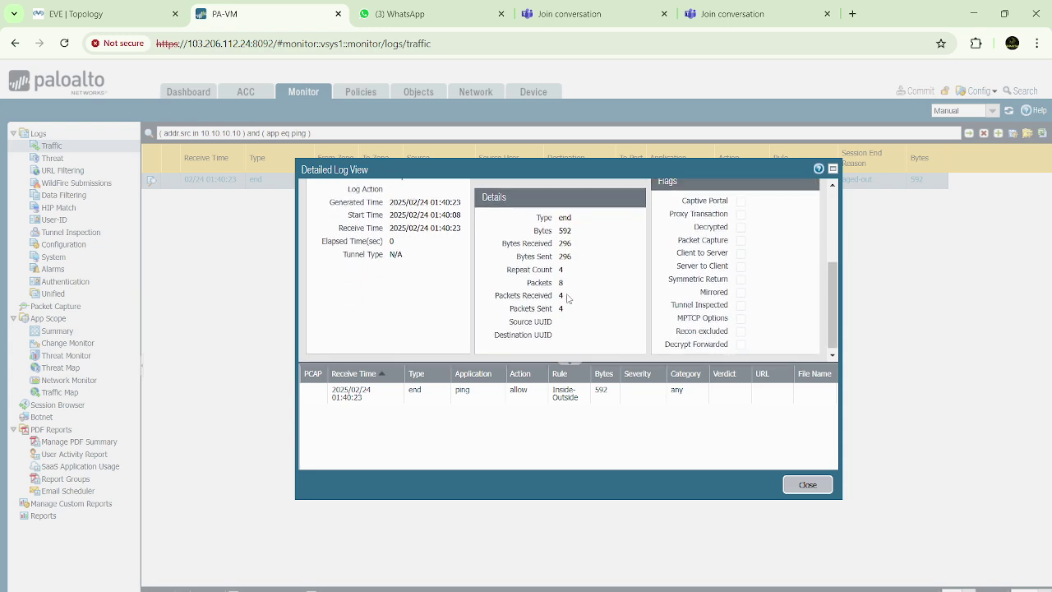
drag(502, 244, 579, 245)
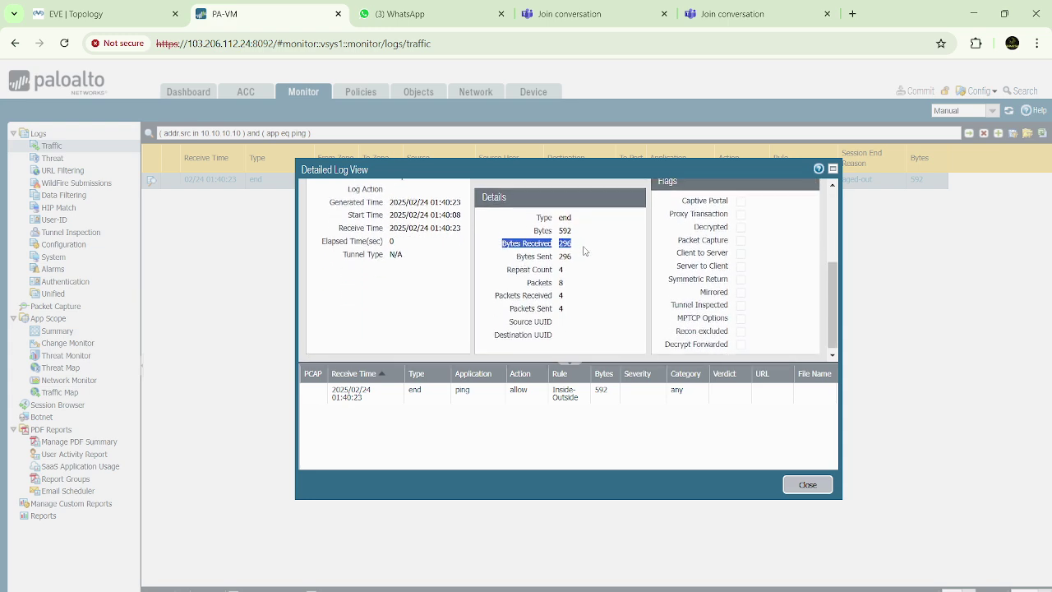
drag(516, 258, 601, 256)
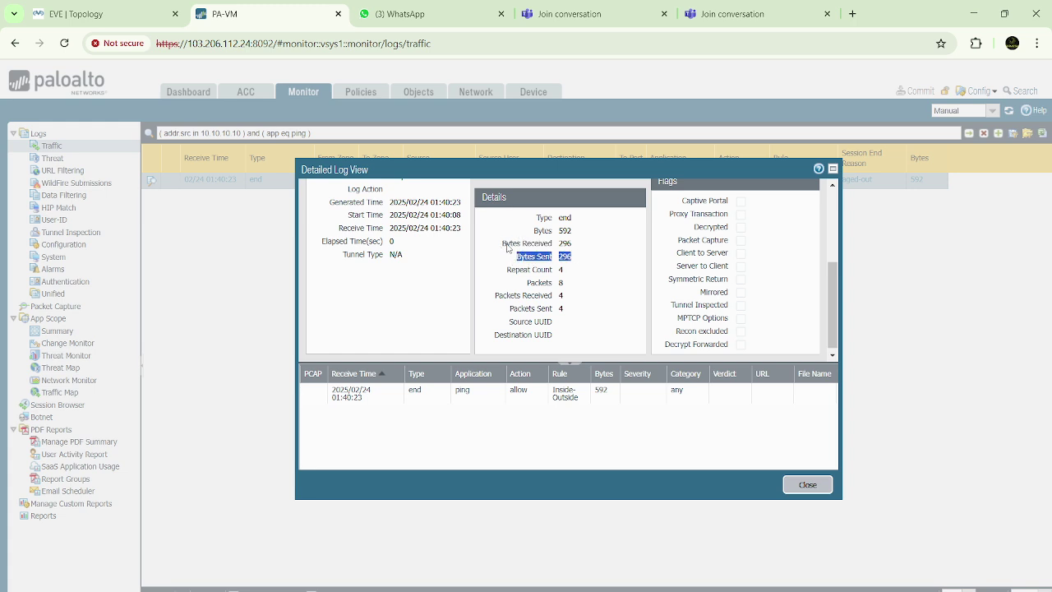
drag(507, 245, 608, 263)
click(598, 261)
drag(504, 246, 580, 245)
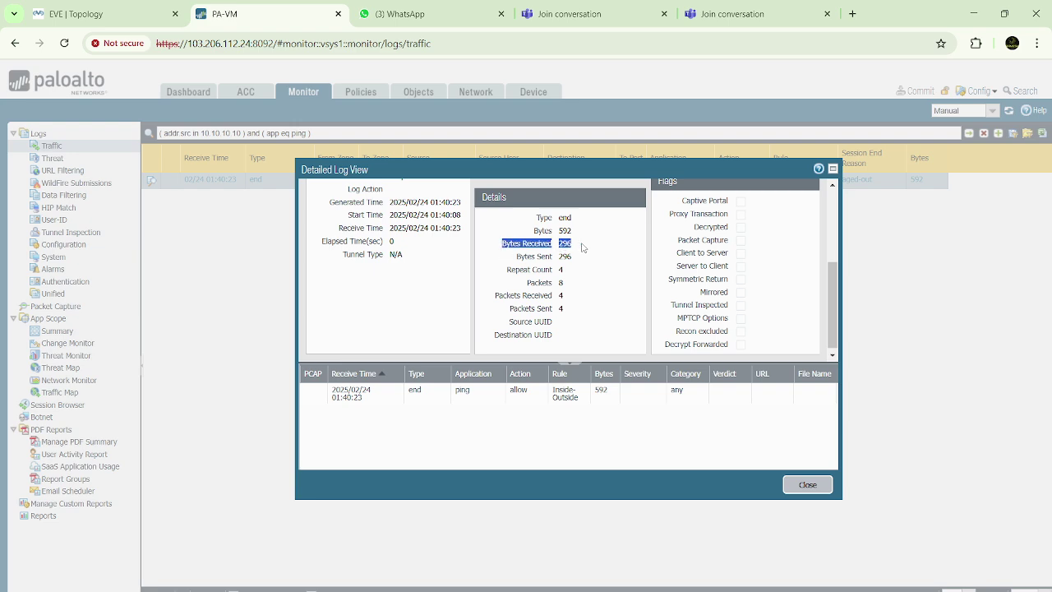
click(529, 261)
drag(518, 258, 598, 256)
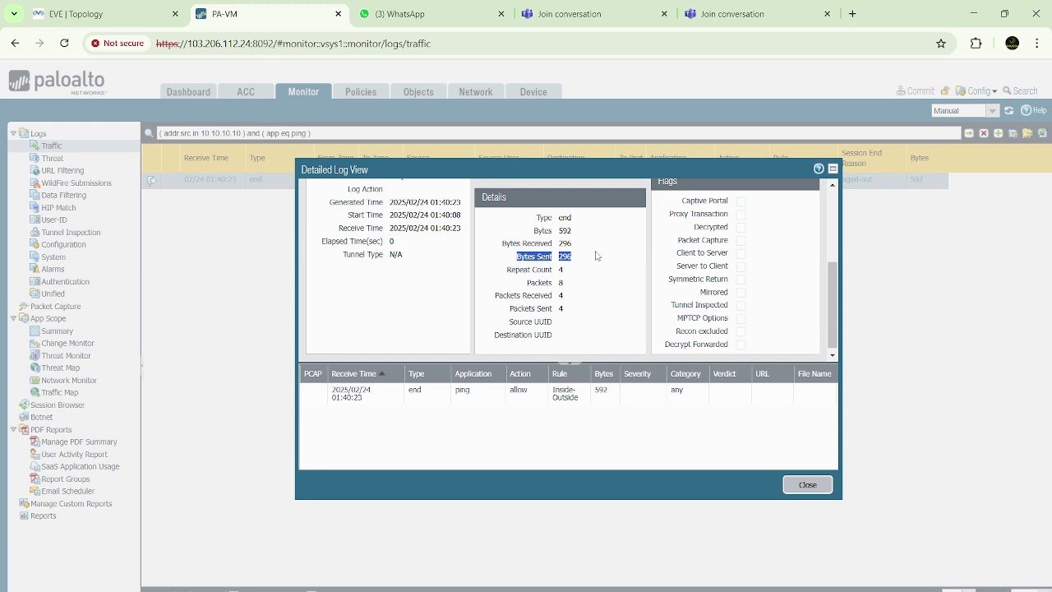
click(524, 288)
drag(496, 296, 604, 298)
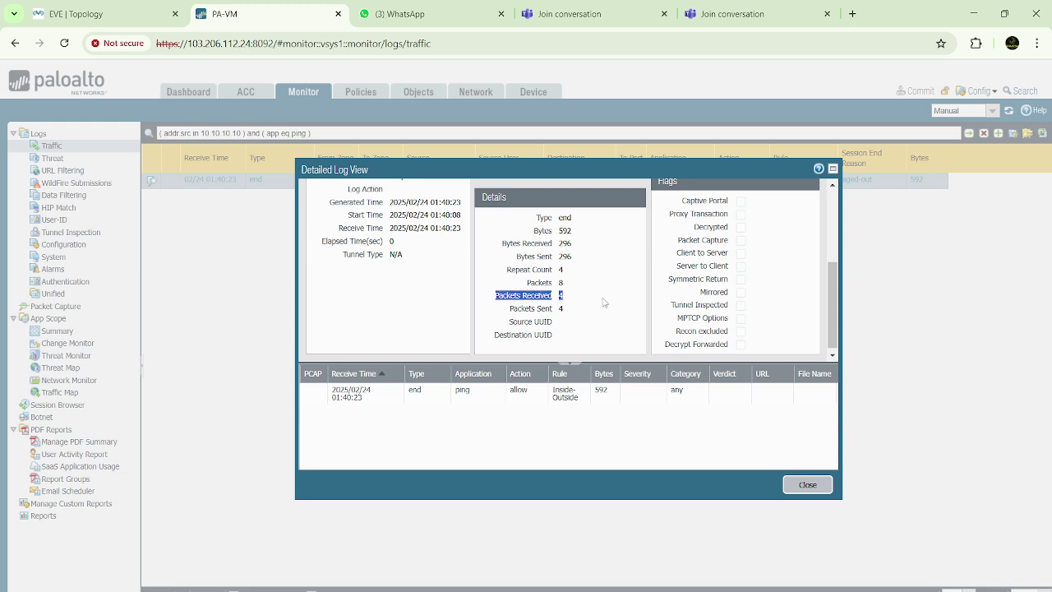
click(512, 312)
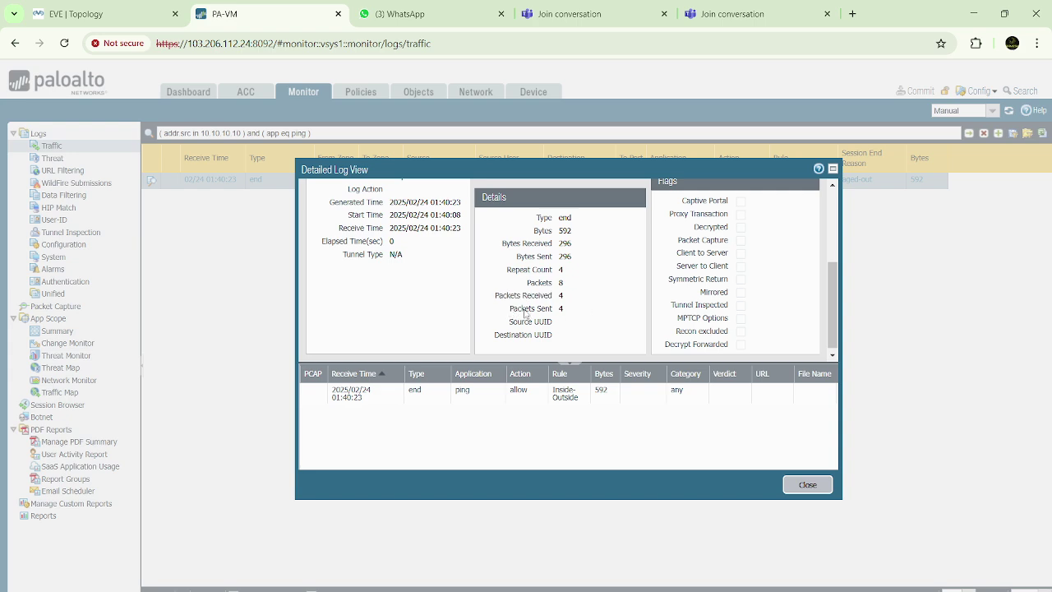
drag(511, 314, 596, 314)
click(596, 314)
drag(496, 296, 590, 304)
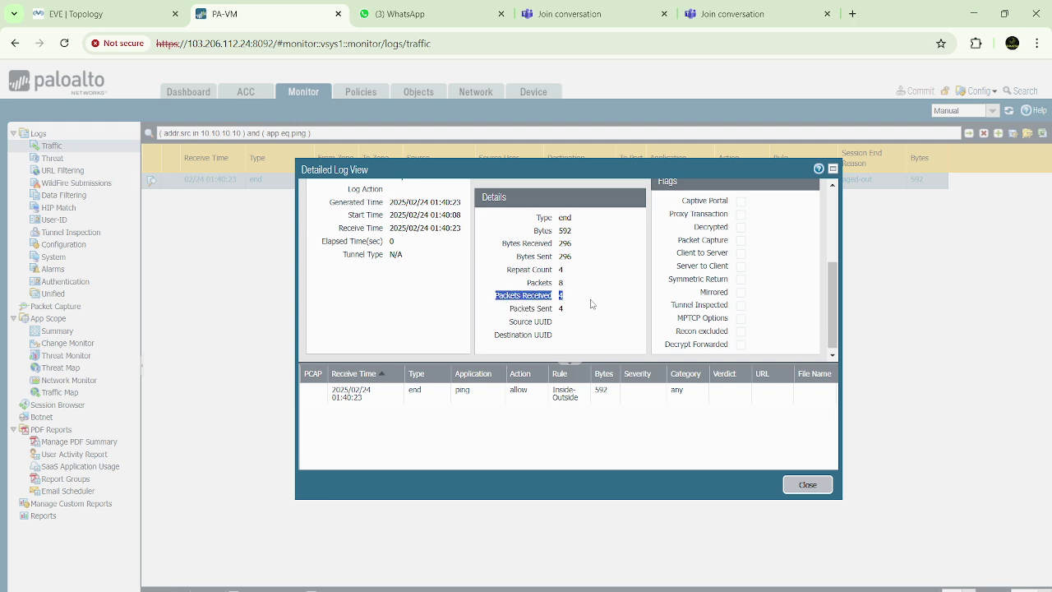
click(608, 304)
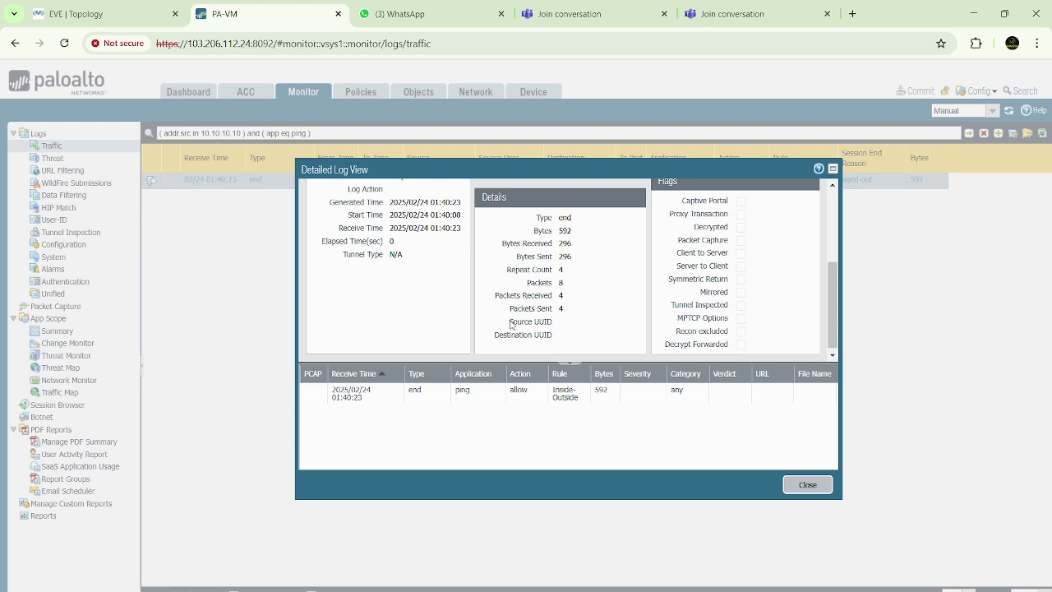
scroll(540, 325, up, 1)
scroll(540, 325, up, 4)
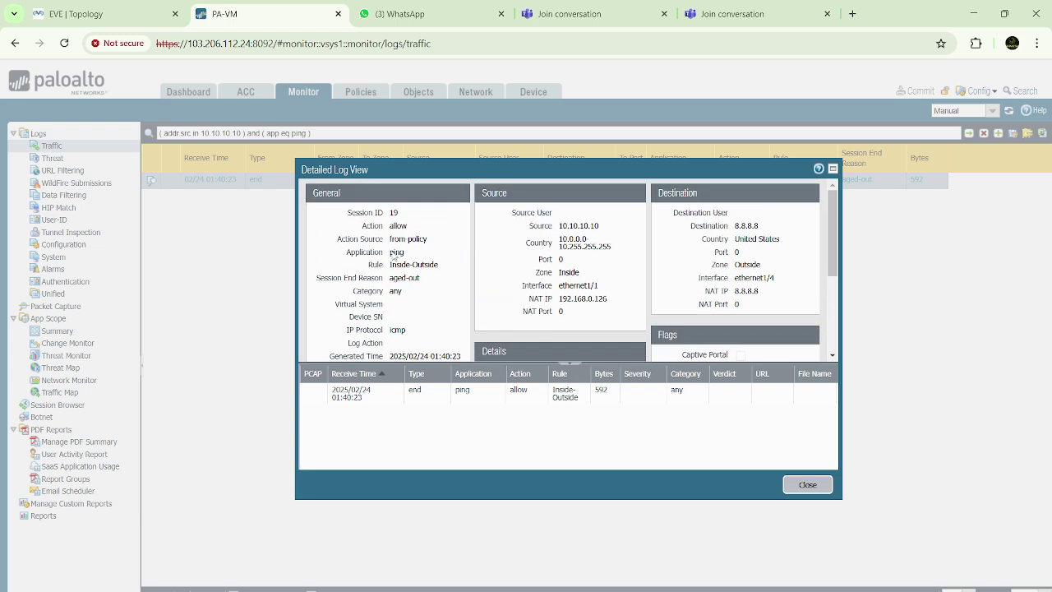
drag(391, 267, 450, 269)
click(450, 259)
click(451, 247)
drag(563, 233, 618, 235)
drag(561, 298, 619, 304)
click(623, 282)
drag(561, 300, 617, 303)
click(609, 284)
drag(559, 300, 614, 303)
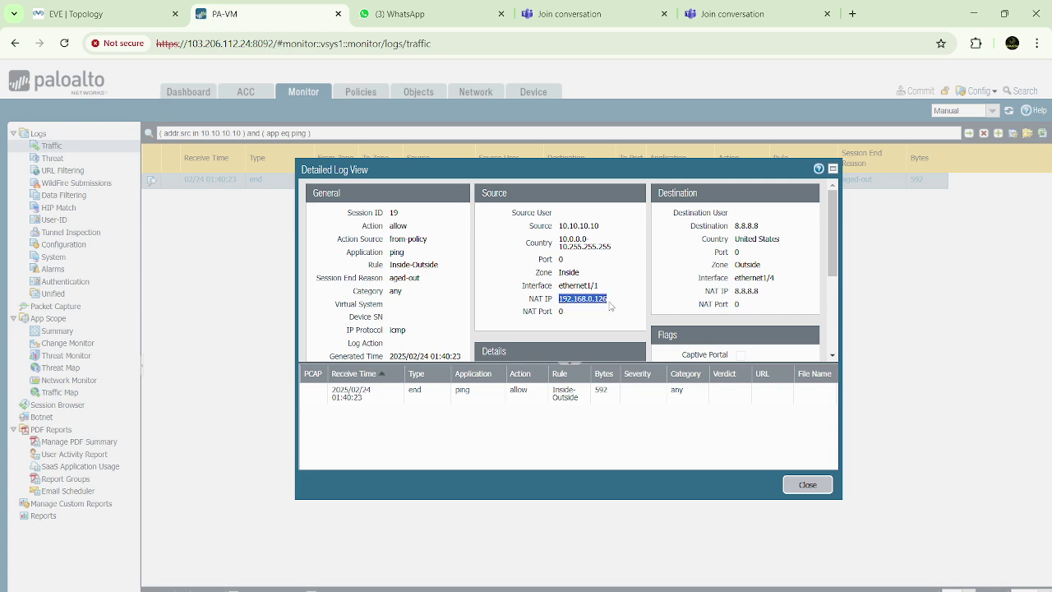
click(622, 283)
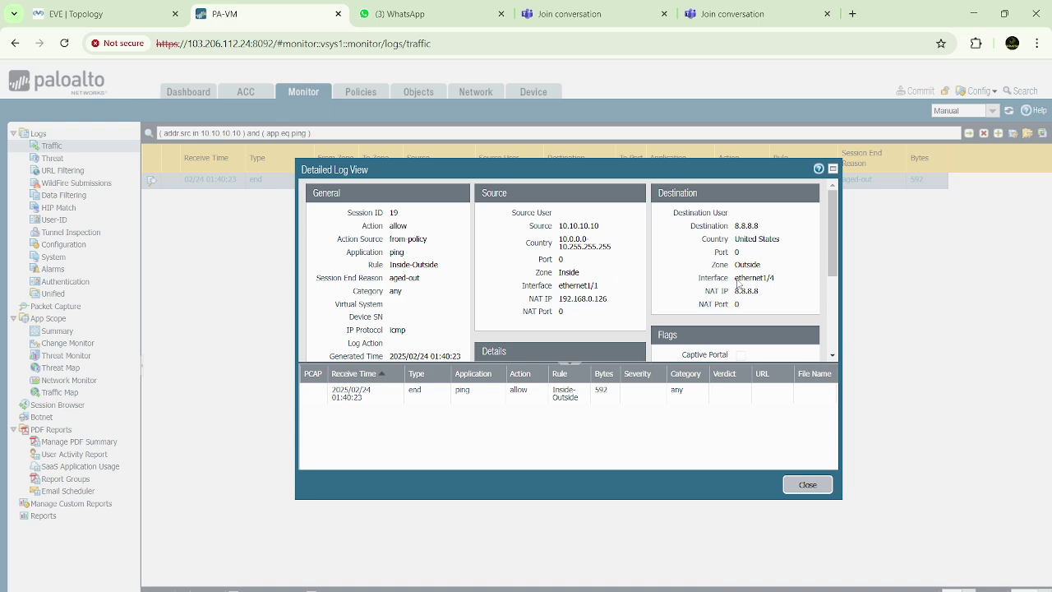
drag(734, 278, 798, 283)
click(654, 273)
scroll(541, 293, down, 2)
scroll(541, 293, up, 2)
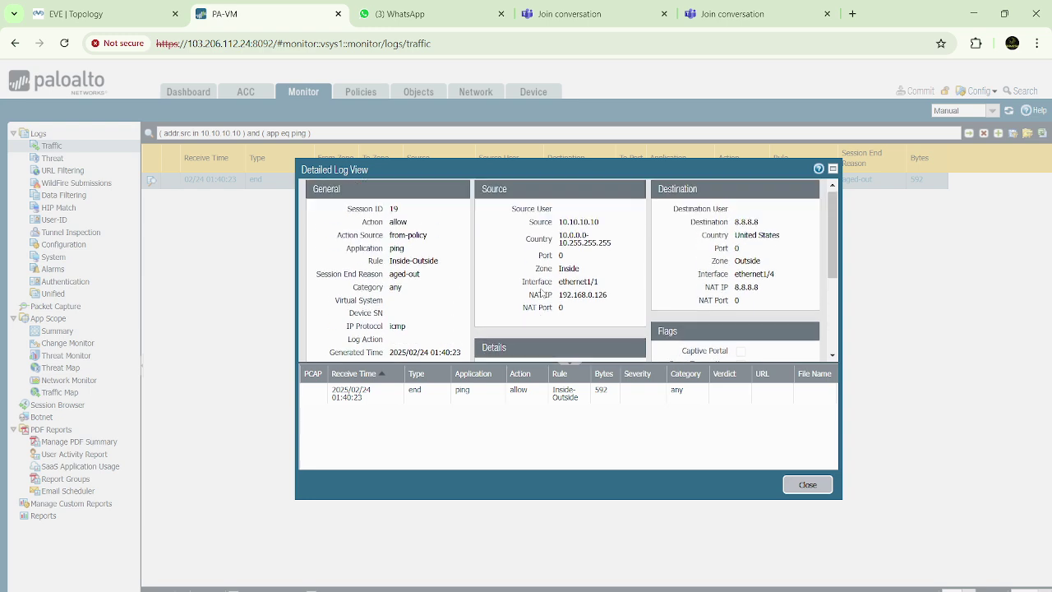
scroll(541, 293, down, 1)
scroll(541, 292, down, 5)
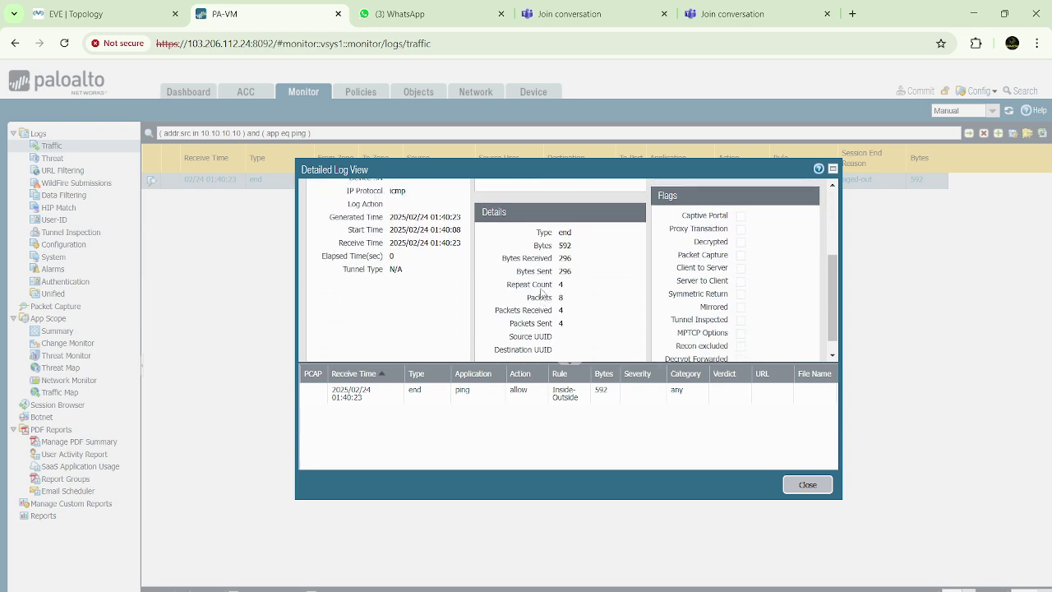
drag(501, 239, 578, 272)
click(598, 249)
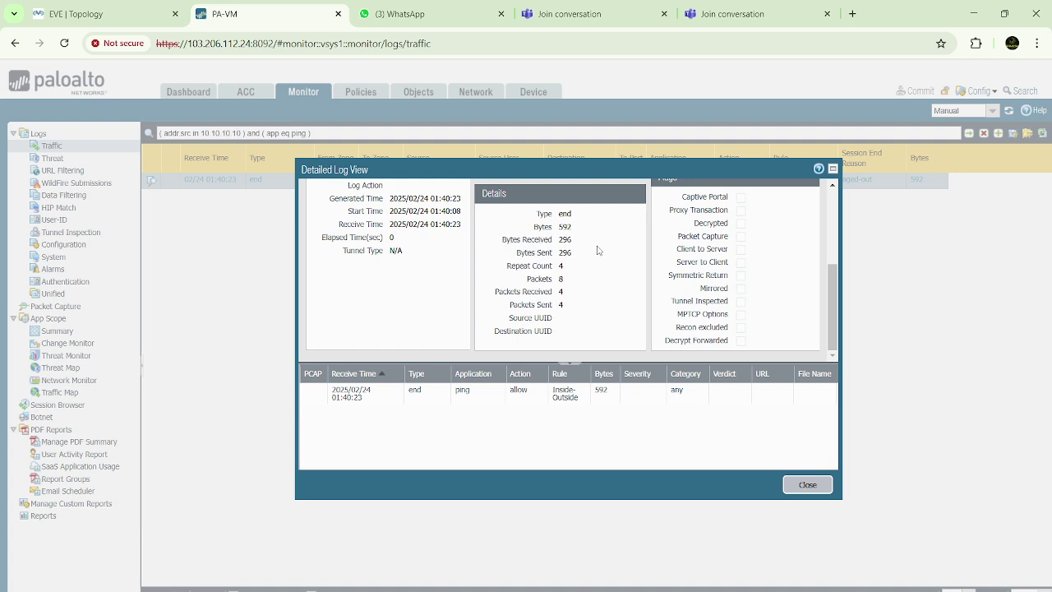
drag(496, 289, 577, 325)
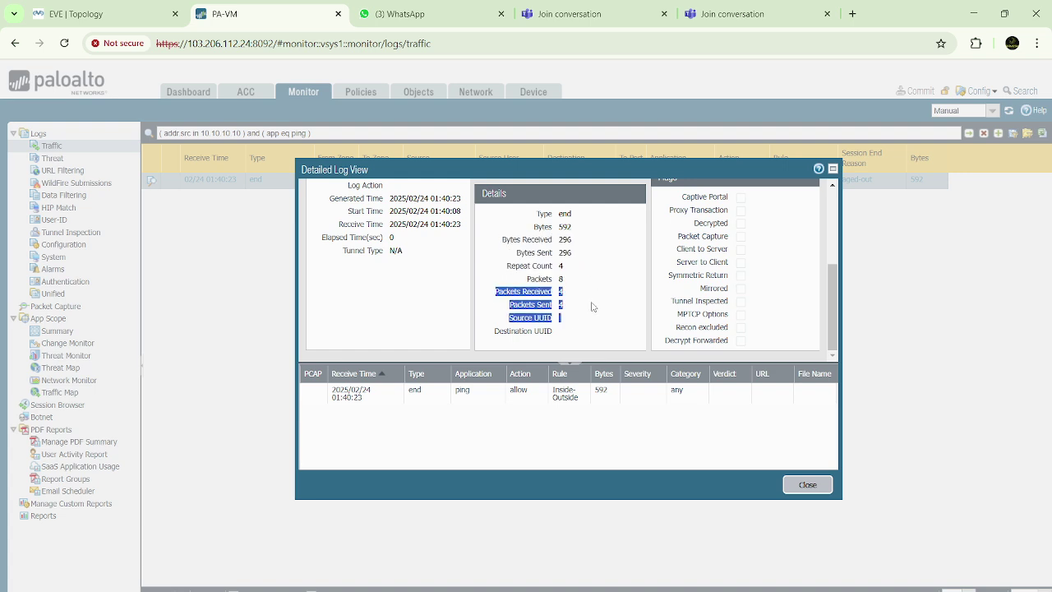
click(594, 306)
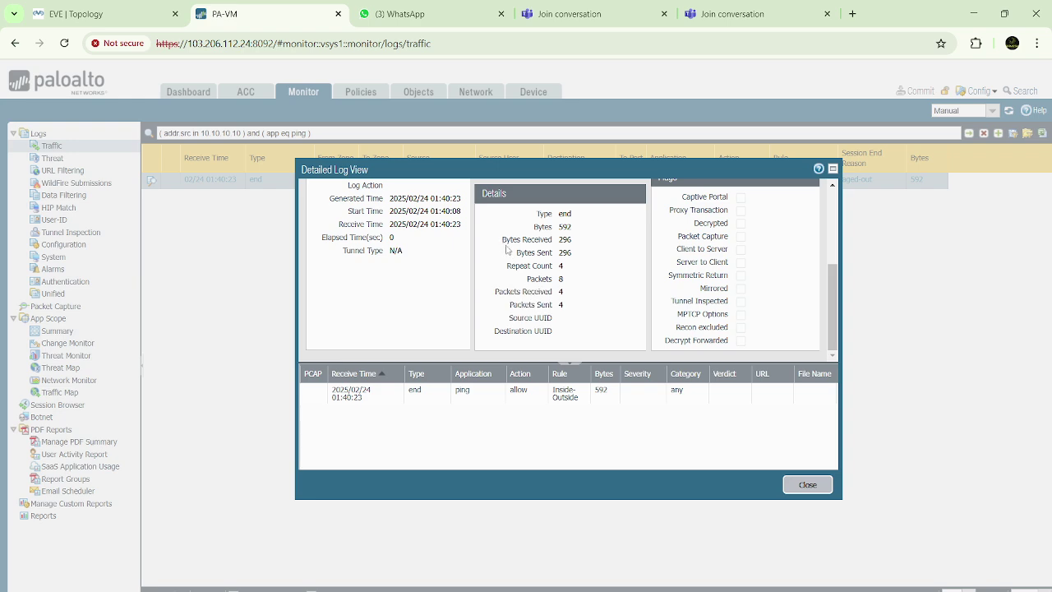
drag(503, 239, 584, 247)
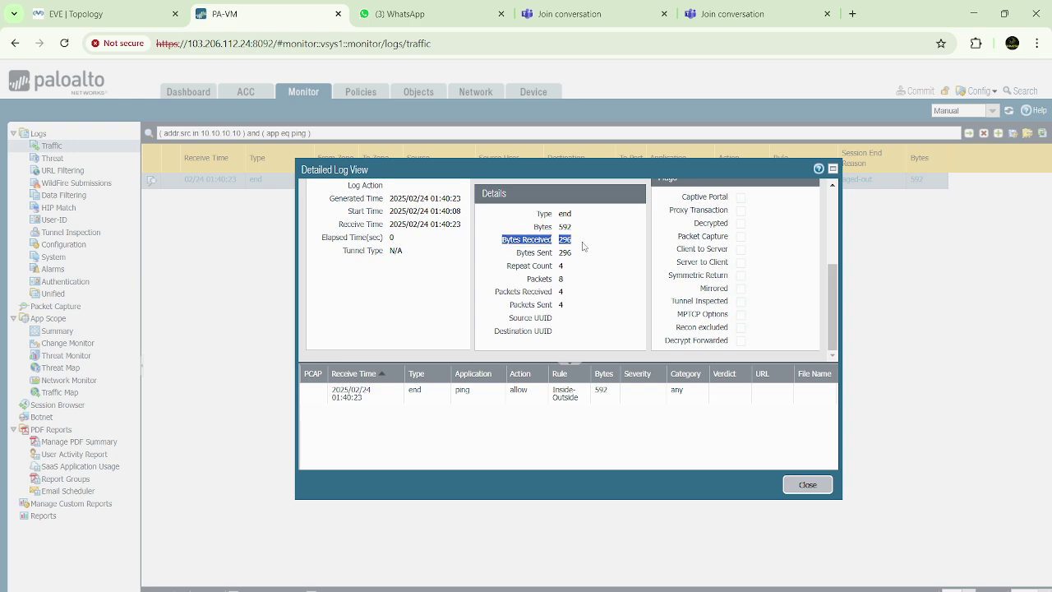
click(515, 257)
drag(502, 239, 592, 247)
drag(514, 253, 587, 255)
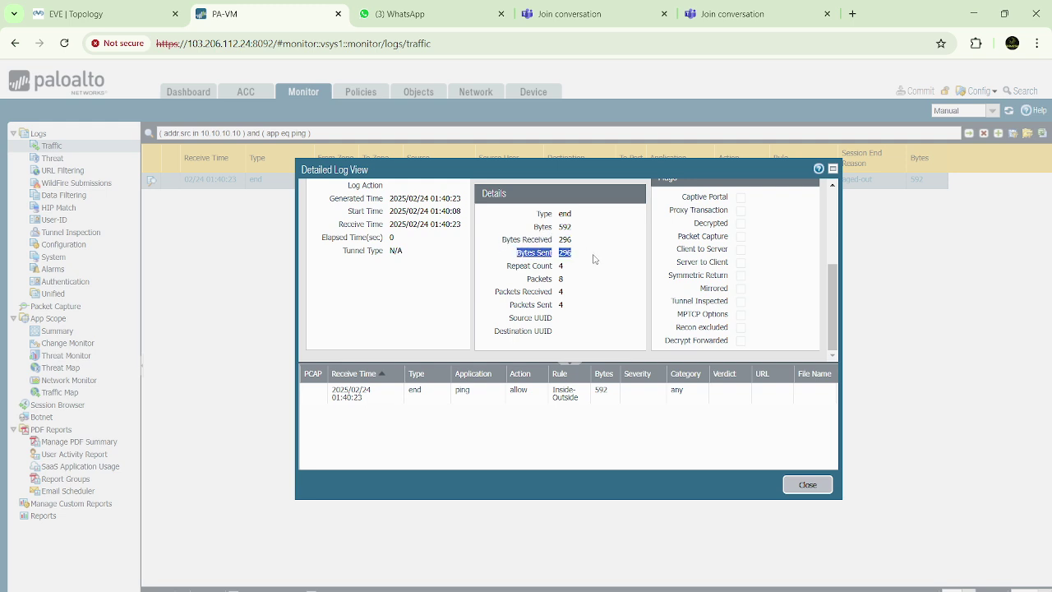
click(596, 257)
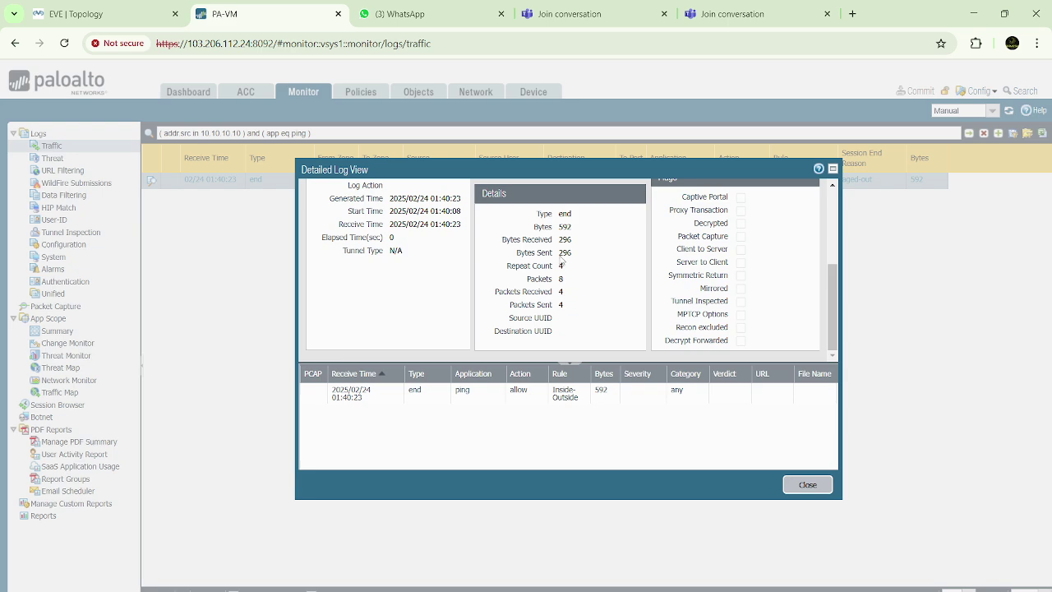
double_click(564, 253)
double_click(564, 239)
click(606, 253)
drag(496, 295, 550, 298)
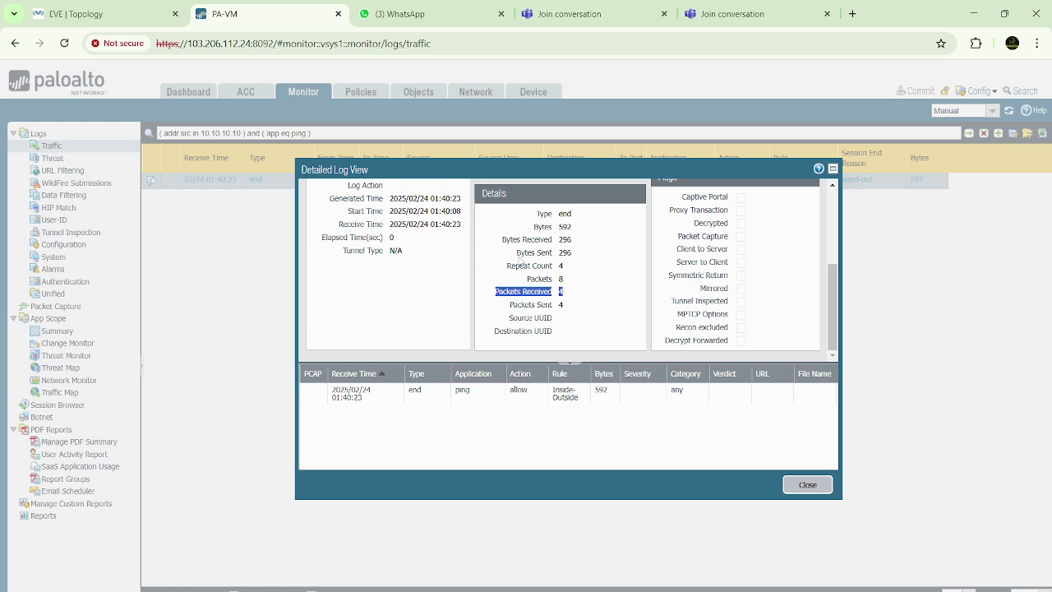
drag(500, 240, 567, 249)
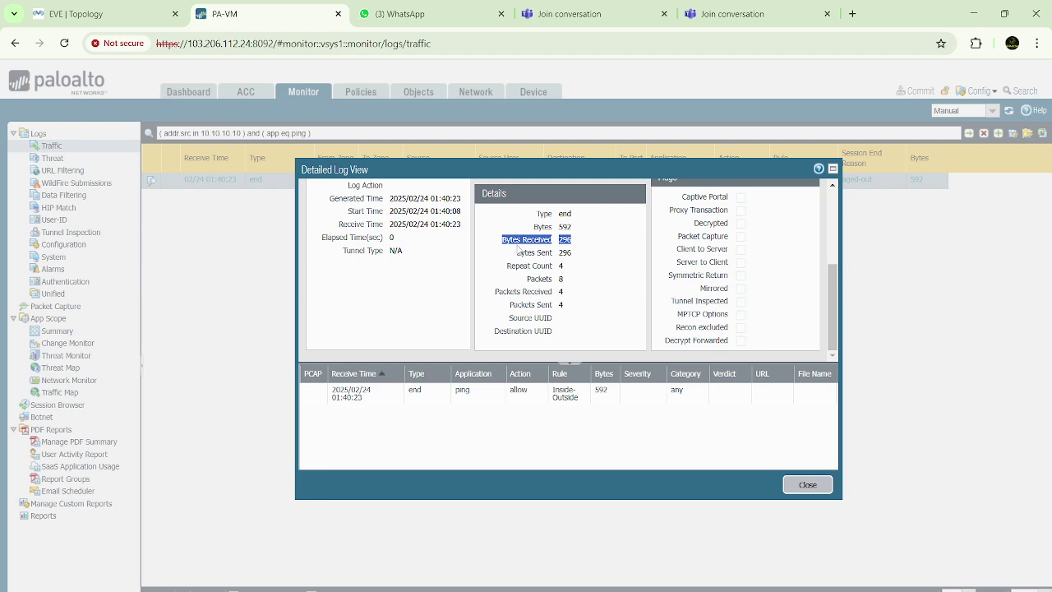
click(523, 245)
double_click(503, 293)
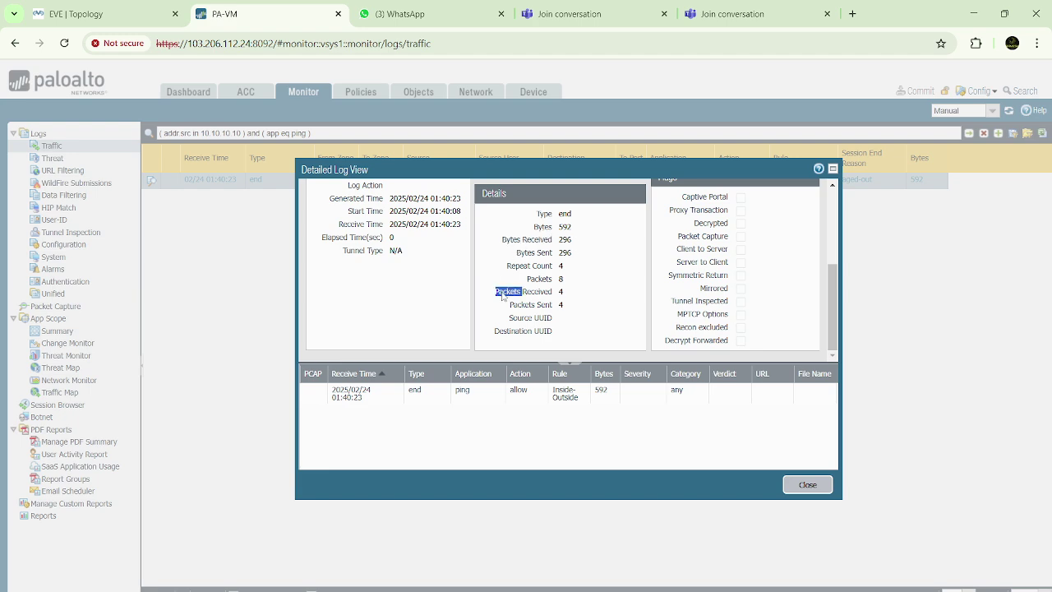
click(511, 246)
drag(503, 243, 582, 265)
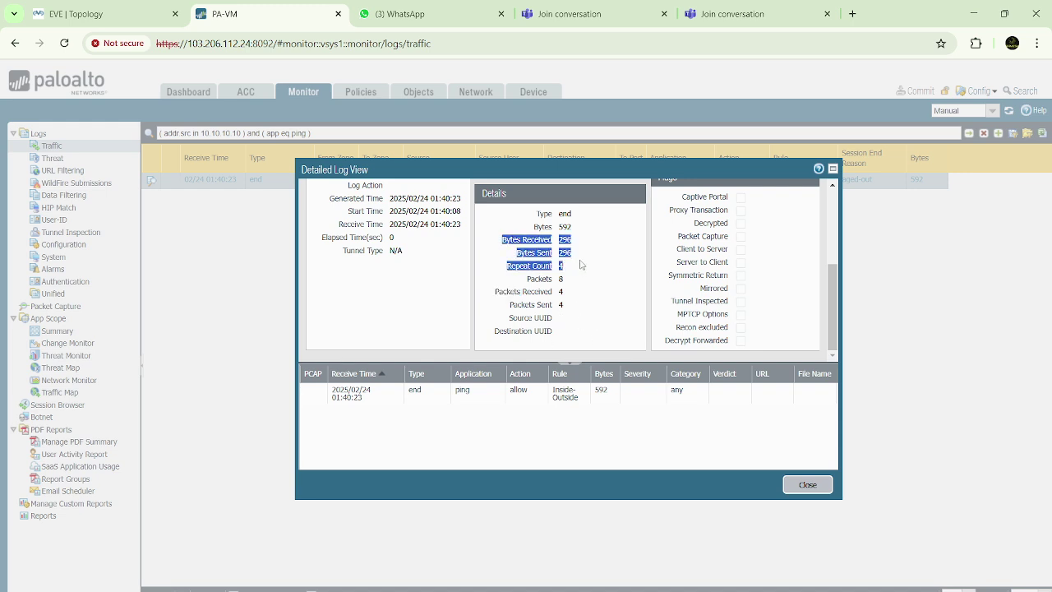
click(555, 257)
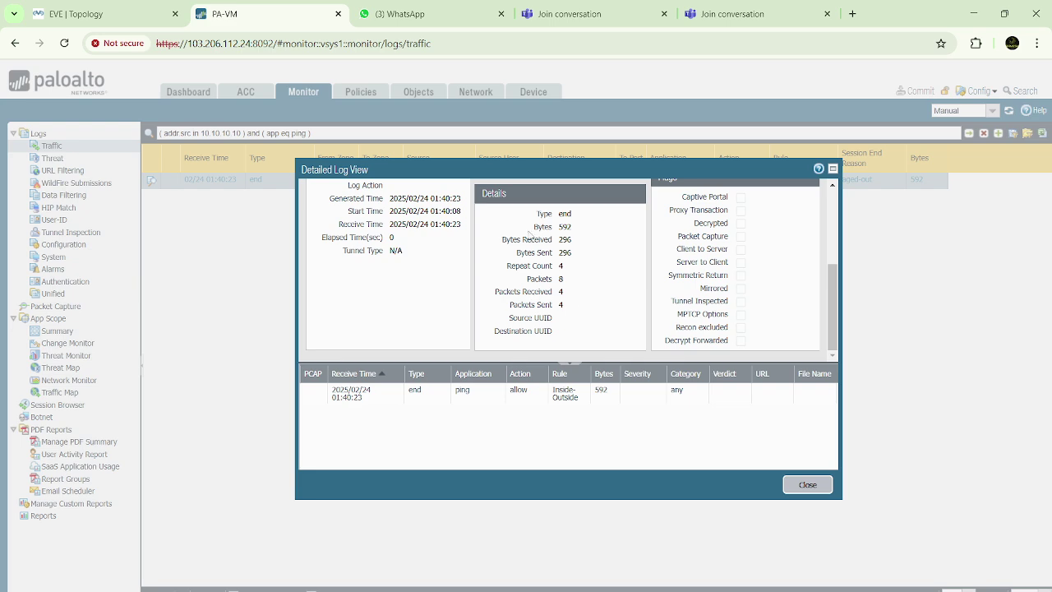
scroll(606, 292, up, 5)
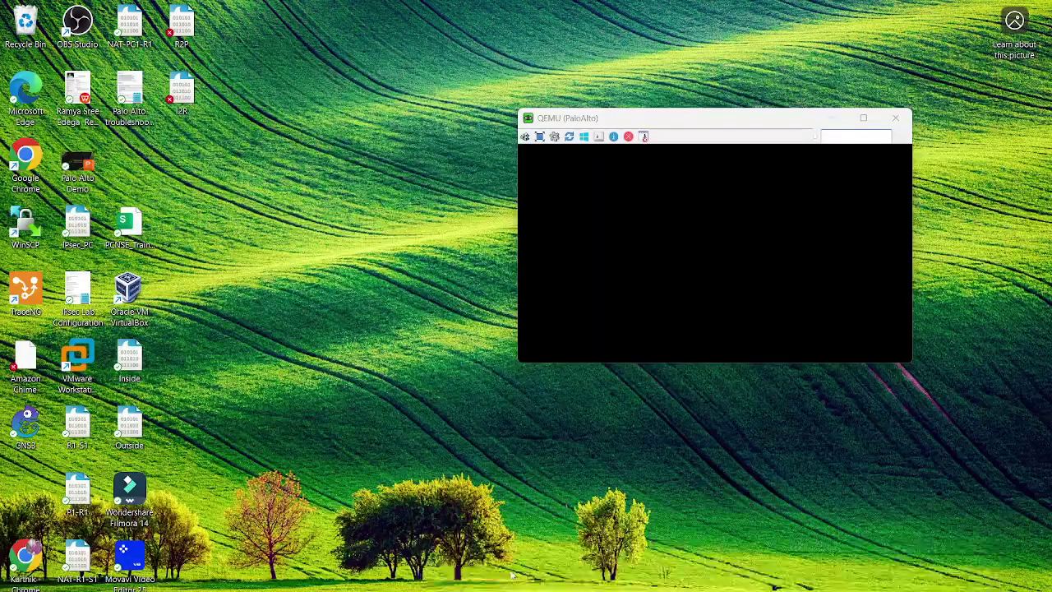
Run 'show session all' on the PA-VM CLI and page through the sessions from 10.10.10.10
click(512, 575)
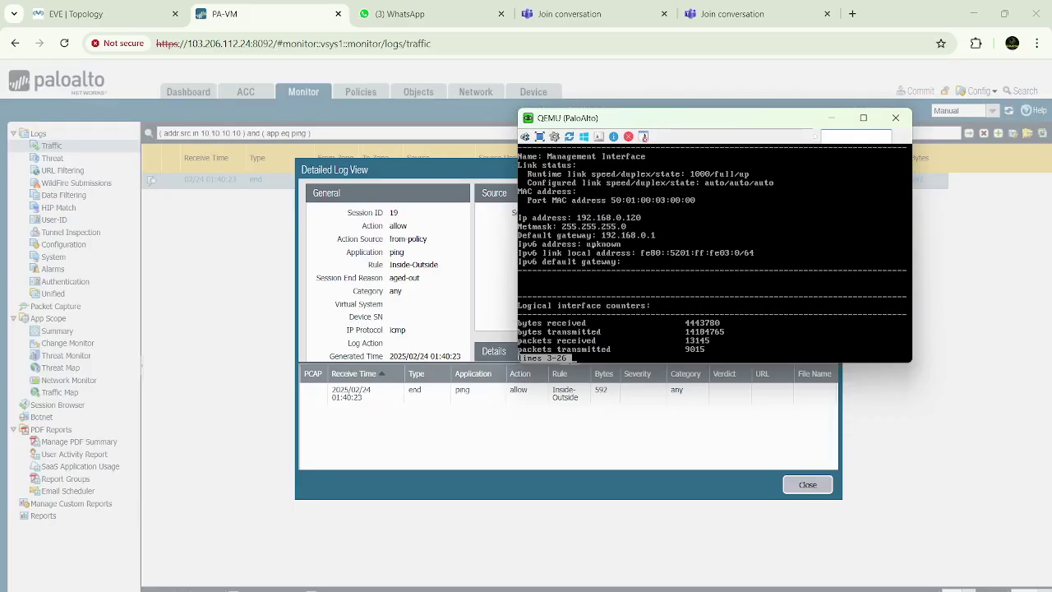
key(Return)
key(Return)
key(Return)
key(Return)
key(Return)
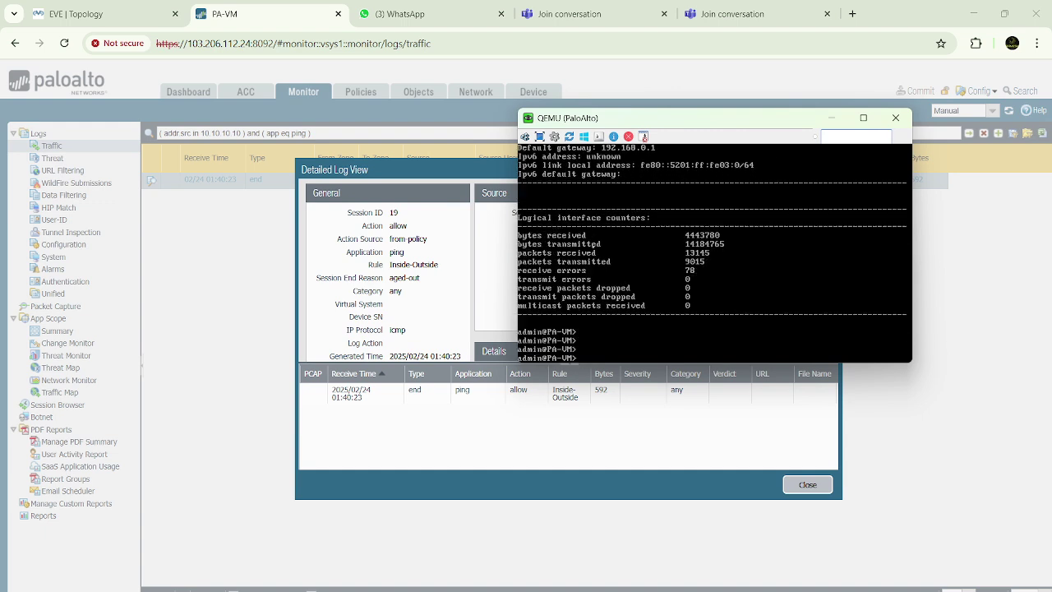
key(Return)
key(Return)
key(Return)
key(Return)
key(Return)
key(Return)
key(Return)
key(Return)
key(Return)
key(Return)
key(Return)
key(Return)
key(Return)
key(Return)
key(Return)
key(Return)
key(Return)
key(Return)
key(Return)
key(Return)
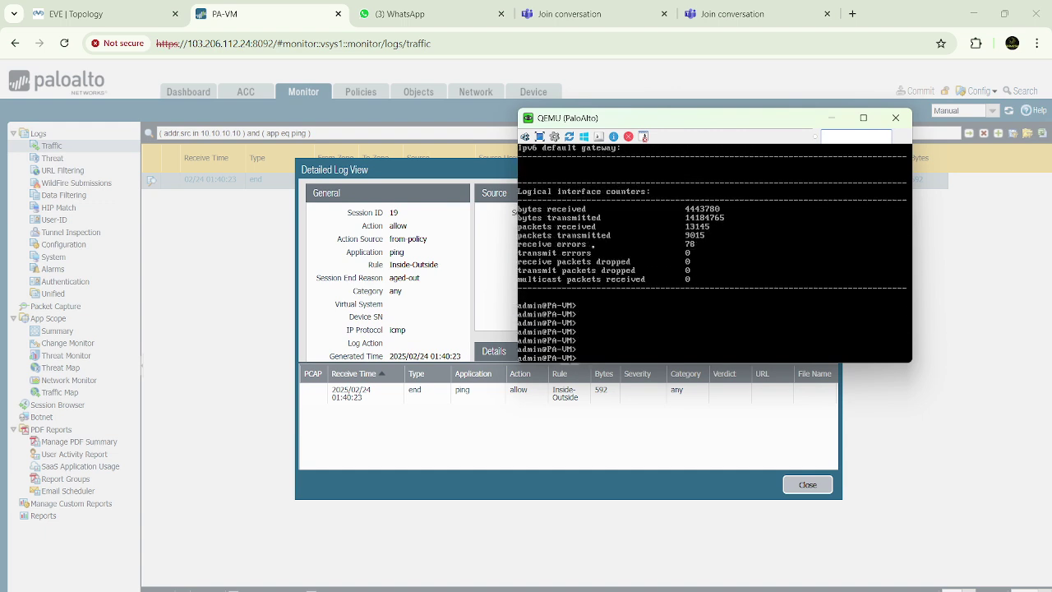
text(sh)
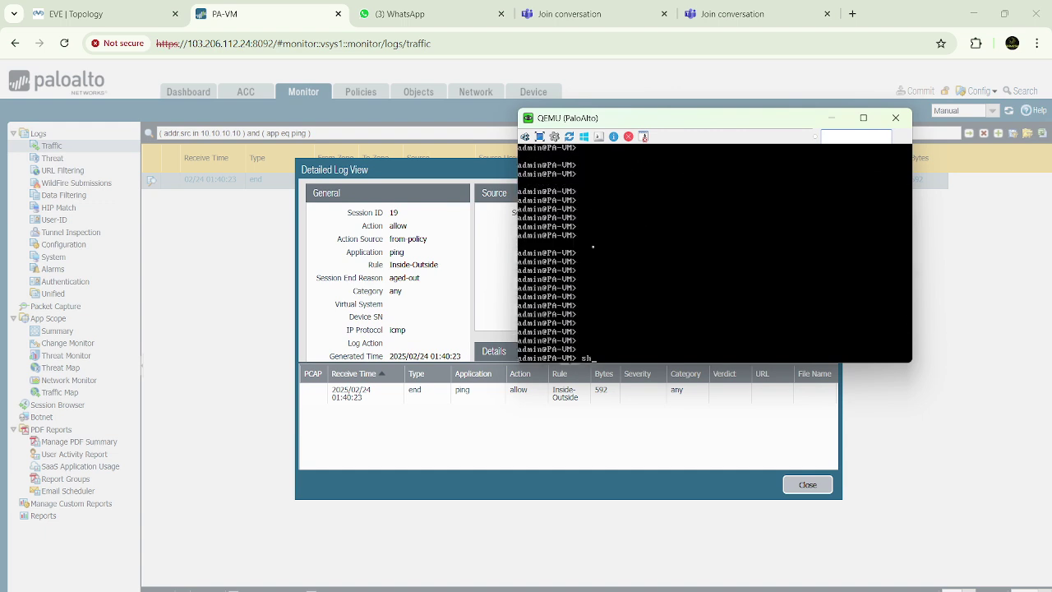
text(ow session all)
key(Return)
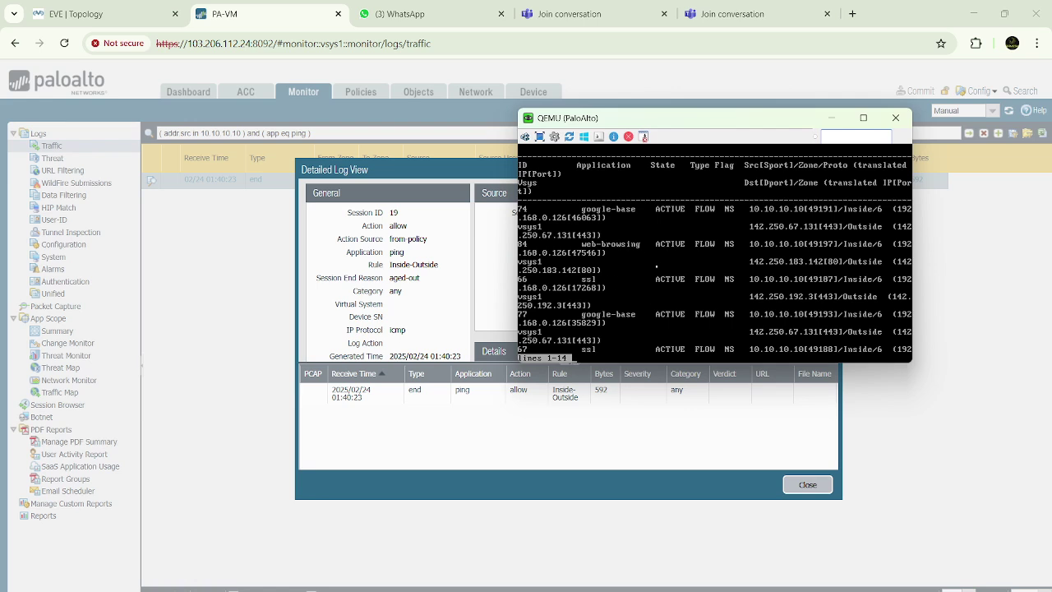
key(space)
key(space)
key(space)
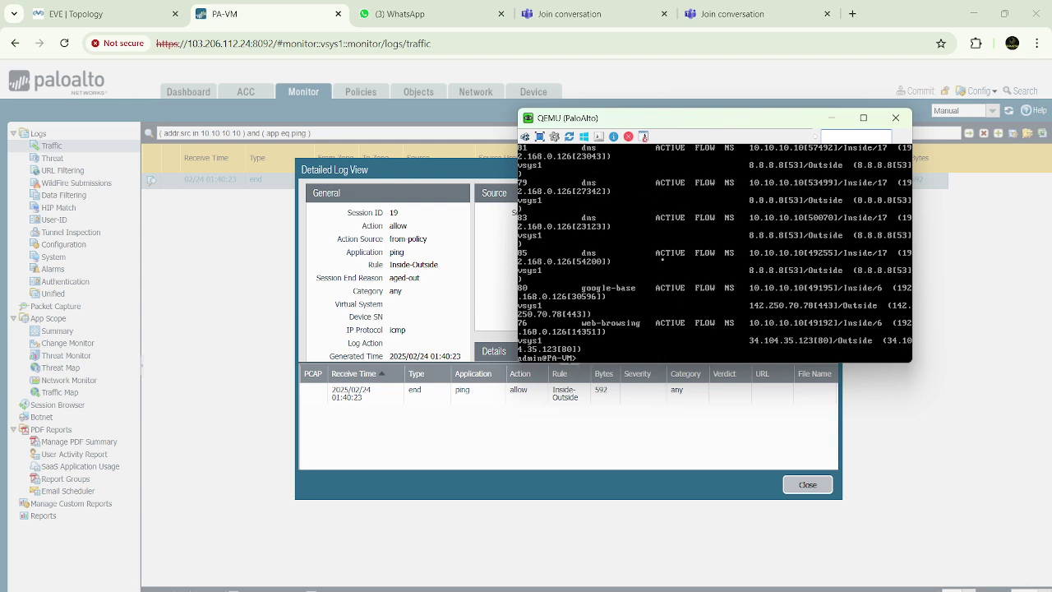
key(Return)
key(Return)
key(Return)
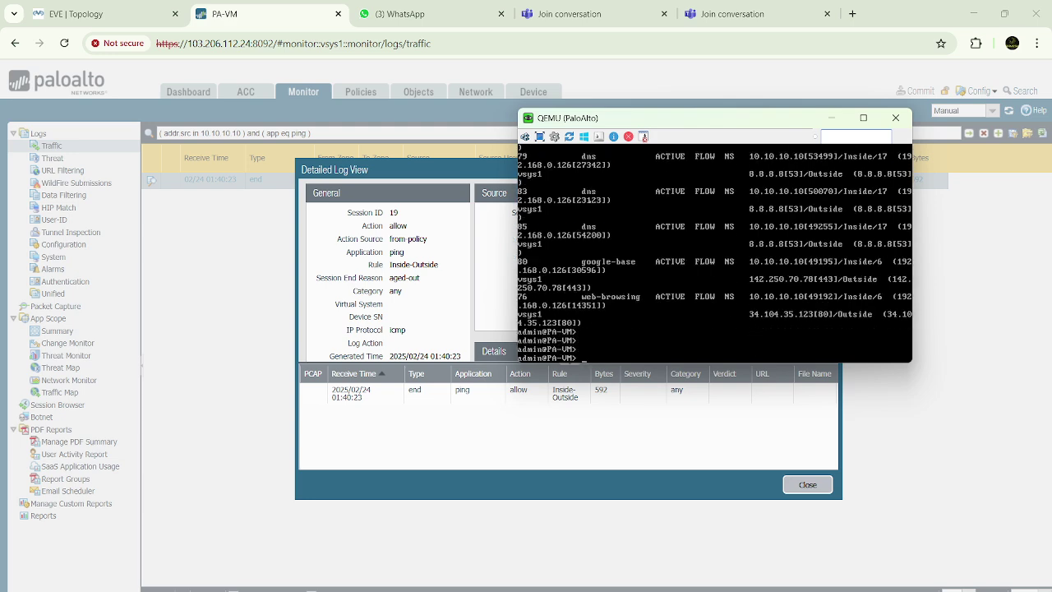
Run 'show session id 76' to detail the 10.10.10.10 to 34.104.35.123 port 80 flow
click(863, 118)
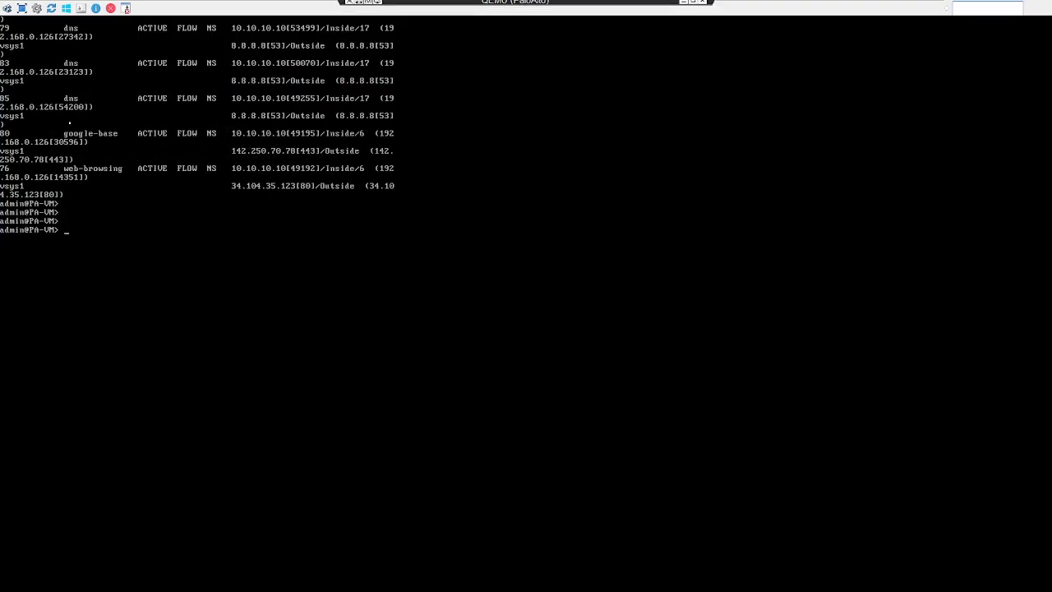
mouse_move(500, 5)
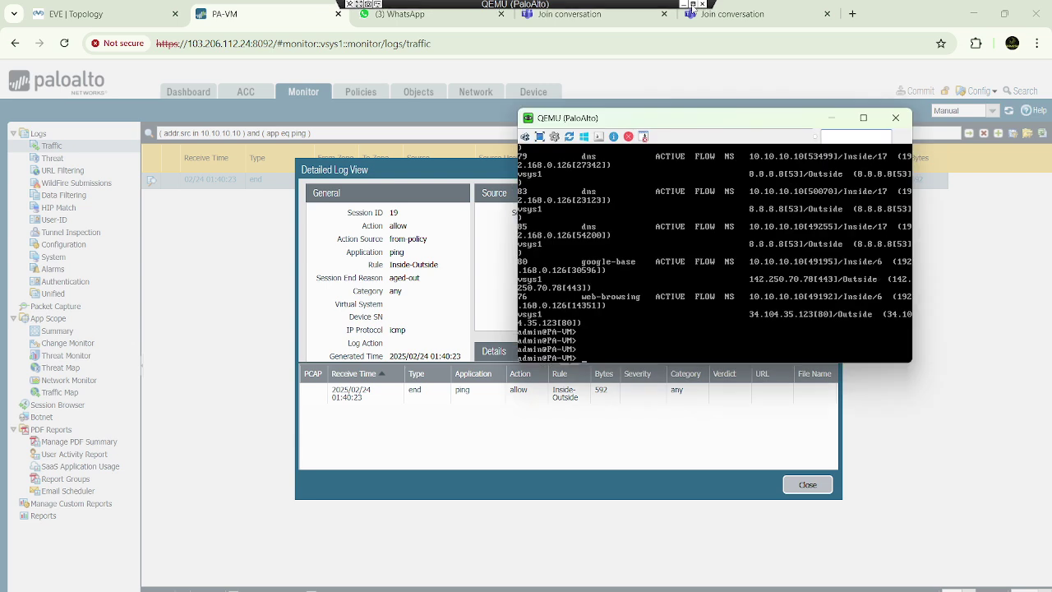
click(692, 6)
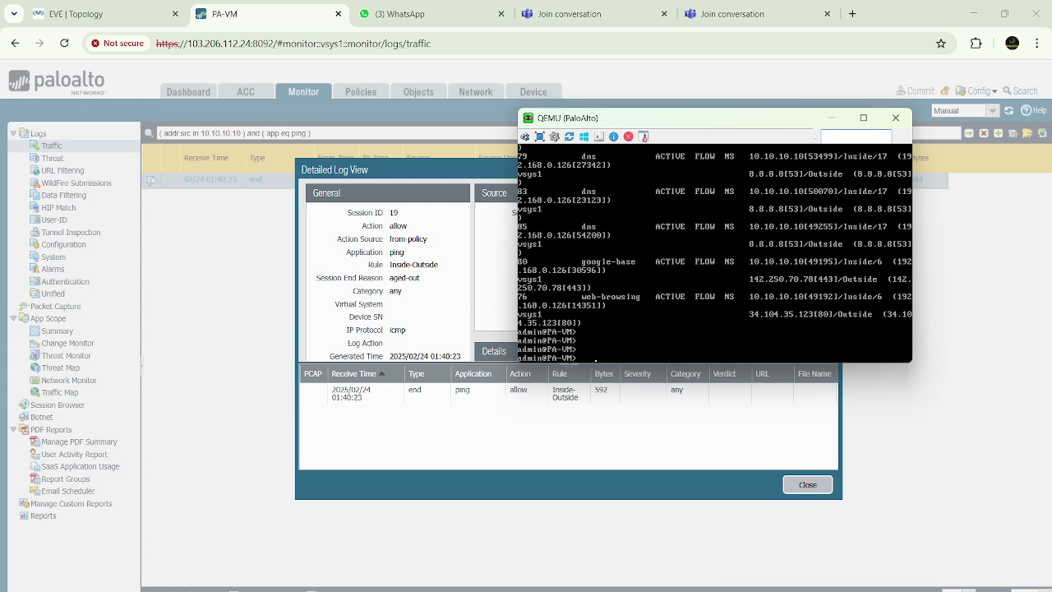
key(Return)
key(Return)
key(Return)
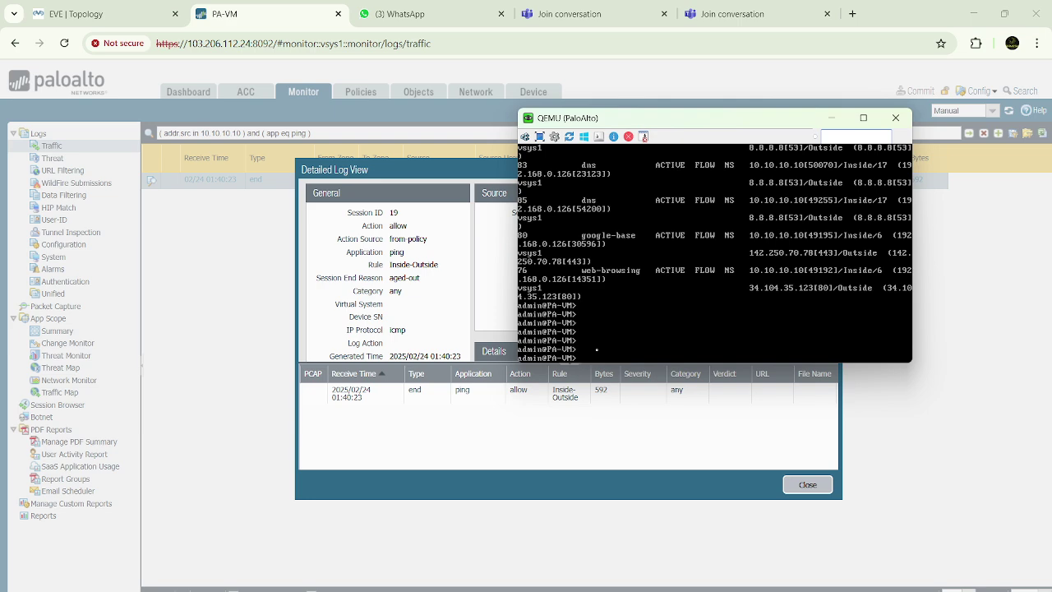
text(show session)
text(76)
key(Return)
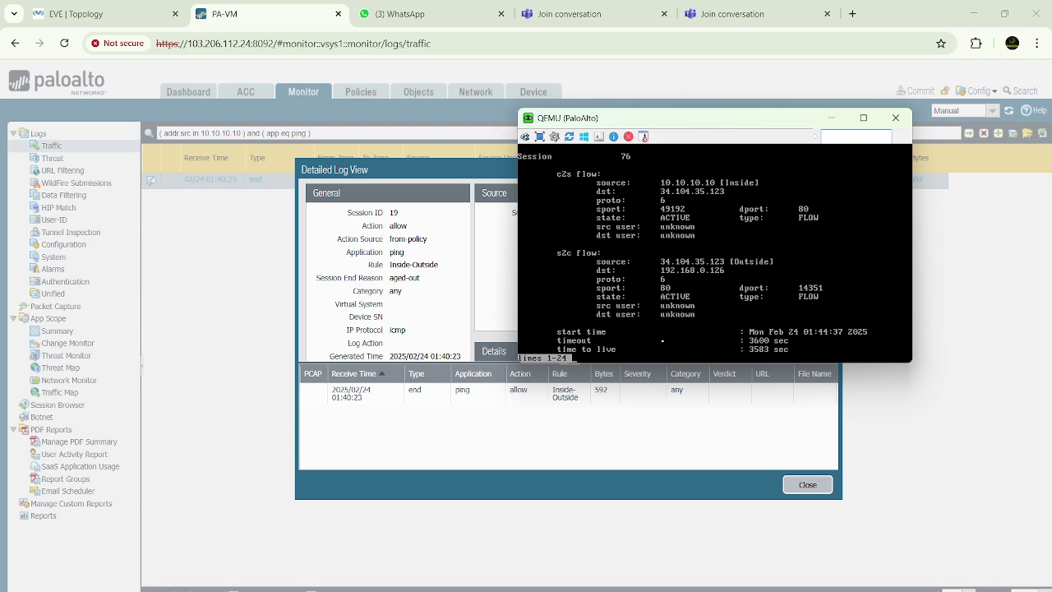
Page through session 76's details, quit the pager with q, and return to the Detailed Log View
key(space)
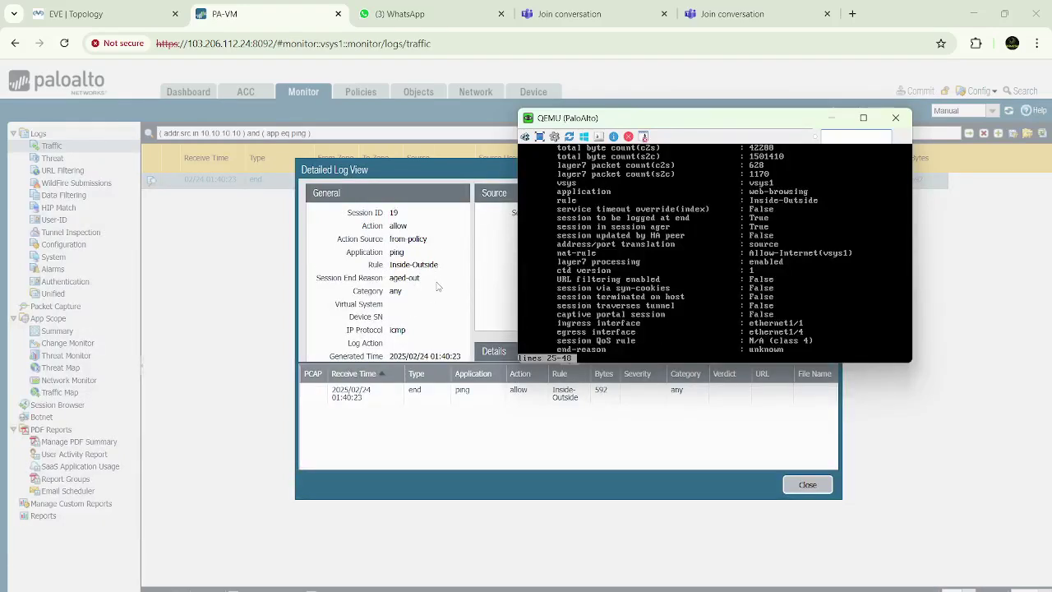
click(439, 286)
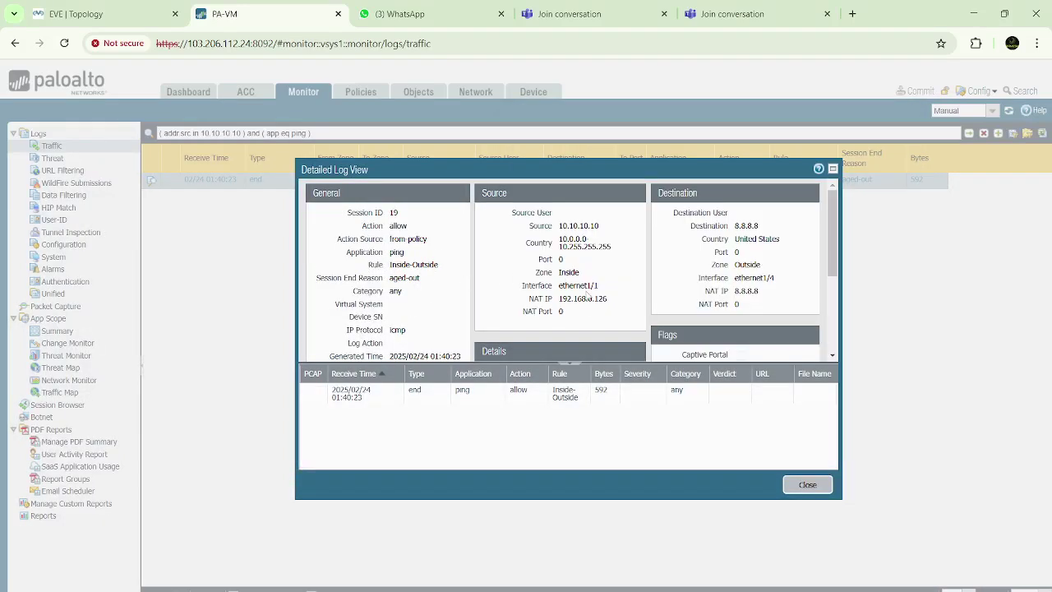
key(alt+Tab)
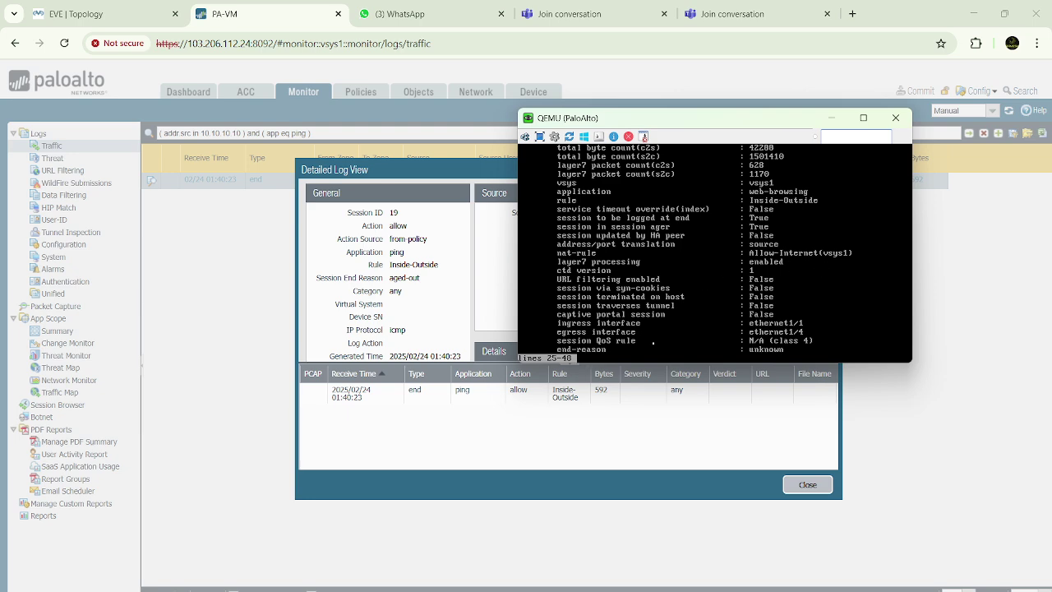
key(q)
key(Return)
key(Return)
key(Return)
key(Return)
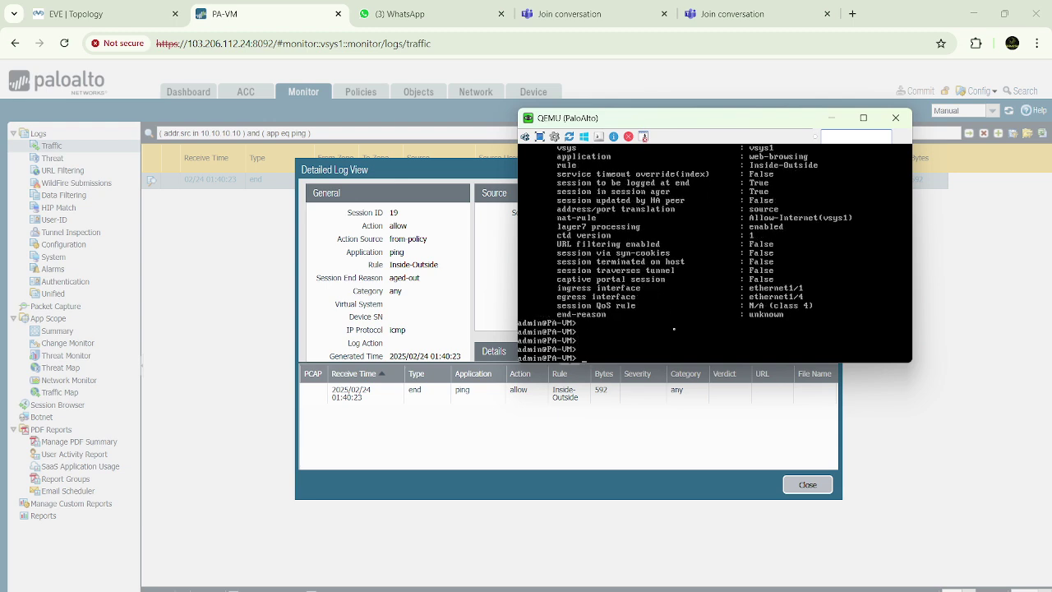
click(500, 272)
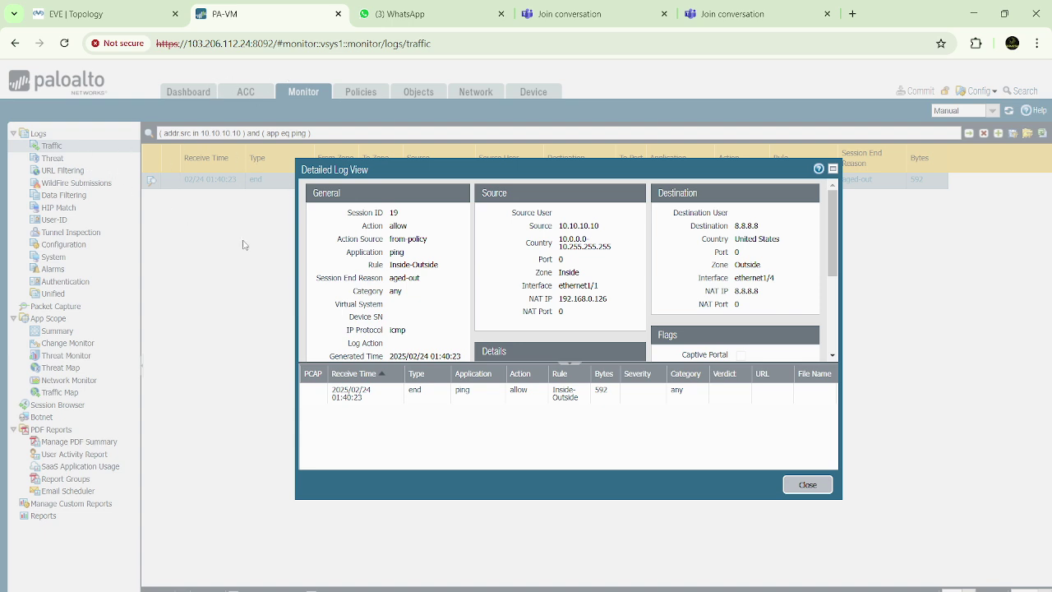
Highlight the Inside-Outside rule and NAT IP 192.168.0.126 in the ping session's log view
drag(391, 268, 445, 269)
click(449, 273)
click(443, 270)
drag(559, 301, 622, 306)
click(620, 293)
drag(558, 300, 622, 299)
click(625, 276)
Scroll down to the session counters, then bring the PA-VM console back in front
scroll(542, 301, down, 1)
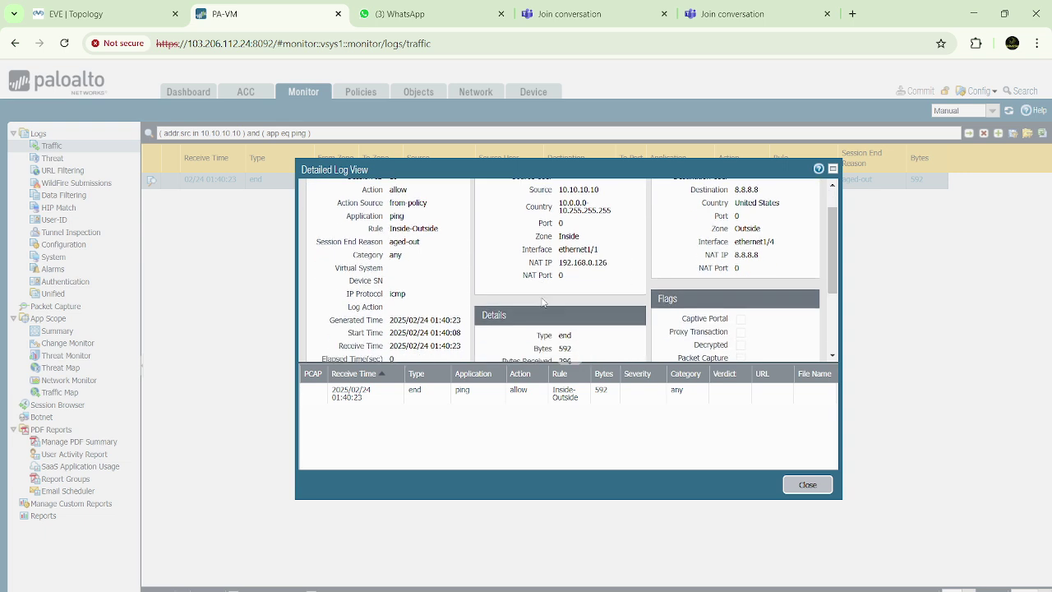
scroll(541, 303, down, 2)
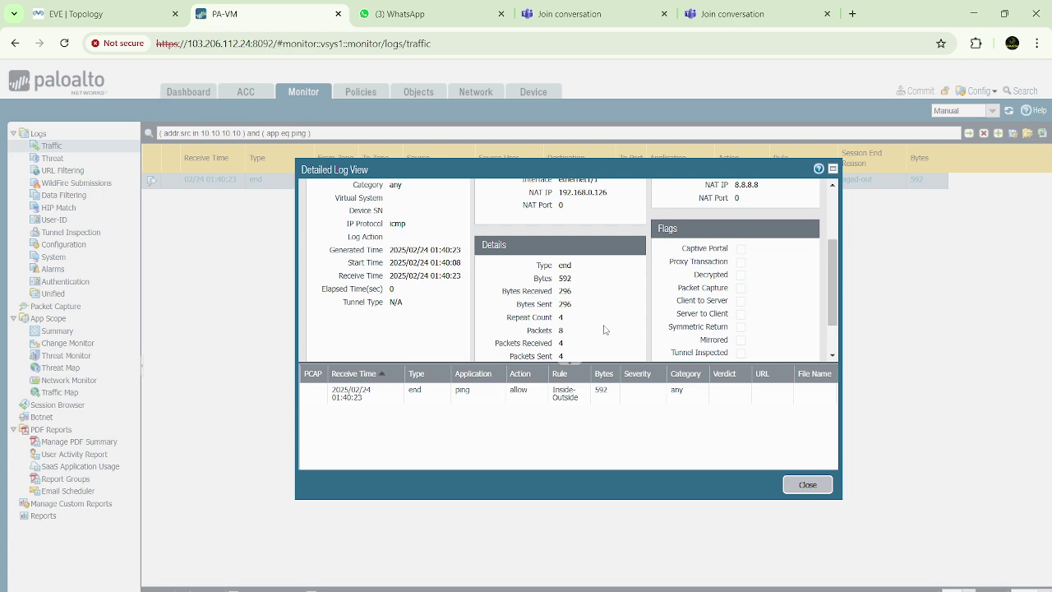
scroll(605, 329, down, 2)
mouse_move(680, 590)
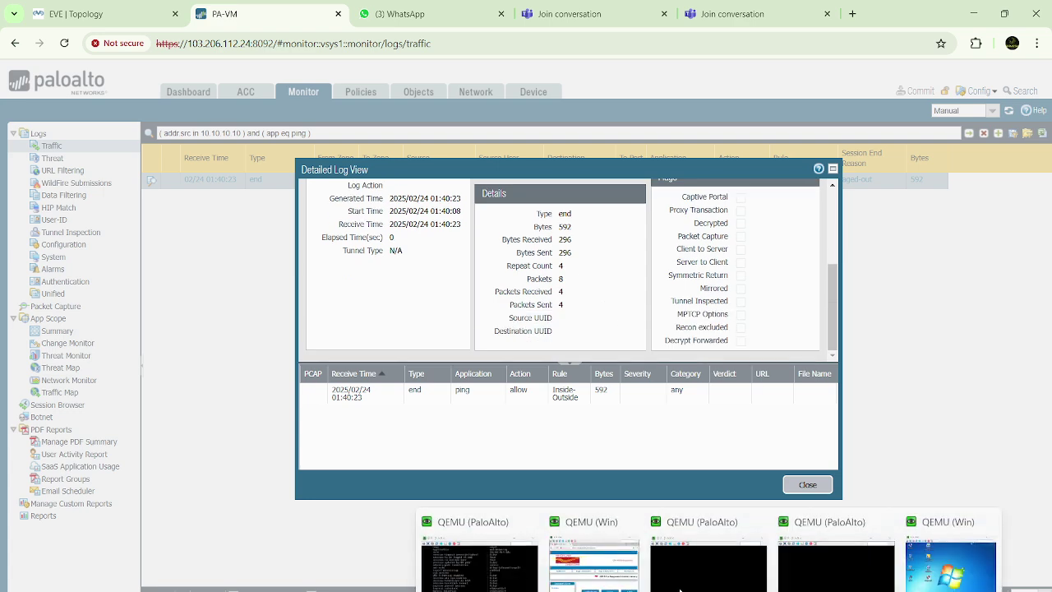
click(485, 567)
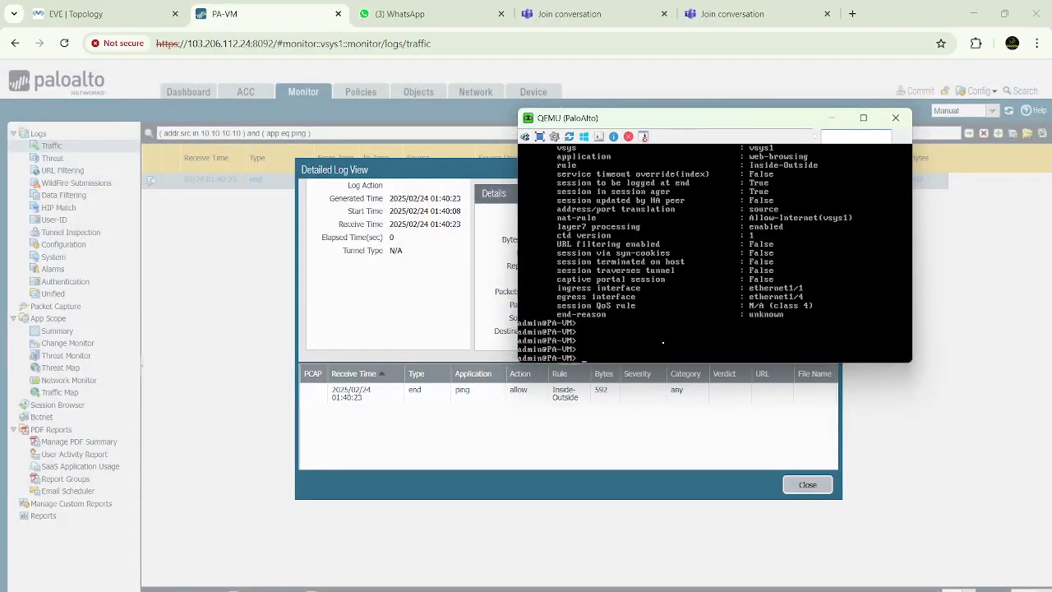
Filter sessions from 10.10.10.10 to 8.8.8.8 (No Active Sessions), then show the Windows client
key(Return)
key(Return)
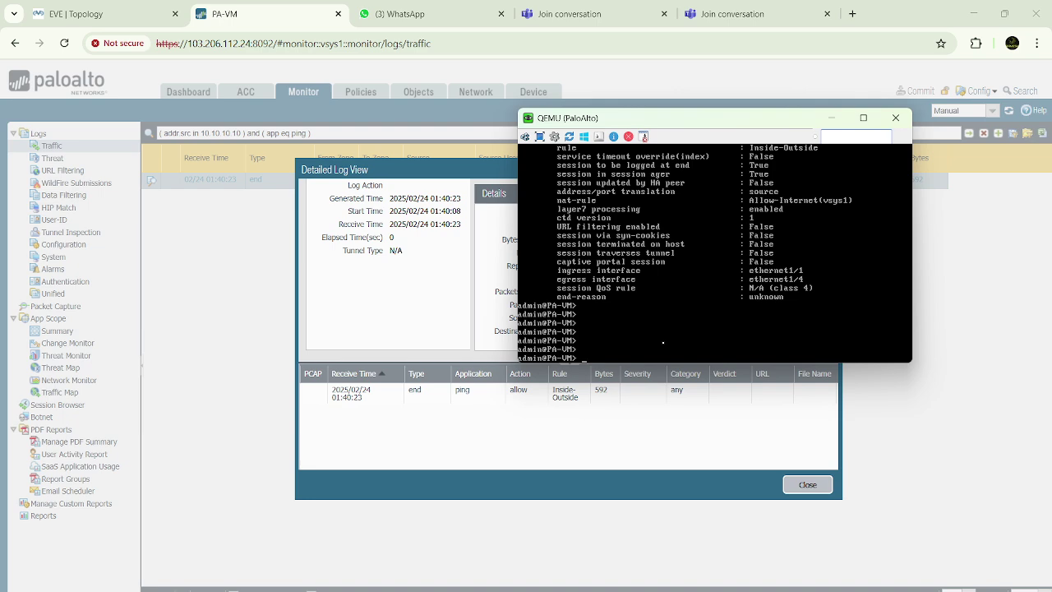
text(show session all filter source 10.10.10.10)
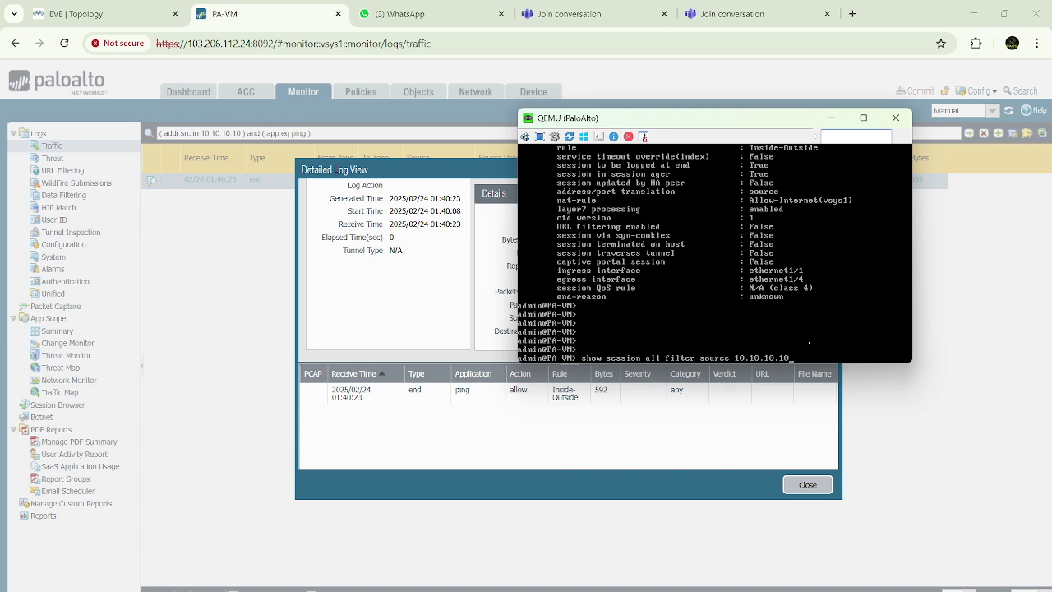
text(destination 0.0.0.0)
key(Return)
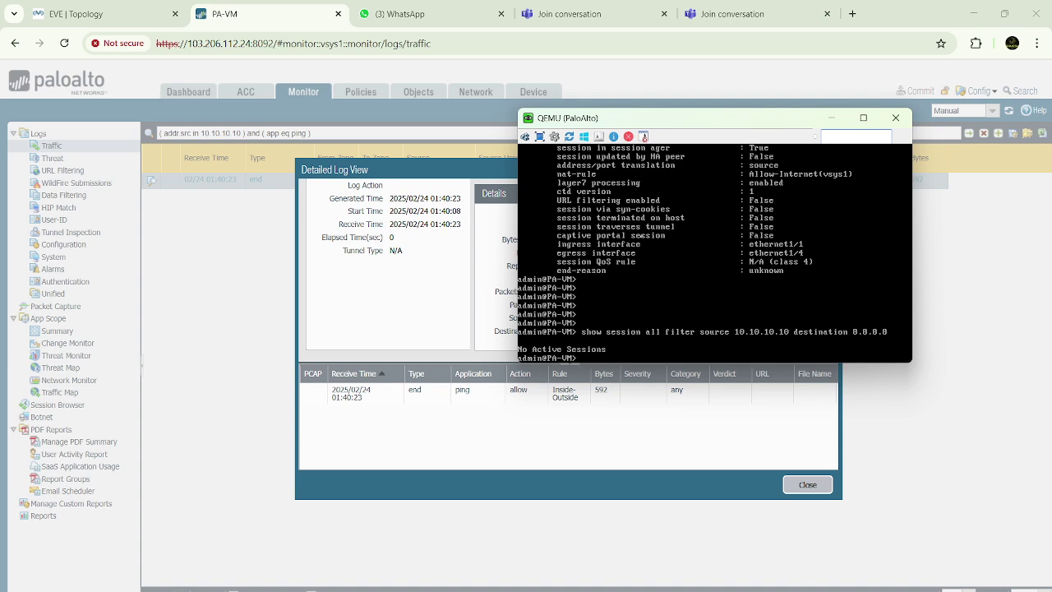
mouse_move(494, 585)
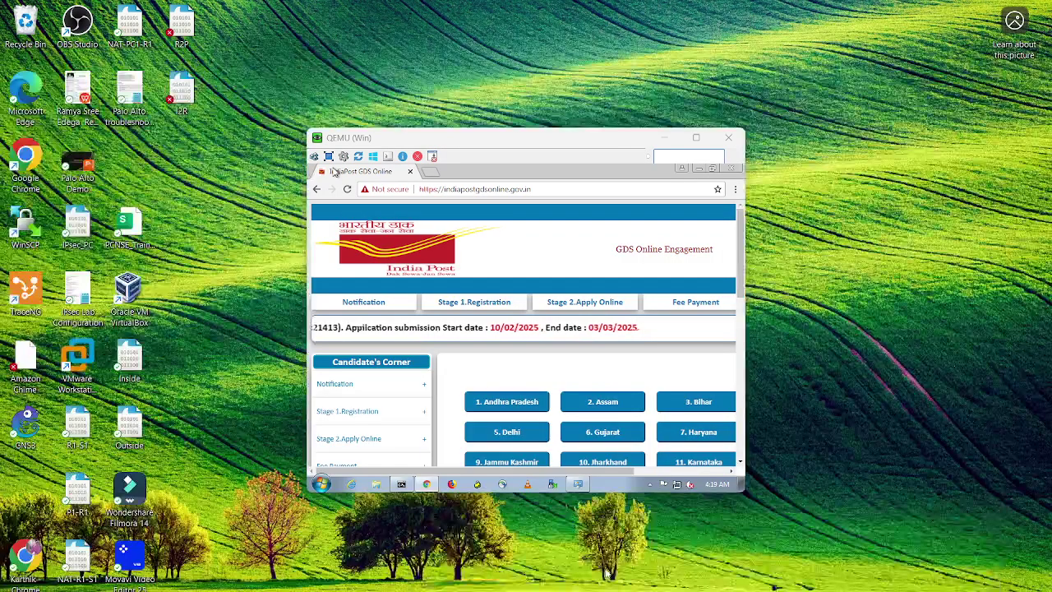
click(693, 553)
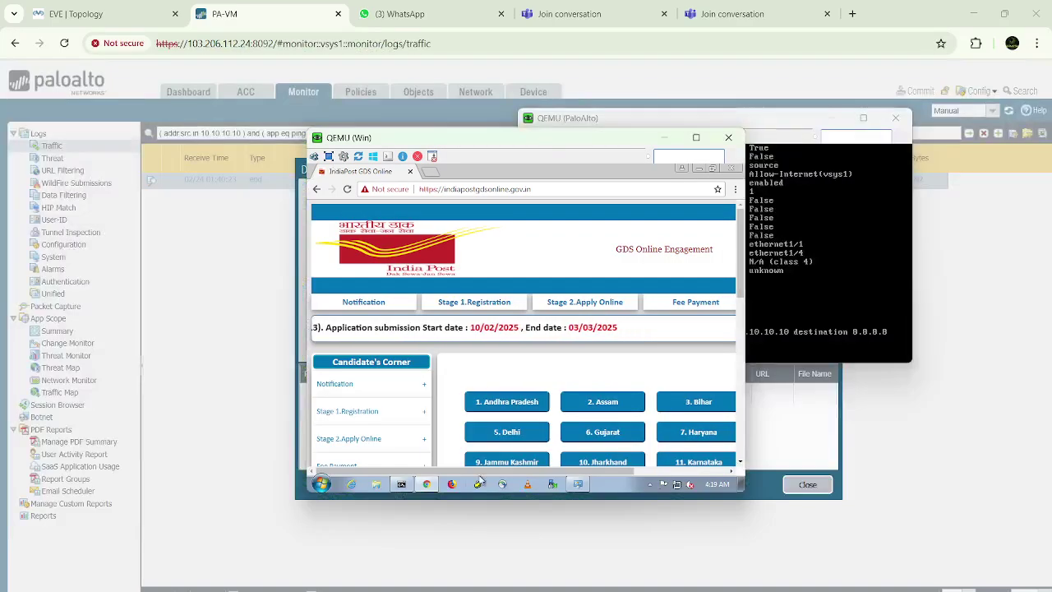
Rerun ping 8.8.8.8 from the Windows client's Command Prompt
click(401, 484)
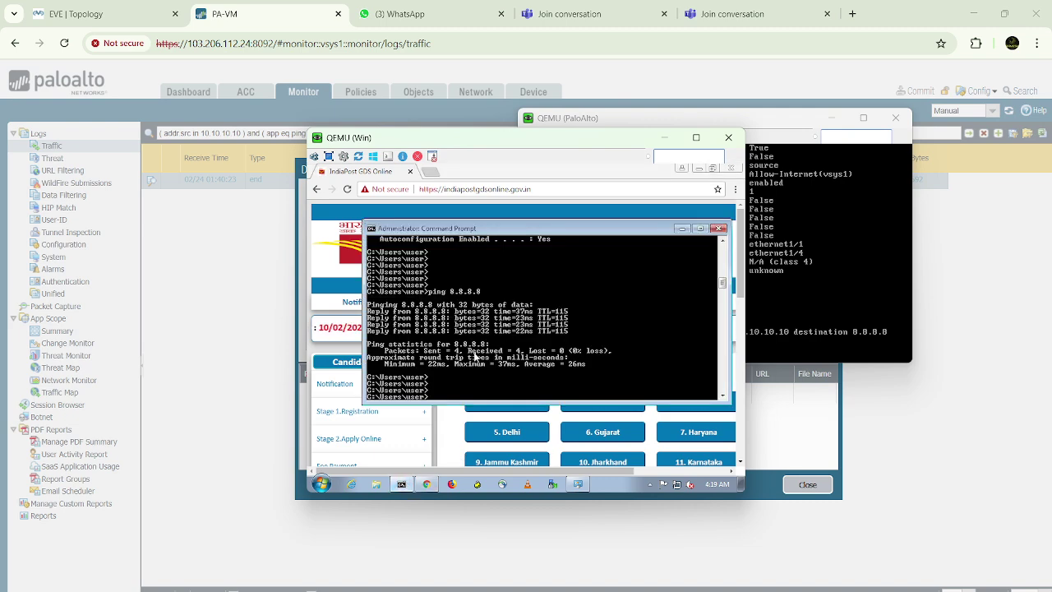
key(Up)
key(Return)
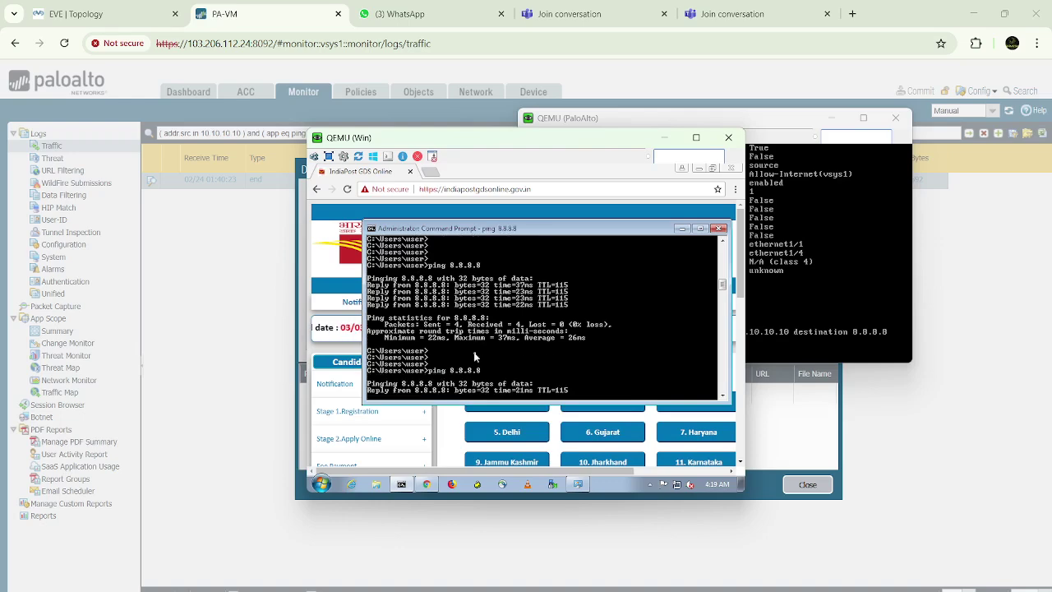
Rerun the PA-VM session lookup, now listing four ping sessions (IDs 100–103) to 8.8.8.8
key(alt+Tab)
key(Up)
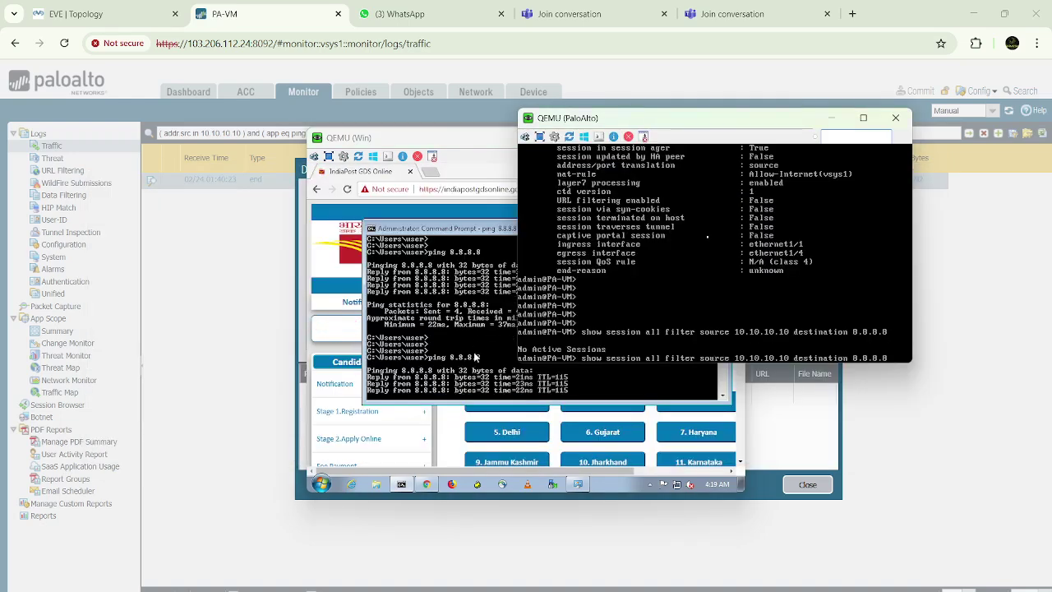
key(Return)
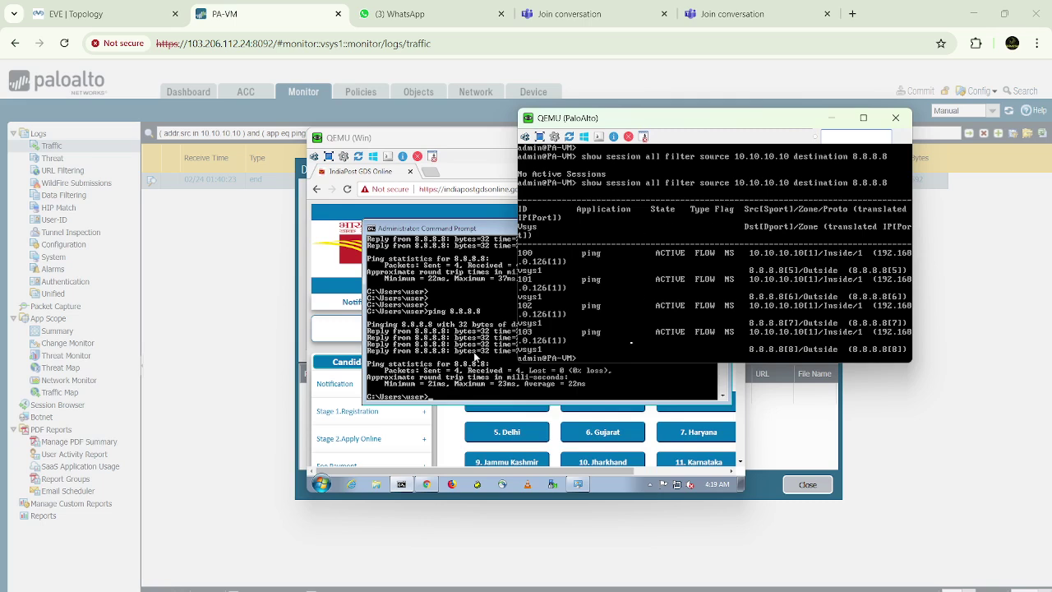
Show session 100 details (NAT to 192.168.0.126, aged out), then minimize the client's Command Prompt
text(show session id)
text(100)
key(Return)
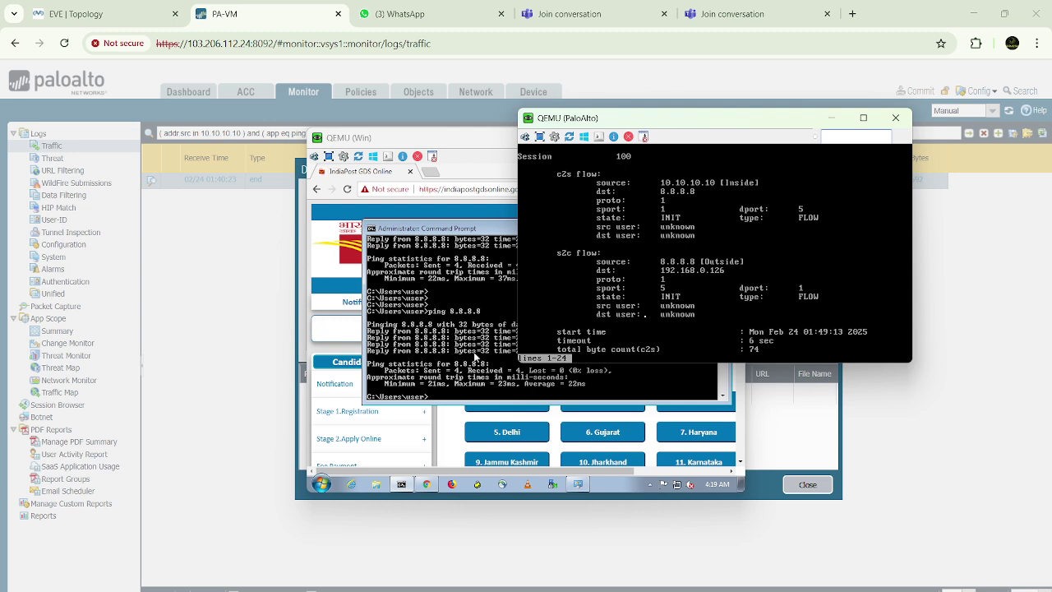
key(space)
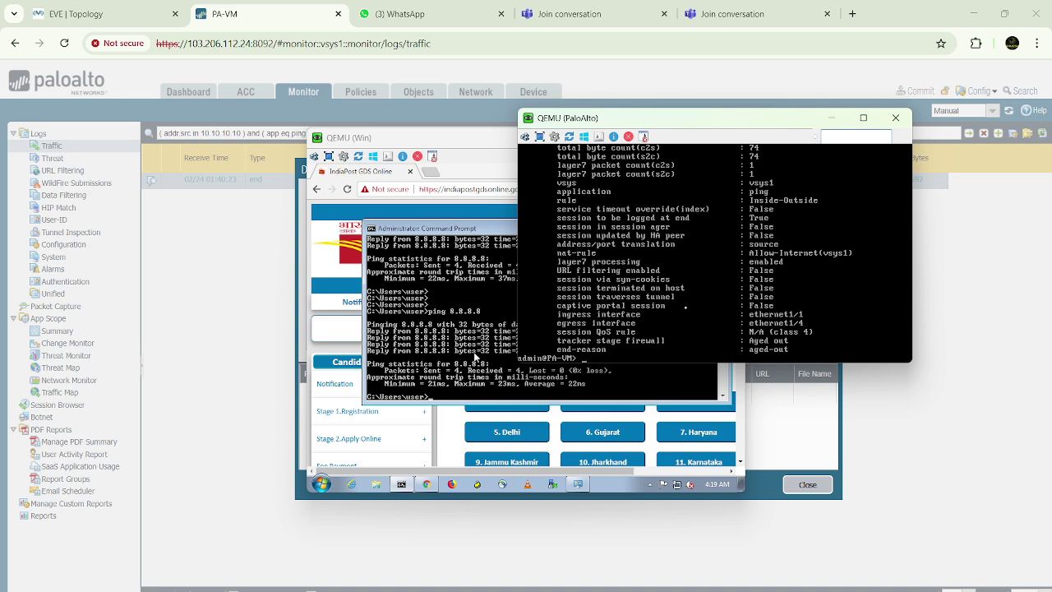
key(Return)
key(Return)
key(Return)
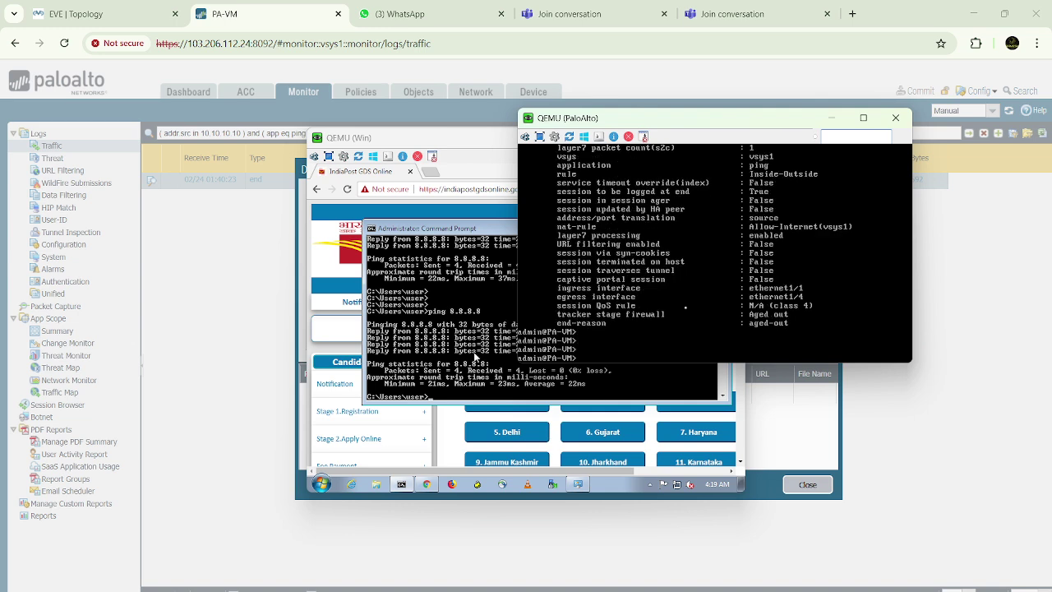
click(475, 356)
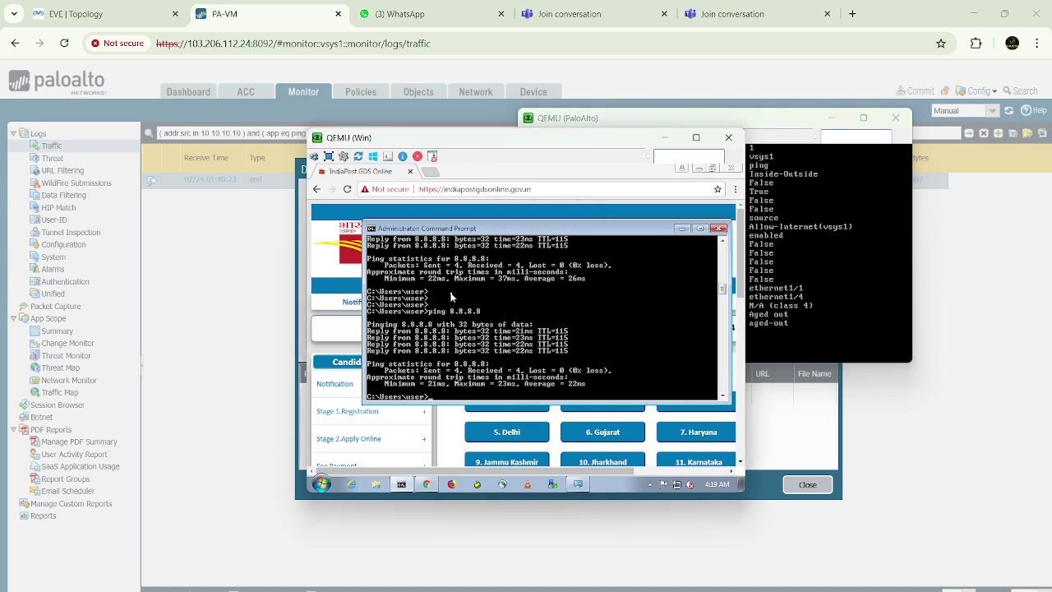
click(681, 227)
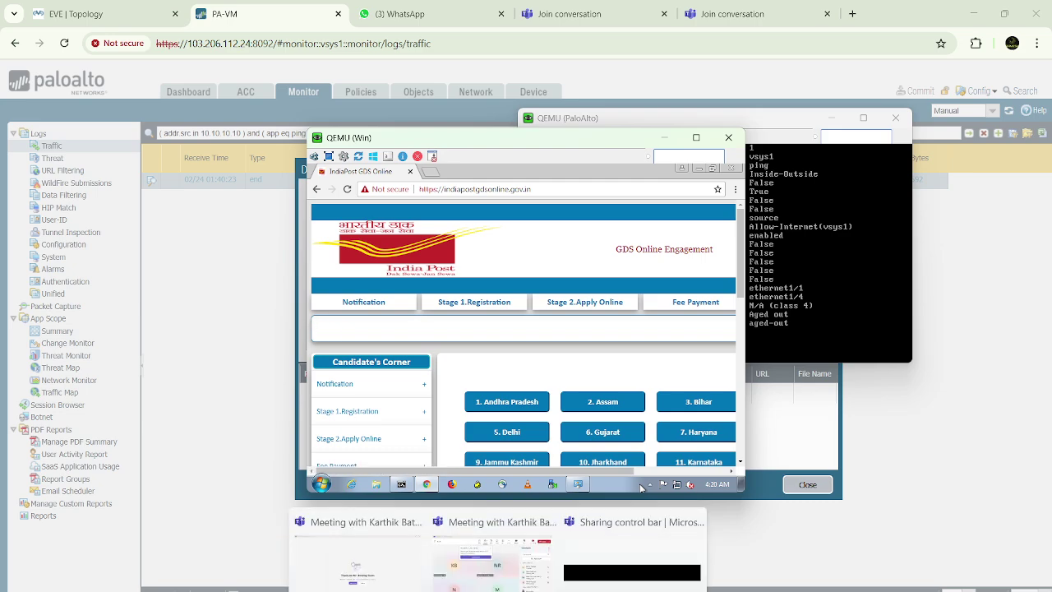
Dismiss the 'You've started a group meeting' notice in Microsoft Teams
click(479, 575)
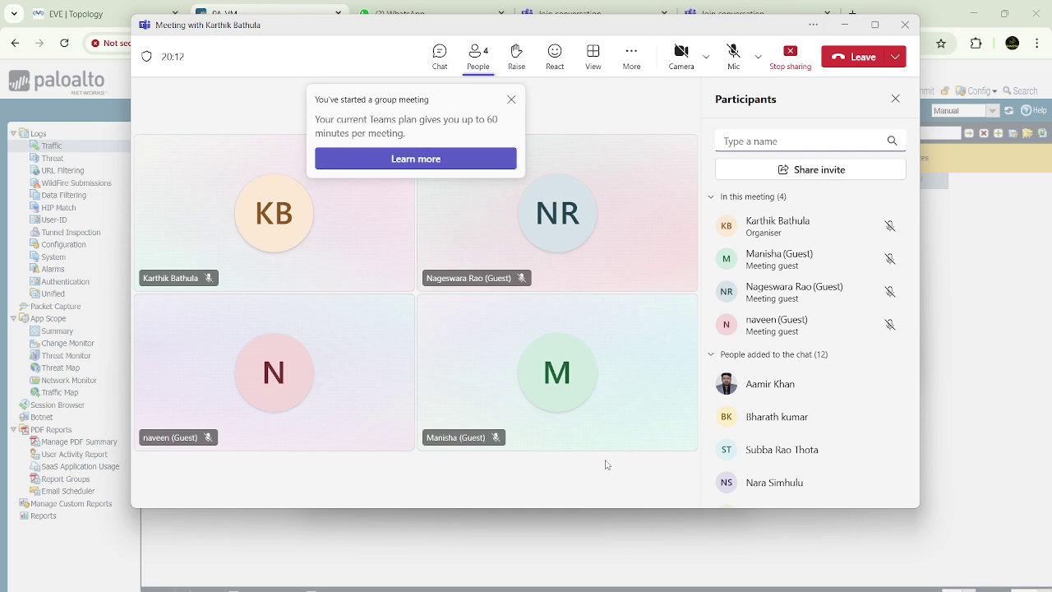
click(511, 101)
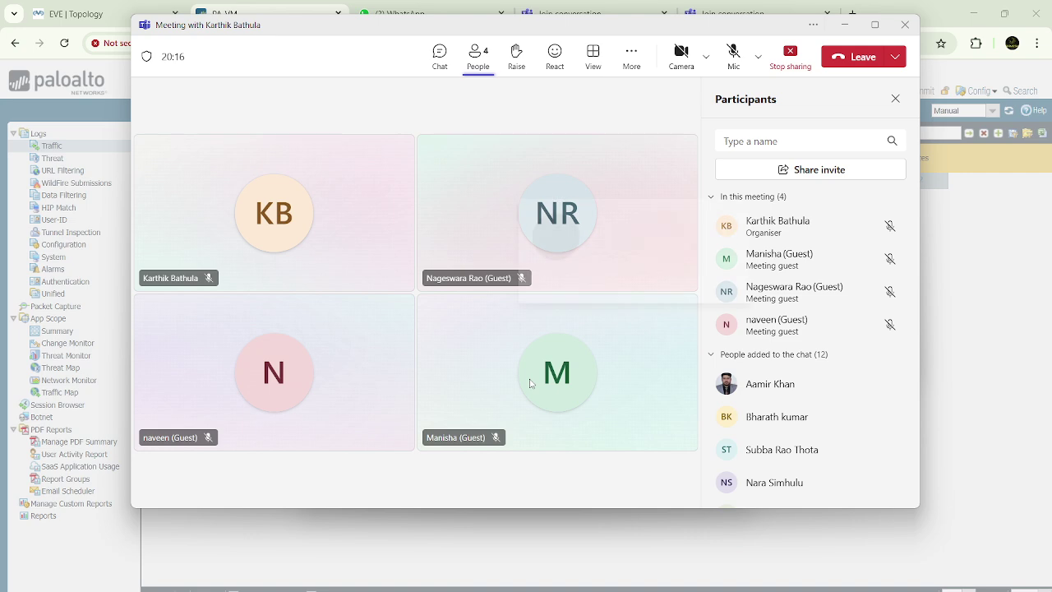
mouse_move(530, 384)
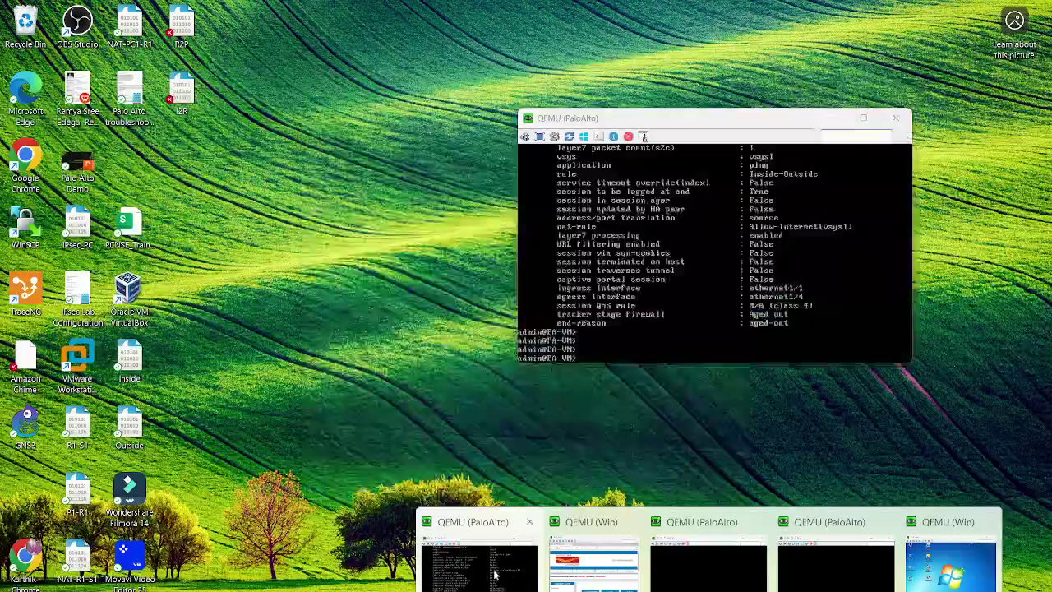
Return to the EVE lab topology page showing three PaloAlto firewalls with Win clients
click(493, 575)
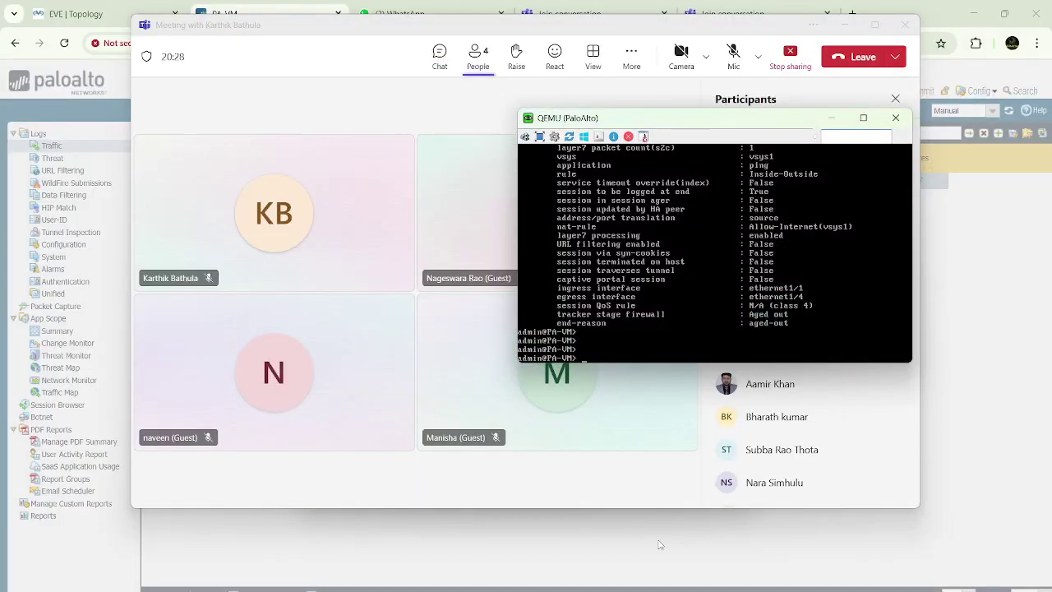
mouse_move(709, 591)
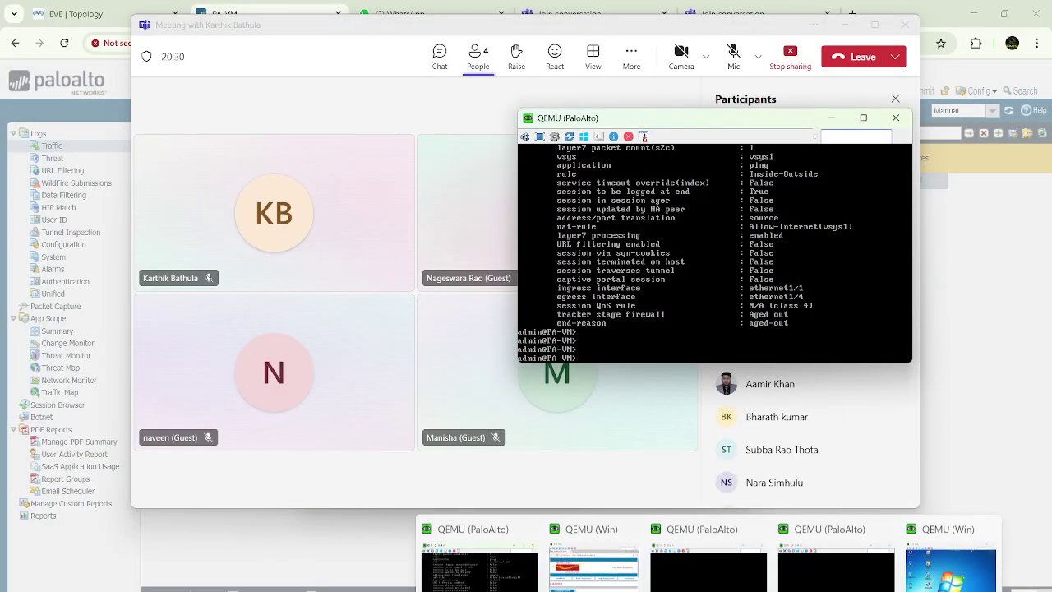
click(622, 578)
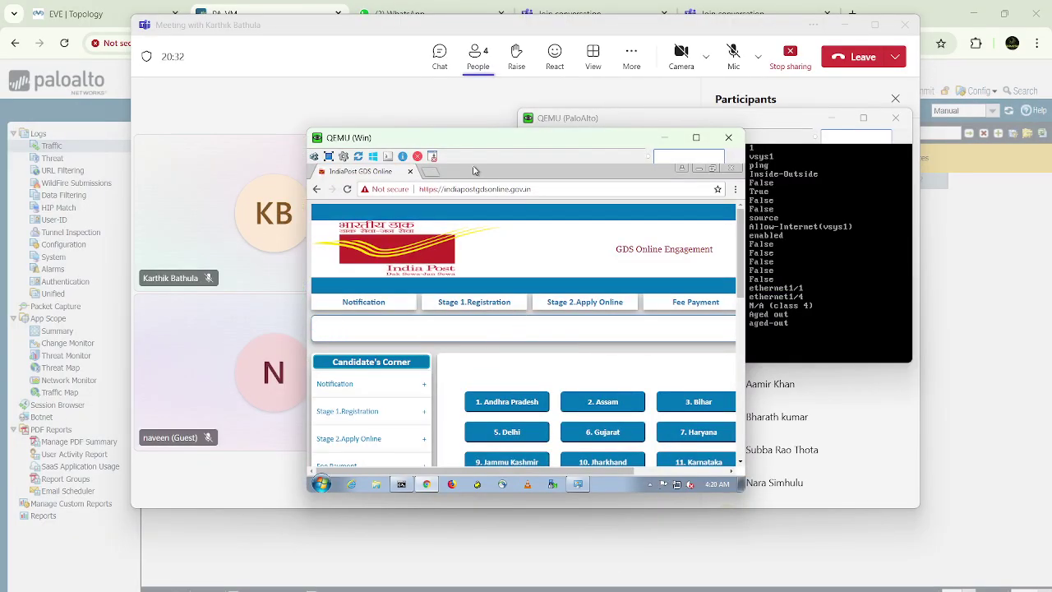
click(115, 10)
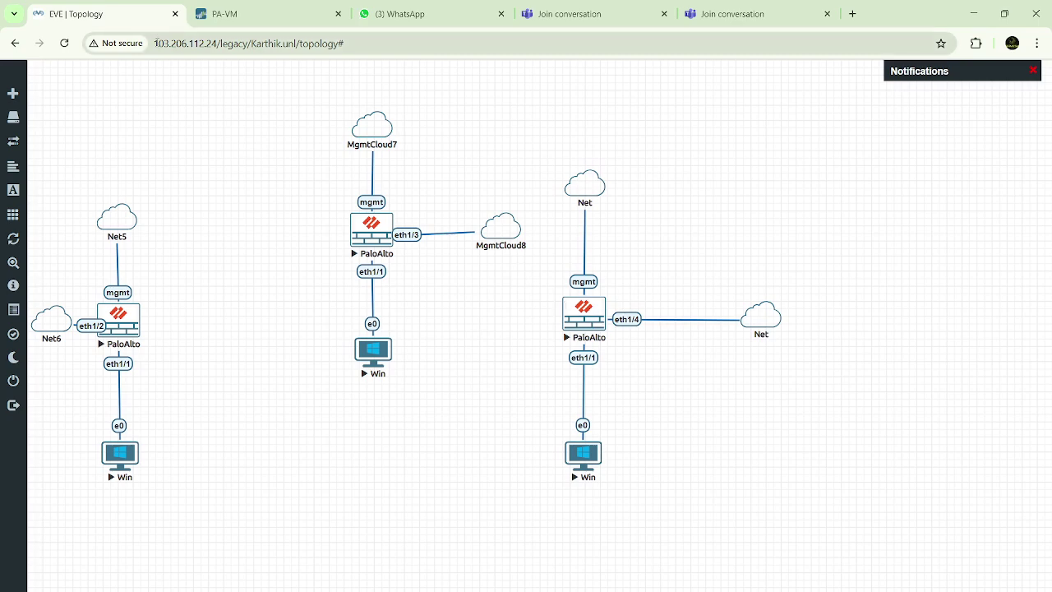
Review the third PaloAlto firewall's mgmt, eth1/4 and eth1/1 links, then return to the PA-VM web interface
drag(154, 43, 217, 43)
click(494, 288)
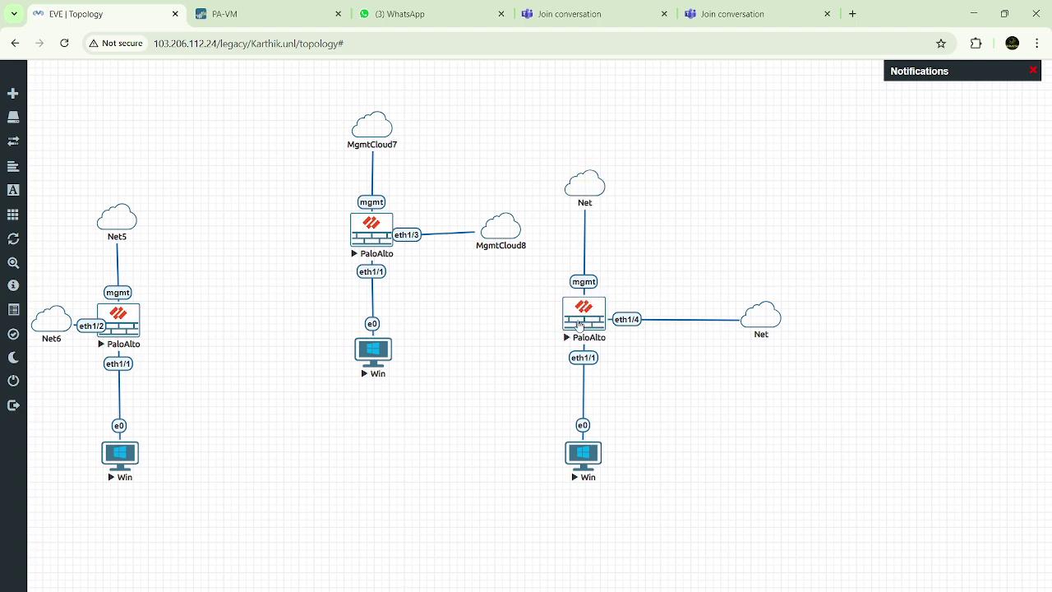
click(295, 11)
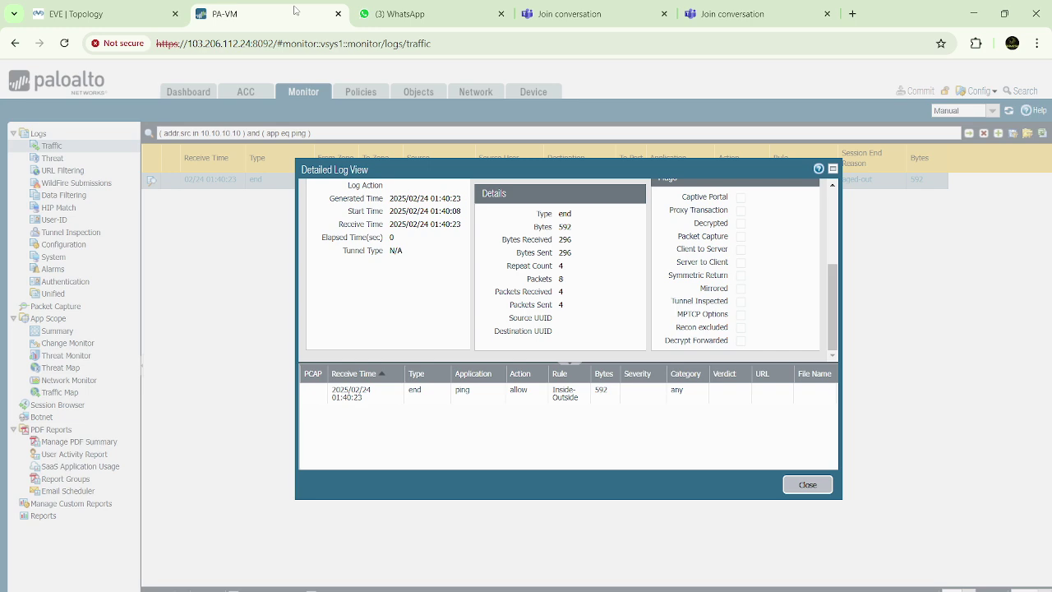
Close the Detailed Log View and highlight MGT IP 192.168.0.120 on the Dashboard
click(807, 485)
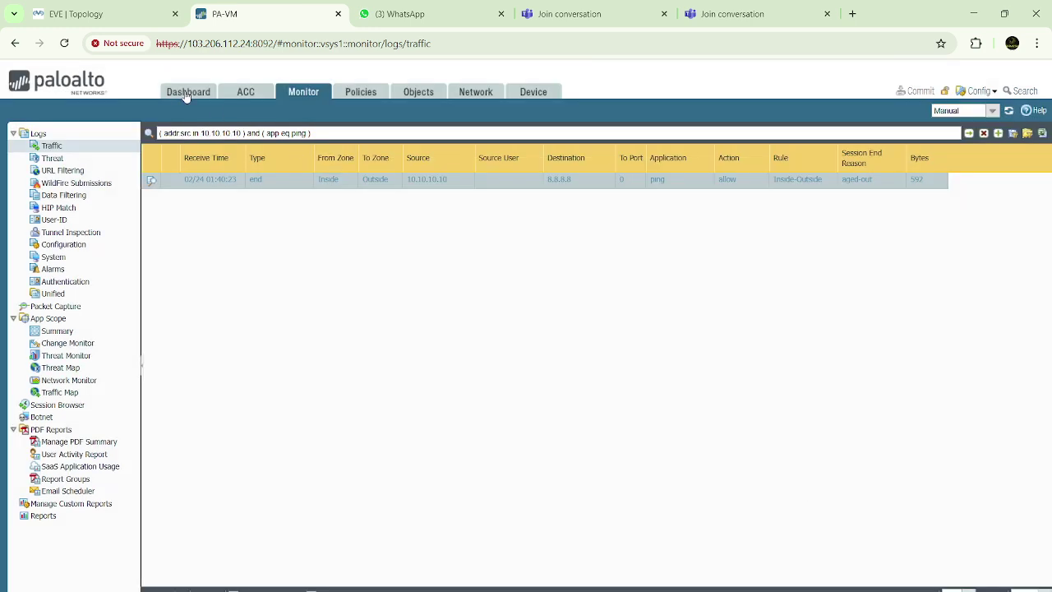
click(185, 96)
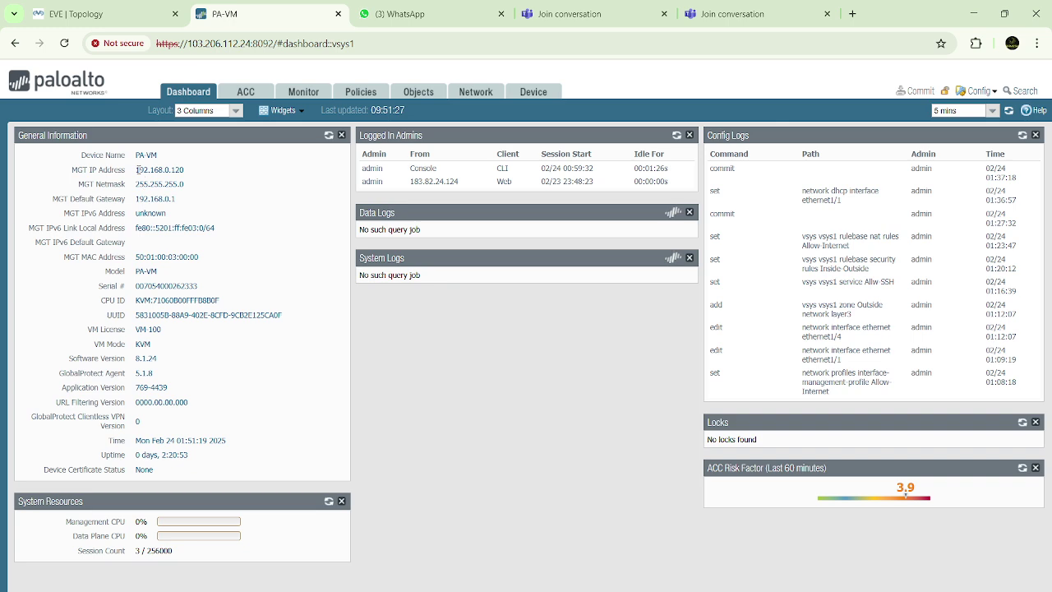
drag(137, 170, 202, 173)
click(199, 175)
click(203, 173)
drag(136, 171, 198, 174)
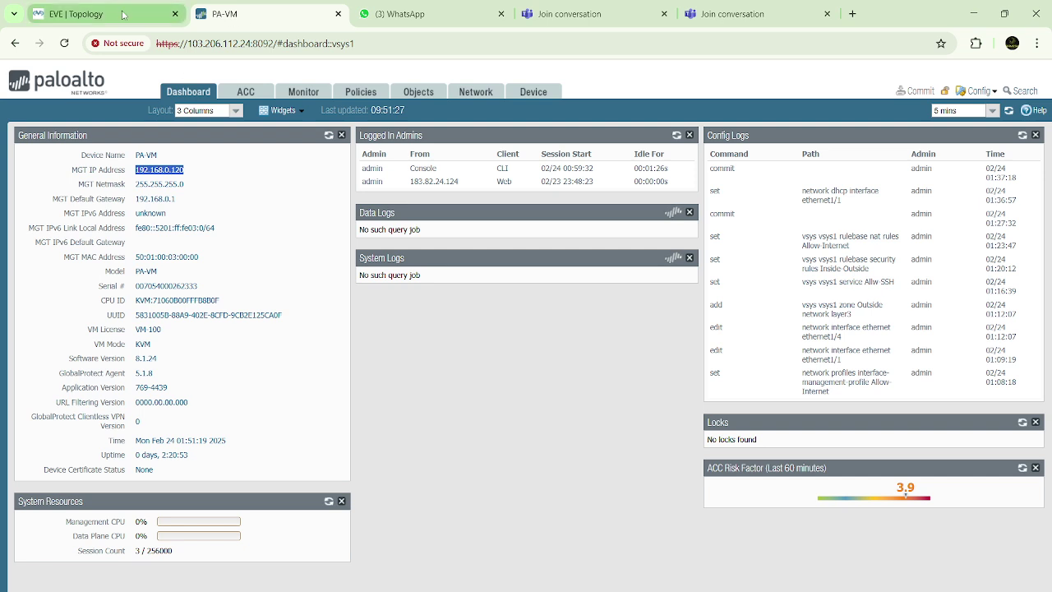
double_click(210, 45)
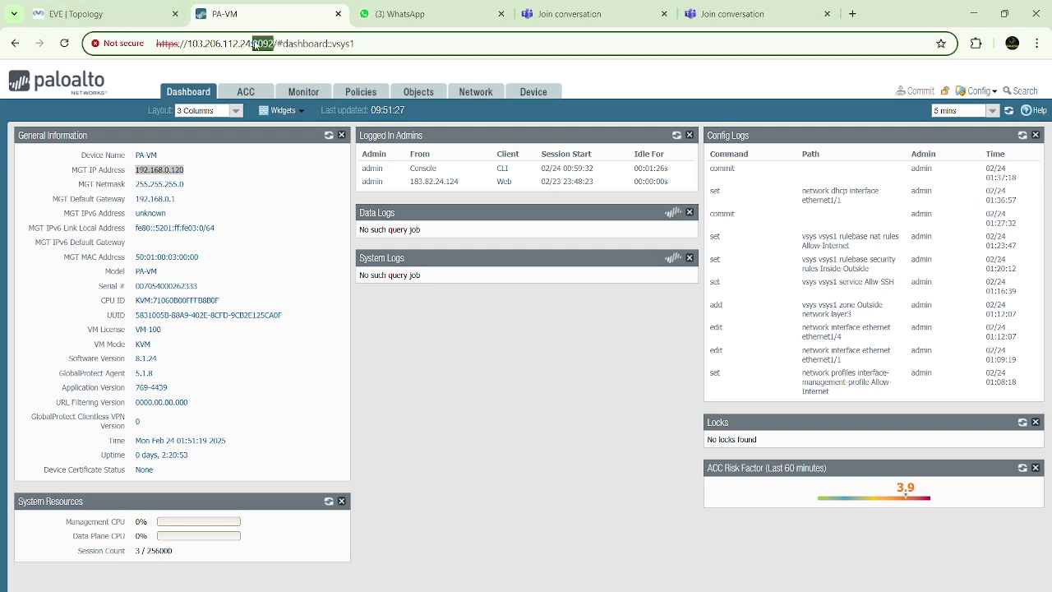
click(279, 154)
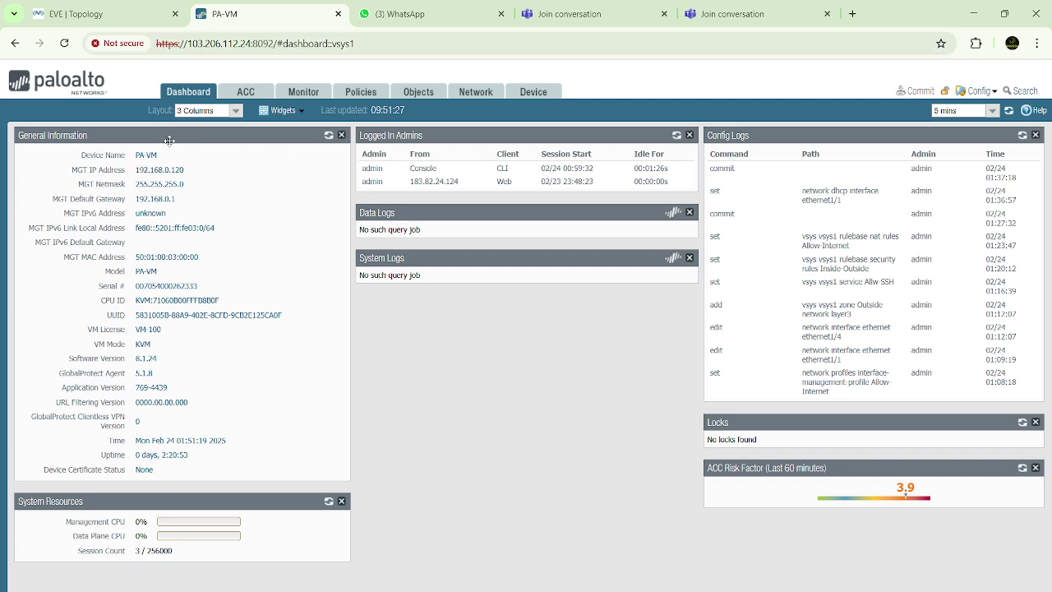
drag(137, 168, 210, 176)
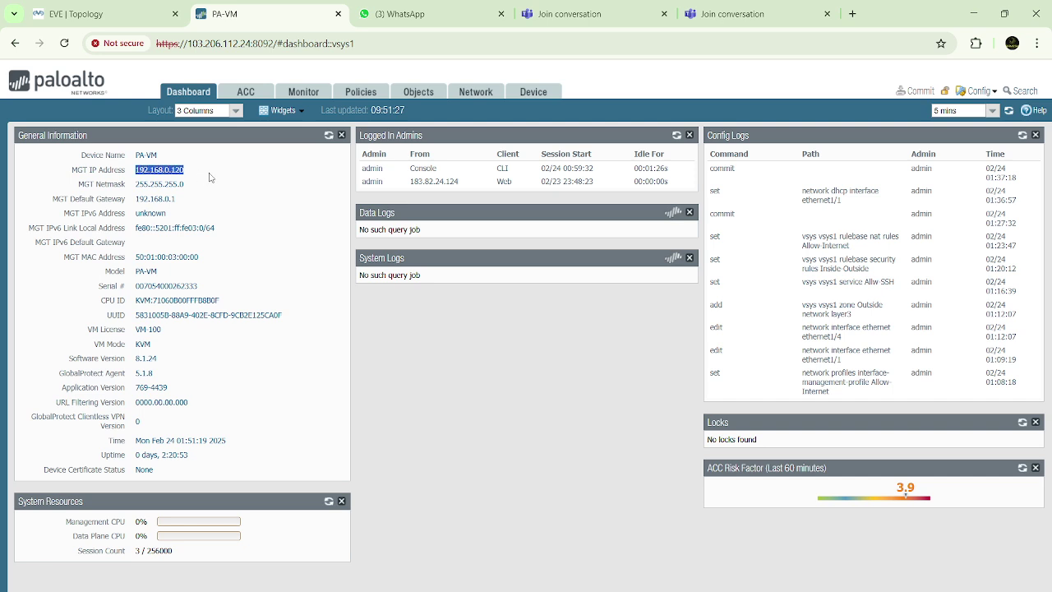
click(211, 177)
double_click(147, 169)
click(231, 181)
mouse_move(707, 582)
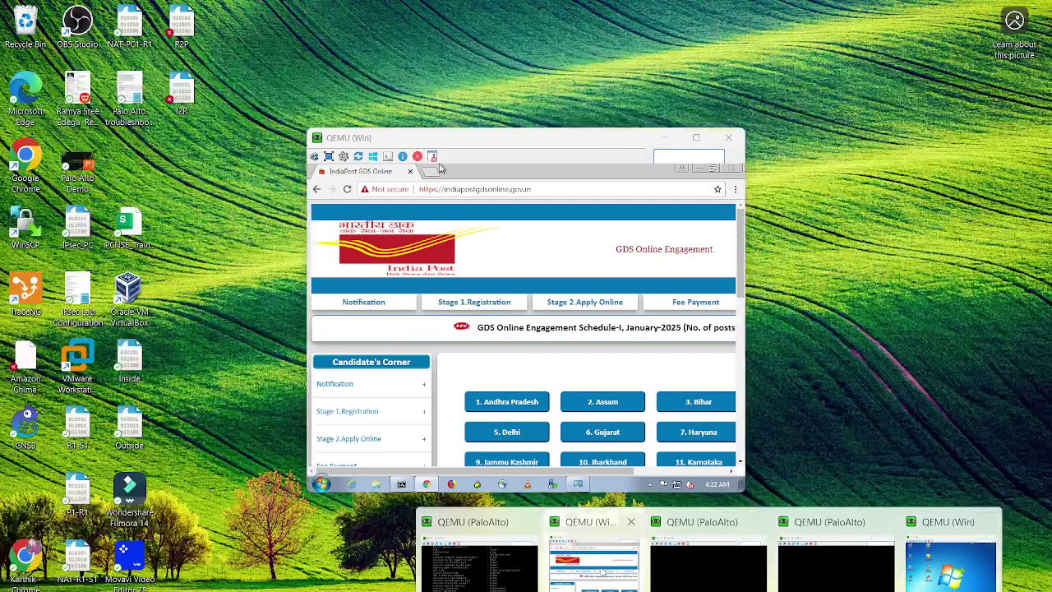
click(614, 549)
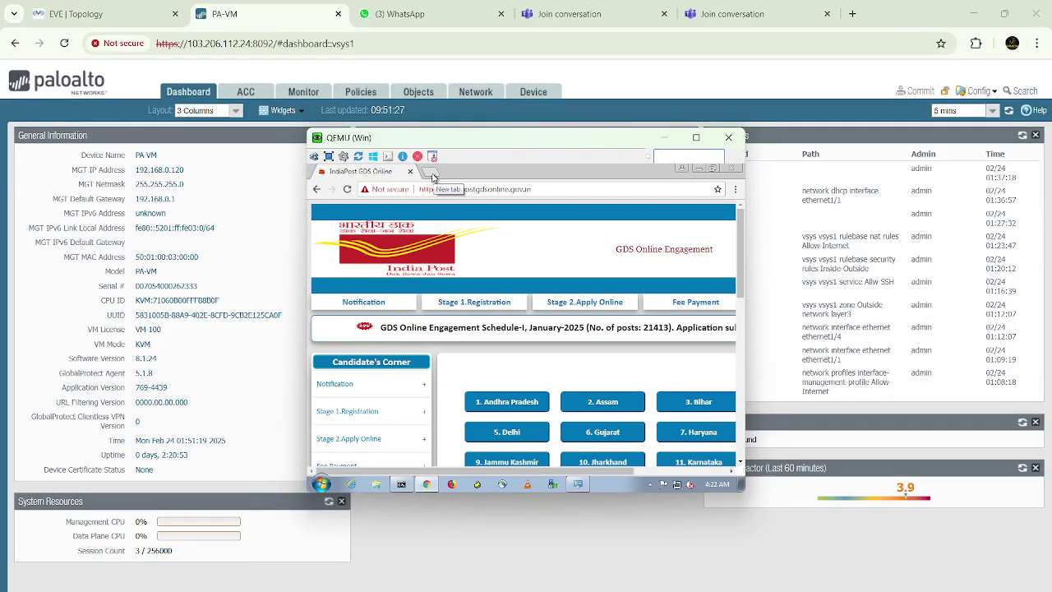
click(433, 173)
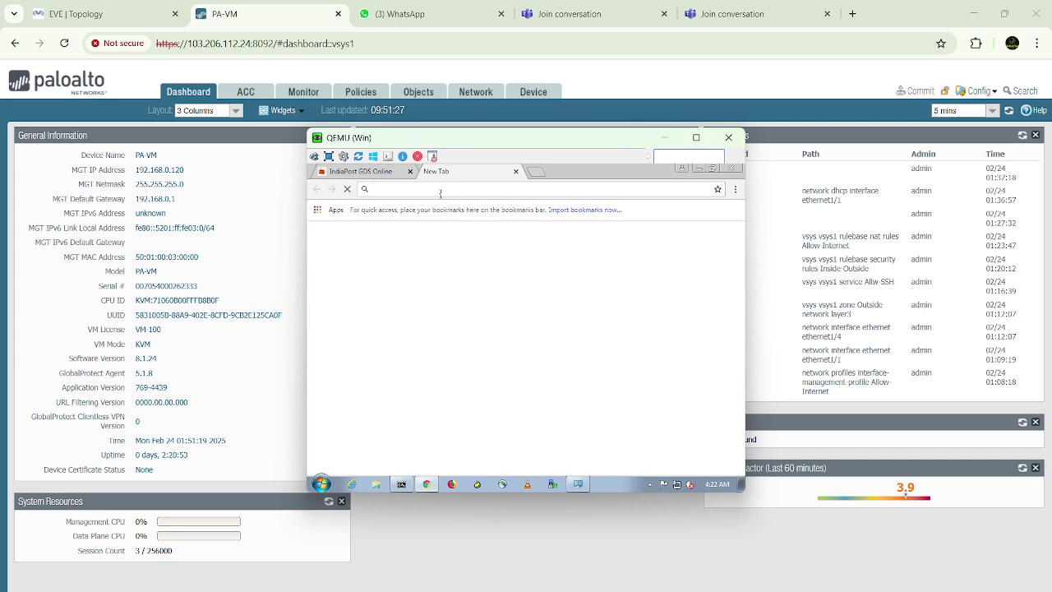
text(ttps://)
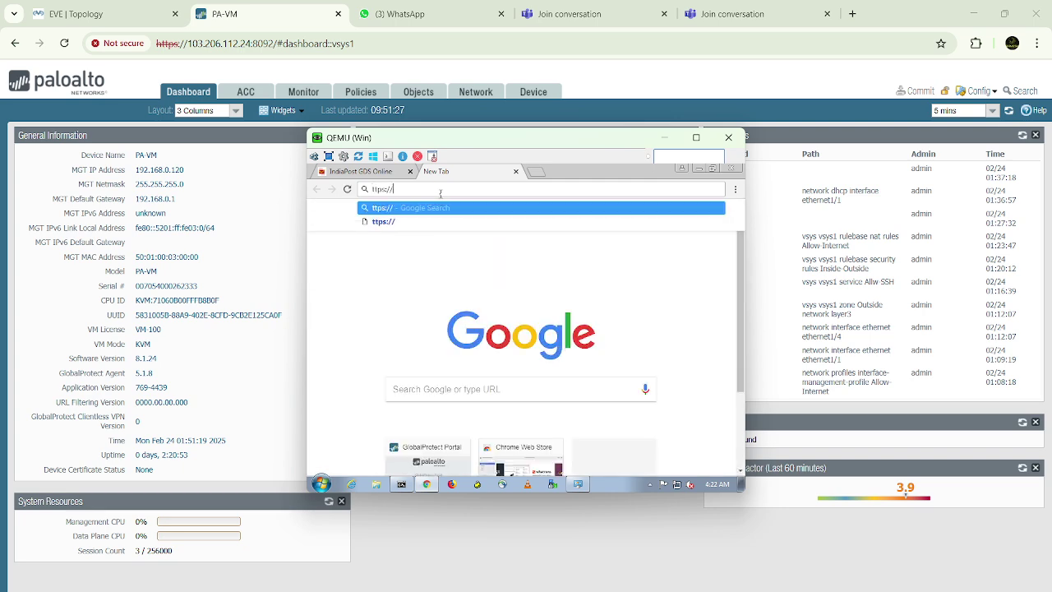
key(BackSpace)
key(BackSpace)
key(BackSpace)
key(BackSpace)
key(BackSpace)
key(BackSpace)
key(BackSpace)
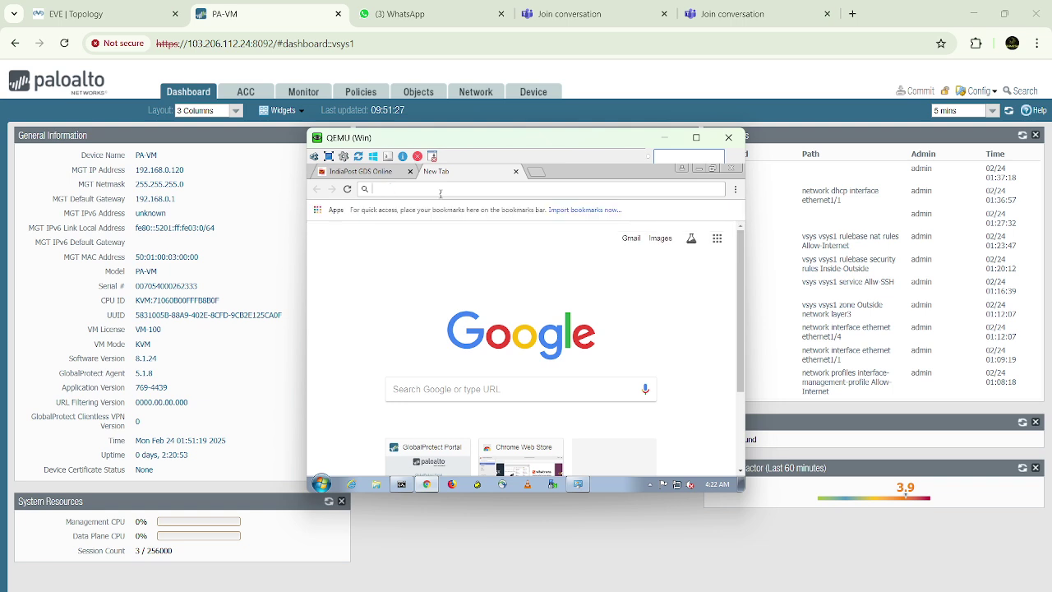
text(https://)
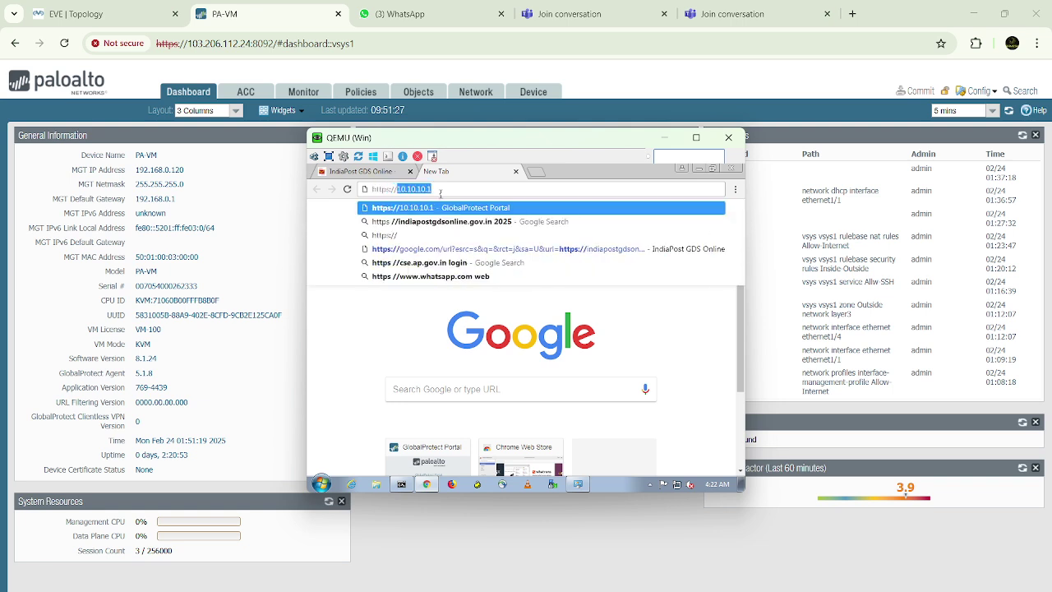
text(10.10.10)
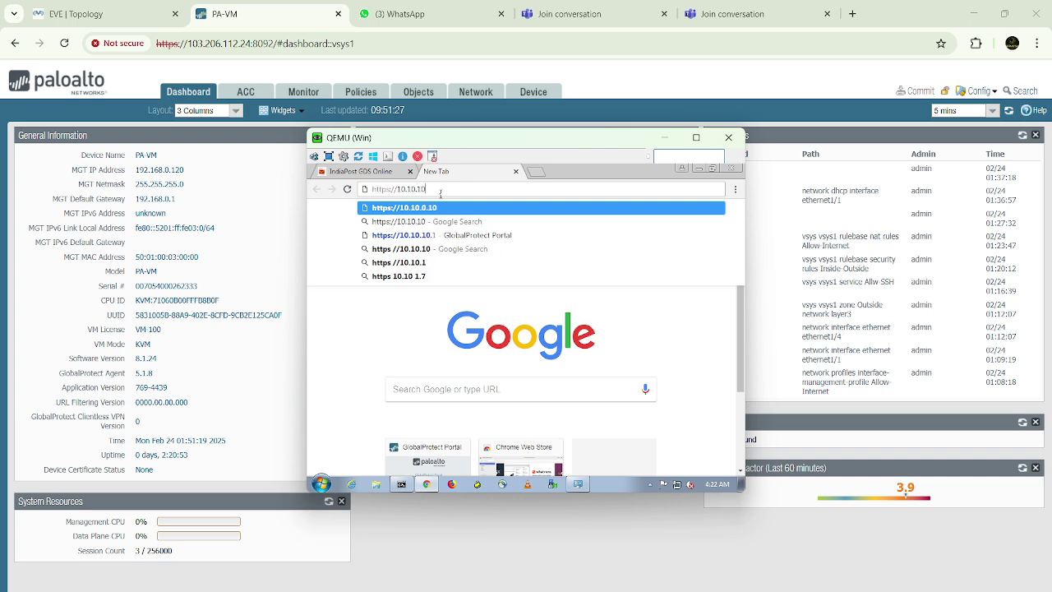
text(.100)
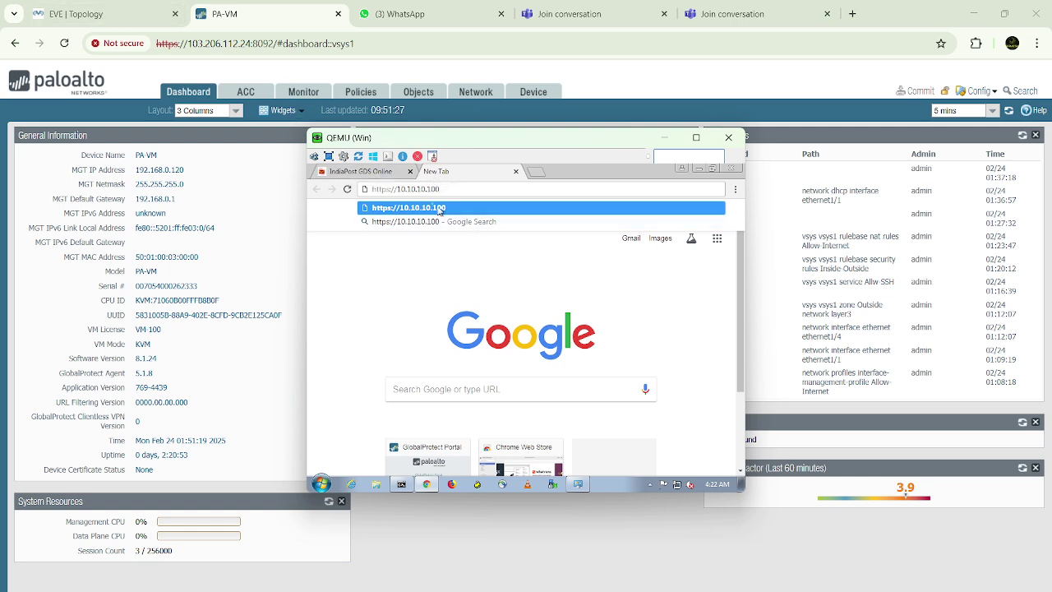
click(262, 203)
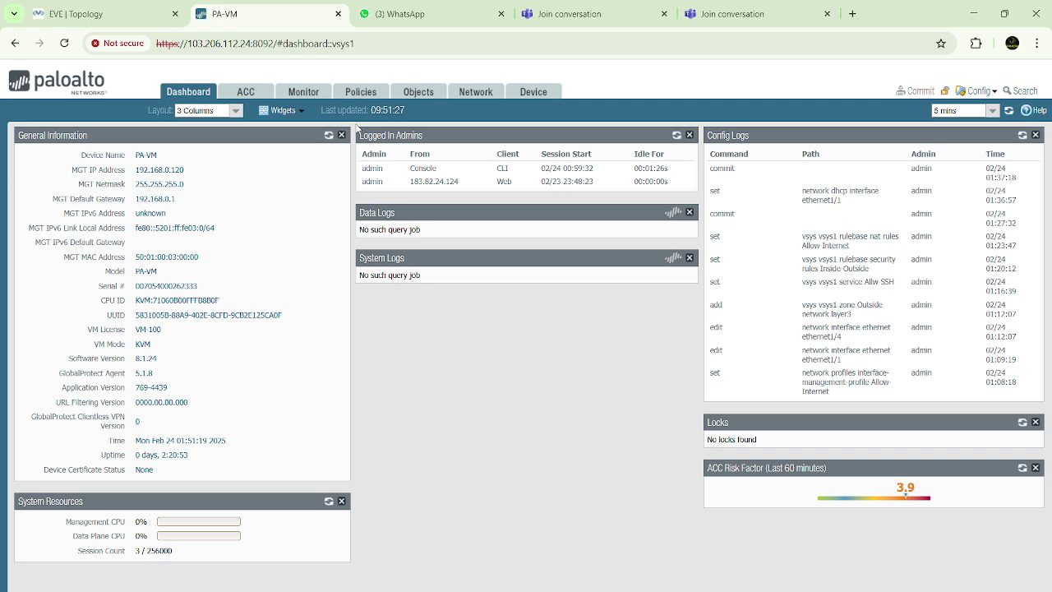
Confirm ethernet1/1 is 10.10.10.100/24 with the Allow-Internet profile under Network > Interfaces
click(474, 100)
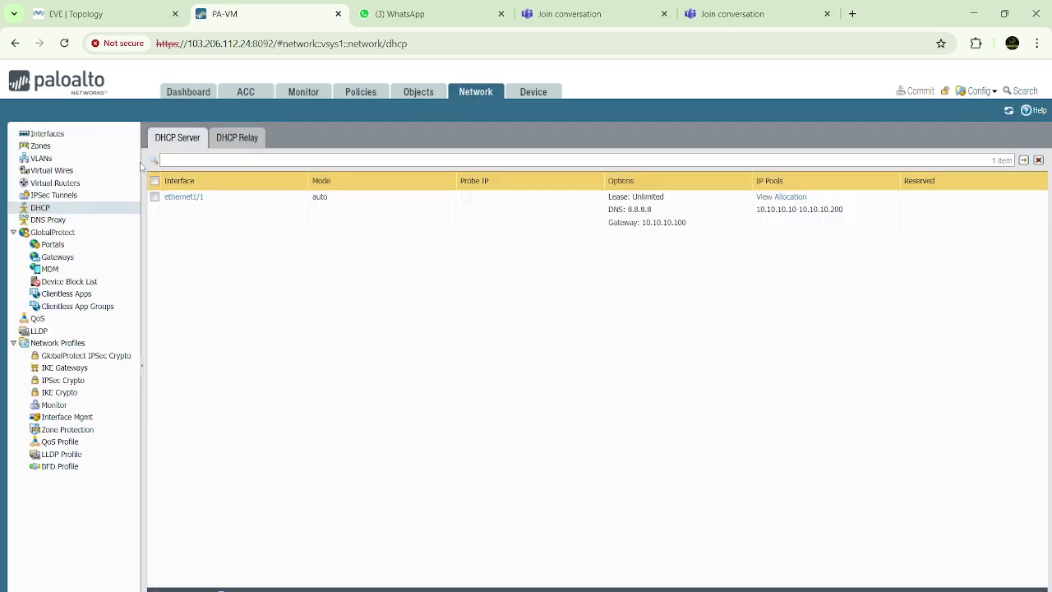
click(47, 133)
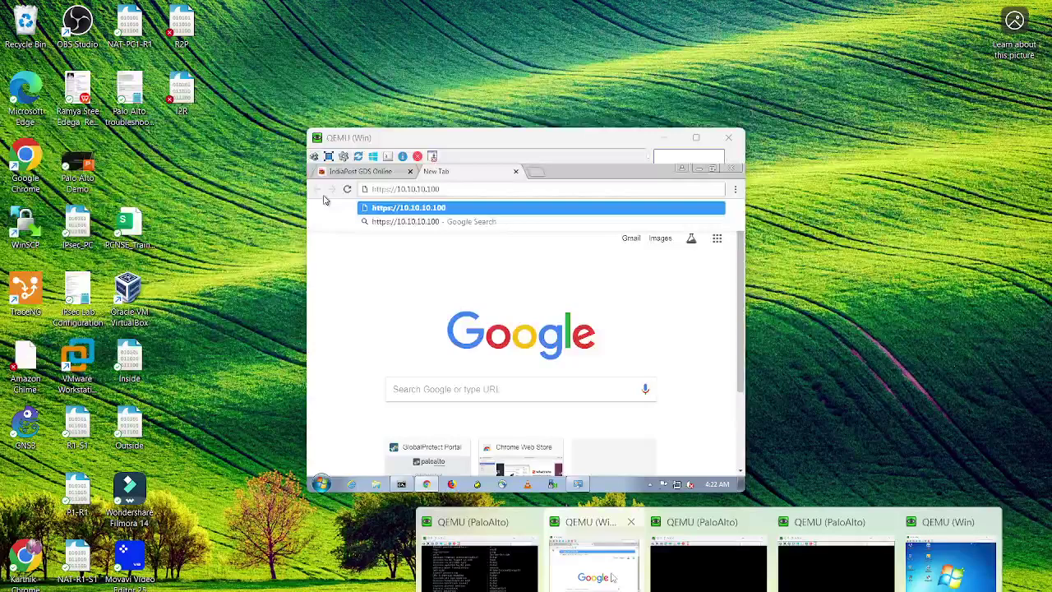
click(580, 559)
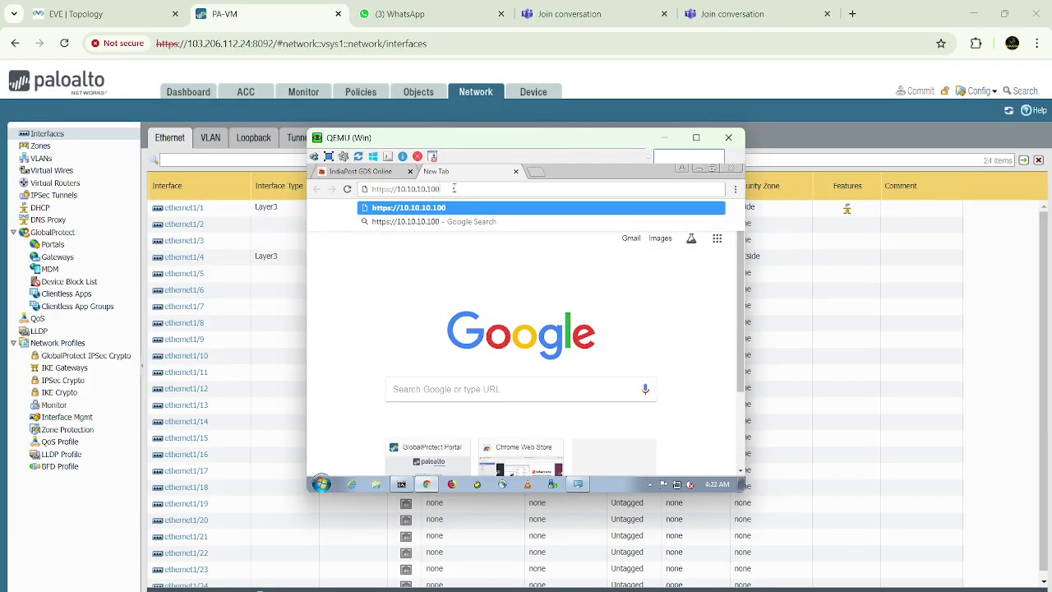
key(Return)
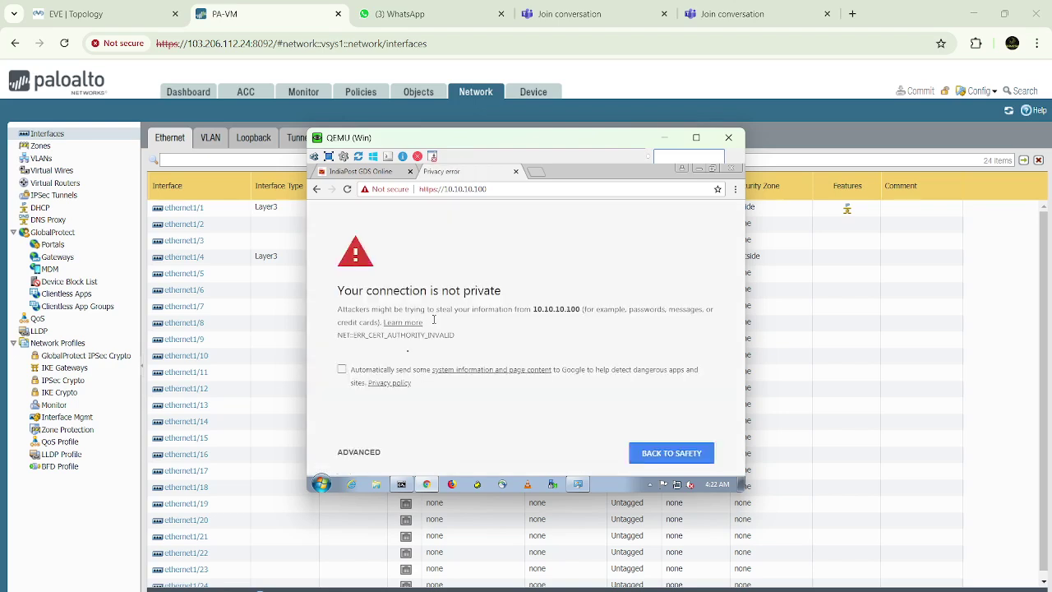
click(368, 459)
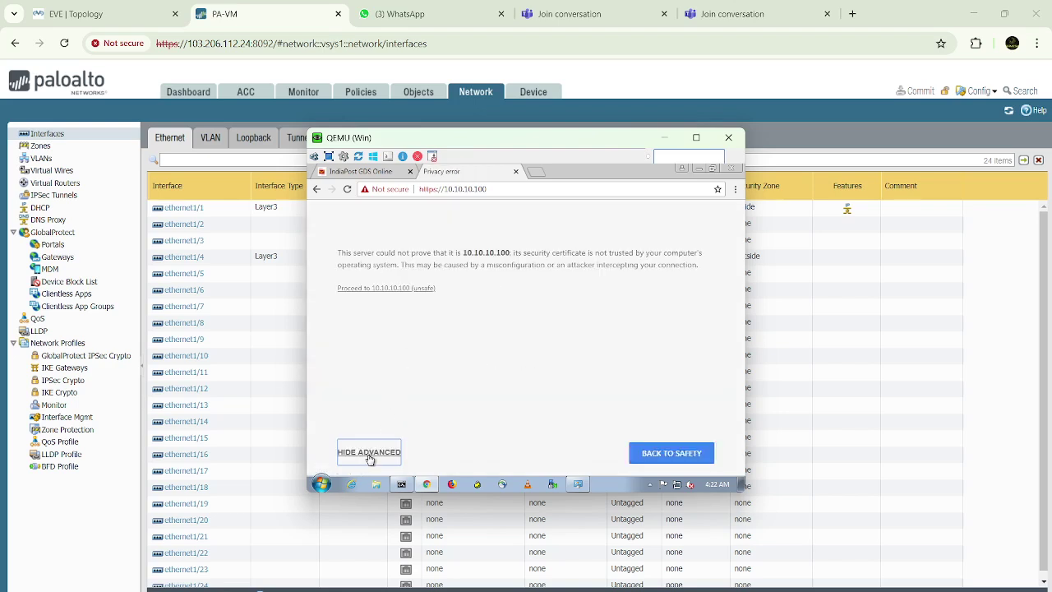
click(406, 290)
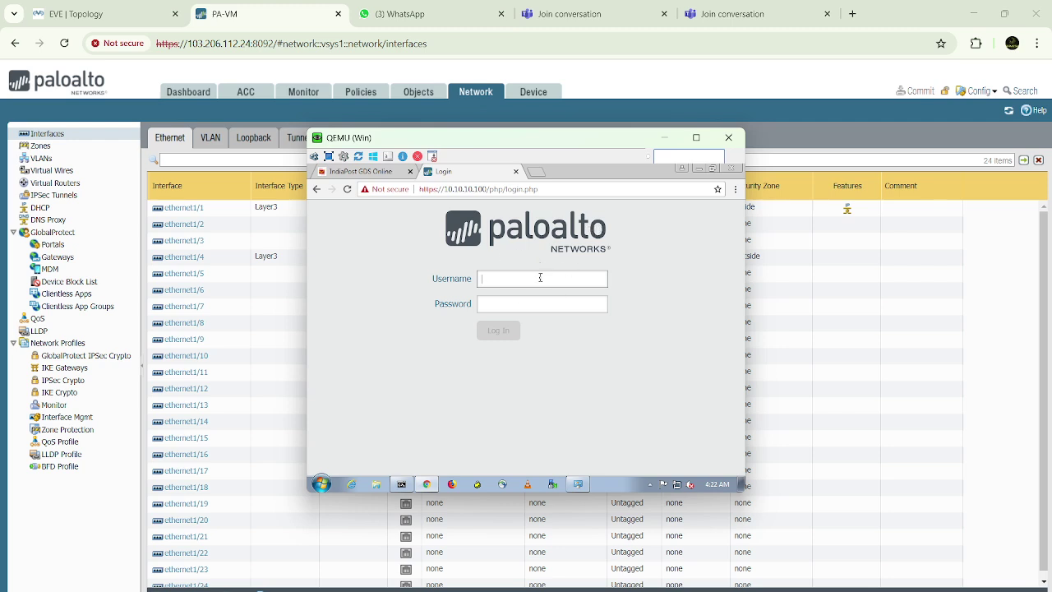
Sign in with the administrator credentials and acknowledge the default-credentials alert
text(n)
key(Tab)
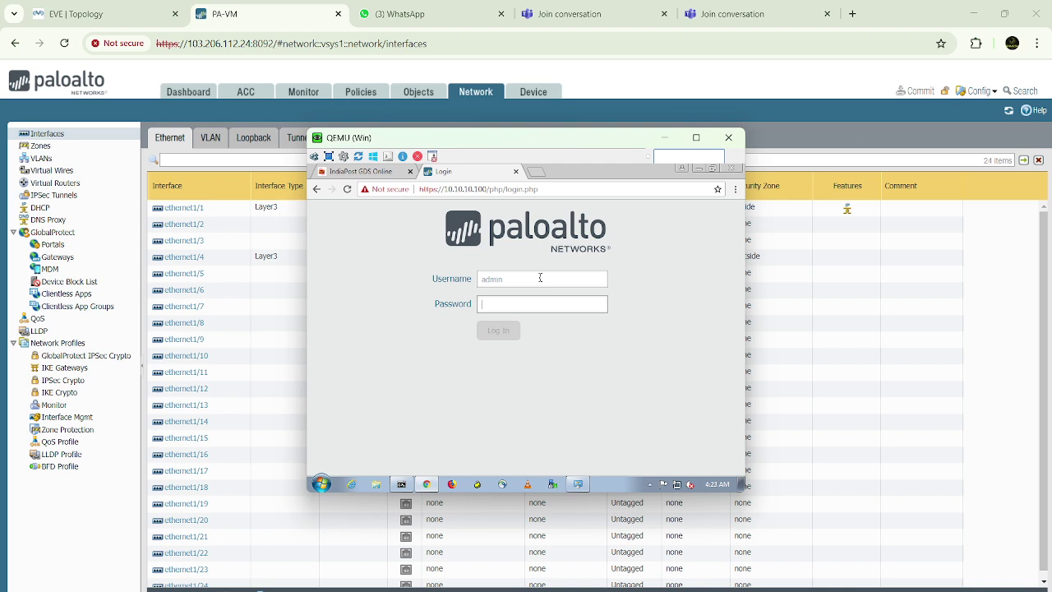
text(ad)
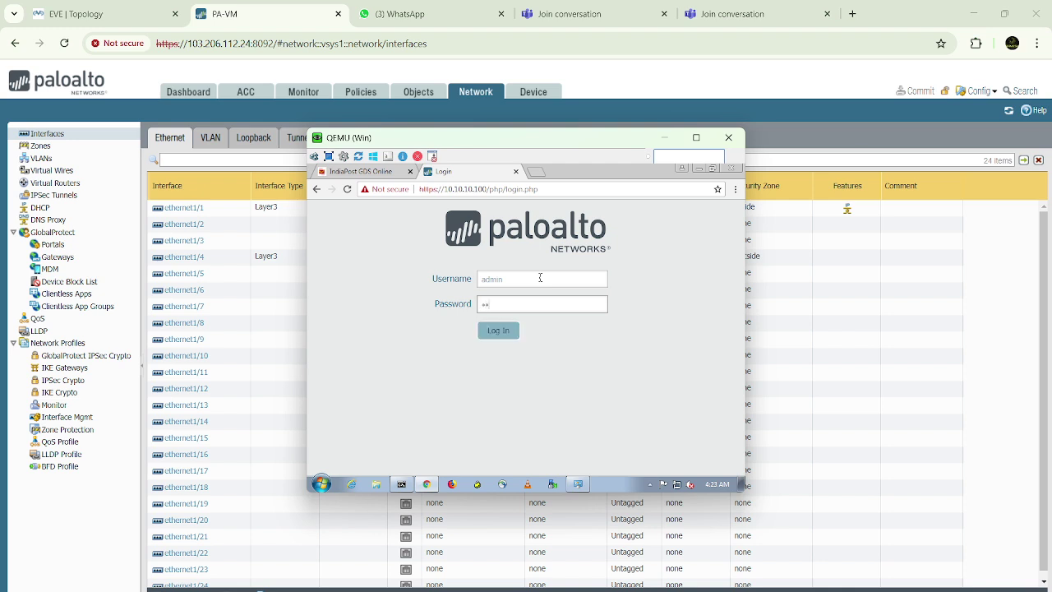
key(Return)
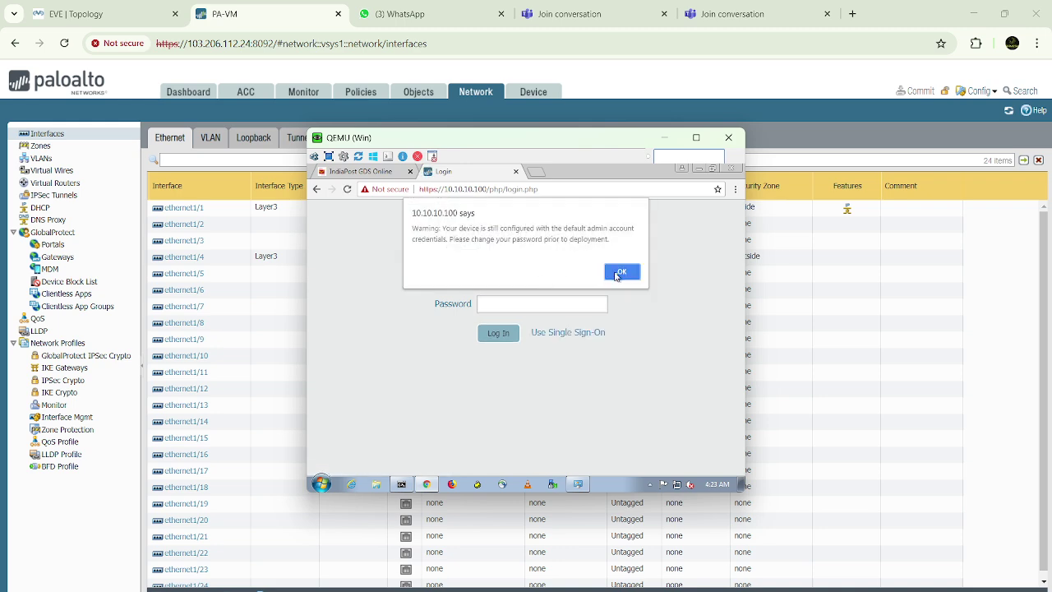
click(622, 272)
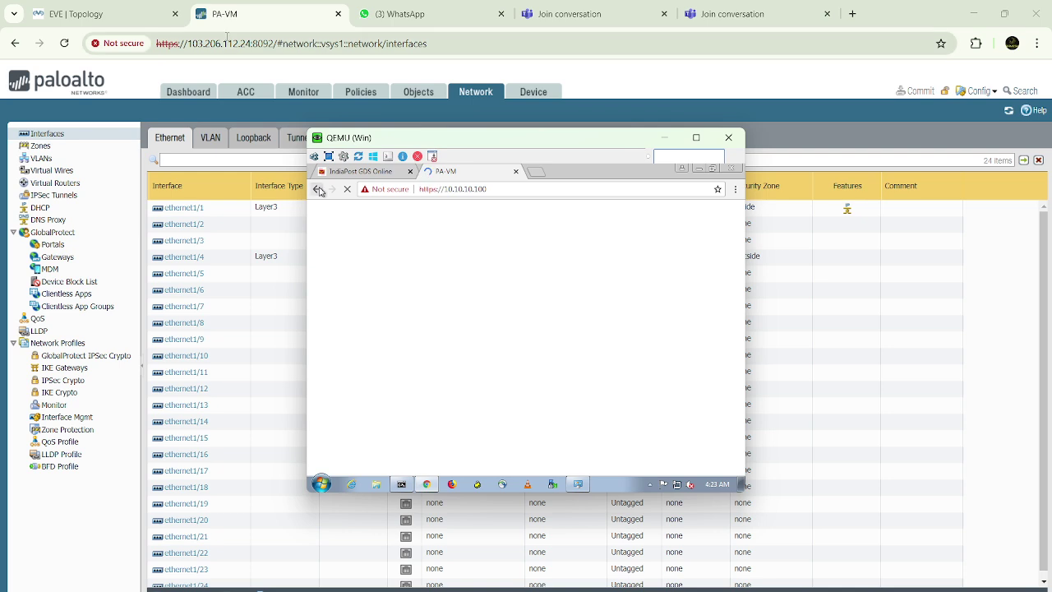
Bring the host's PAN-OS Interfaces page, with ethernet1/1 at 10.10.10.100/24, back in front
click(232, 71)
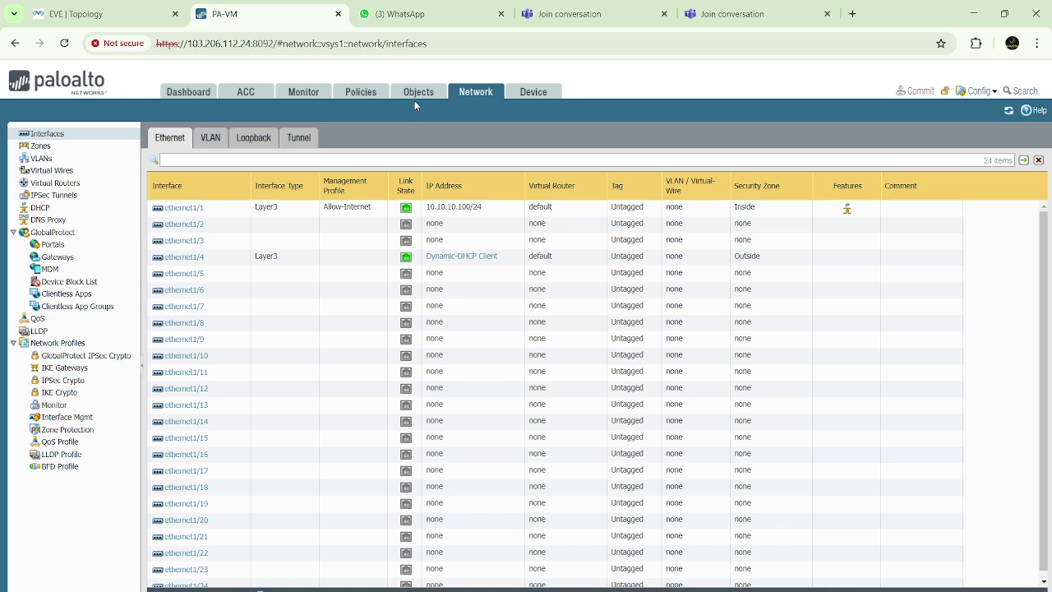
mouse_move(738, 590)
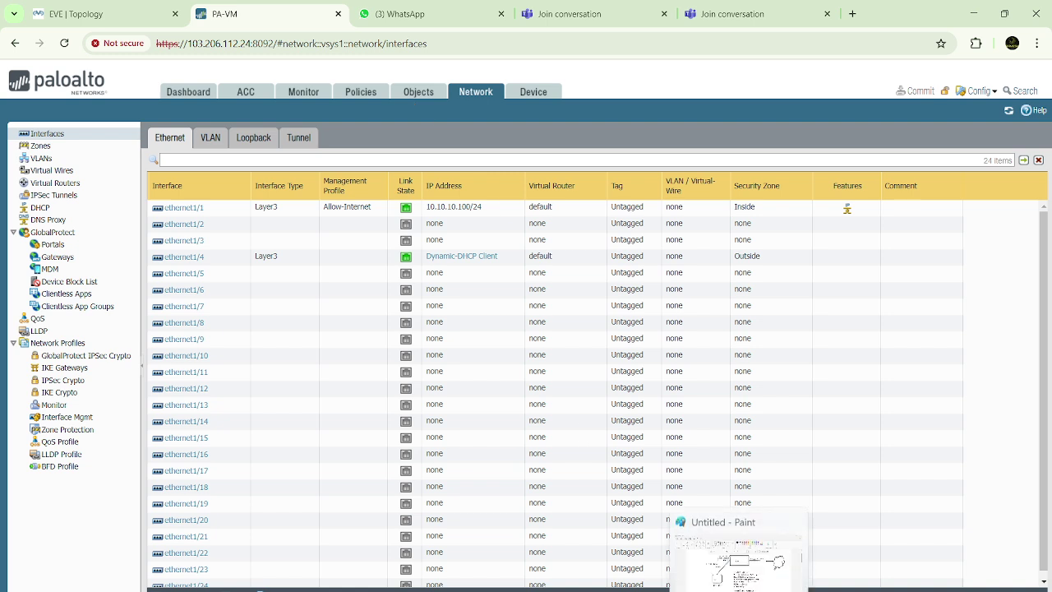
mouse_move(678, 590)
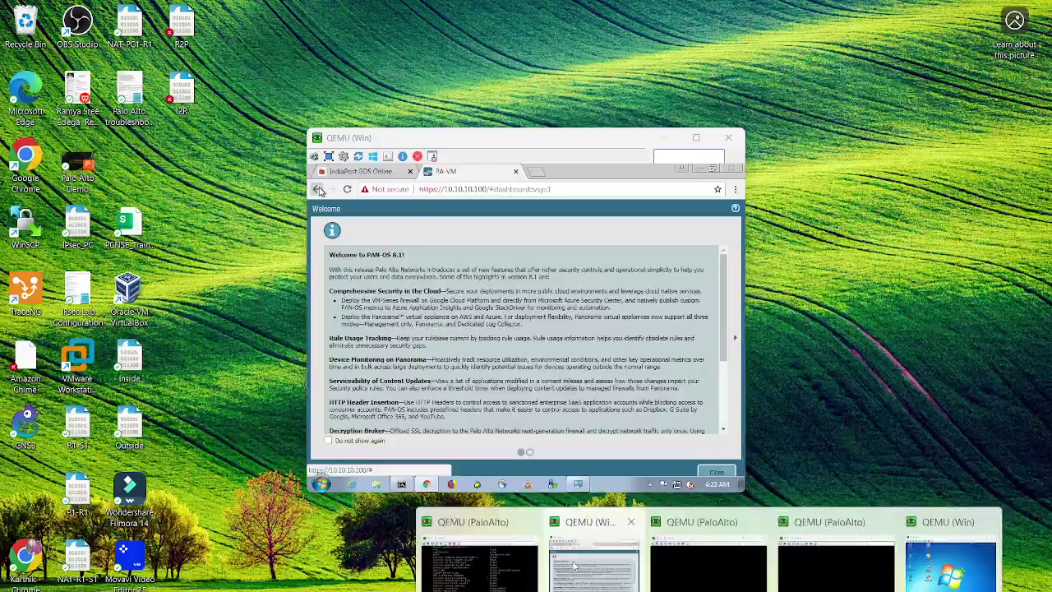
Dismiss the PAN-OS welcome message on the client and highlight the management IP
click(595, 563)
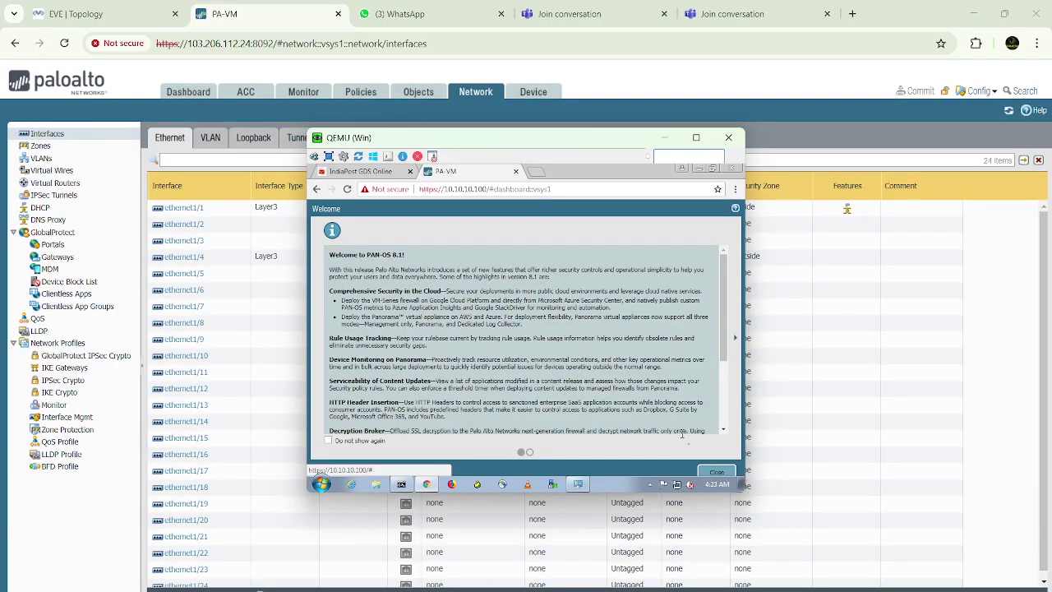
click(712, 472)
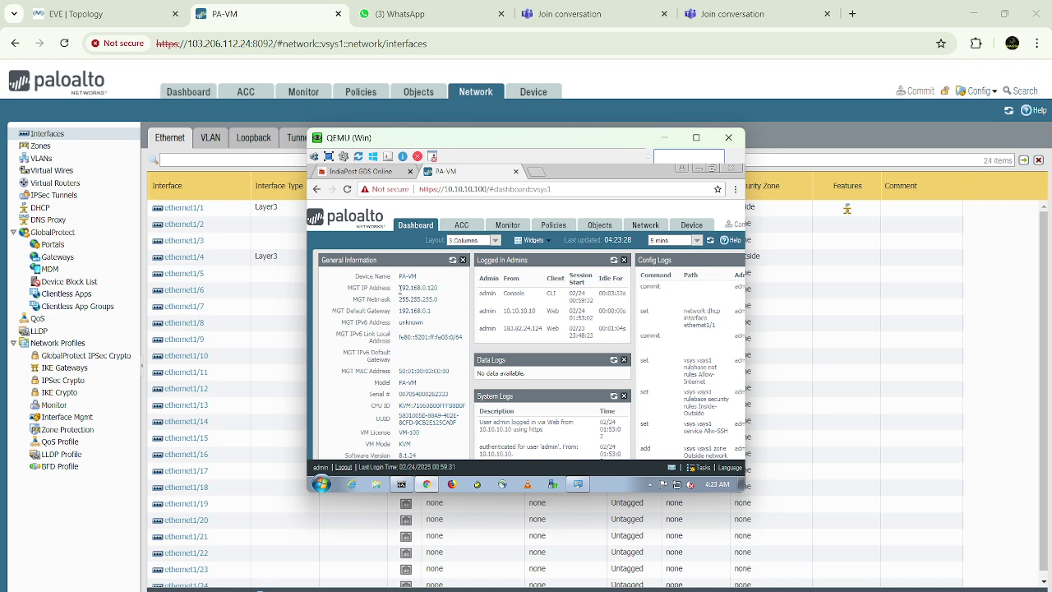
drag(401, 289, 441, 288)
Browse the client's Security rules, Interfaces and Device Services pages, then minimize its Chrome
click(554, 226)
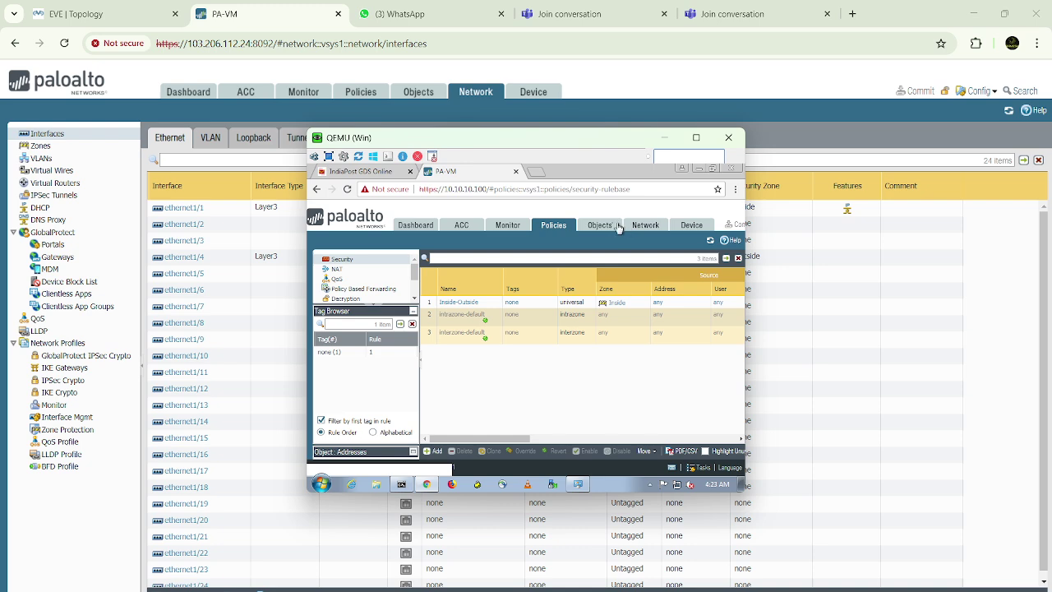
click(662, 228)
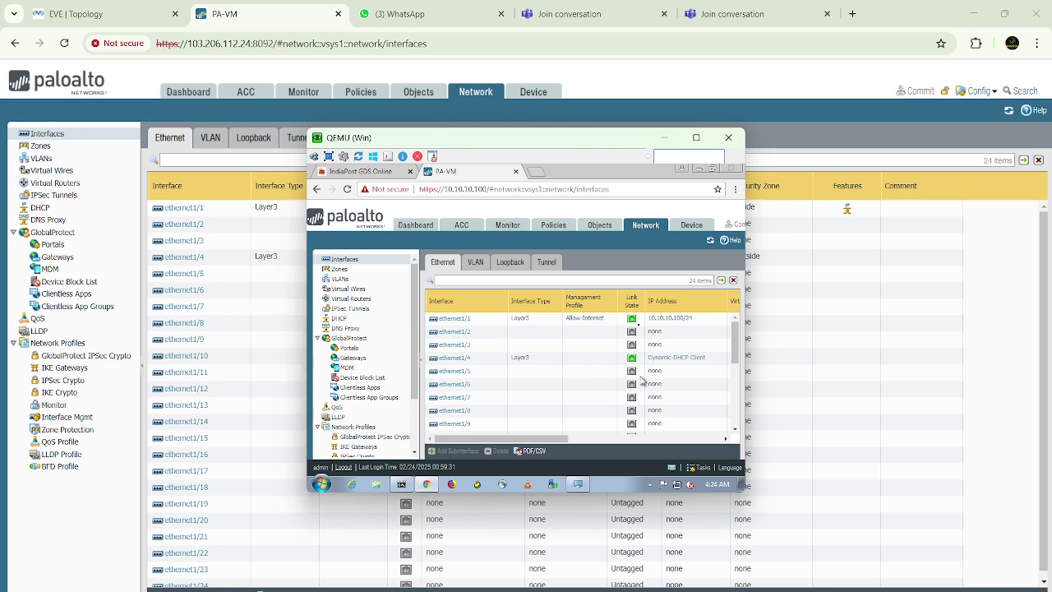
click(692, 226)
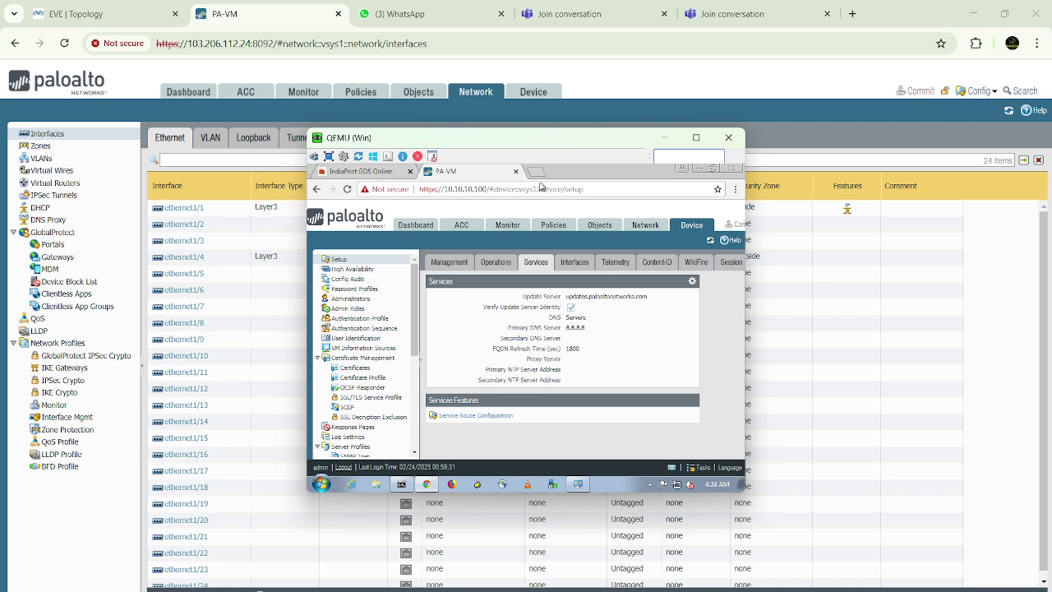
click(698, 168)
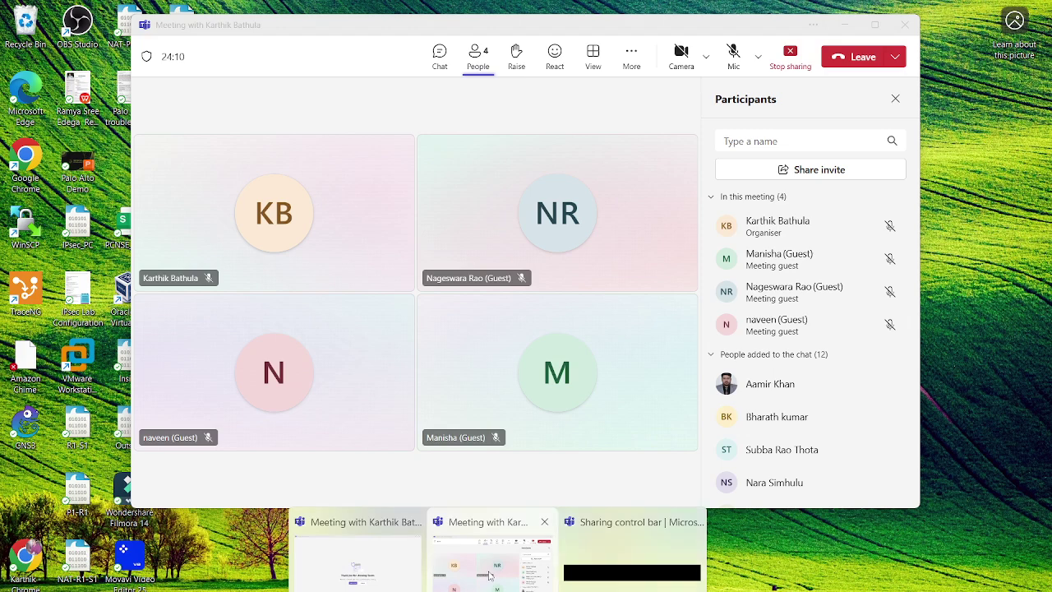
Bring the four-participant Teams meeting forward, then switch to OBS Studio's main window
click(489, 576)
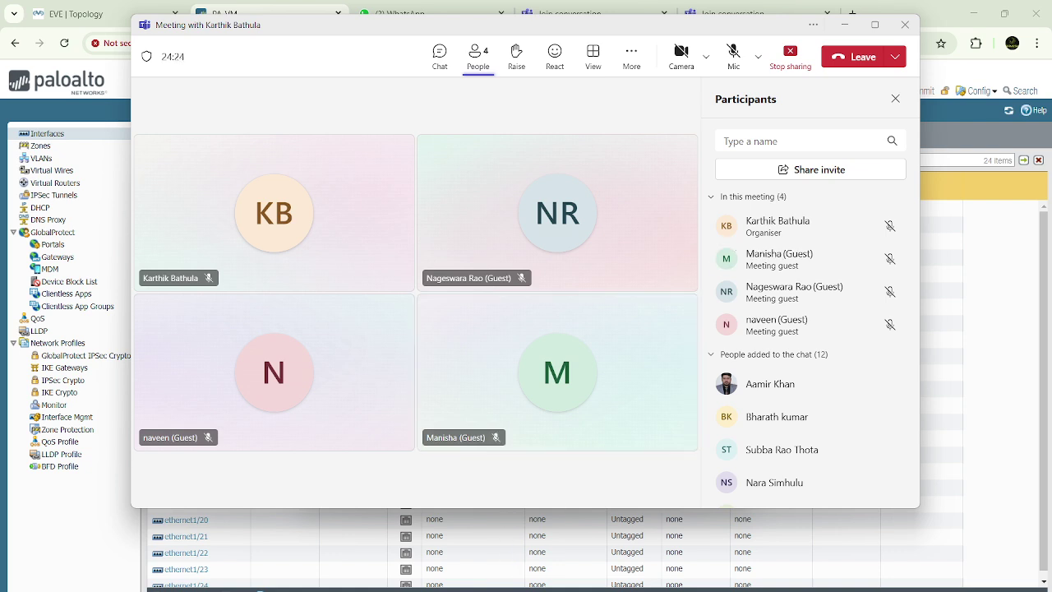
click(760, 567)
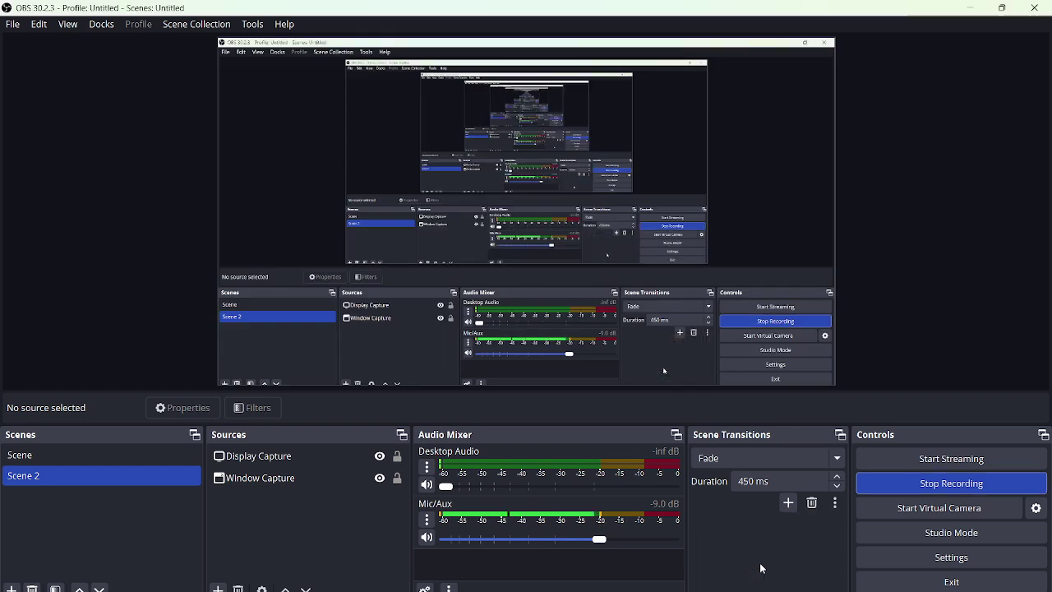